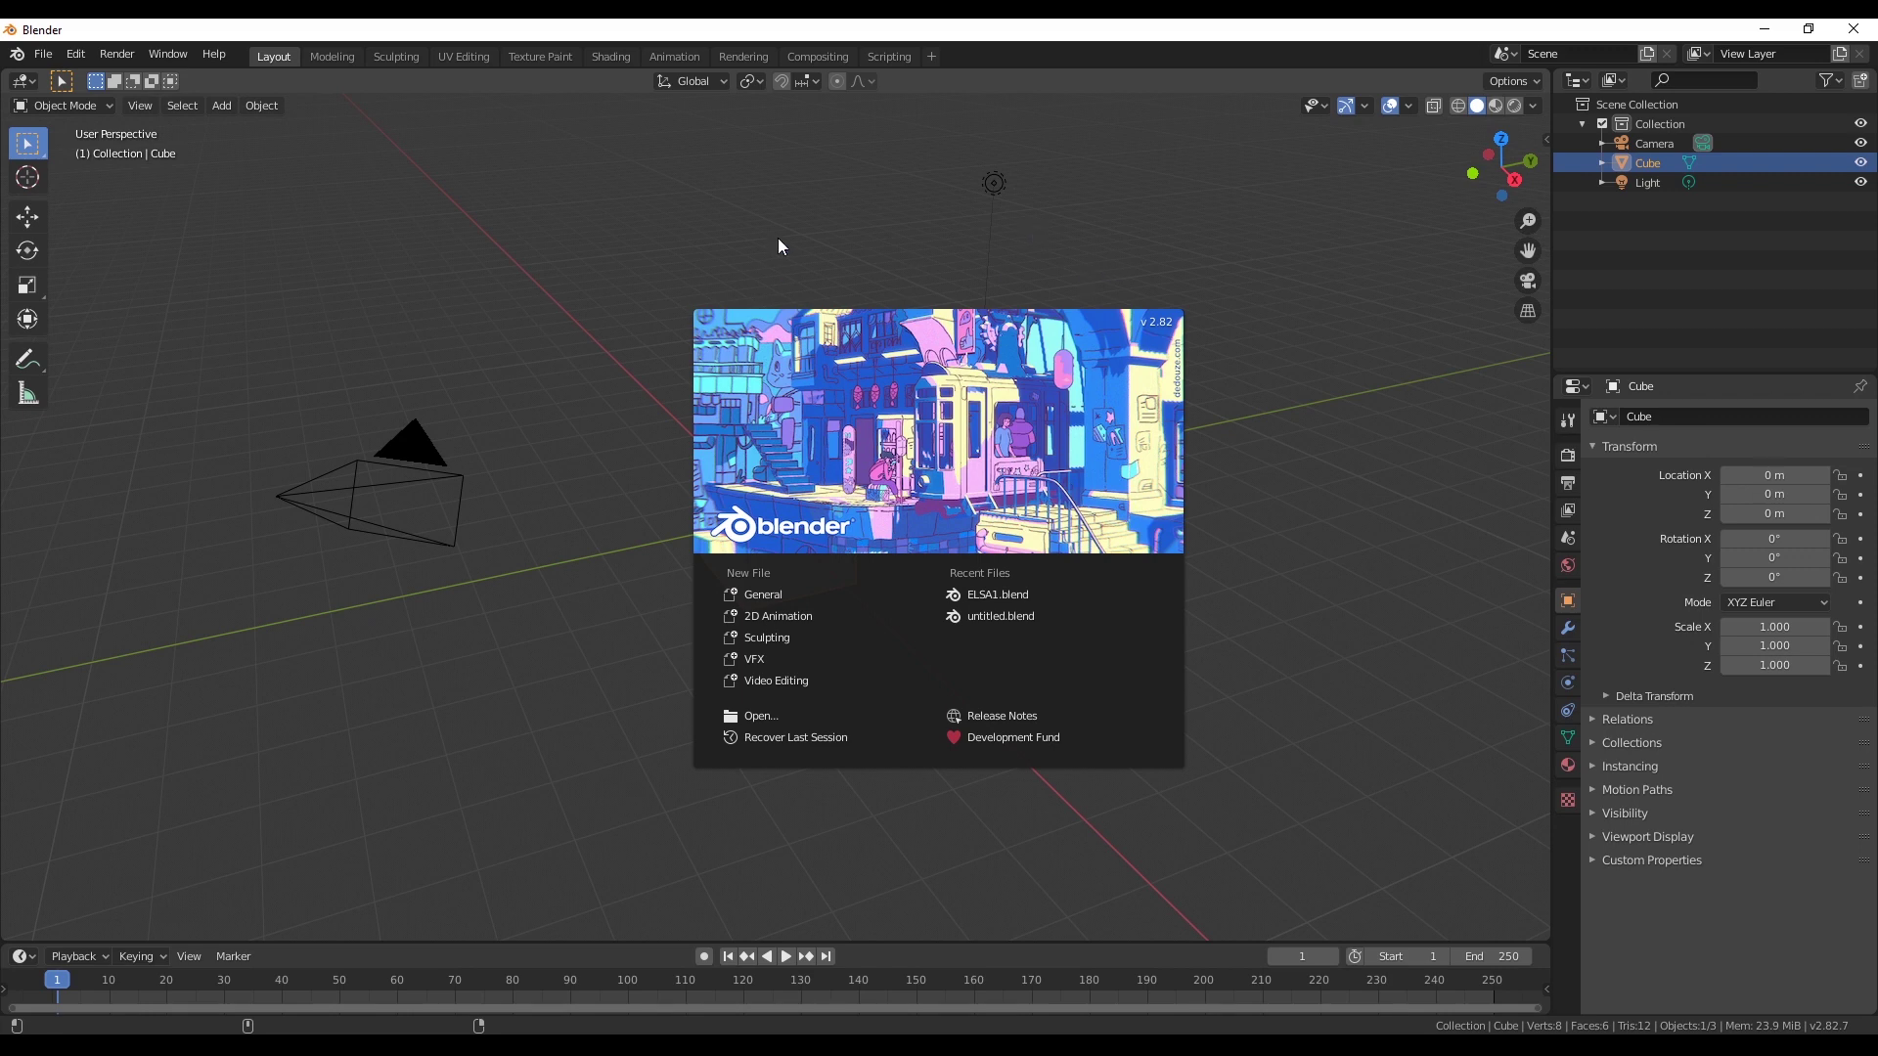
Dismiss the splash screen and delete the default cube from the scene
left_click(668, 430)
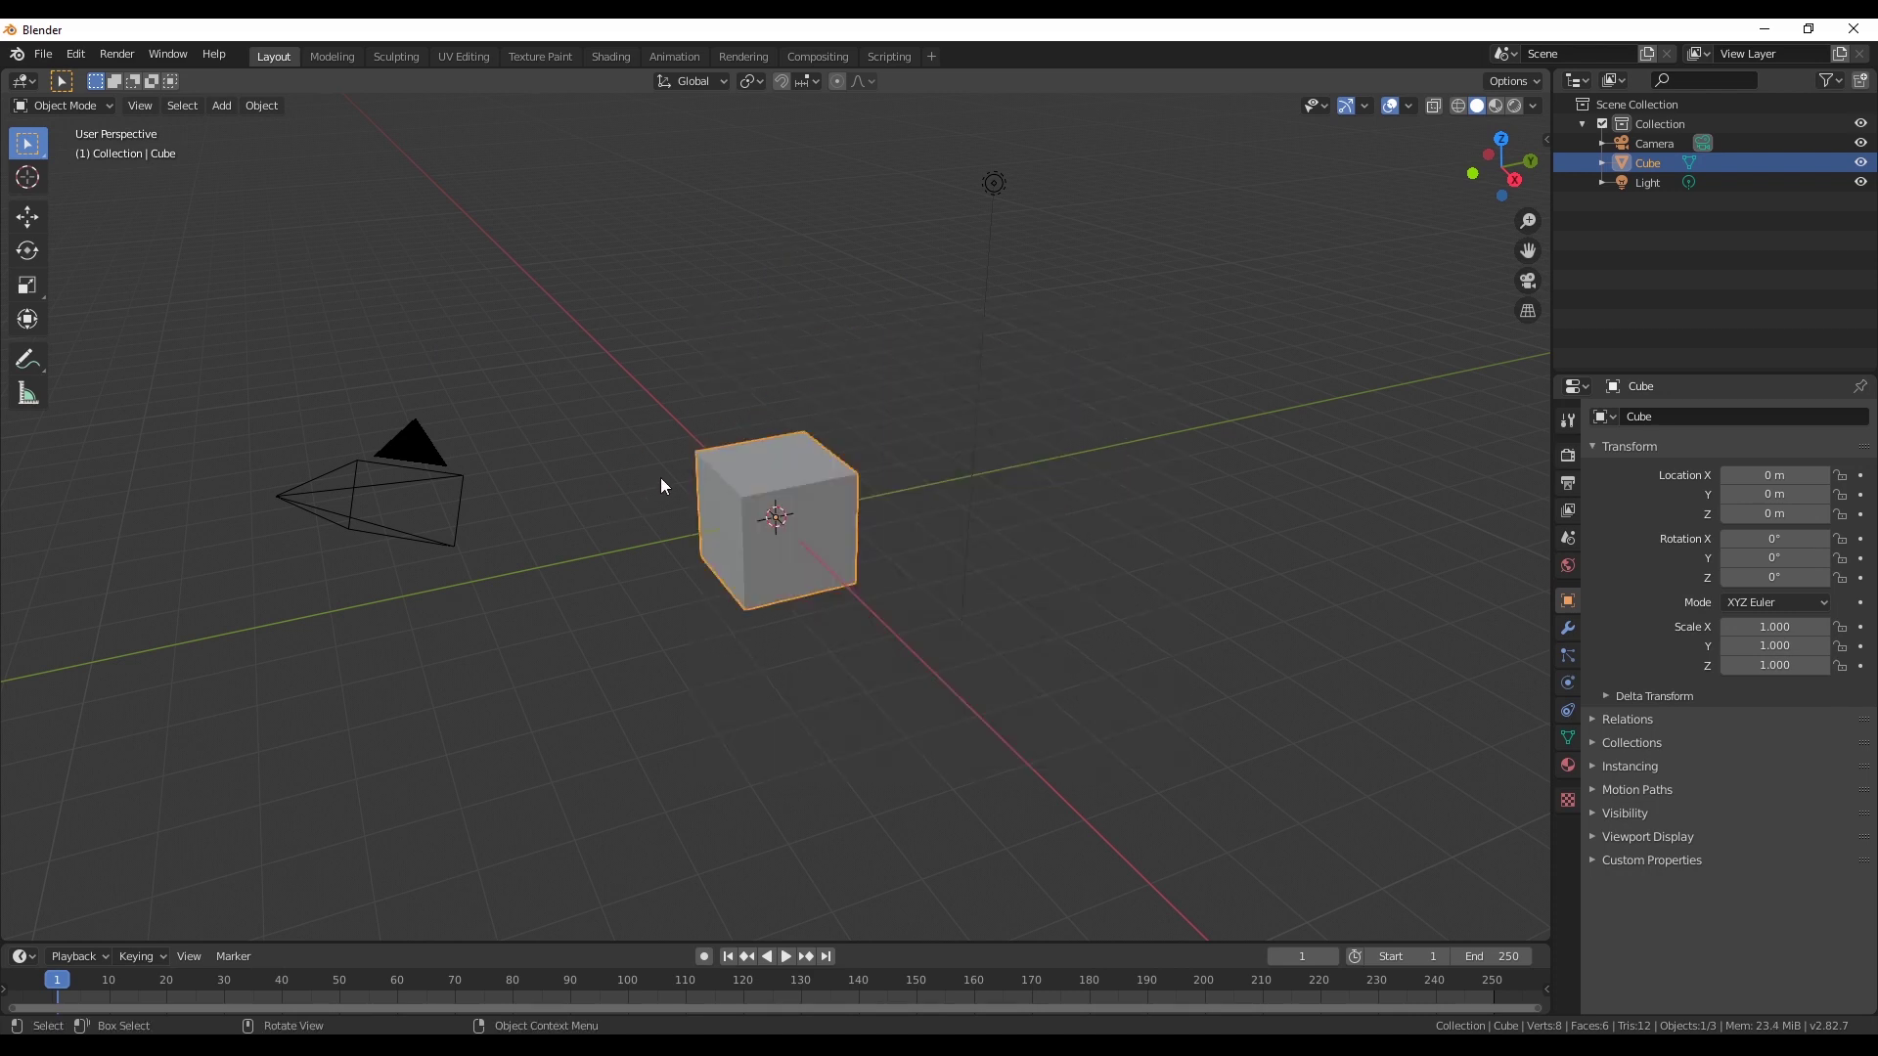
middle_click_drag(600, 493, 932, 512)
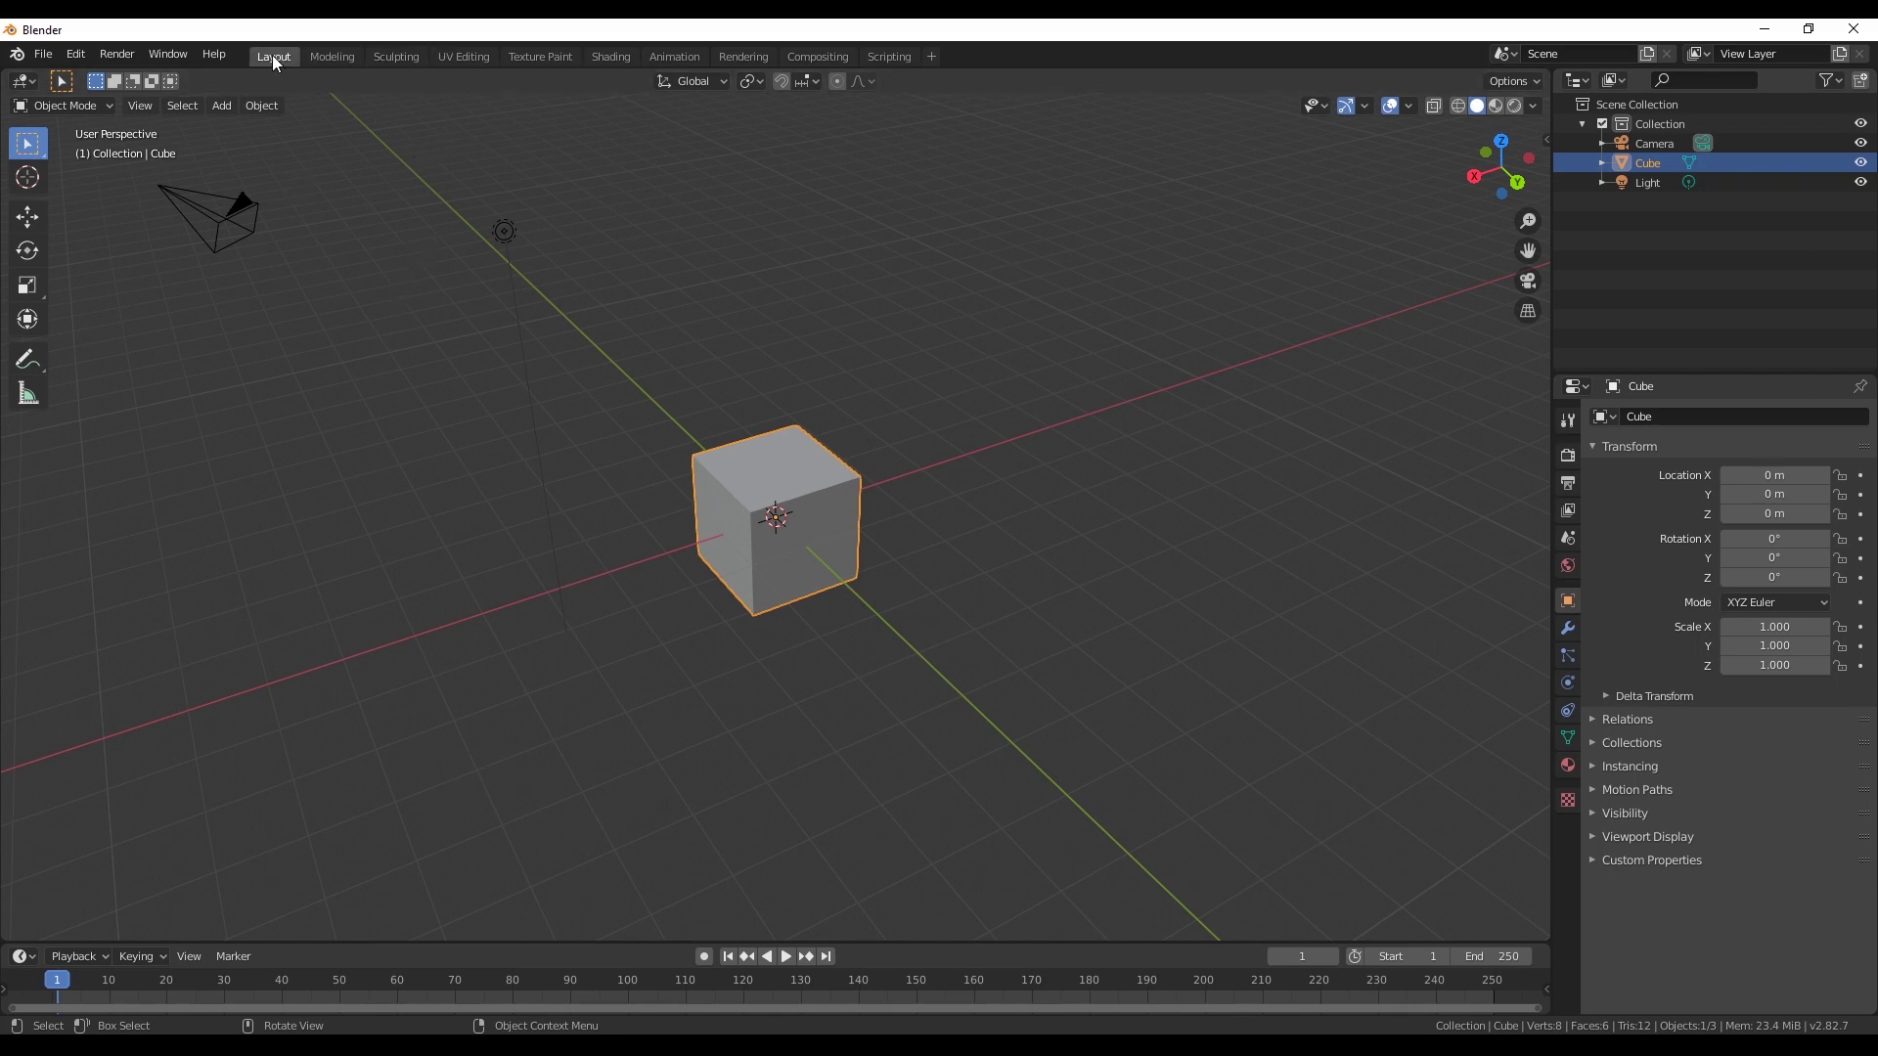
left_click(993, 474)
middle_click_drag(994, 483, 867, 498)
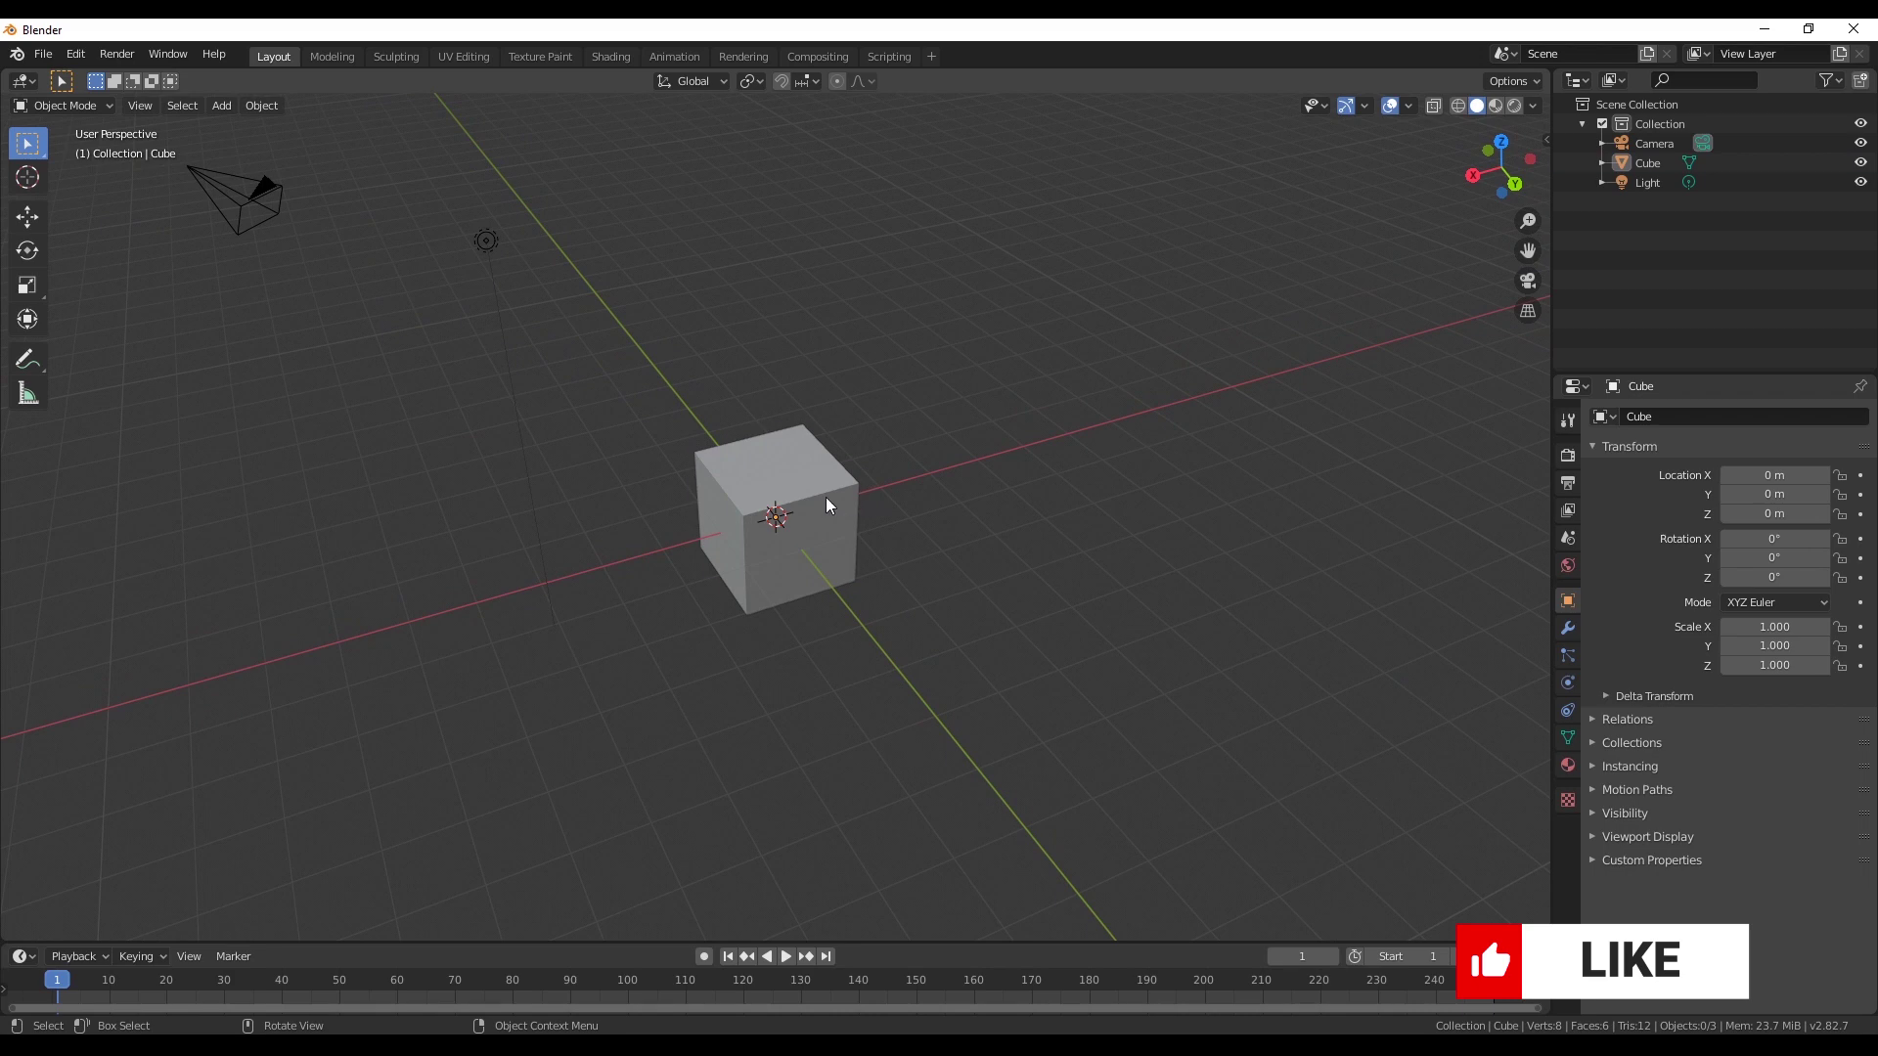
left_click(825, 496)
key("Delete")
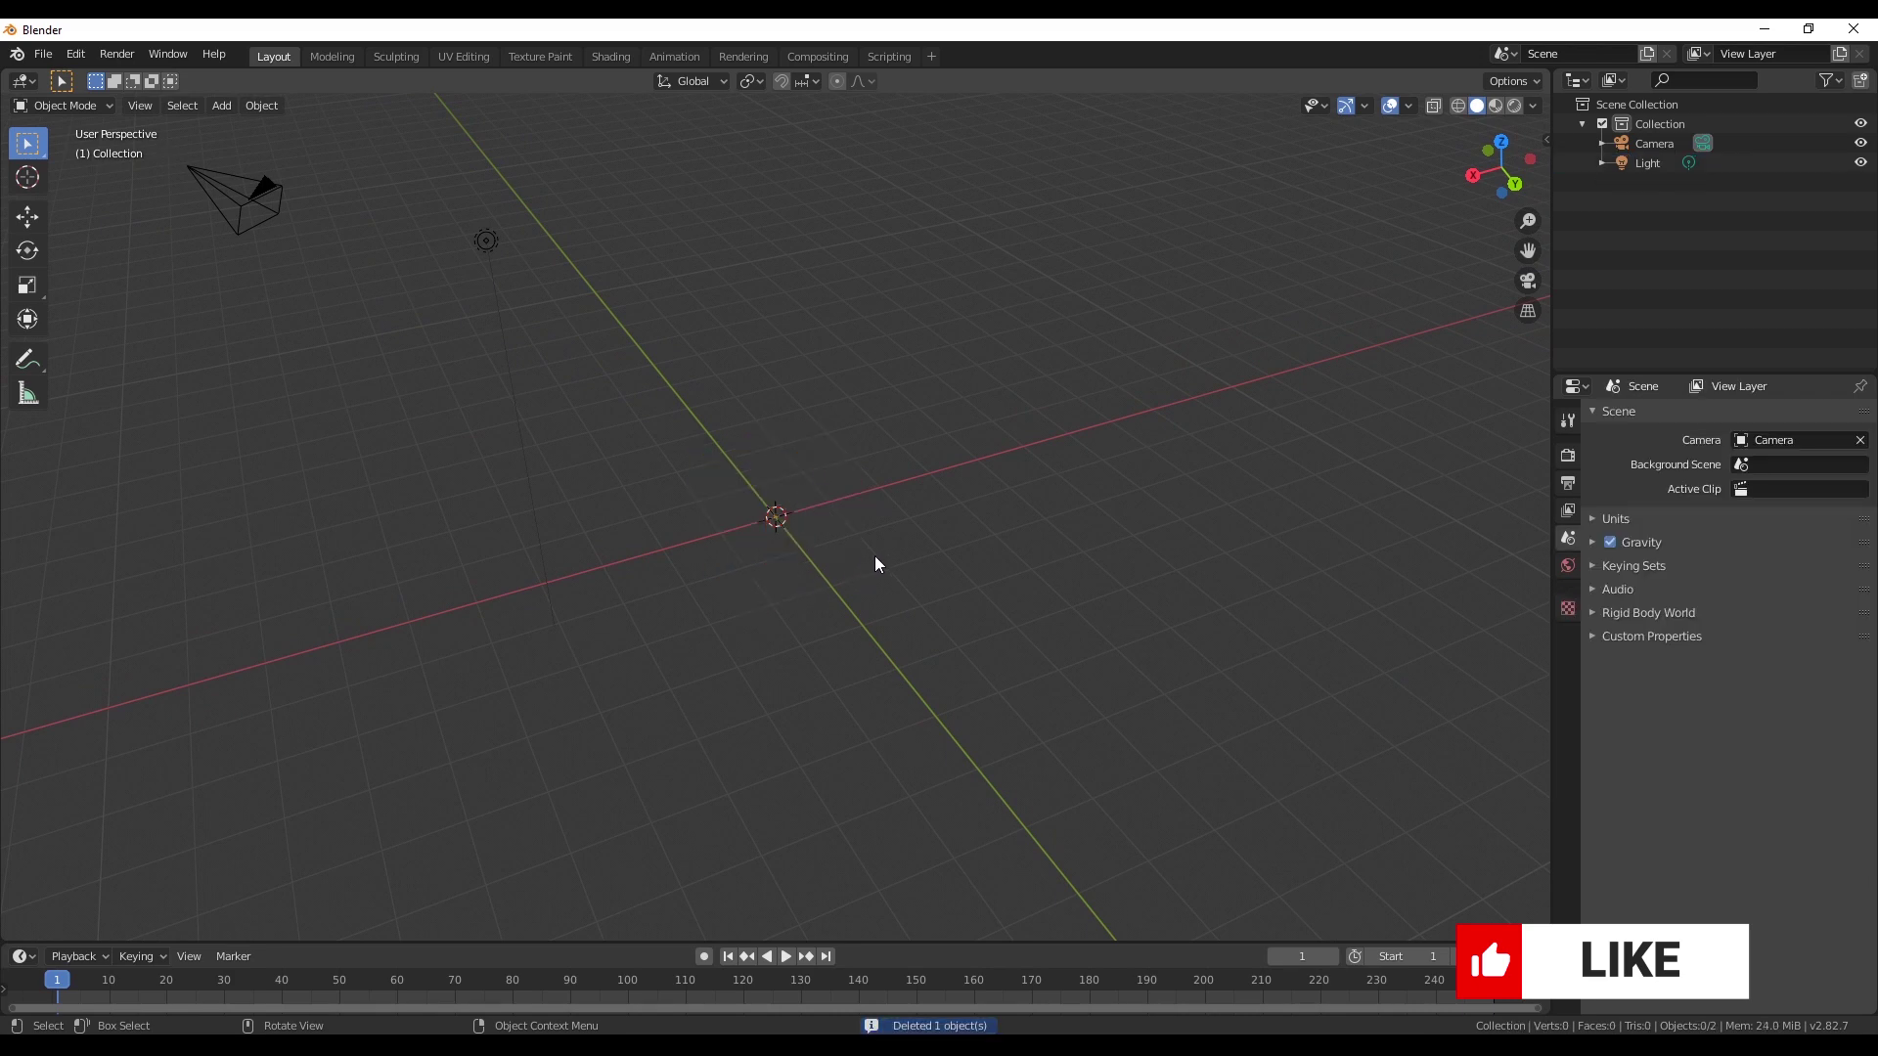
Add a UV sphere at the world origin
middle_click_drag(874, 556, 1168, 538)
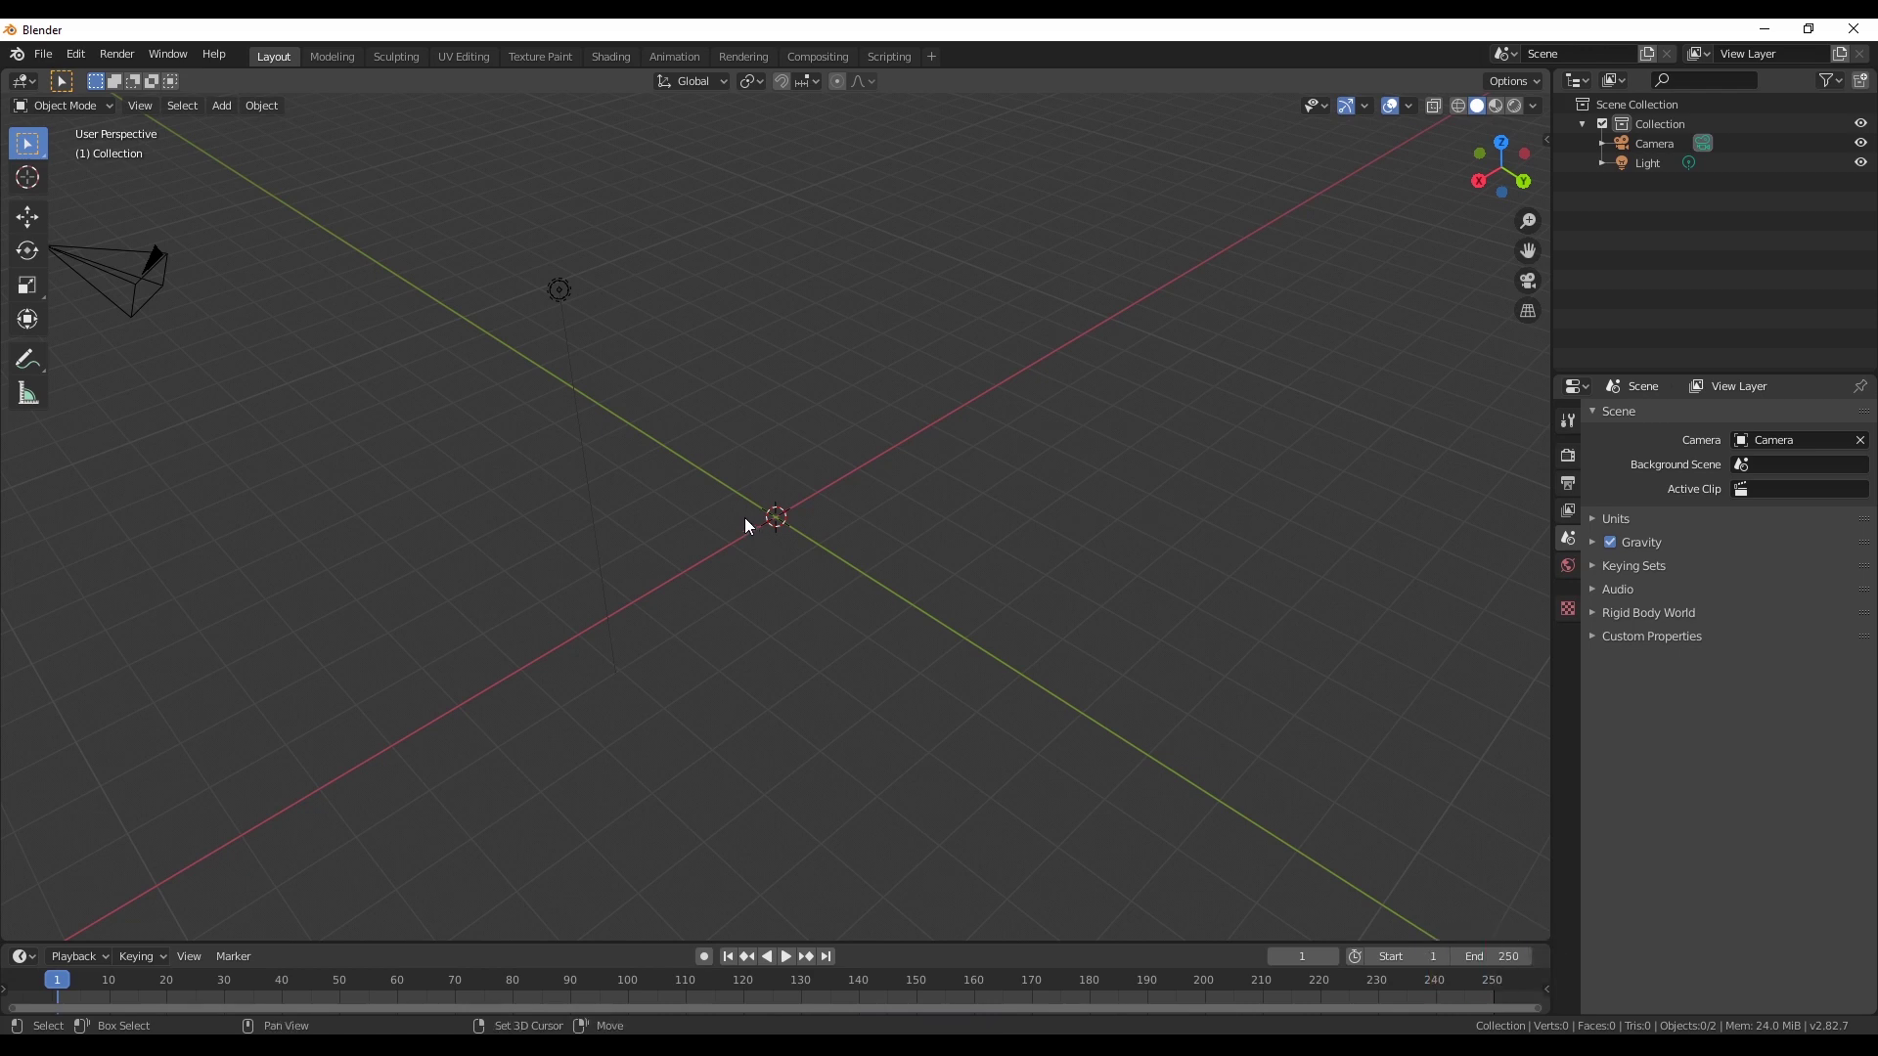
key("shift+a")
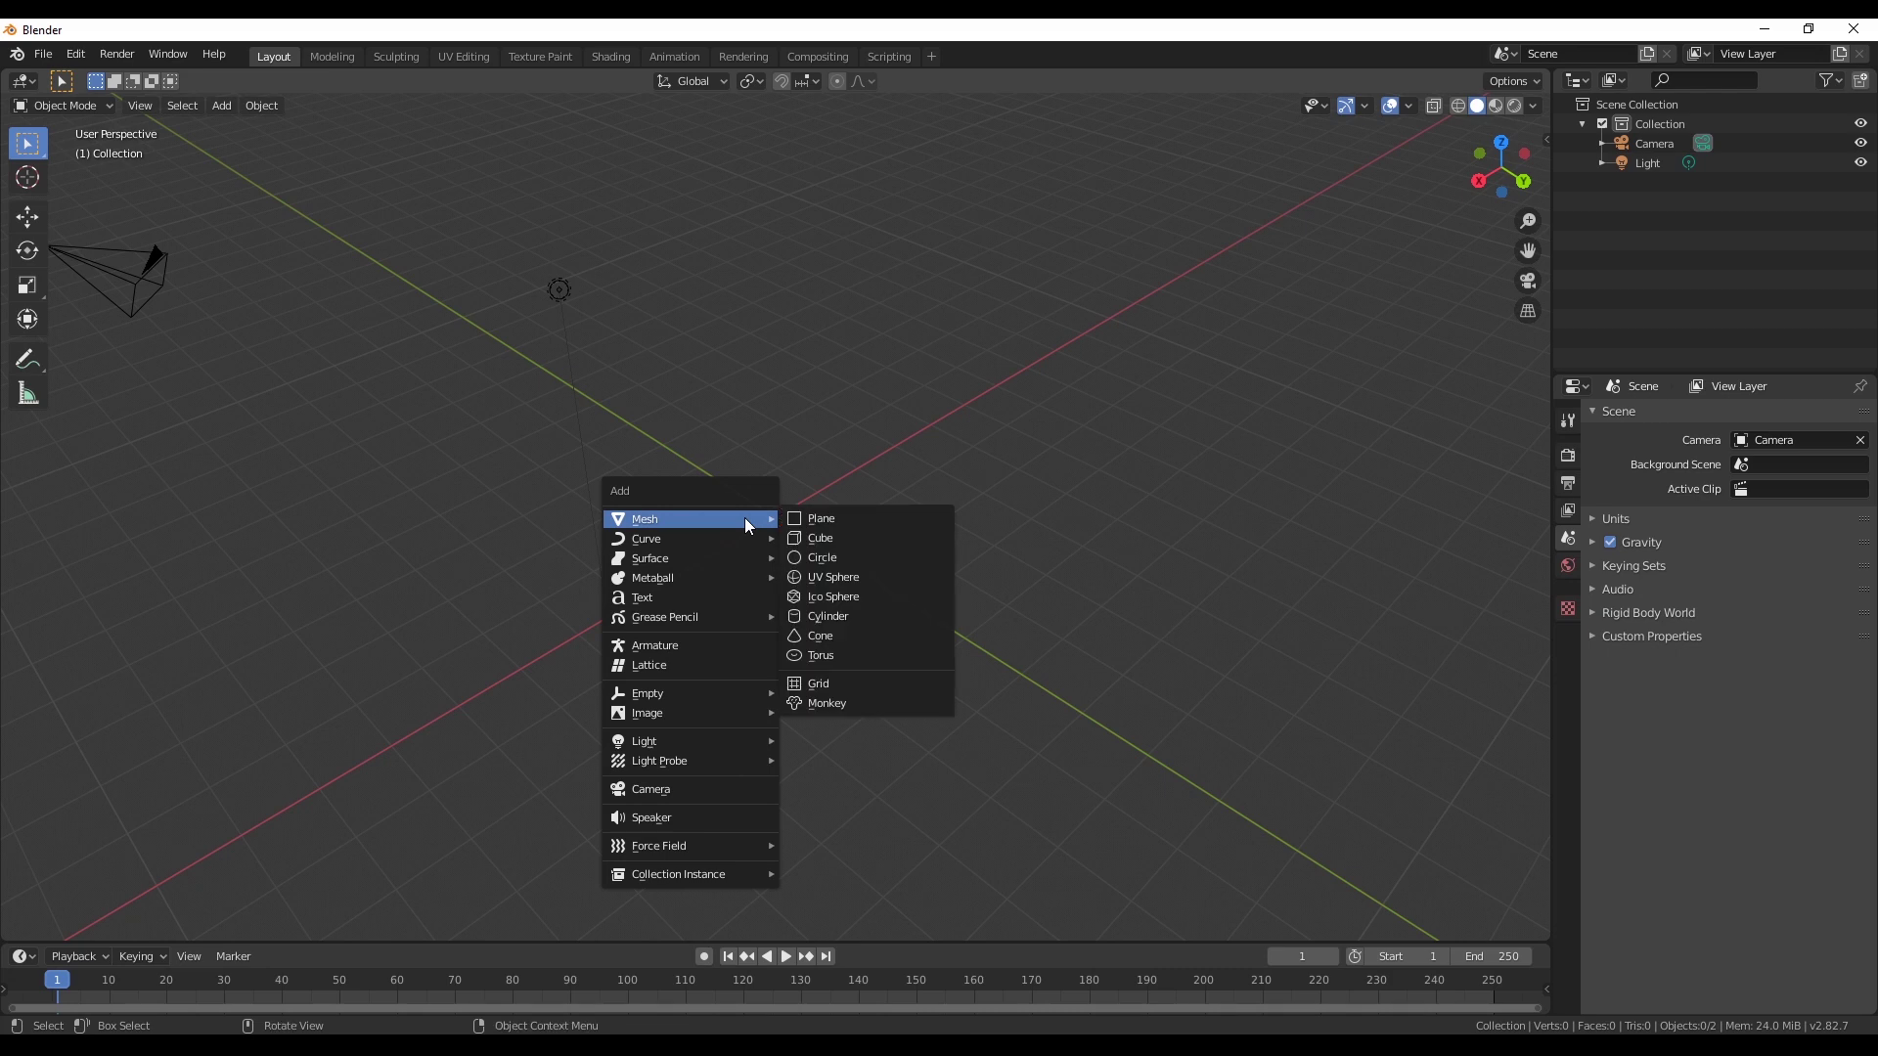
left_click(837, 579)
right_click(839, 579)
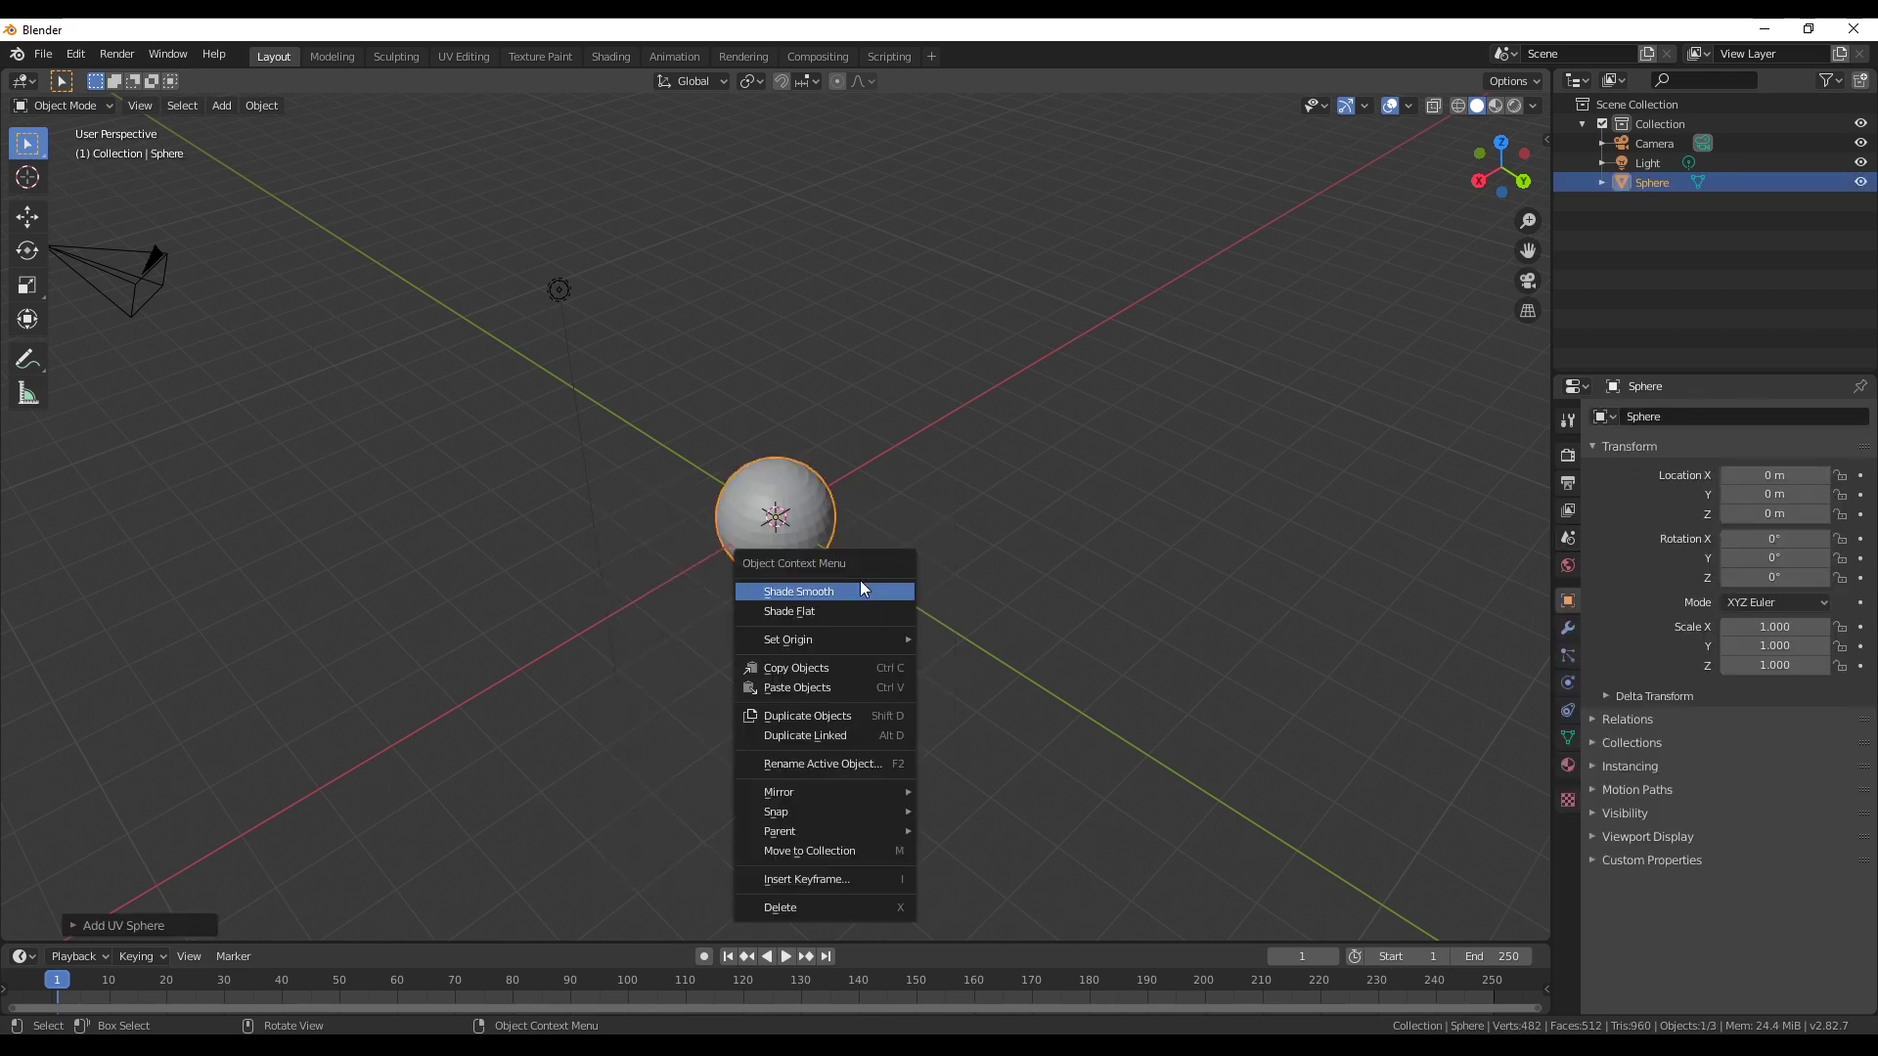
left_click(908, 490)
Scale the sphere up uniformly to about 2.33 on all axes
scroll(881, 529, "up", 5)
middle_click_drag(858, 555, 830, 517)
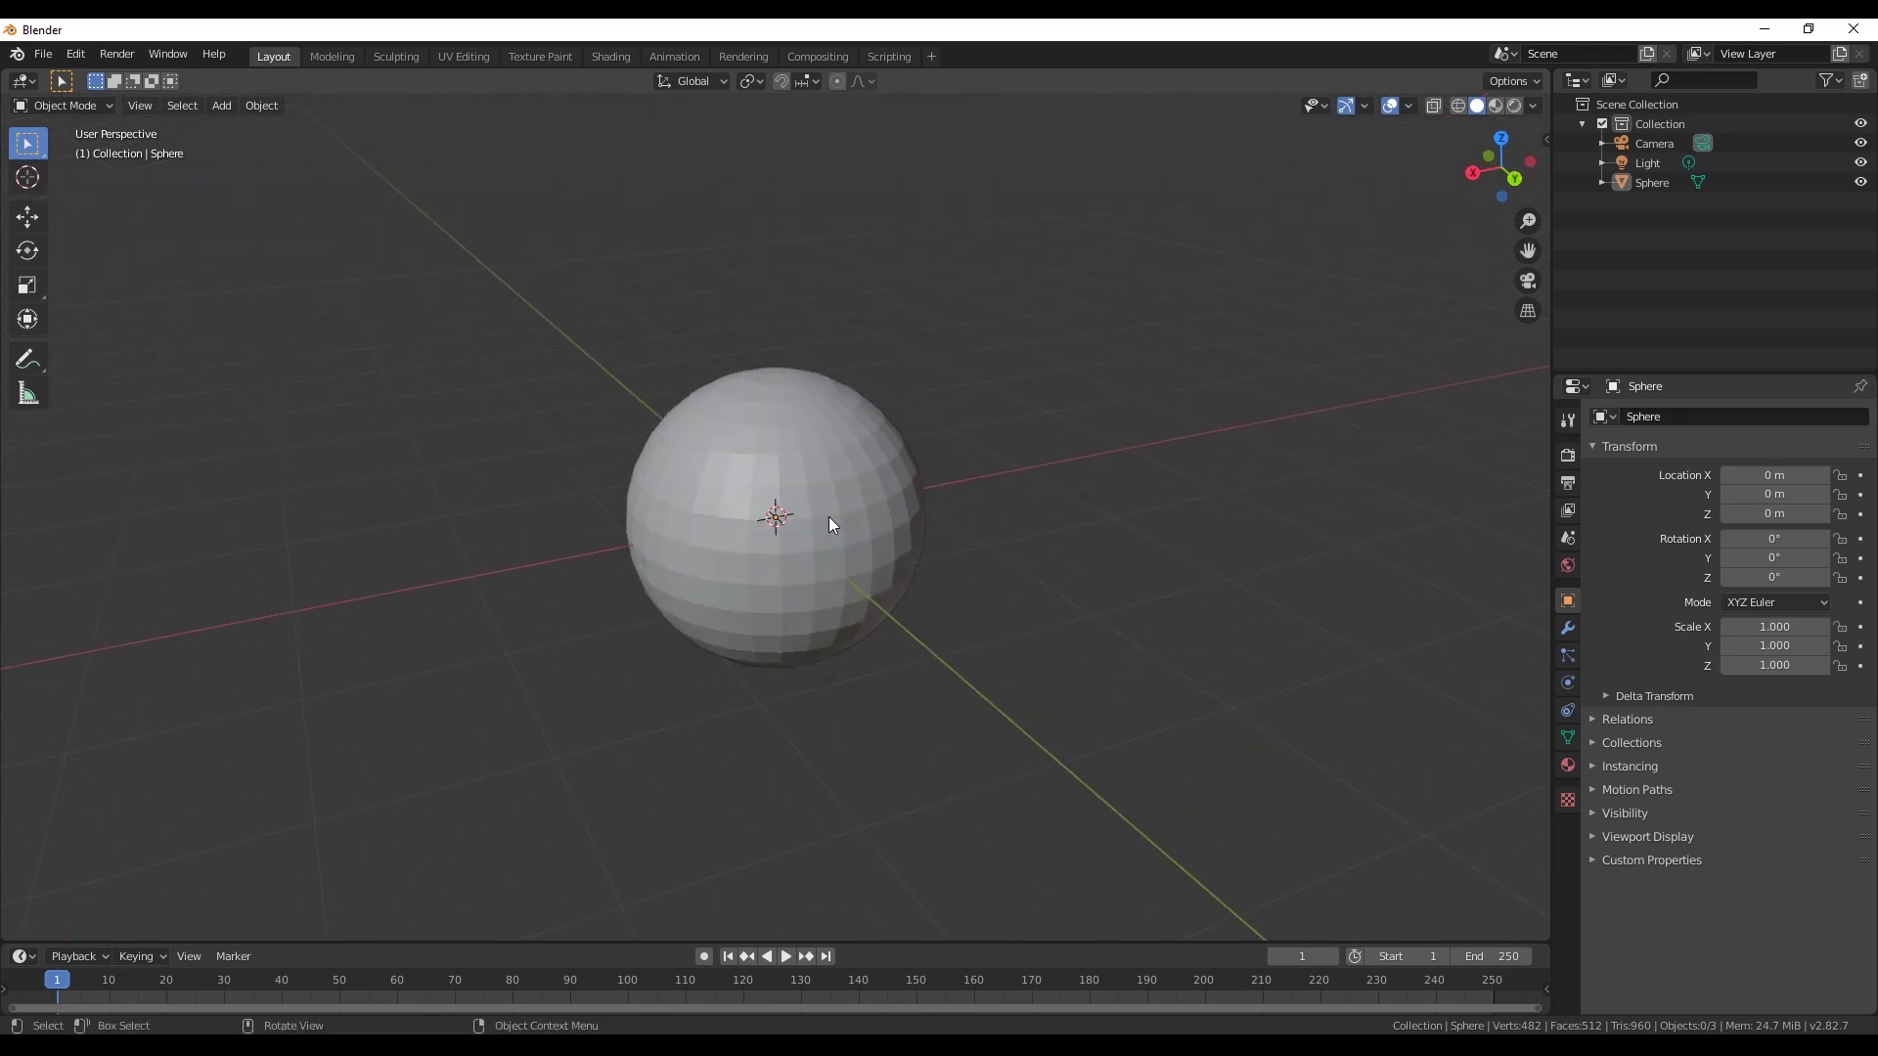
left_click(829, 517)
key("s")
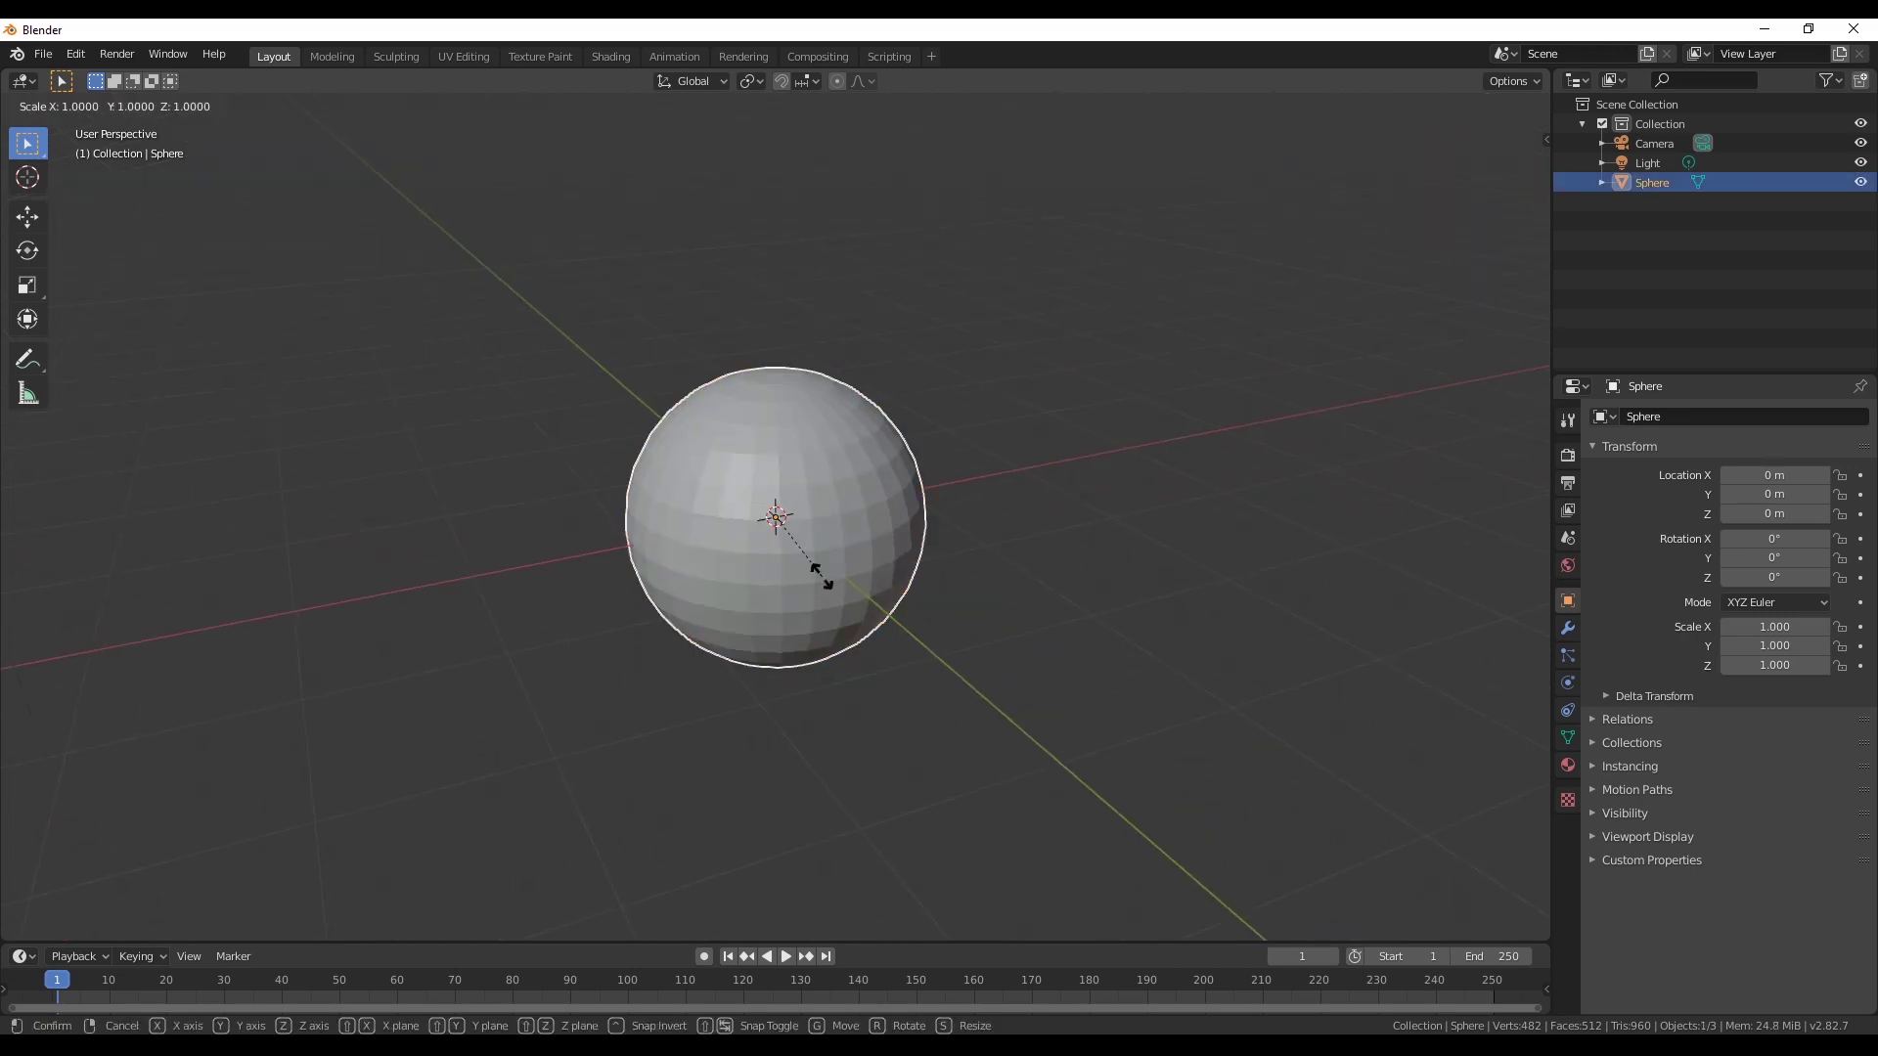
left_click(858, 643)
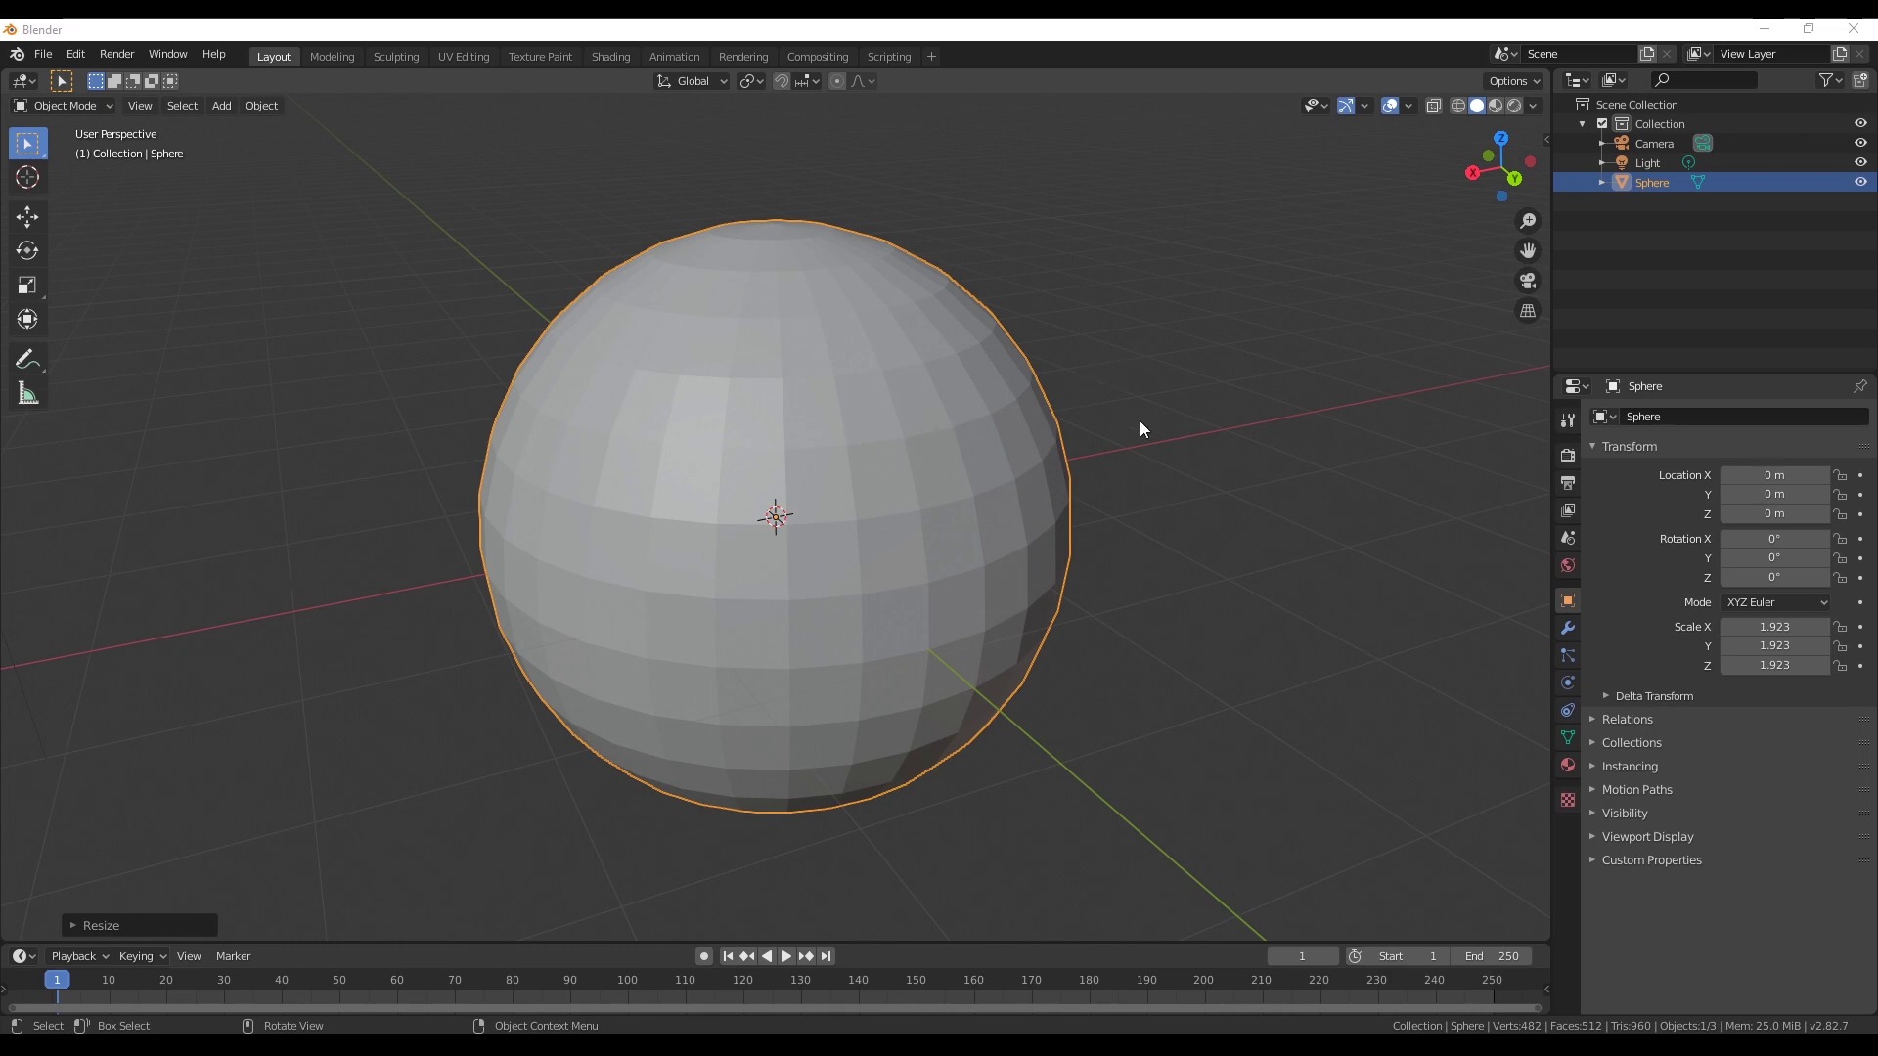
middle_click_drag(1141, 422, 1106, 372)
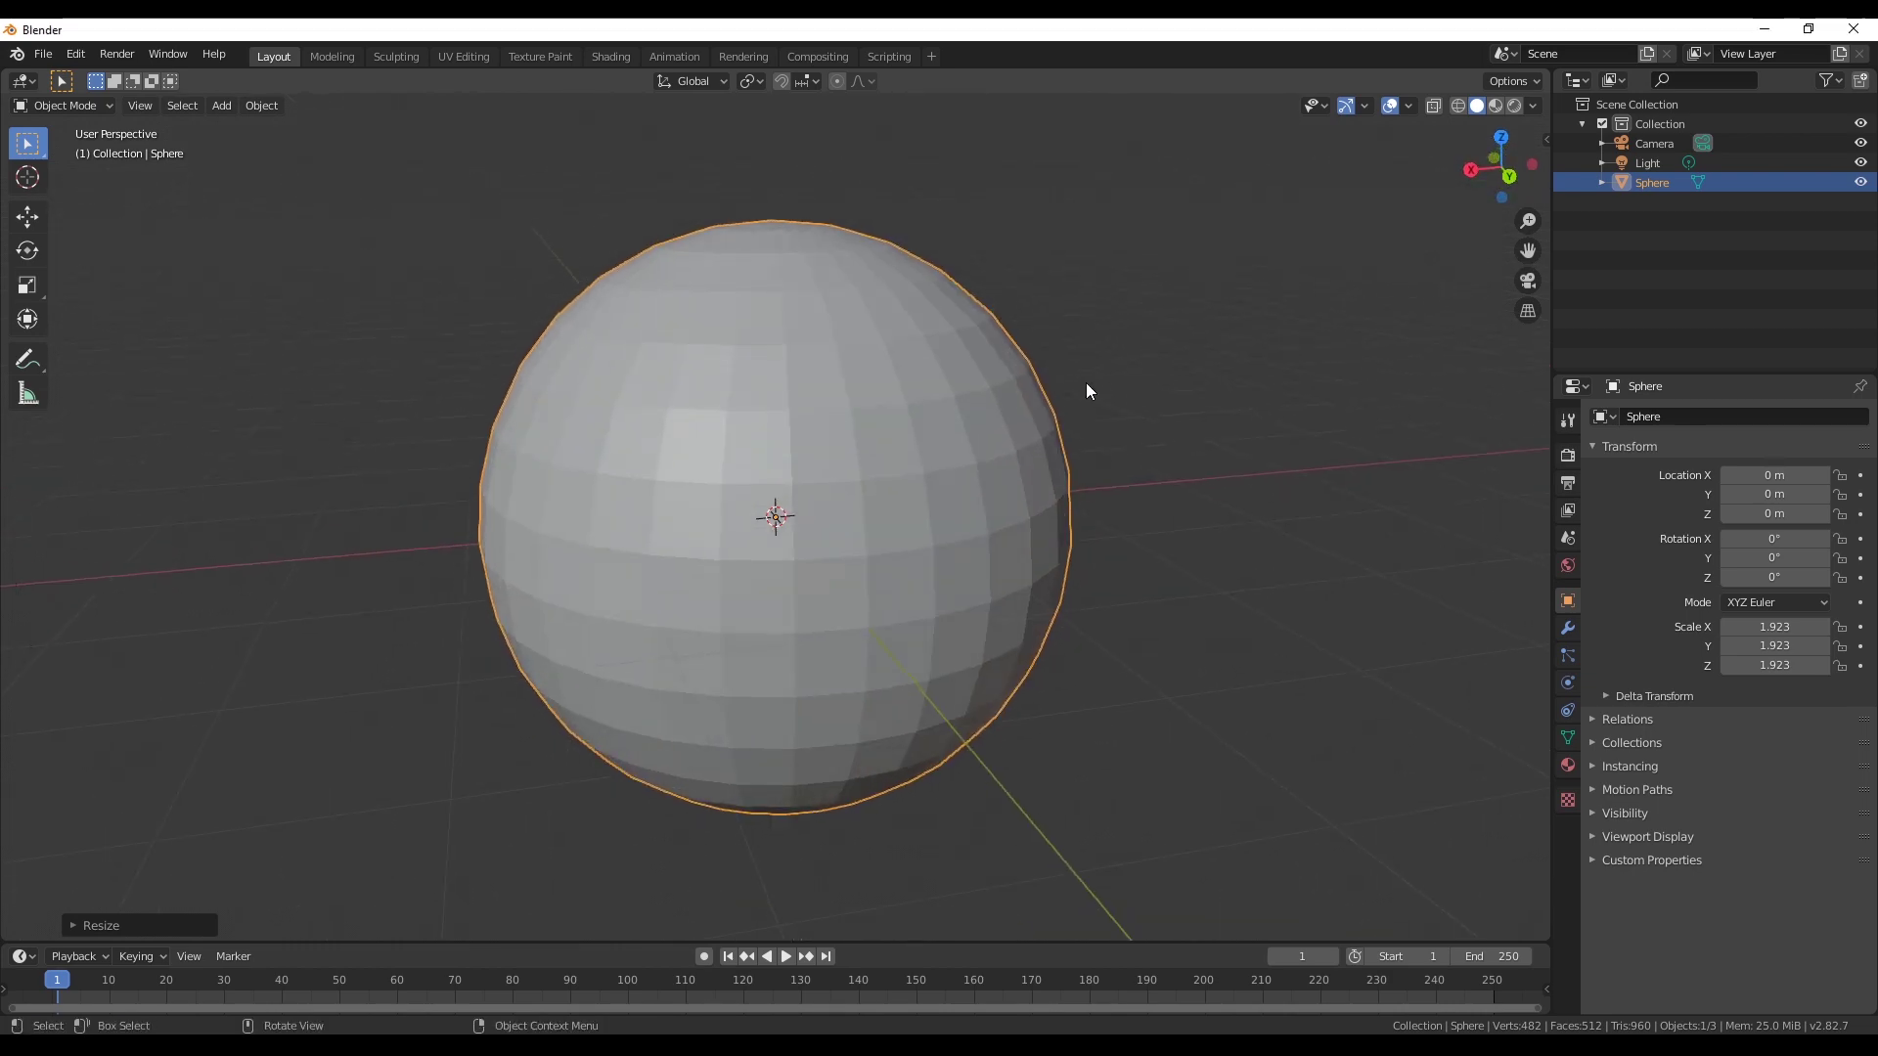
key("s")
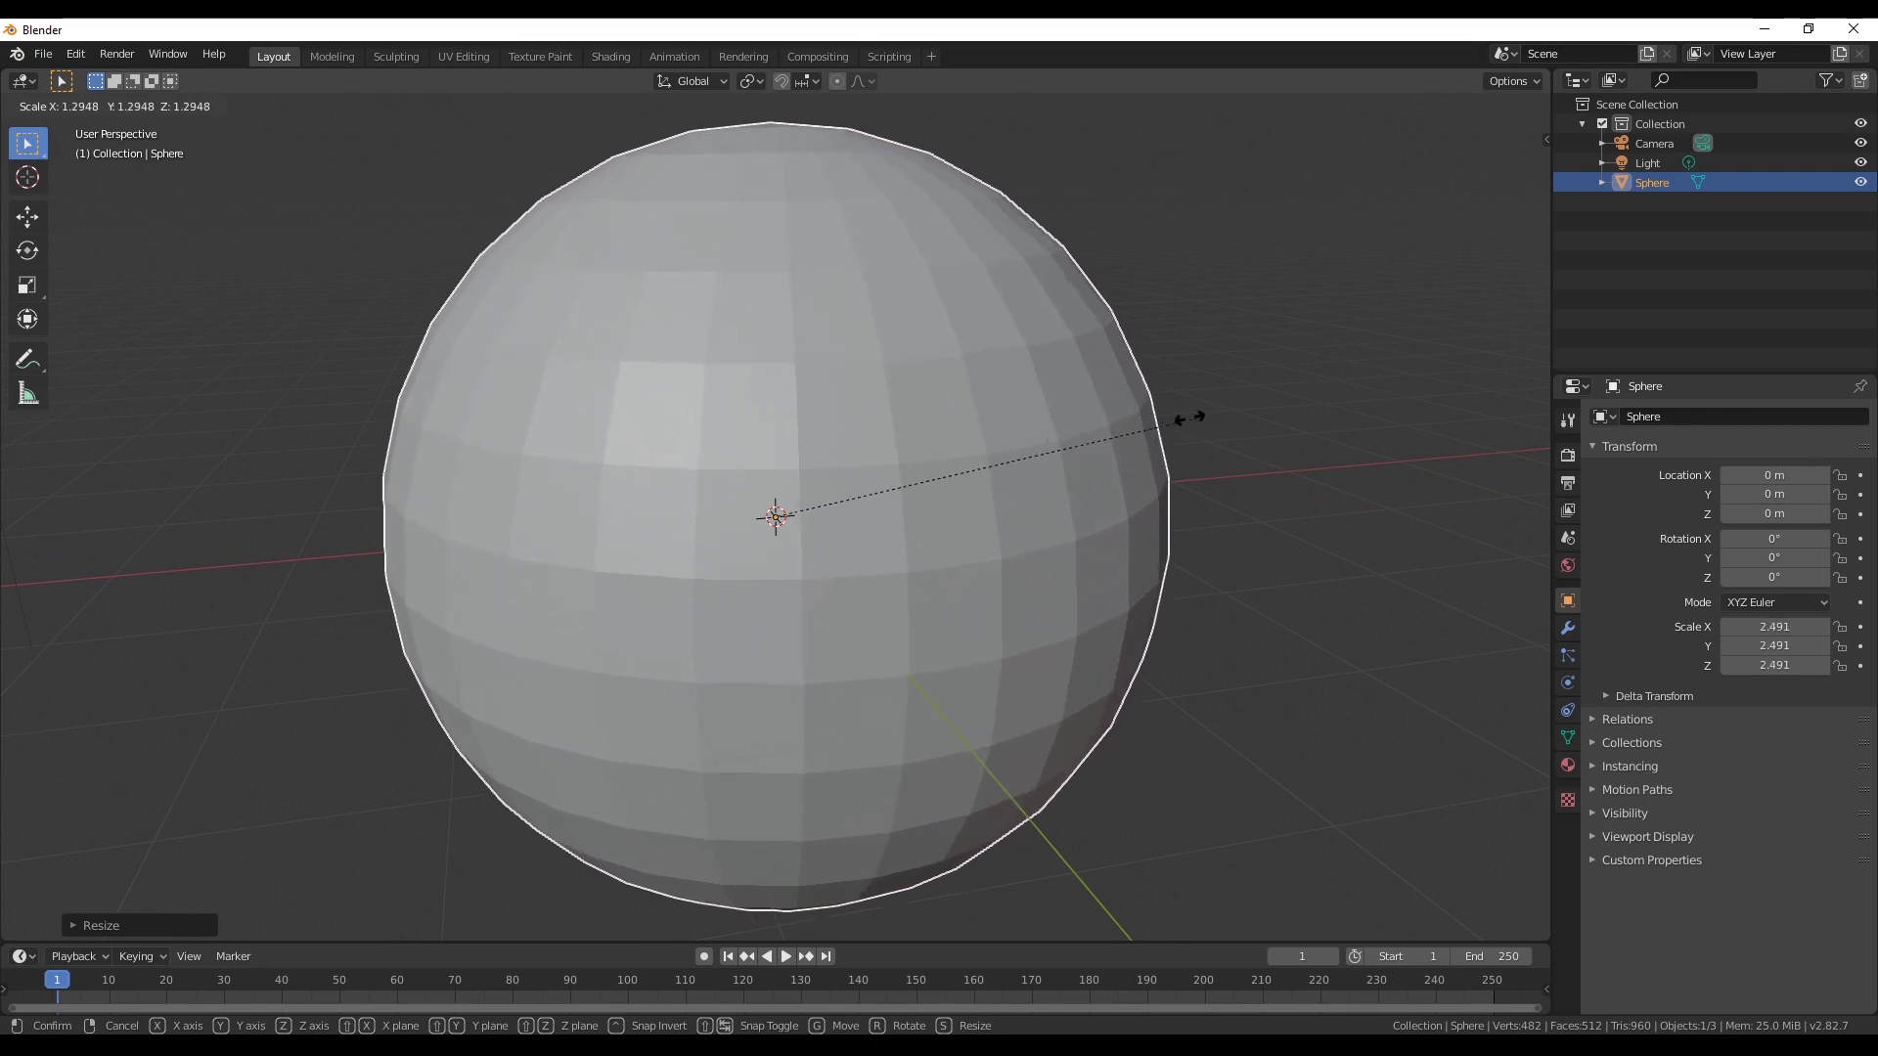
right_click(1160, 421)
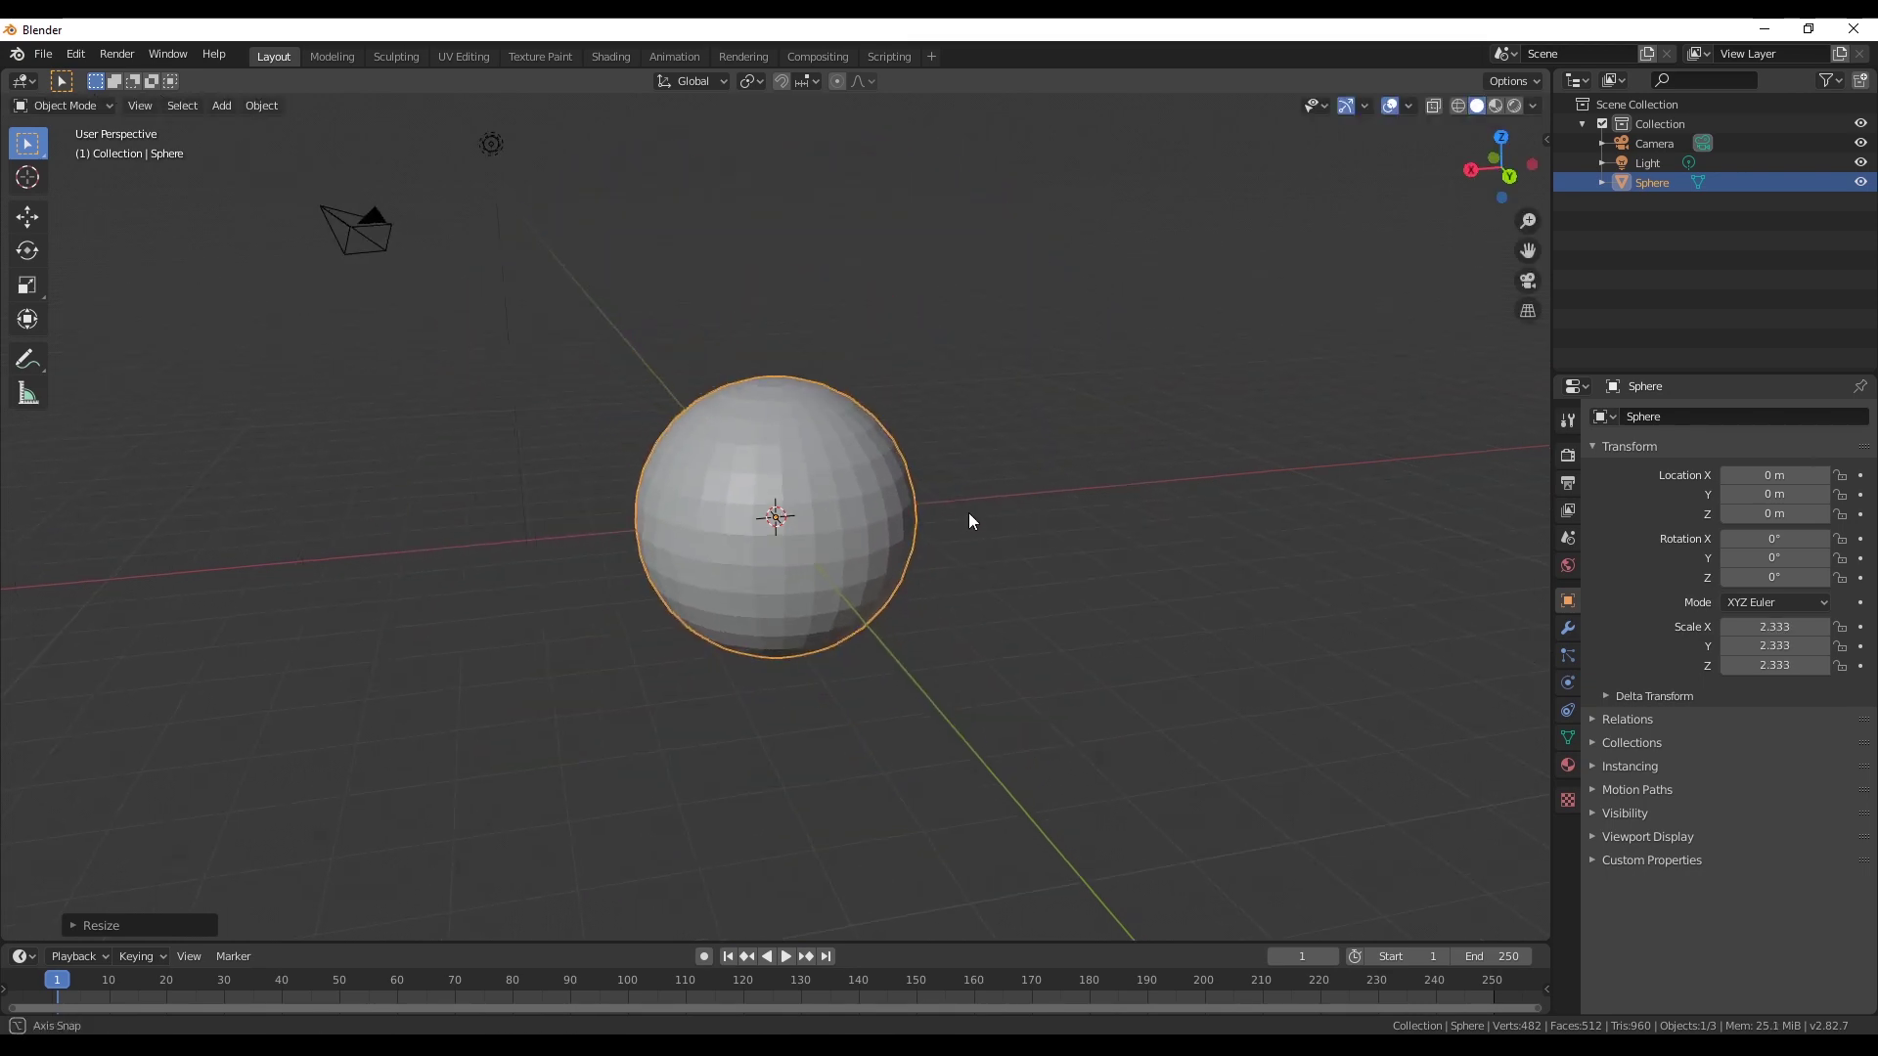
middle_click_drag(970, 520, 963, 458)
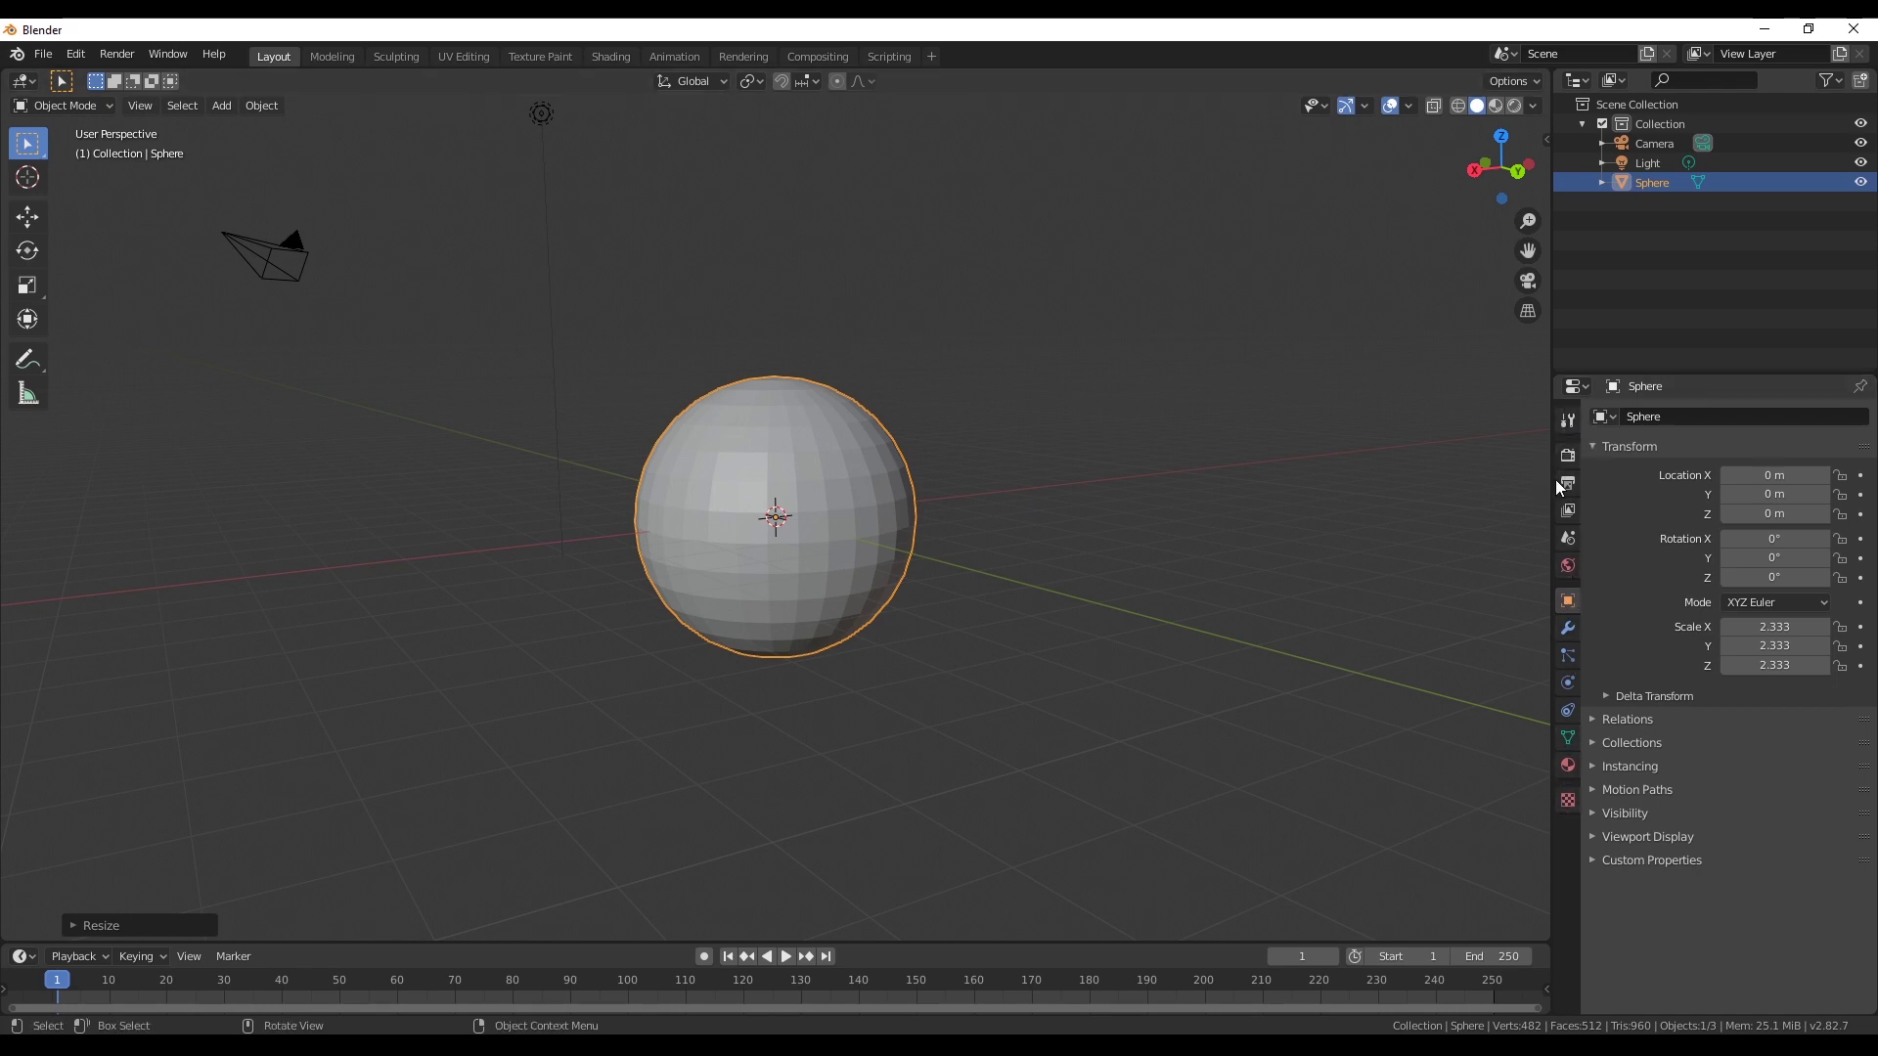
Add a Decimate modifier to the sphere
left_click(1566, 631)
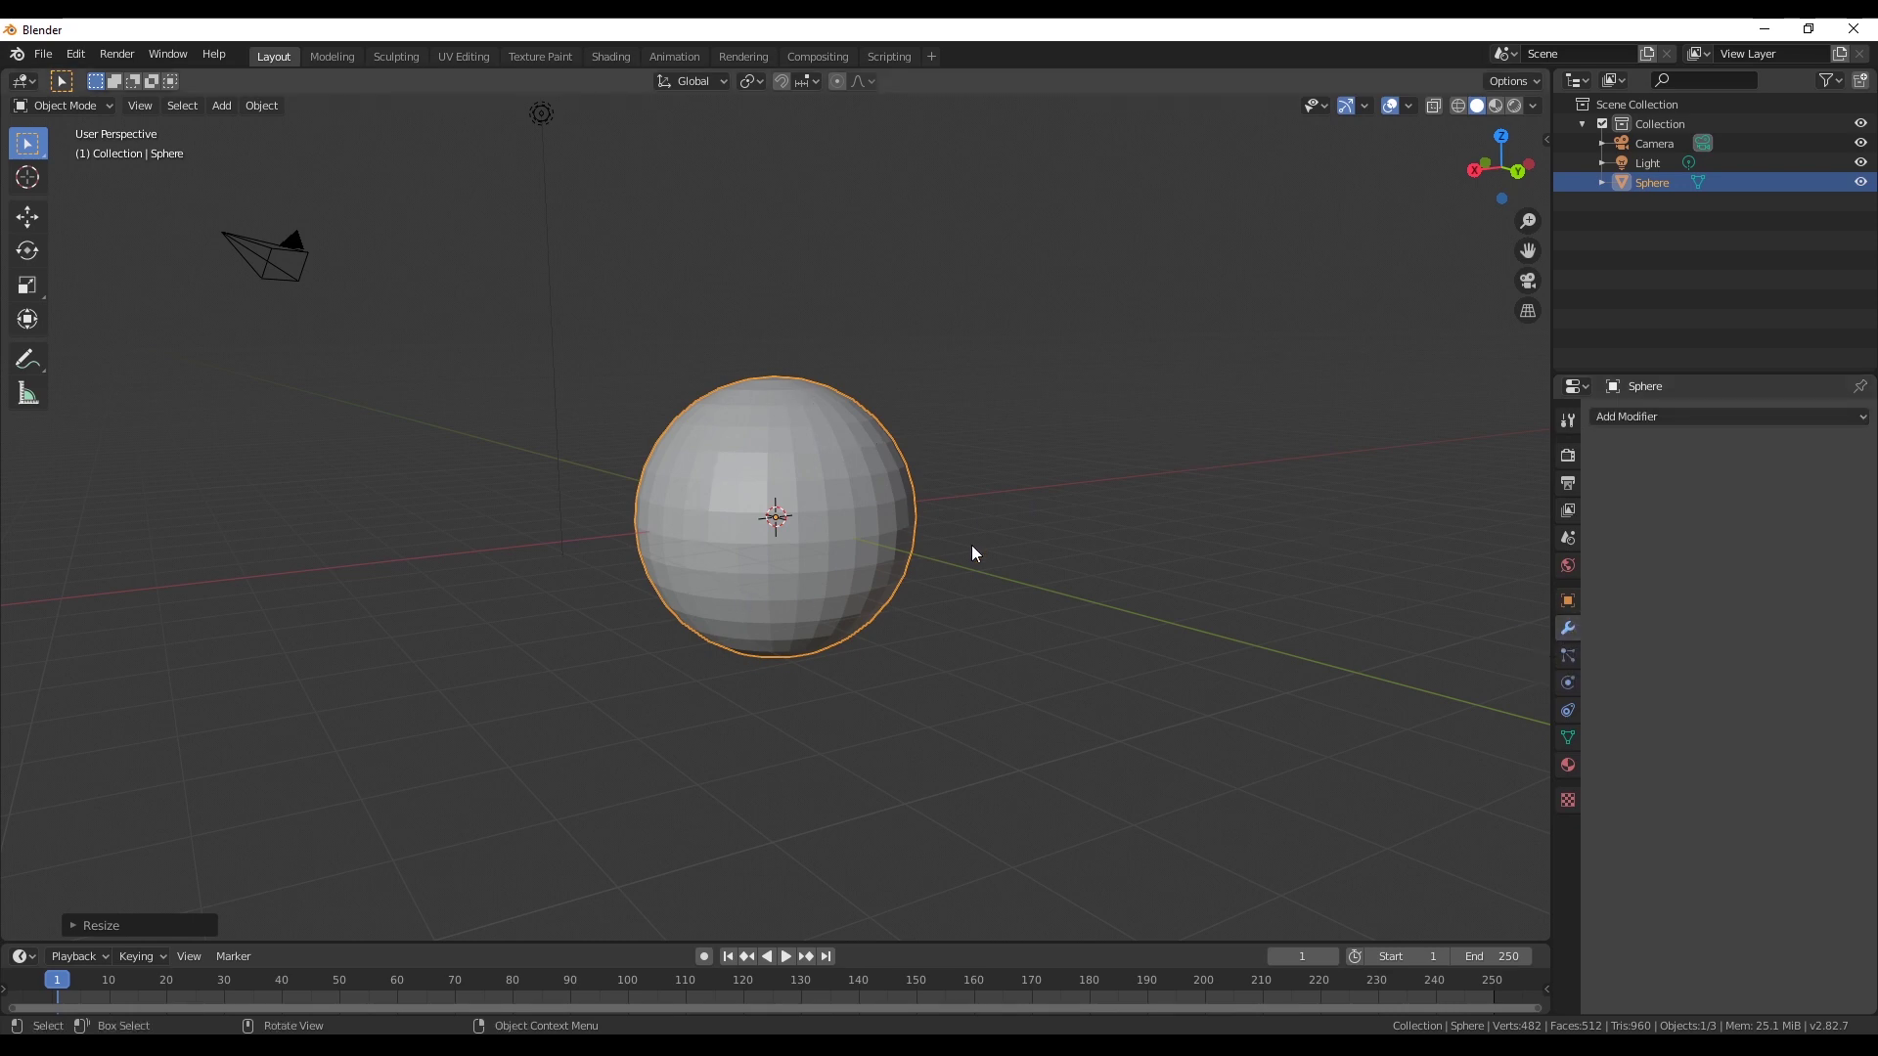
right_click(1653, 186)
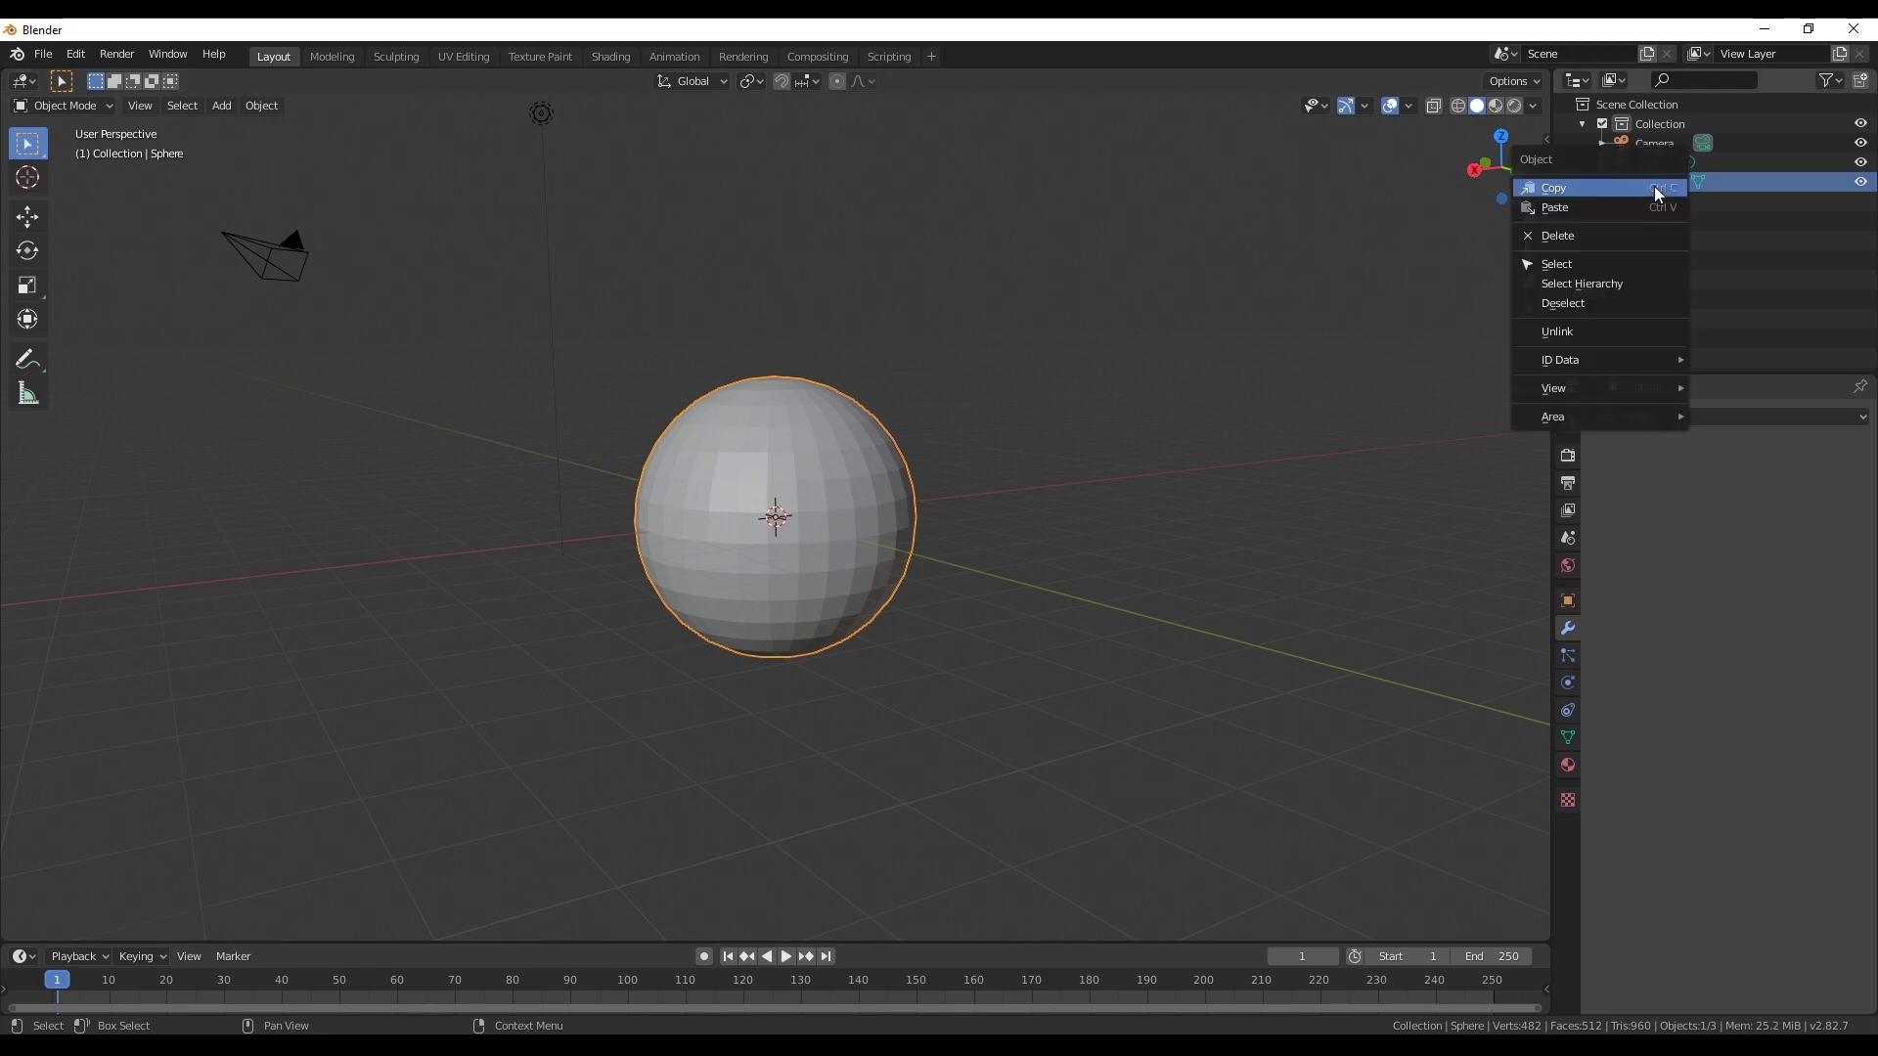
left_click(1745, 218)
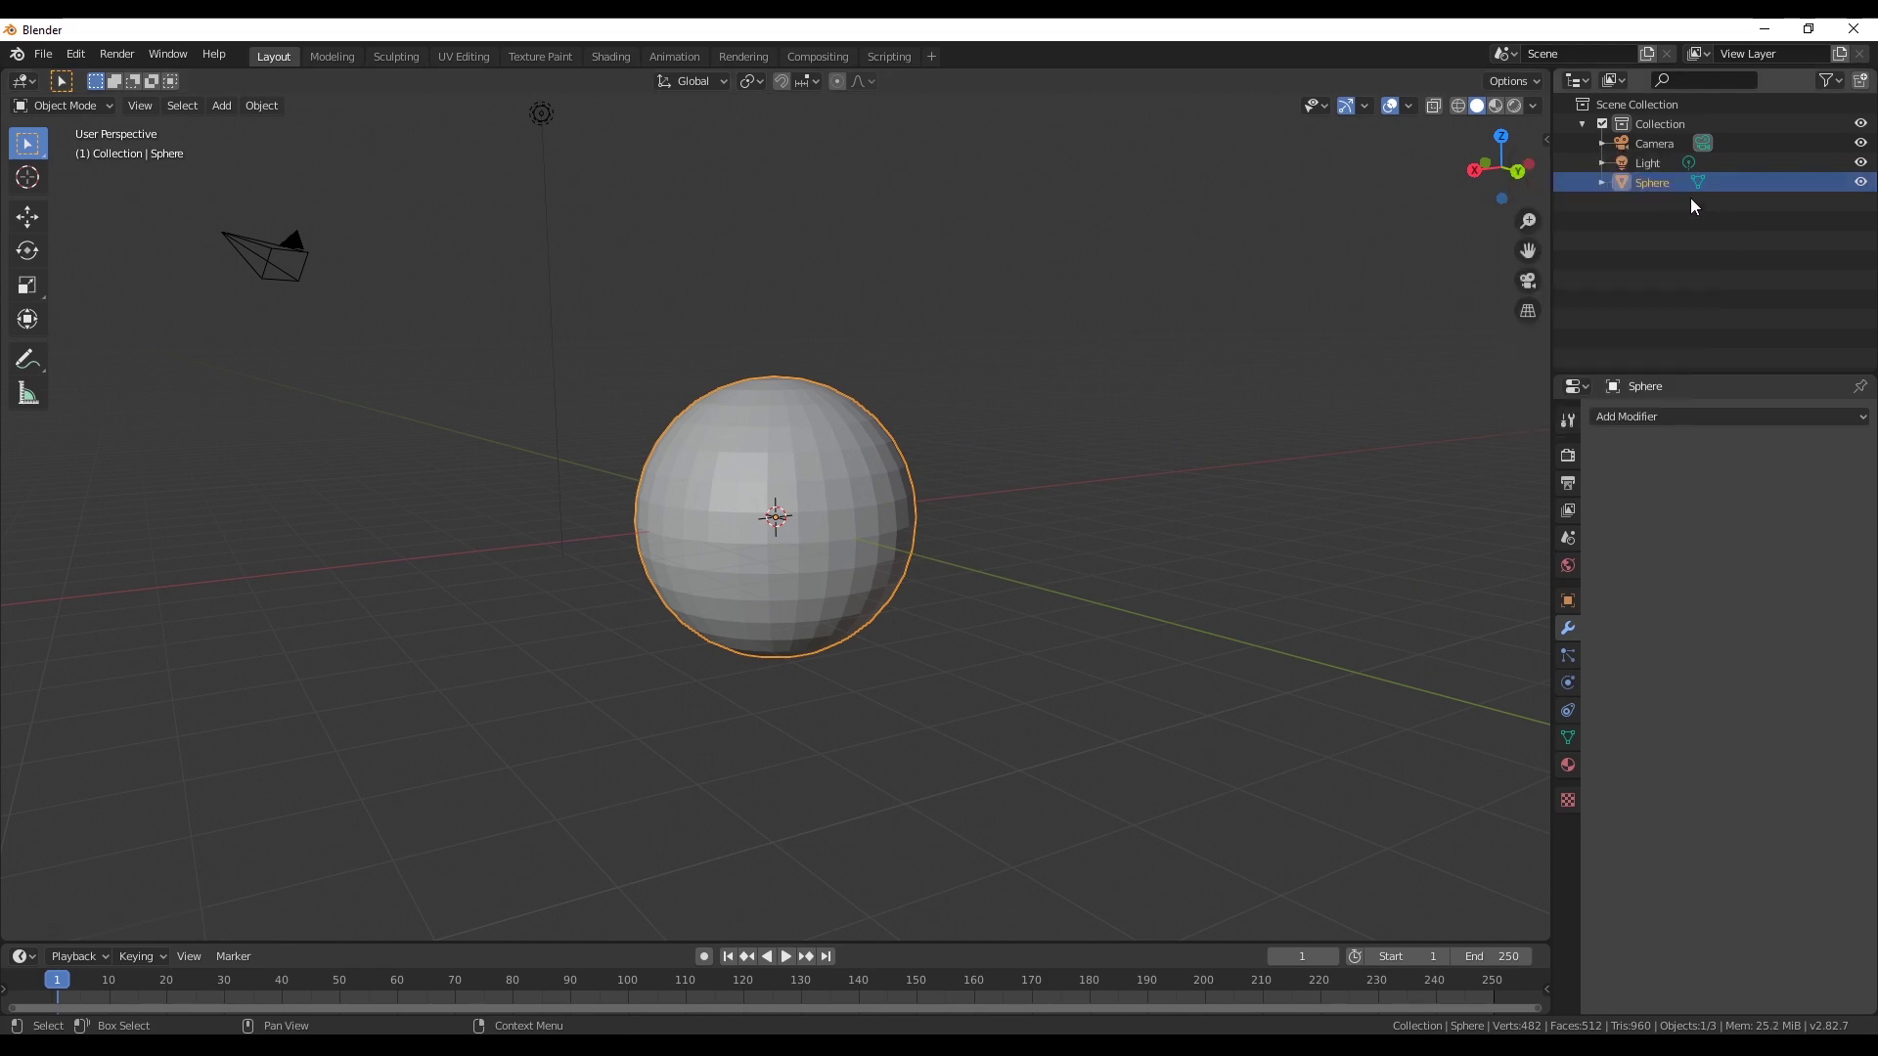
left_click(1652, 416)
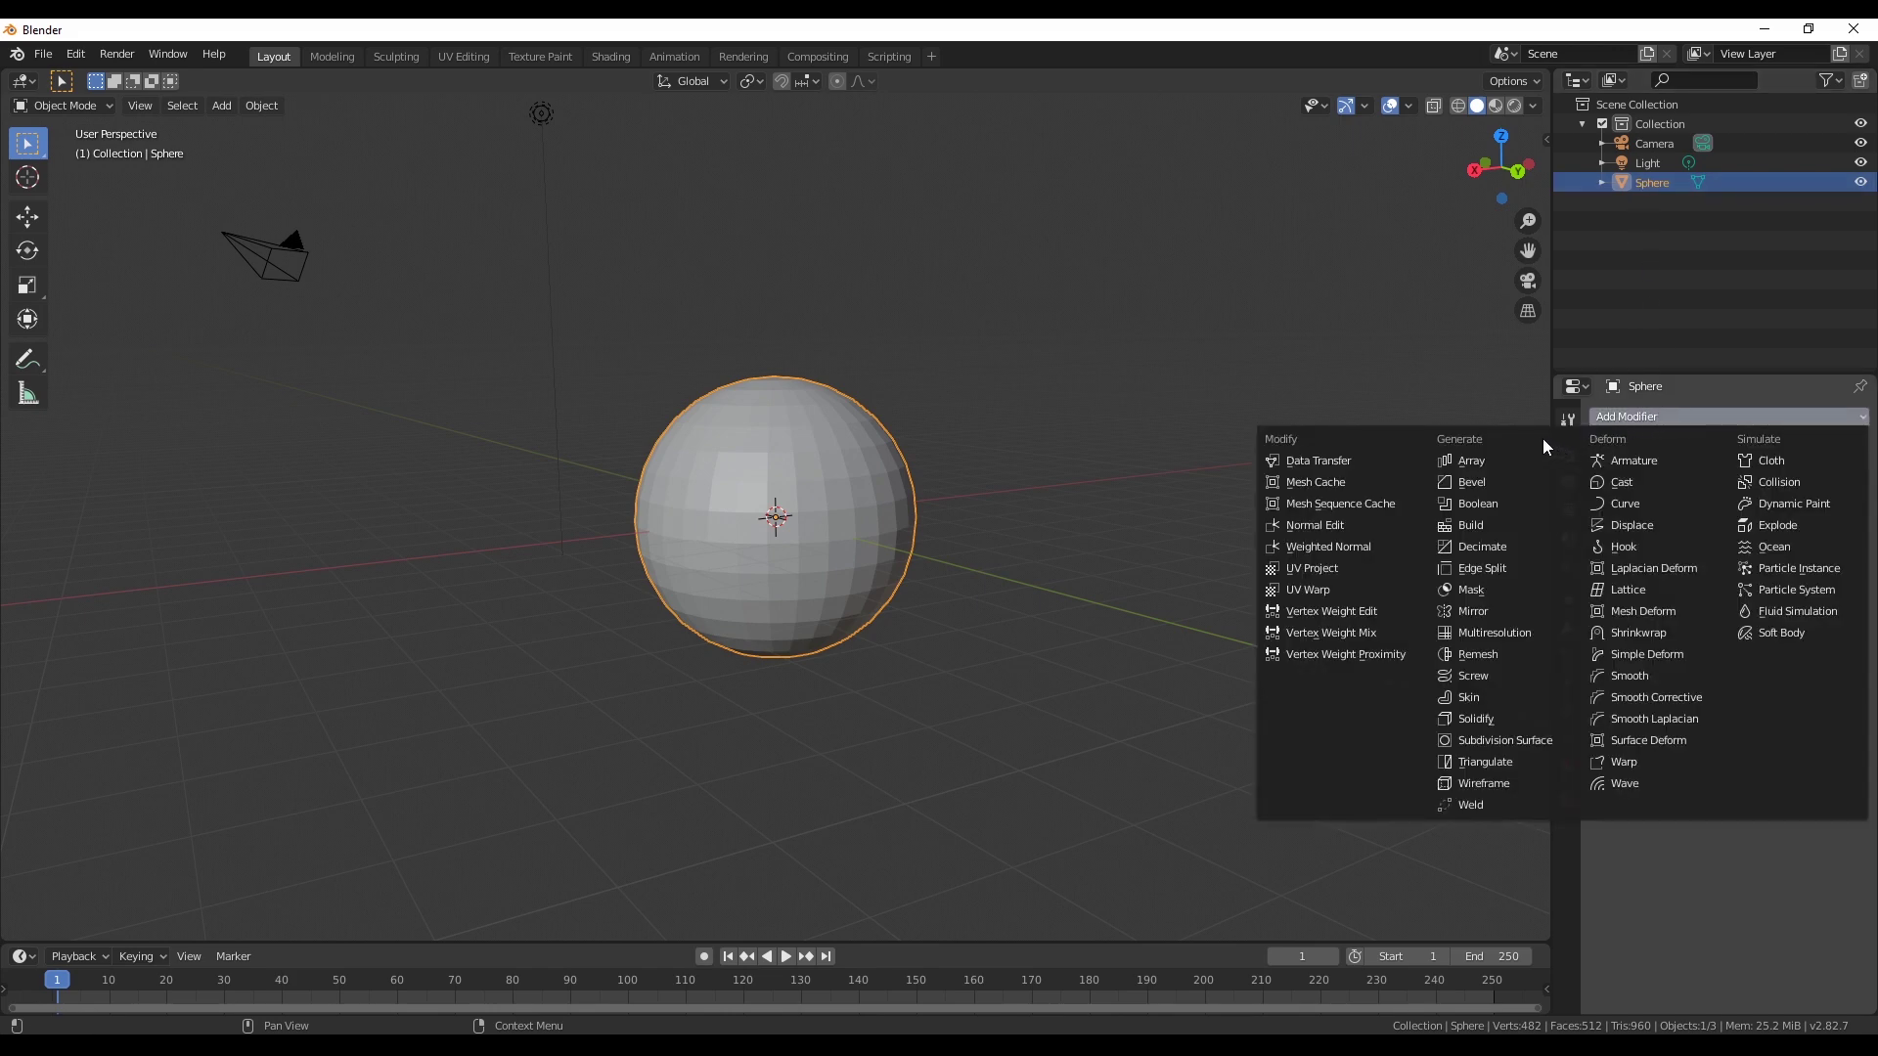
left_click(1475, 550)
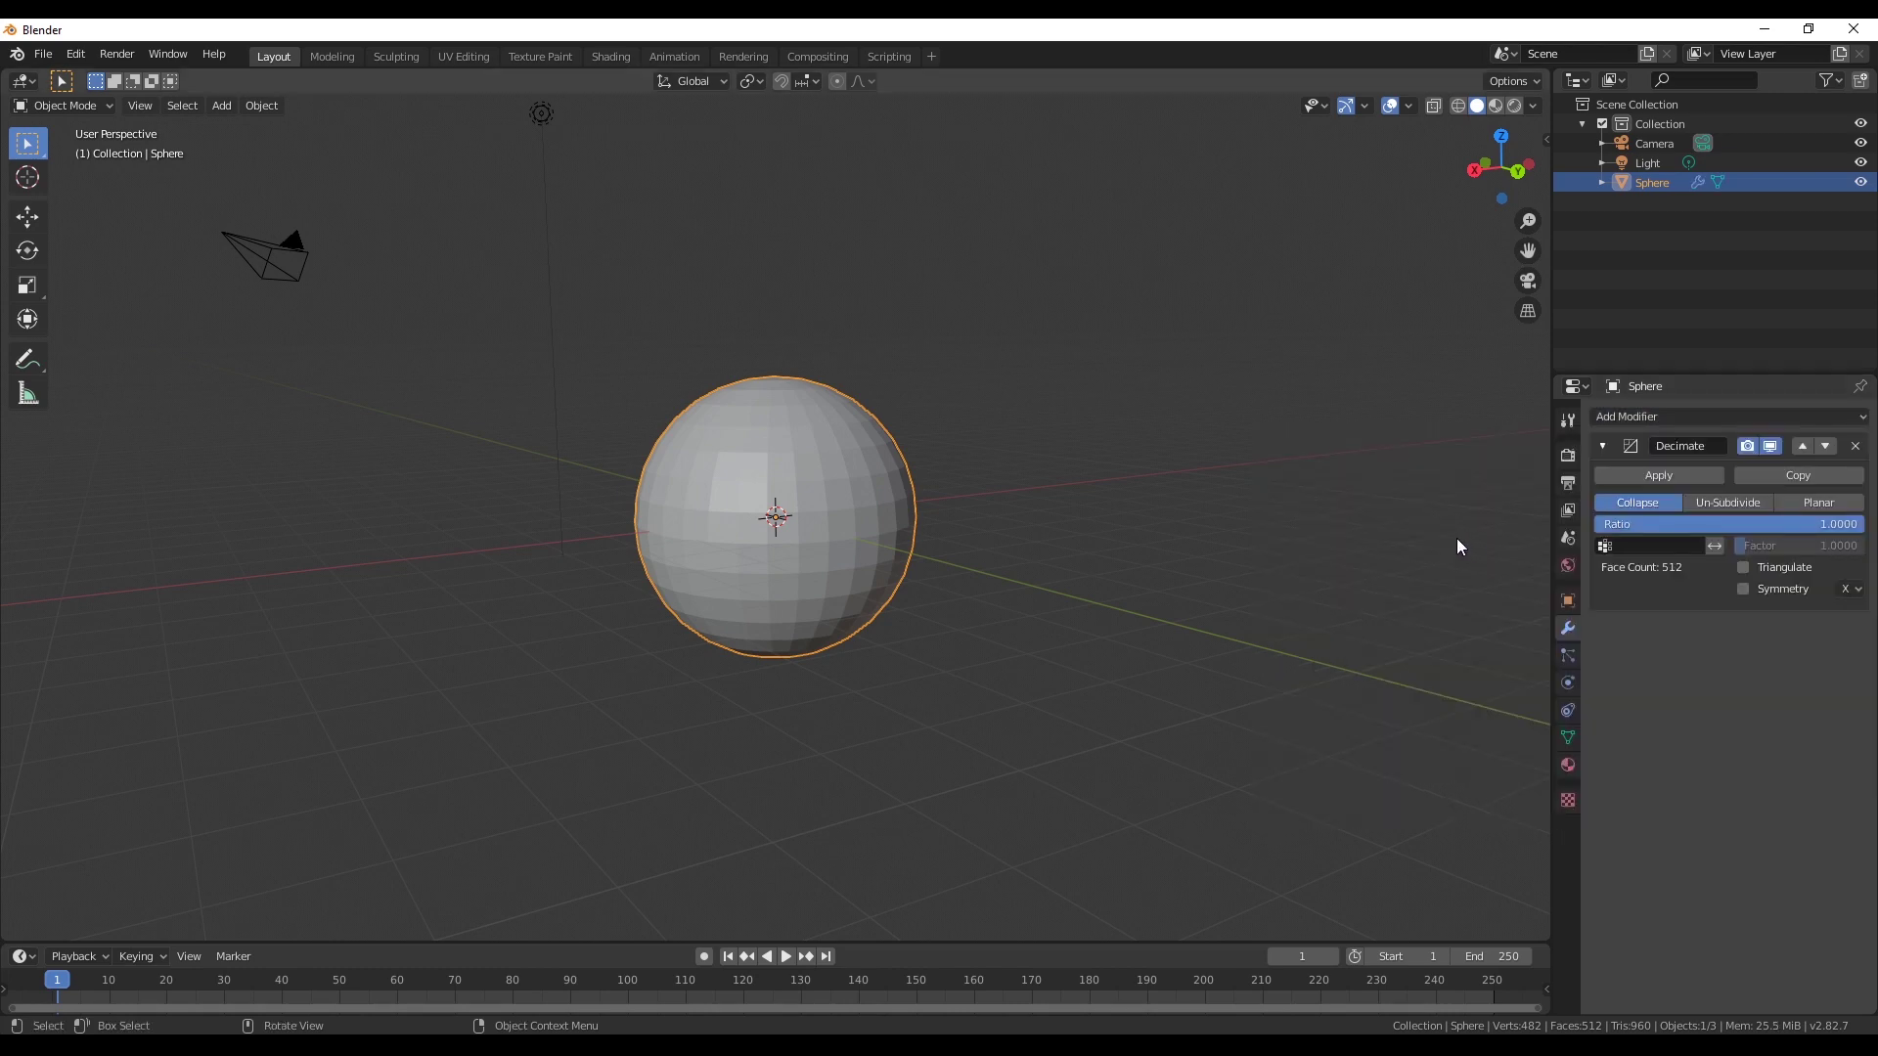
Reduce the Decimate collapse ratio to about 0.30 and apply the modifier to the sphere
scroll(901, 448, "up", 3)
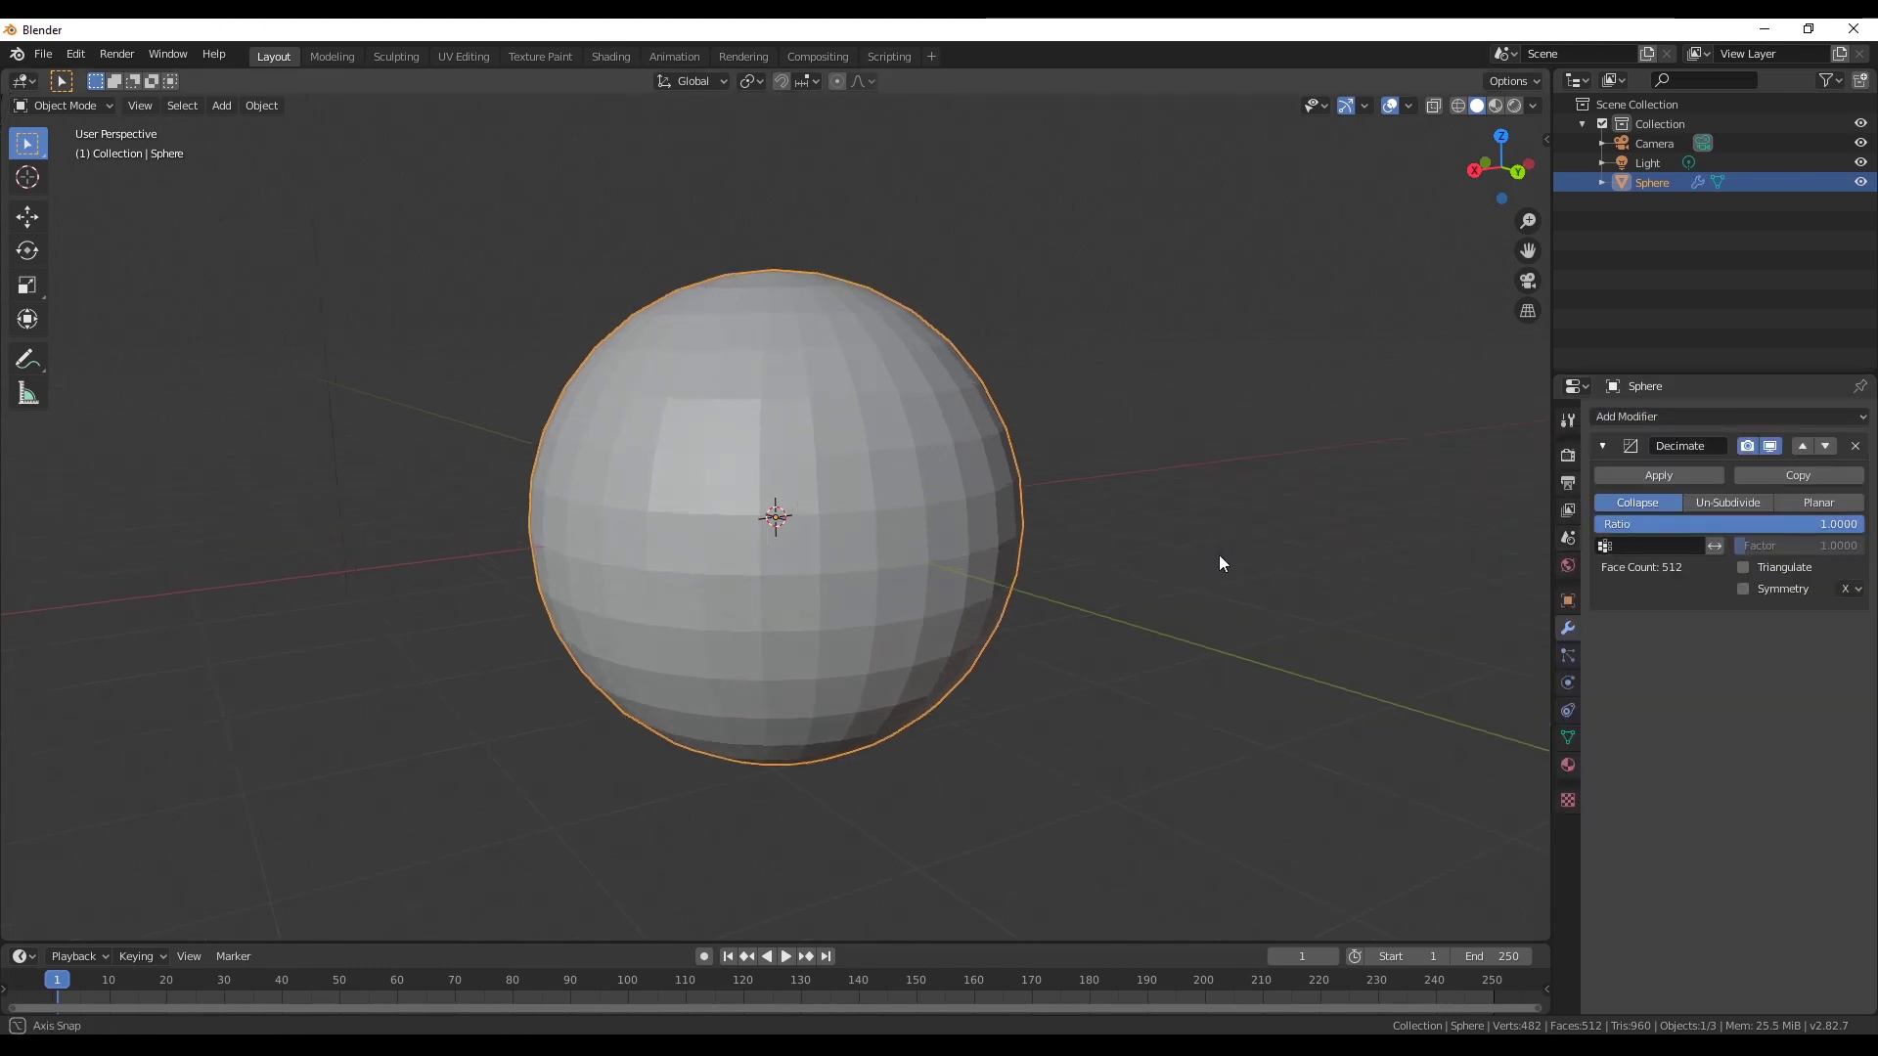
mouse_move(1219, 555)
middle_mouse_down()
mouse_move(1274, 579)
mouse_move(1246, 544)
middle_mouse_up()
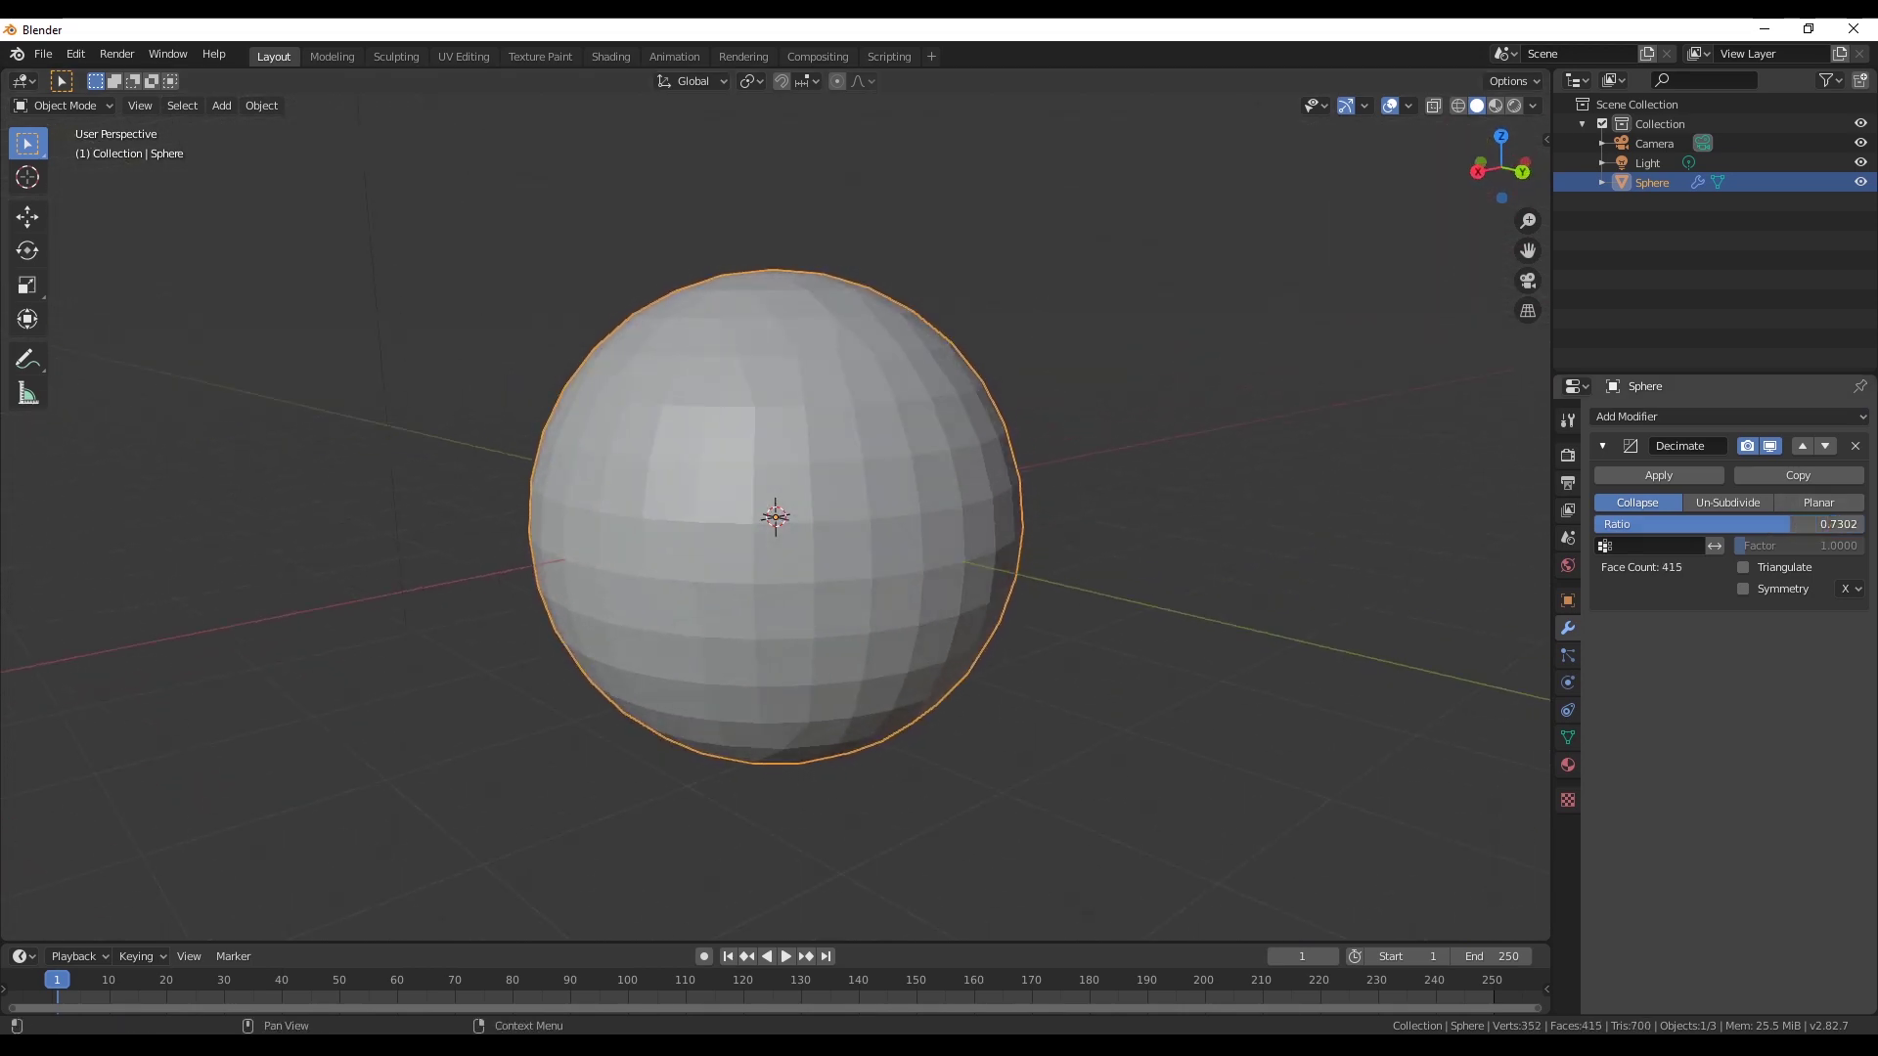
left_click_drag(1791, 524, 1673, 525)
middle_click_drag(1219, 534, 1046, 599)
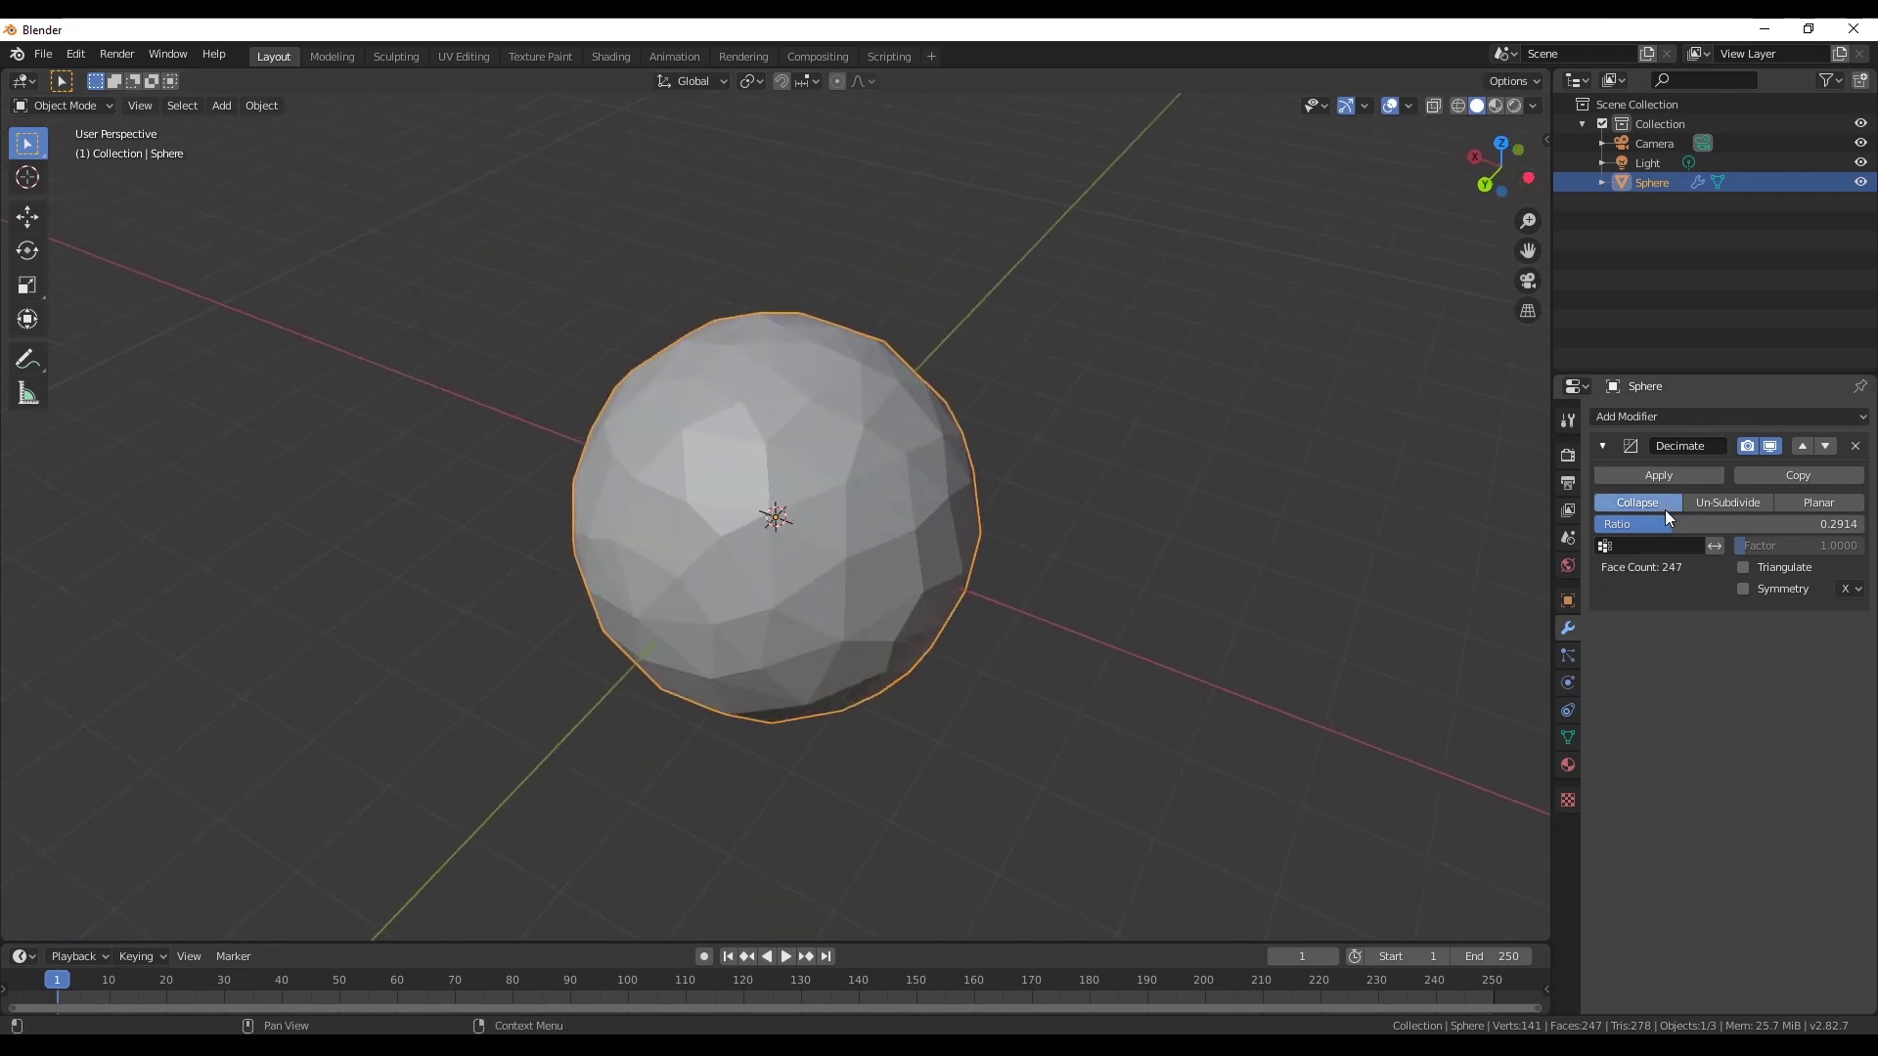
mouse_move(1665, 522)
left_mouse_down()
mouse_move(1613, 522)
mouse_move(1645, 522)
left_mouse_up()
middle_click_drag(1279, 590, 1014, 566)
mouse_move(1636, 524)
left_mouse_down()
mouse_move(1748, 524)
mouse_move(1653, 524)
left_mouse_up()
middle_click_drag(1139, 595, 947, 573)
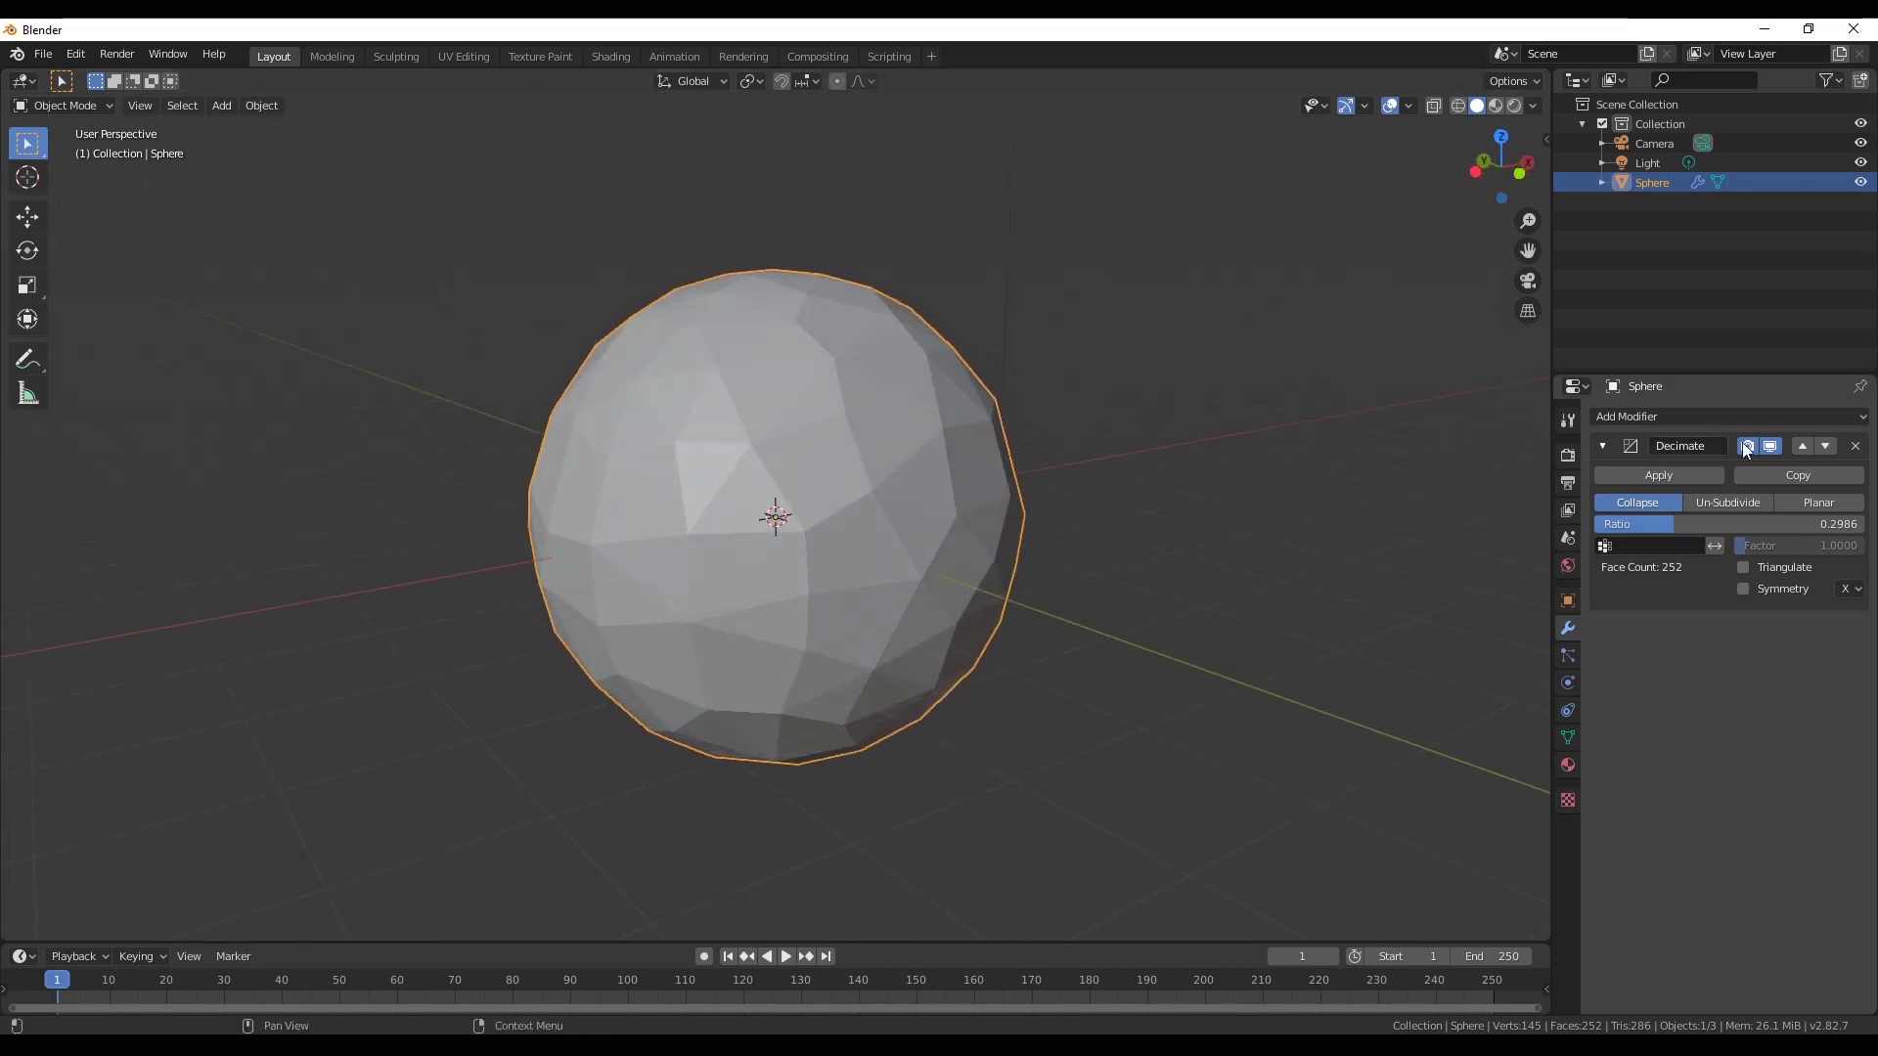
left_click(1651, 475)
left_click(1180, 585)
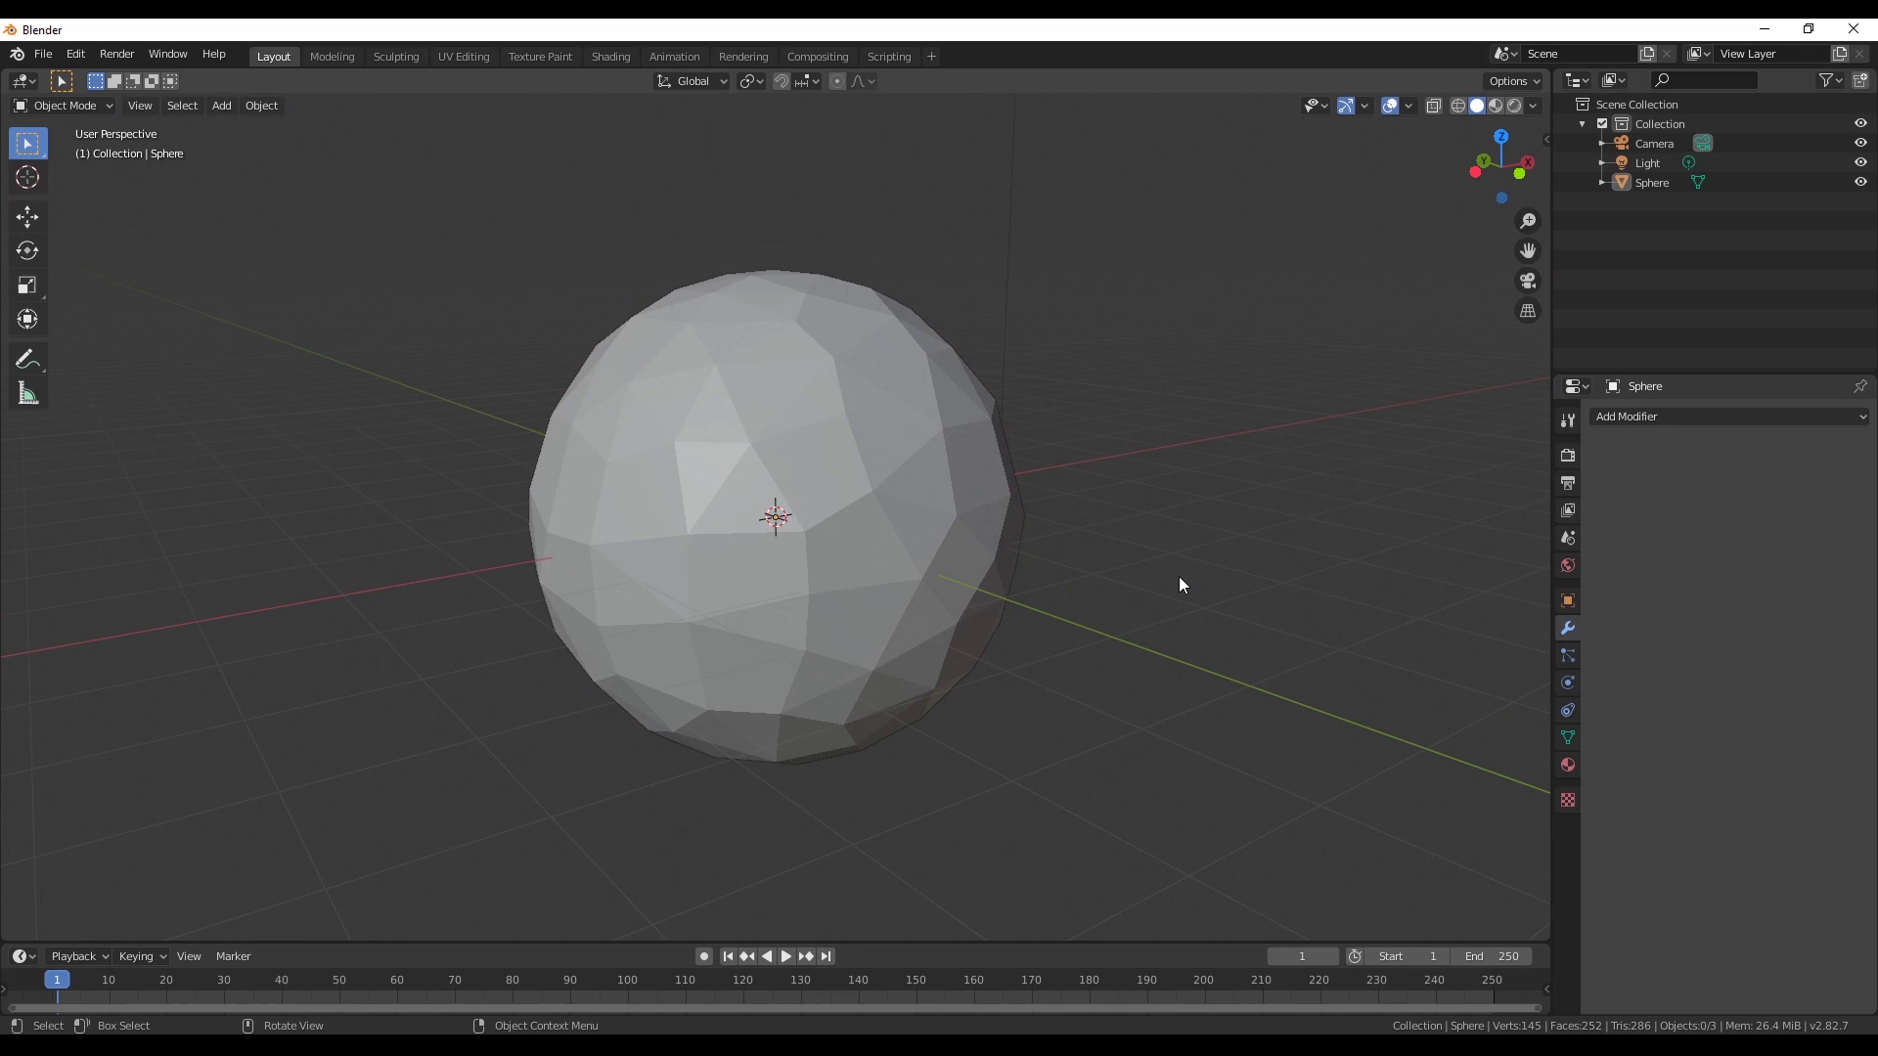
Add a Wireframe modifier to the decimated sphere and set its thickness to about 0.05 m
left_click(867, 520)
middle_click_drag(671, 721, 763, 584)
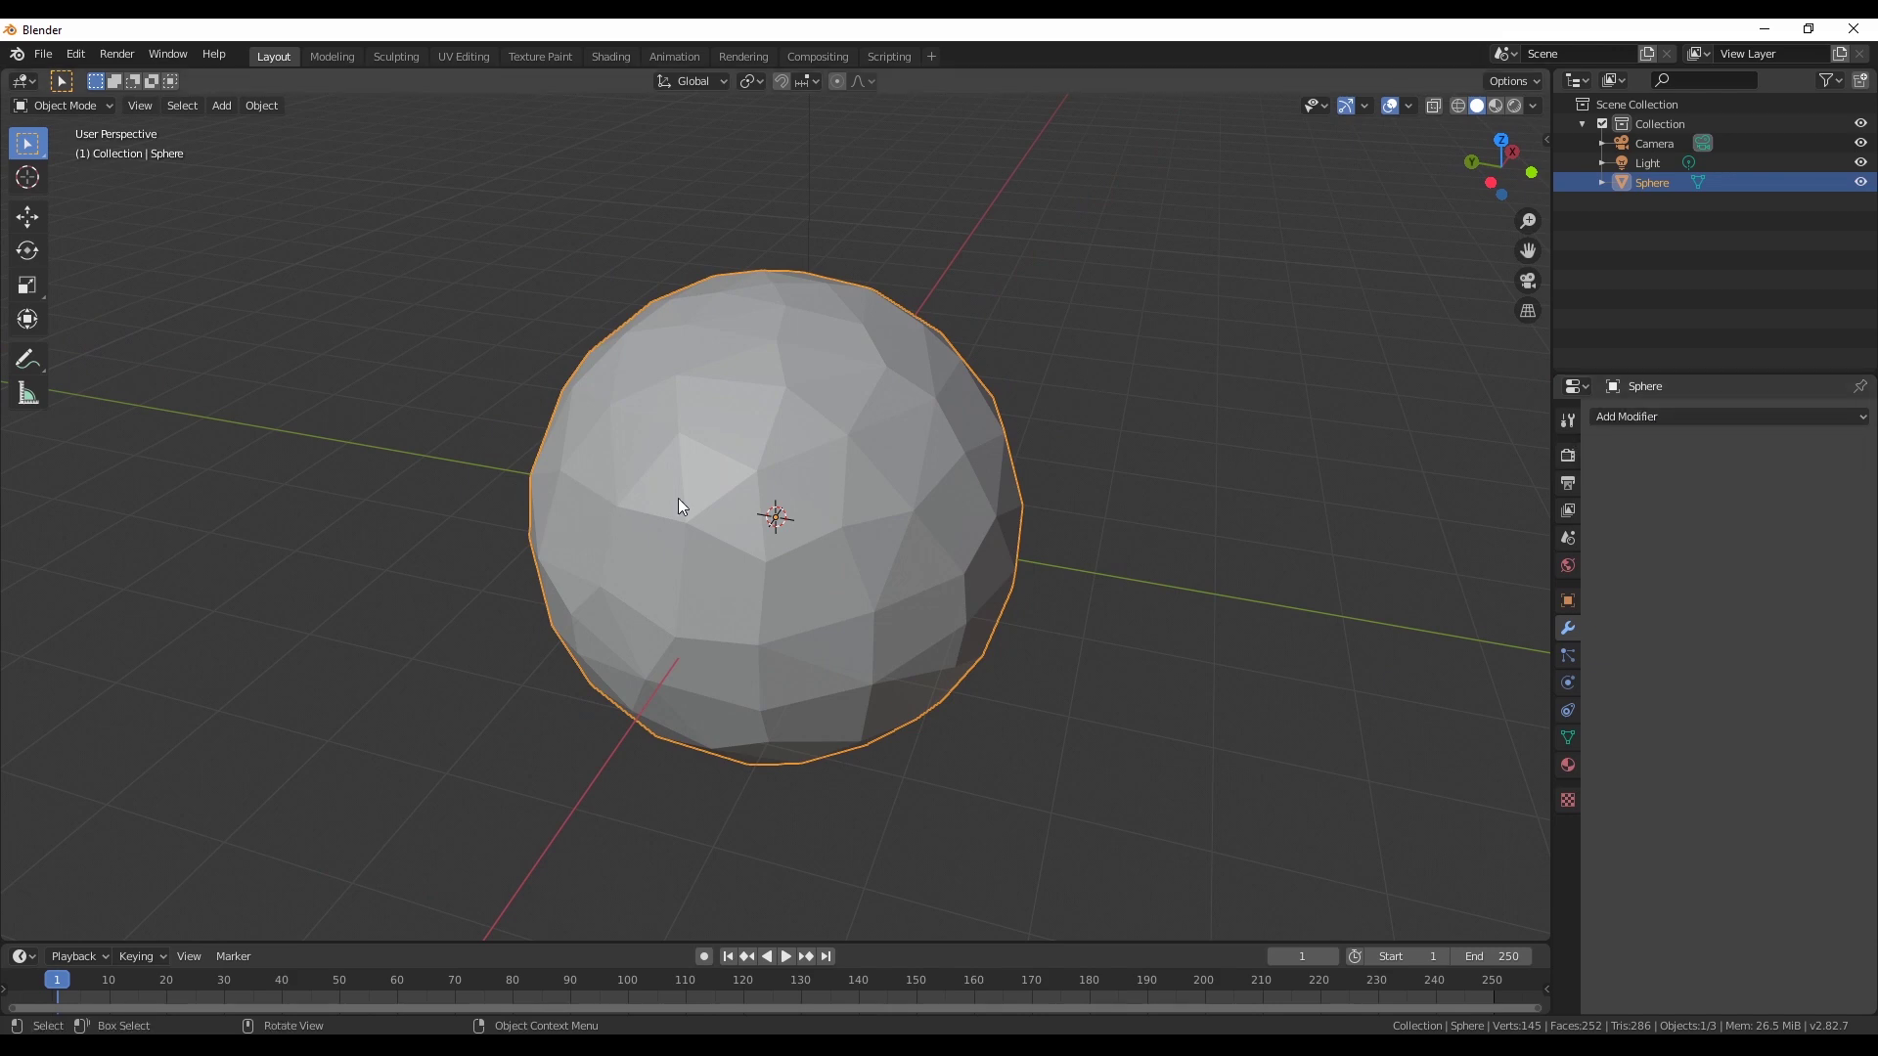
scroll(687, 534, "up", 3)
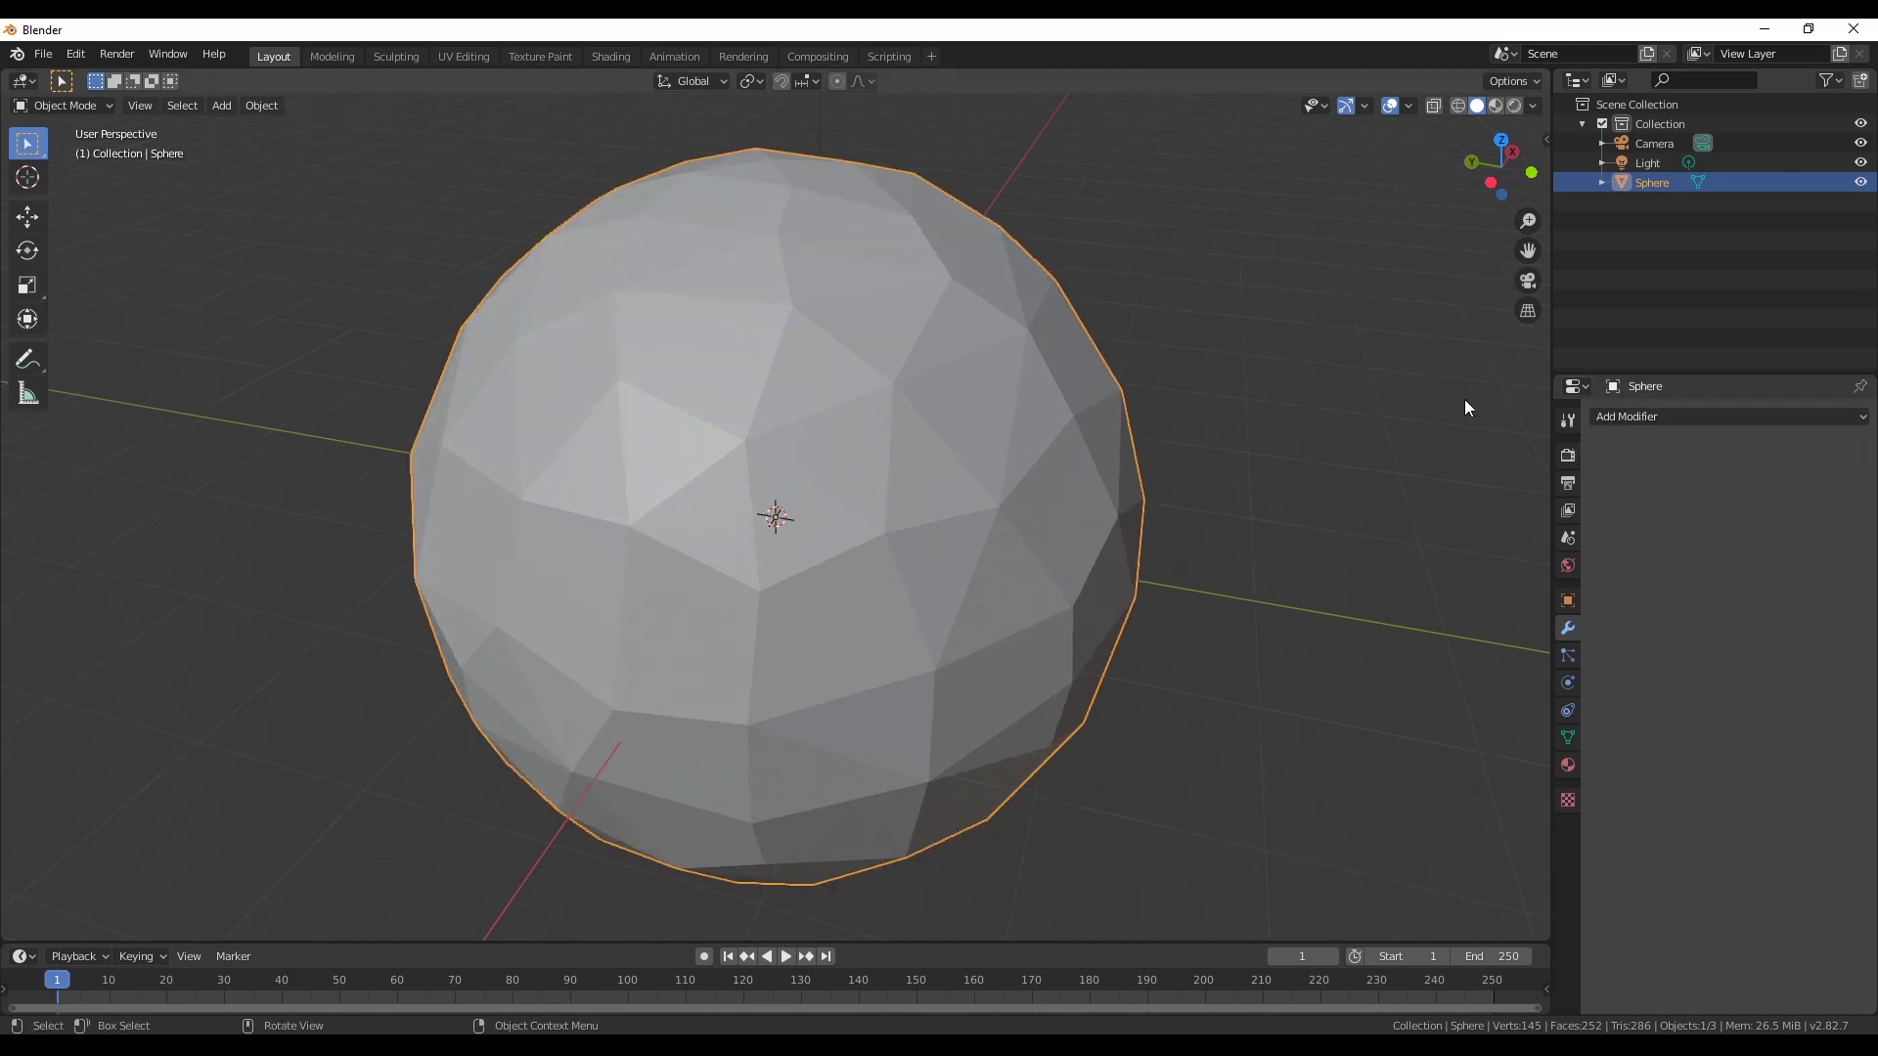
left_click(1693, 417)
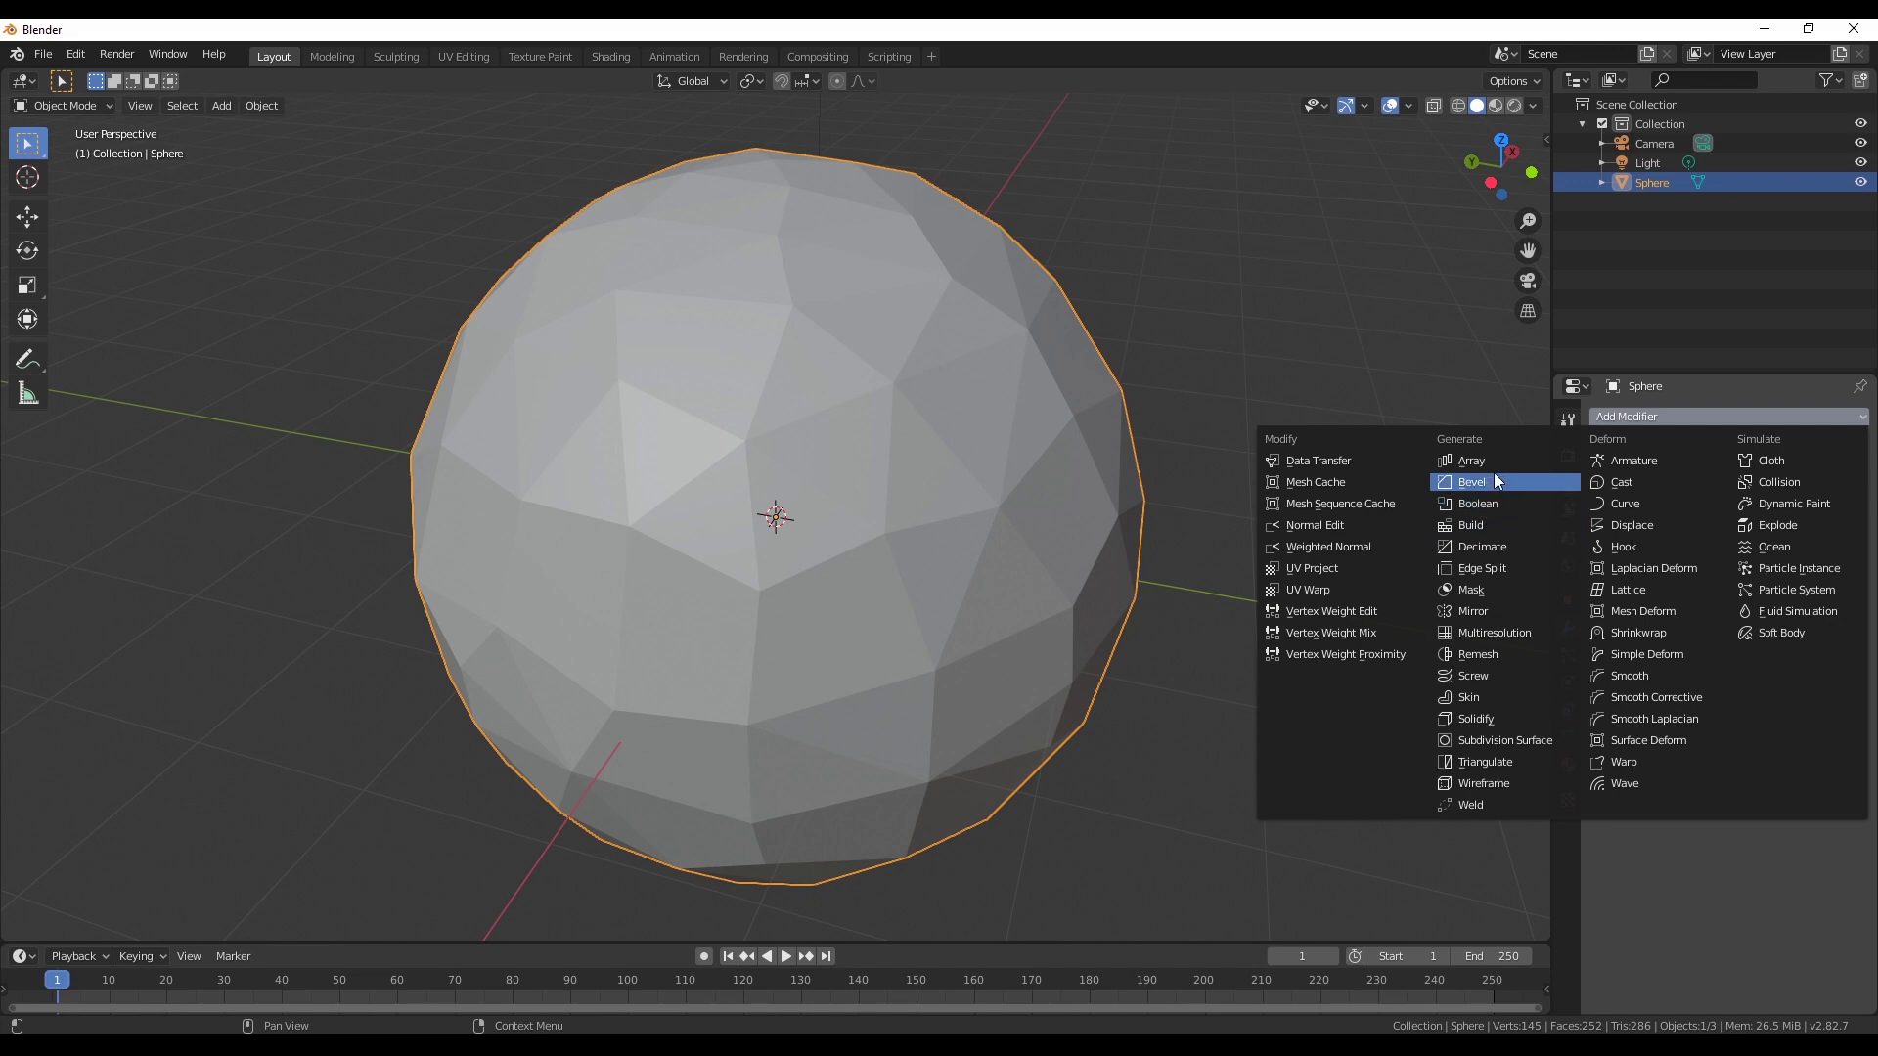
left_click(1478, 782)
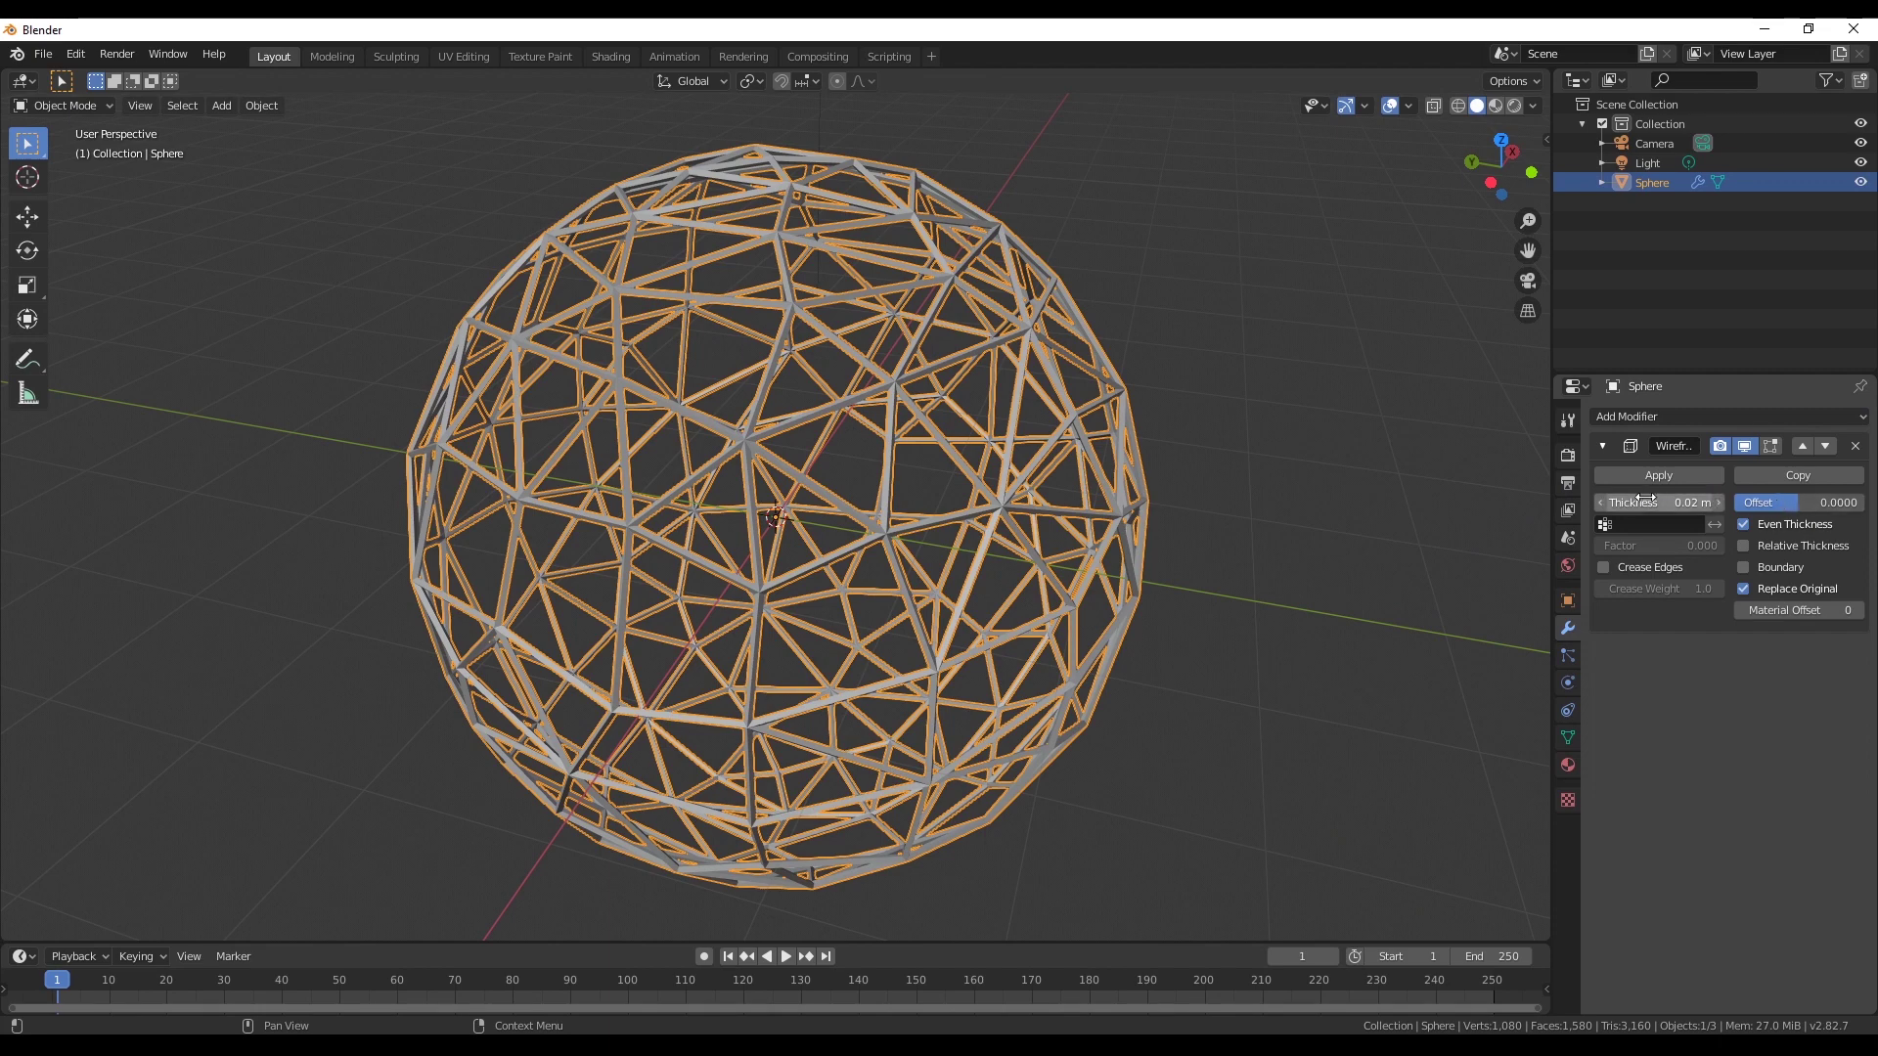
left_click_drag(1643, 503, 1724, 502)
mouse_move(1142, 590)
middle_mouse_down()
mouse_move(1085, 519)
mouse_move(1035, 553)
mouse_move(1152, 571)
mouse_move(1135, 578)
middle_mouse_up()
left_click_drag(1663, 503, 1612, 503)
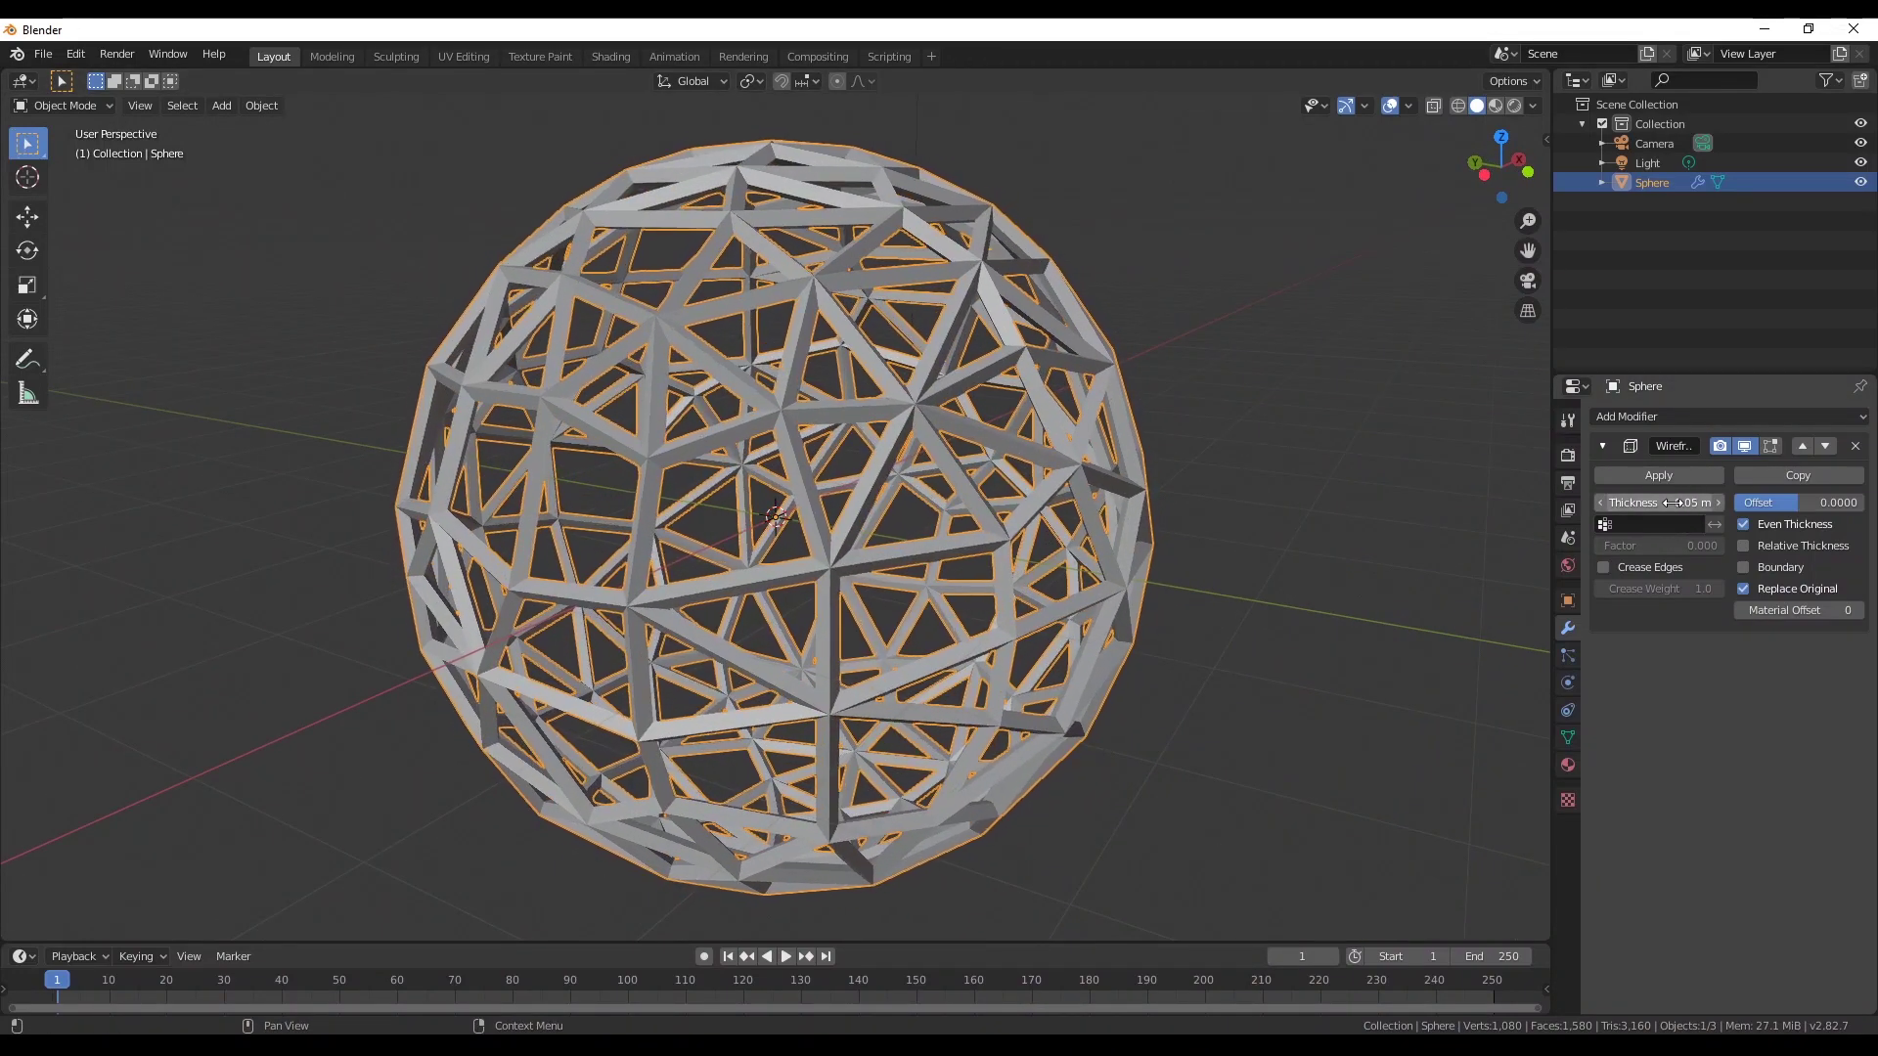
Keep the sphere's original faces by disabling Replace Original, and increase the wireframe thickness to 0.064 m
left_click(1745, 588)
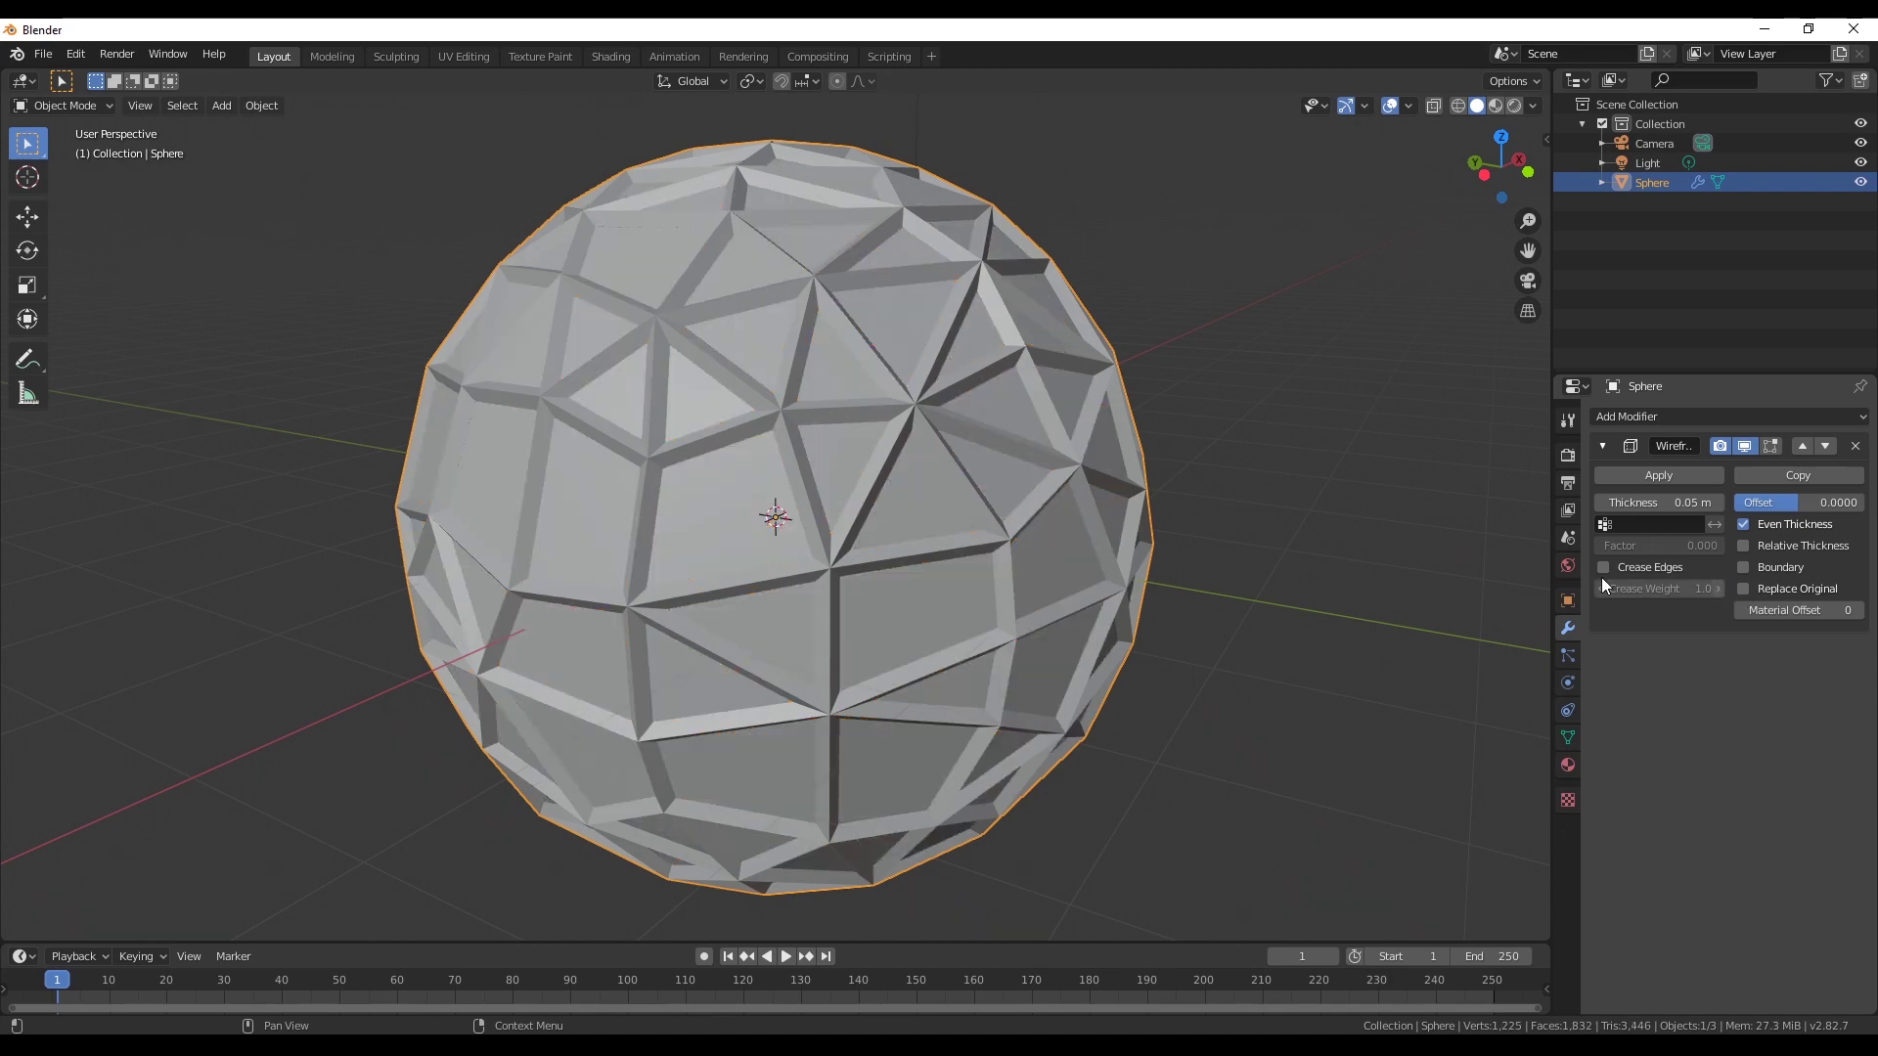
middle_click_drag(1142, 579, 1369, 528)
left_click_drag(1641, 498, 1708, 546)
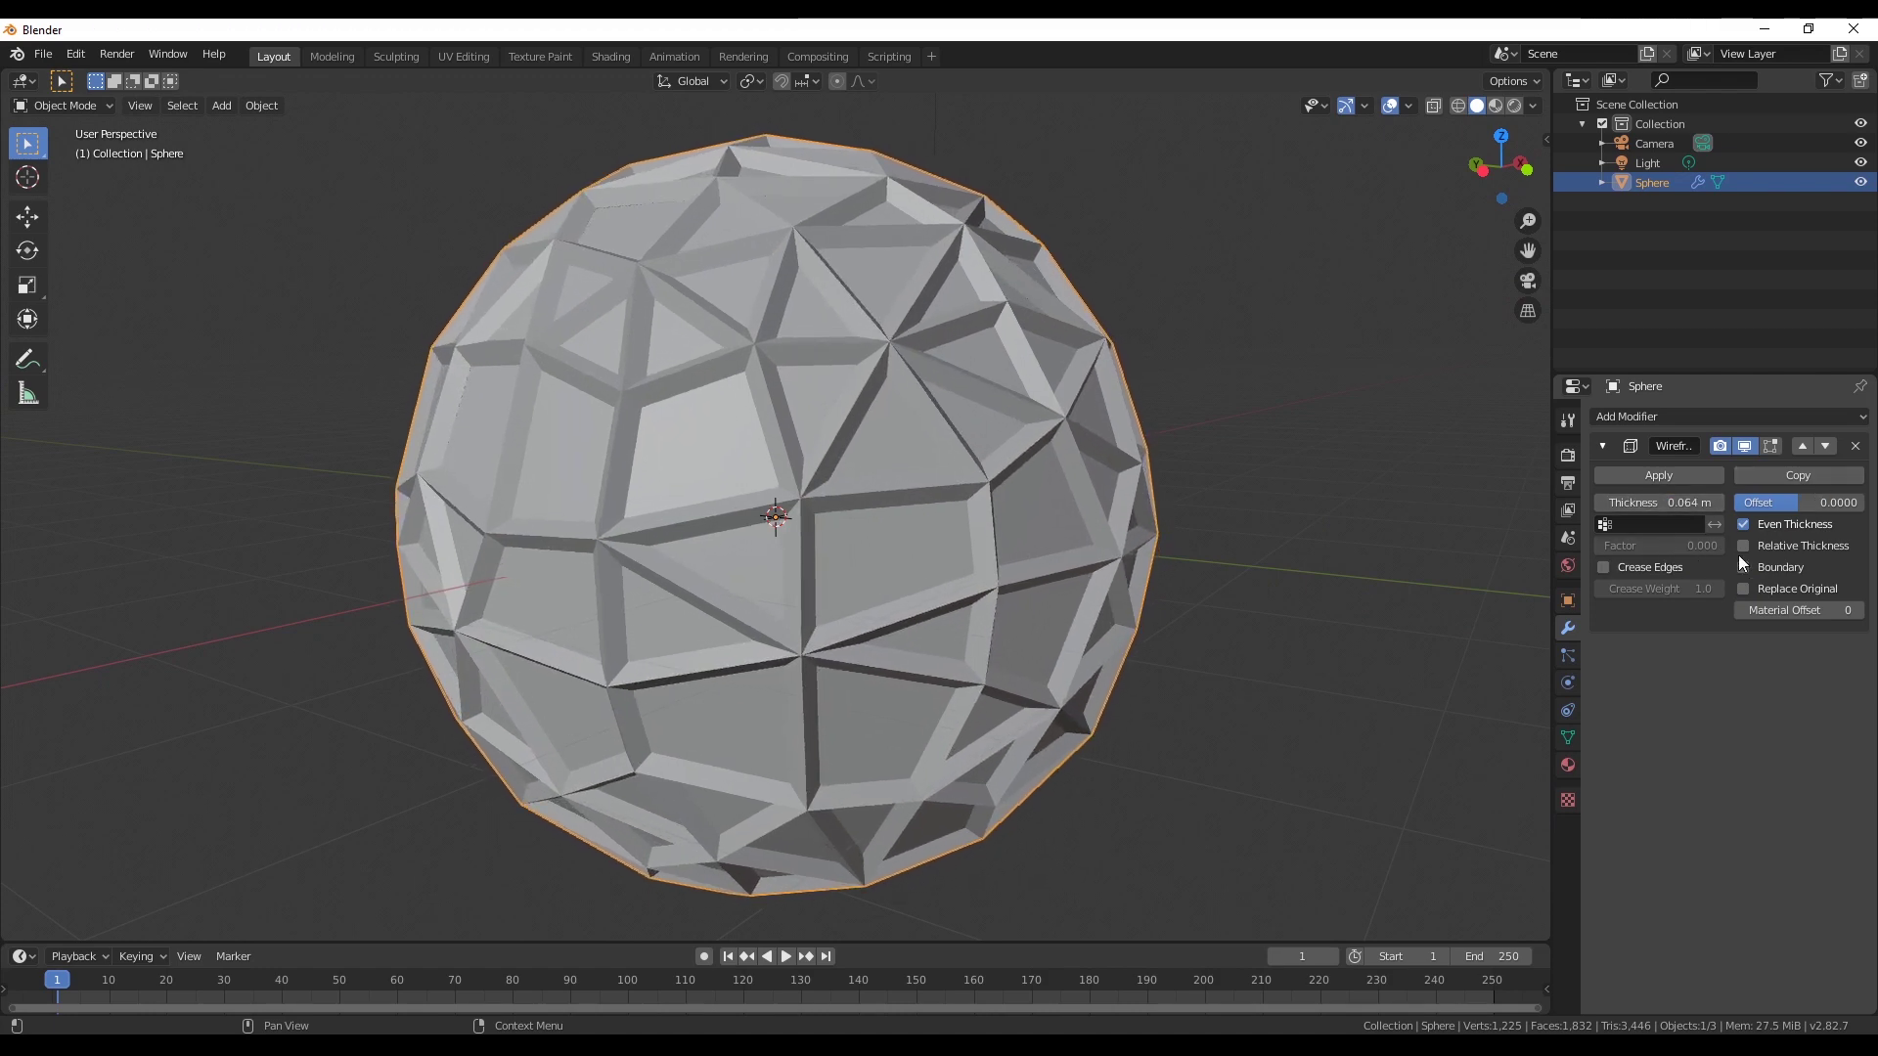
Enable Relative Thickness and Boundary on the Wireframe modifier and set the thickness to 0.136 m
left_click(1744, 546)
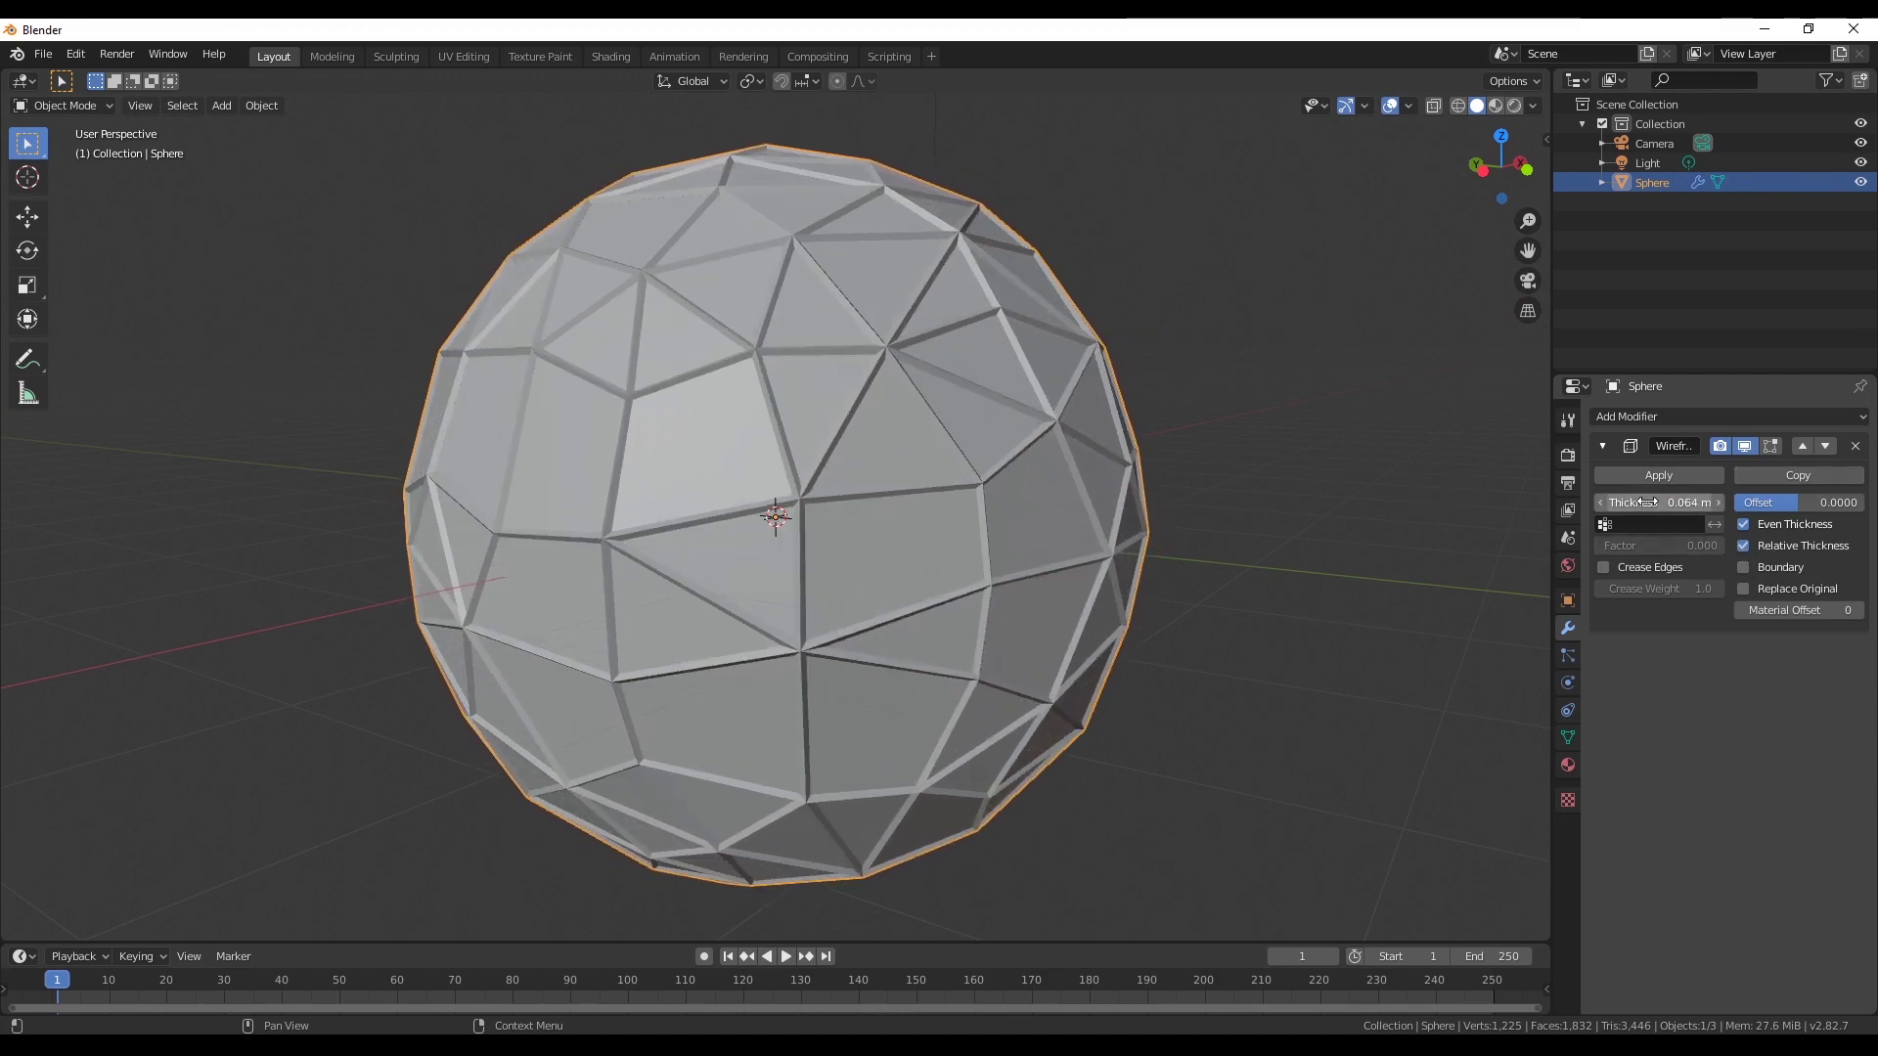
mouse_move(1663, 502)
left_mouse_down()
mouse_move(1721, 502)
mouse_move(1632, 510)
left_mouse_up()
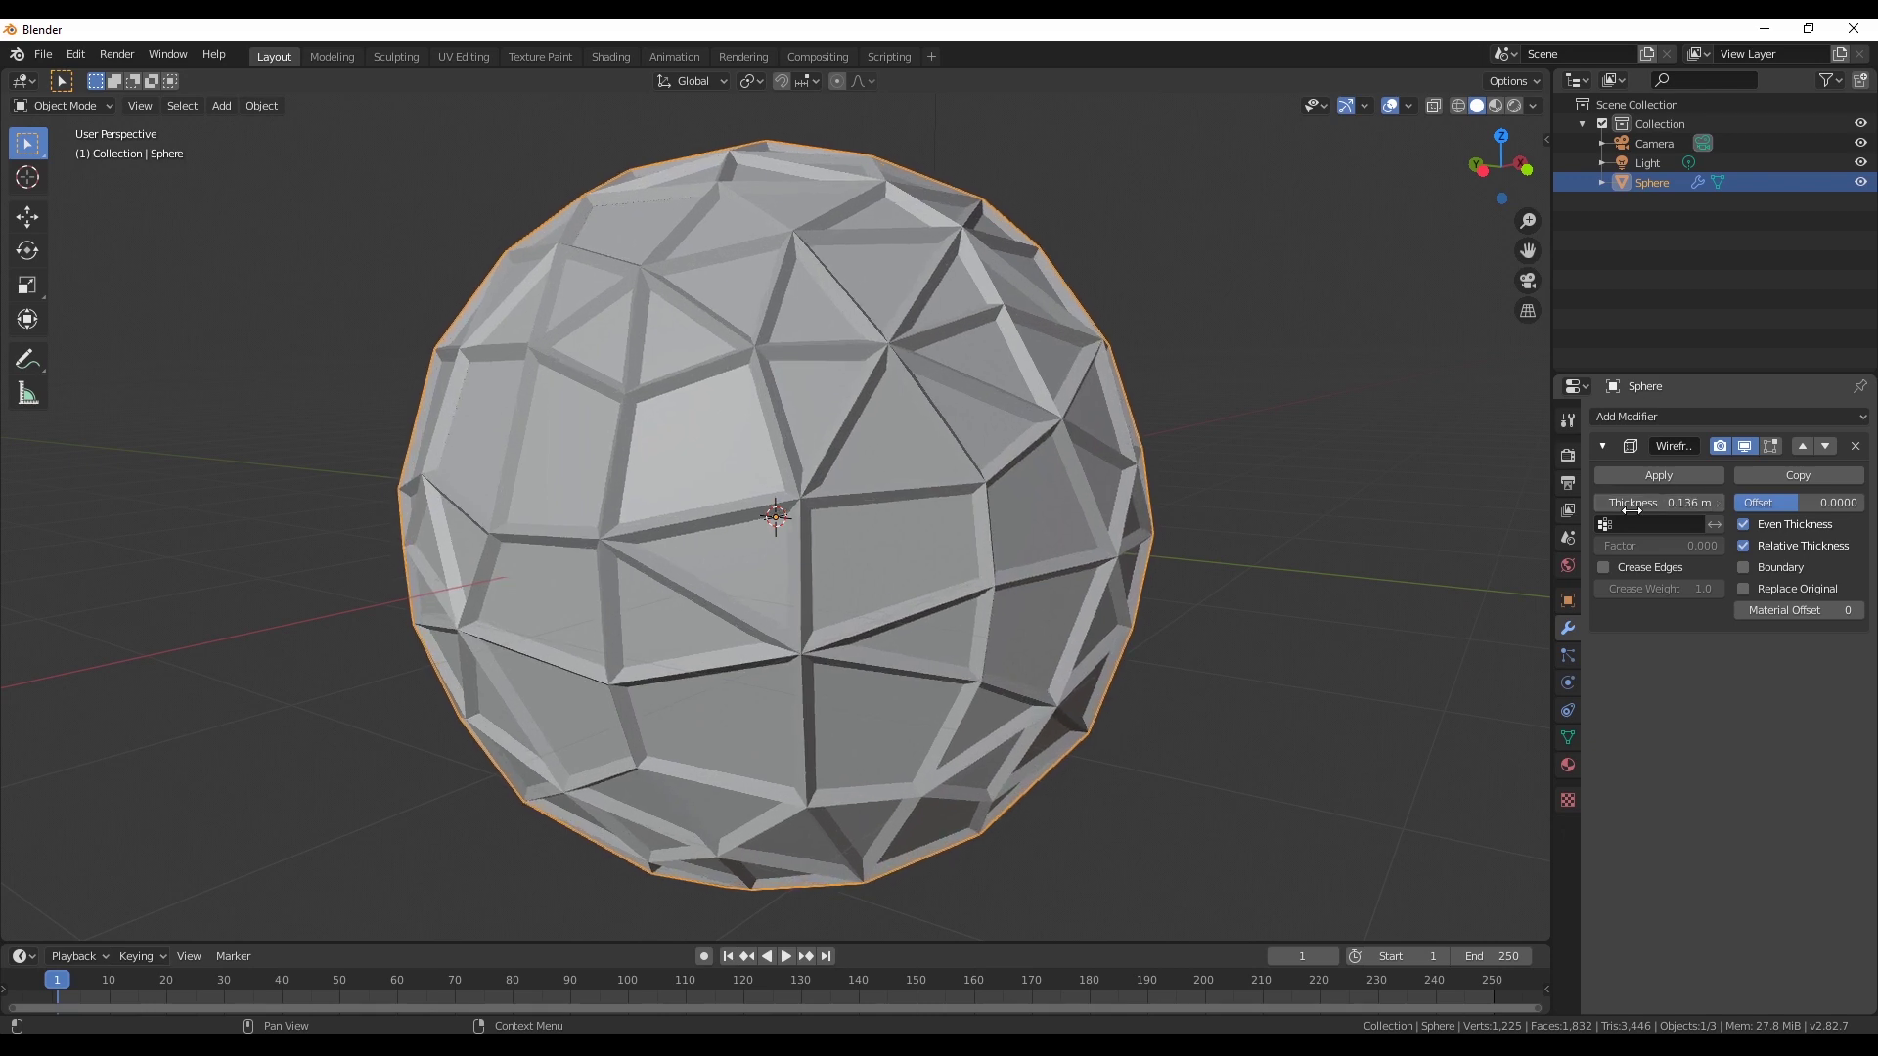
left_click(1744, 589)
left_click(1747, 590)
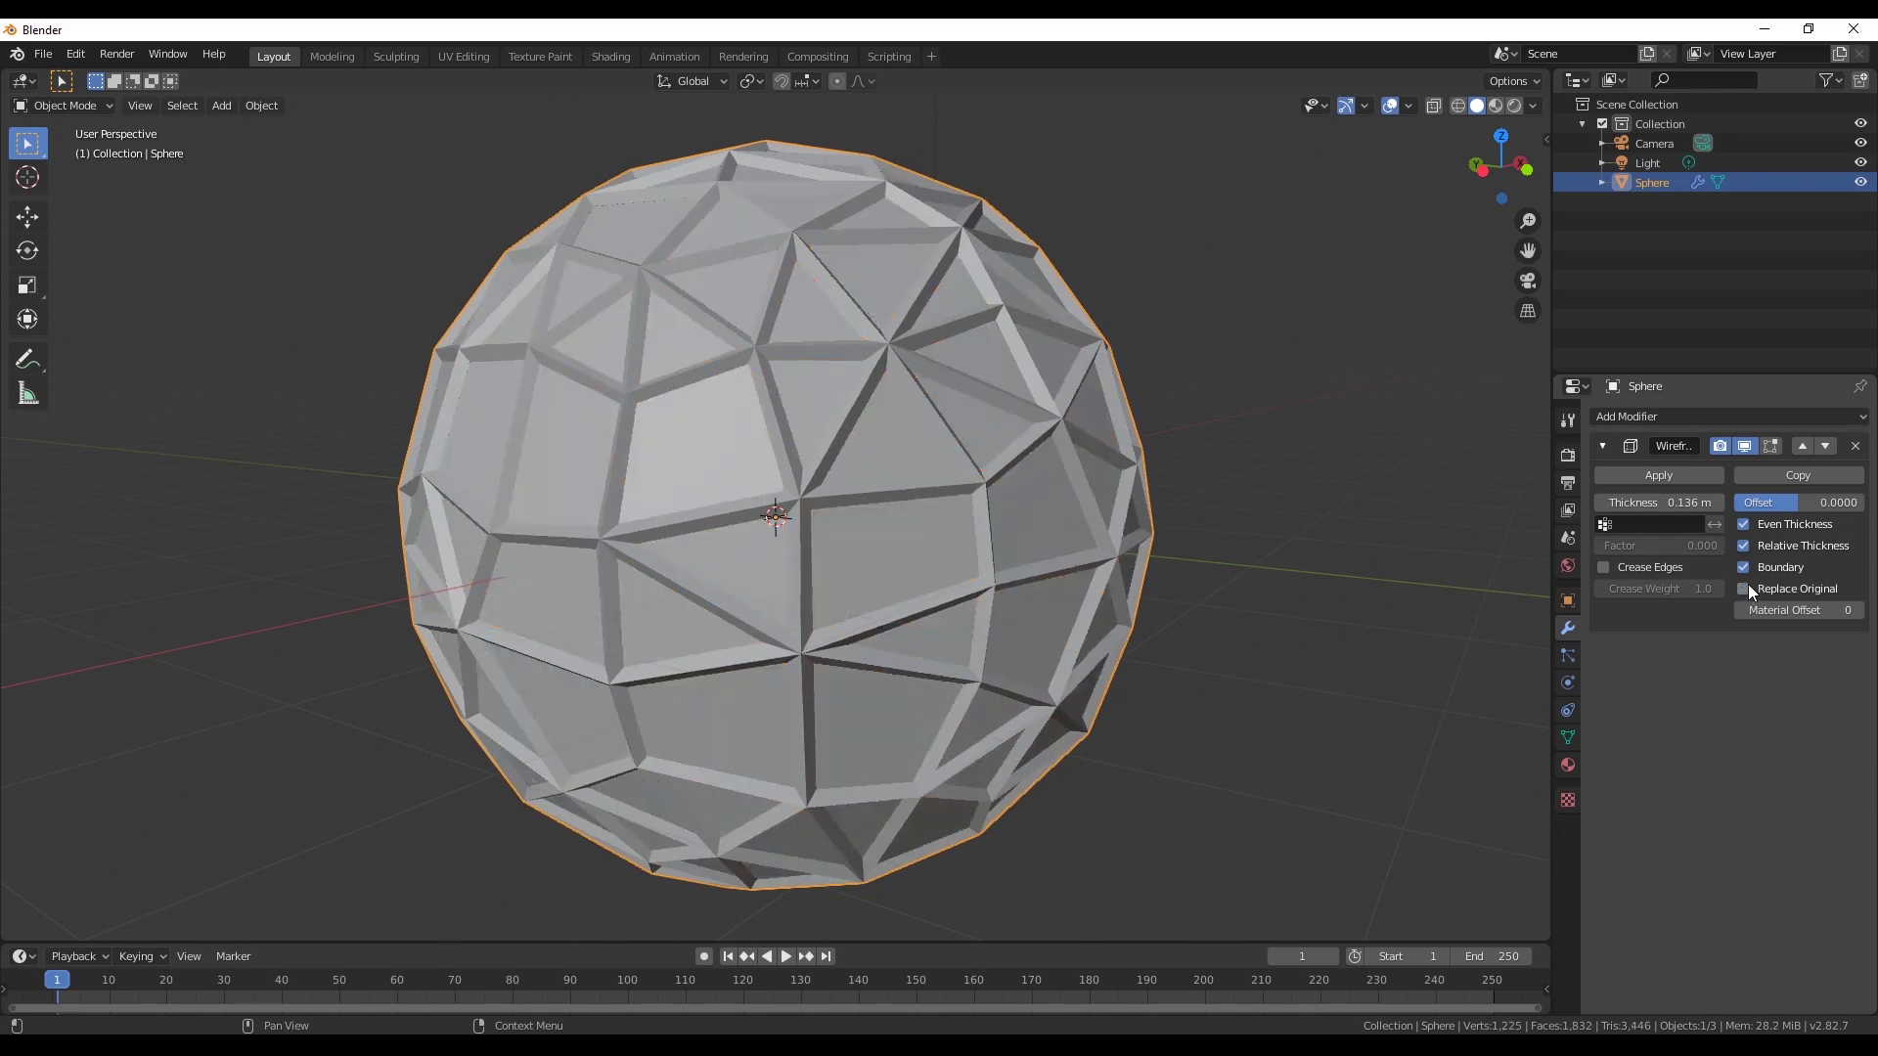
Compare the wireframe with Even Thickness off and on, leave it enabled, and set the offset to about -0.34
left_click(1742, 529)
left_click(1742, 529)
left_click(1742, 529)
left_click(1742, 529)
mouse_move(1776, 497)
left_mouse_down()
mouse_move(1839, 497)
mouse_move(1788, 497)
left_mouse_up()
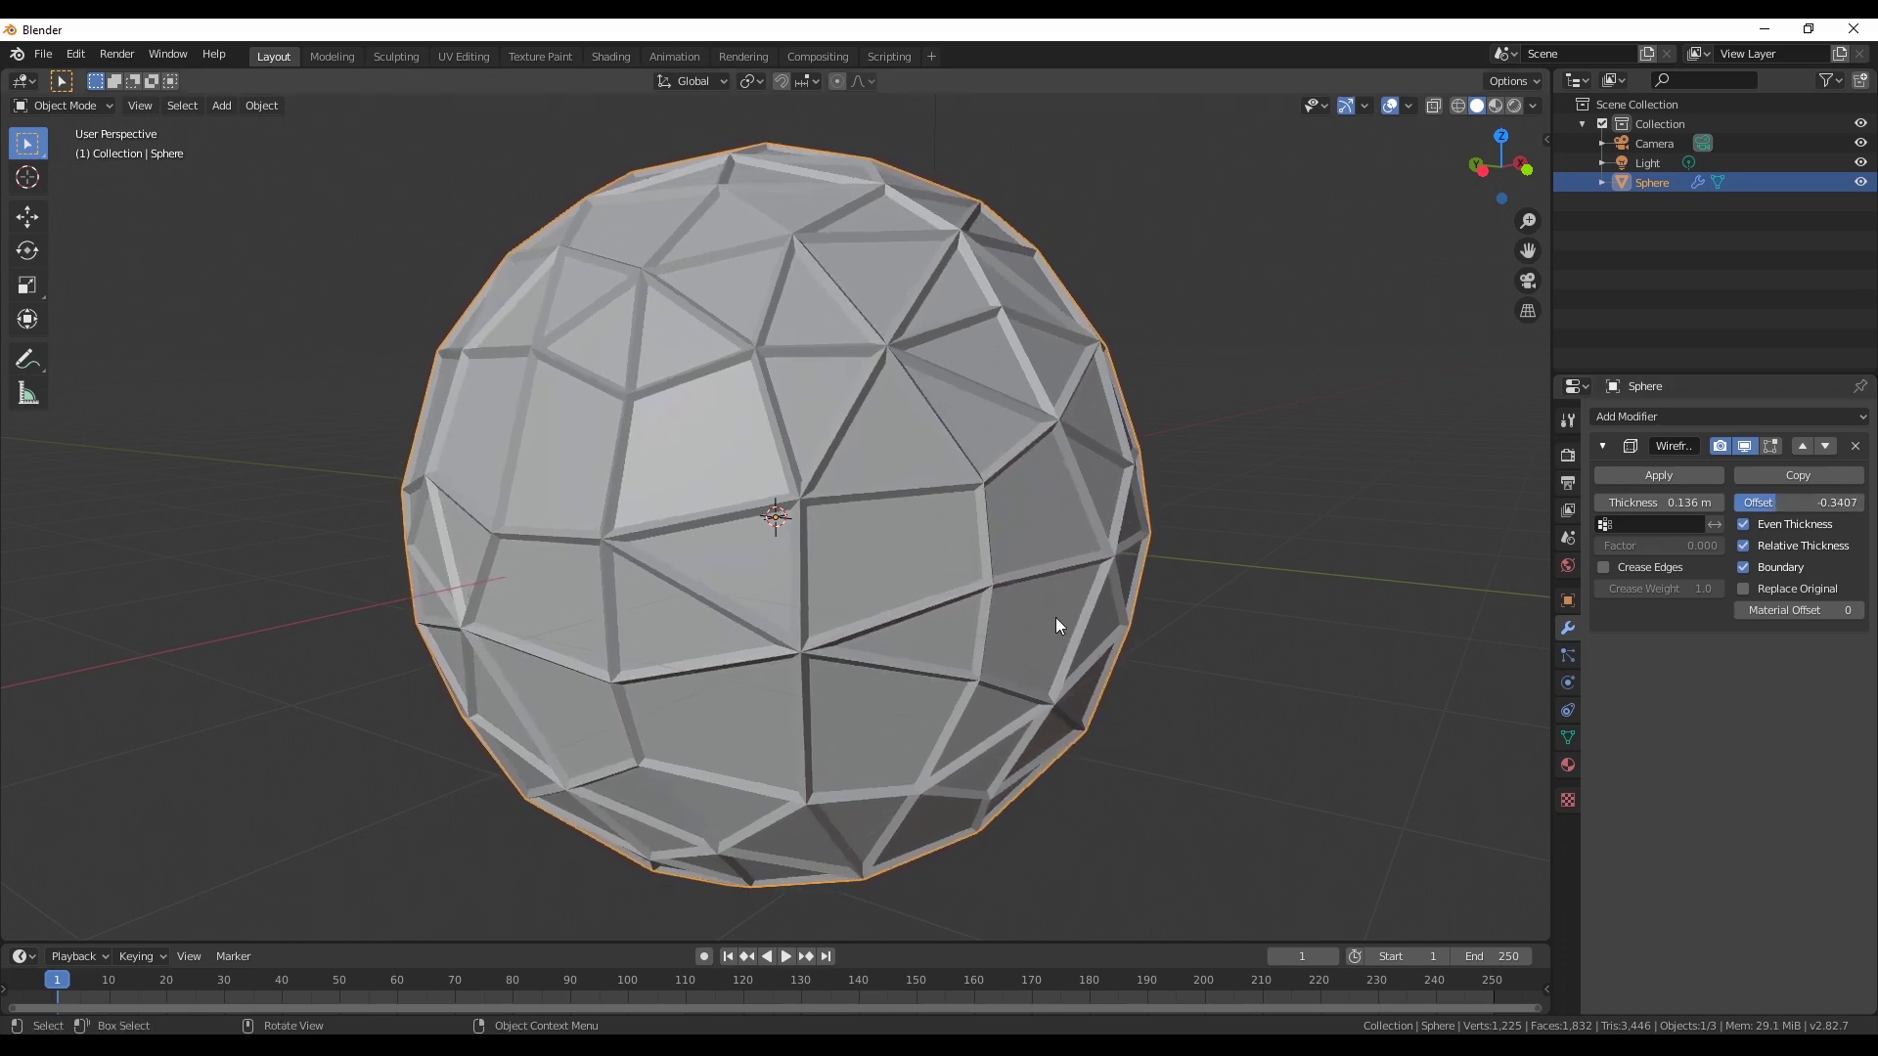
Select the finished wireframed sphere and start a Wavefront (.obj) export
middle_click_drag(1054, 619, 1047, 460)
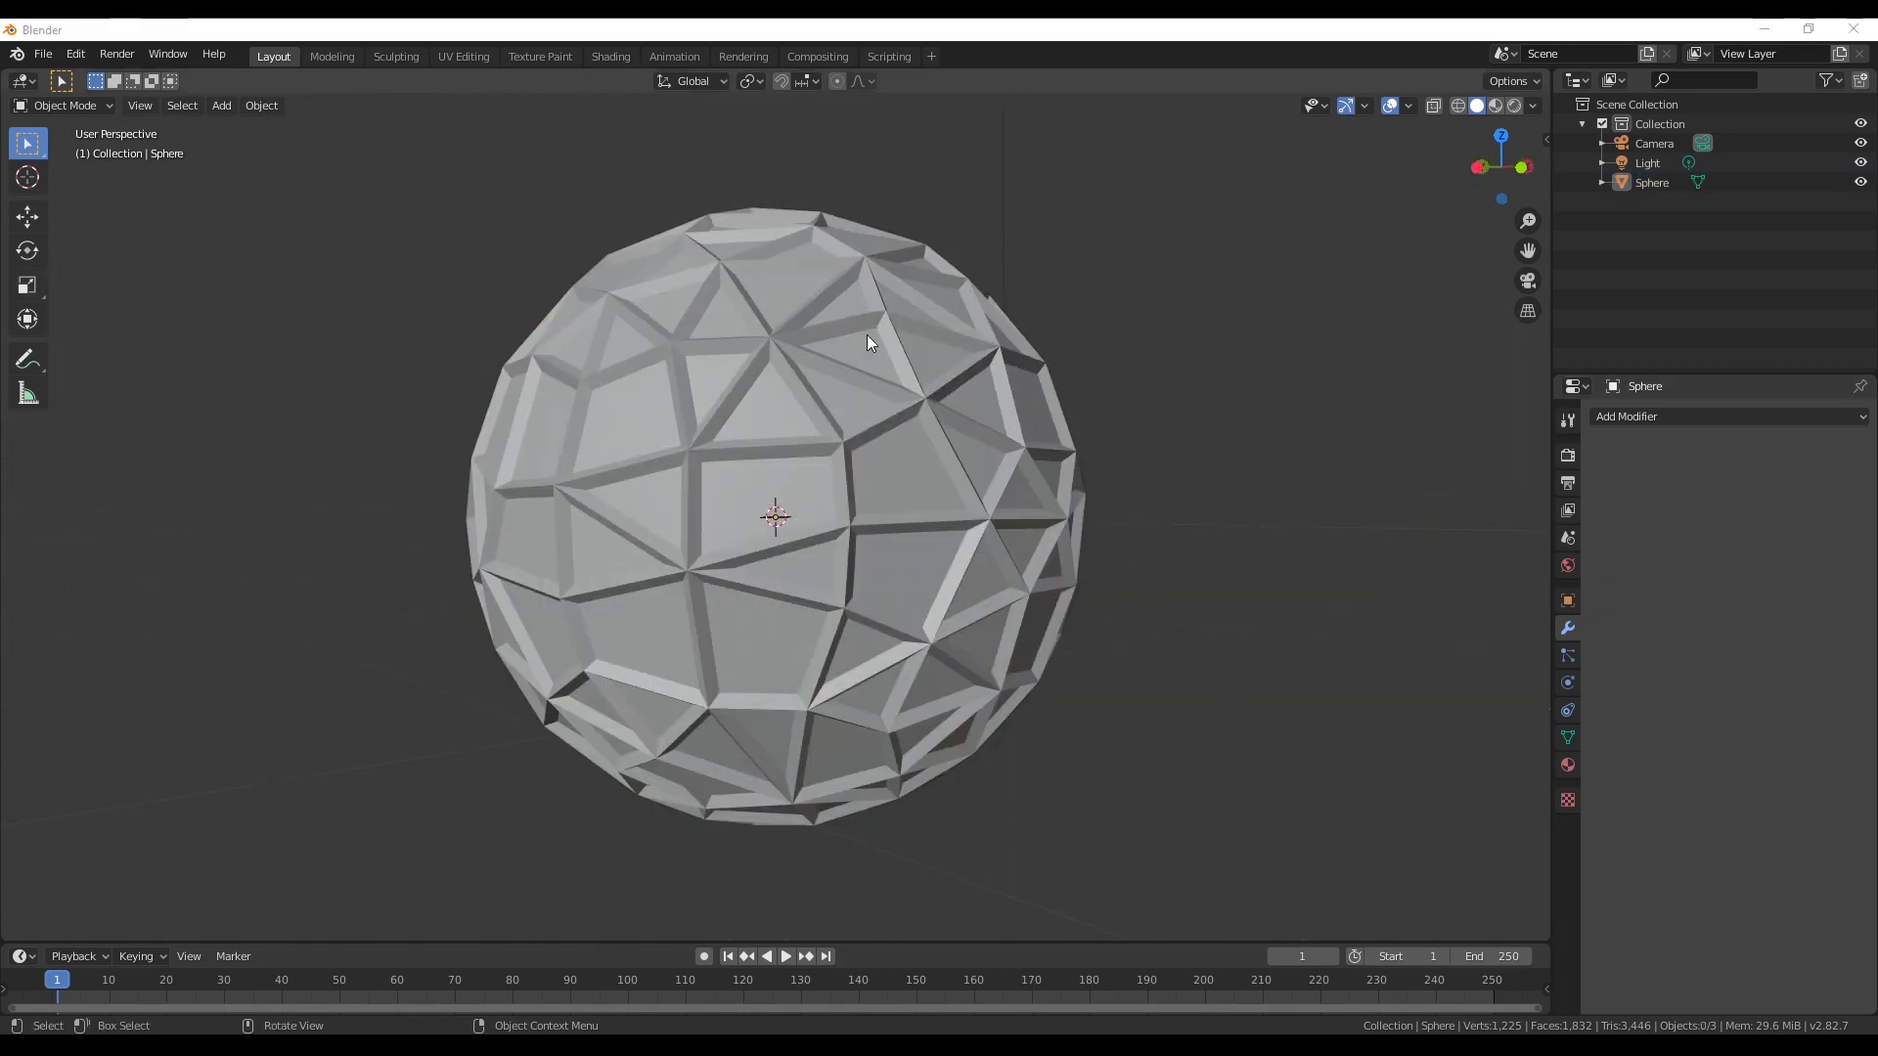
middle_click_drag(819, 471, 614, 272)
left_click_drag(258, 217, 1267, 892)
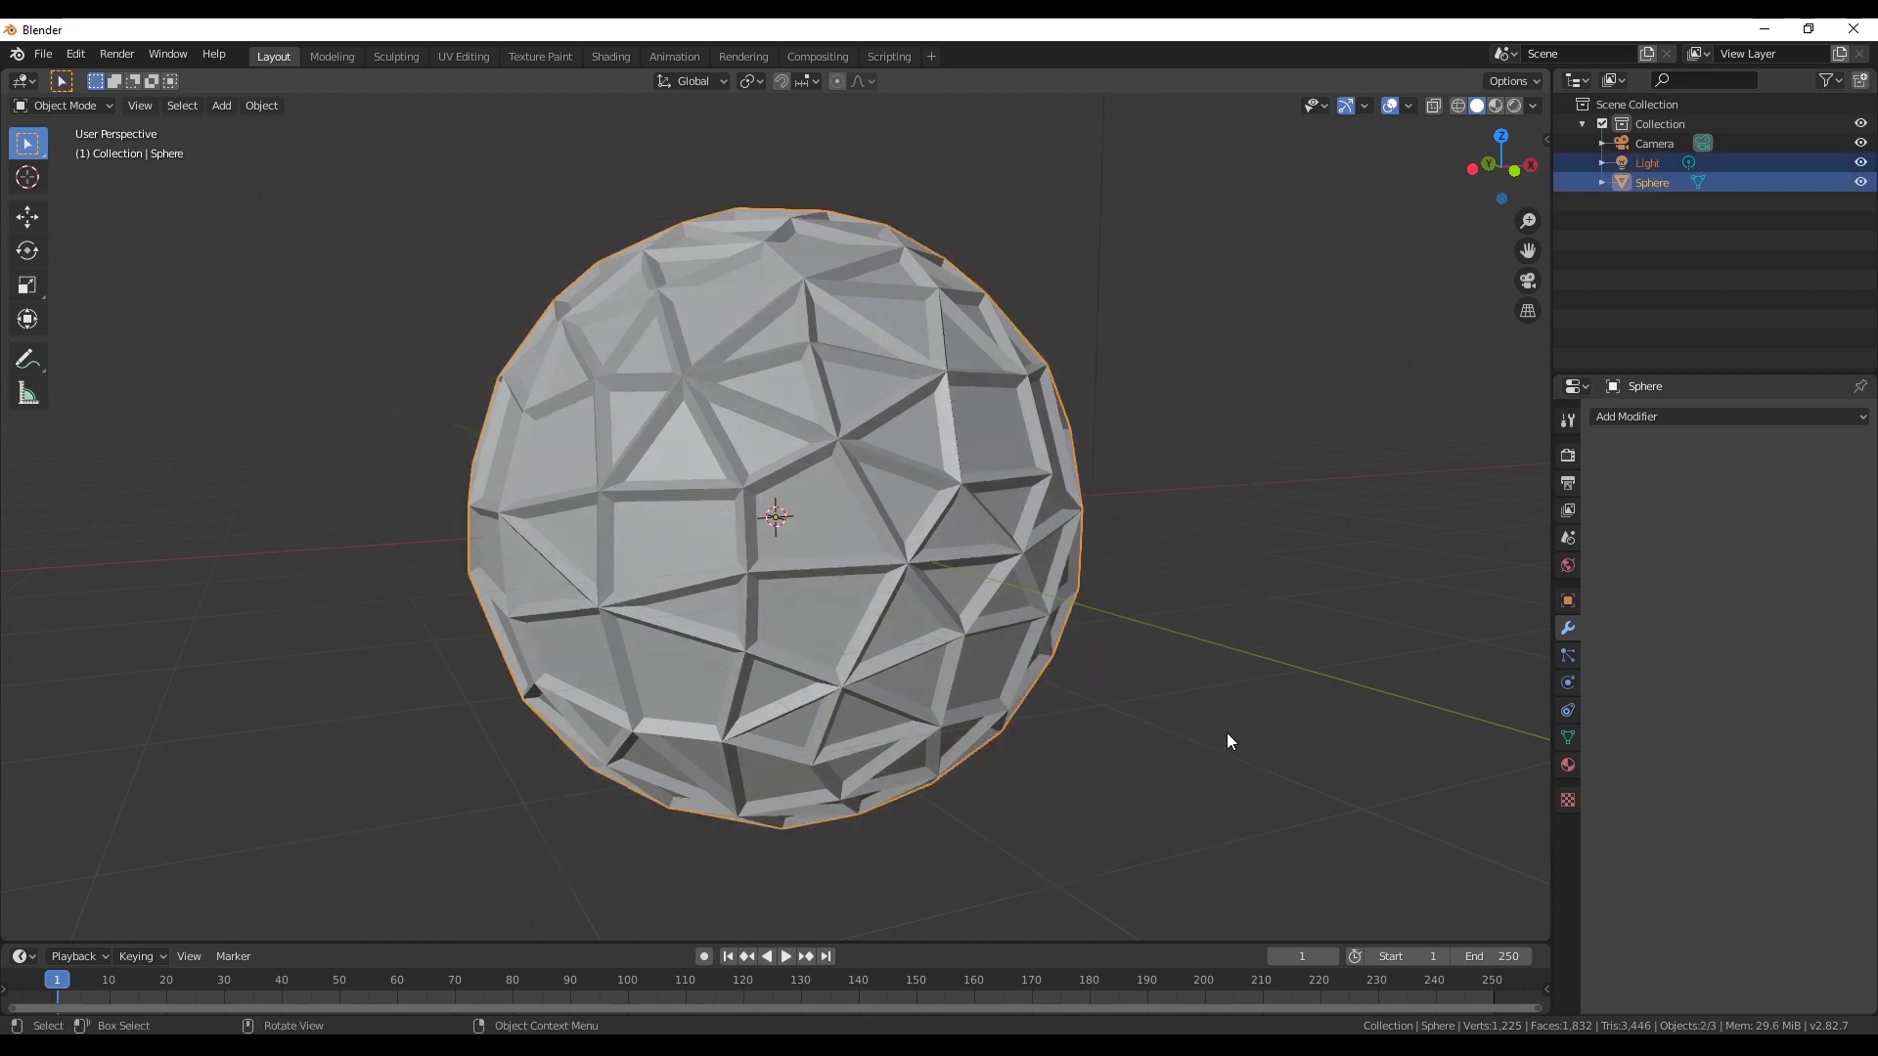
left_click(43, 54)
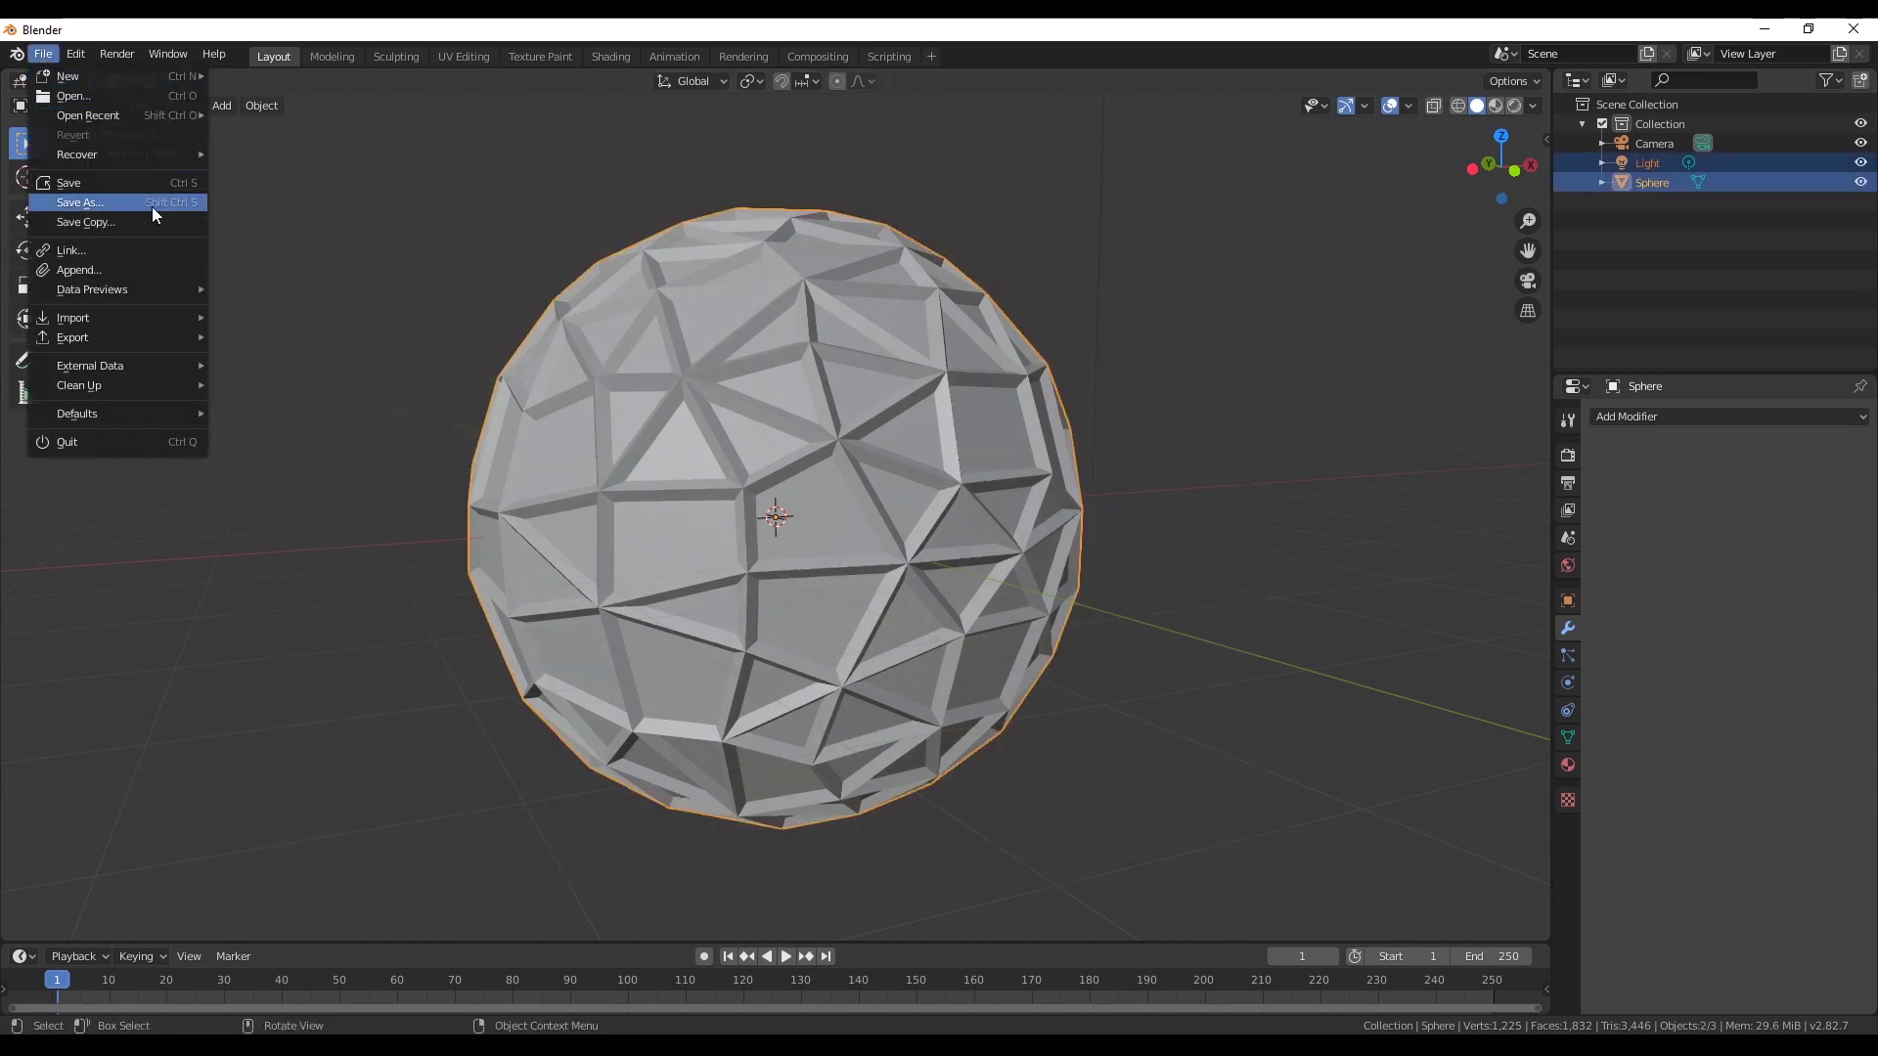
mouse_move(134, 357)
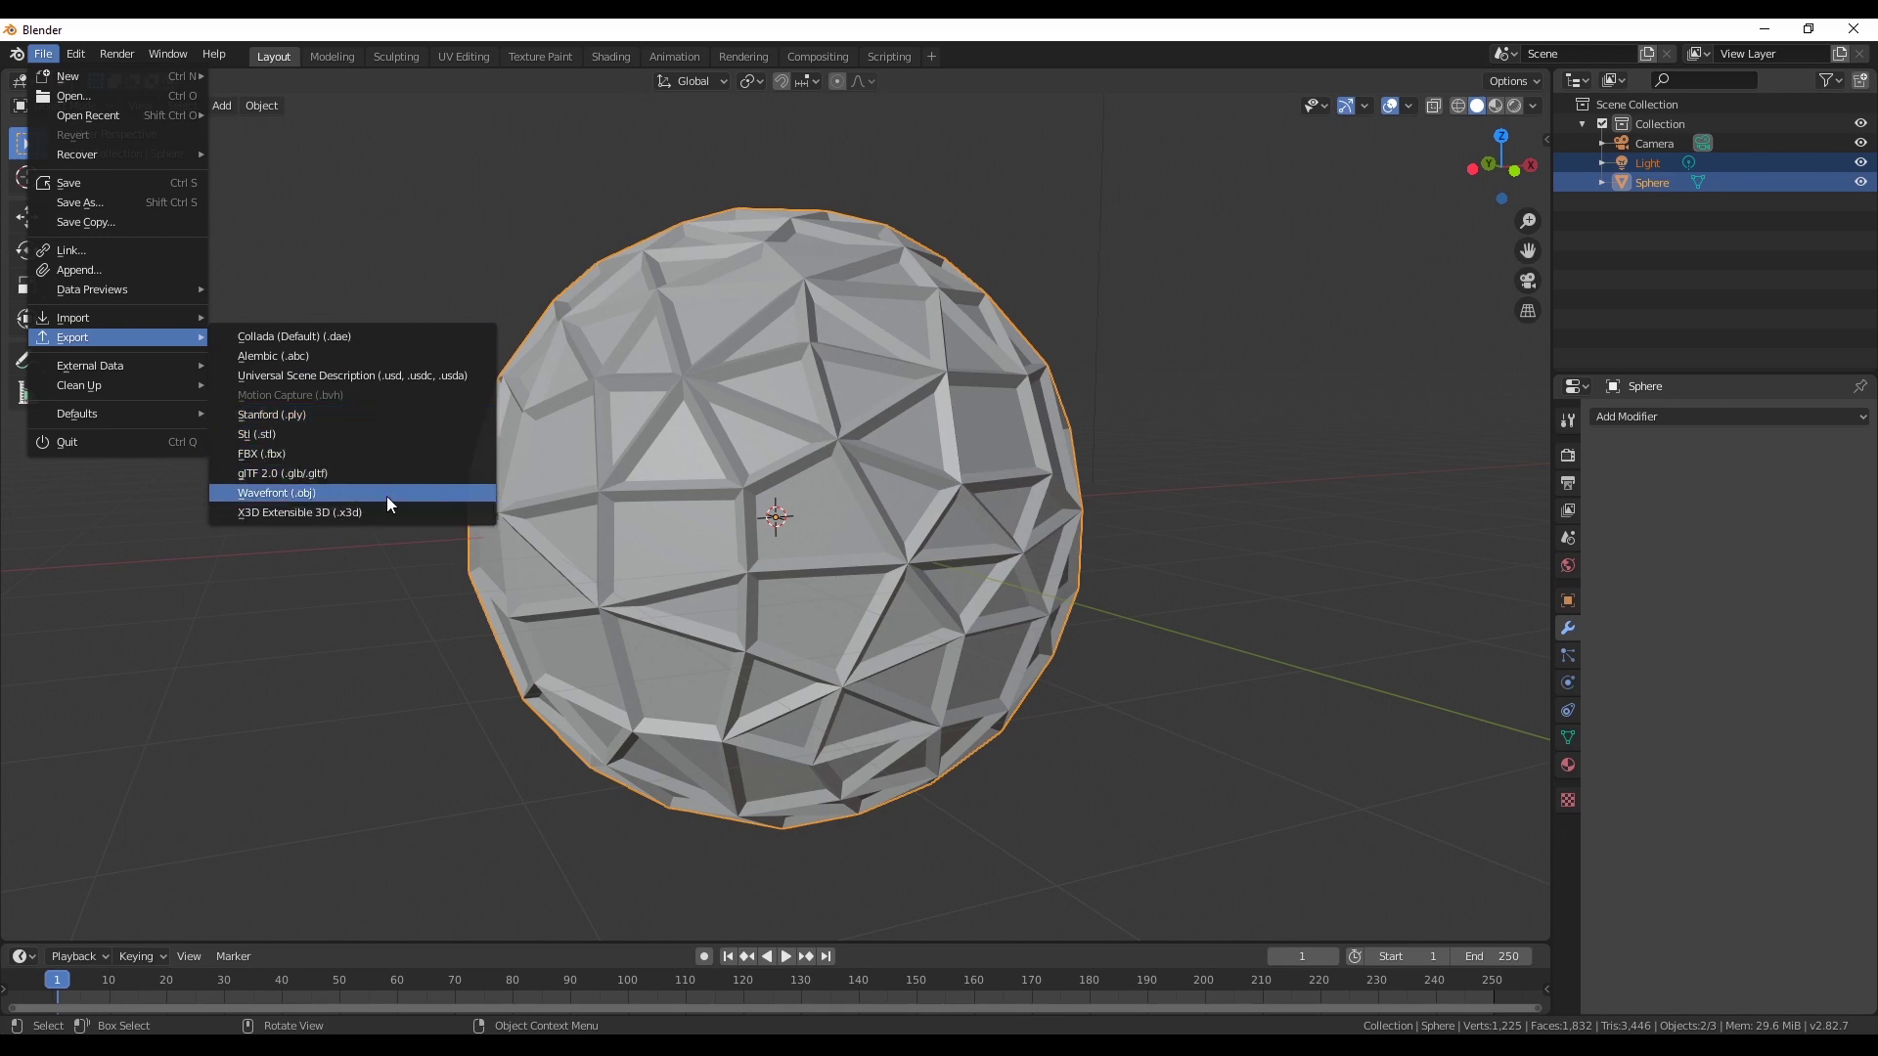
left_click(293, 493)
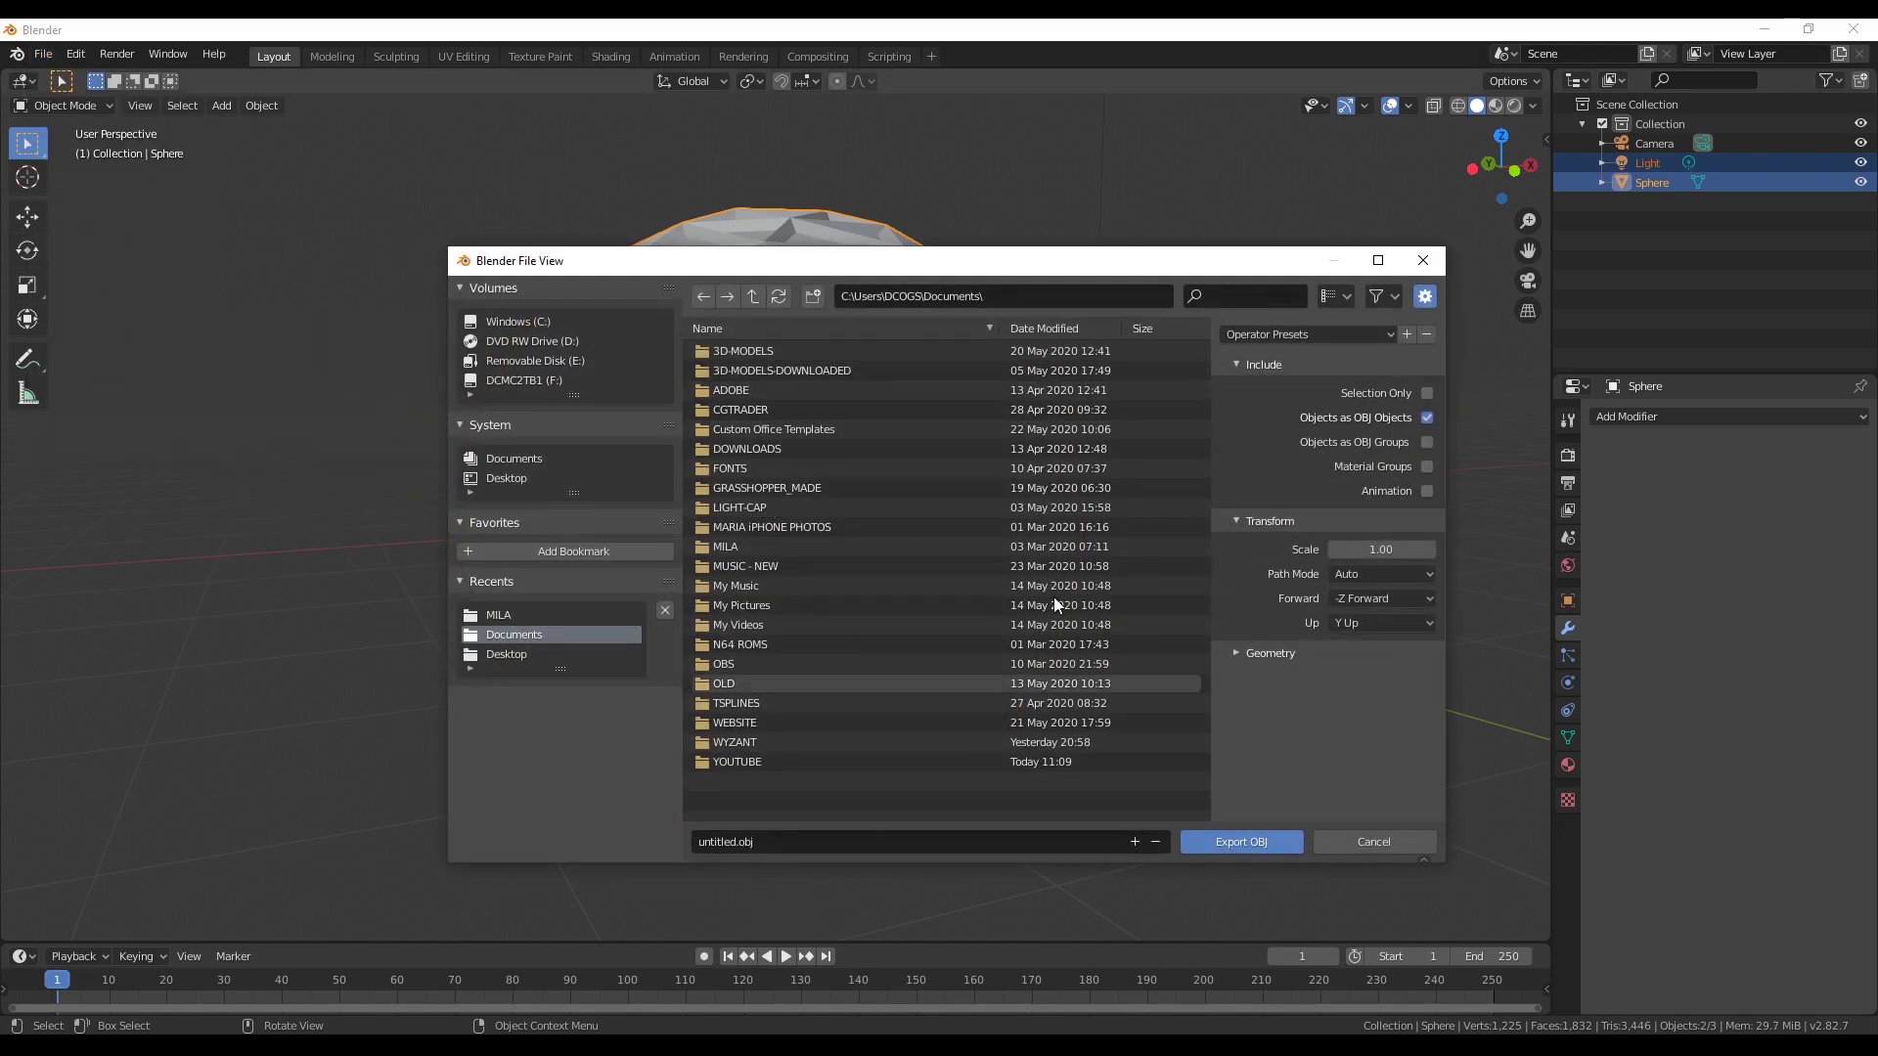
Export the model to the Desktop folder as DESIMATED-DOME_01.obj with the default OBJ options
left_click(509, 478)
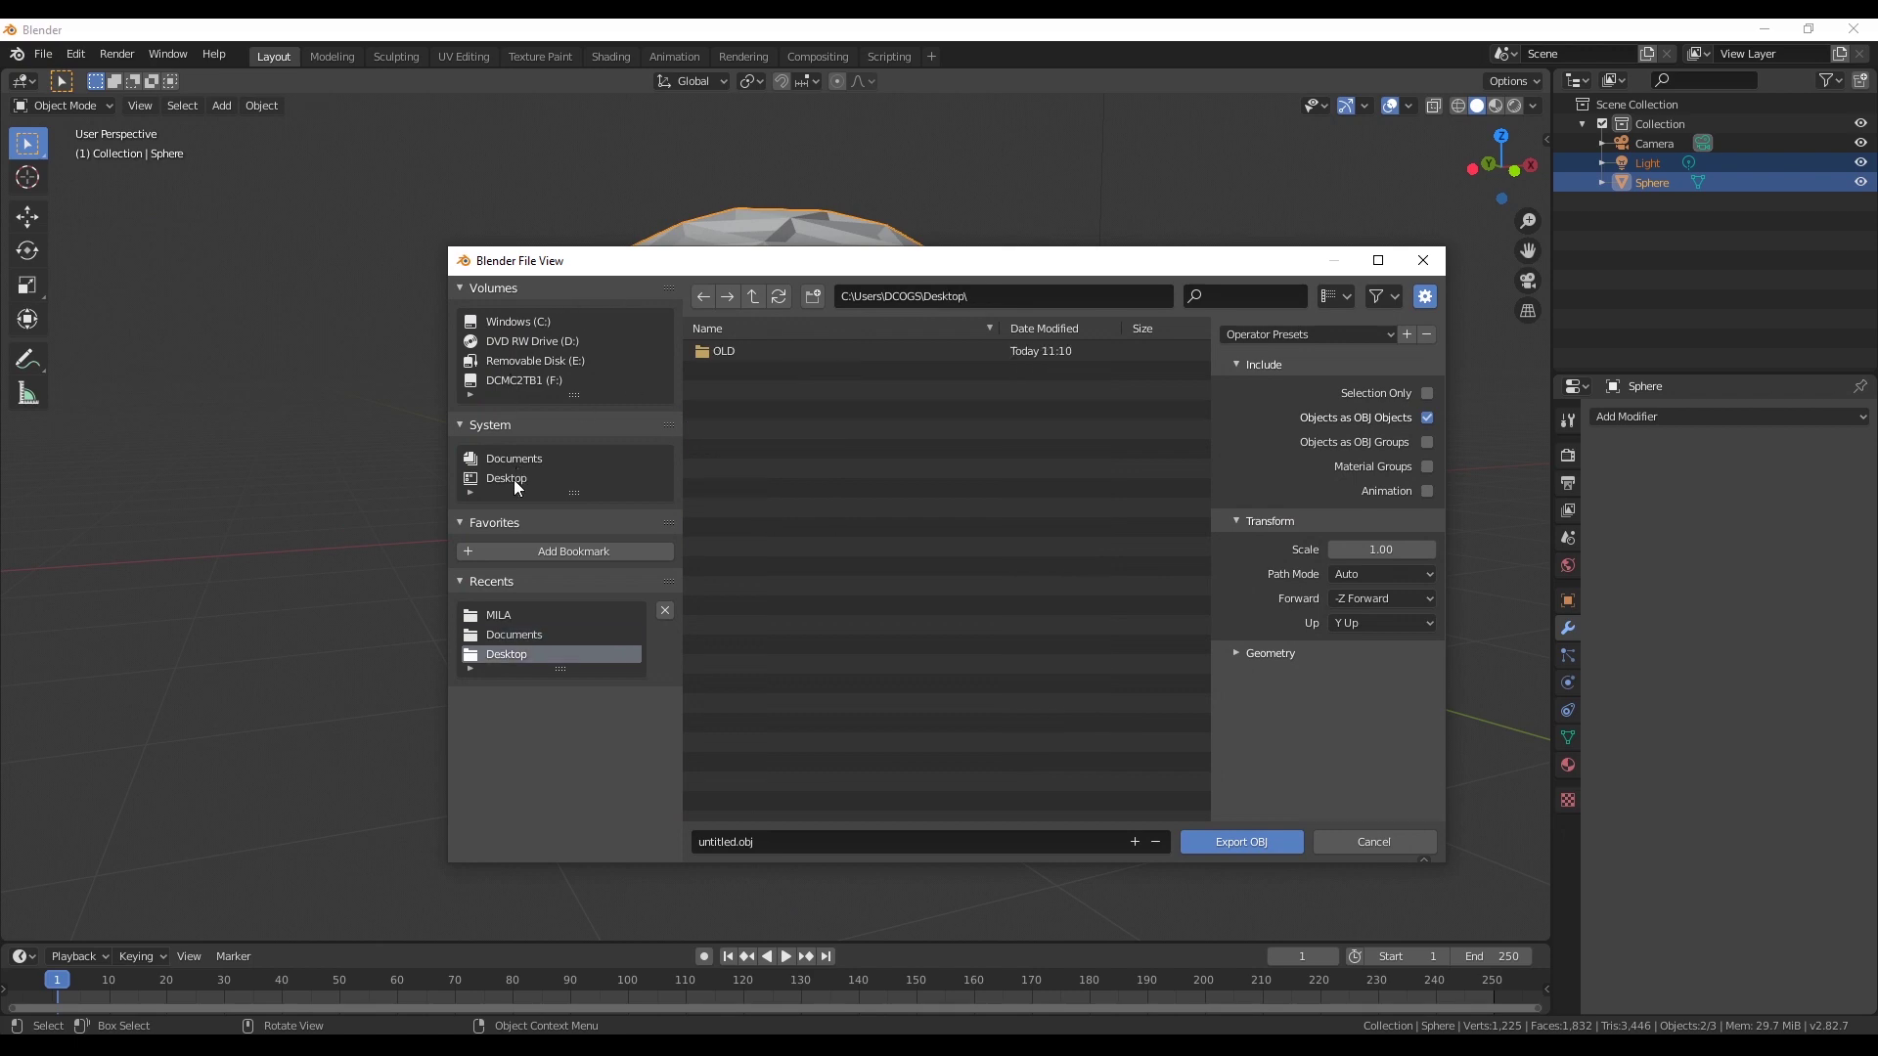
left_click(784, 840)
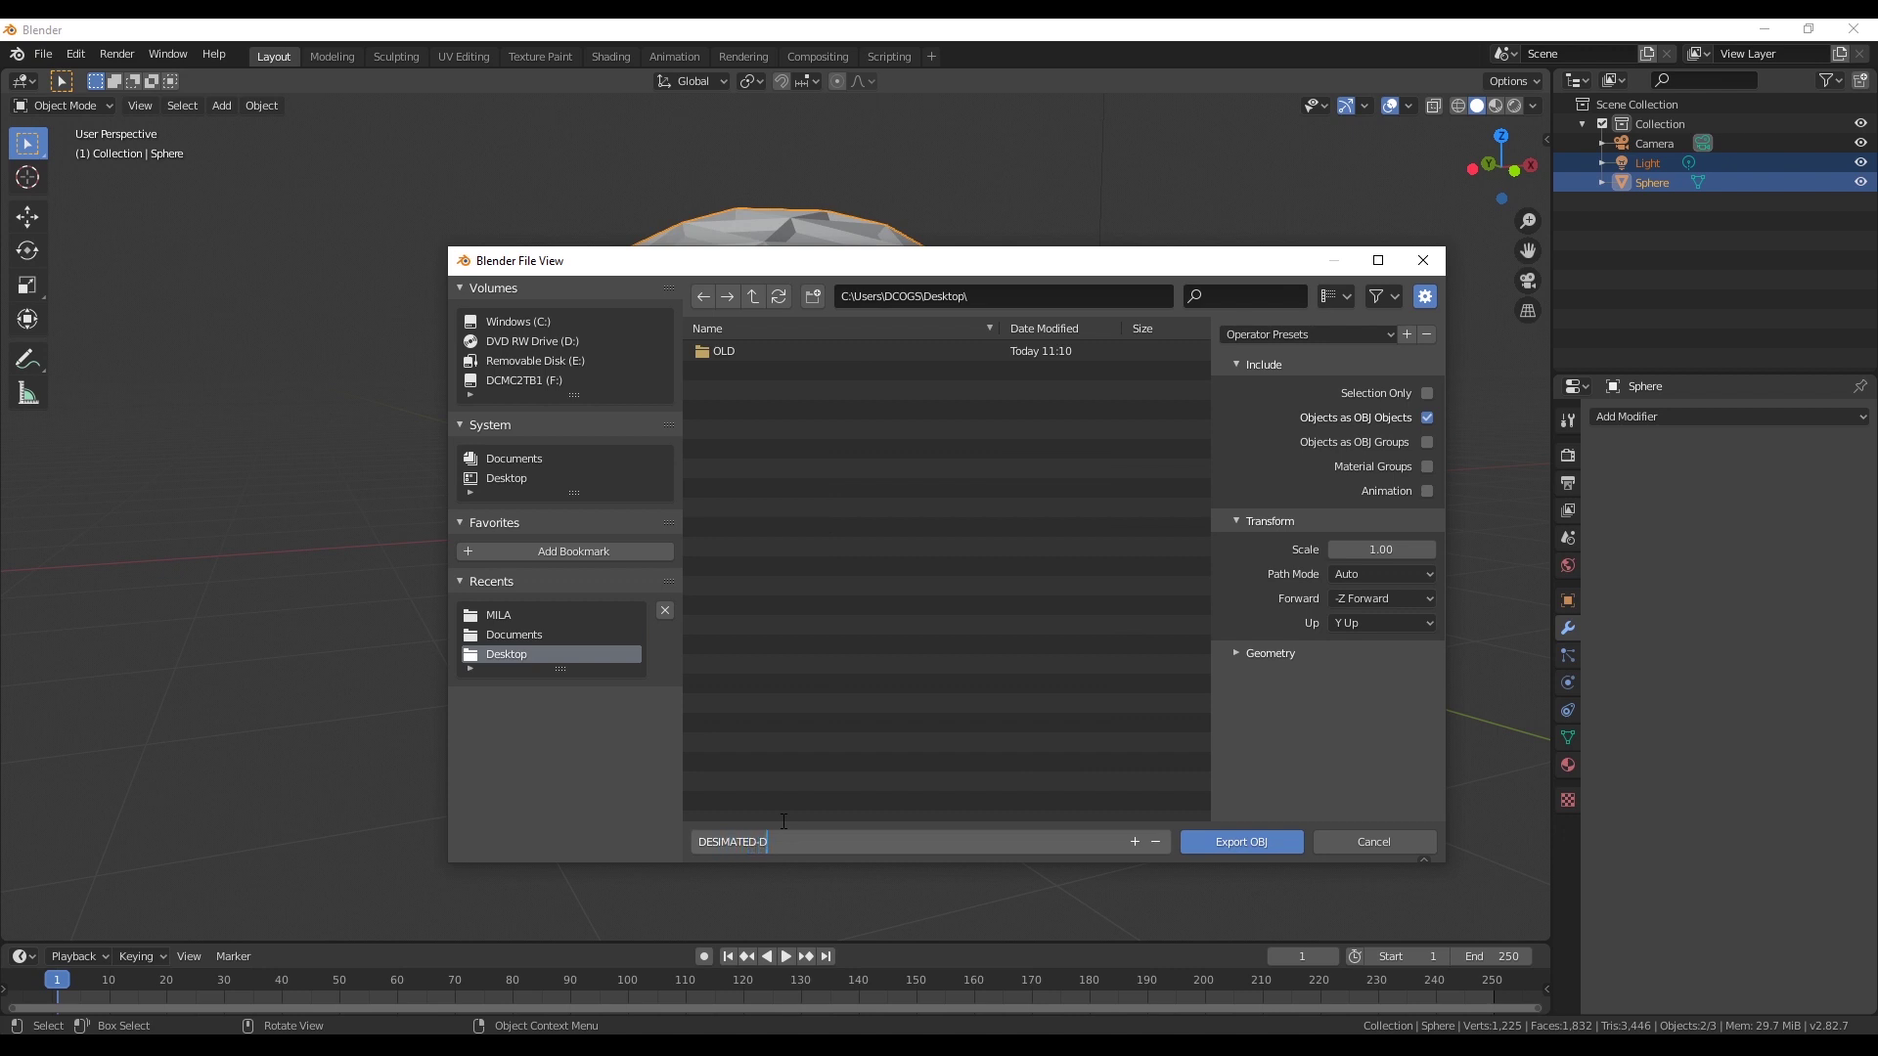
type("DESIMATED-DOME_01")
key("Return")
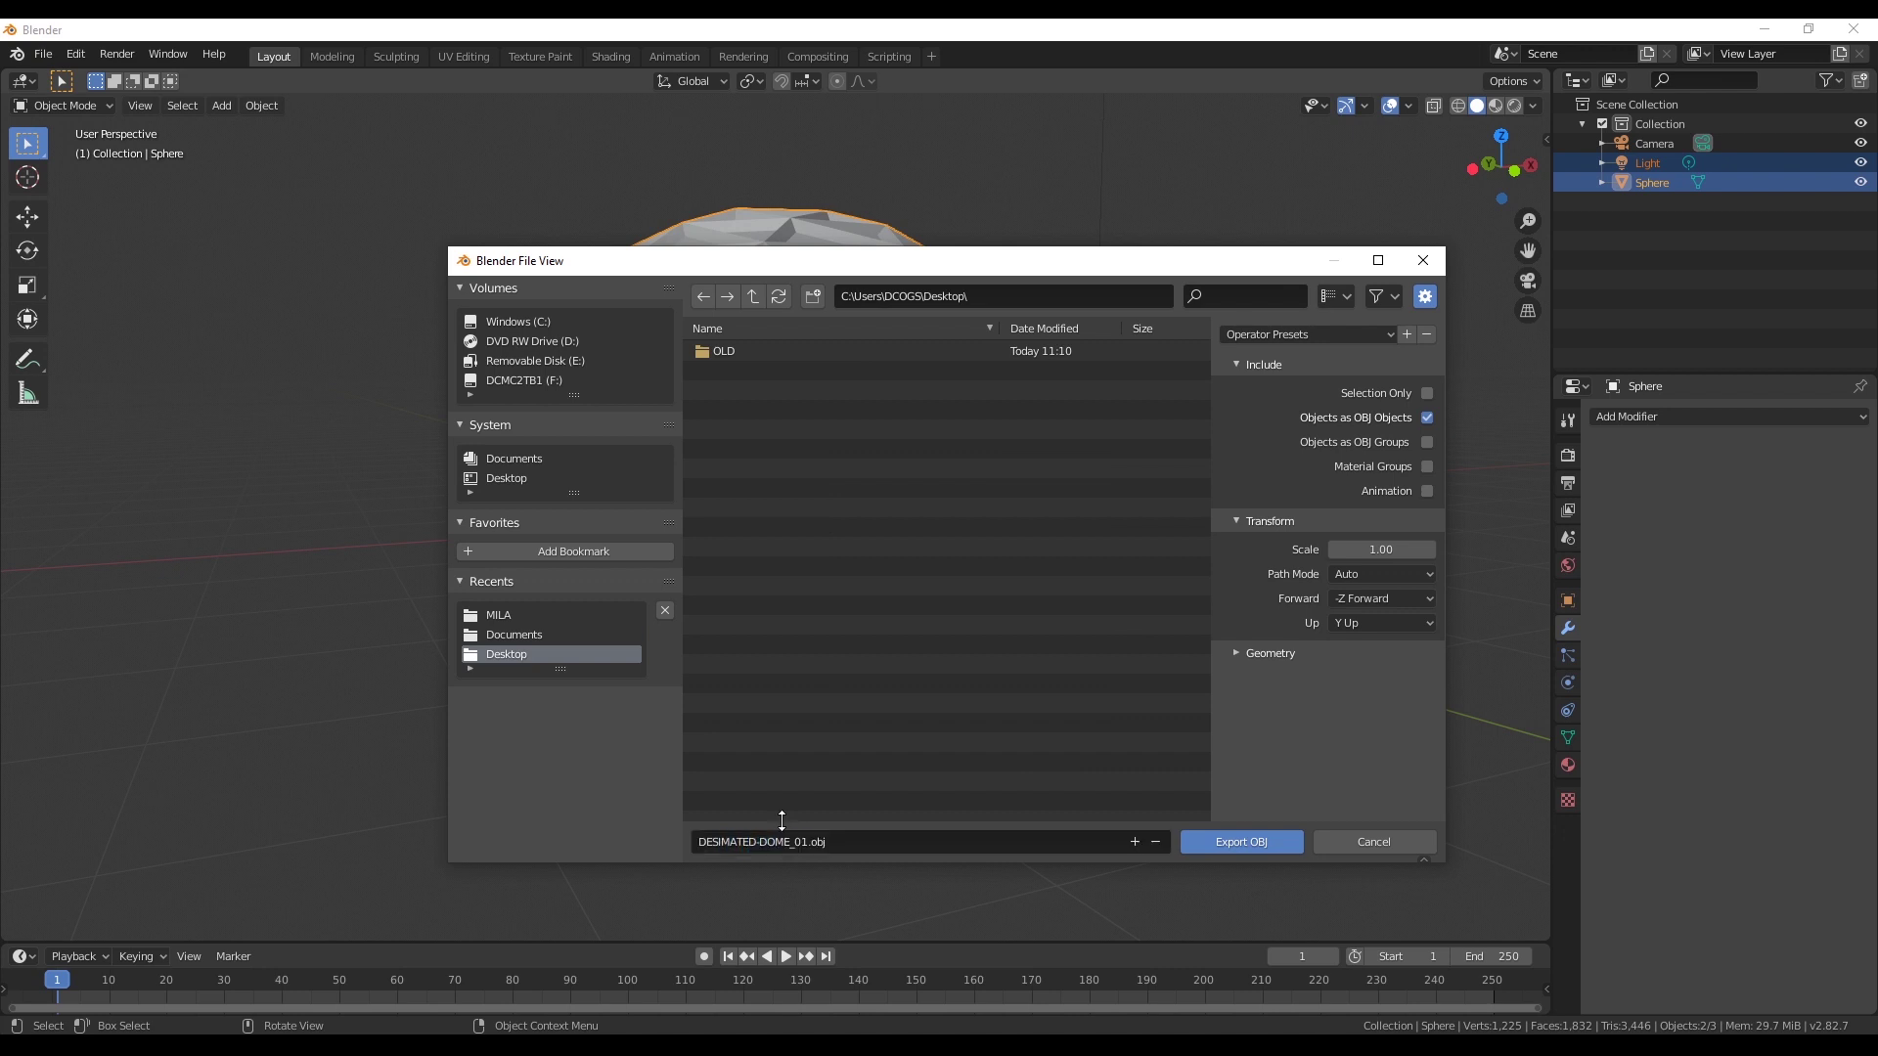
left_click(1229, 842)
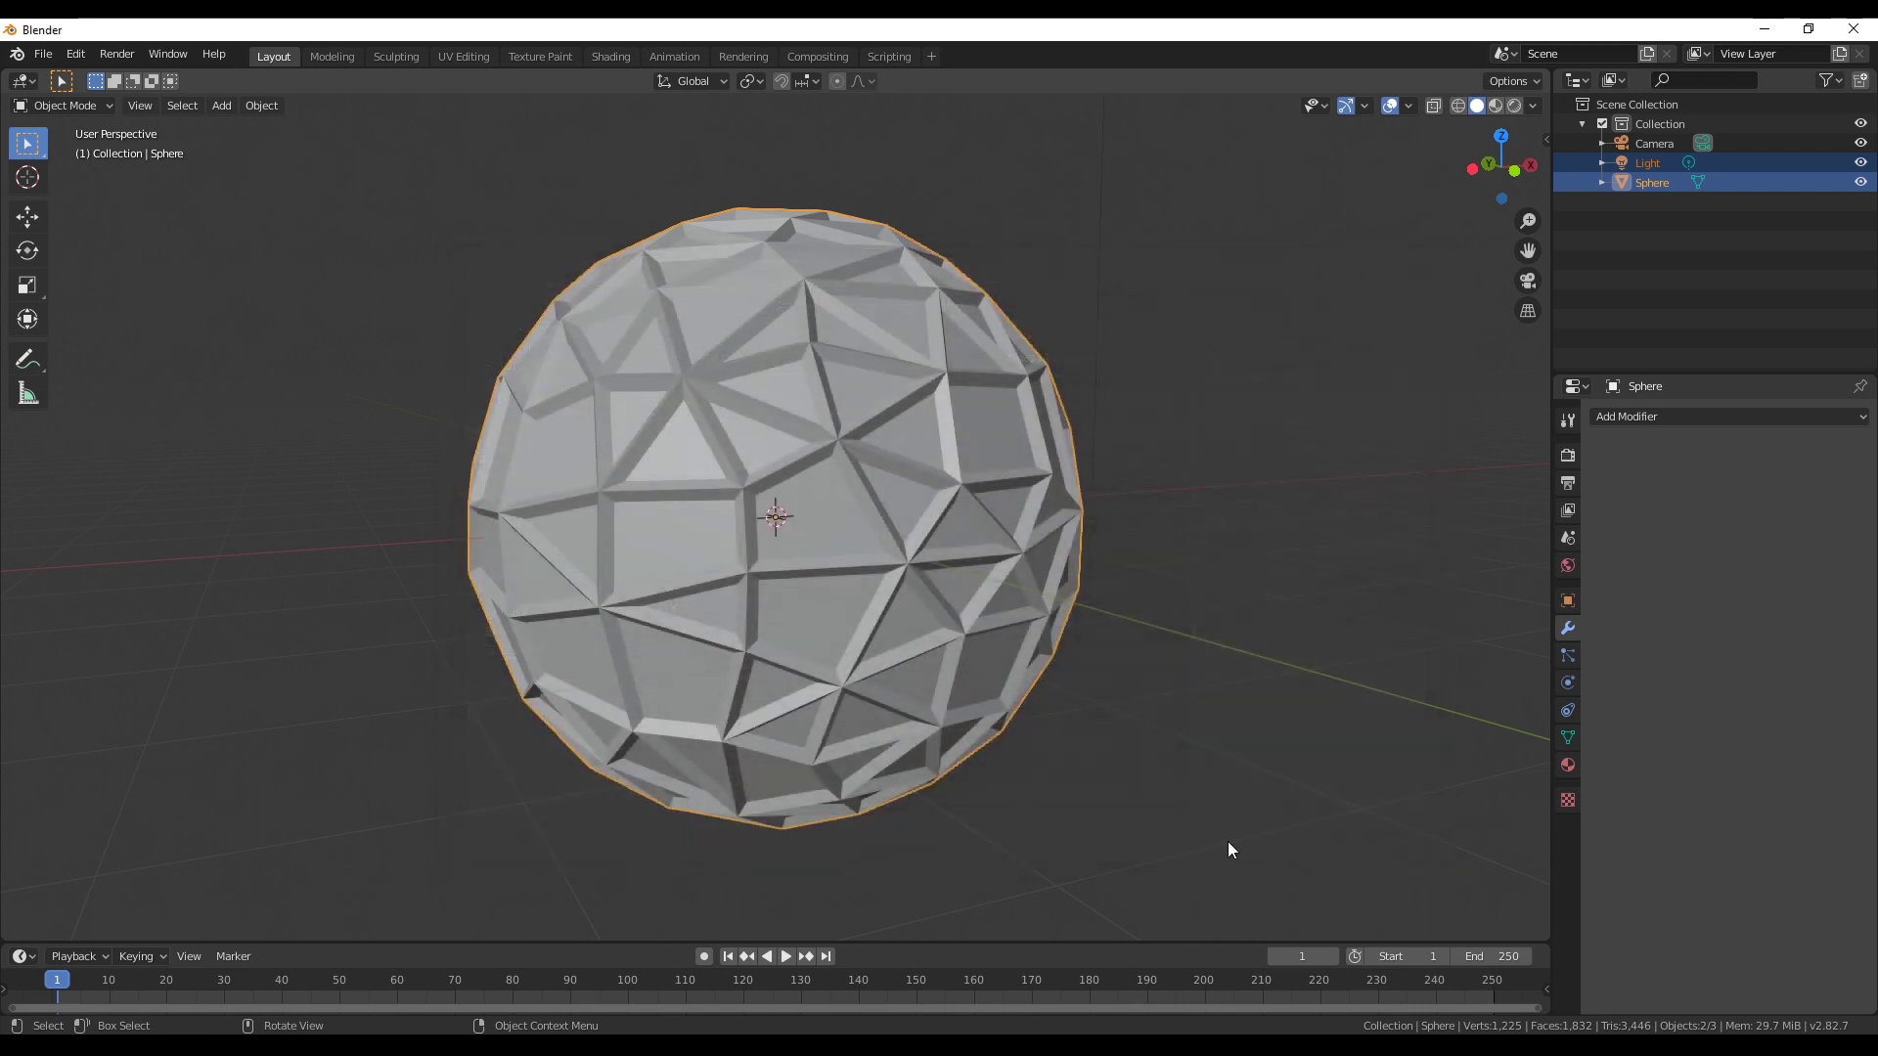
Switch from Blender to Rhino 6 and start a new model from the Large Objects - Inches template
left_click(1767, 29)
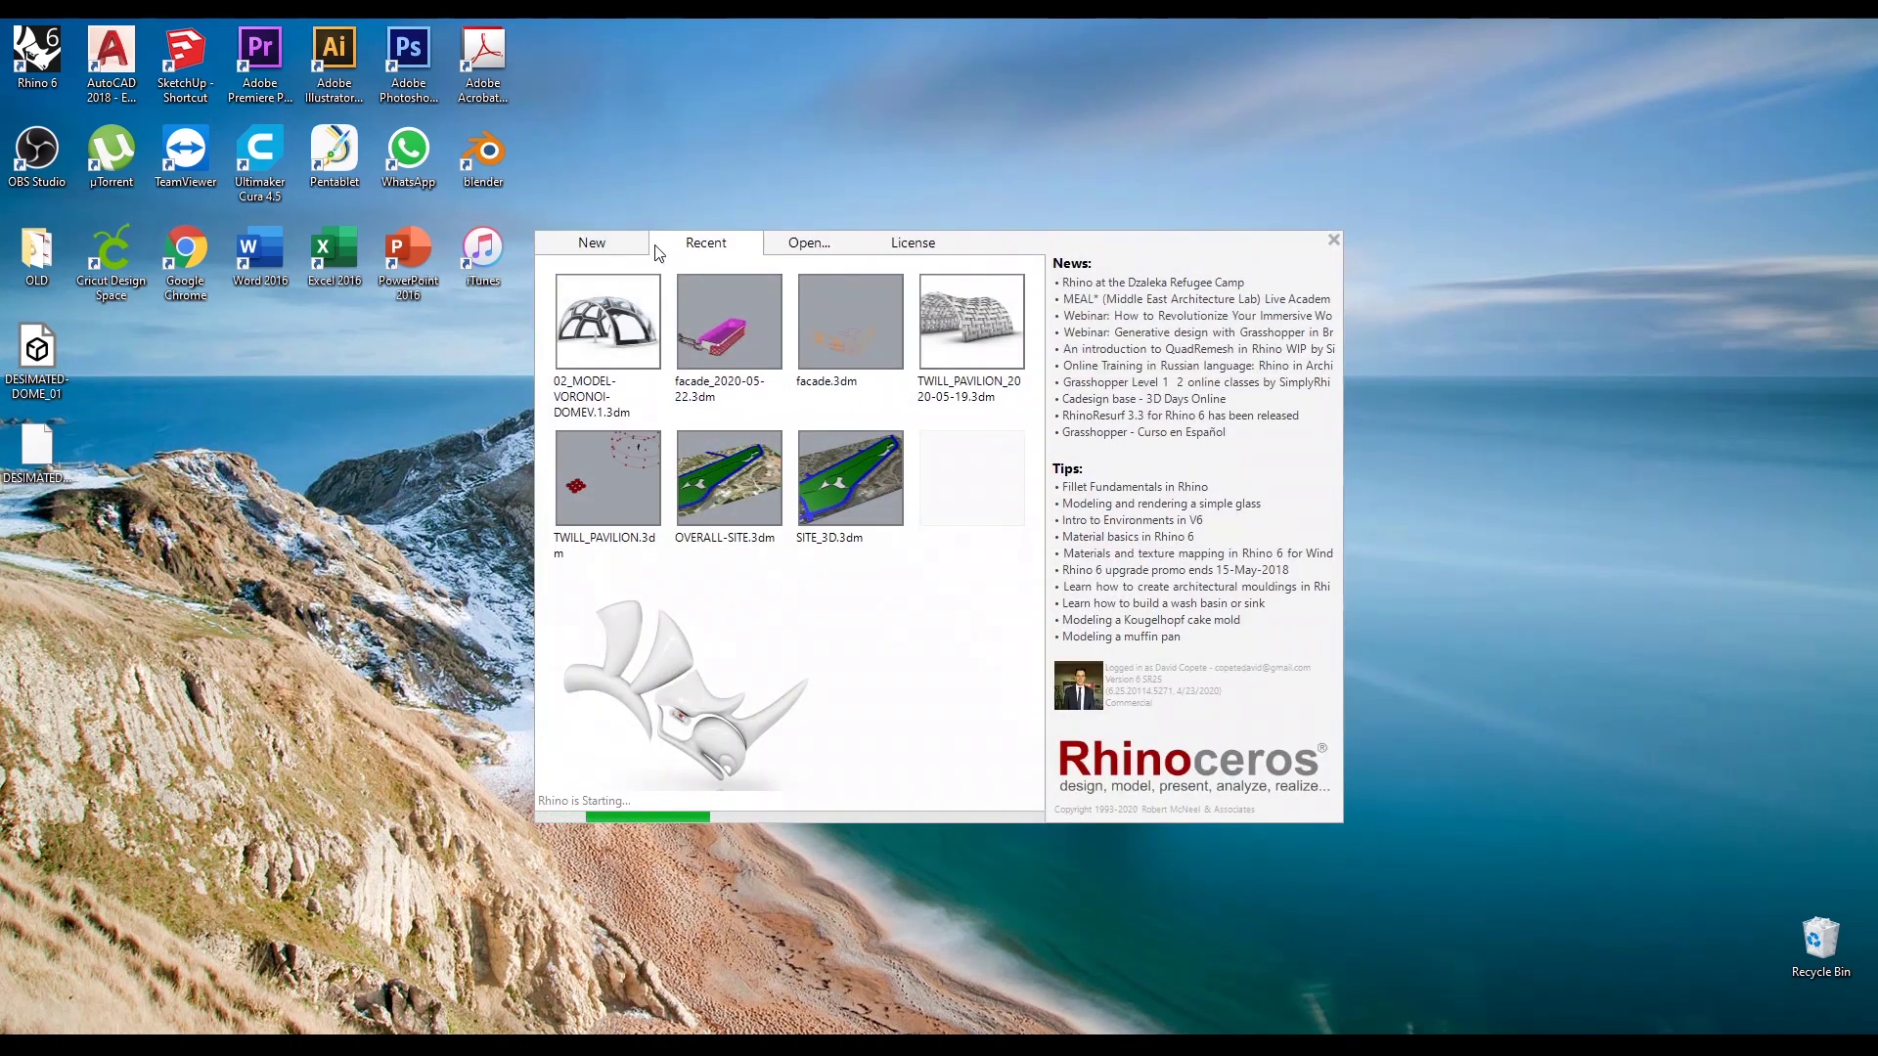
left_click(598, 244)
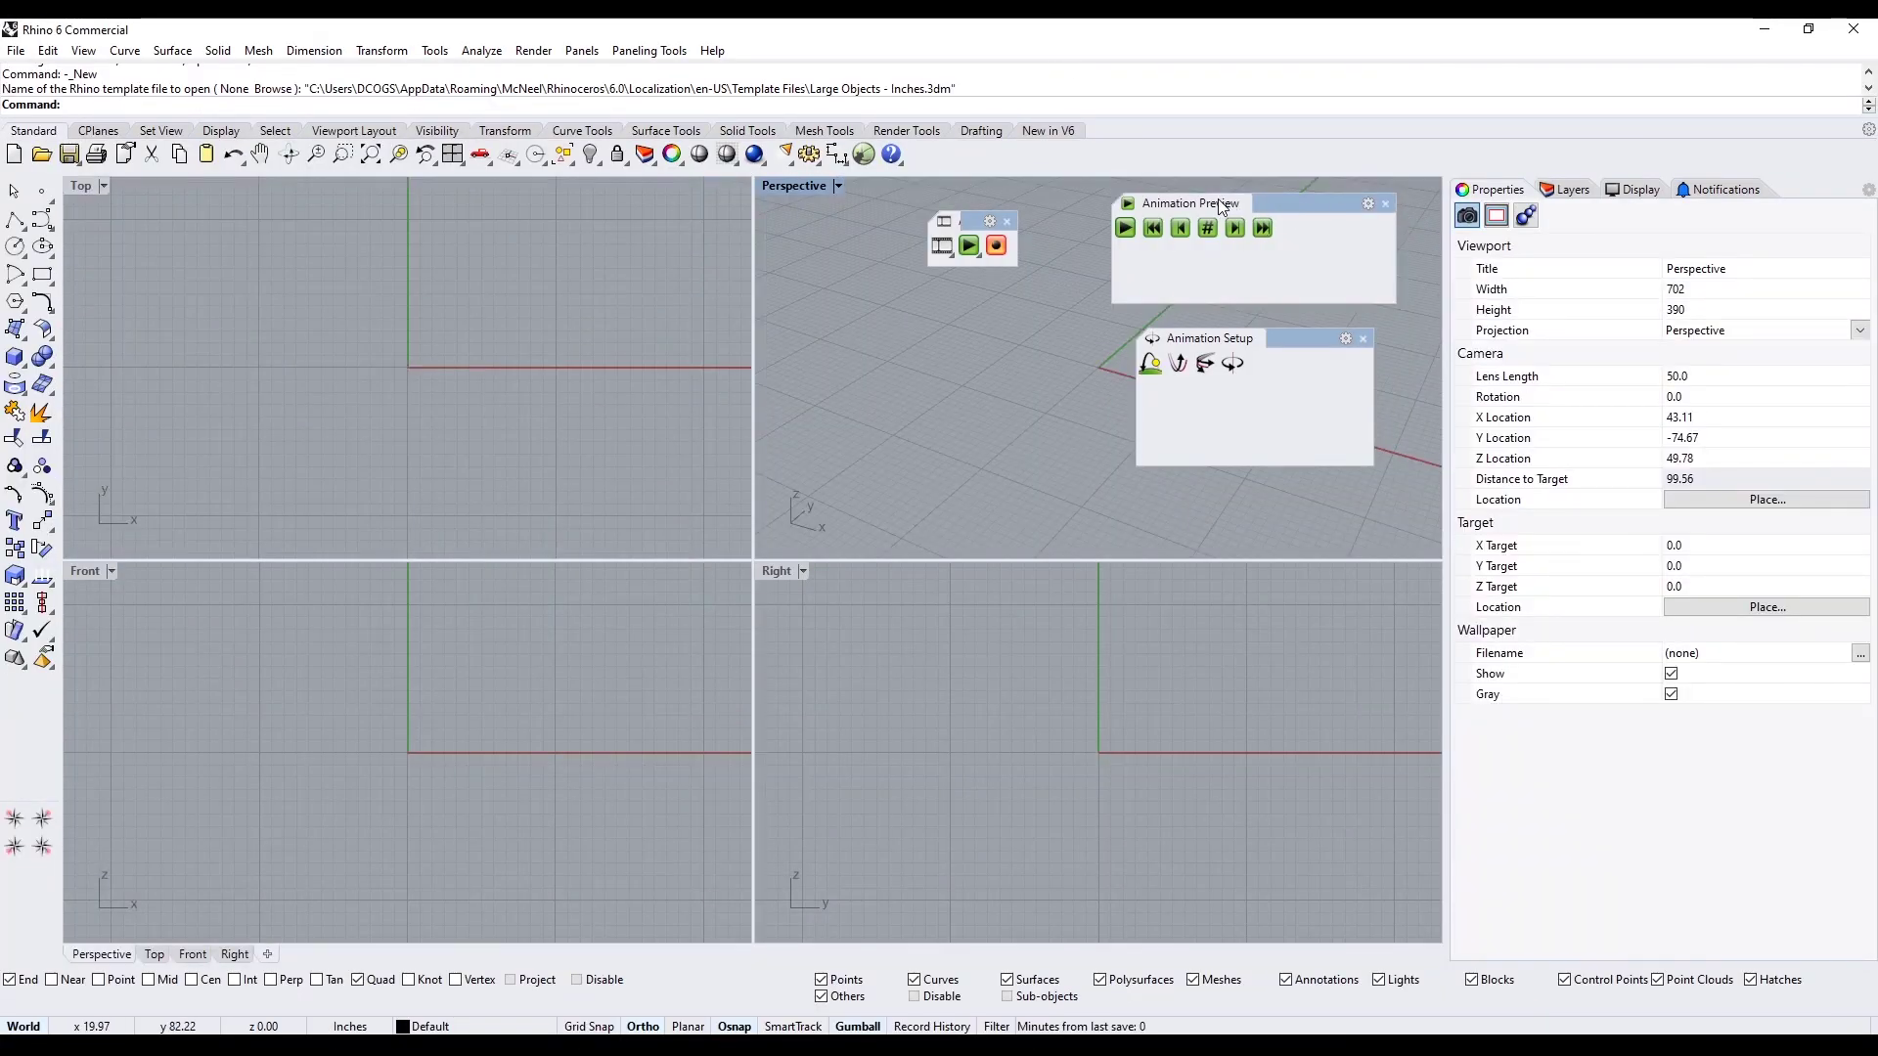
Close the floating Animation Preview and Animation Setup toolbars and maximize the Perspective viewport
left_click_drag(1337, 210, 1735, 211)
left_click(1783, 207)
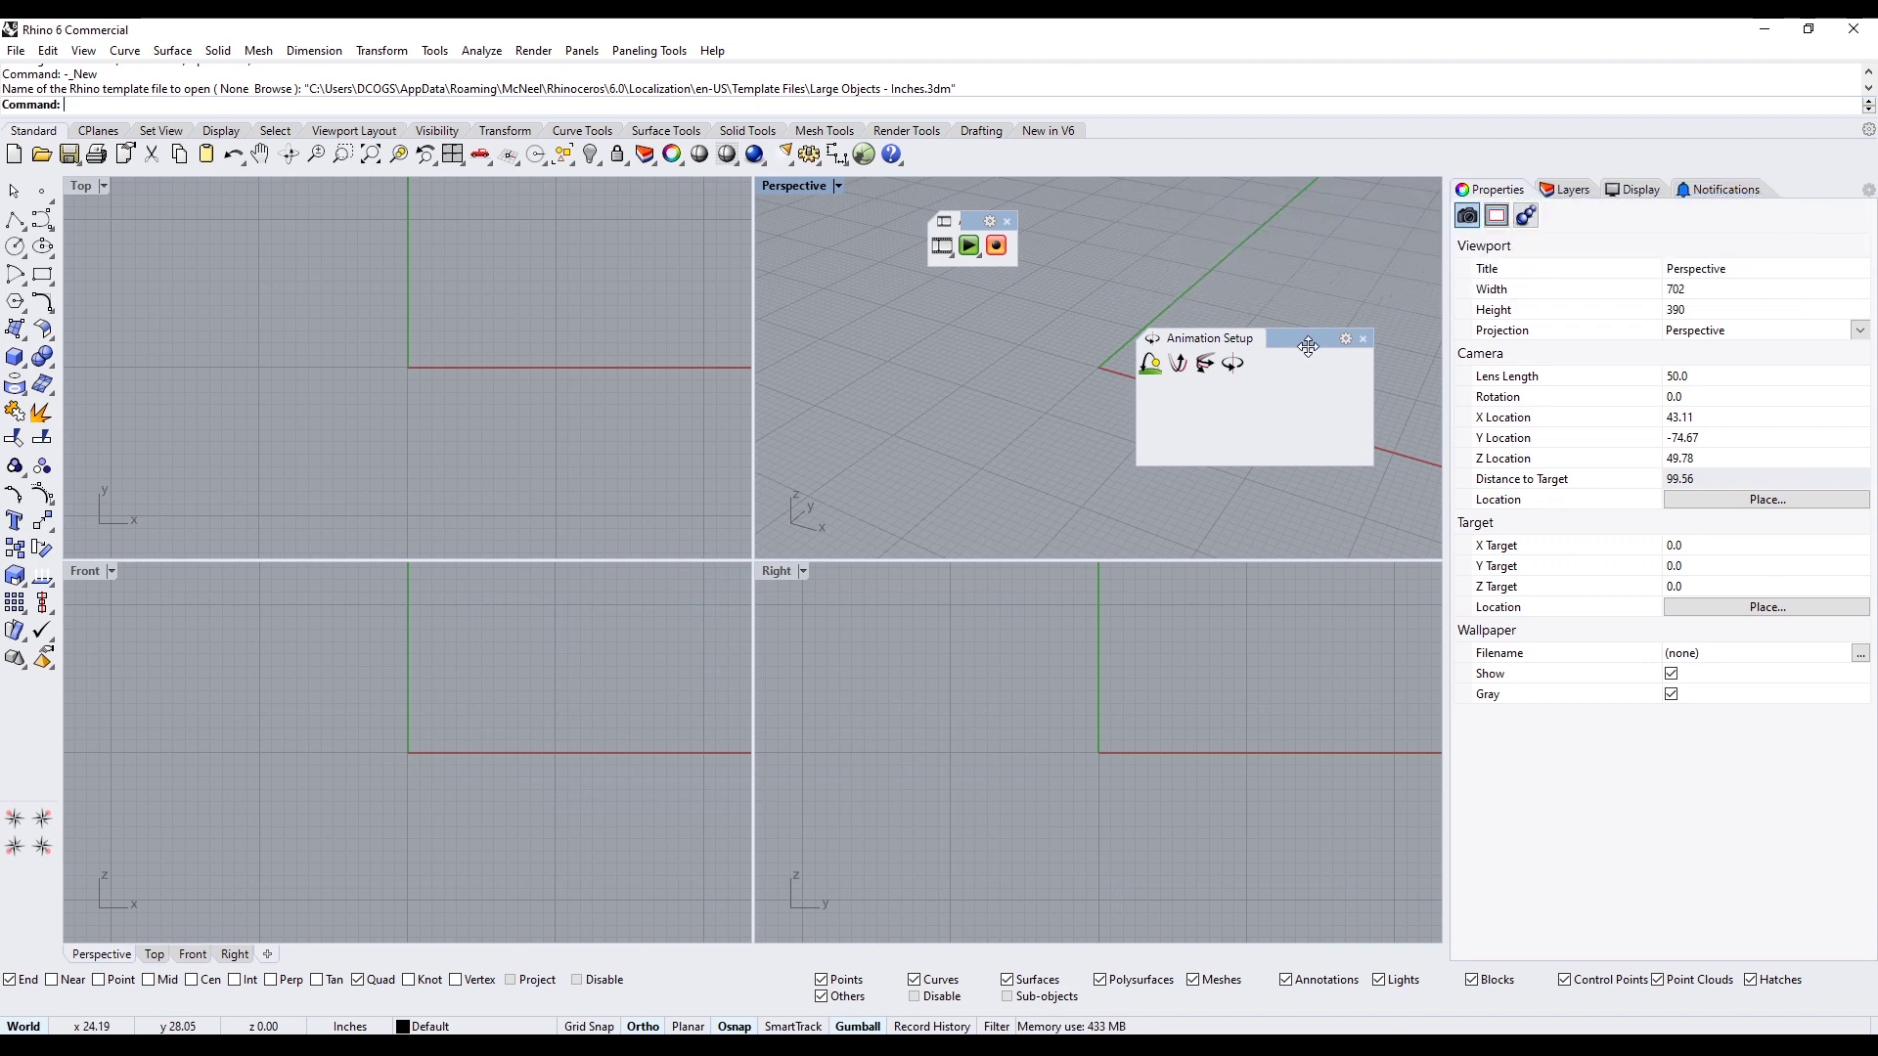
left_click(1364, 339)
double_click(804, 187)
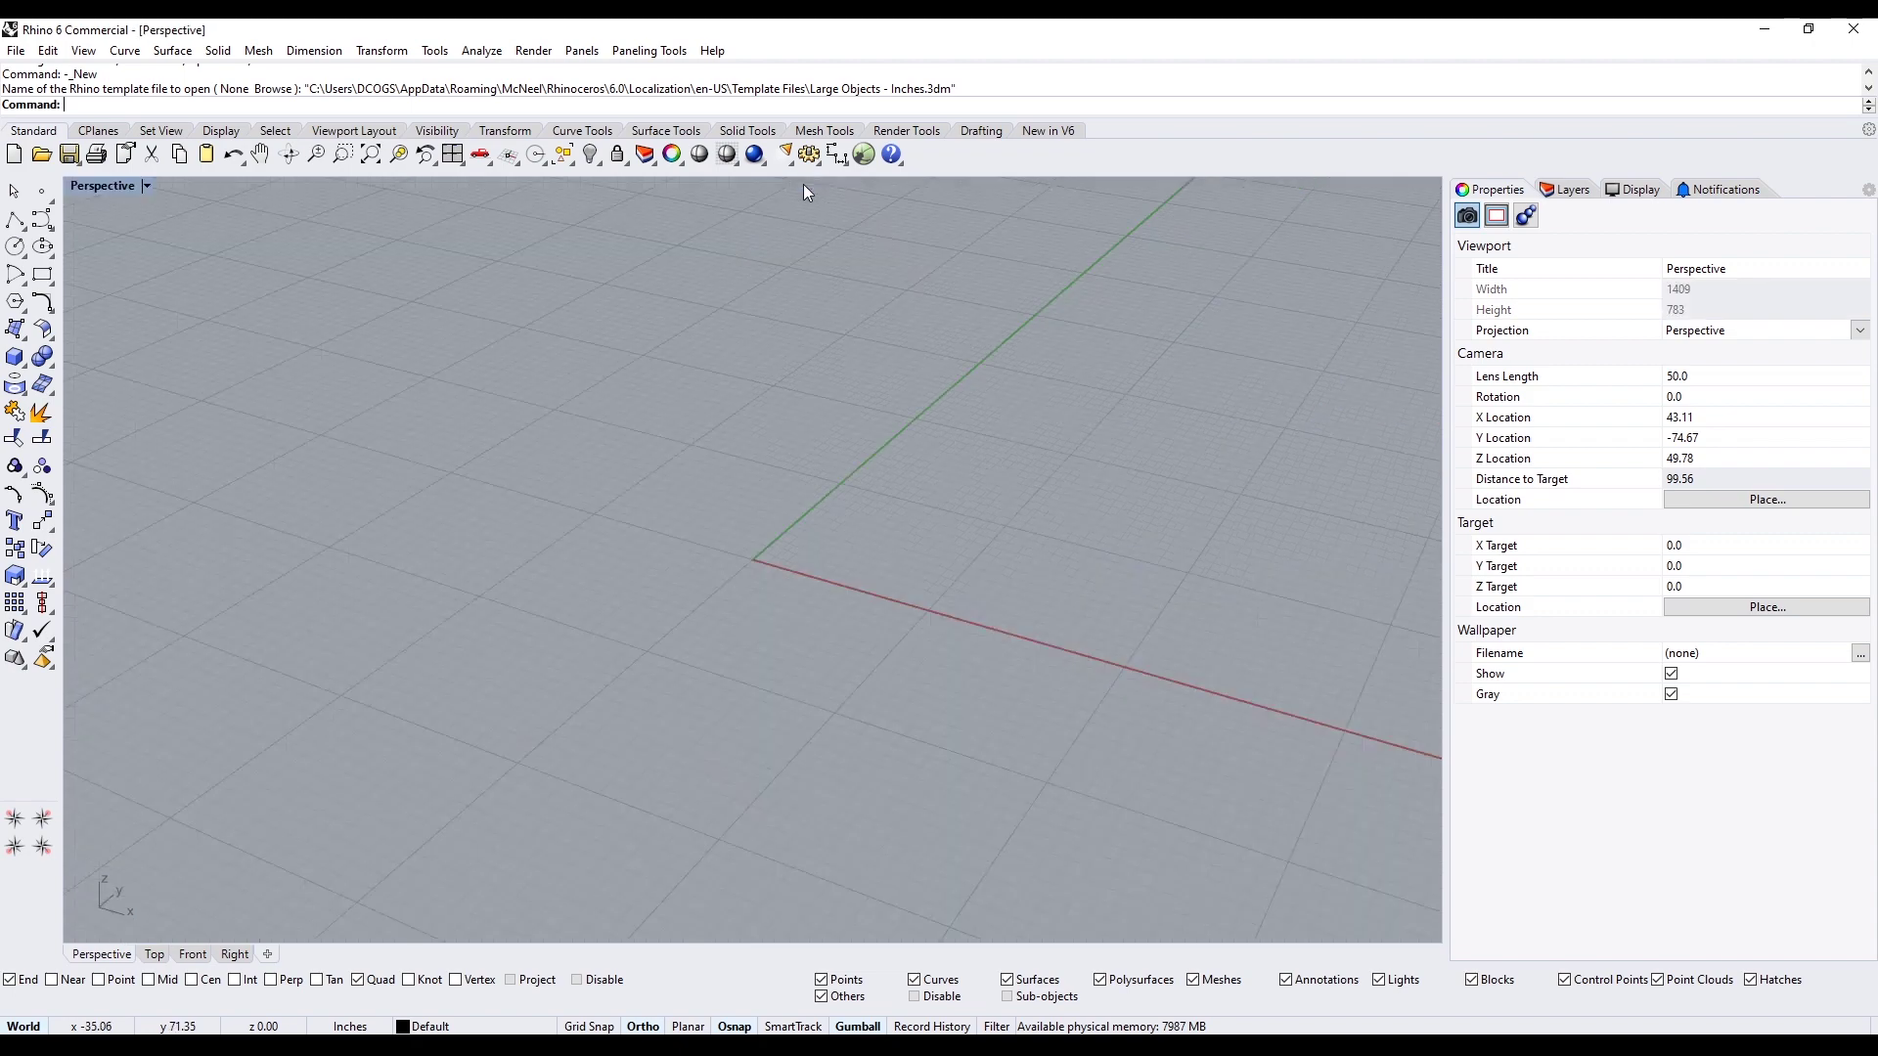
Insert DESIMATED-DOME_01.obj from the desktop as an embedded block instance at the origin, and restore Rhino to full screen
left_click_drag(262, 32, 725, 174)
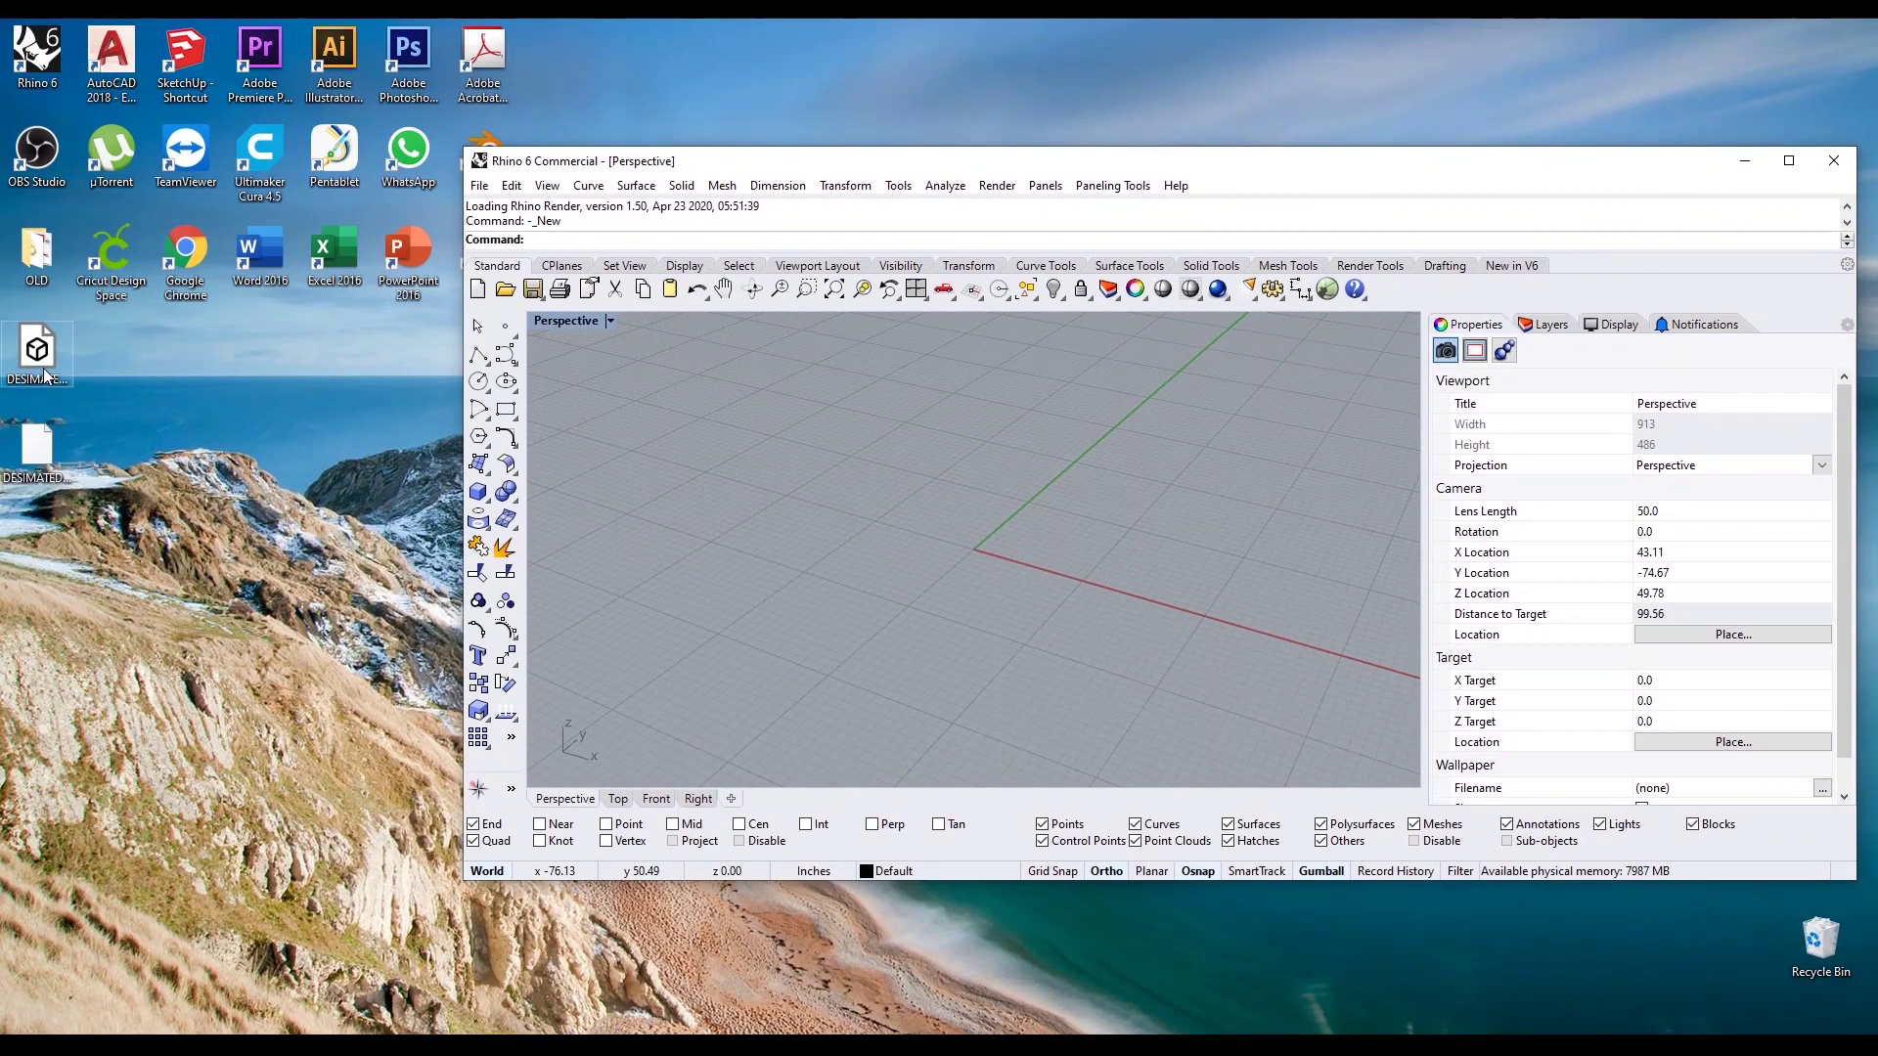
left_click_drag(44, 374, 838, 504)
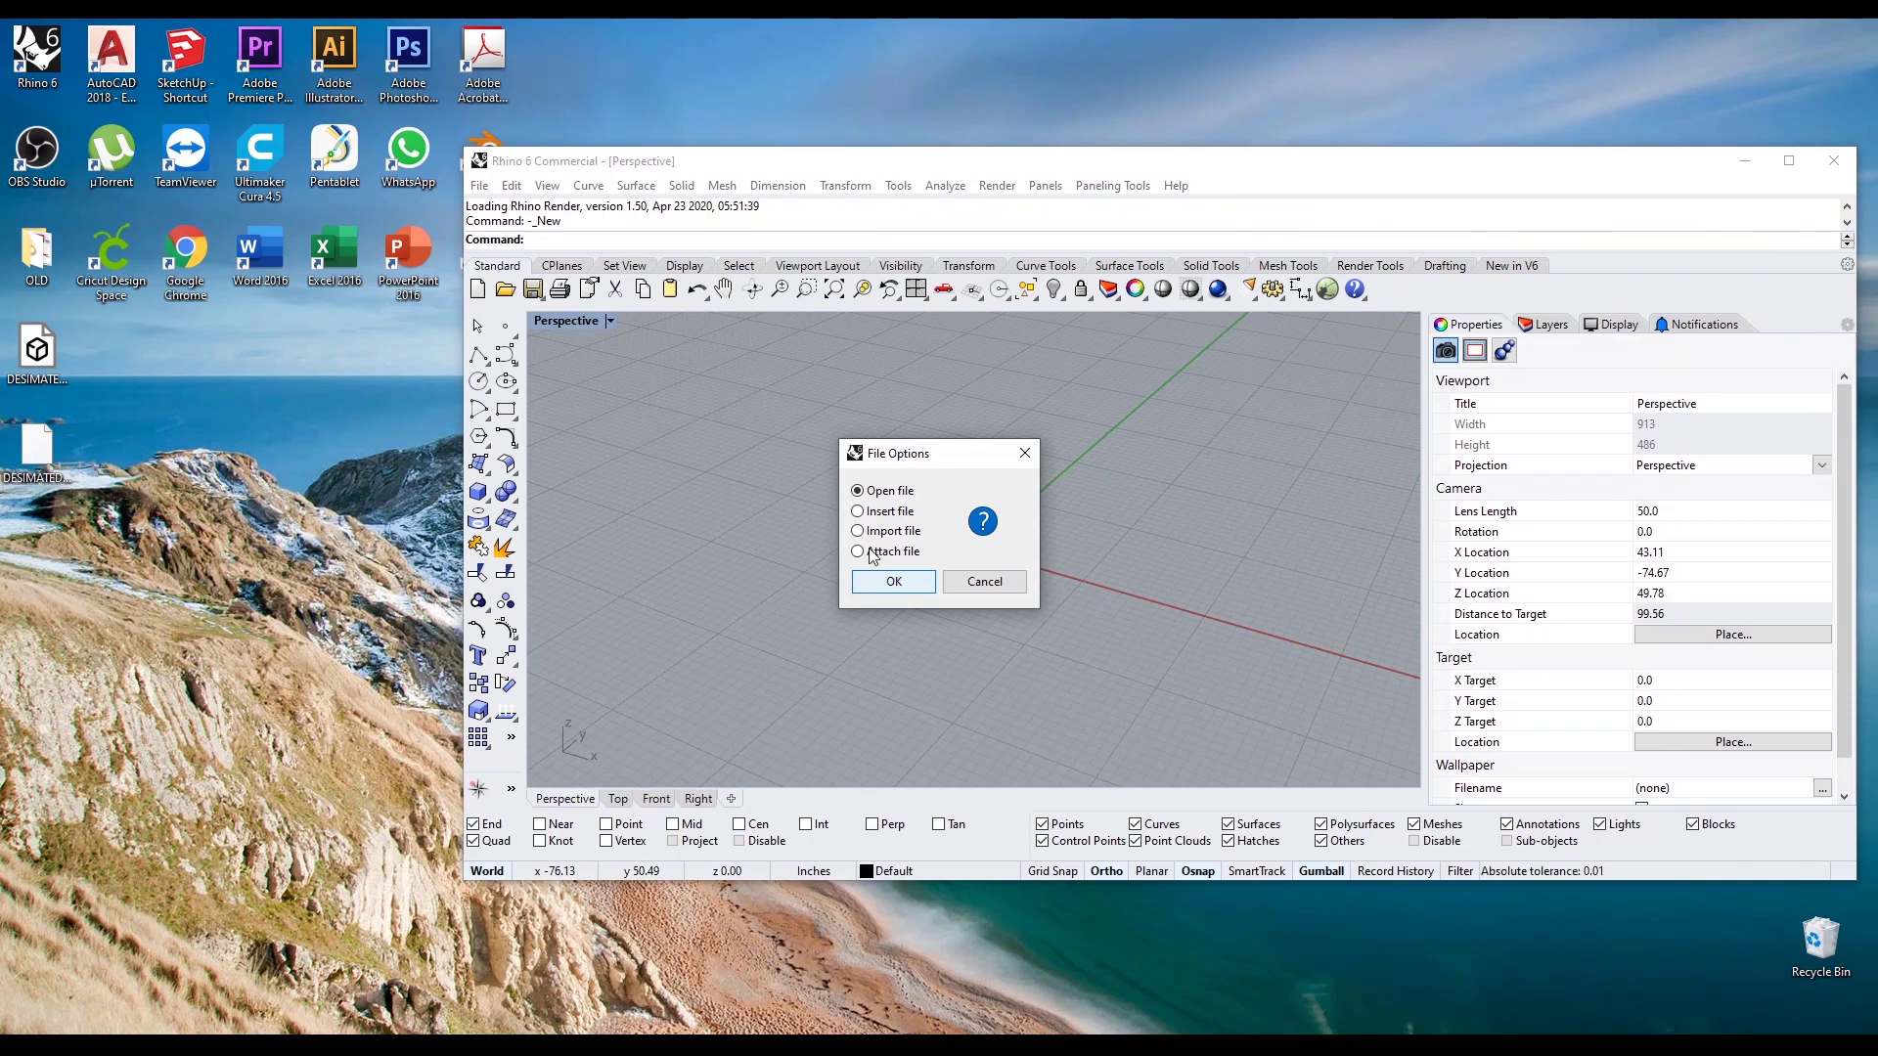
left_click(894, 582)
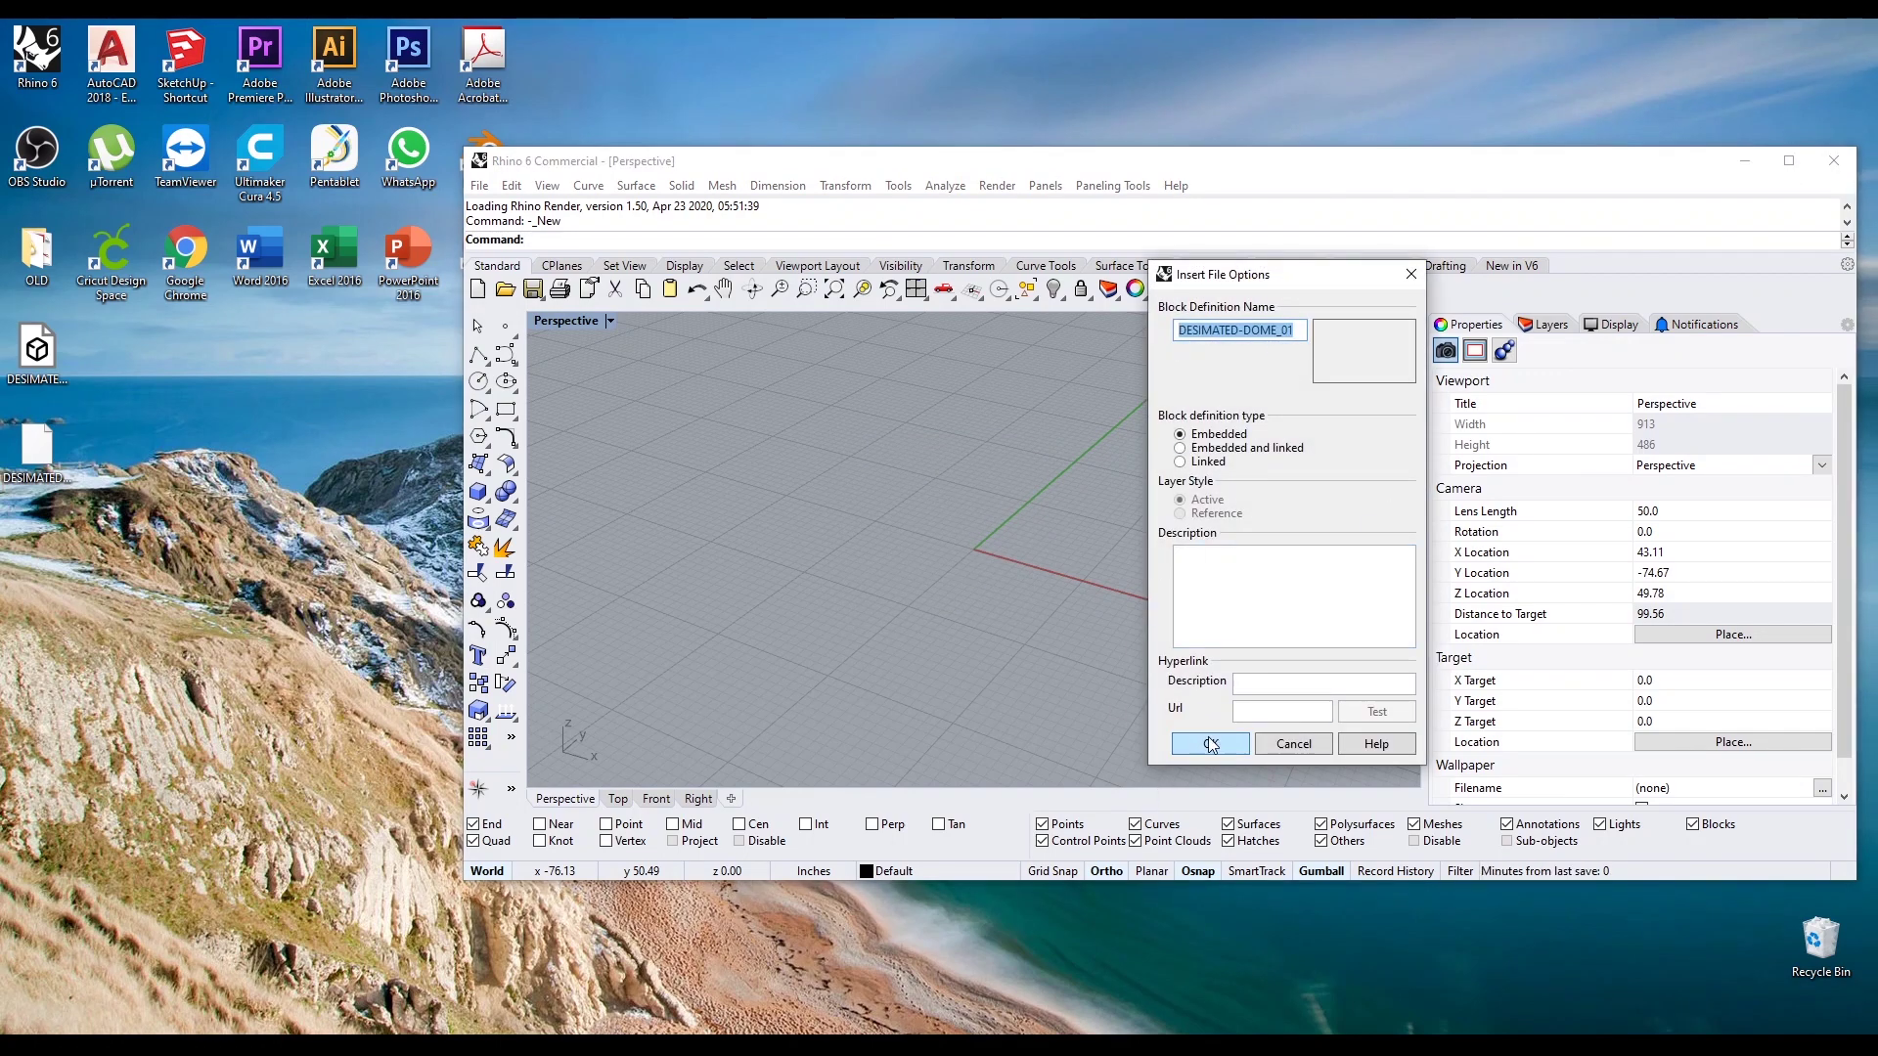
left_click(1211, 745)
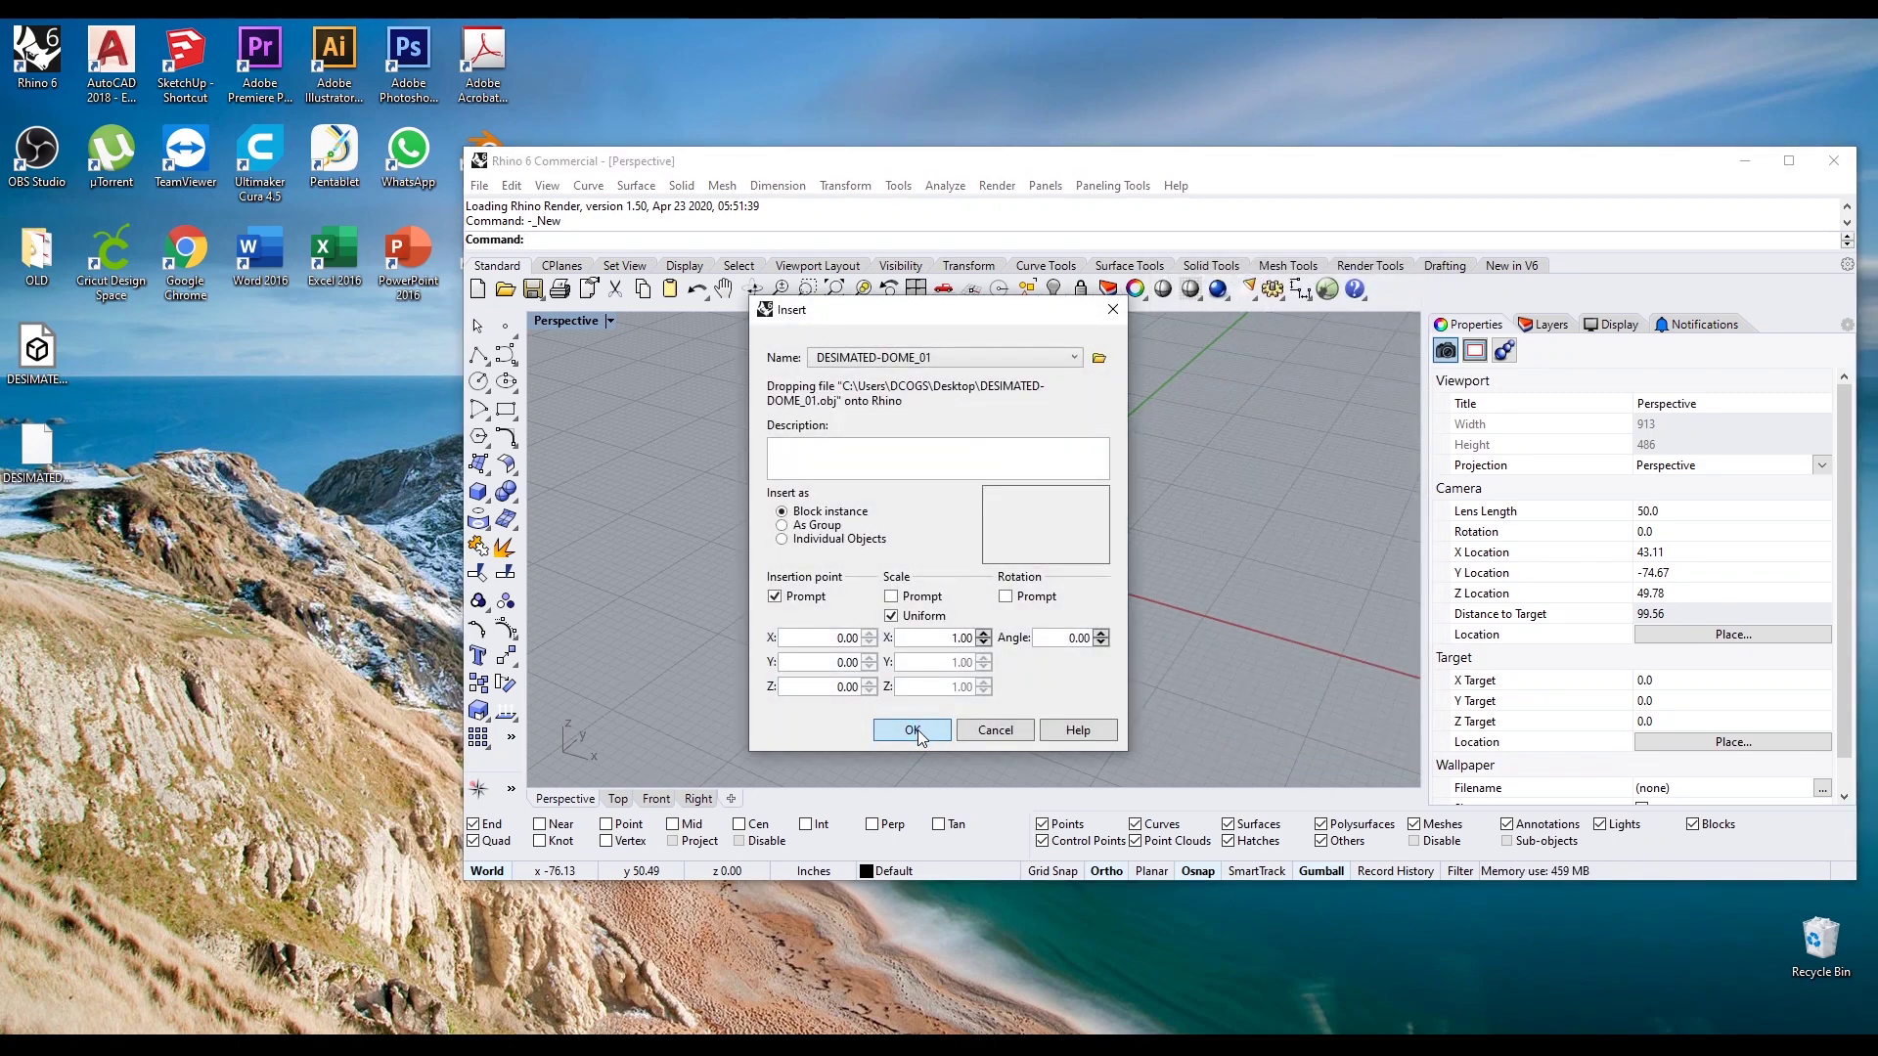
left_click(917, 735)
left_click(1069, 631)
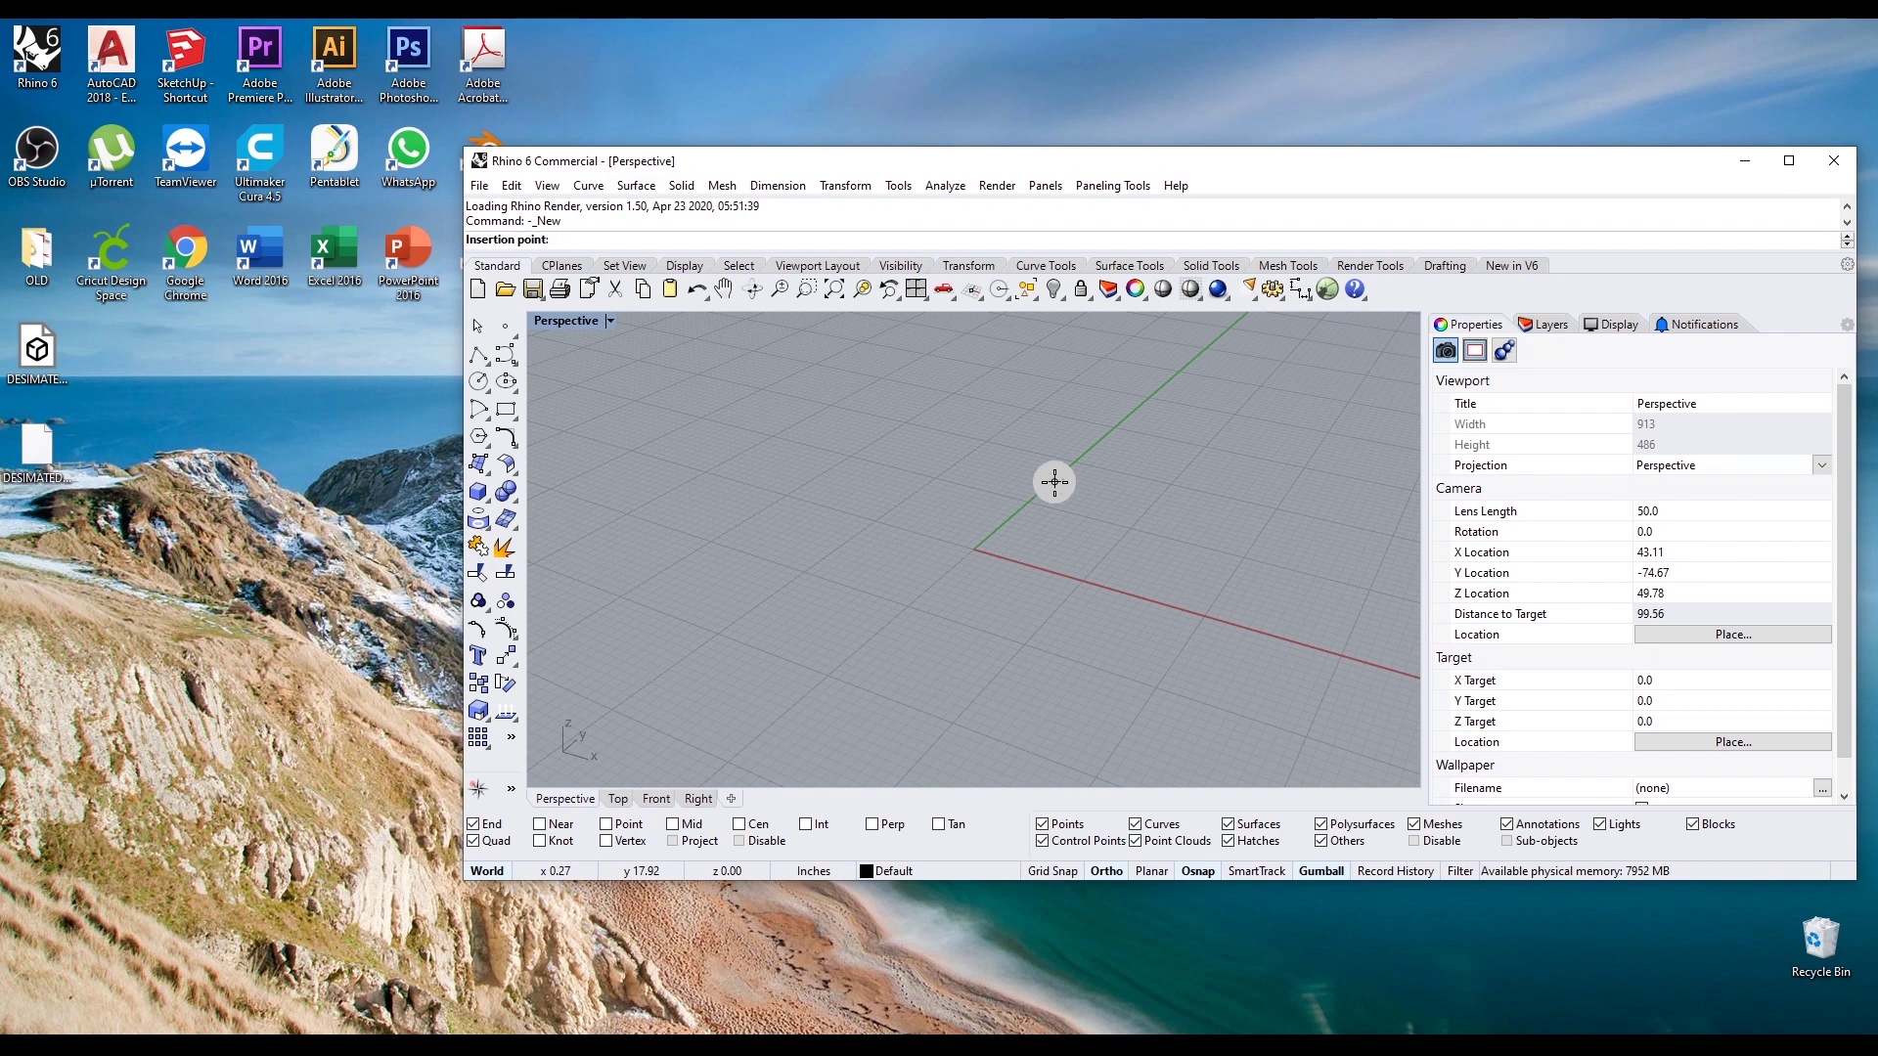
type("0")
key("Return")
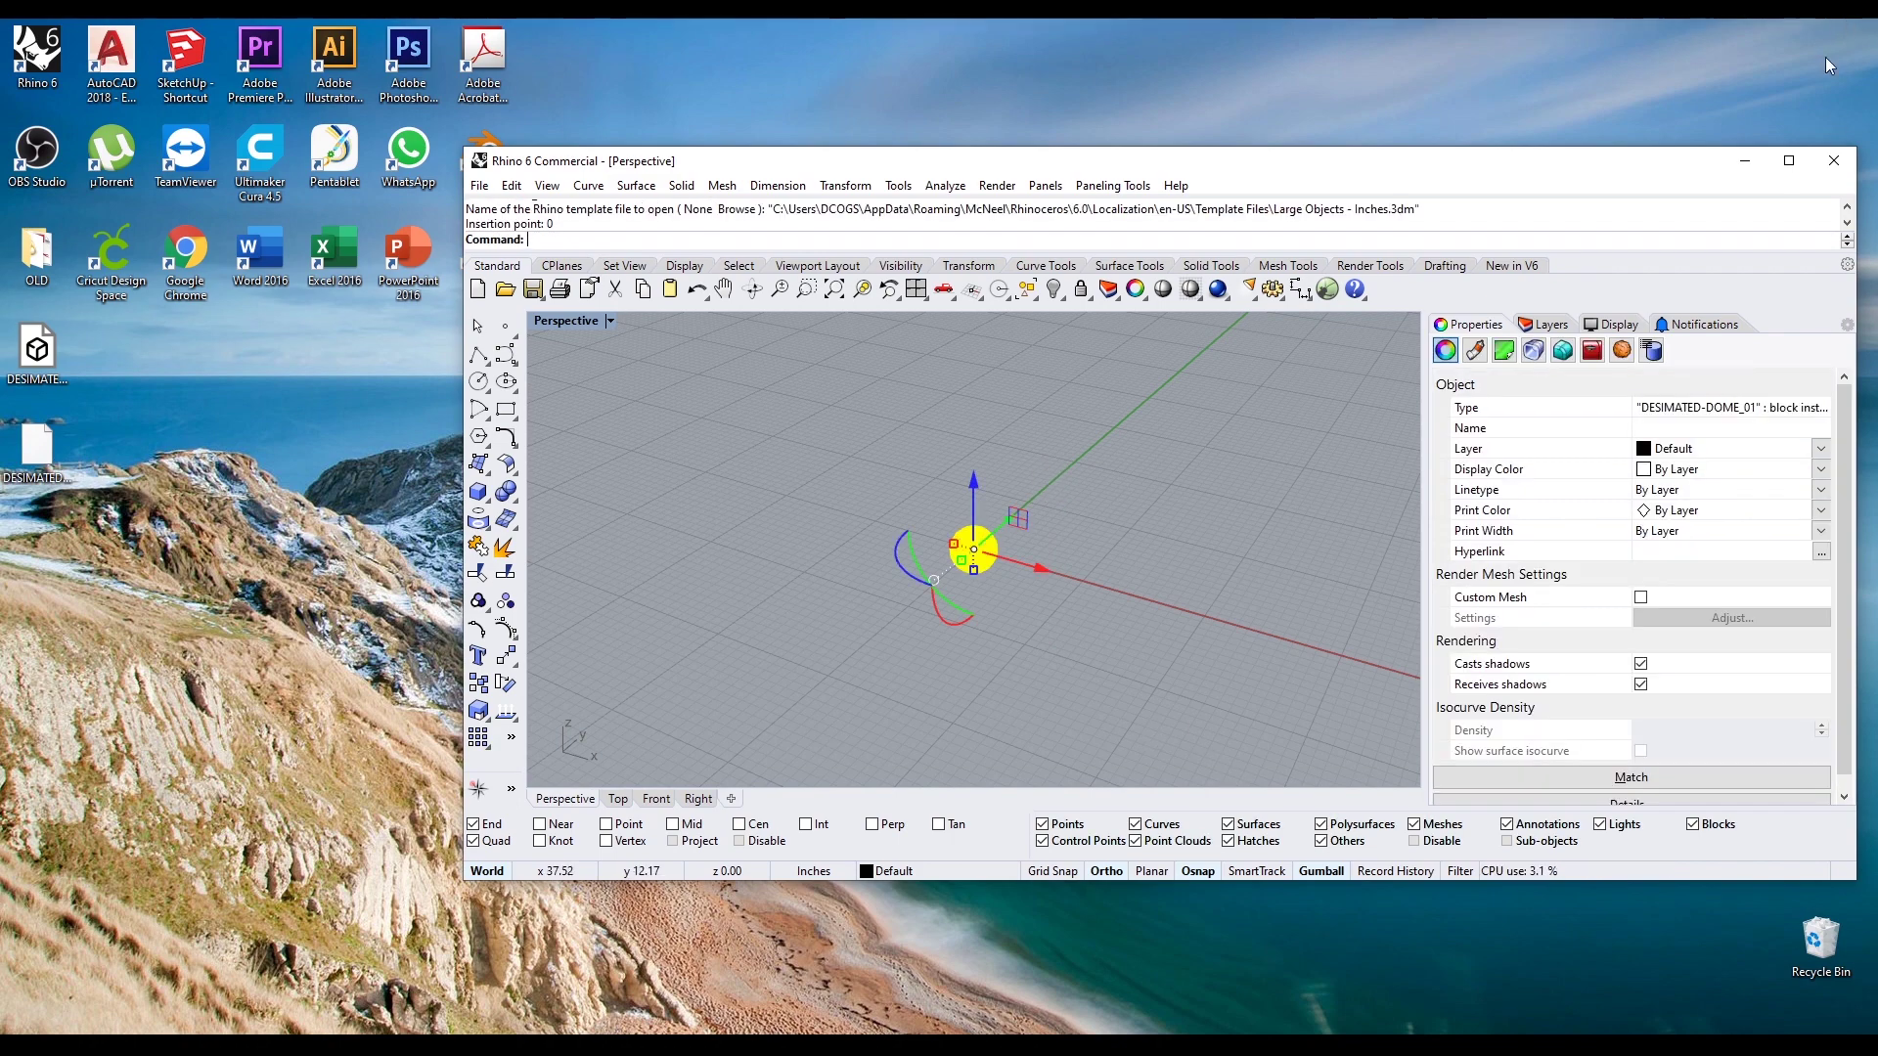
left_click(1789, 161)
Scale the dome block from the origin, using its edge along the X axis as first reference and 30' as second
right_click_drag(667, 579, 777, 572)
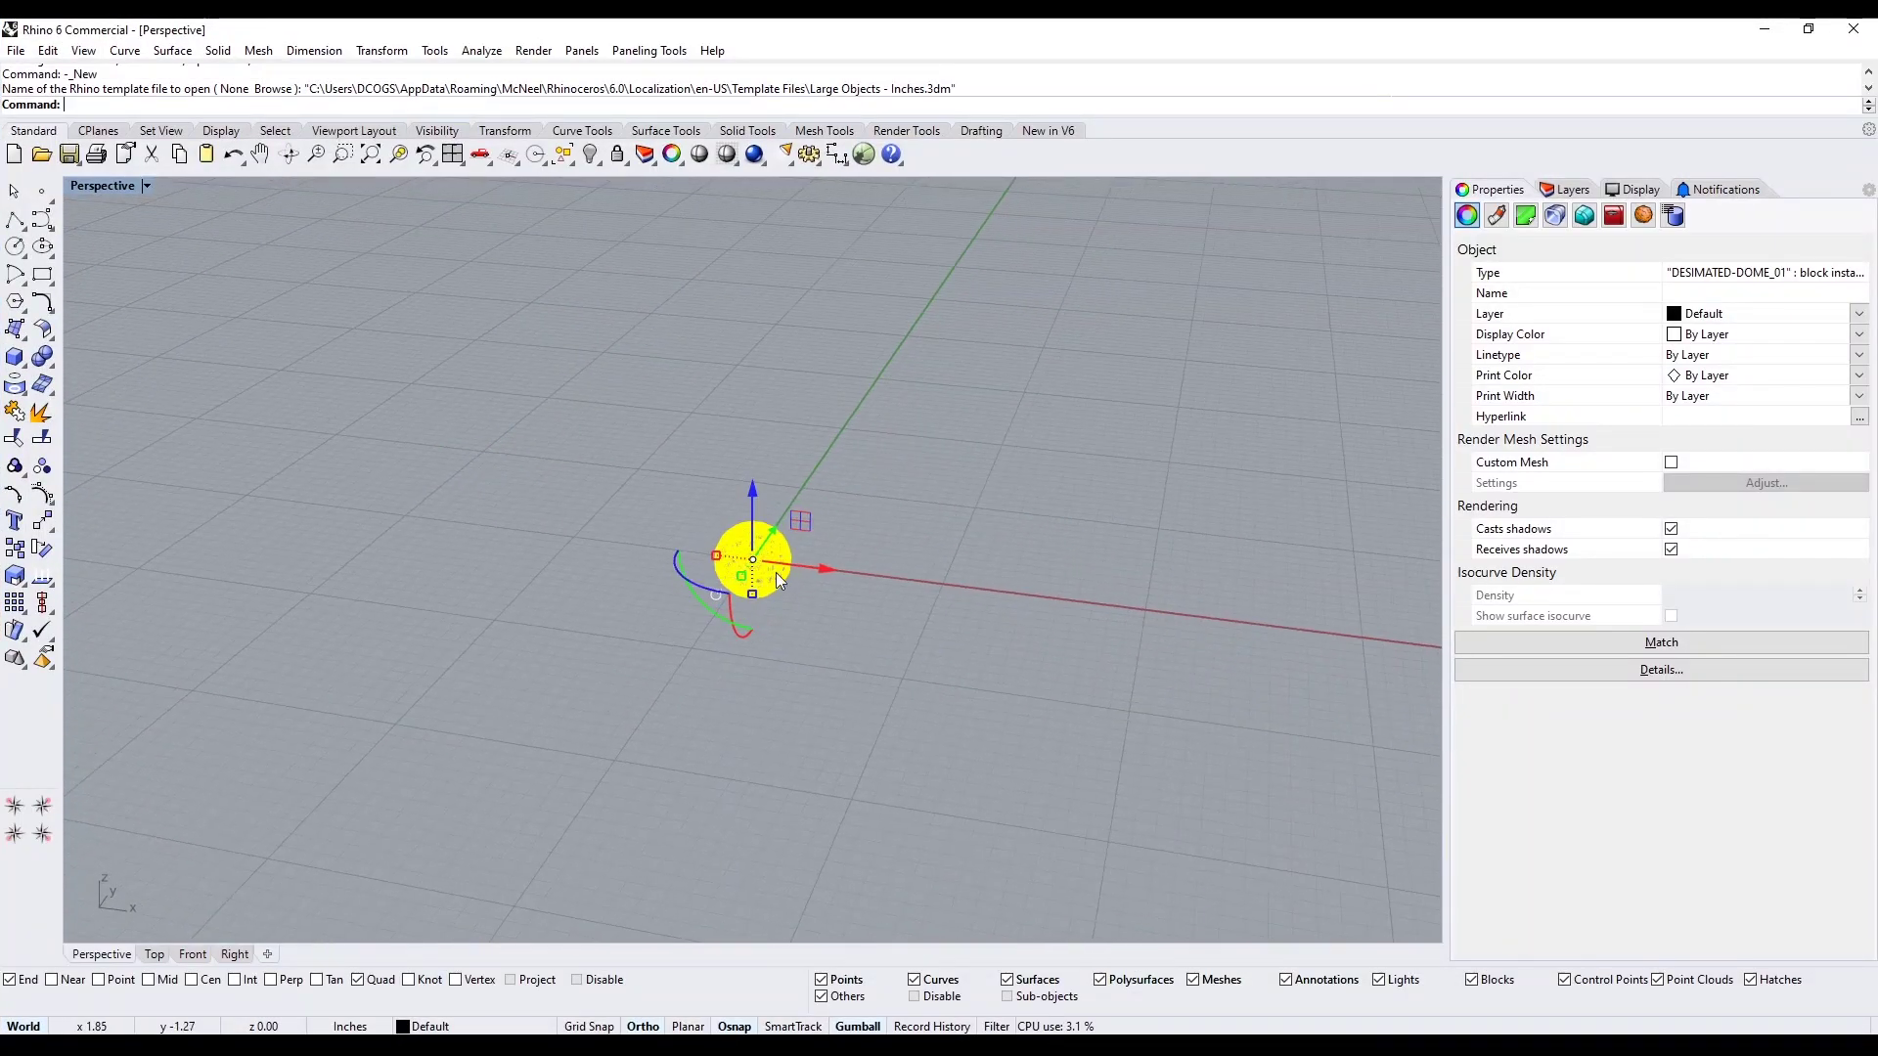
scroll(777, 582, "up", 10)
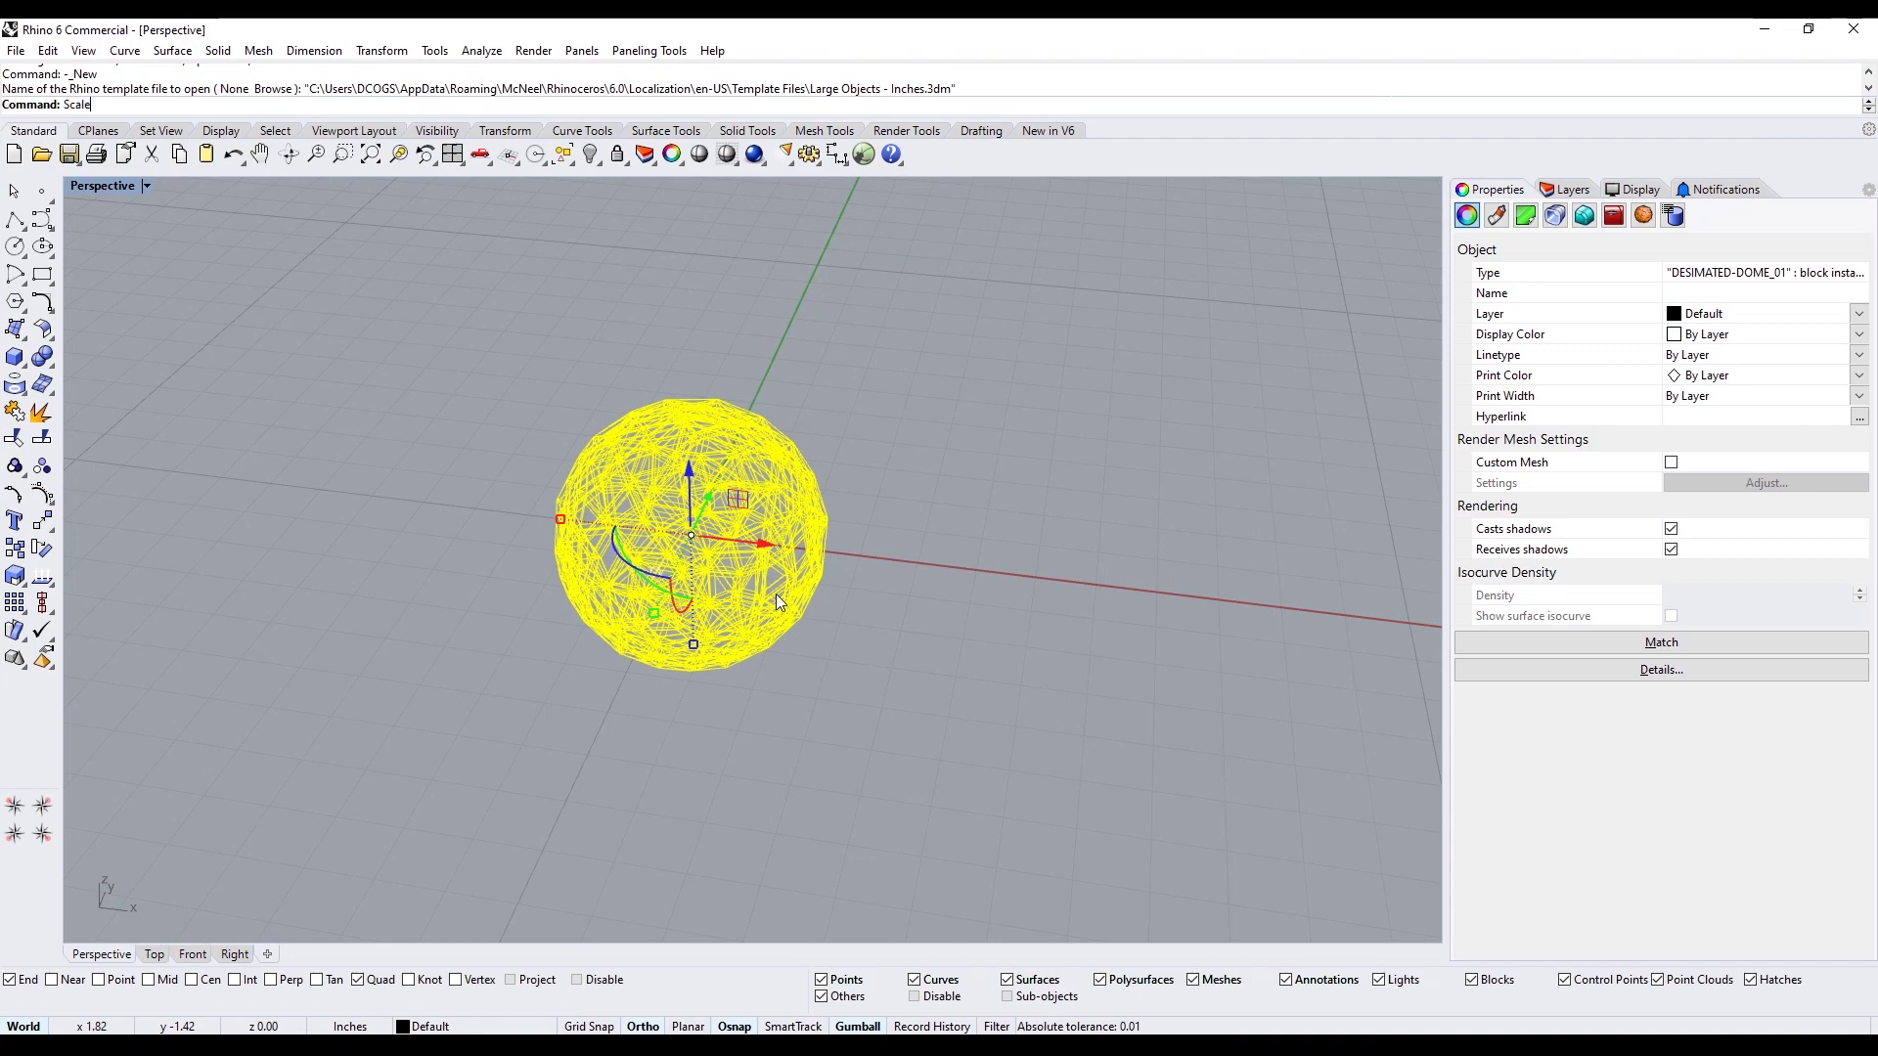
key("Return")
key("Return")
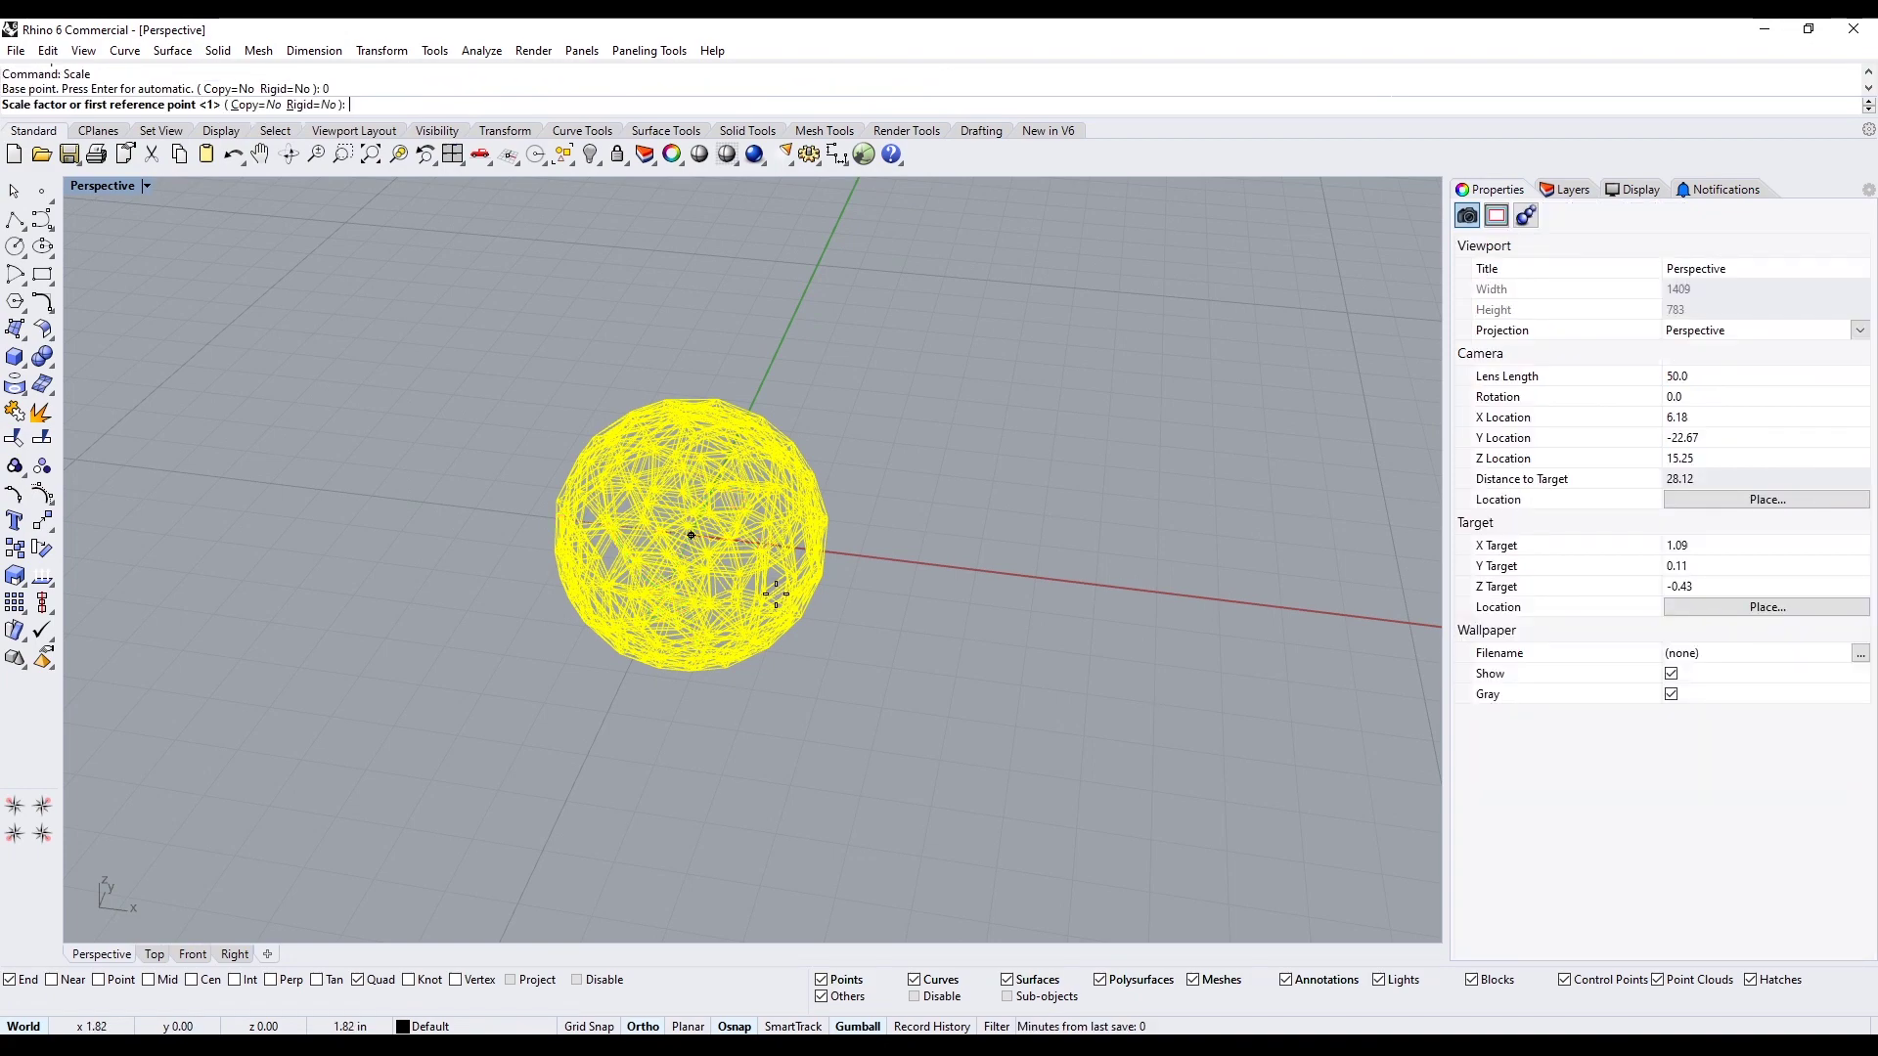
scroll(841, 577, "up", 2)
left_click(838, 546)
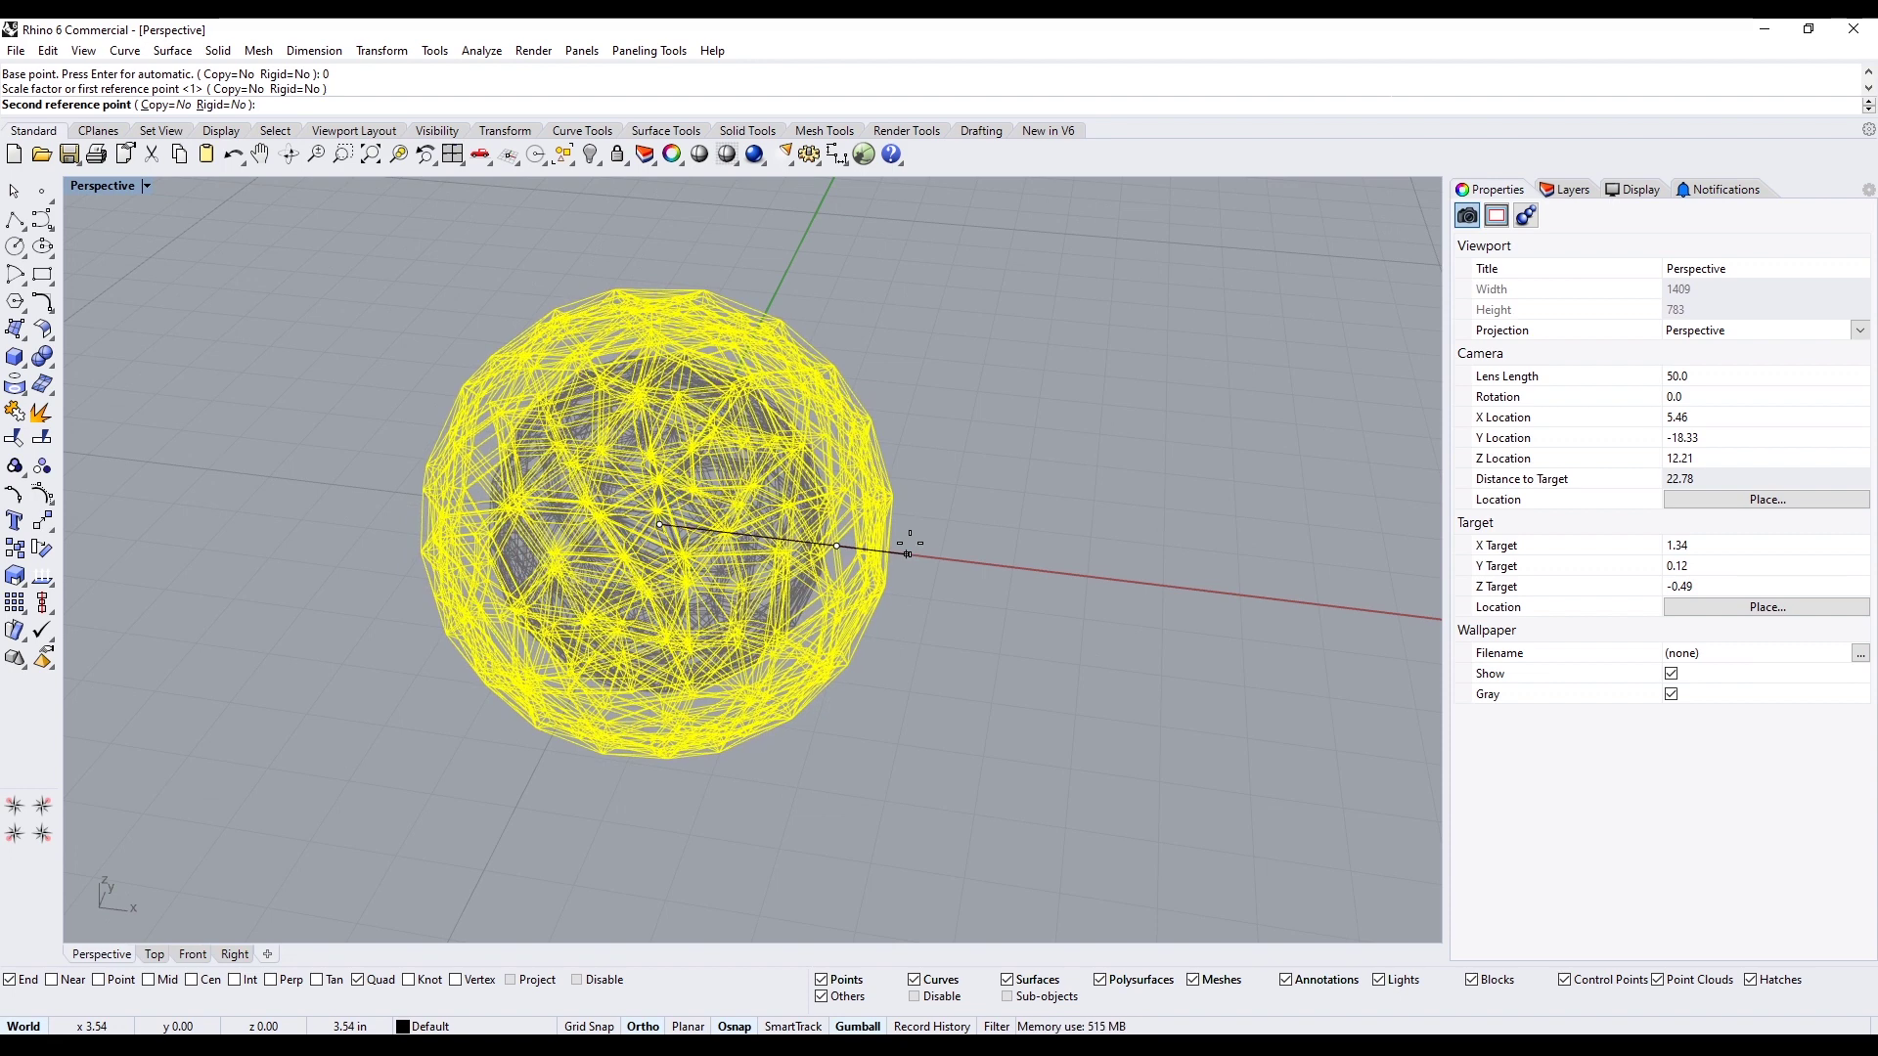
type("30'")
key("Return")
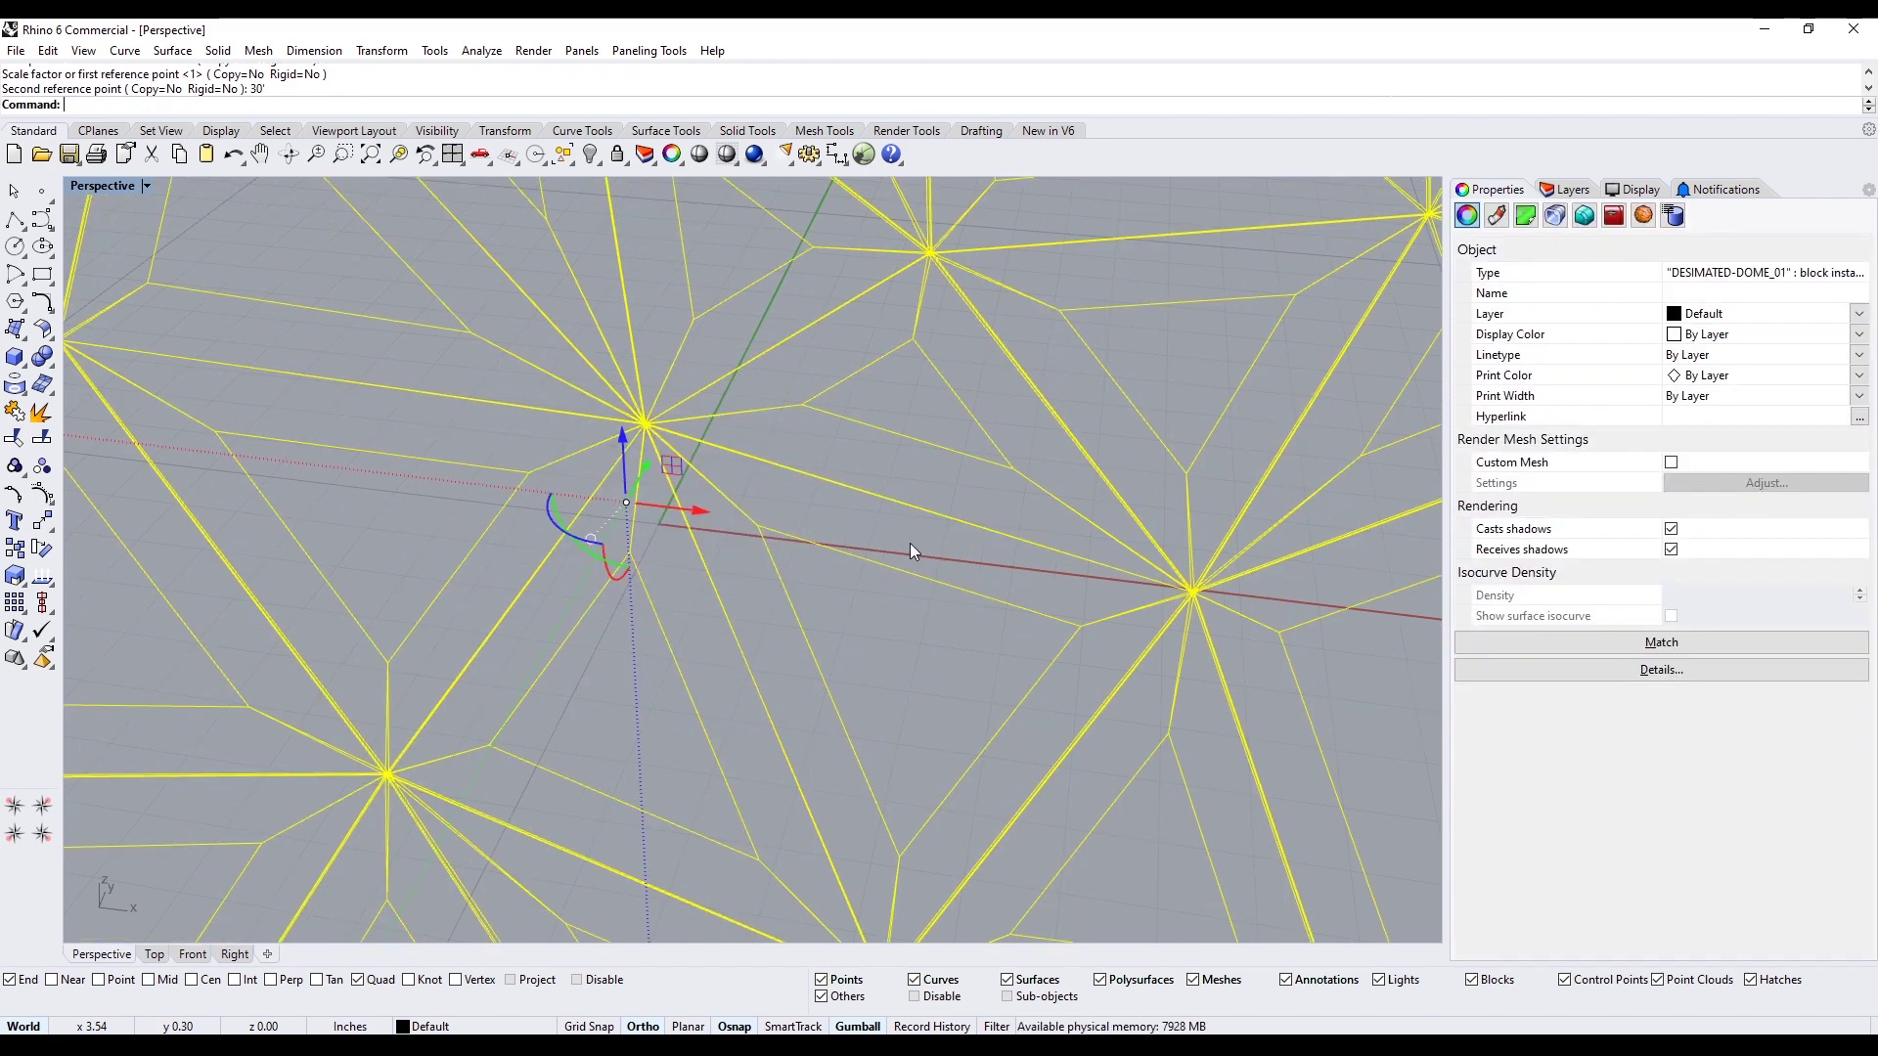
Zoom to the model's extents and set the Perspective viewport to Shaded display
key("Escape")
type("ze")
key("Return")
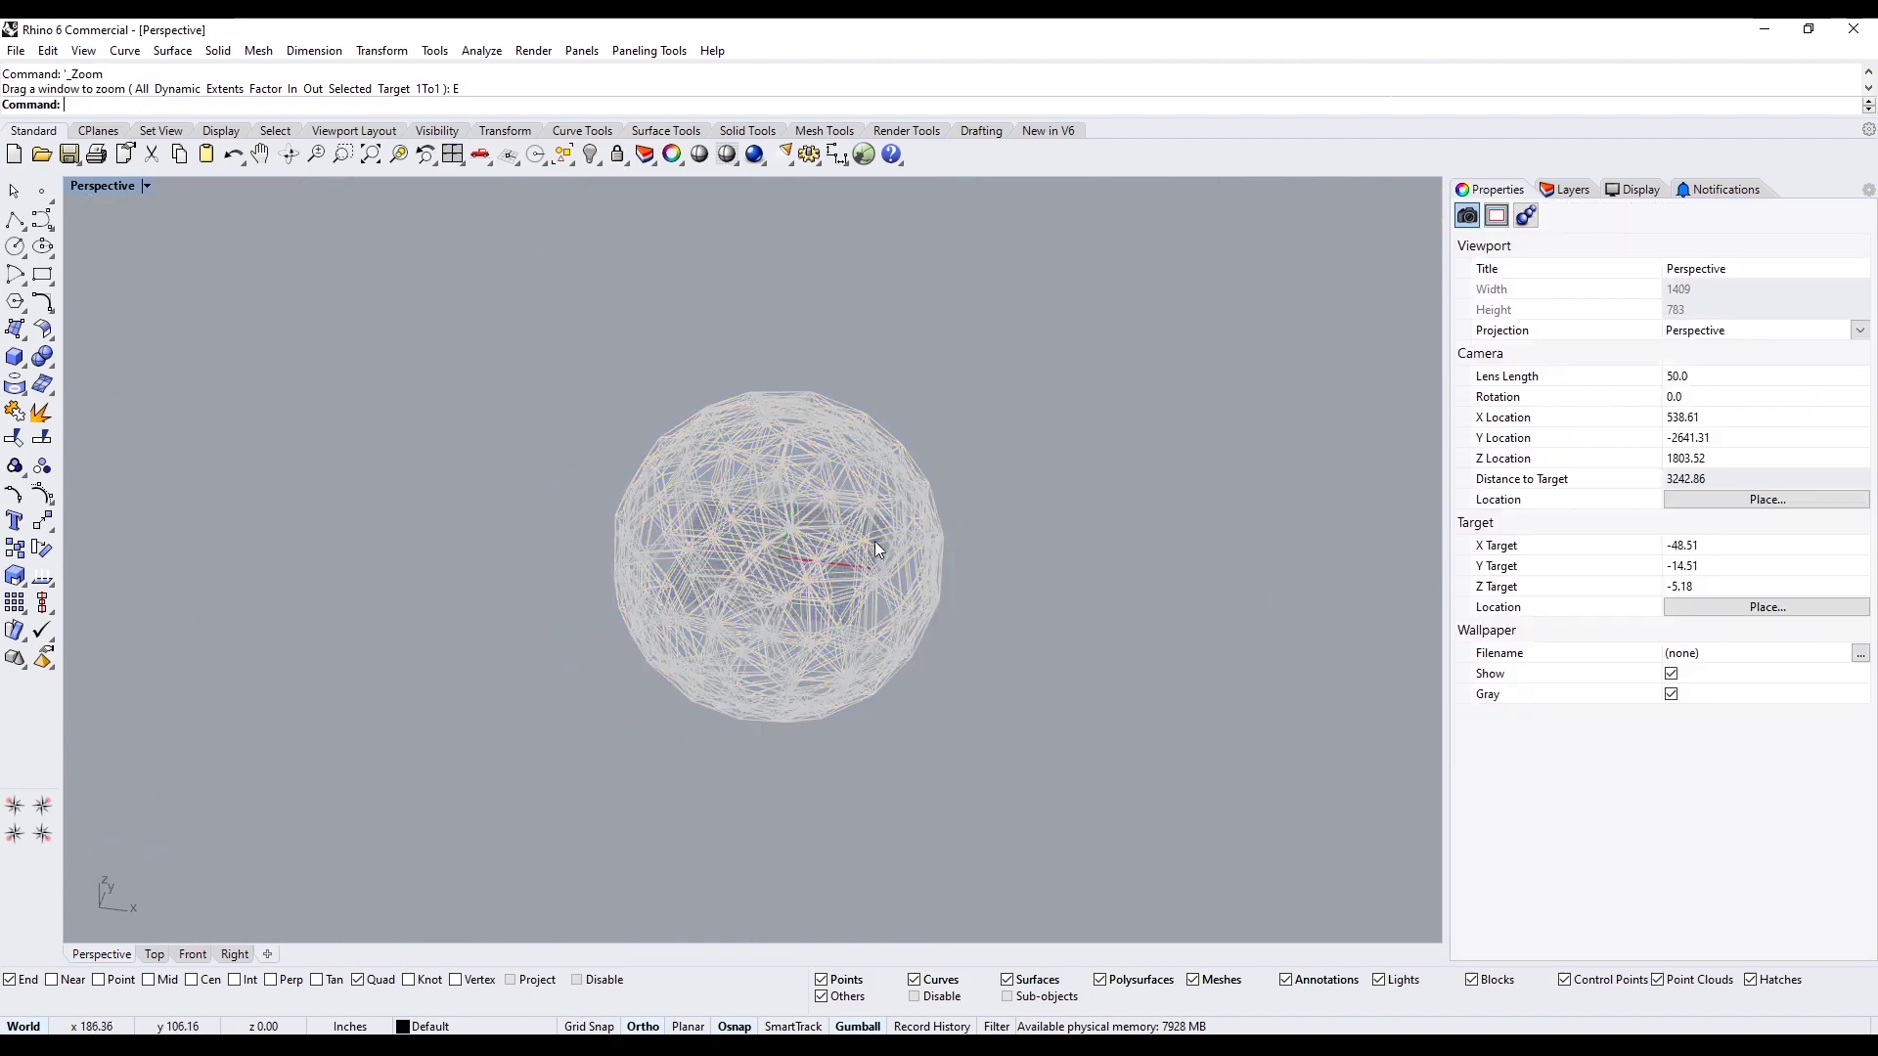
left_click(93, 186)
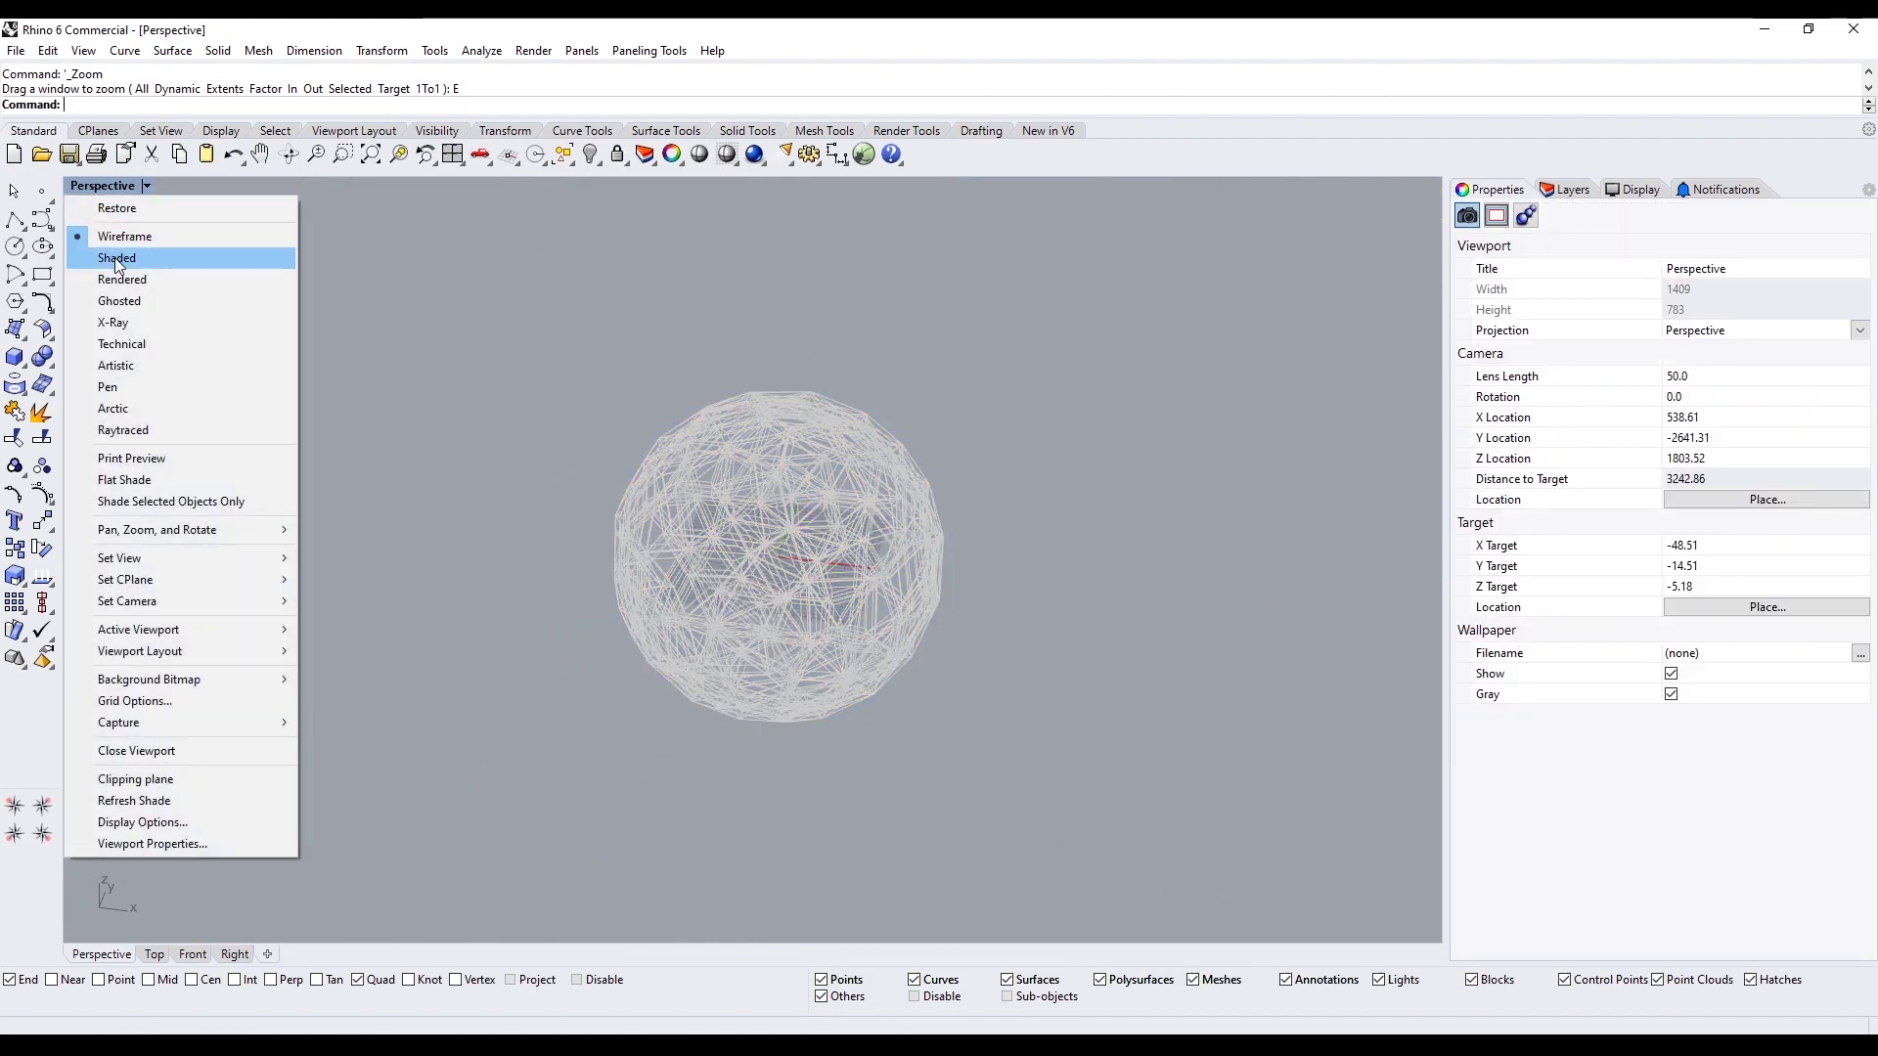
left_click(116, 258)
scroll(733, 514, "up", 4)
Examine the dome from several sides, selecting different facets to check whether they are separate objects
left_click(851, 560)
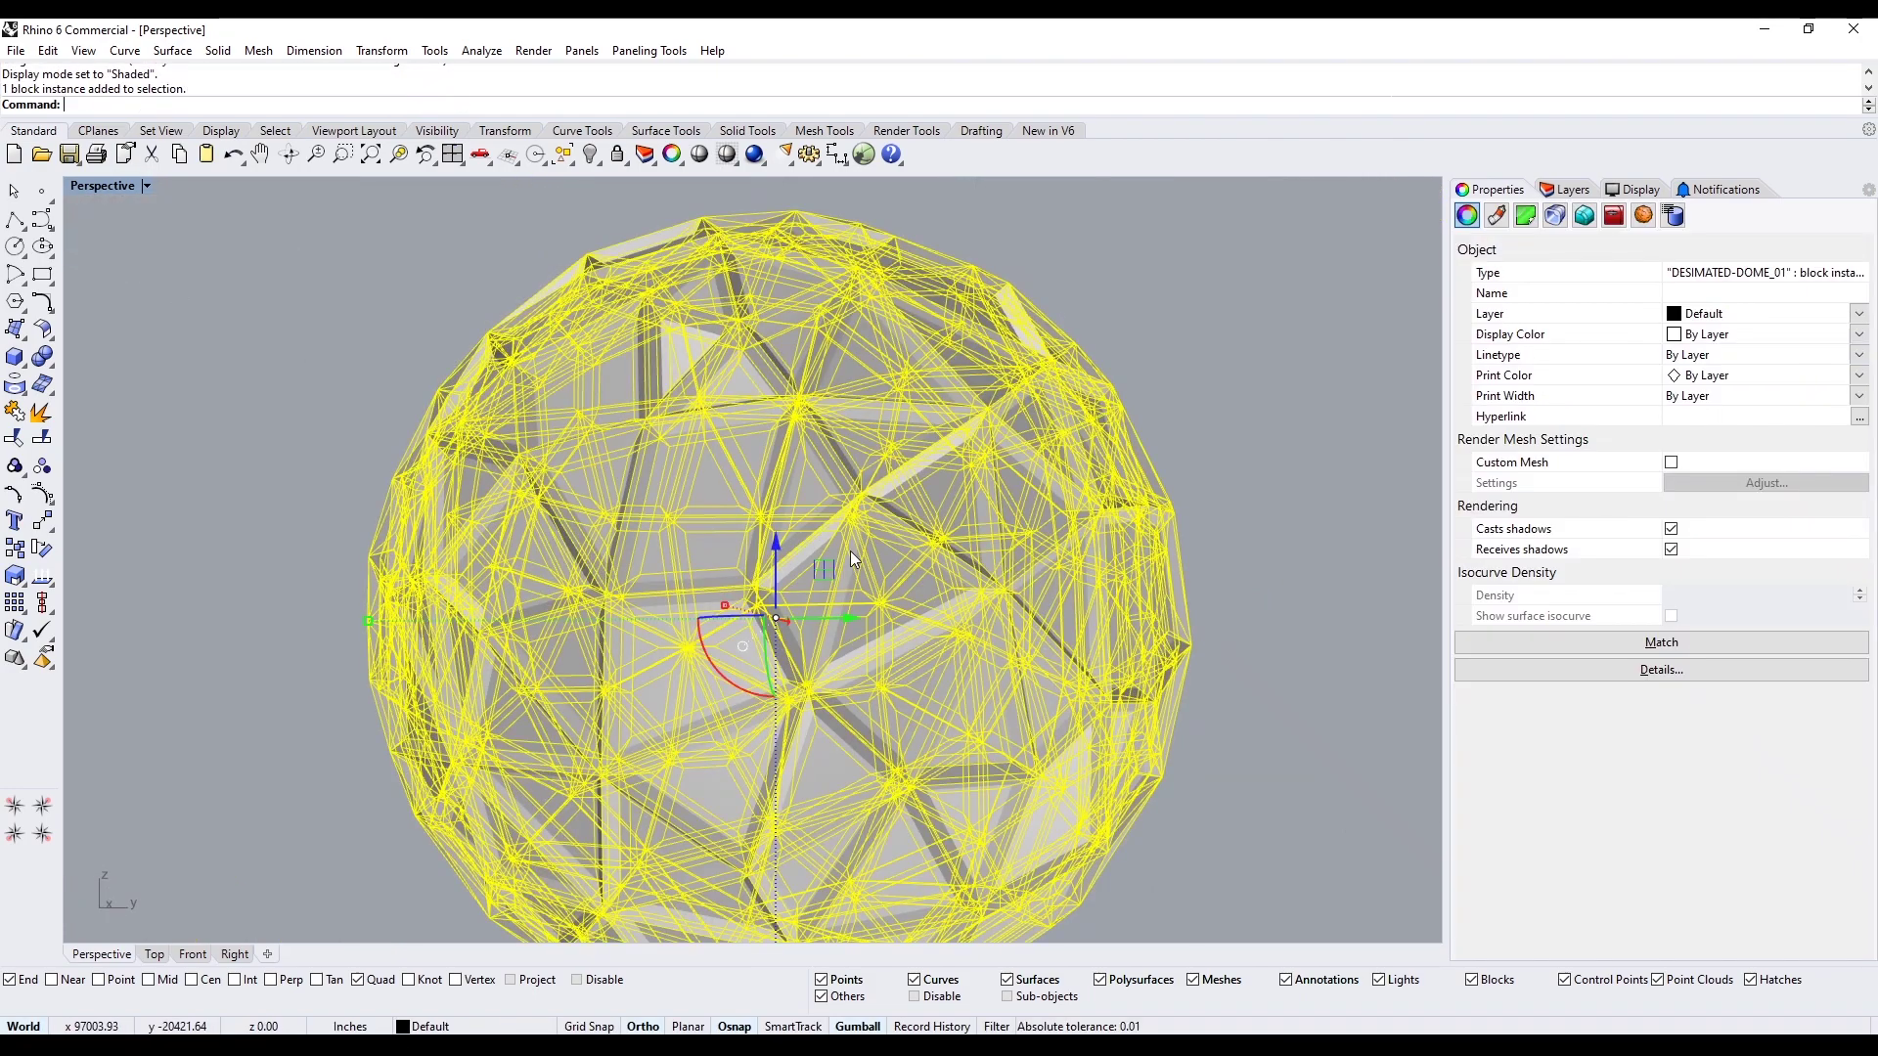
right_click_drag(850, 552, 618, 633)
key("Escape")
scroll(504, 597, "up", 4)
left_click(442, 579)
scroll(442, 579, "down", 4)
key("Escape")
left_click(502, 650)
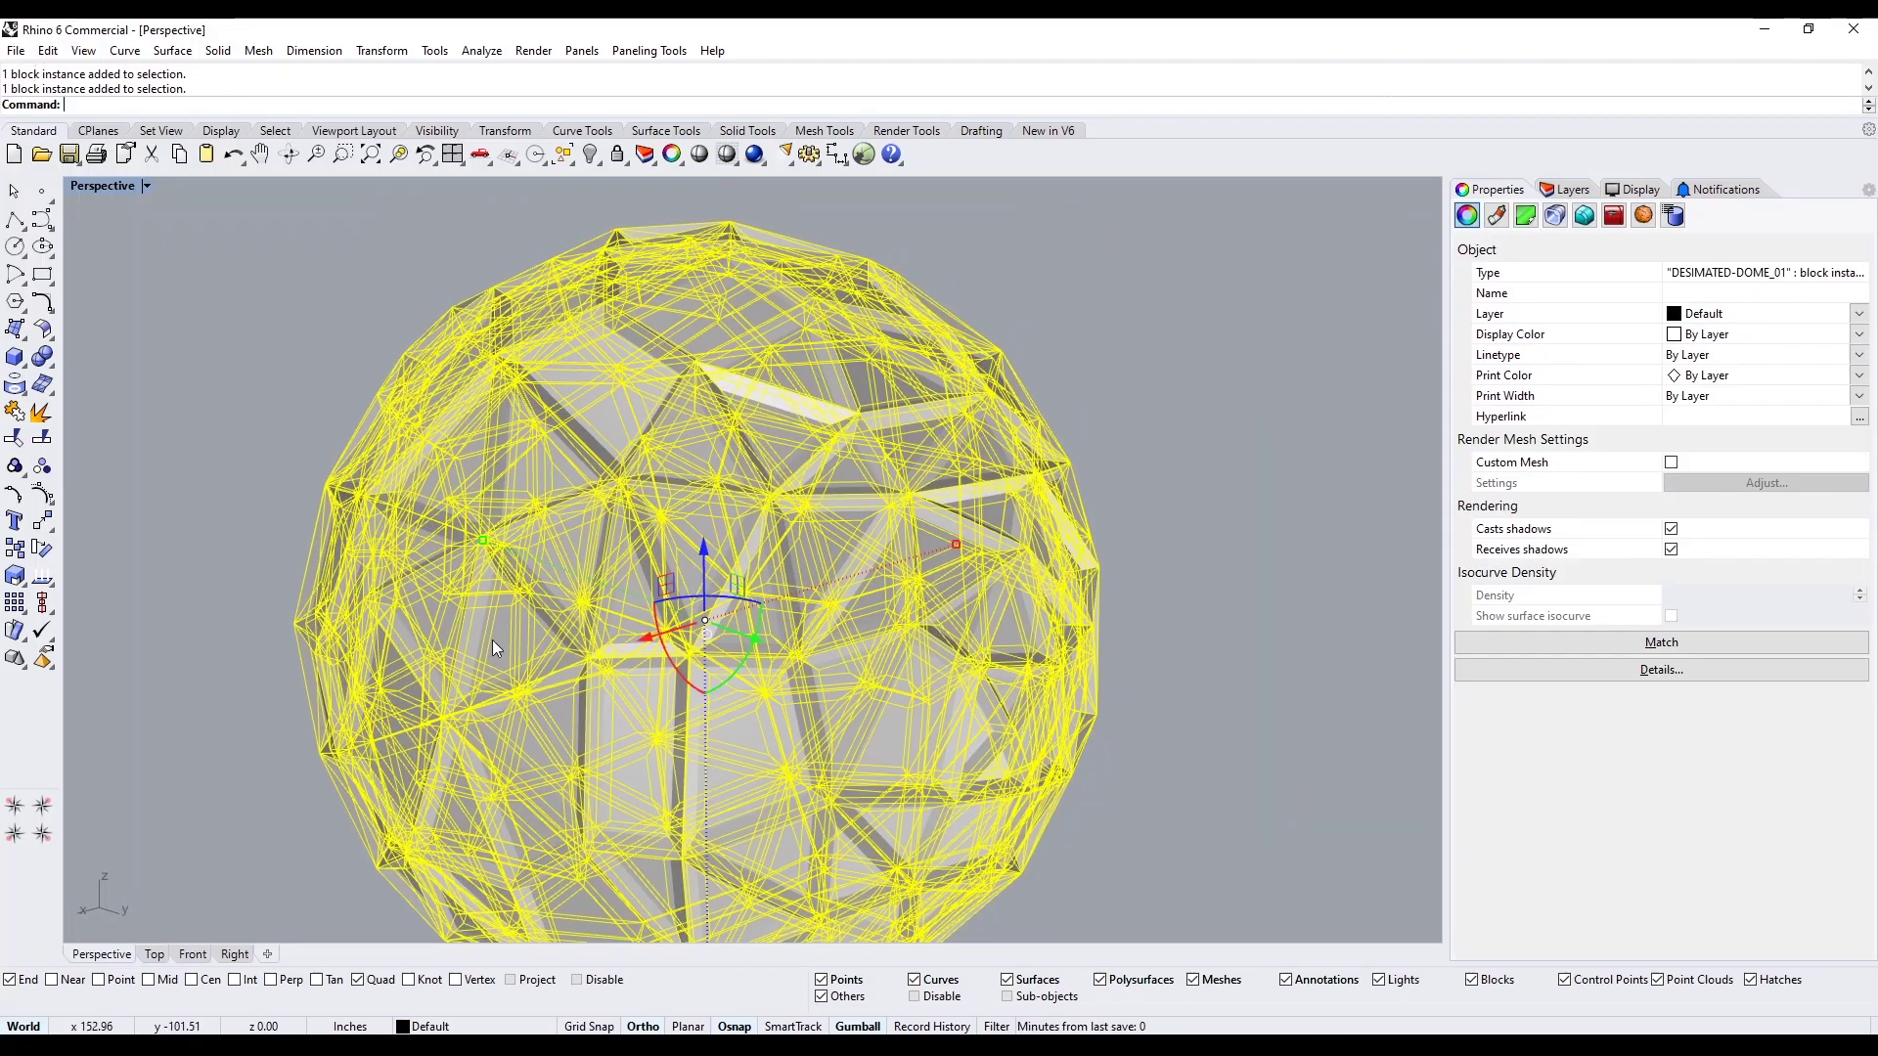
key("Escape")
left_click(521, 639)
key("Escape")
Convert the dome block instance to its mesh geometry with ExplodeBlock
left_click(496, 648)
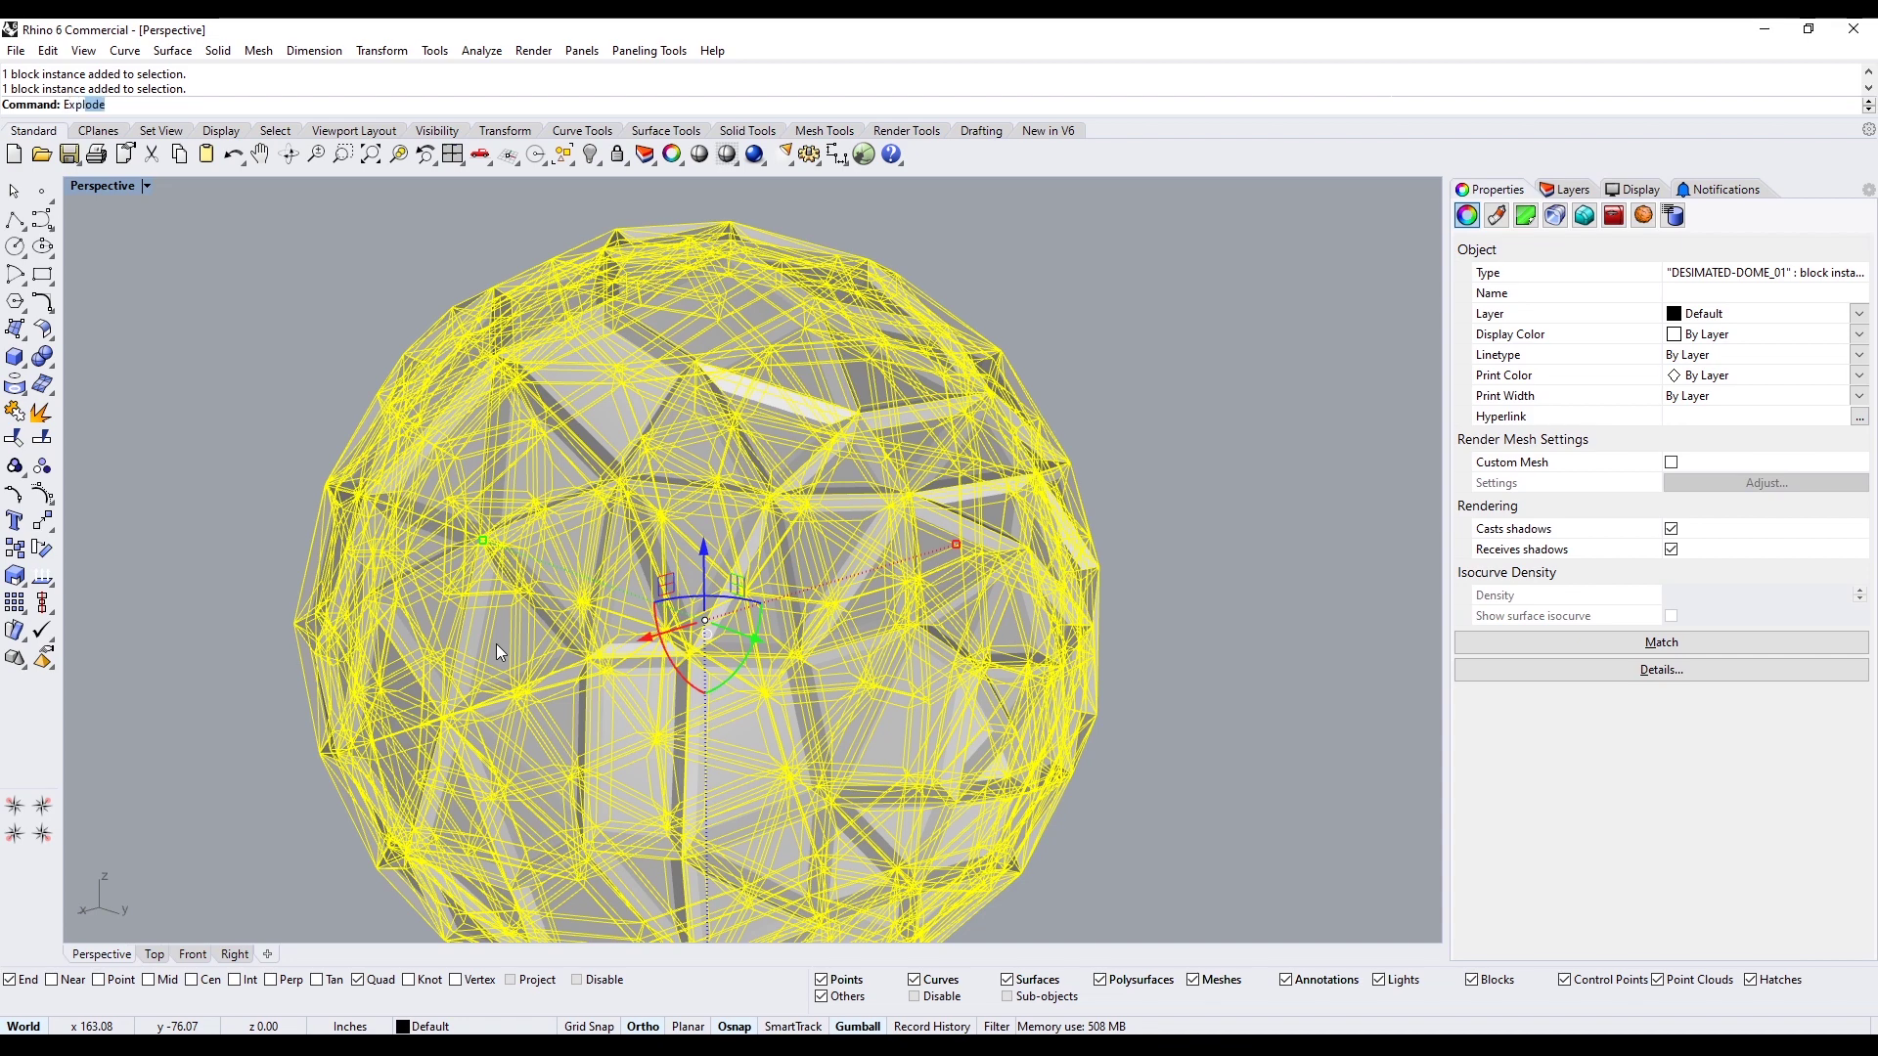
type("odeBlock")
key("Return")
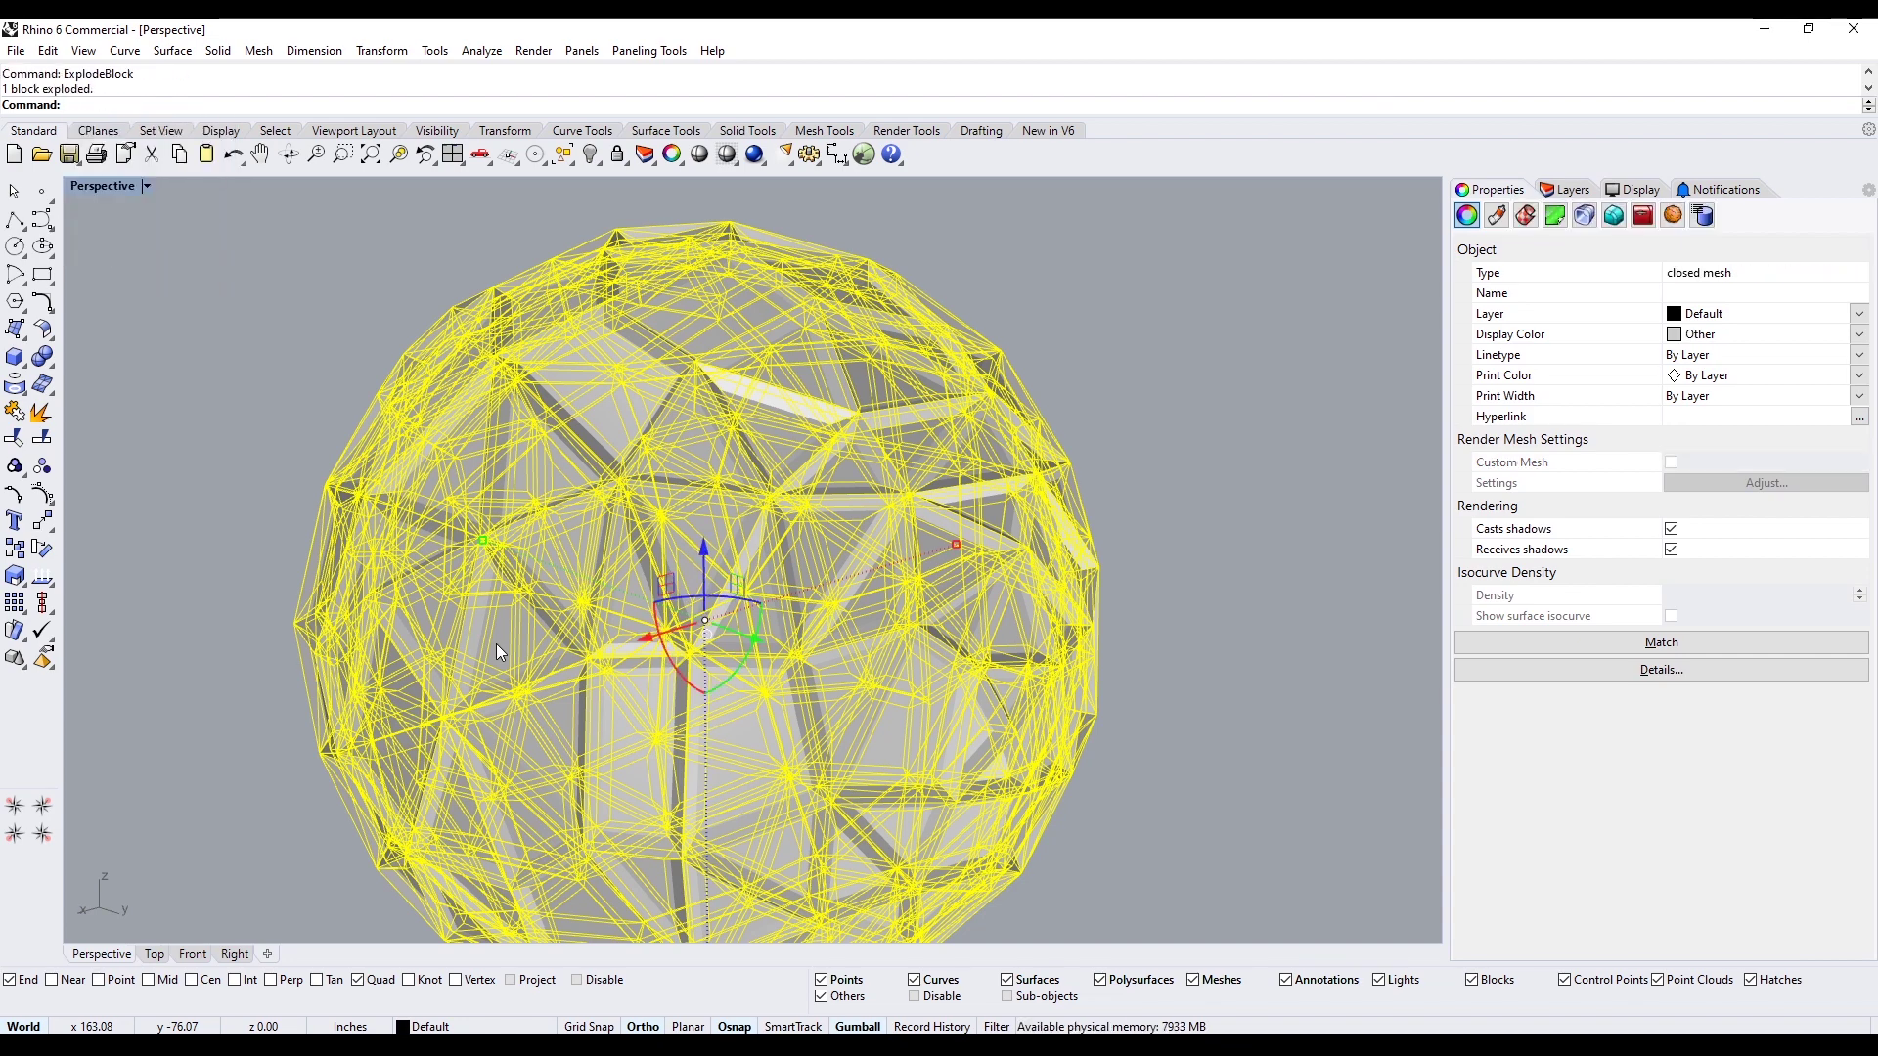
key("Escape")
Hide the dome mesh as a test and undo the hiding
left_click(645, 618)
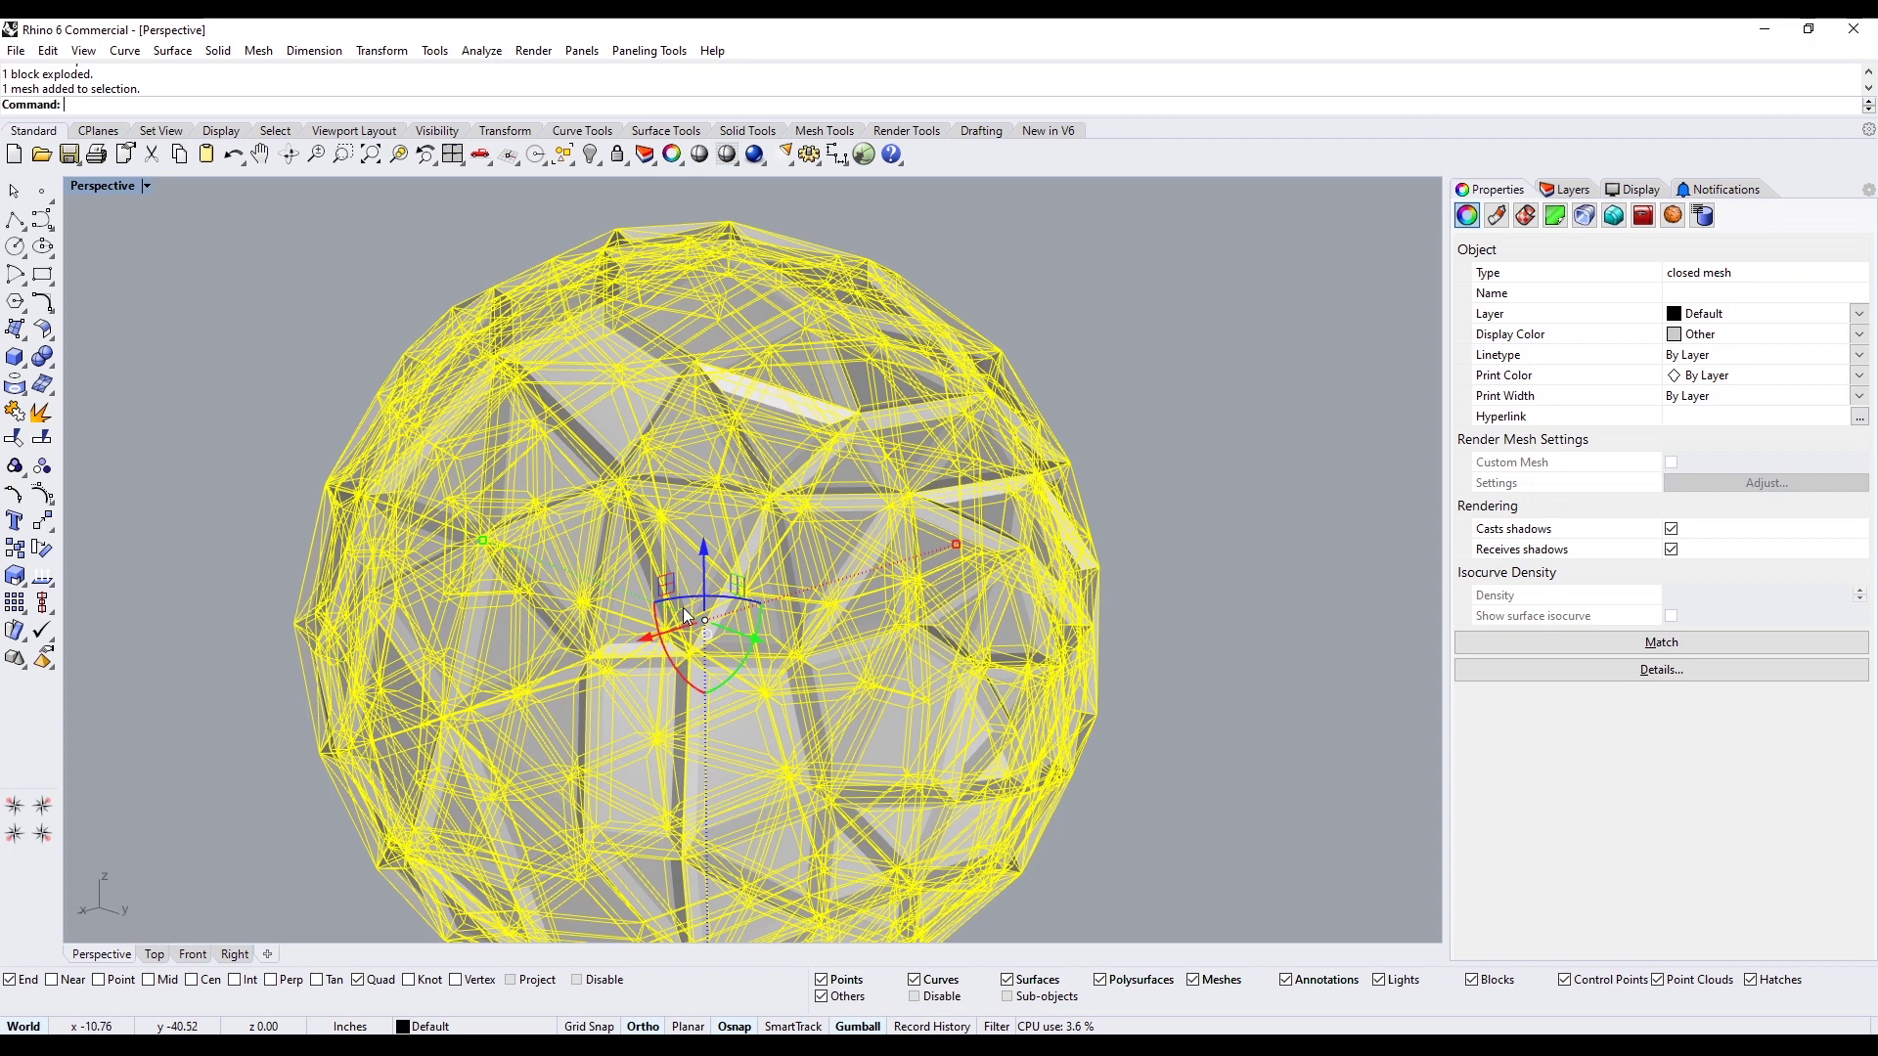
key("ctrl+h")
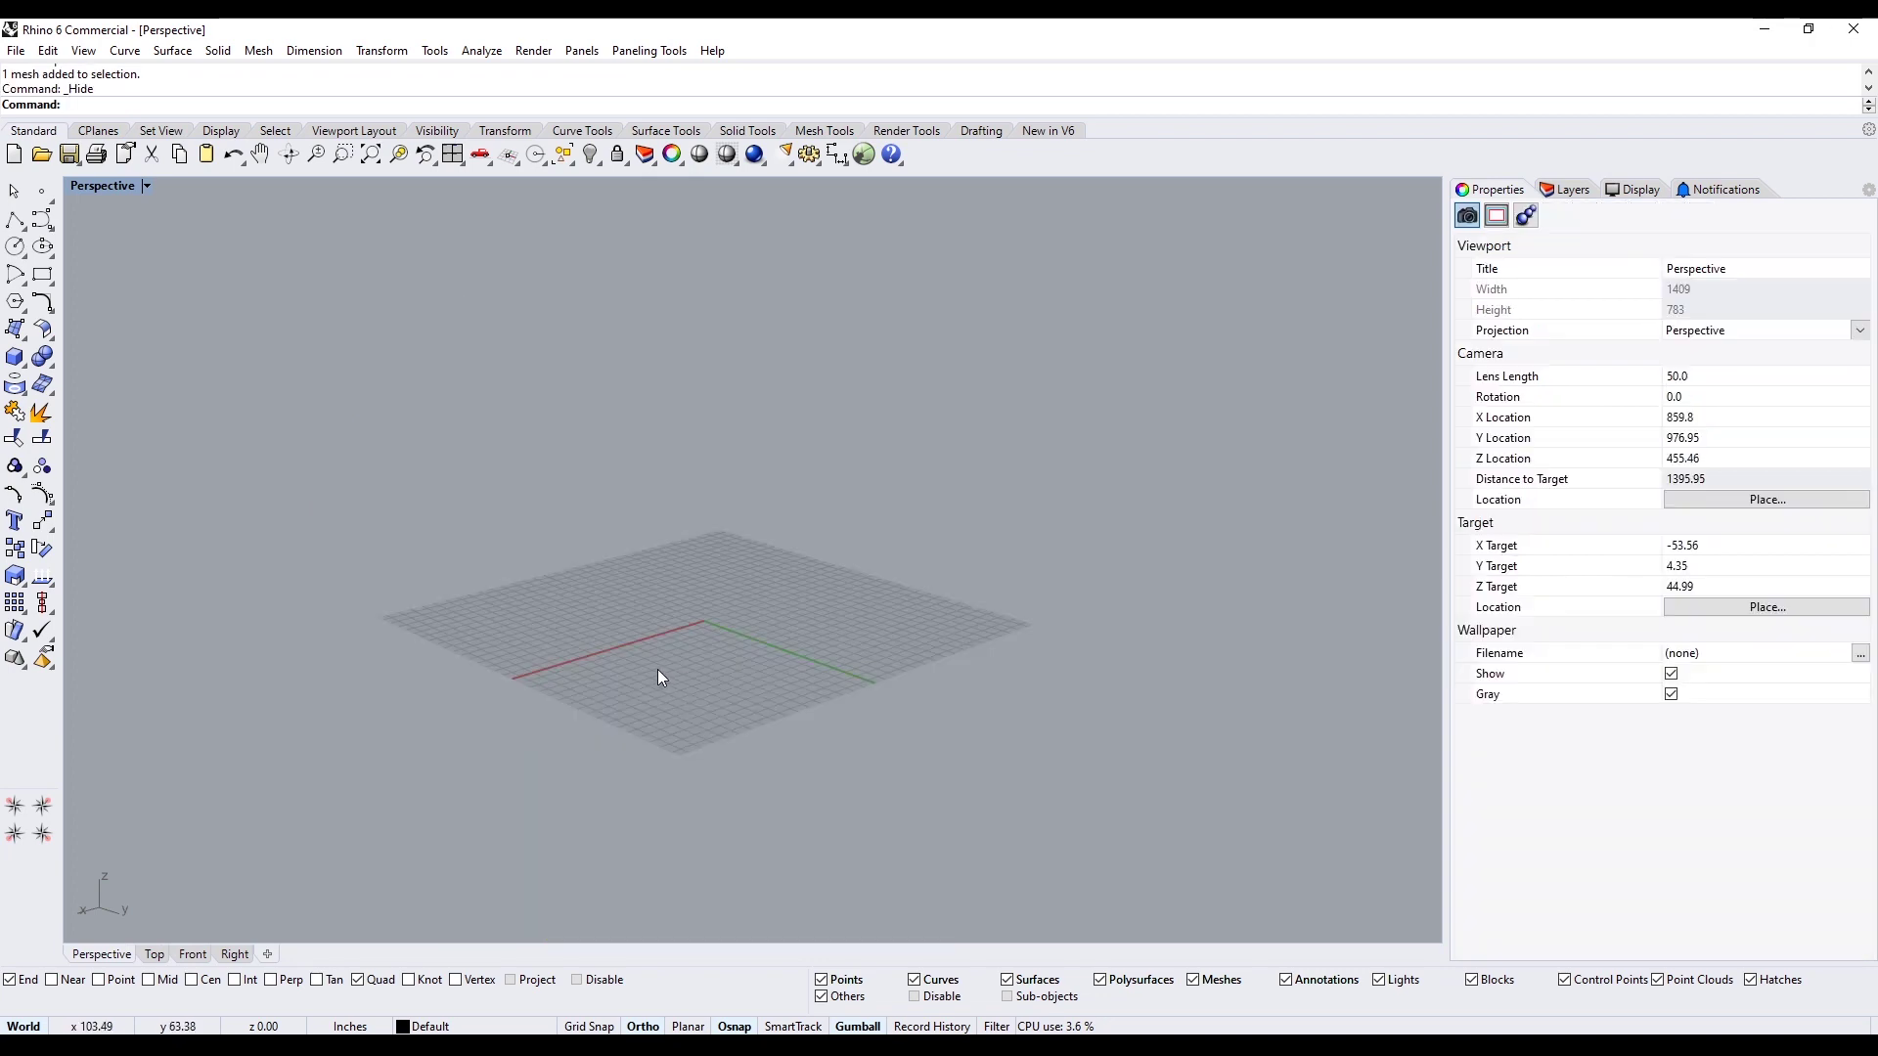
key("ctrl+z")
Try to ungroup the dome mesh with the Ungroup command
left_click(553, 570)
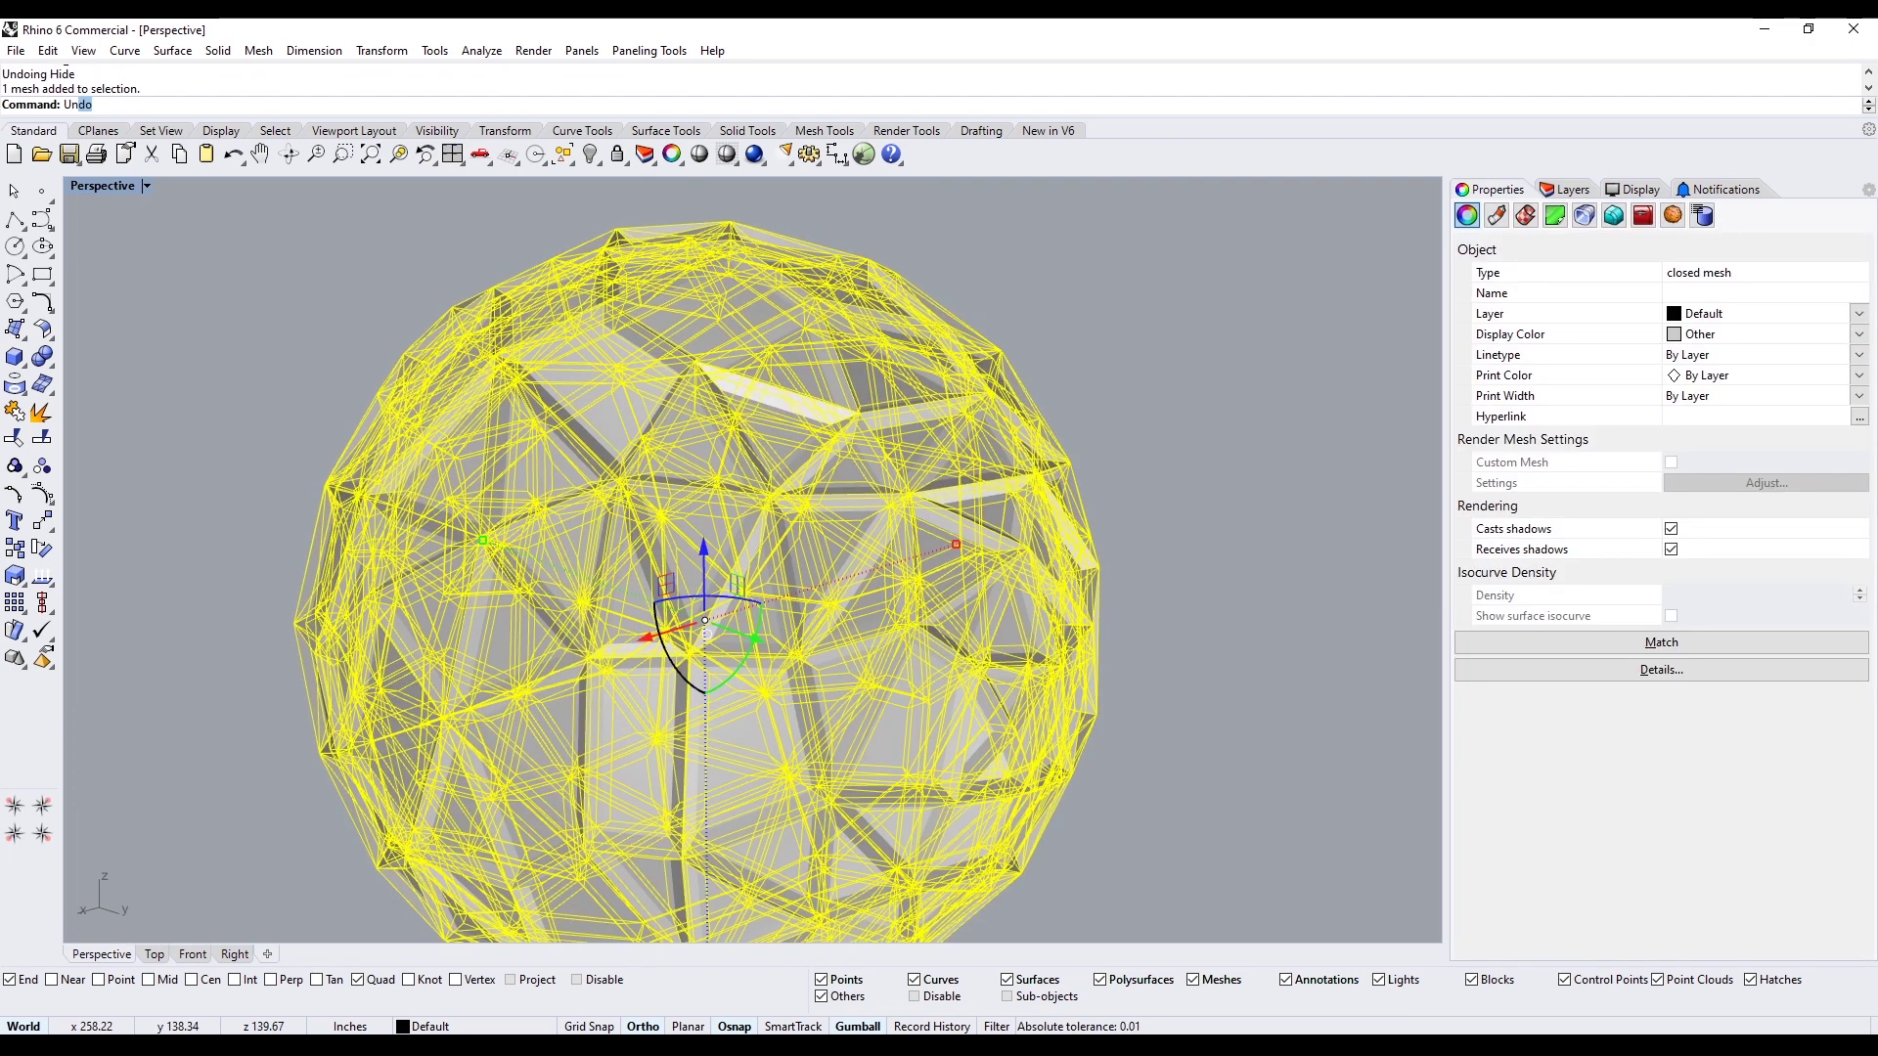
type("group")
key("Return")
key("Escape")
Delete the dome mesh to test for separate pieces, undo the deletion, and clear the selection
left_click(522, 491)
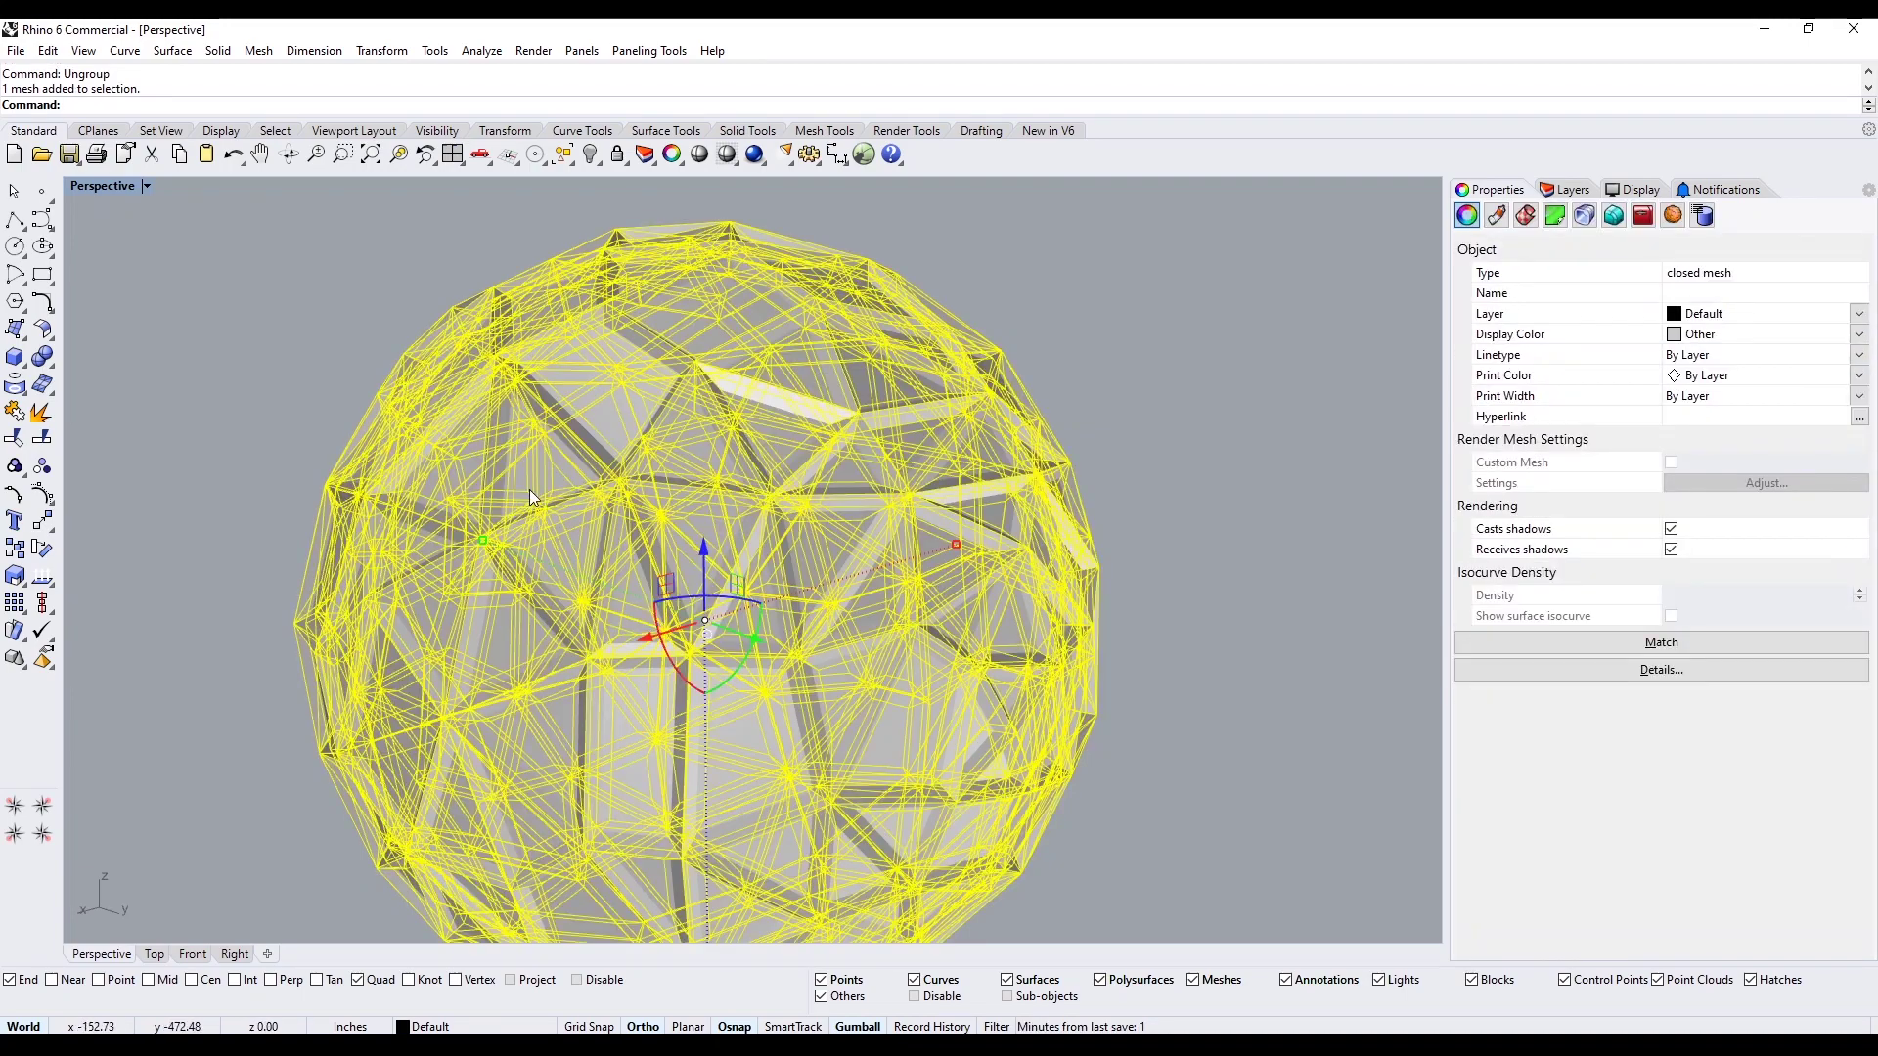
key("Delete")
key("ctrl+z")
key("Escape")
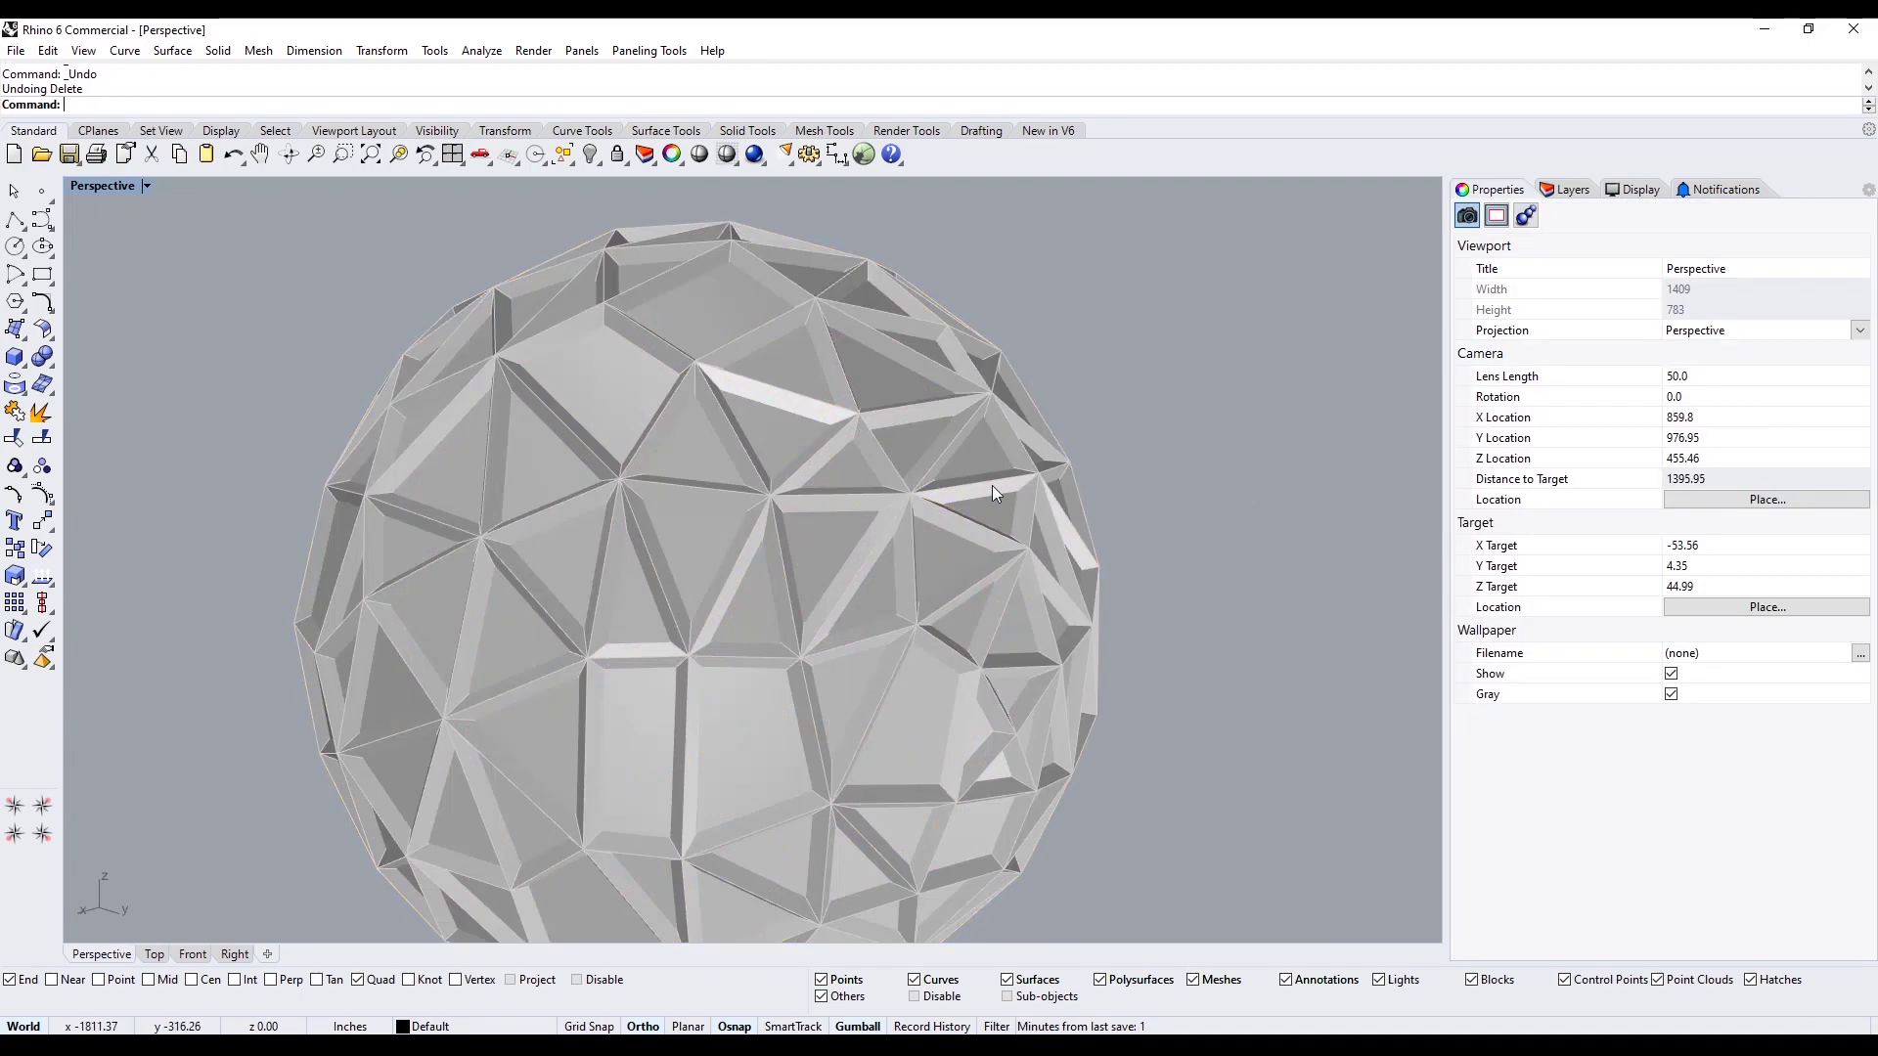
Examine the dome mesh's raised edges and recessed facets up close from several angles
scroll(733, 534, "up", 10)
scroll(730, 529, "down", 4)
scroll(727, 532, "up", 6)
right_click_drag(727, 533, 417, 702)
scroll(481, 689, "down", 7)
left_click(490, 660)
key("Escape")
scroll(448, 688, "down", 5)
Inspect the dome mesh's internal edges in Wireframe display mode and return the viewport to Shaded
left_click(94, 188)
left_click(80, 225)
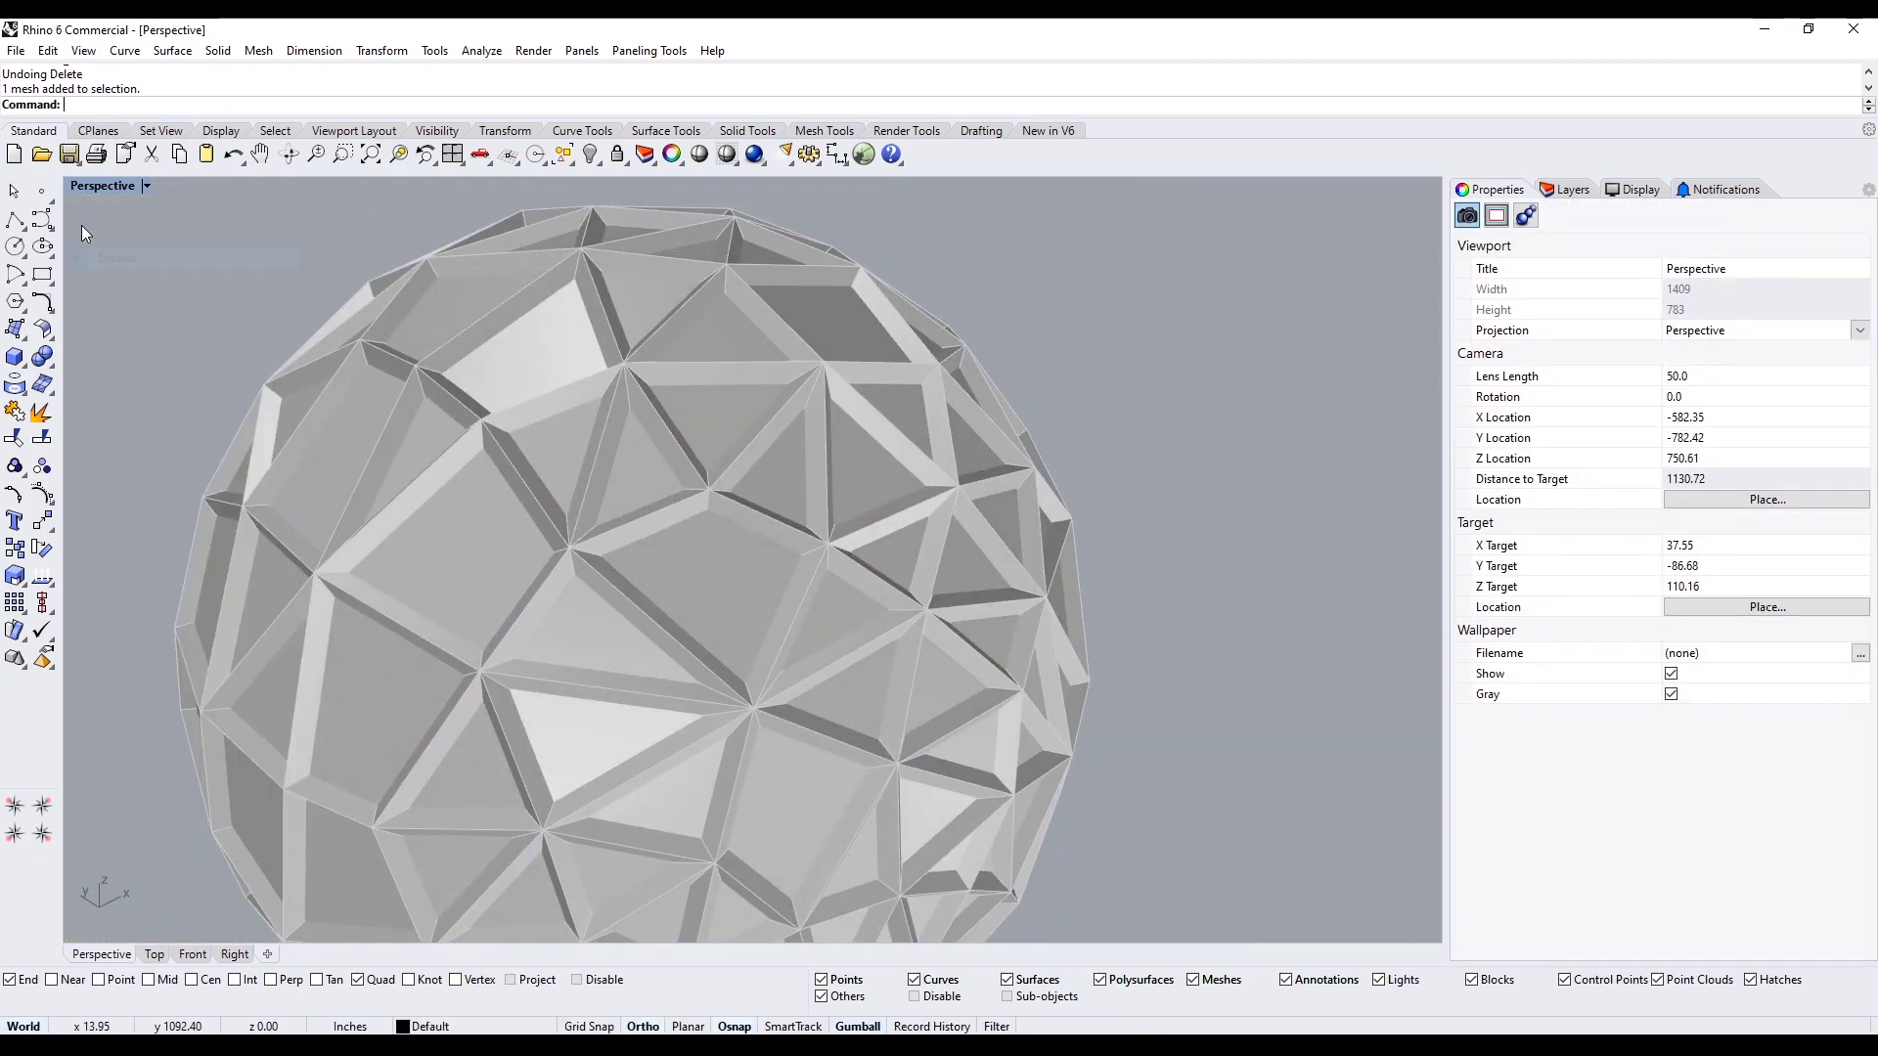
right_click_drag(80, 224, 81, 185)
left_click(81, 185)
left_click(90, 236)
scroll(369, 482, "up", 5)
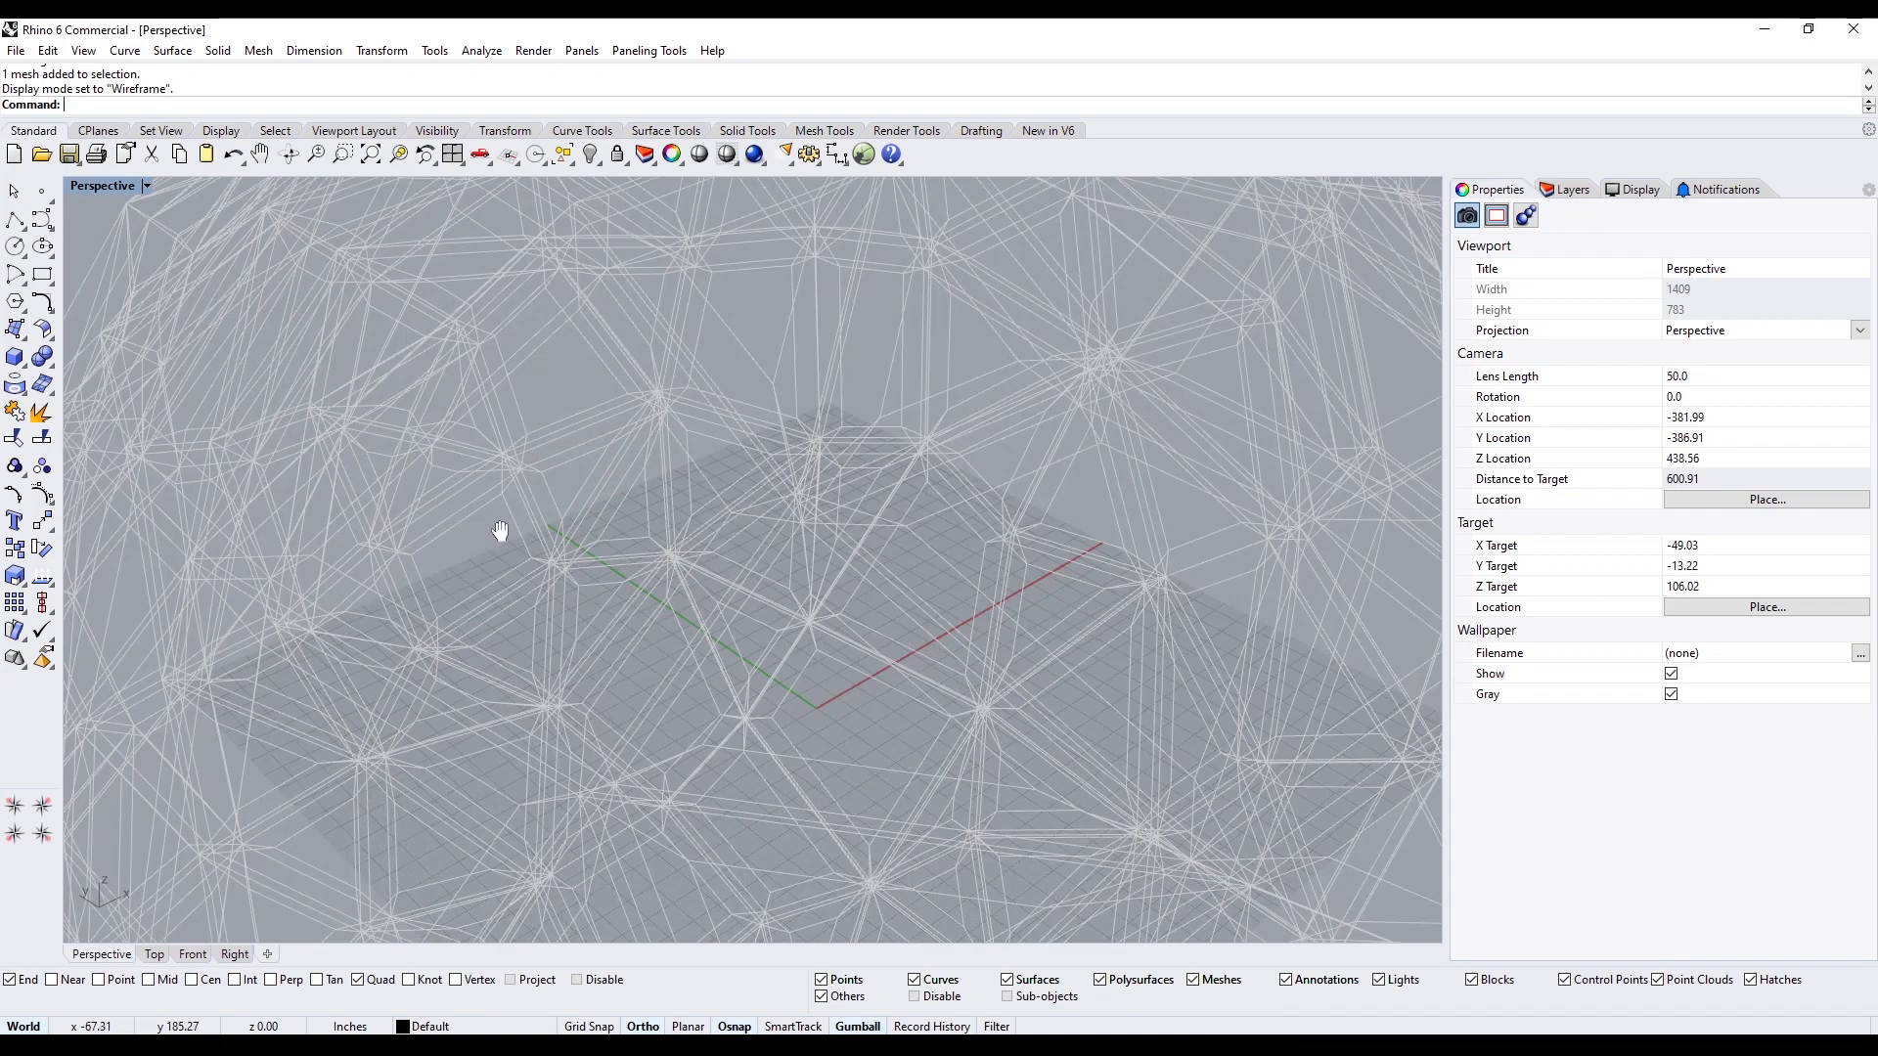
scroll(495, 528, "down", 3)
left_click(146, 186)
left_click(145, 266)
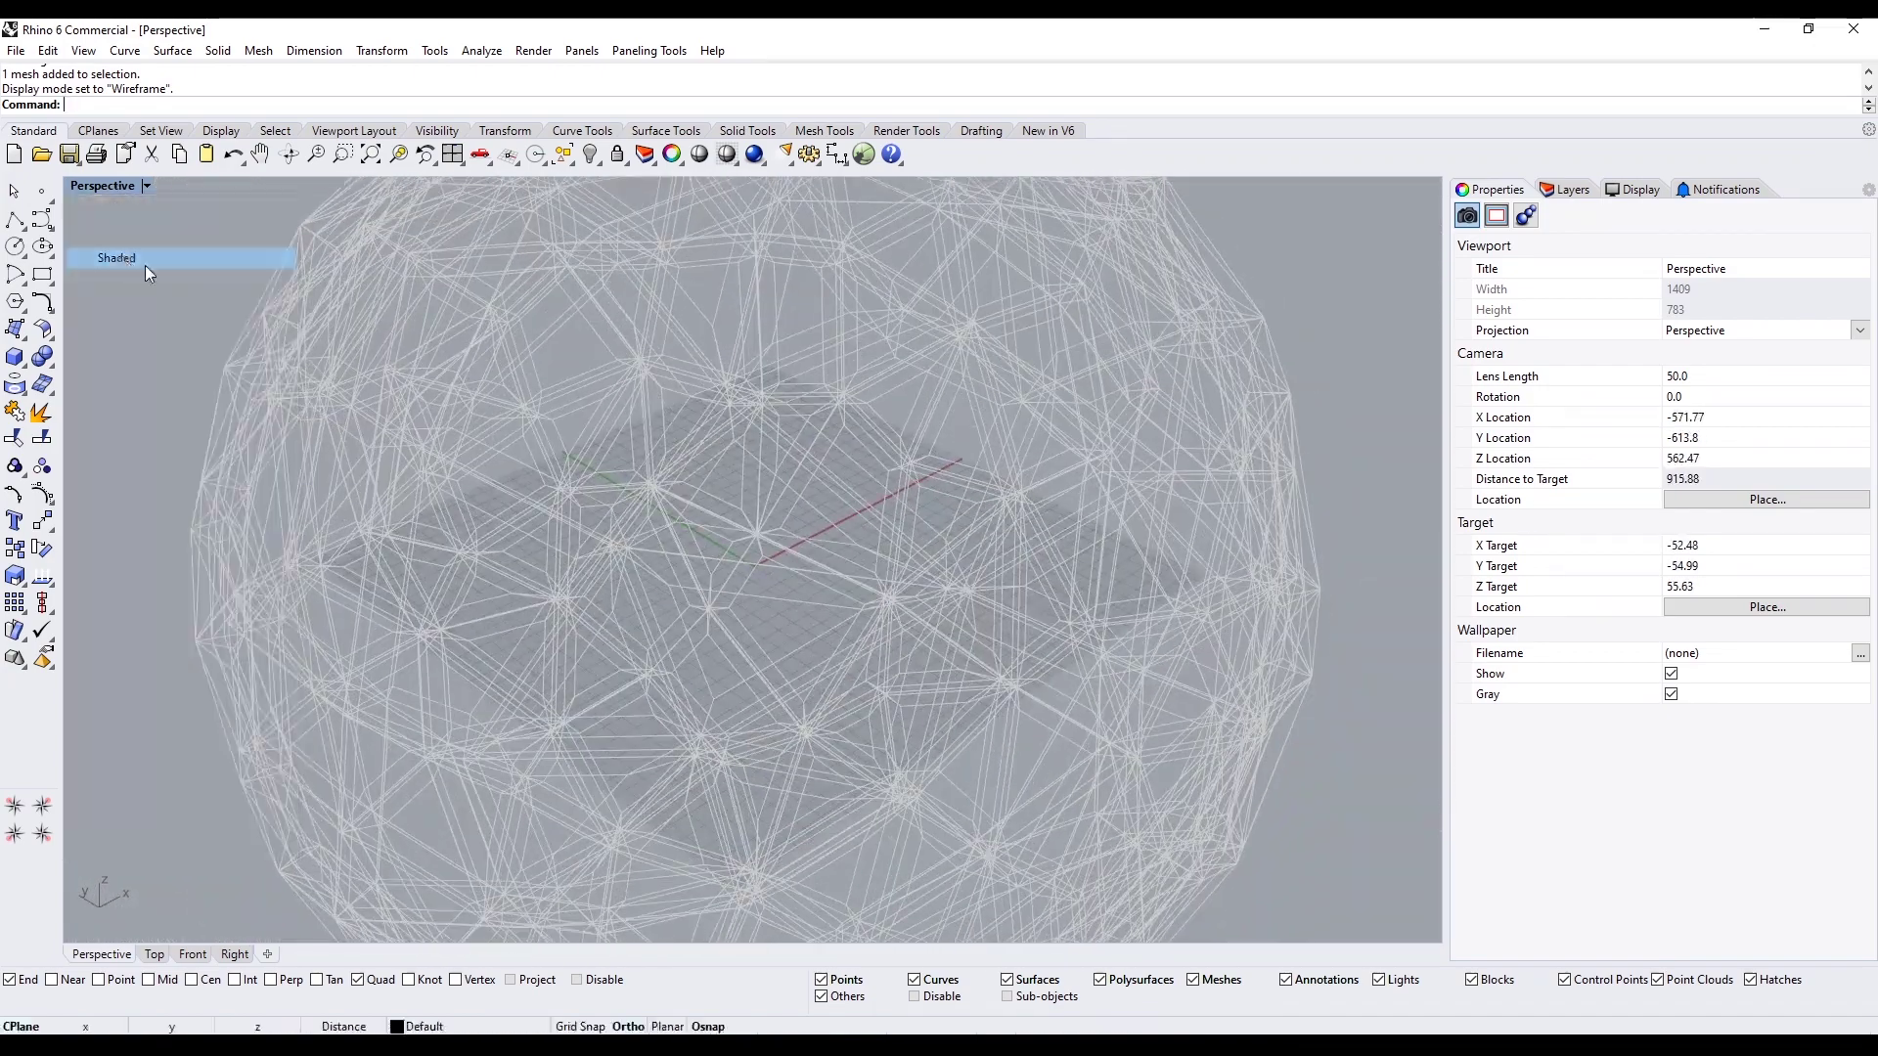
Convert the whole dome mesh to NURBS polysurfaces with MeshToNURB, keeping TrimTriangularFaces=Yes
right_click_drag(145, 266, 464, 438)
left_click(465, 437)
scroll(526, 472, "down", 8)
key("Escape")
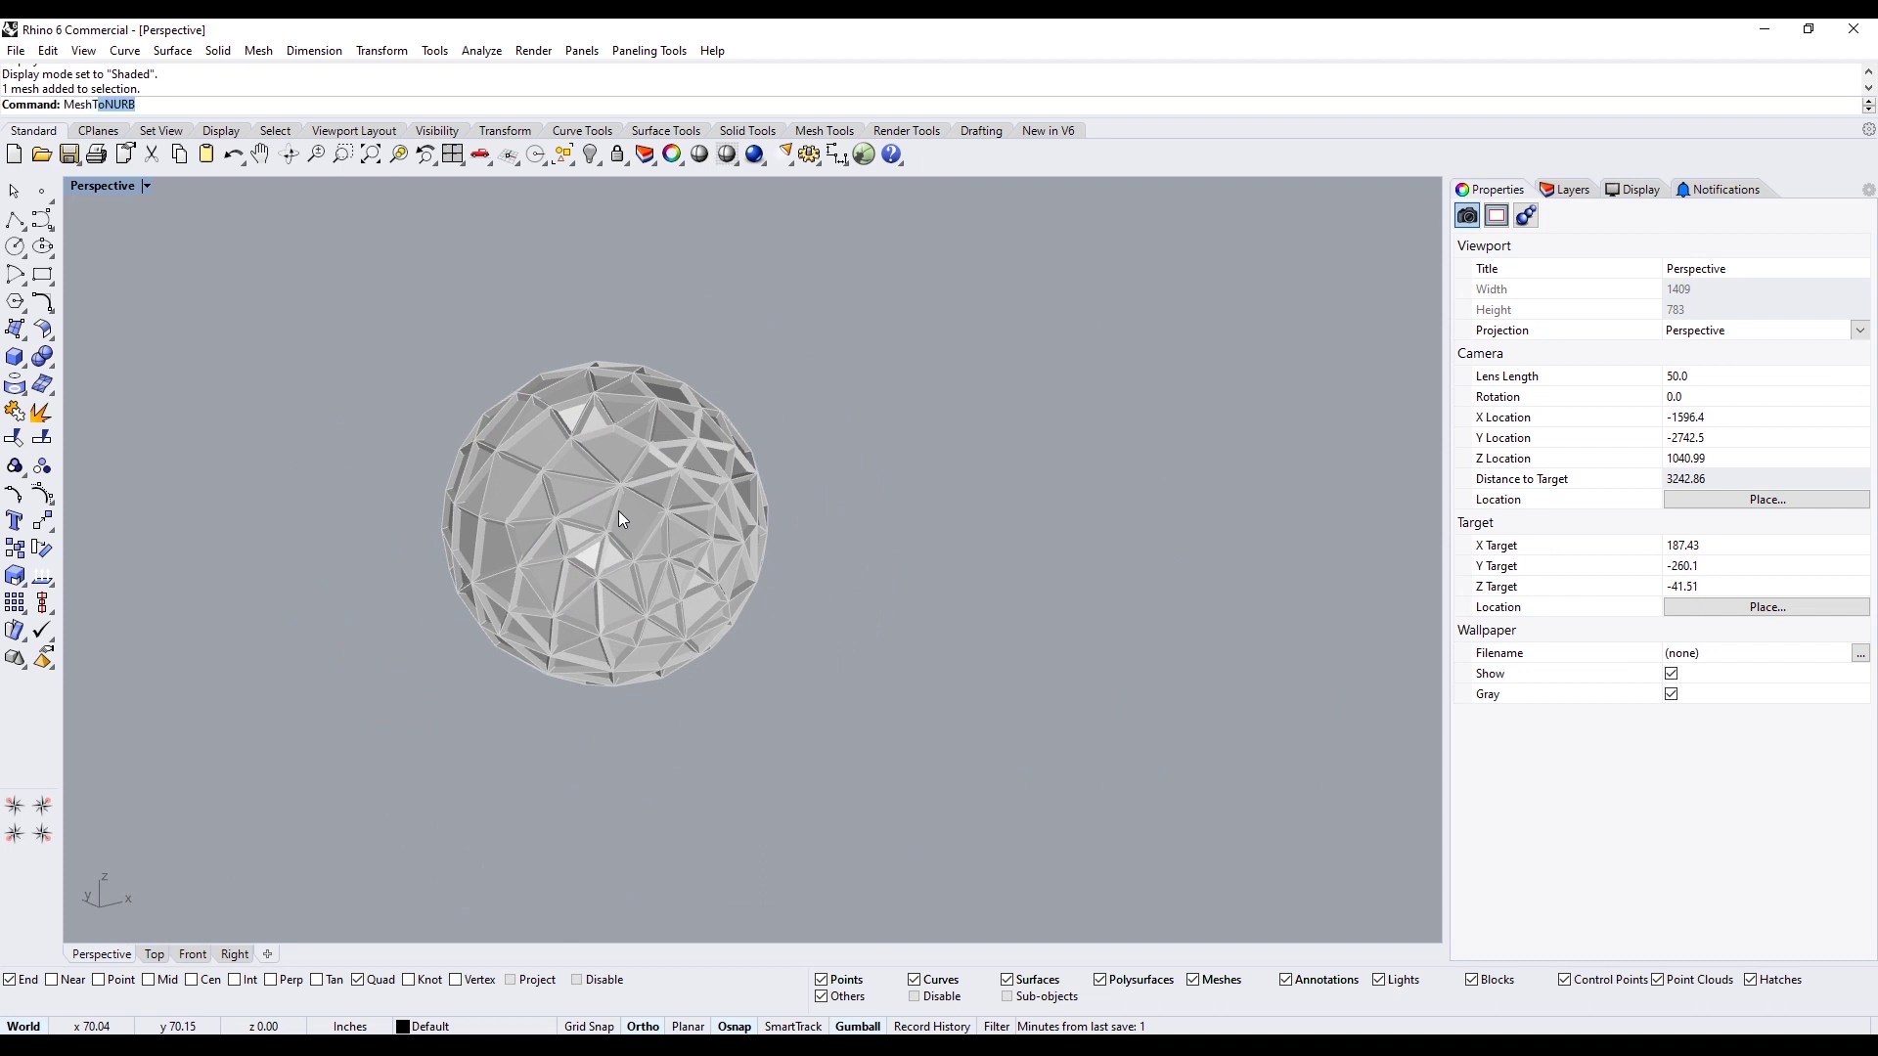
key("Return")
left_click_drag(364, 293, 929, 842)
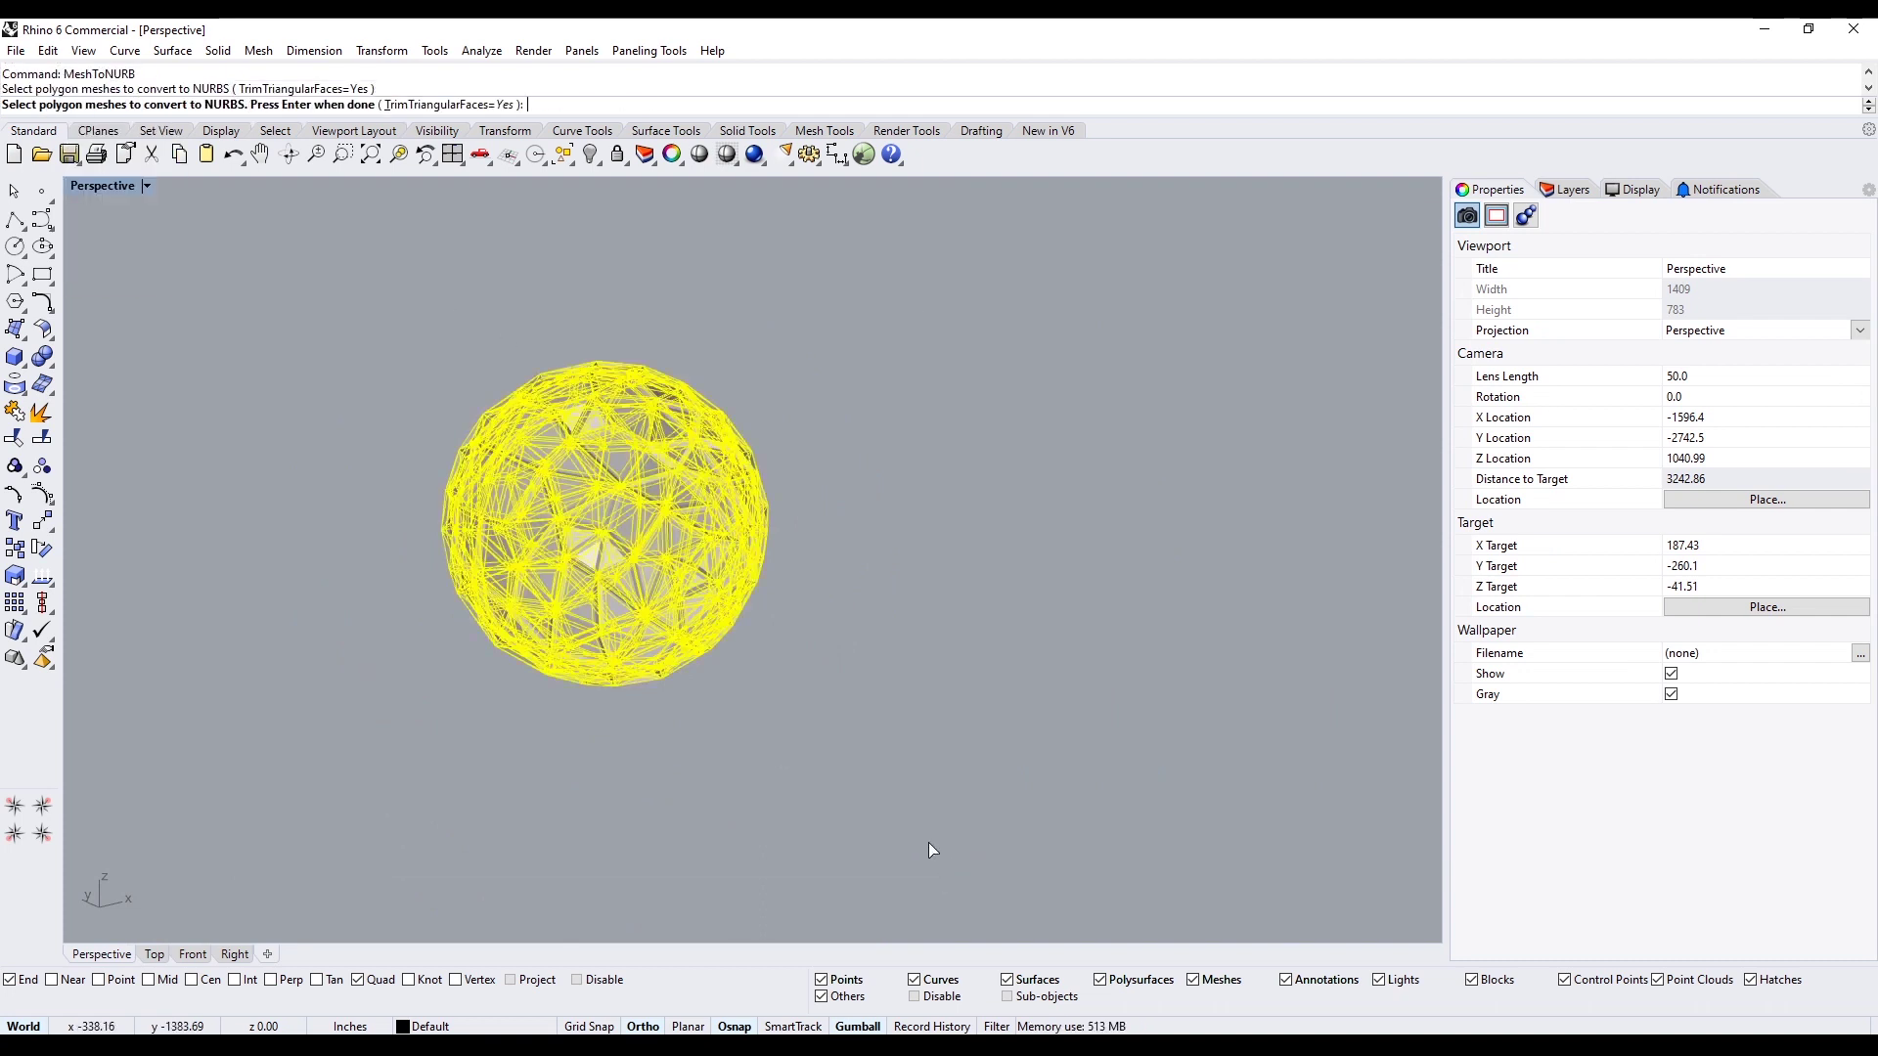
key("Return")
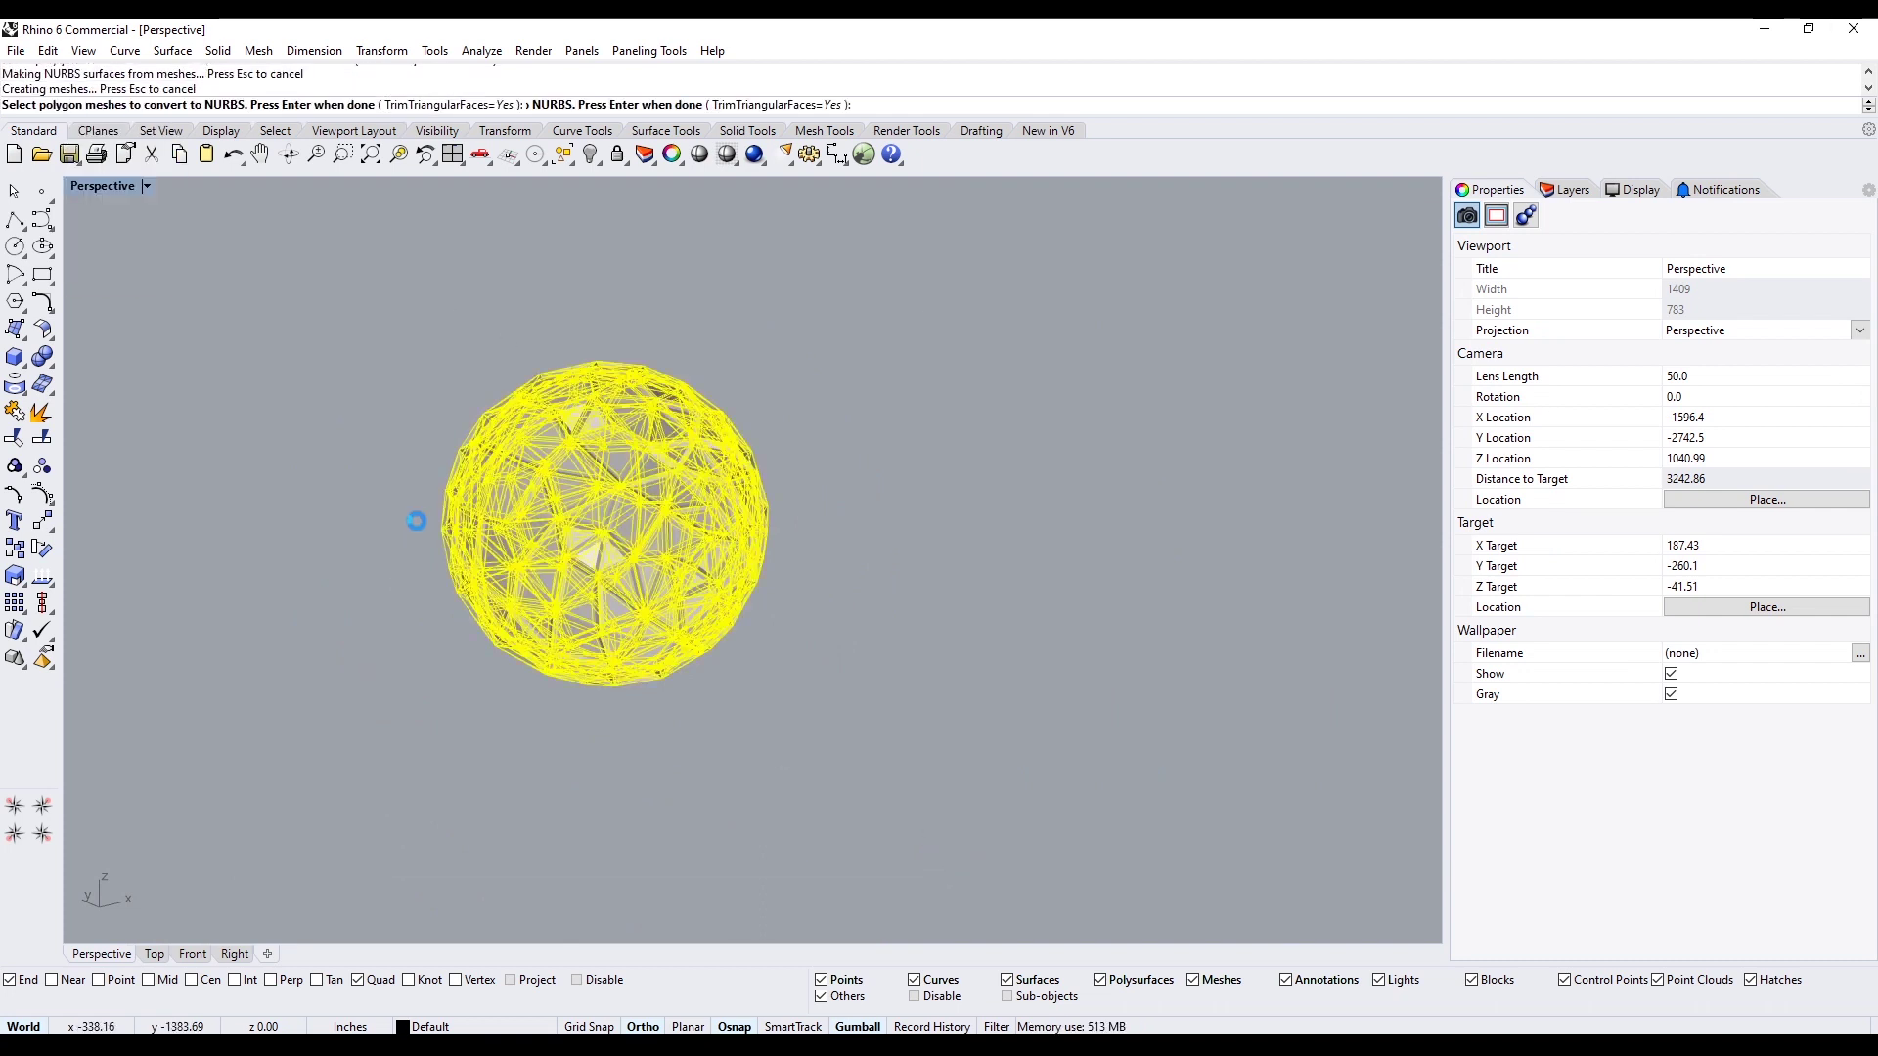
Pull the inner faceted polysurface out of the mesh along the X axis and inspect it
left_click(593, 472)
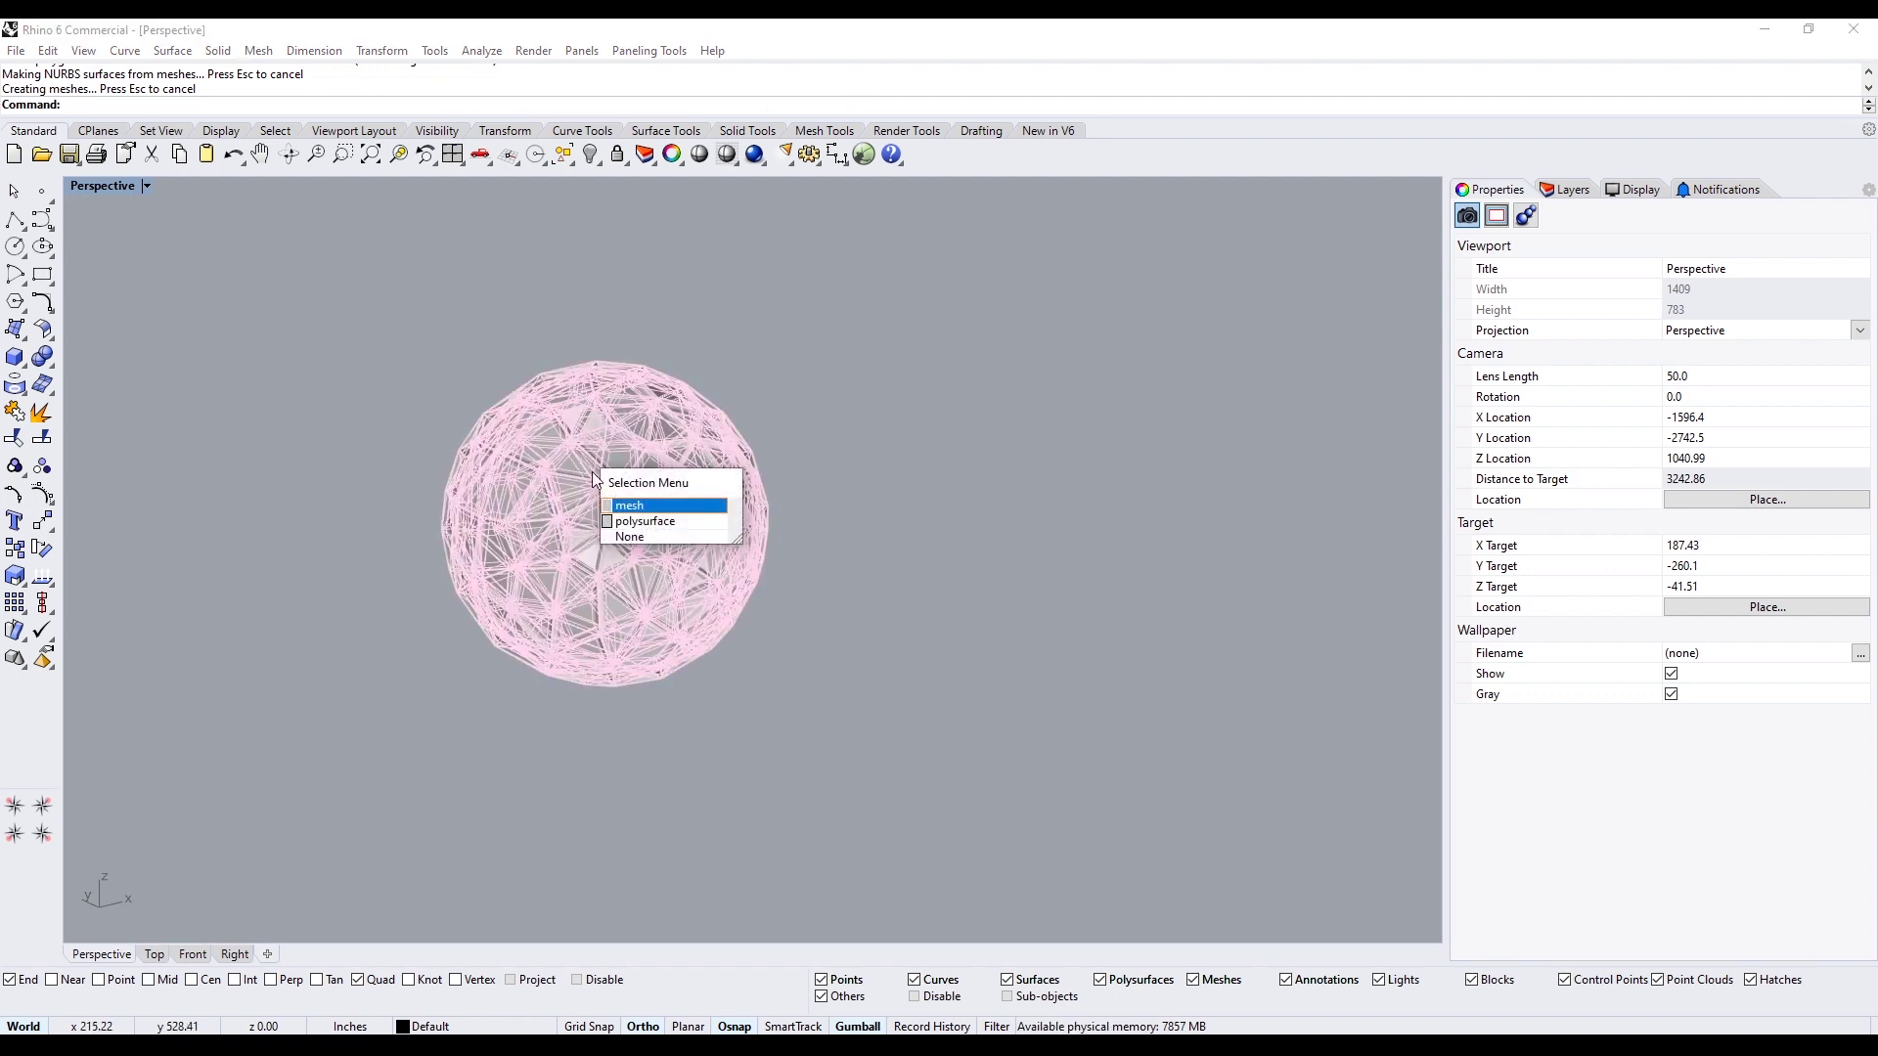
left_click(644, 520)
left_click_drag(671, 514, 1139, 417)
left_click(1240, 558)
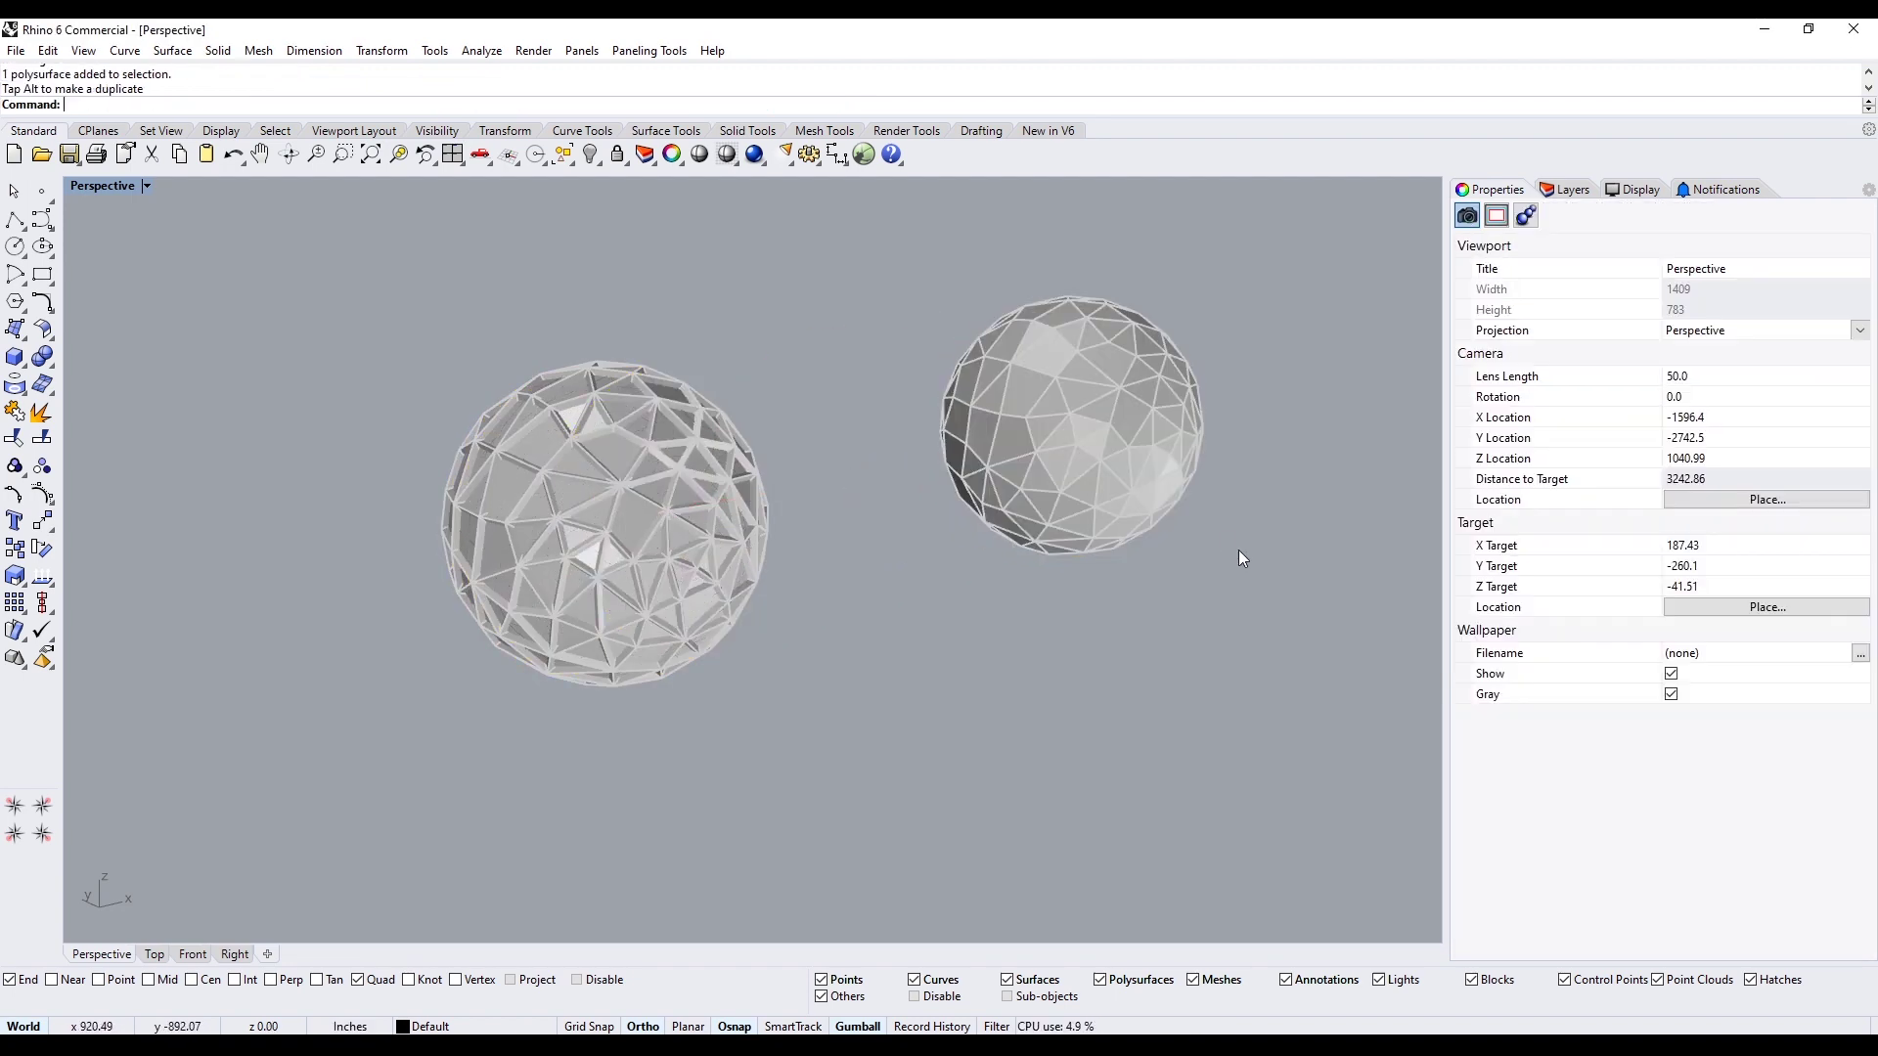
scroll(1164, 424, "up", 6)
right_click_drag(1164, 425, 1085, 391)
left_click(1160, 425)
scroll(1160, 425, "down", 4)
left_click(958, 509)
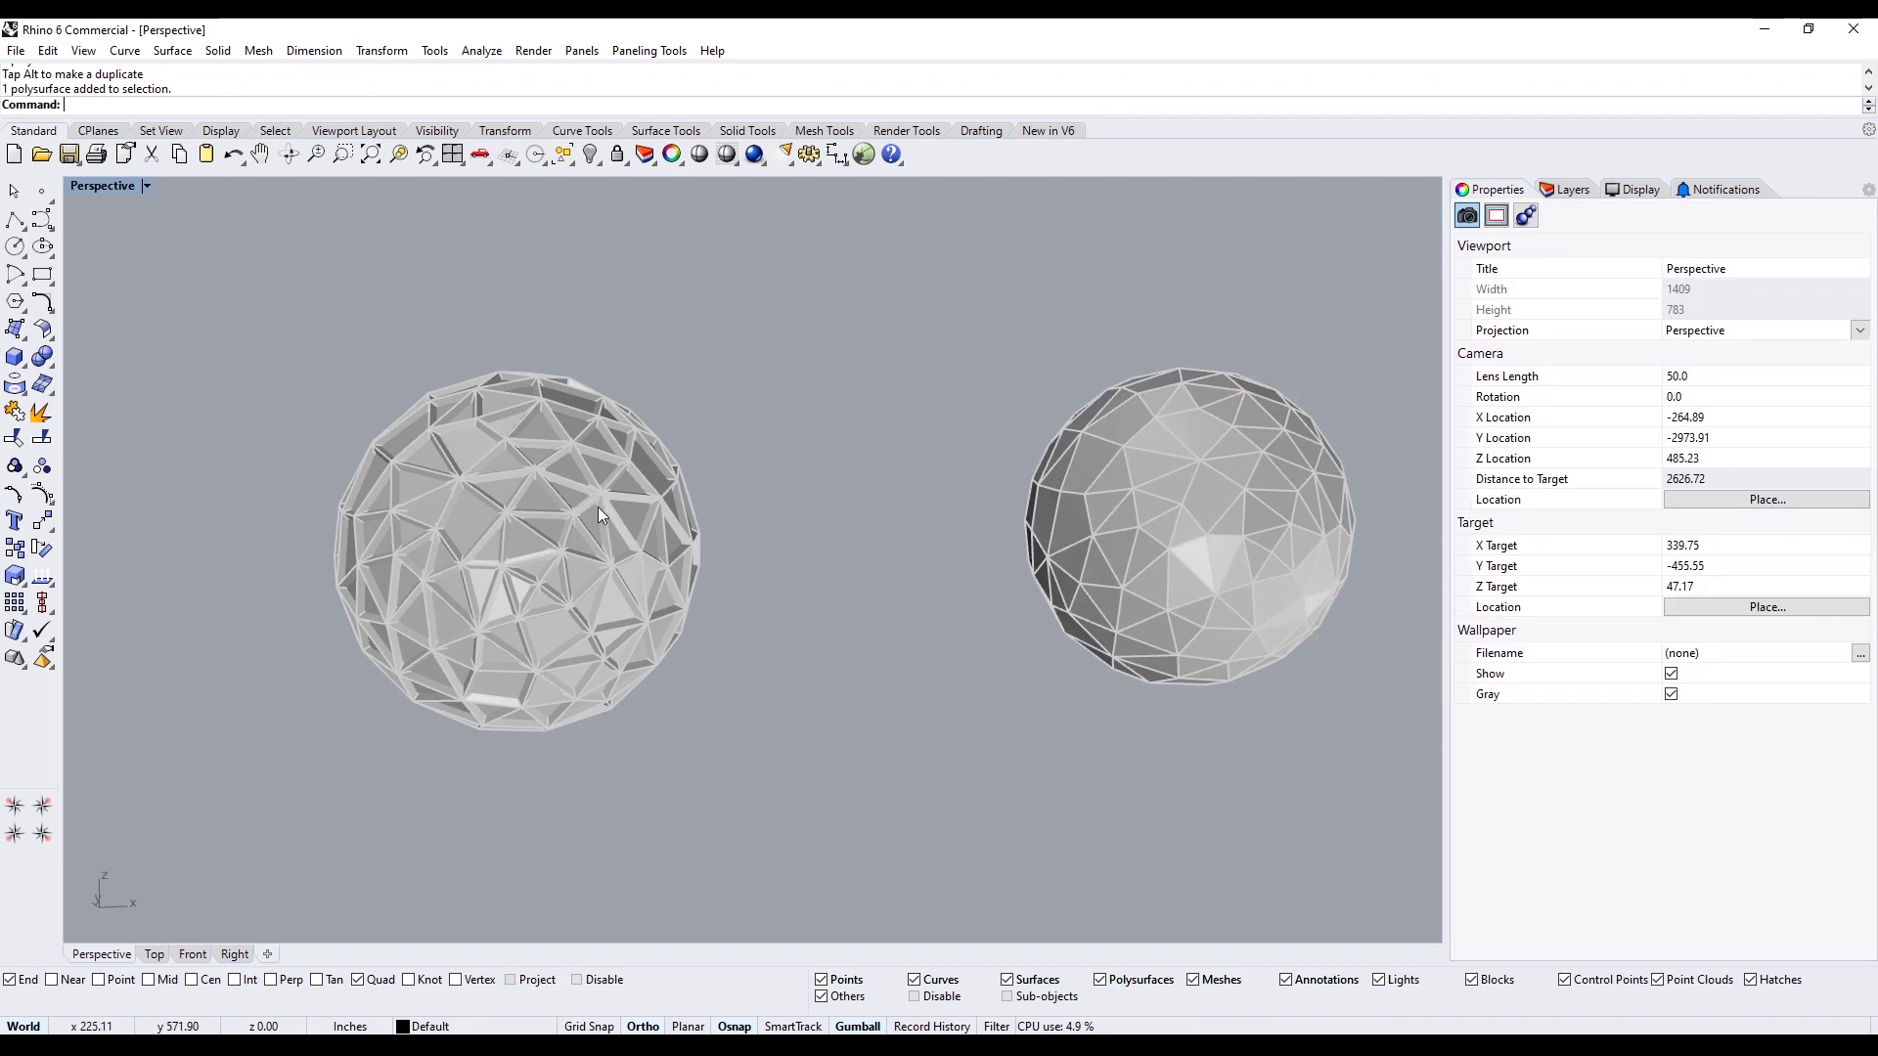
Pull the wireframe-edge polysurface out of the mesh along the X axis and inspect it beside the faceted sphere
left_click(600, 515)
left_click(704, 575)
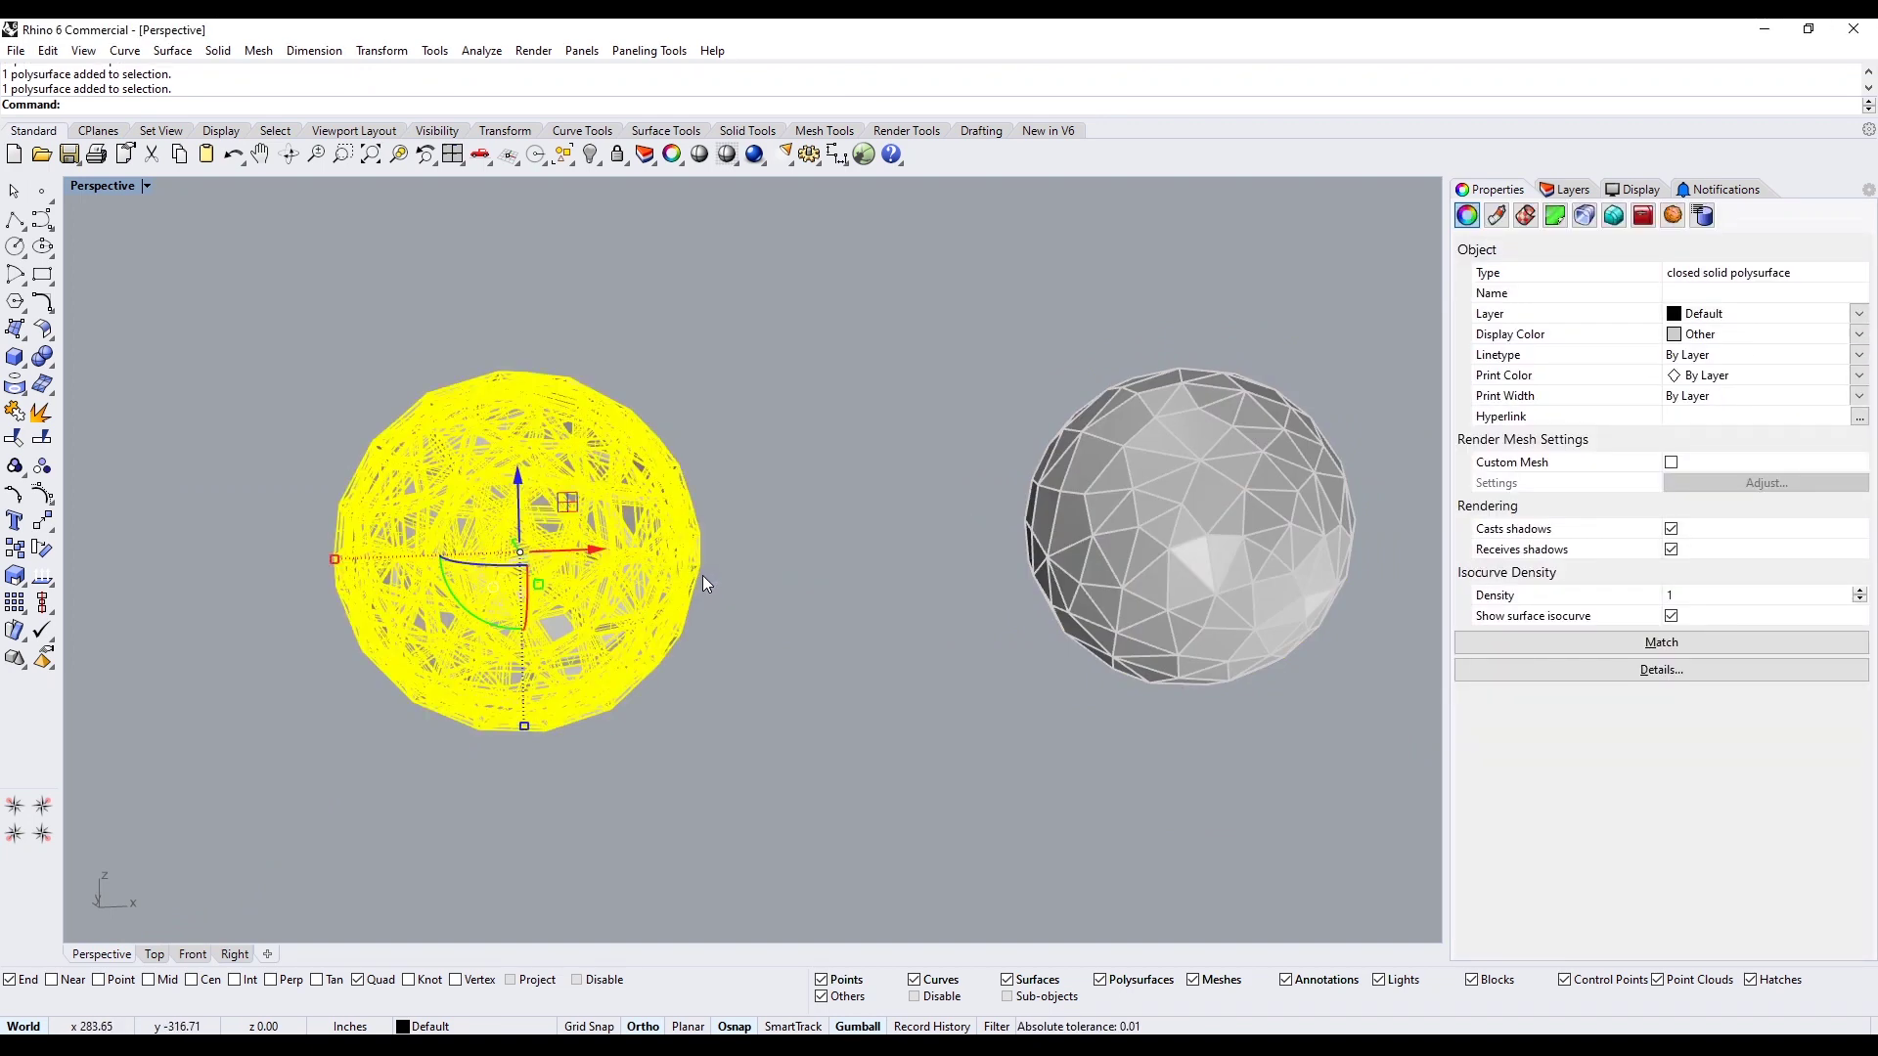
scroll(702, 575, "down", 4)
left_click_drag(655, 556, 1030, 560, "alt")
key("Escape")
scroll(1113, 549, "up", 4)
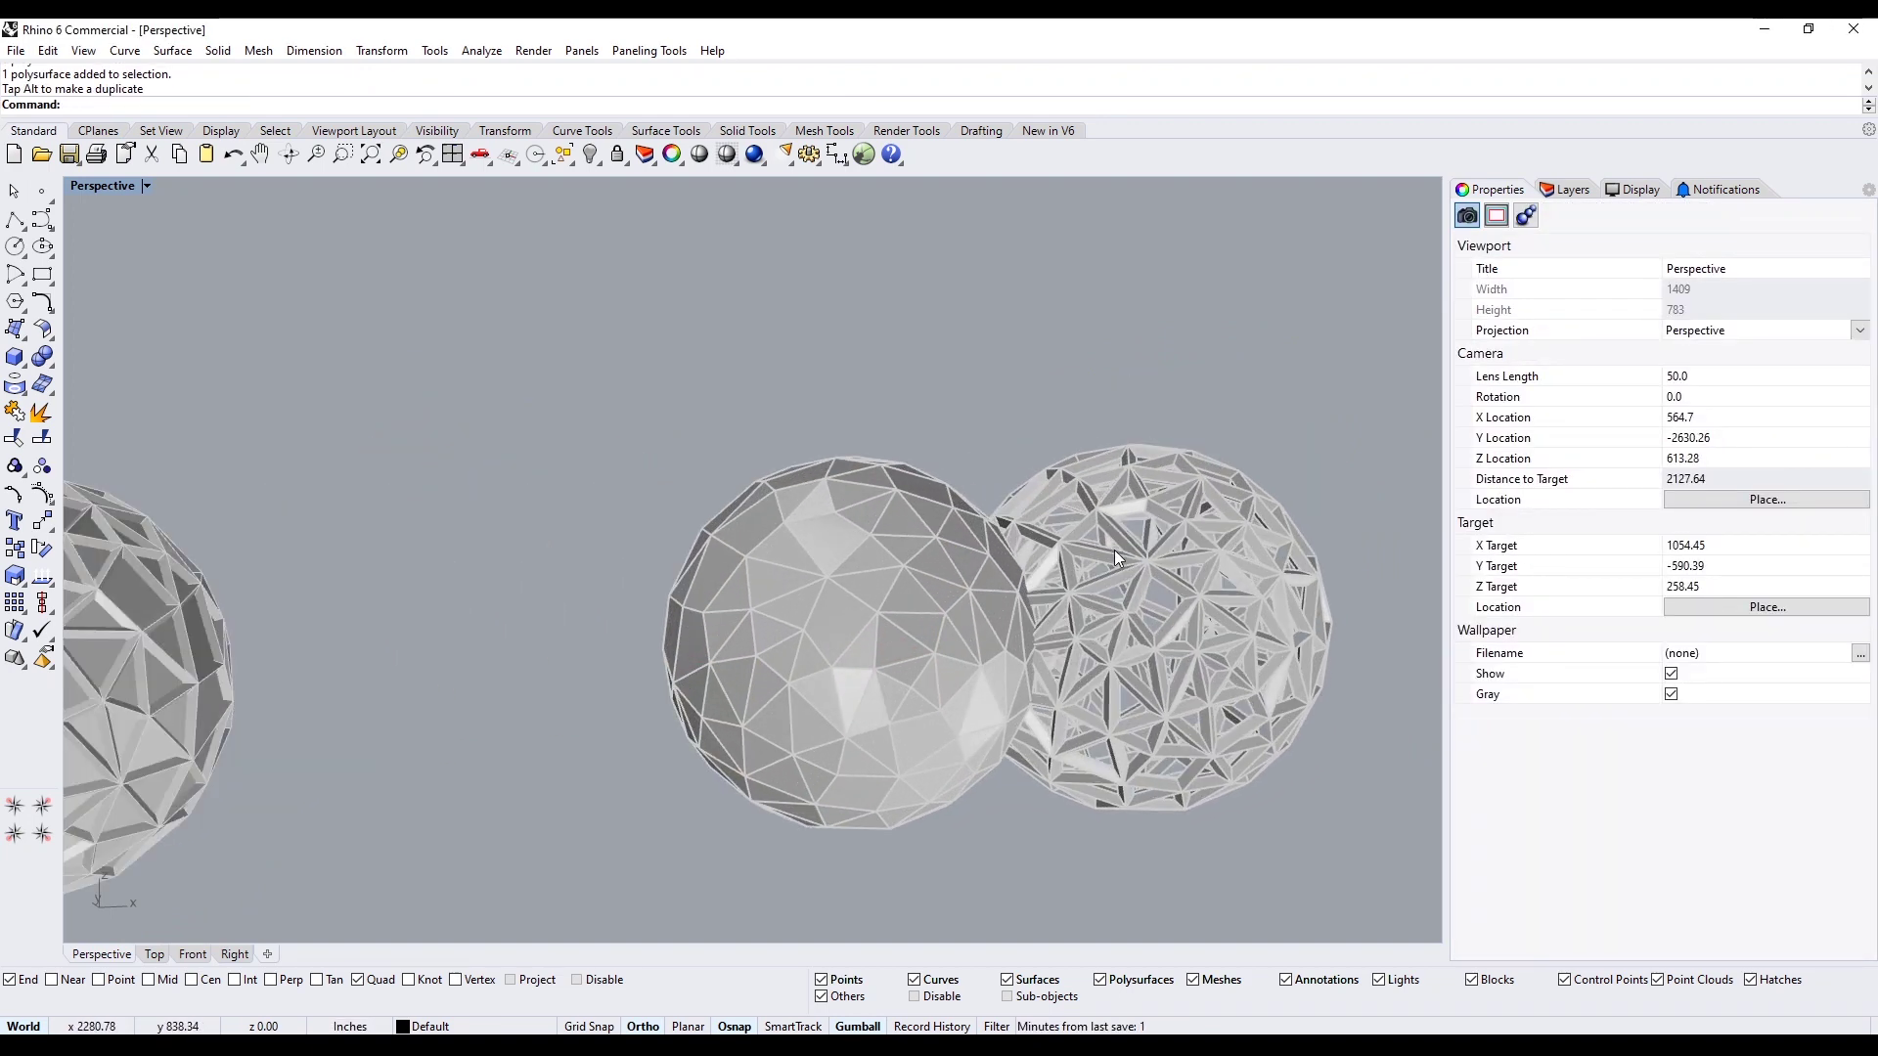
left_click(1115, 550)
key("Escape")
scroll(1100, 454, "down", 5)
Undo the moves of both polysurfaces and clear the selection
key("ctrl+z")
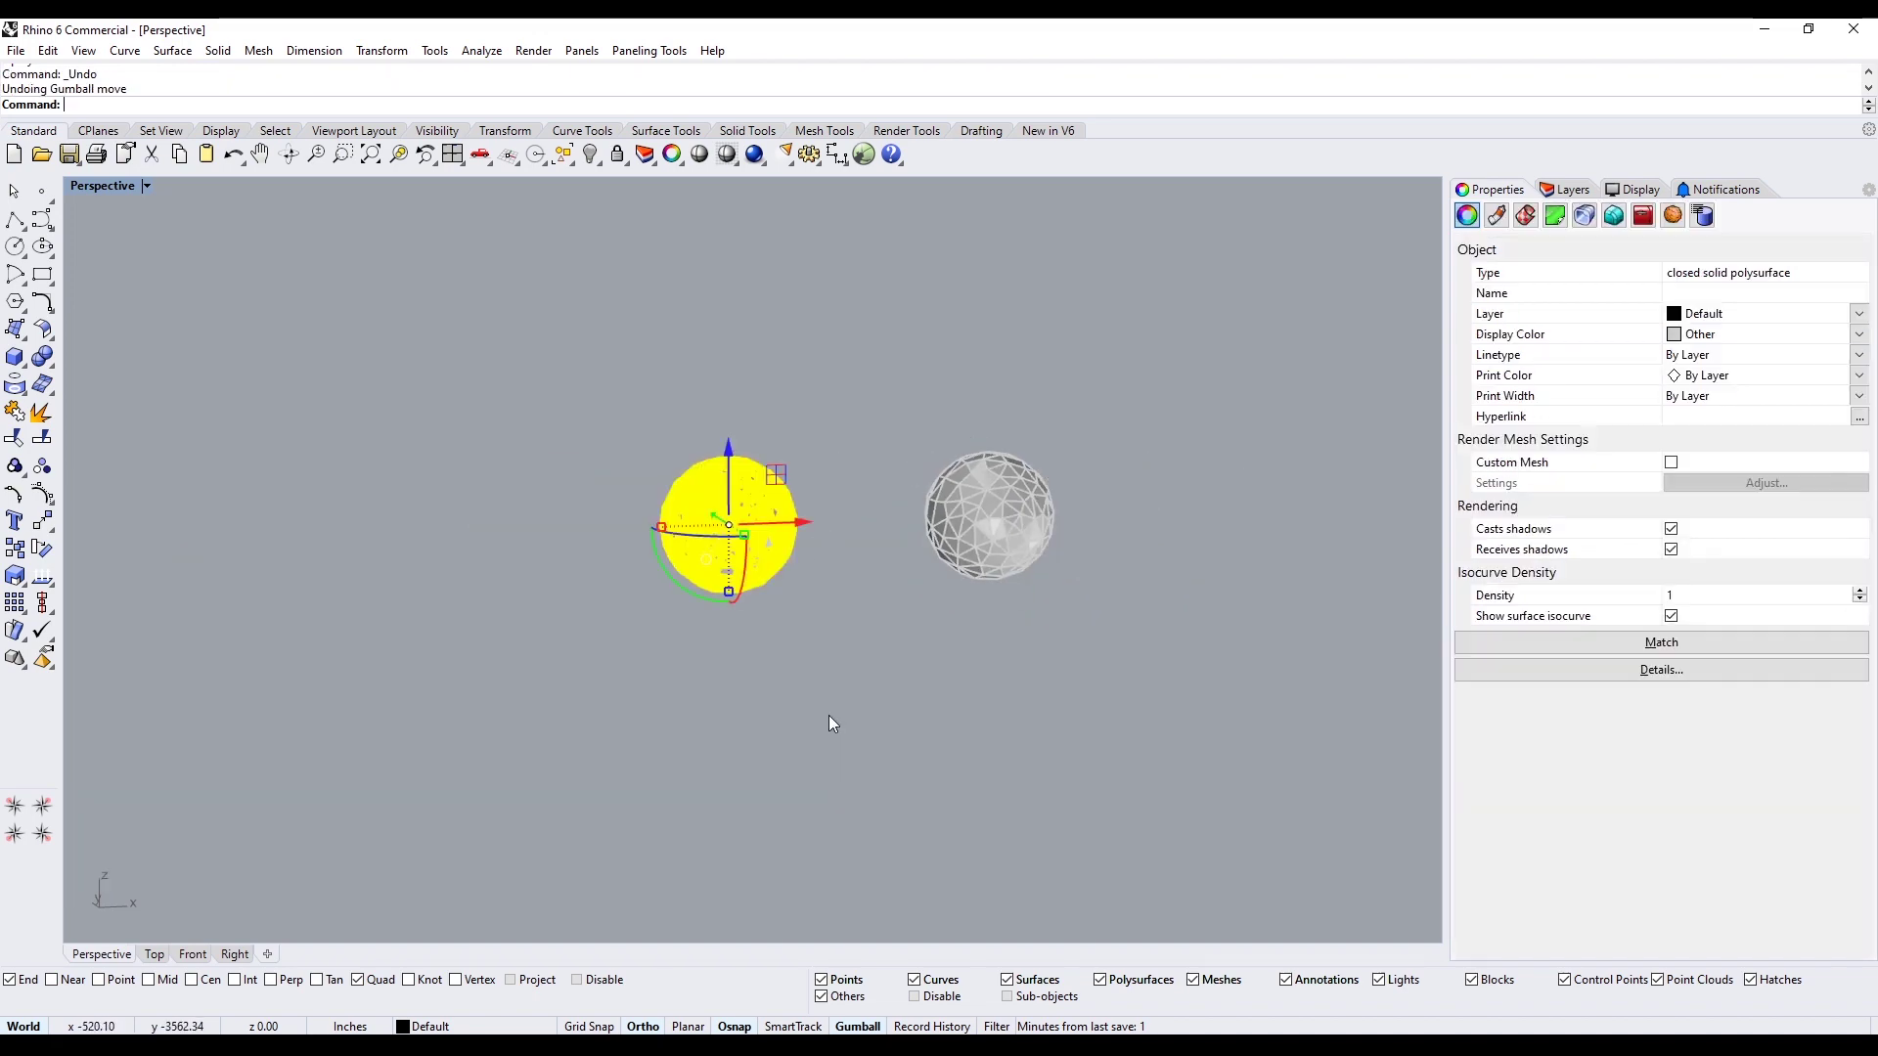
key("ctrl+z")
key("Escape")
Select the inner and wireframe-edge polysurfaces together and move them clear of the original mesh along the X axis
scroll(773, 552, "up", 3)
left_click(777, 549)
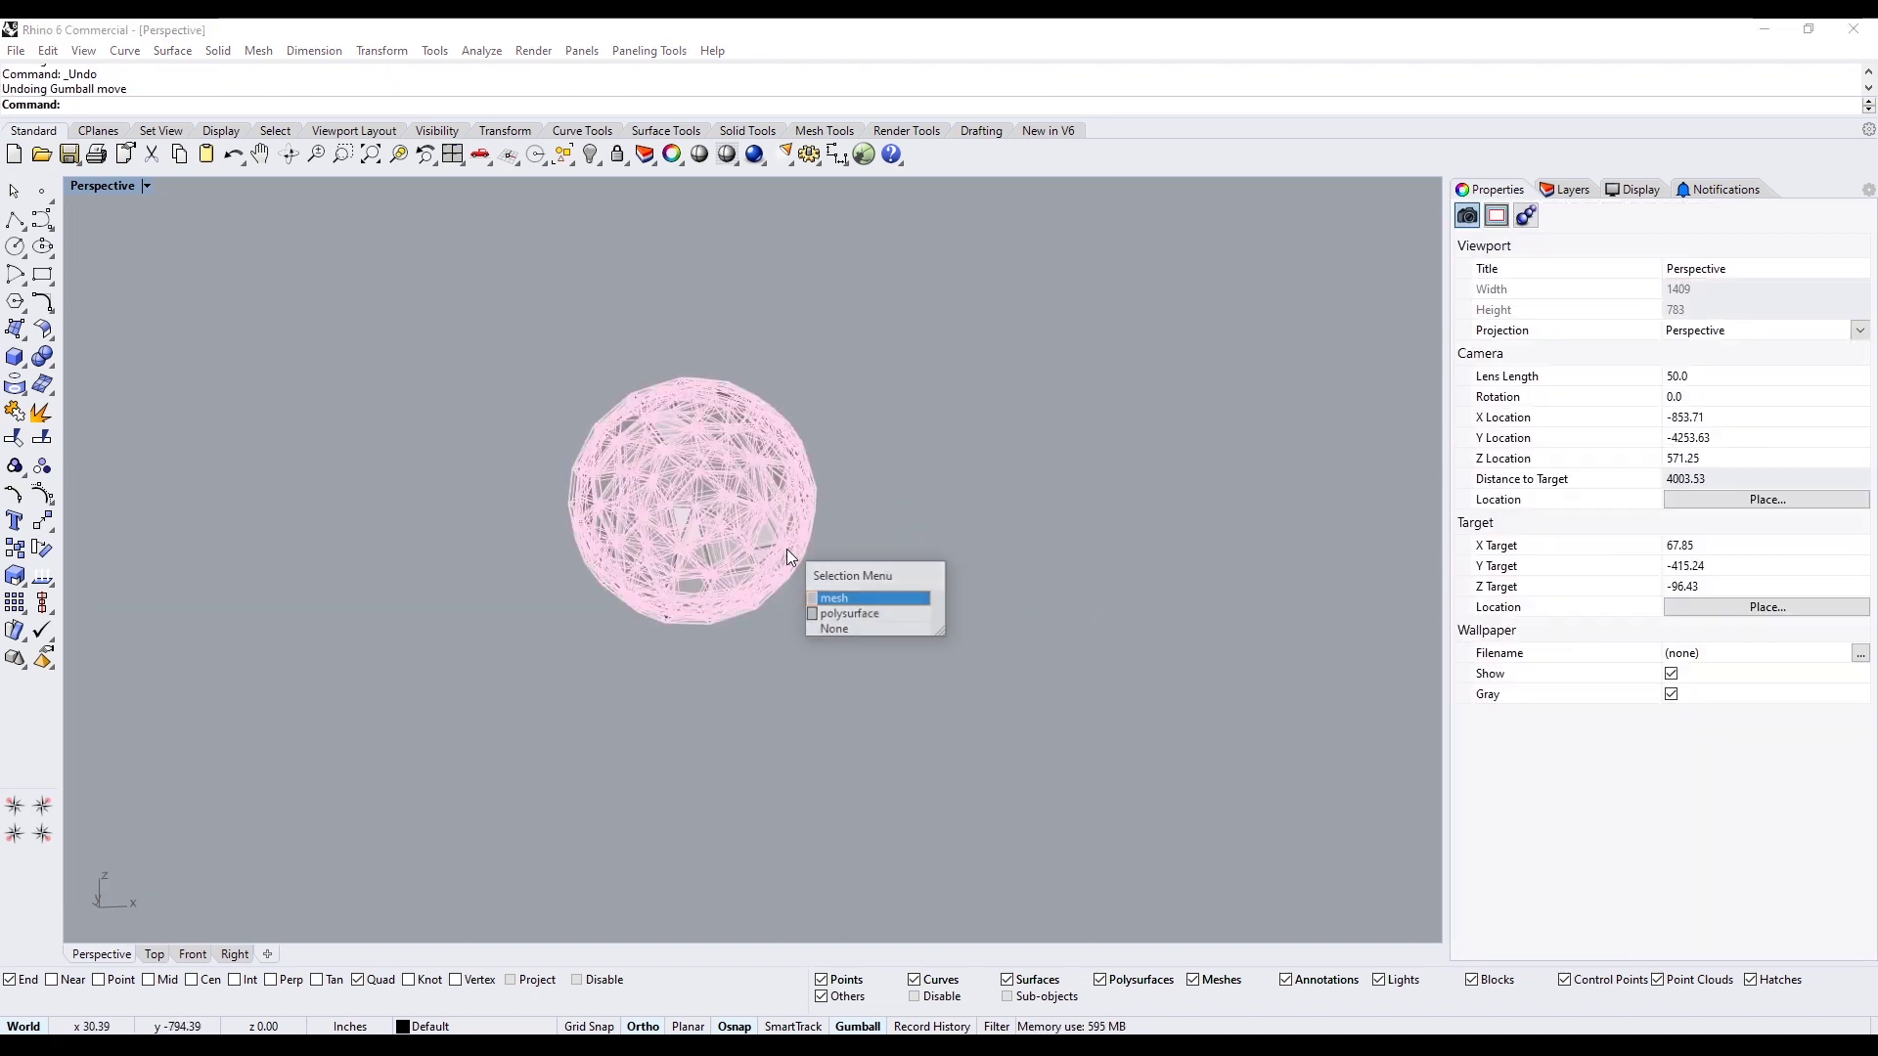
left_click(849, 615)
scroll(783, 538, "up", 3)
left_click(824, 502)
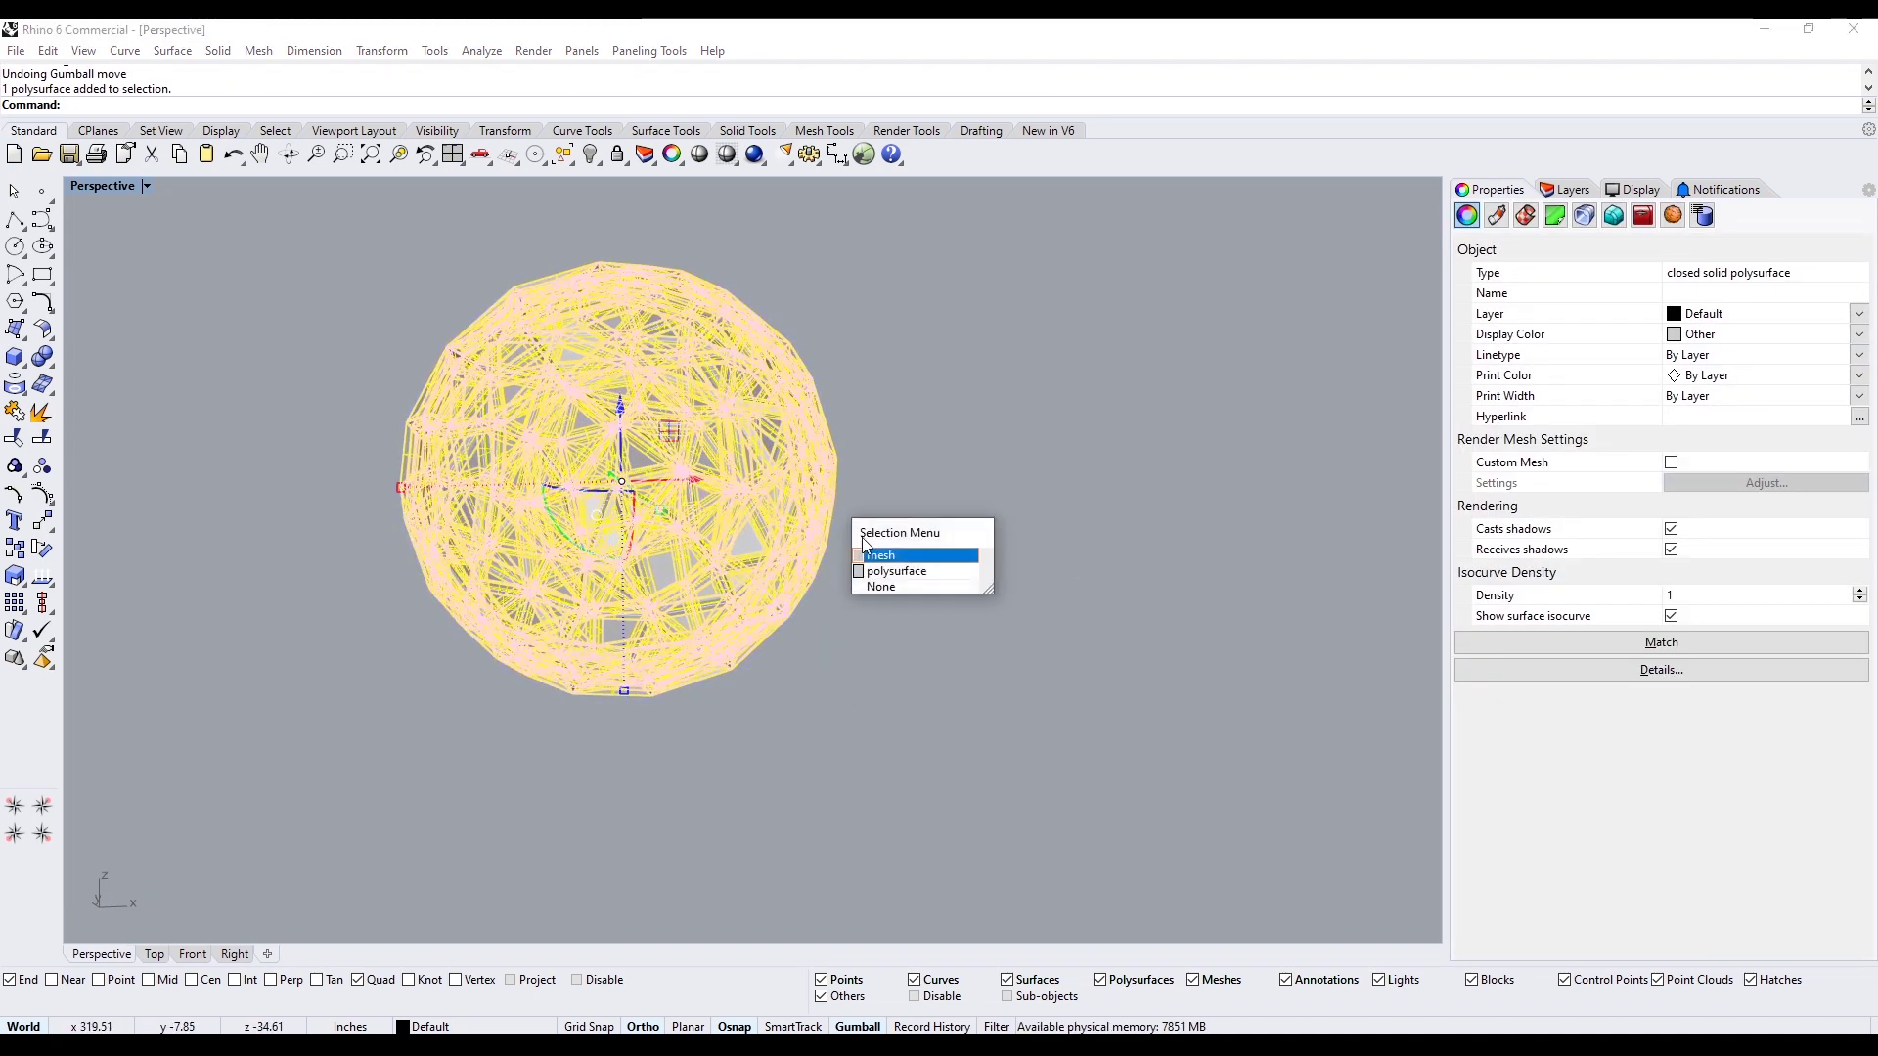
left_click(894, 571)
scroll(836, 567, "down", 3)
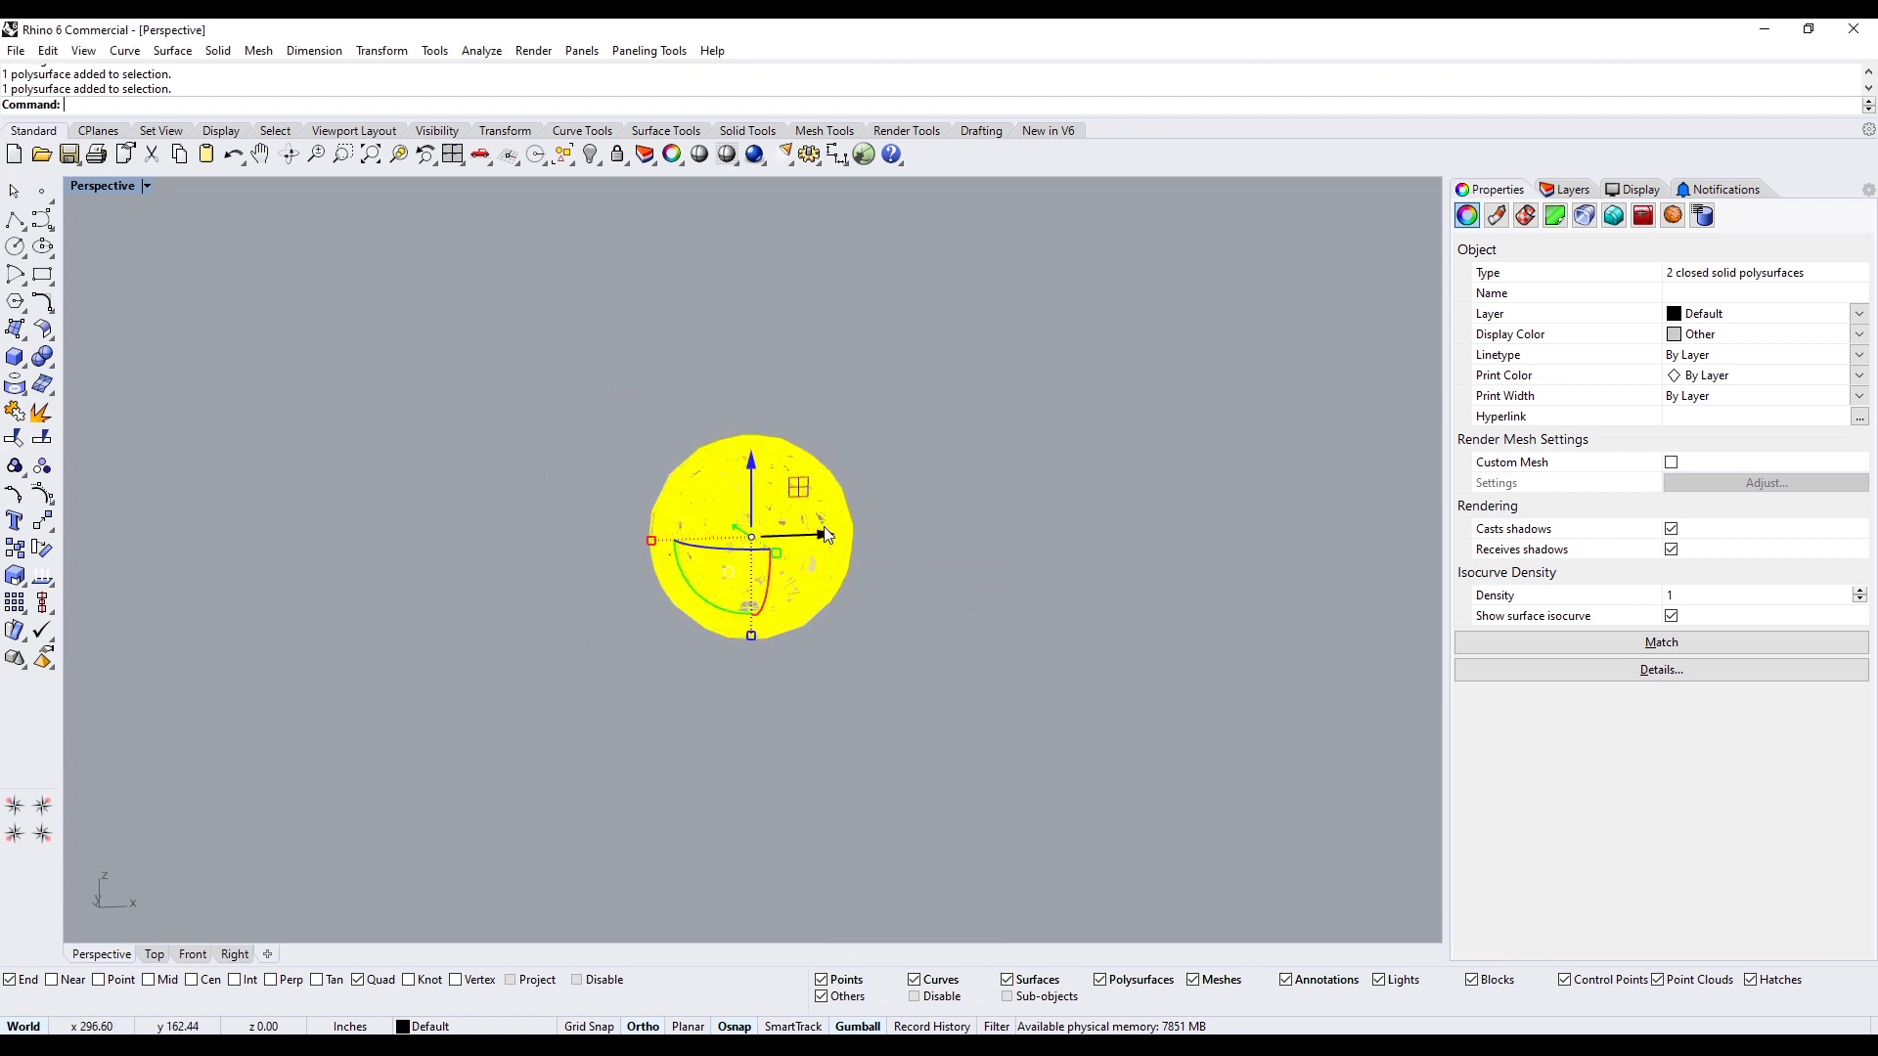
left_click_drag(825, 534, 1180, 522)
left_click(1233, 726)
right_click_drag(1171, 671, 968, 727, "shift")
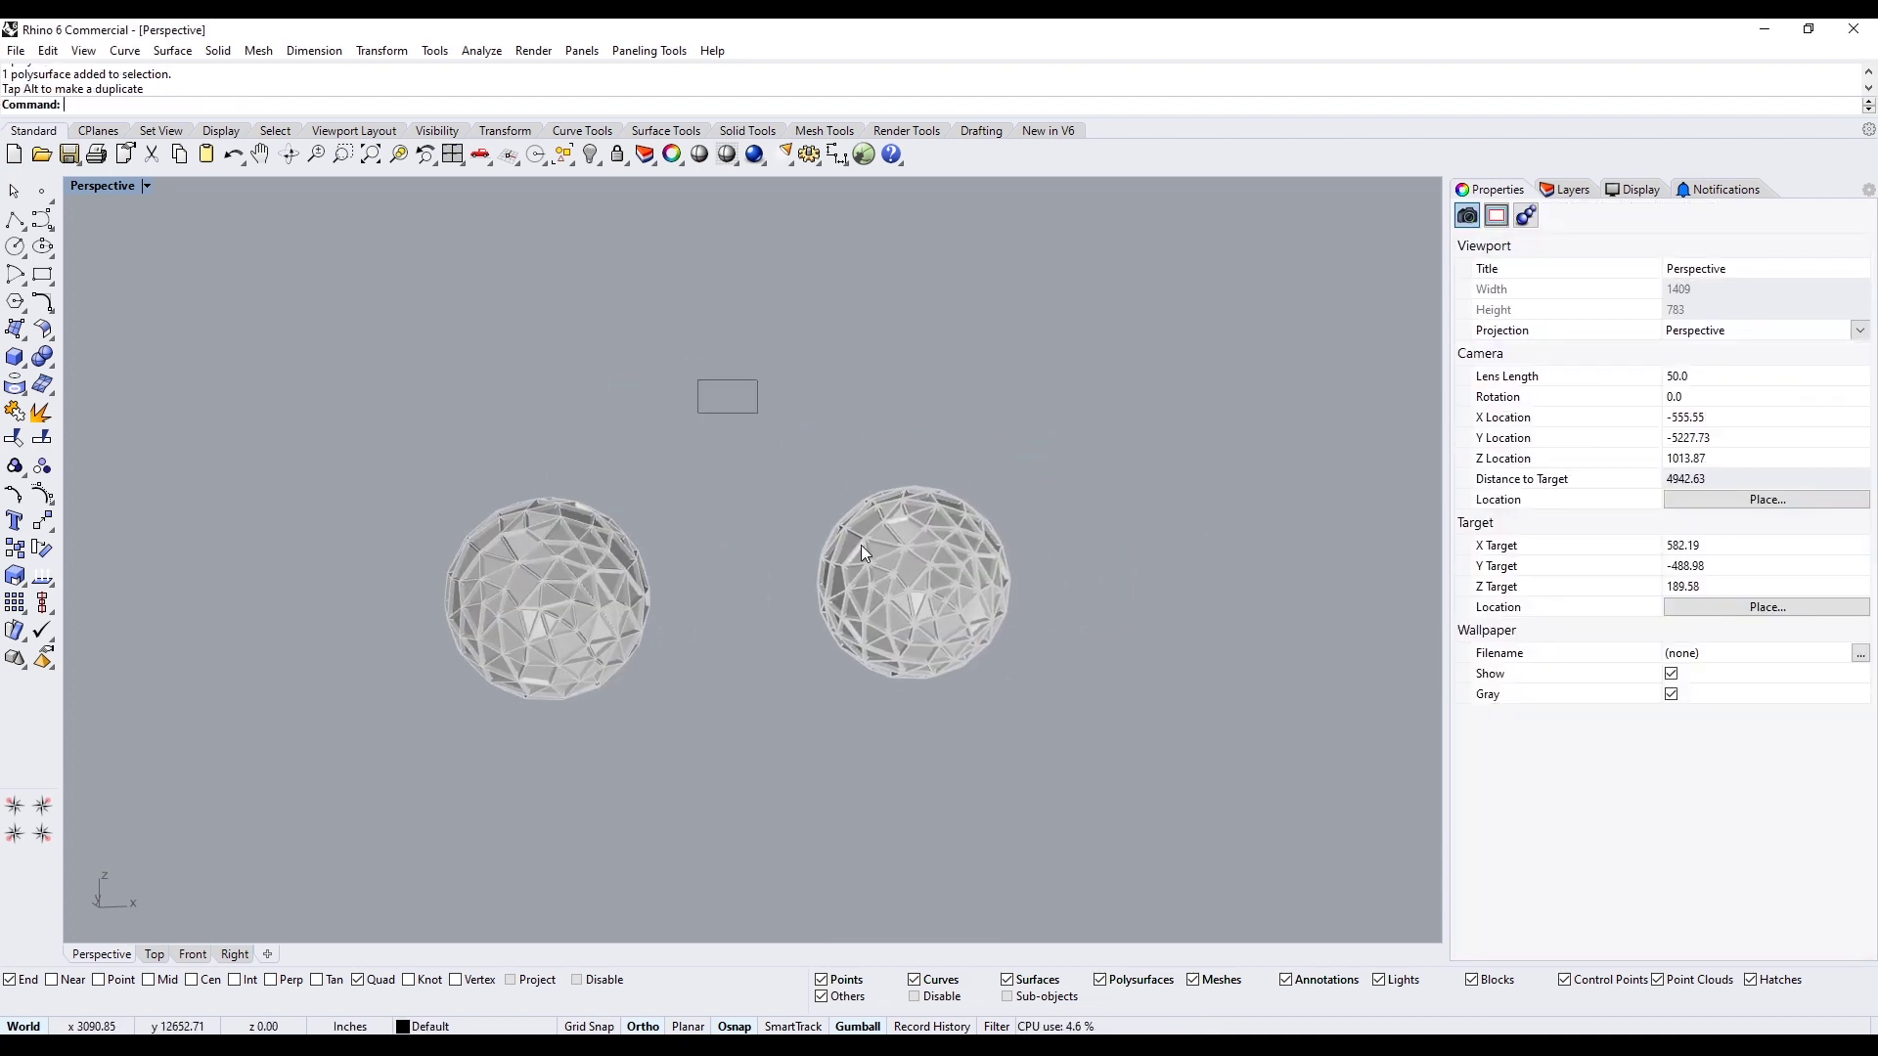
Check the moved polysurfaces up close and hide the original dome mesh
left_click_drag(864, 553, 1076, 815)
key("ctrl+shift+e")
key("Escape")
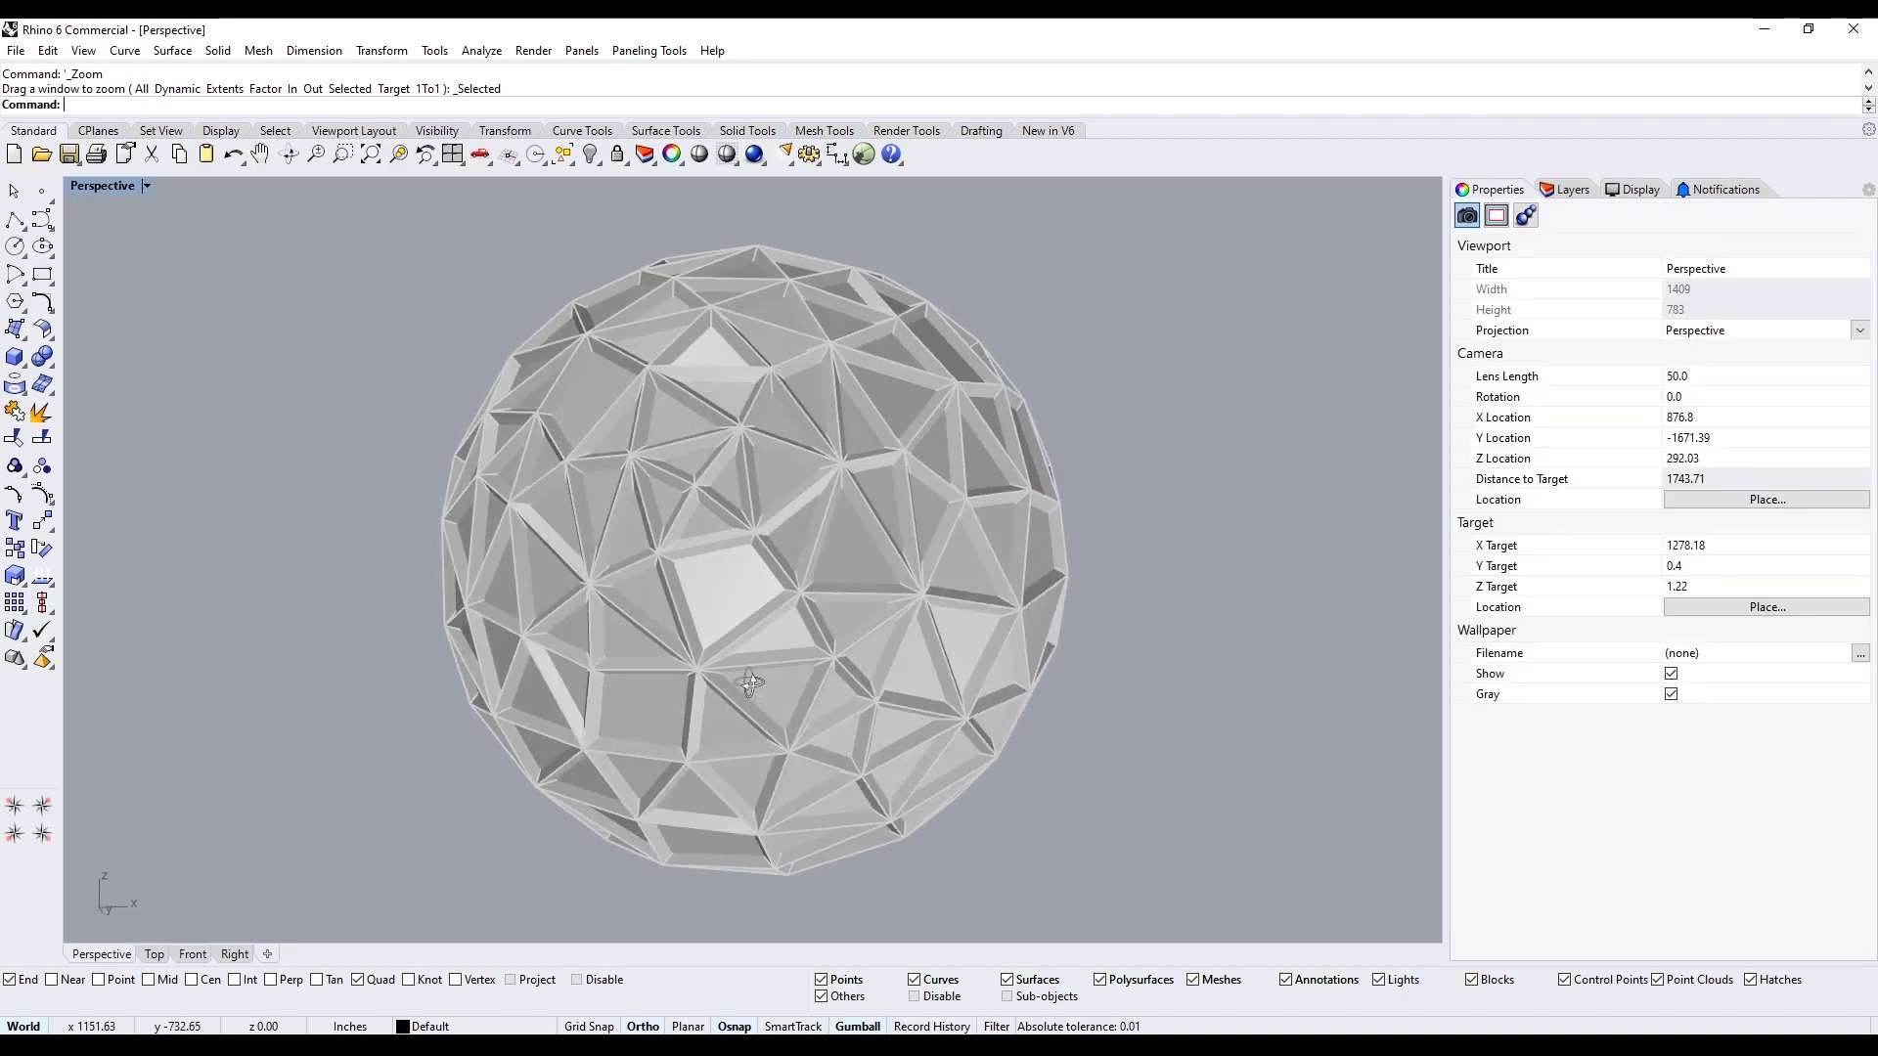
right_click_drag(750, 683, 547, 759)
scroll(845, 736, "down", 10)
left_click_drag(223, 525, 626, 856)
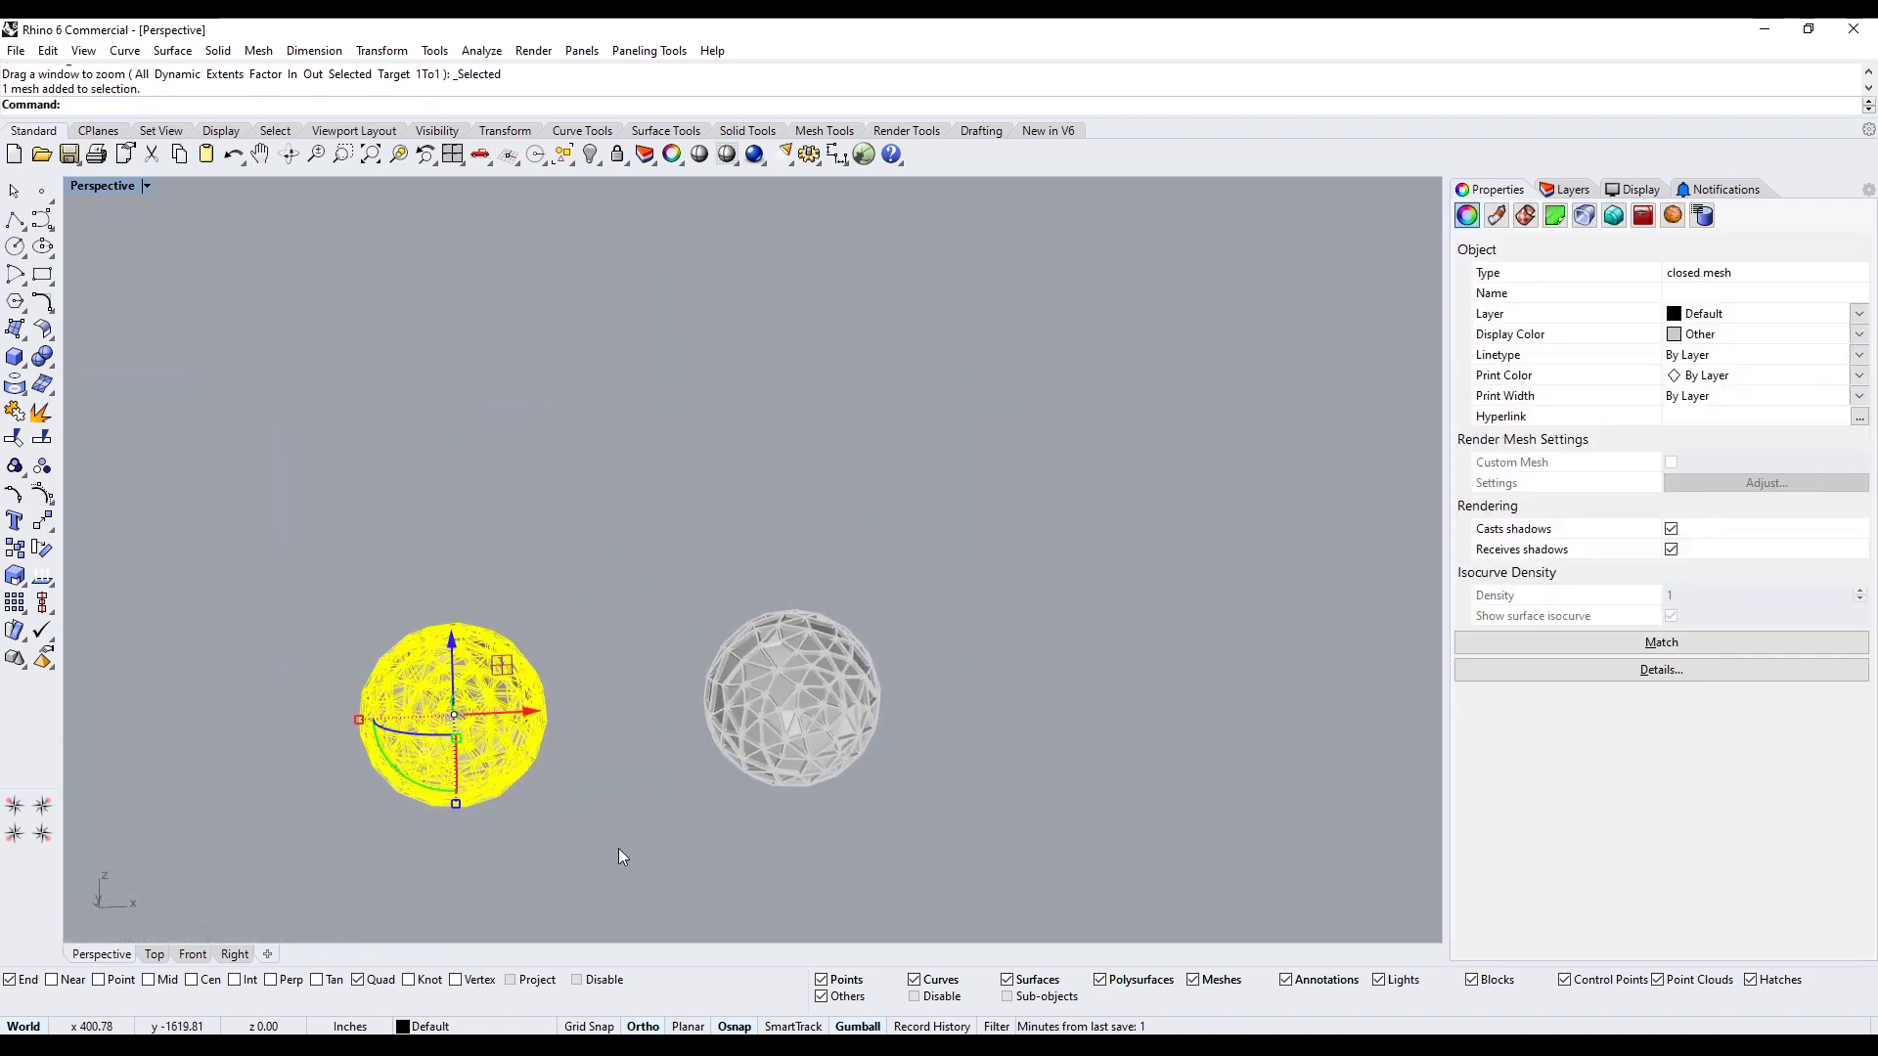
key("ctrl+h")
Draw a solid box wider than the sphere around its lower half with the Box command
right_click_drag(792, 731, 368, 586)
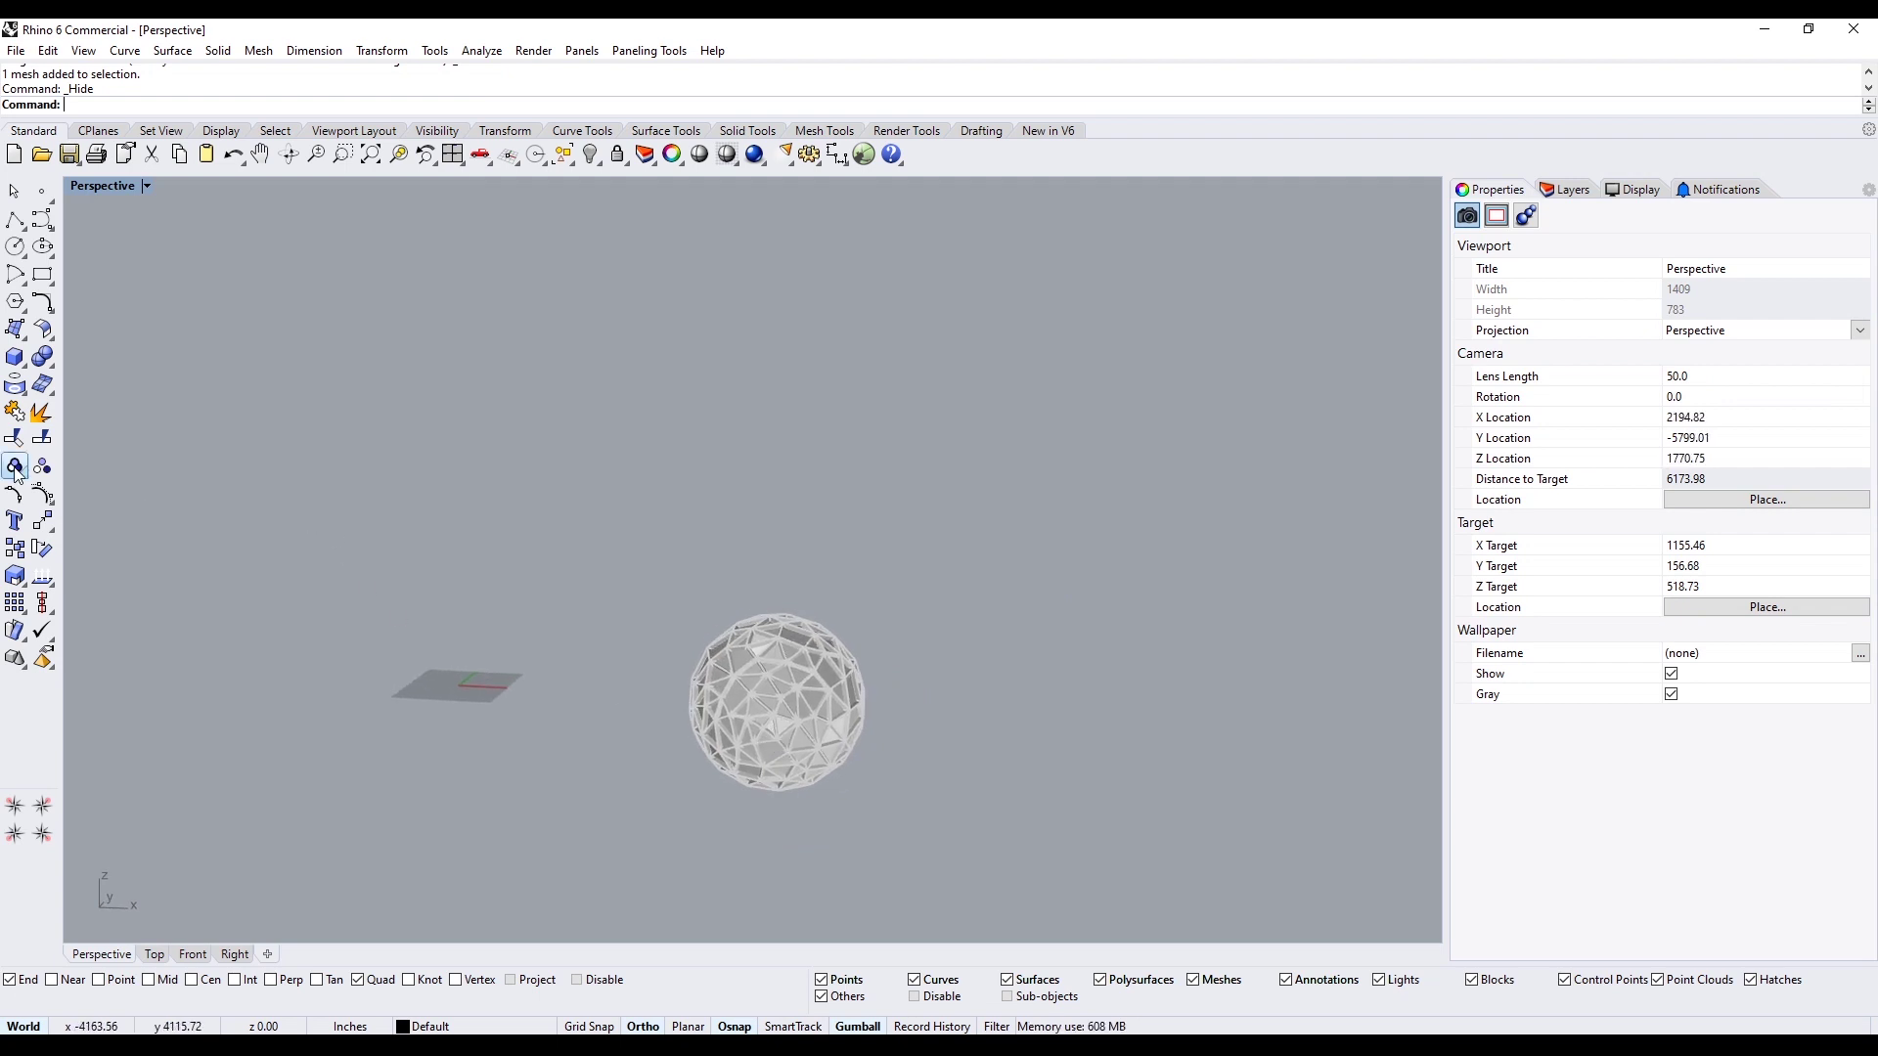
left_click(14, 356)
right_click_drag(461, 440, 554, 508)
left_click(597, 610)
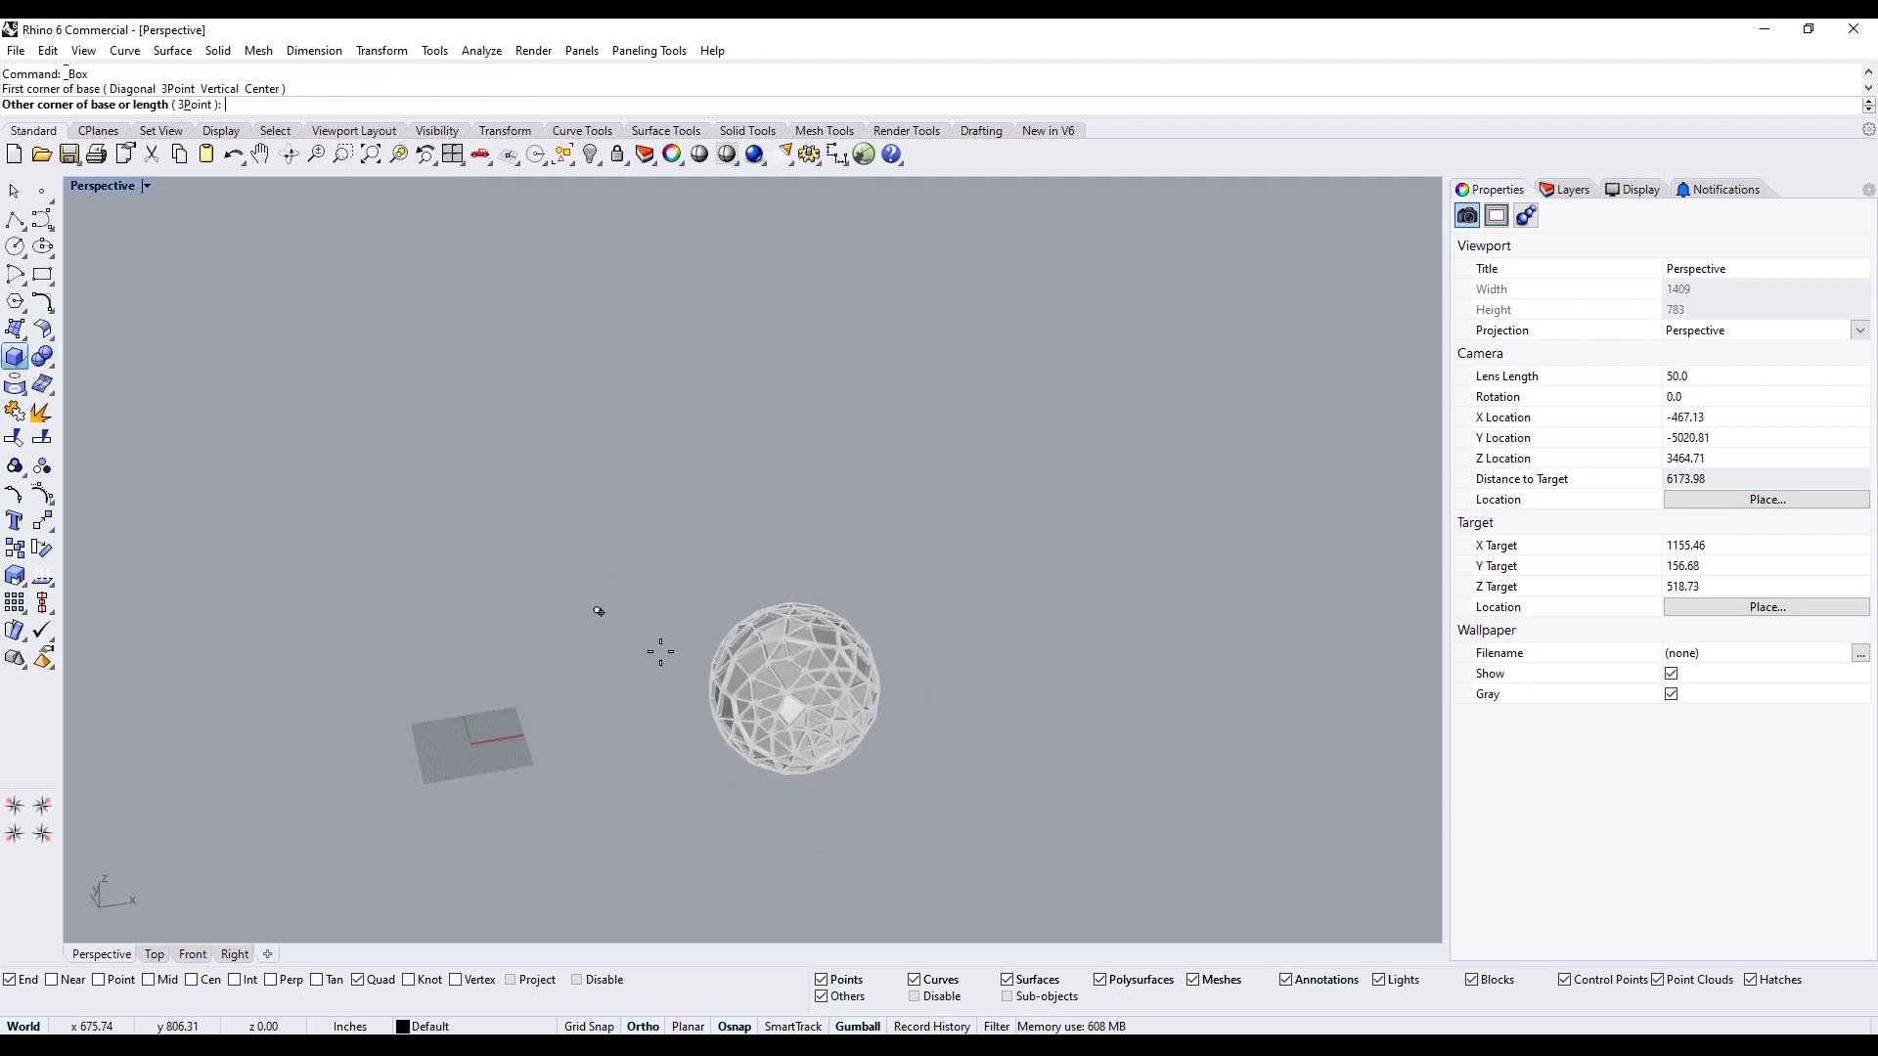
left_click(1000, 800)
left_click(1005, 766)
Select the two sphere polysurfaces and raise them slightly along Z relative to the box
right_click_drag(1005, 767, 787, 702)
left_click_drag(562, 529, 872, 804)
scroll(772, 730, "up", 3)
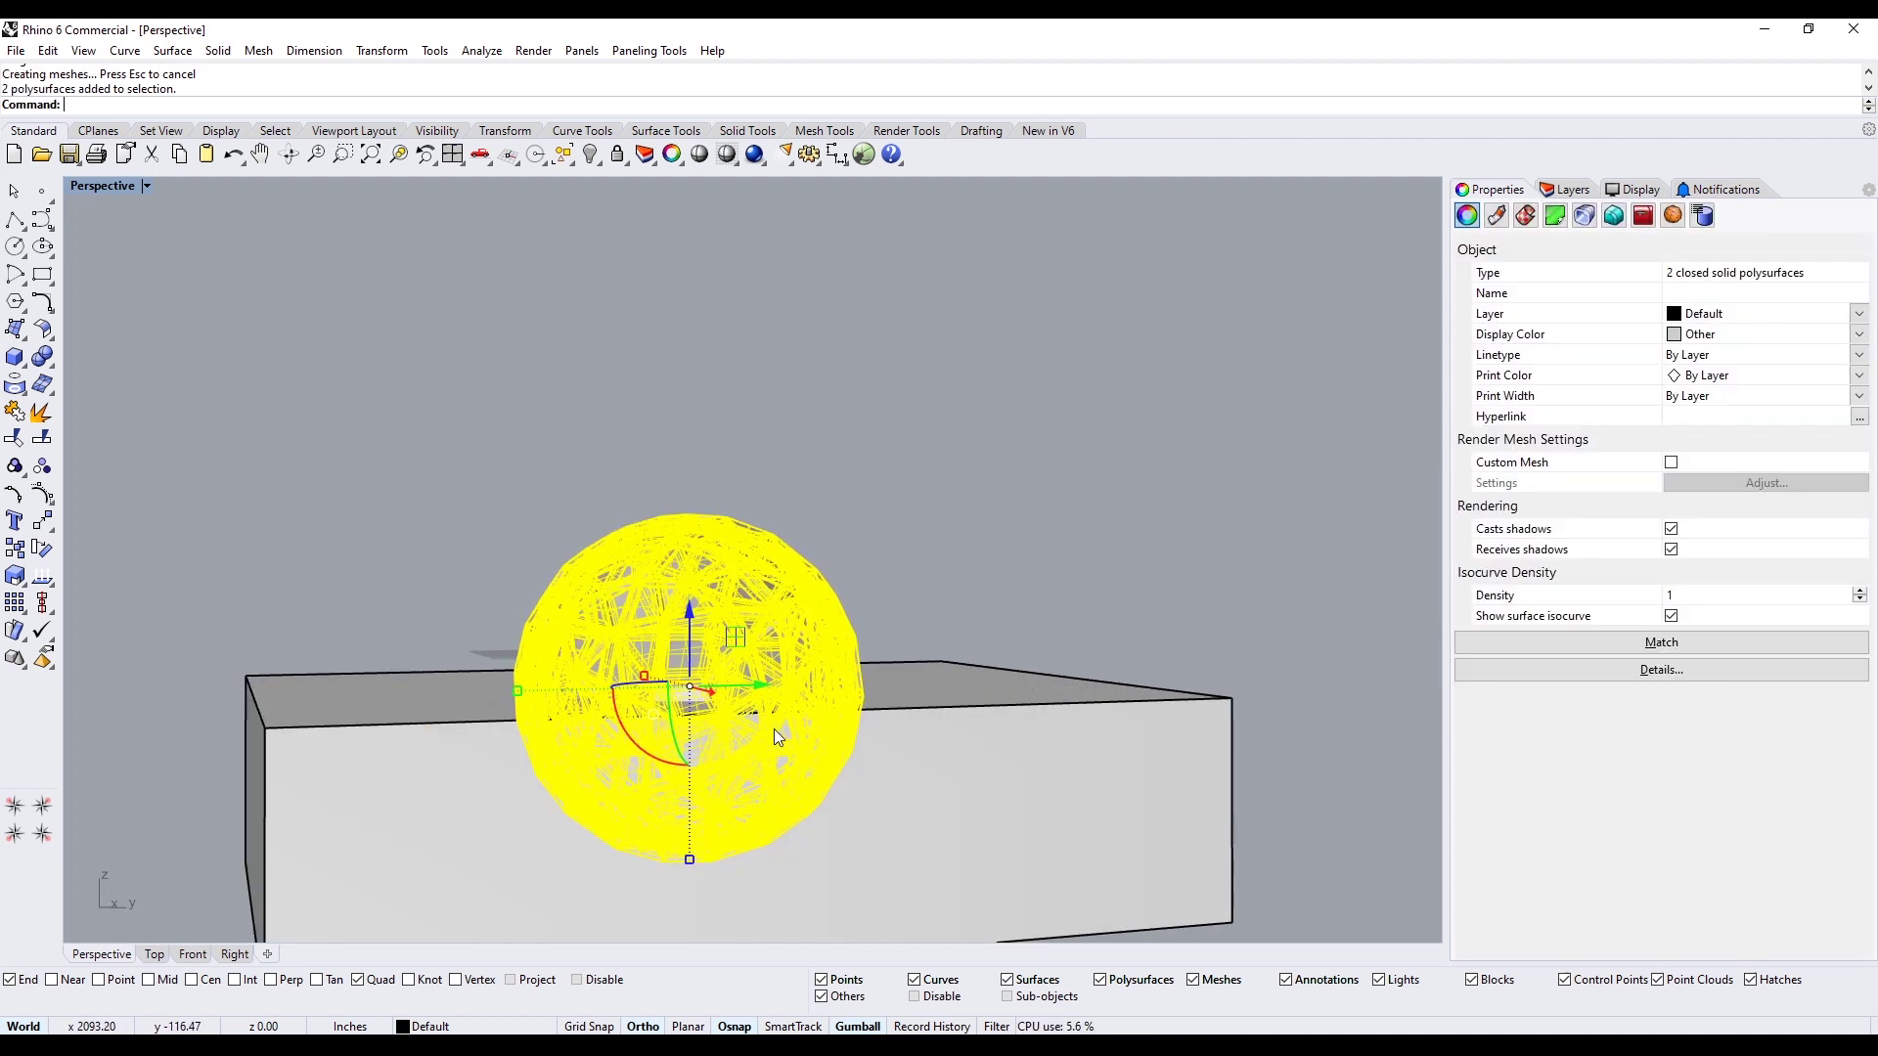
left_click_drag(690, 616, 690, 588)
left_click(851, 579)
right_click_drag(850, 579, 482, 440)
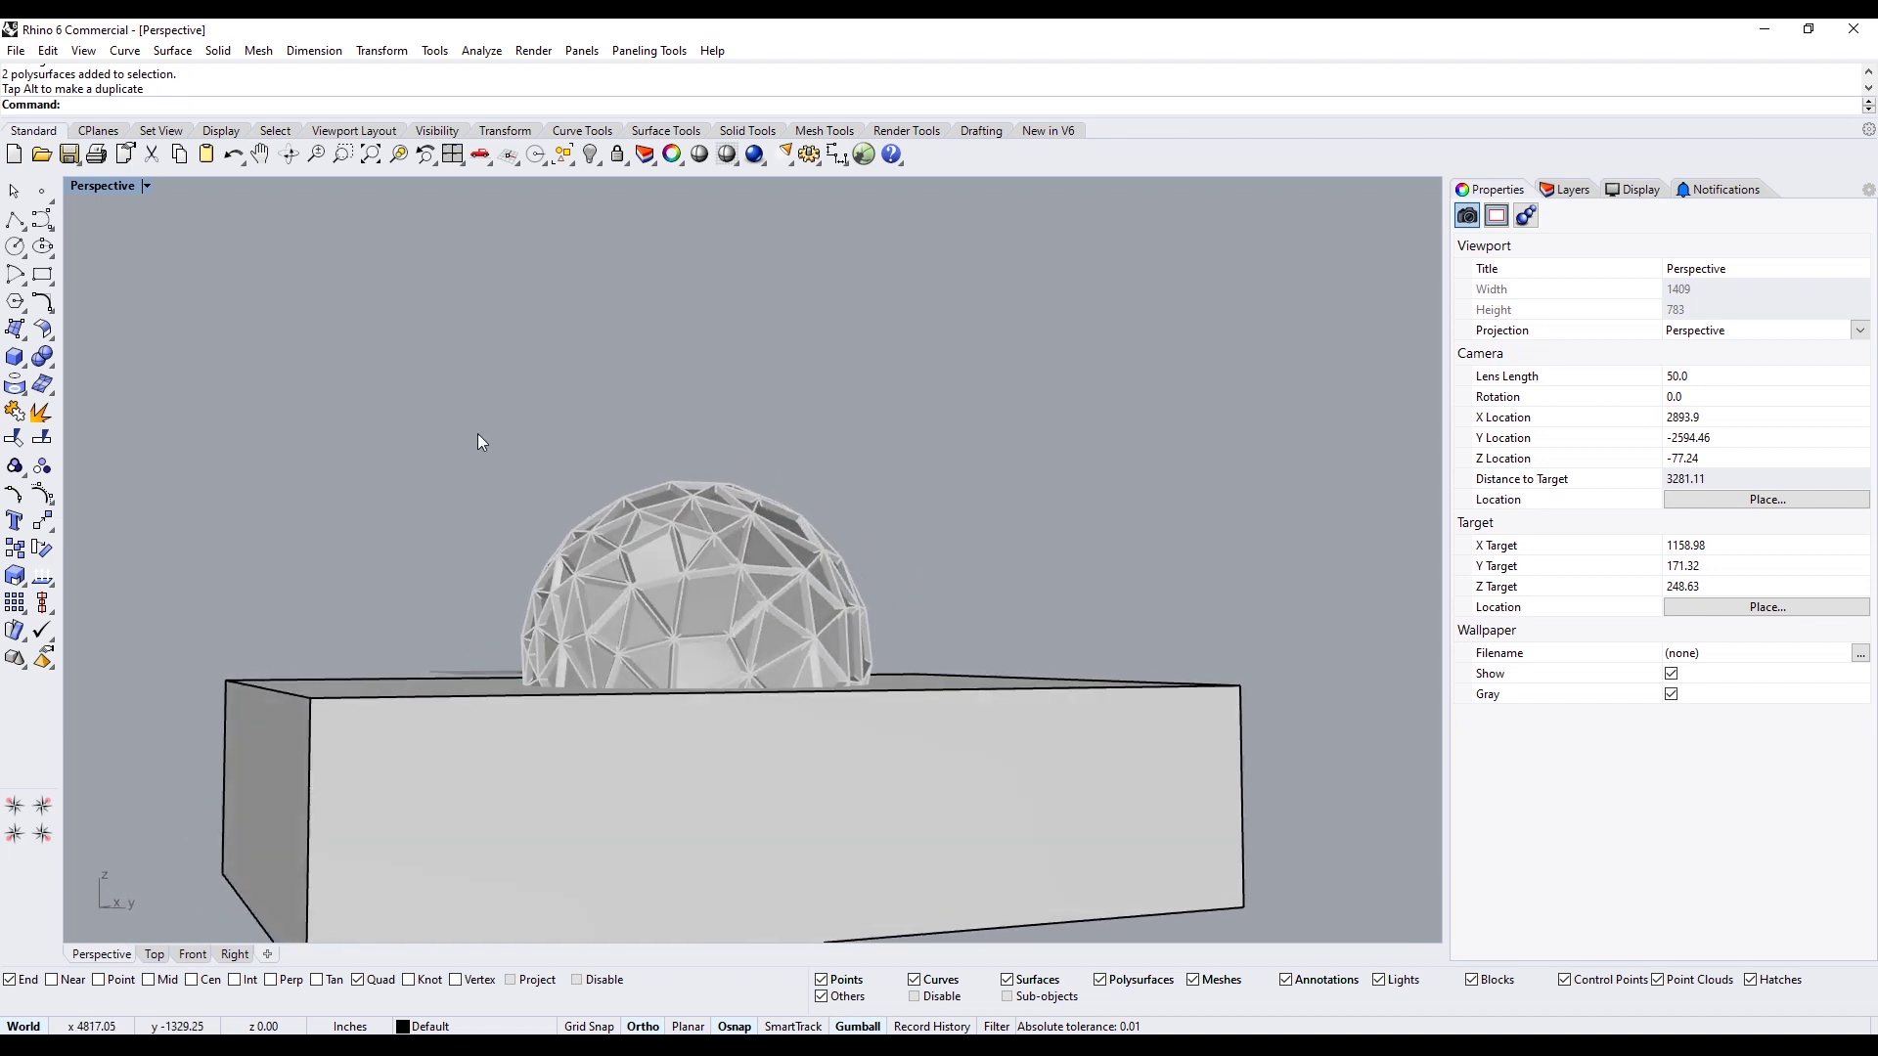
Subtract the box from both sphere polysurfaces with BooleanDifference, using DeleteInput=No
left_click_drag(409, 407, 956, 827)
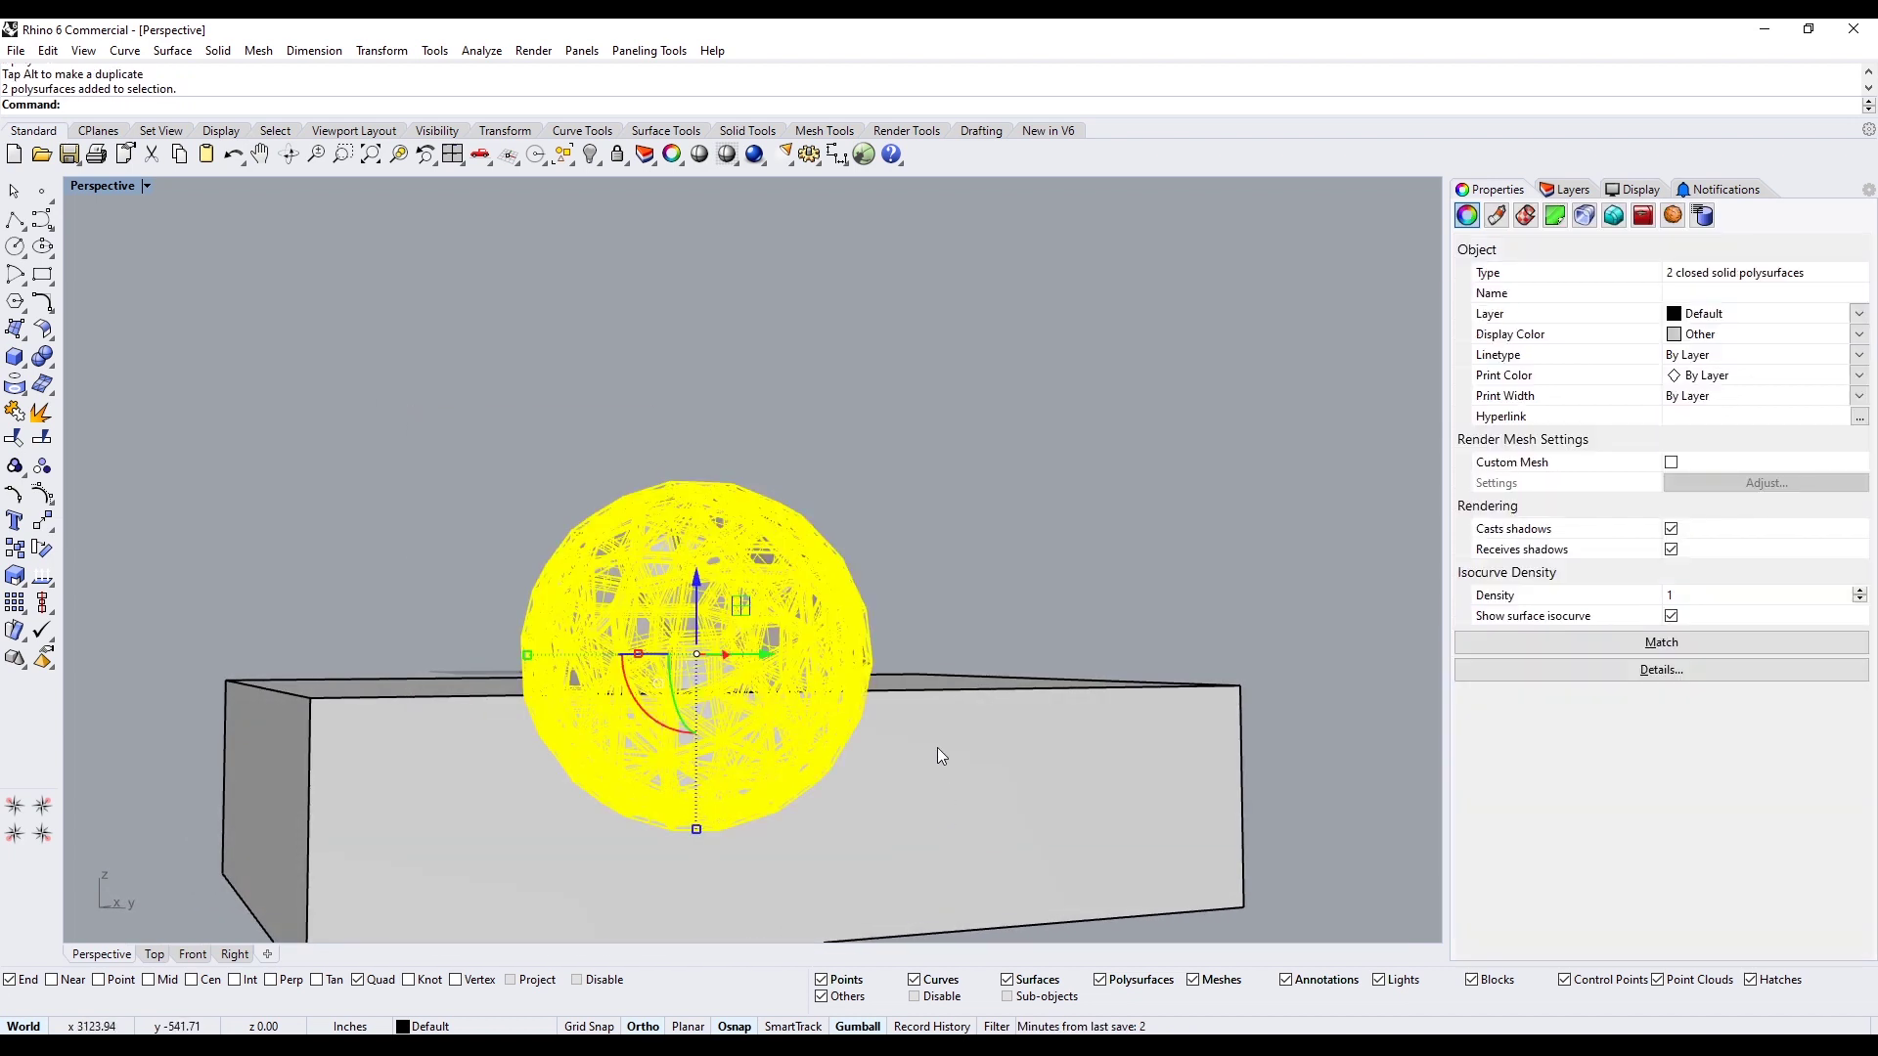
key("Escape")
scroll(937, 748, "down", 2)
left_click_drag(524, 440, 928, 883)
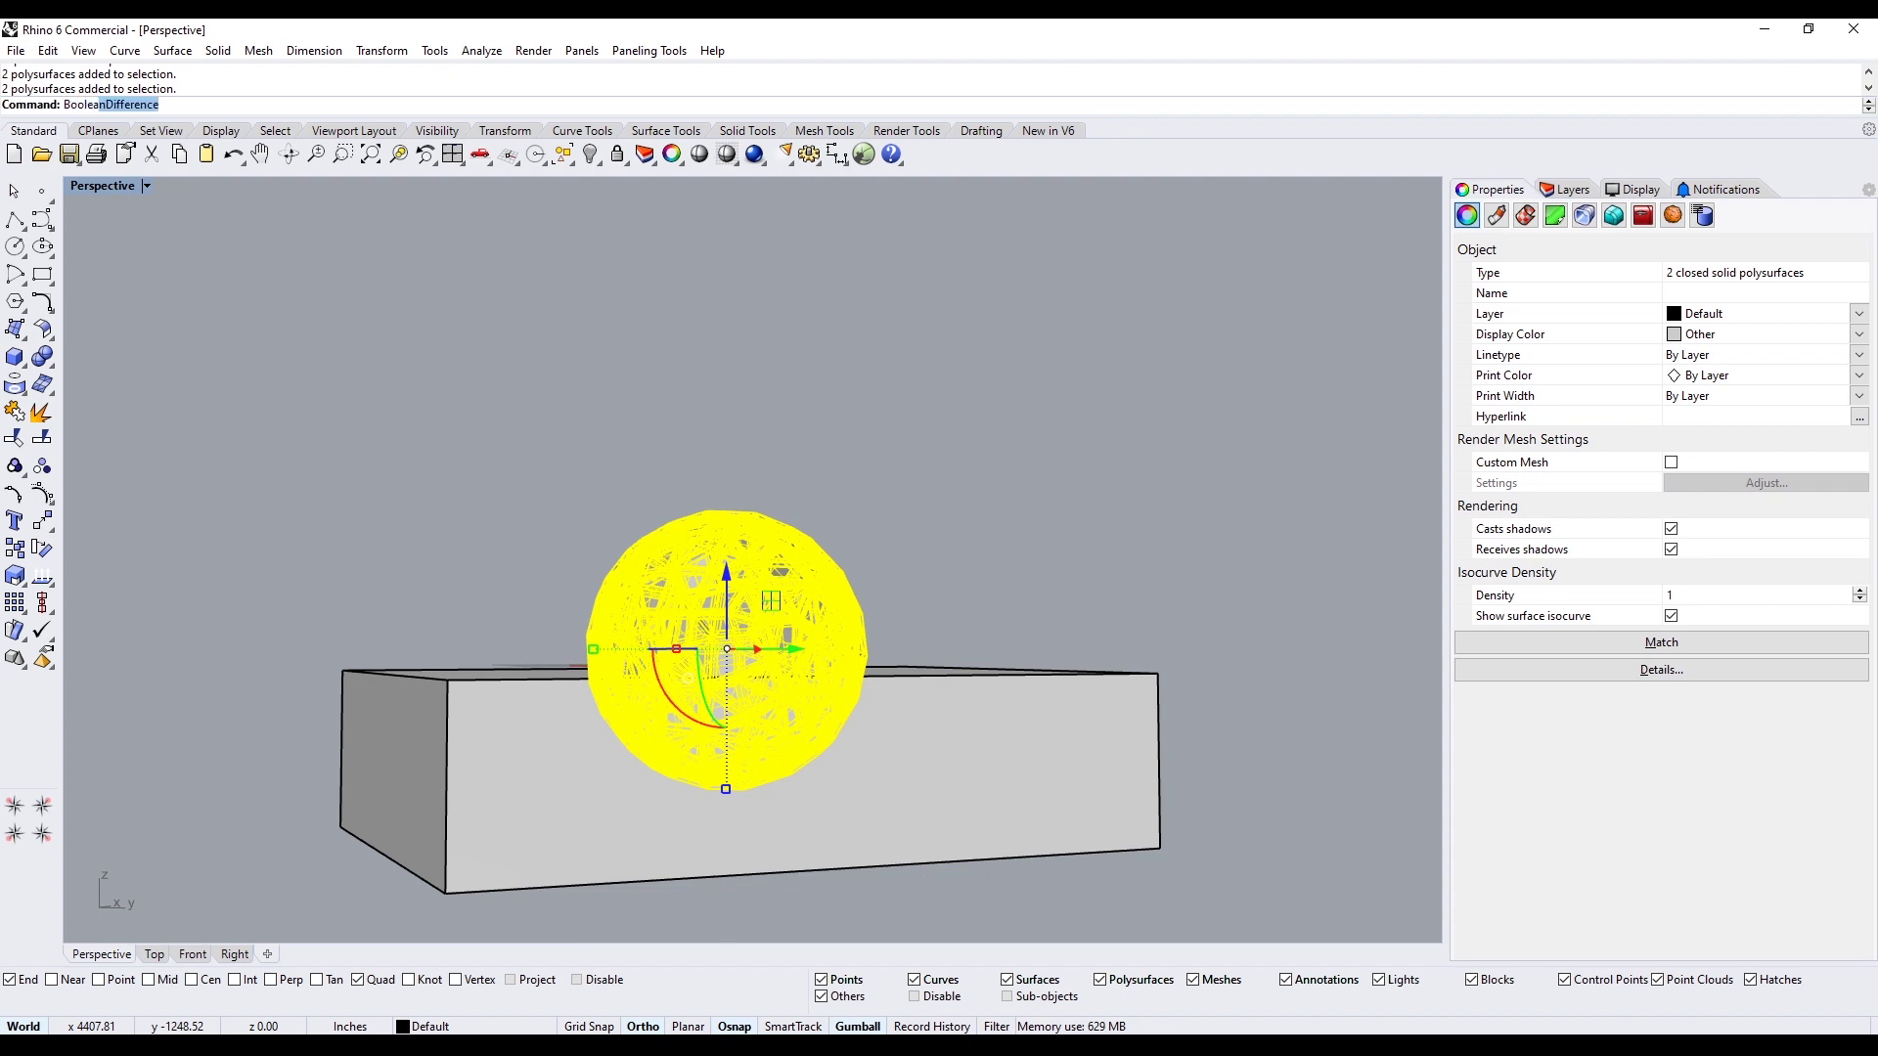
key("Return")
left_click(919, 871)
key("Return")
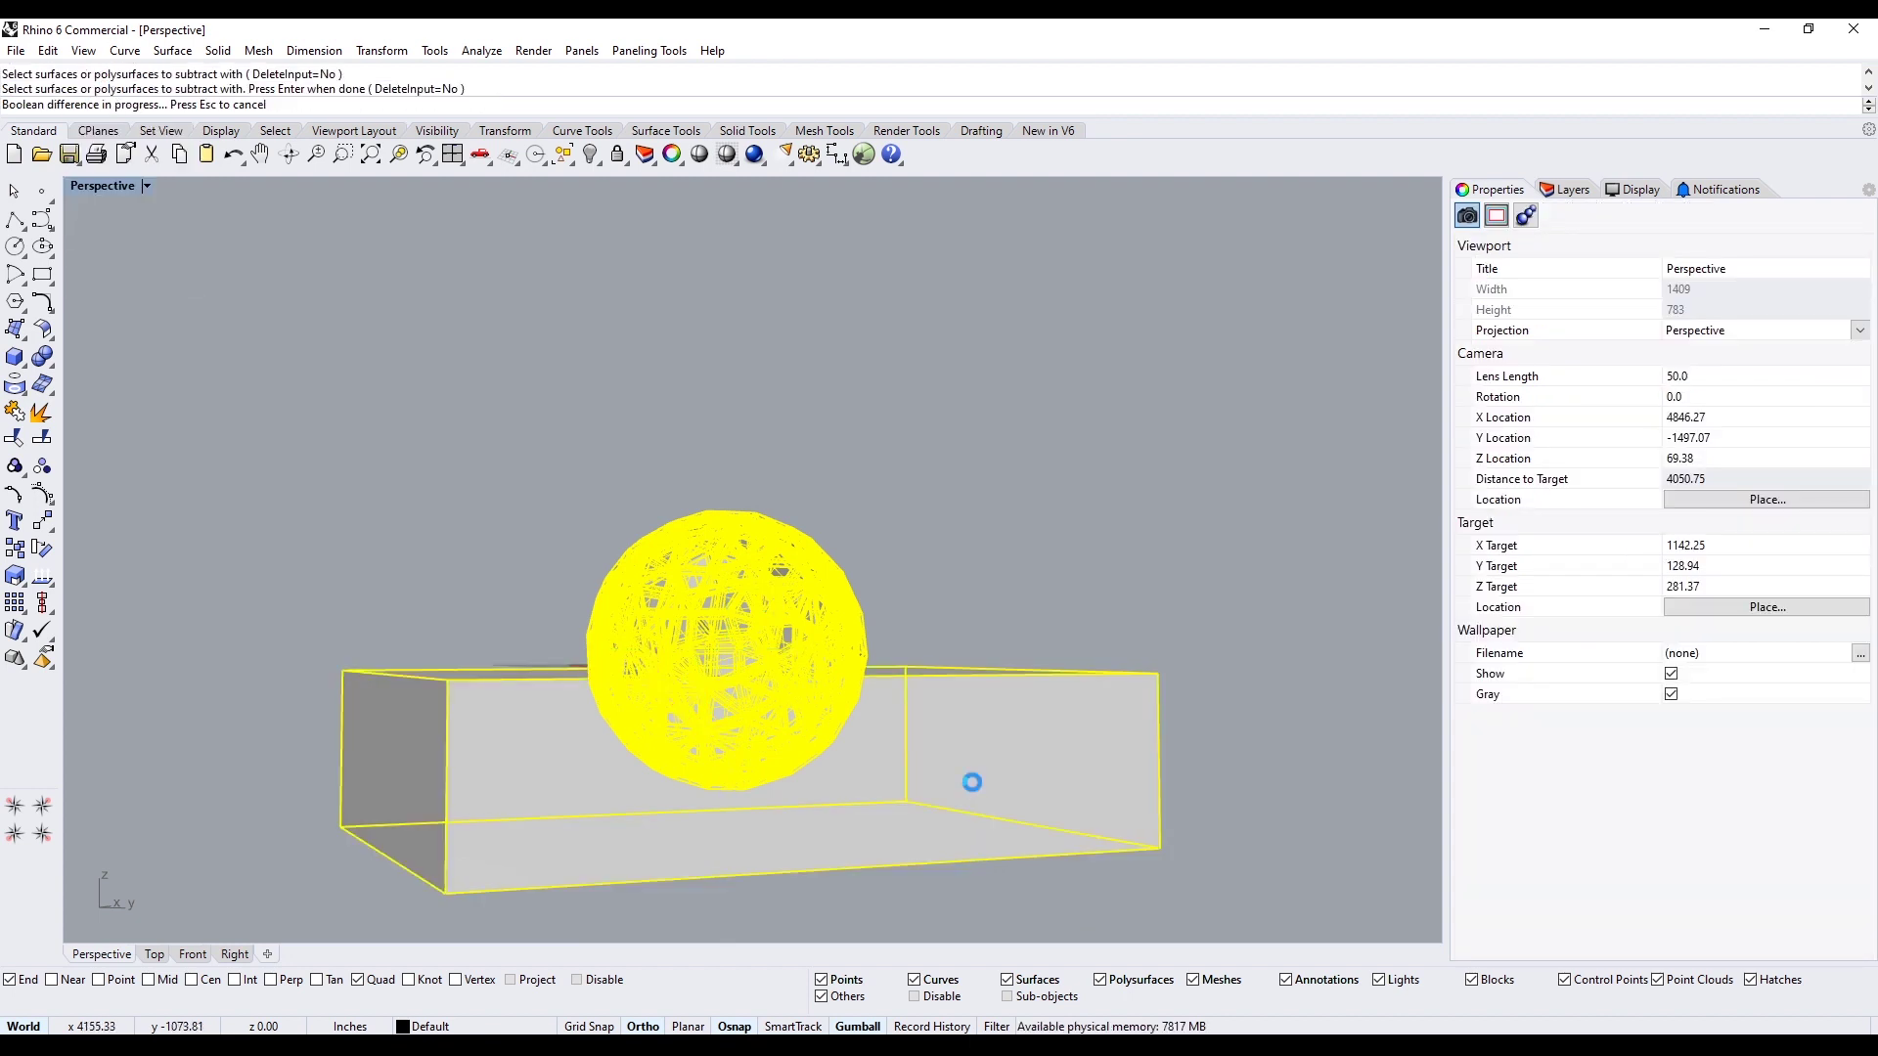
Explode the box into separate surfaces and delete all of them except the top one as a ground plane
left_click(971, 785)
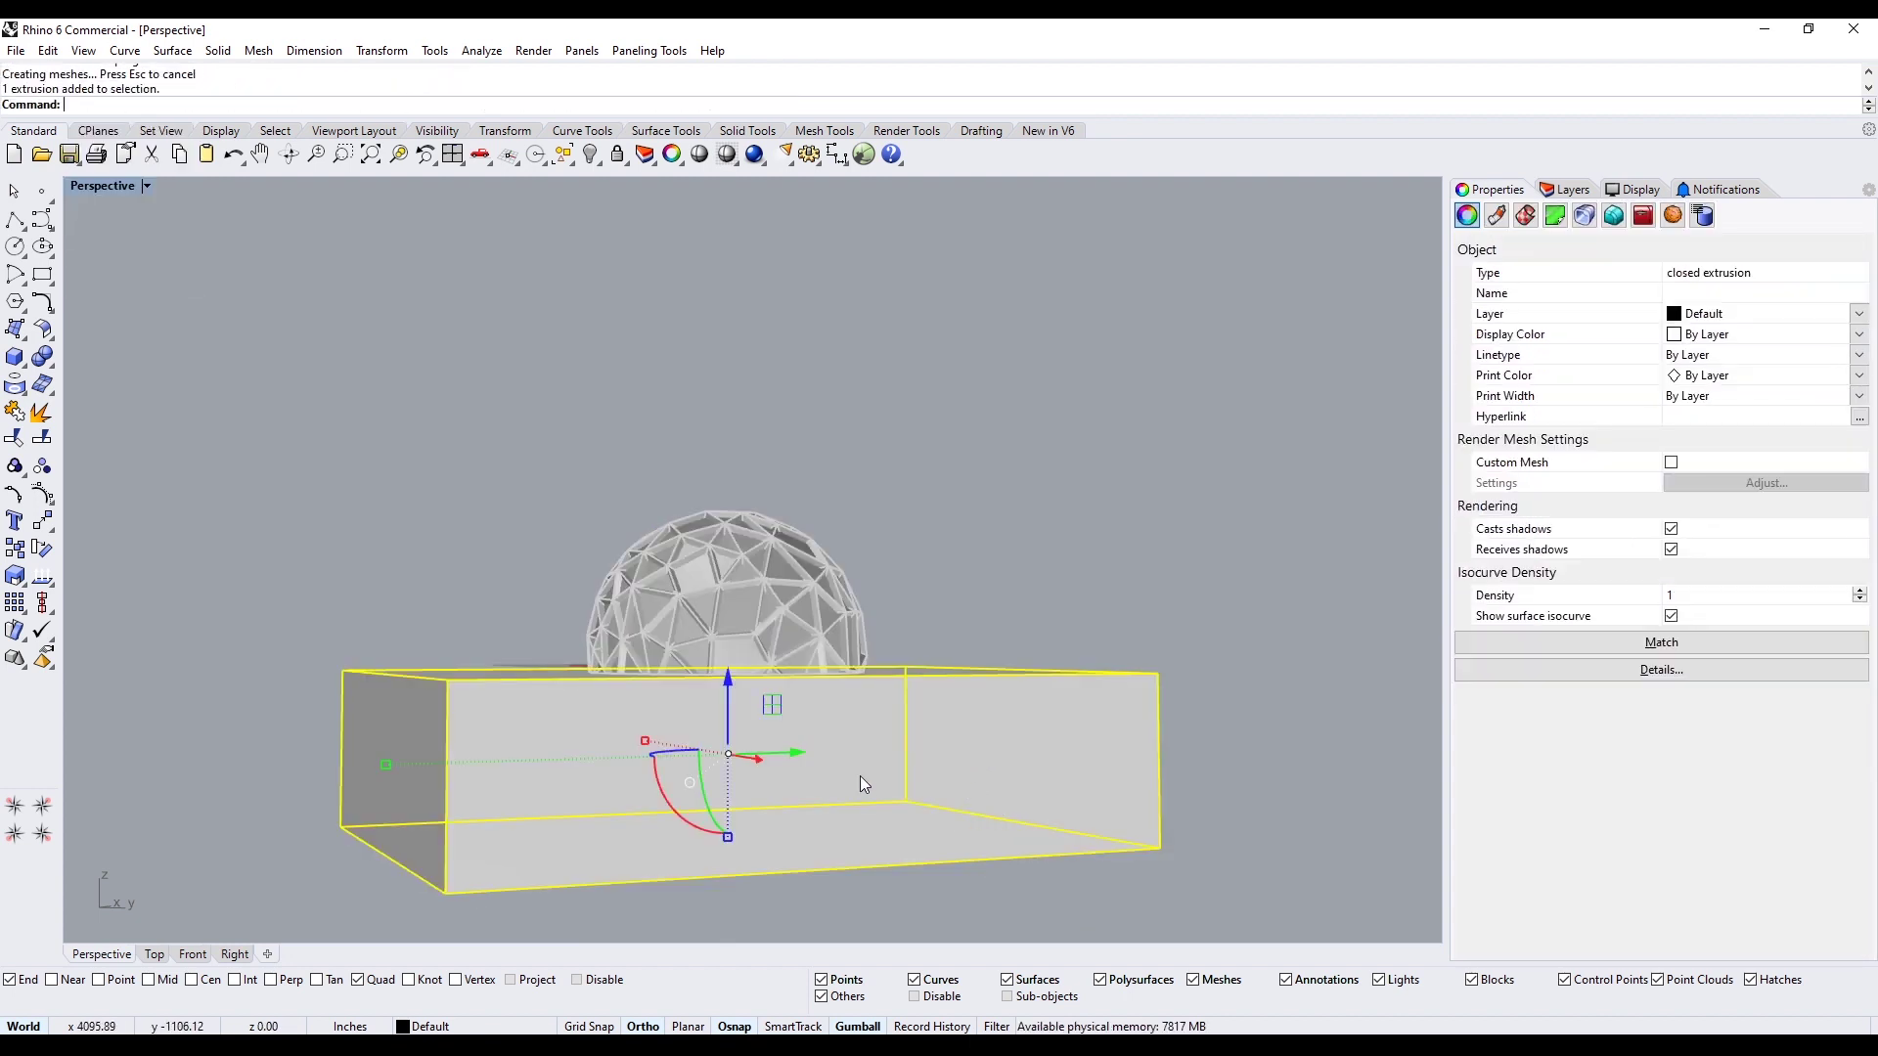
right_click_drag(862, 785, 884, 756)
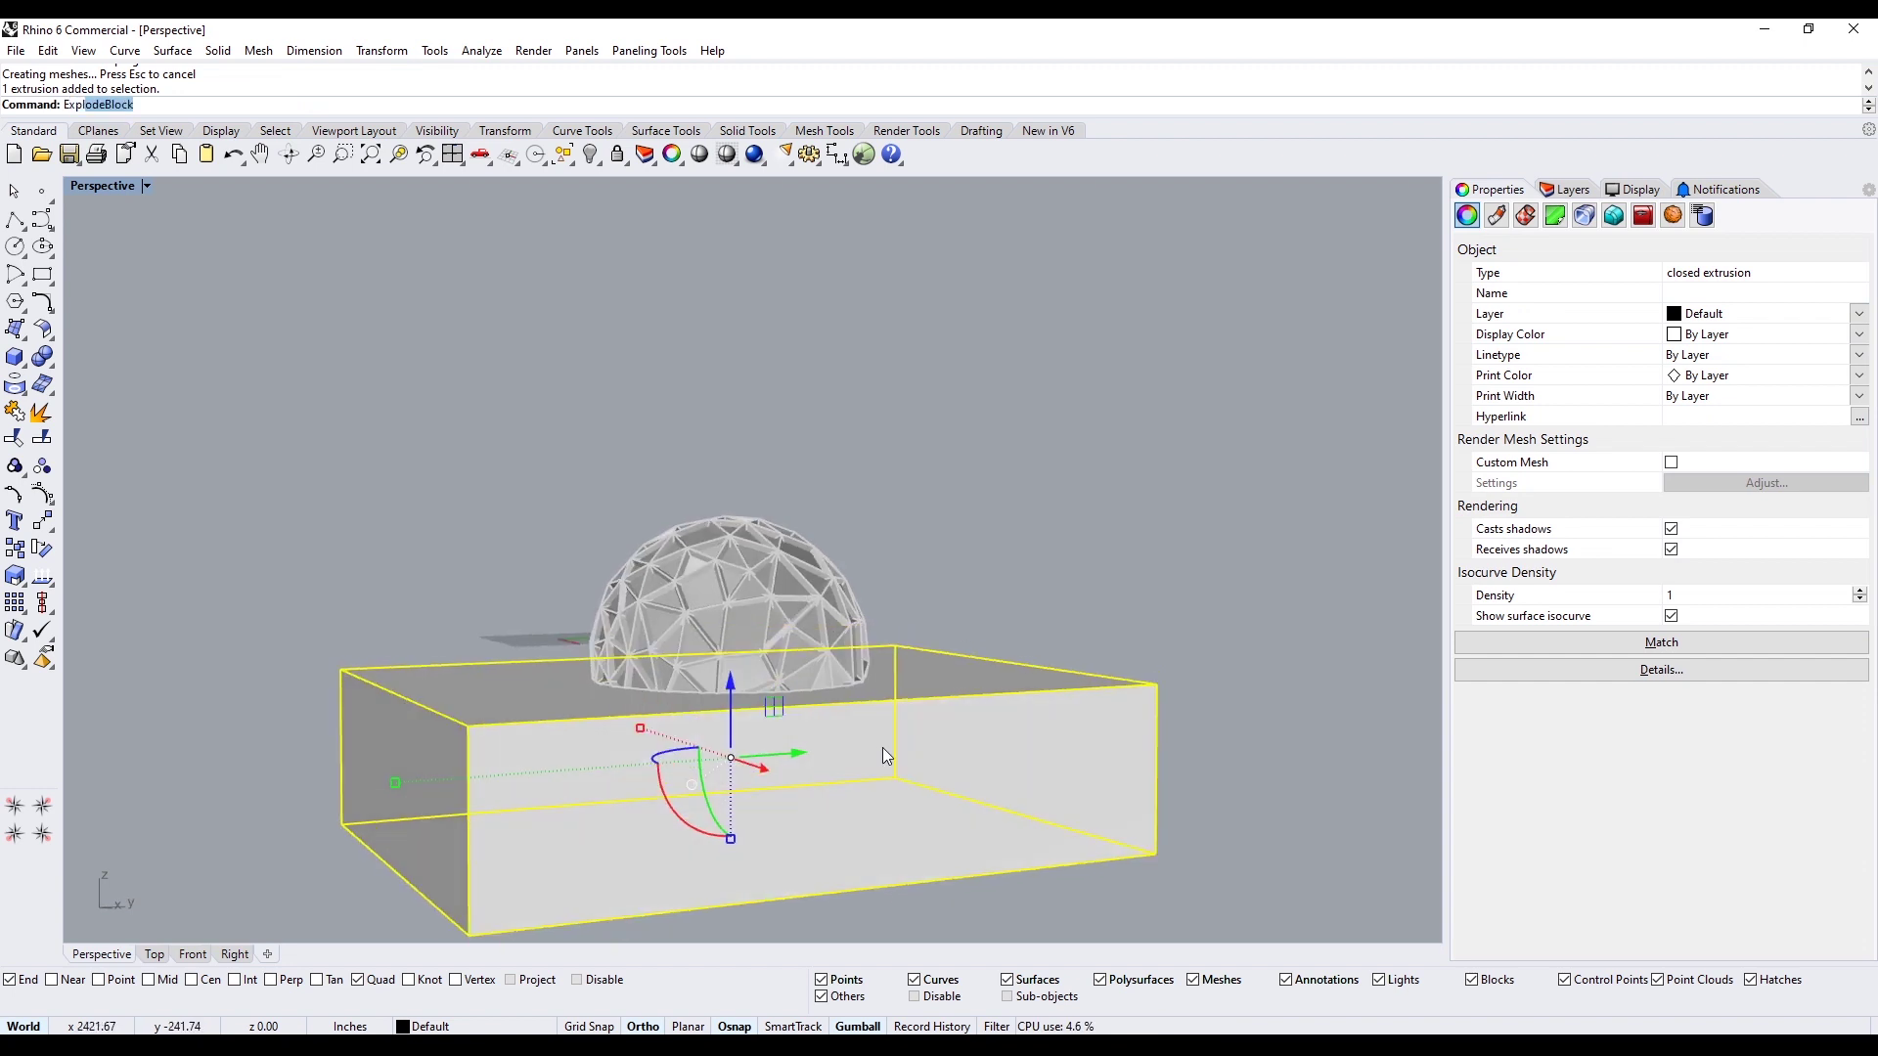
key("Return")
key("Return")
left_click(878, 778)
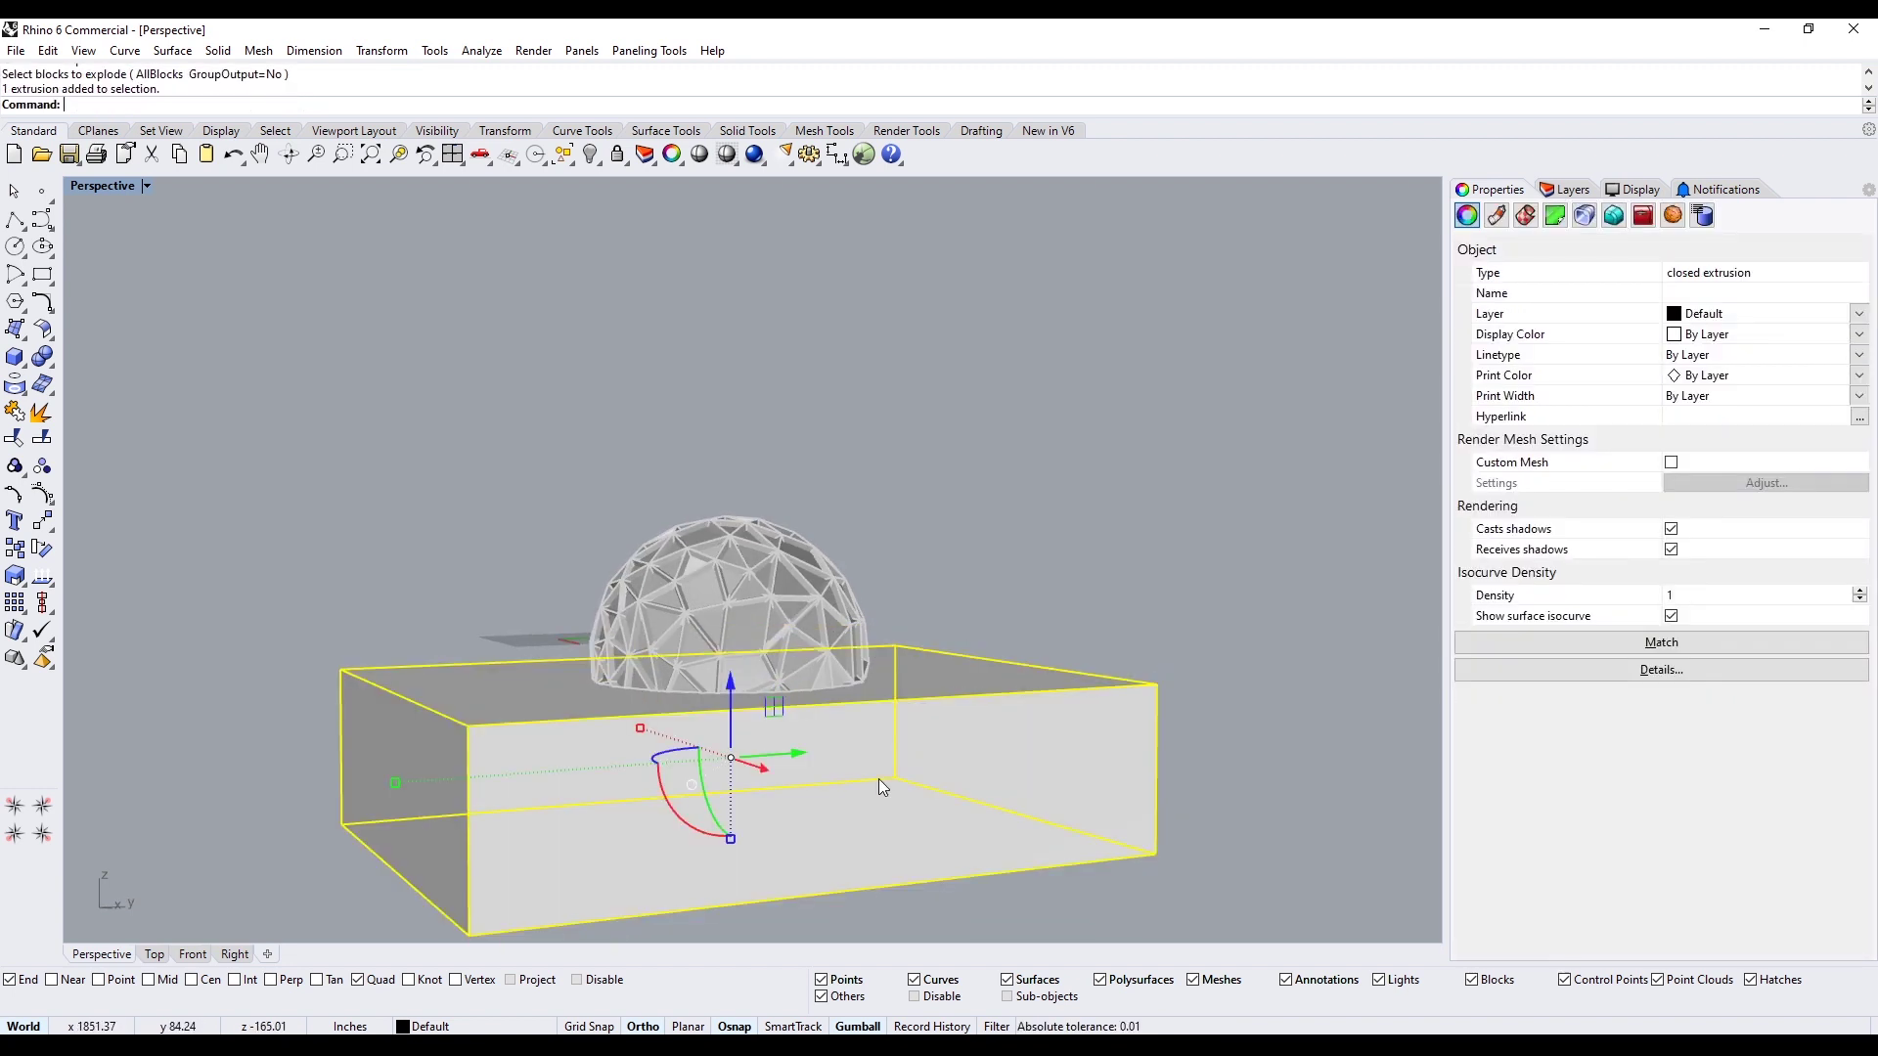
left_click(878, 779, "ctrl")
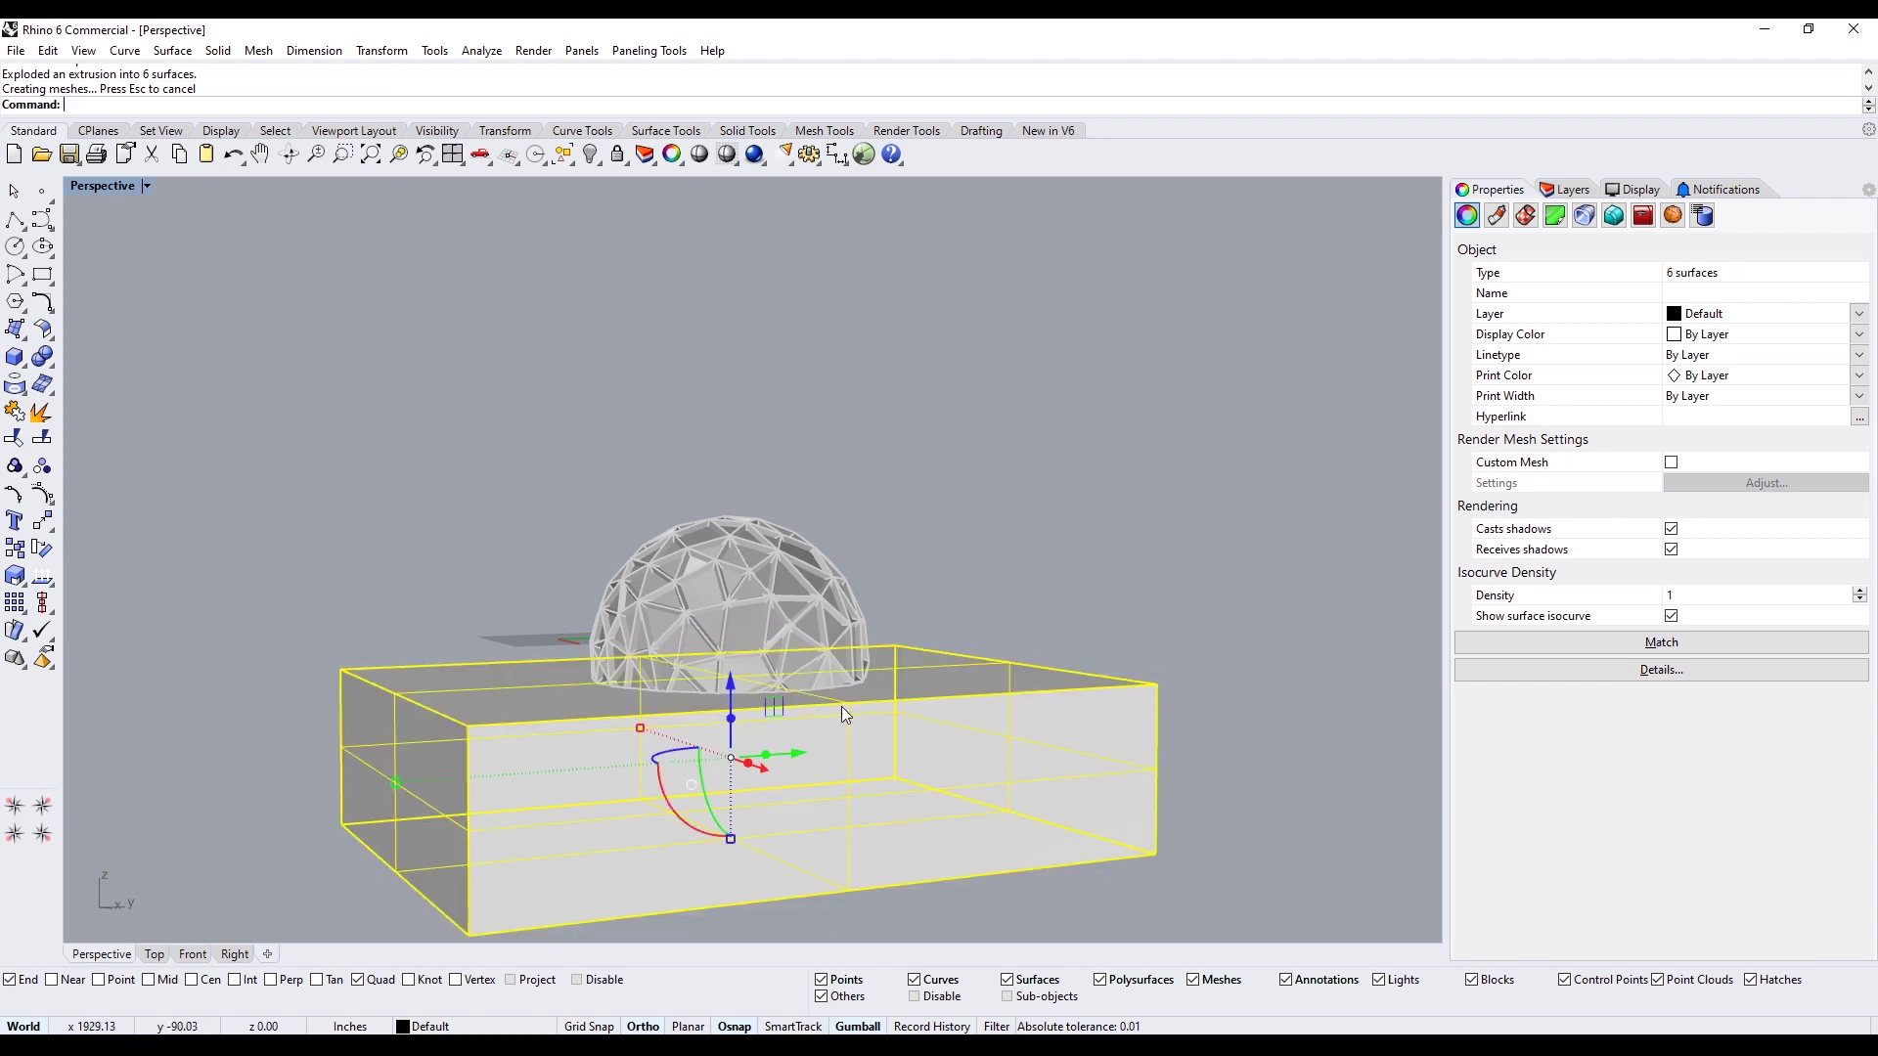
right_click_drag(841, 706, 964, 695)
key("Delete")
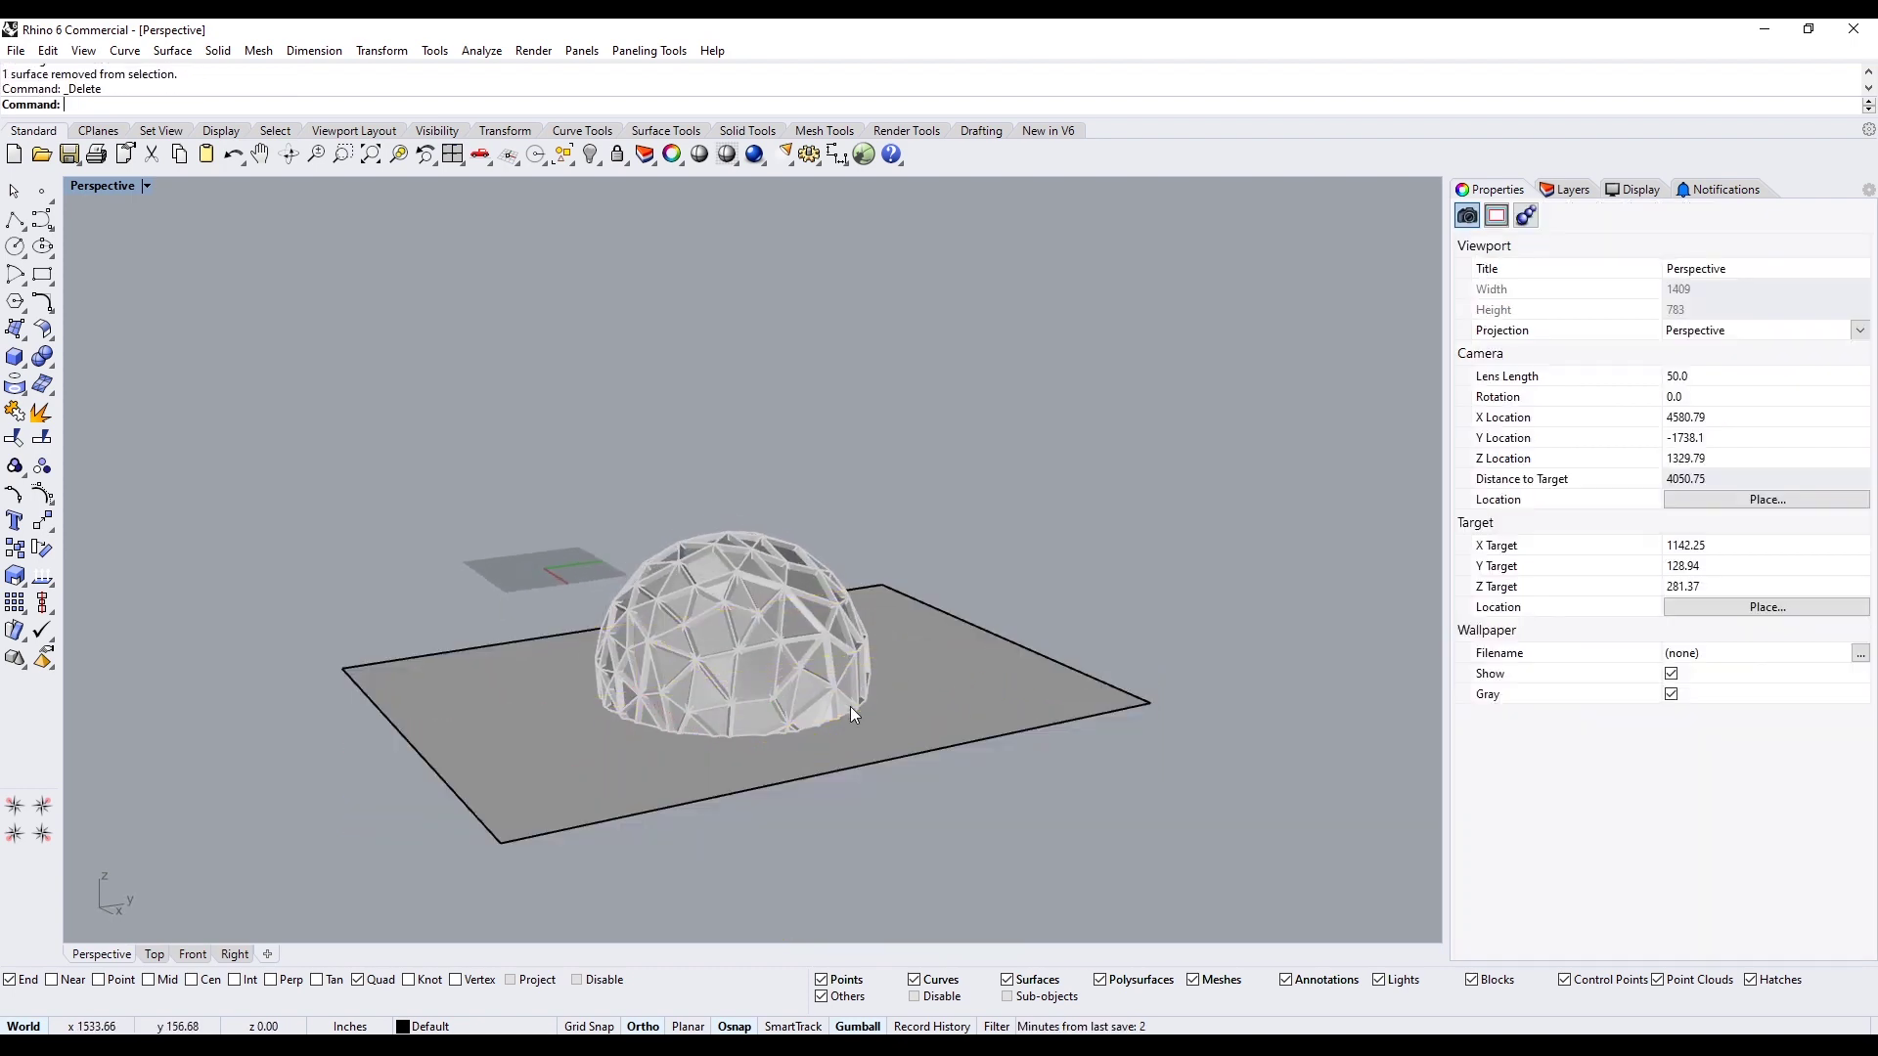
Examine the half dome and its cut base on the ground plane from several angles
right_click_drag(849, 706, 795, 812)
left_click(795, 824)
scroll(816, 665, "up", 7)
right_click_drag(816, 664, 858, 647)
key("Escape")
scroll(860, 650, "down", 4)
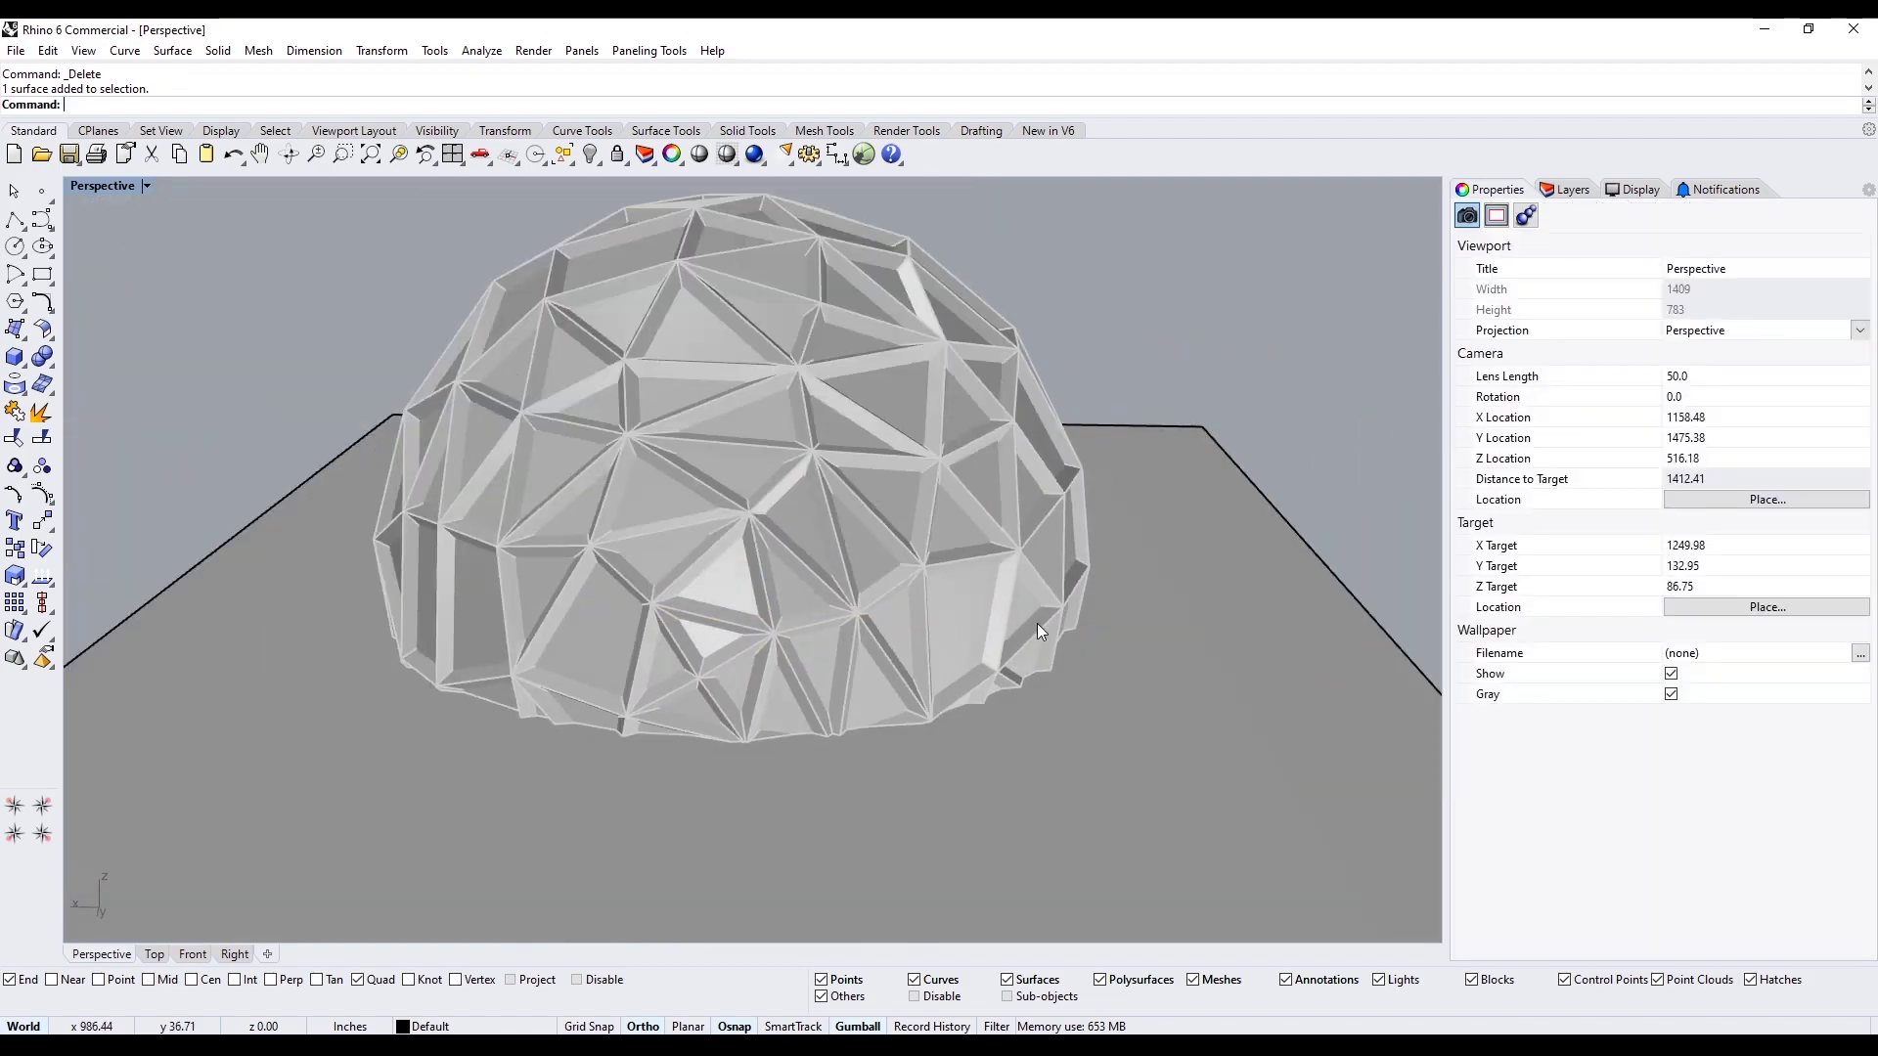
right_click_drag(1036, 624, 1169, 724, "shift")
right_click_drag(1169, 724, 886, 671)
Select the dome's polysurfaces in turn to check the glazing shell and edge frame as separate solids
left_click(889, 673)
key("Escape")
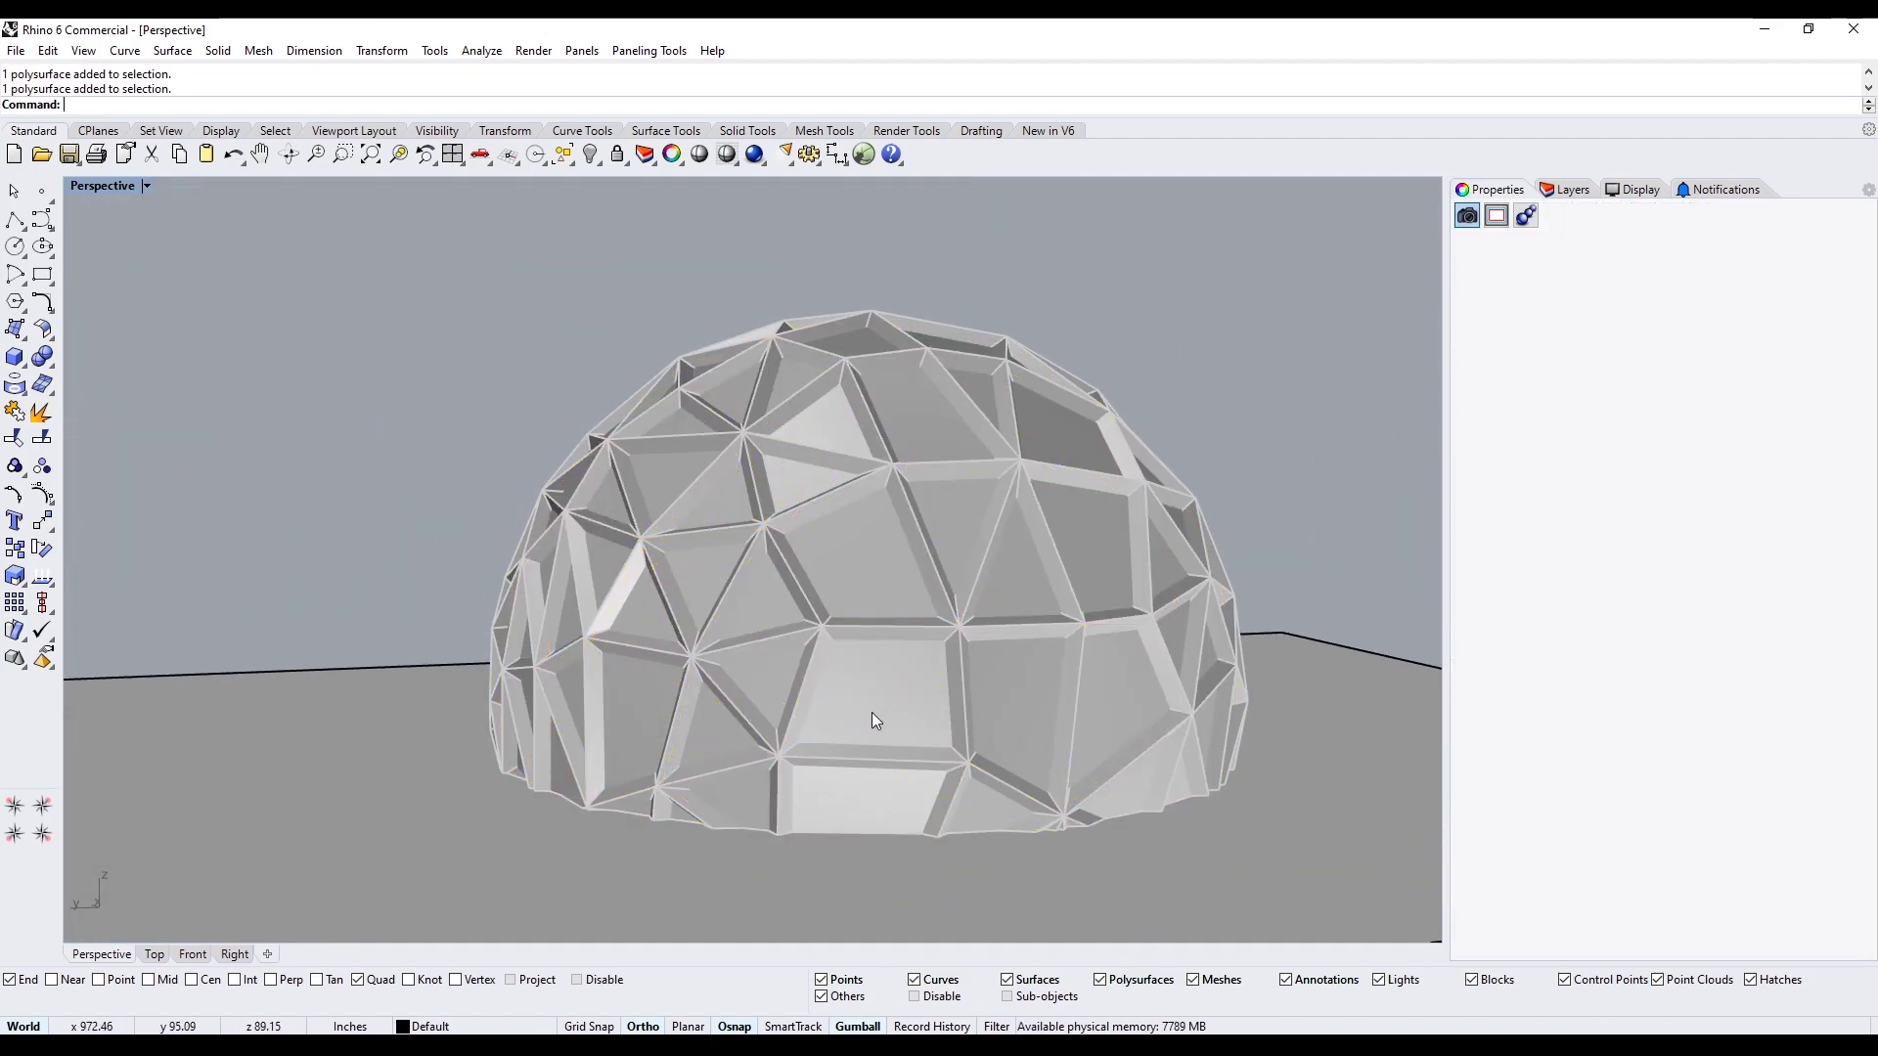
left_click(871, 712)
scroll(801, 731, "up", 5)
scroll(636, 771, "down", 5)
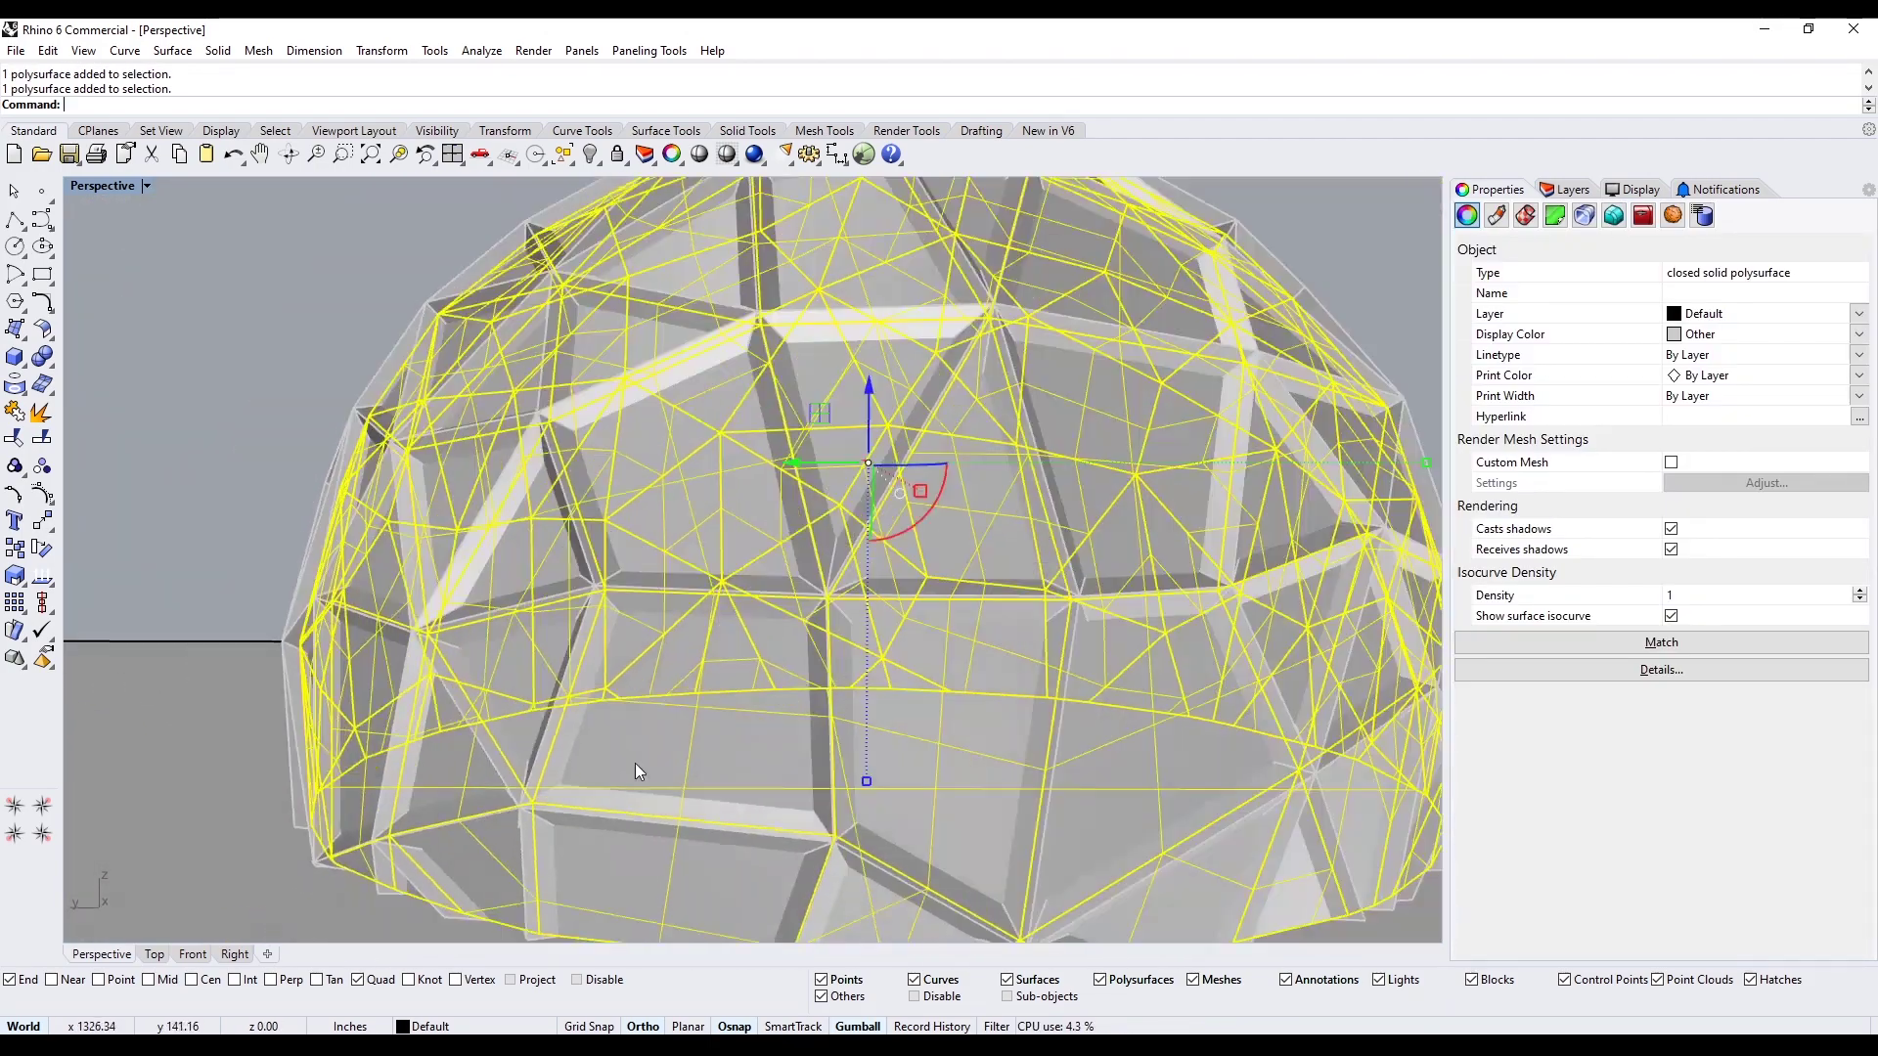
key("Escape")
left_click(560, 755)
Clear the selection, frame the whole dome on its ground plane, and set the viewport to Rendered display mode
scroll(626, 753, "down", 3)
right_click_drag(631, 776, 1125, 732)
key("Escape")
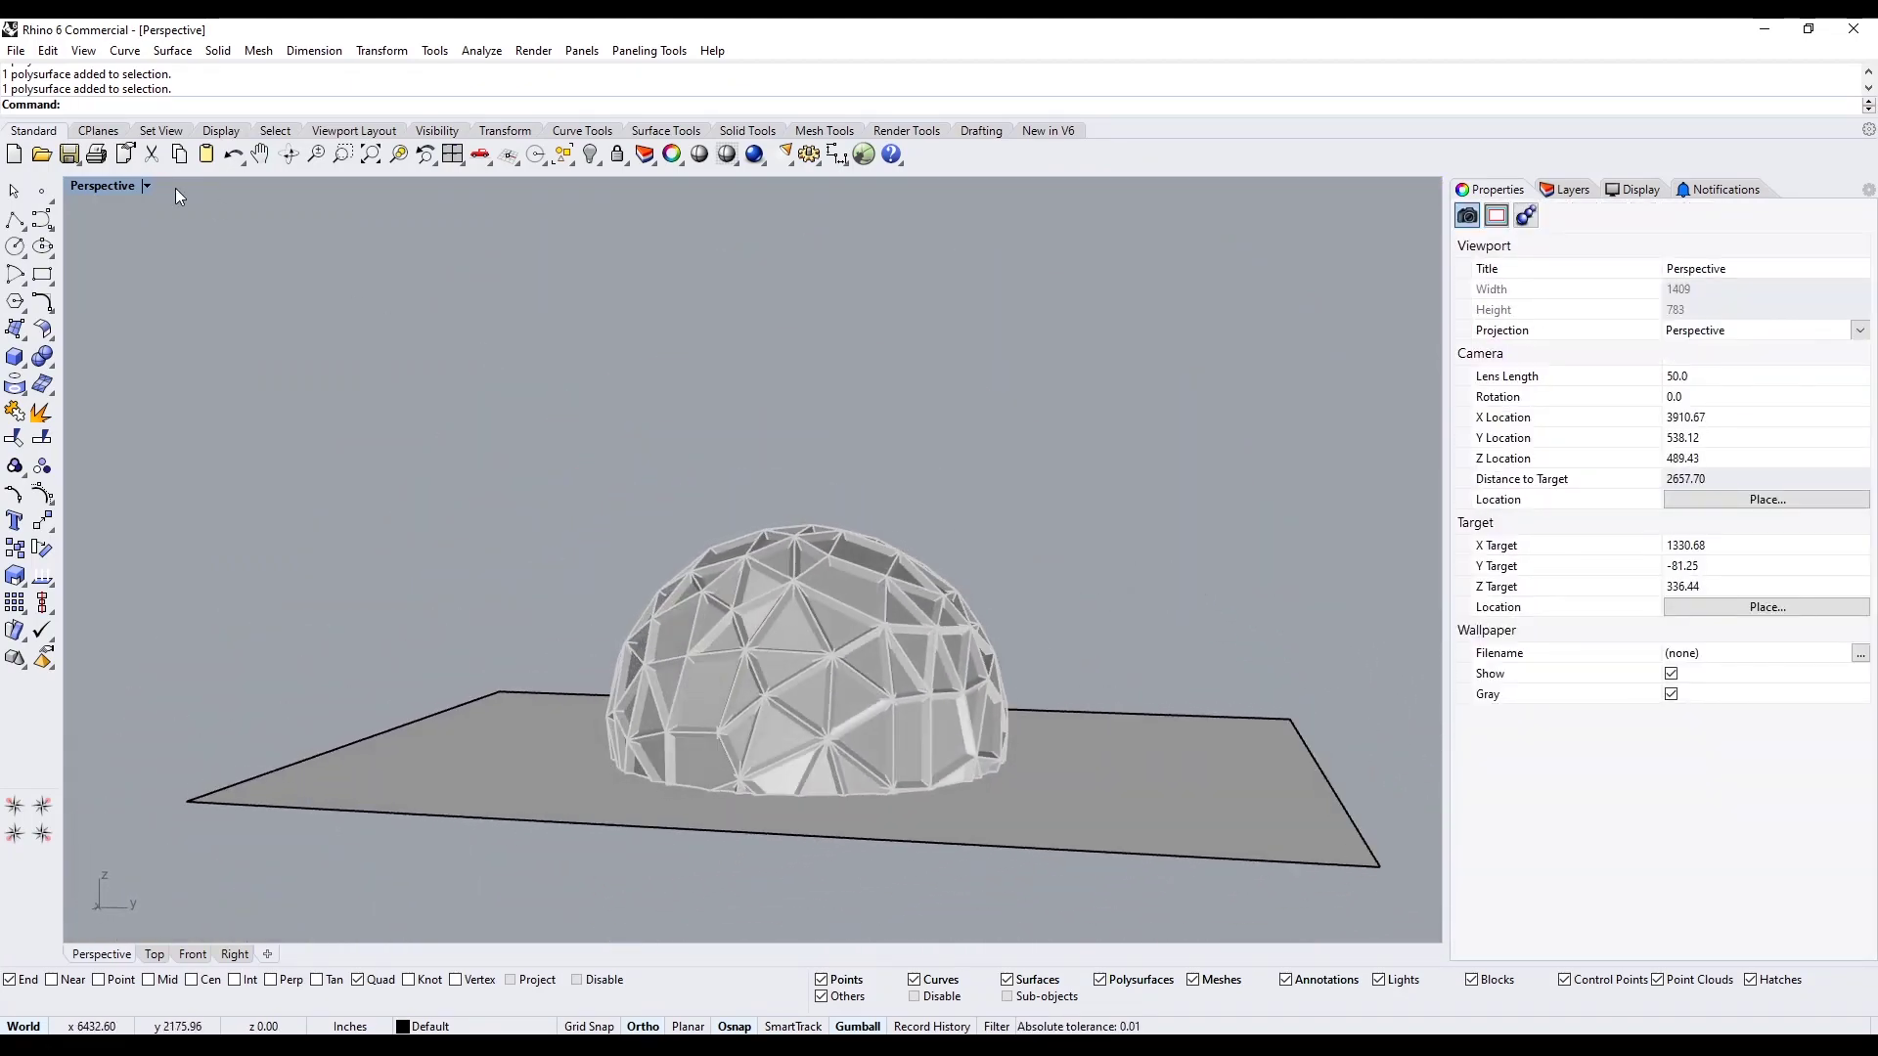
left_click(146, 186)
left_click(145, 284)
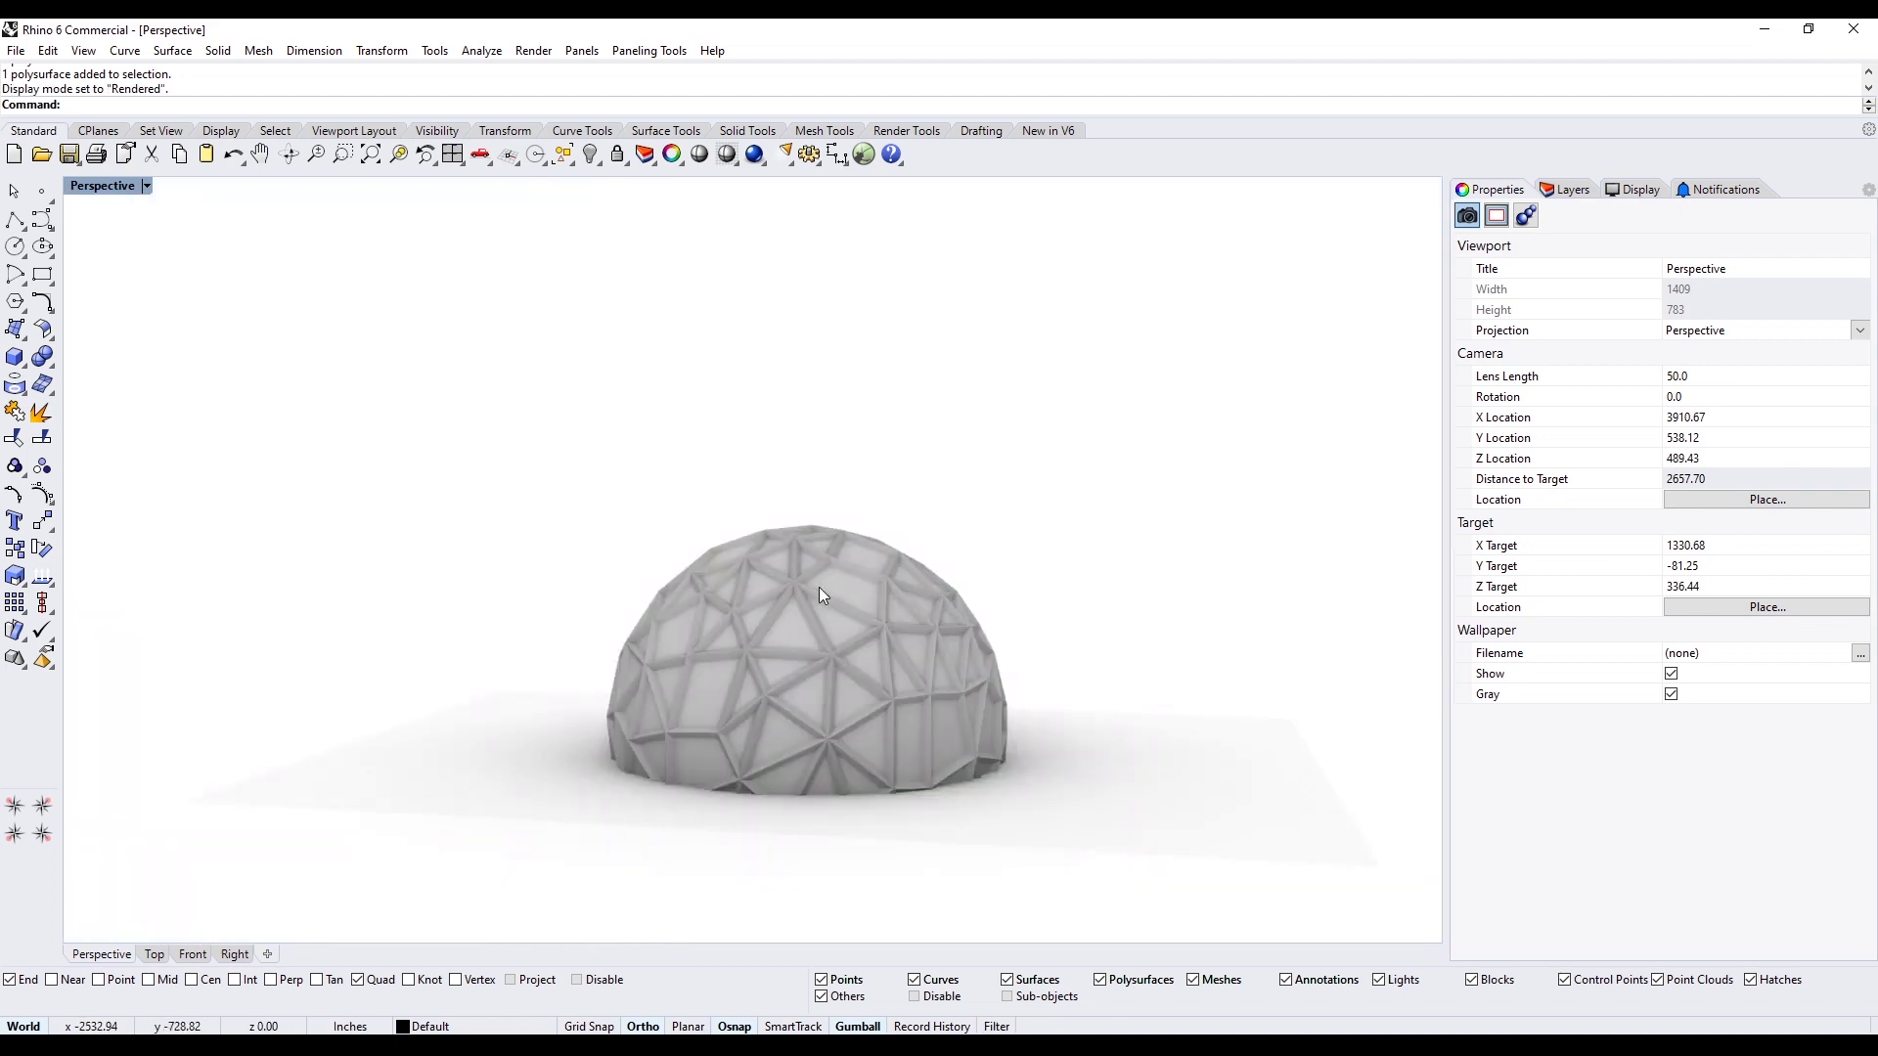
Assign the plaster Default material to both dome polysurfaces
right_click_drag(818, 587, 562, 503)
left_click_drag(423, 407, 1198, 895)
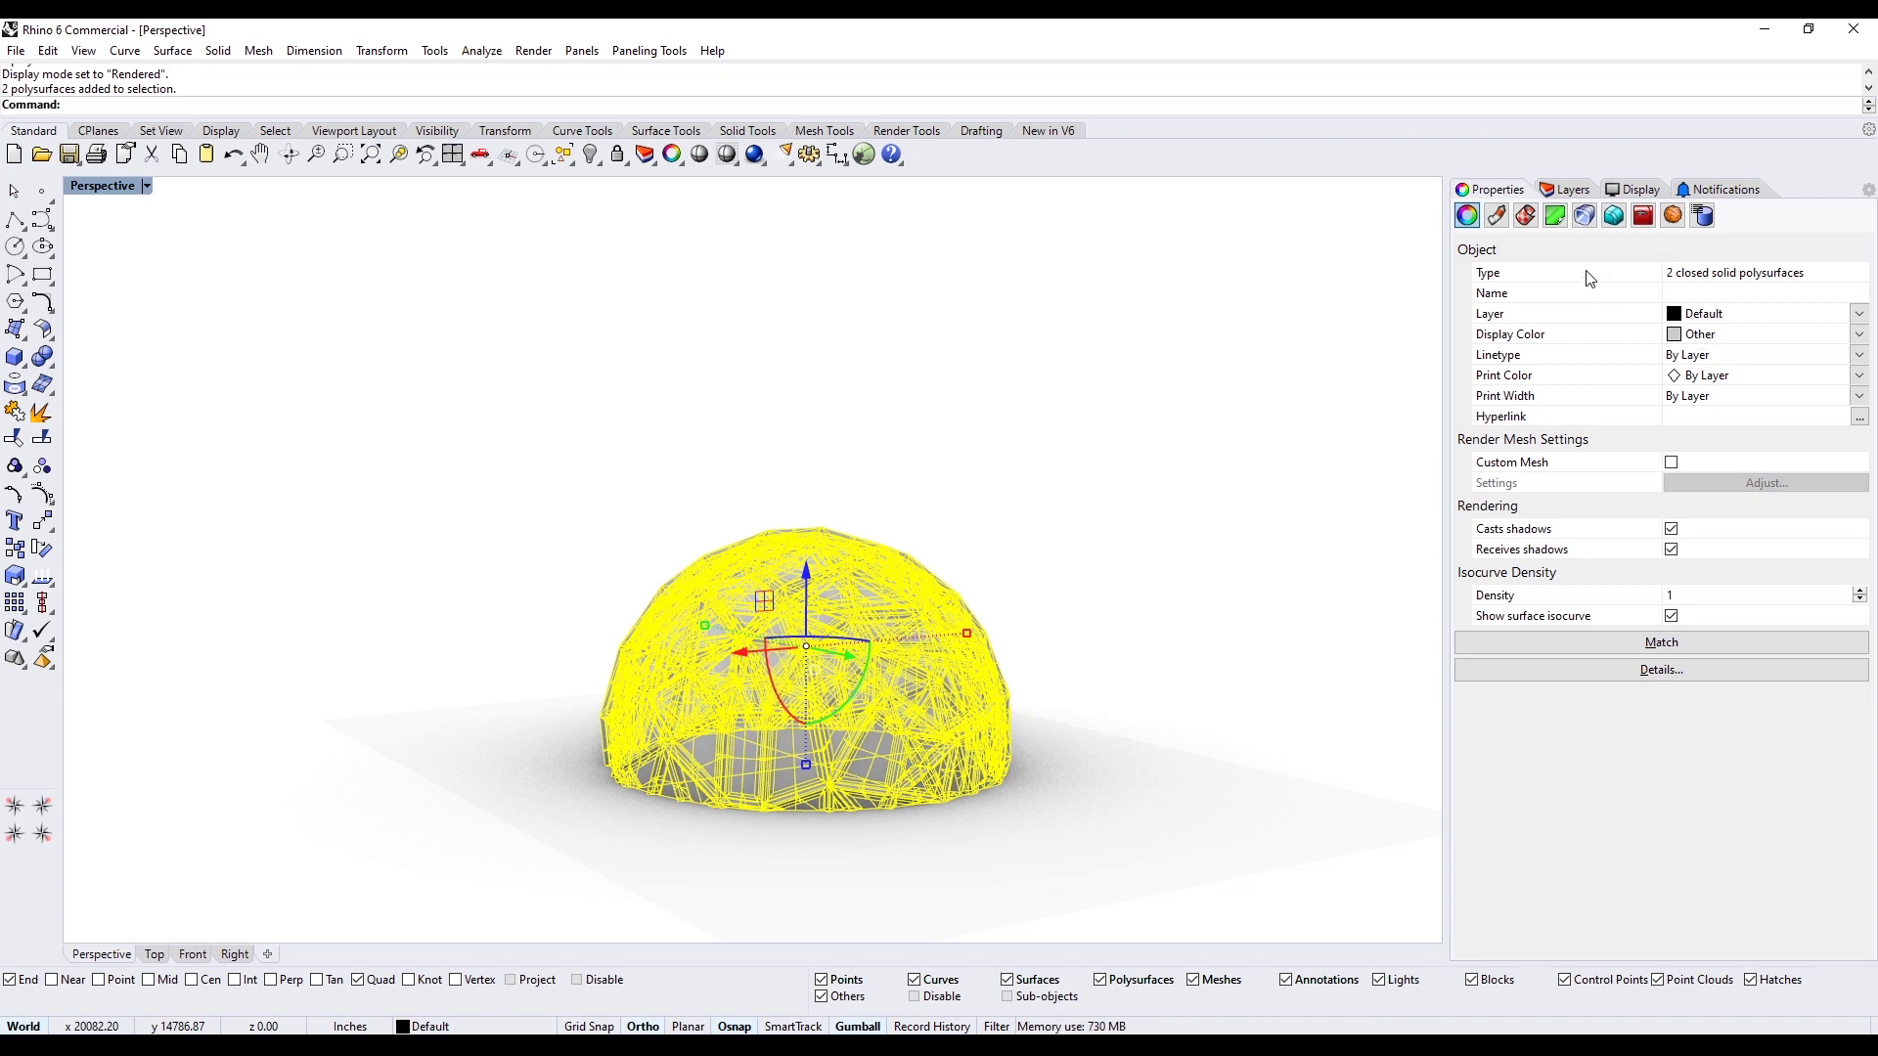
left_click(1576, 192)
left_click(1634, 196)
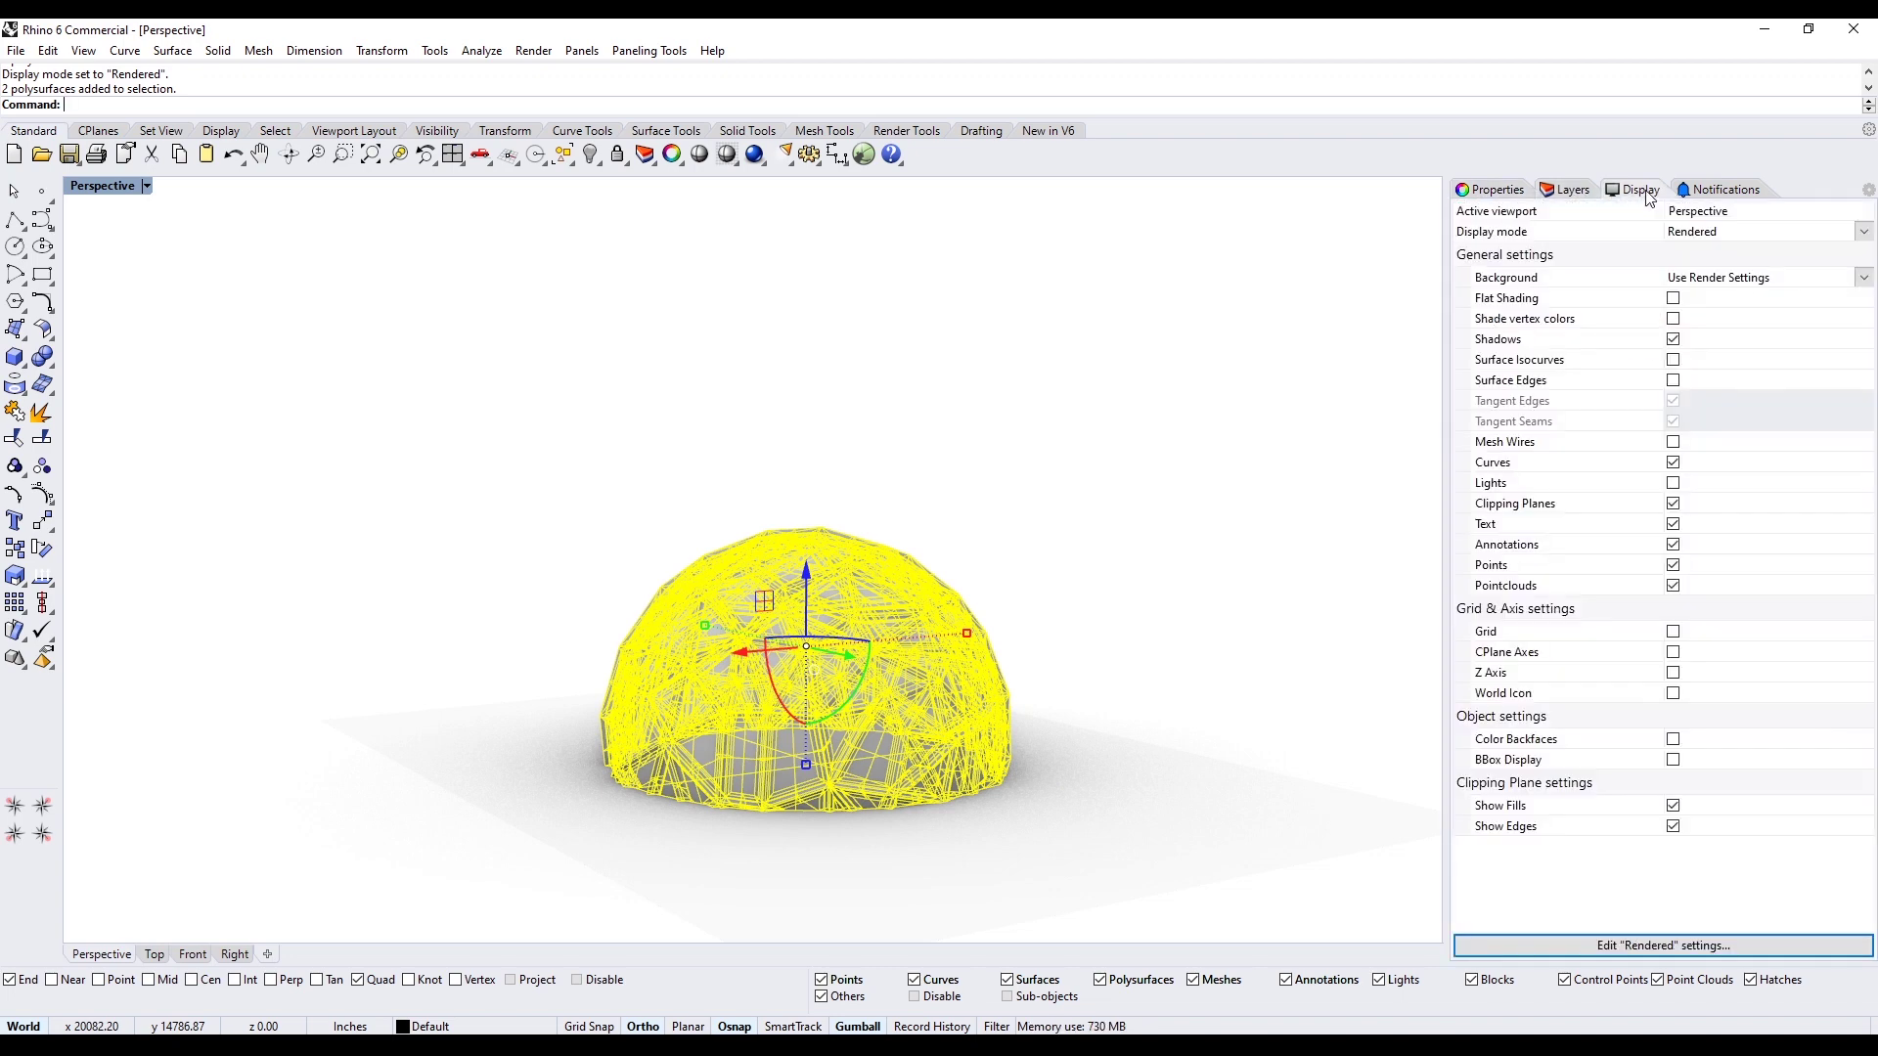
left_click(1723, 189)
left_click(1635, 189)
left_click(1569, 190)
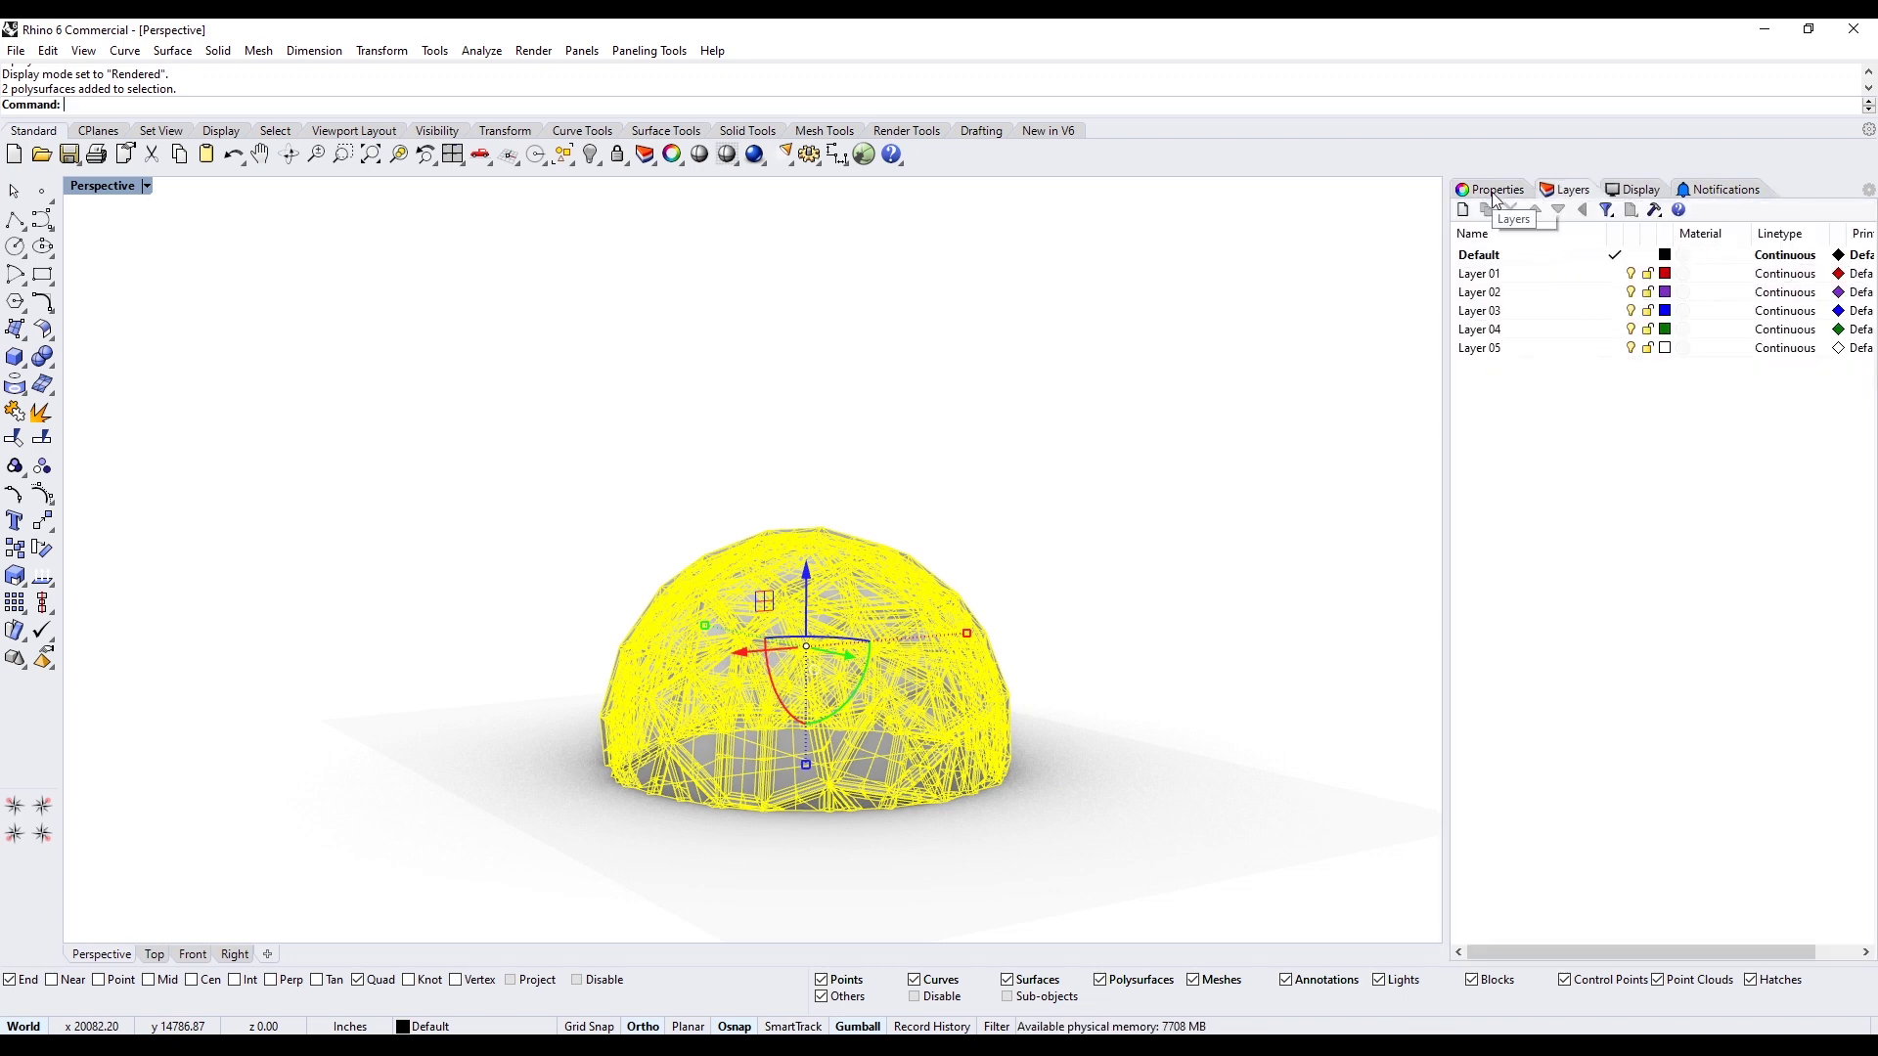
left_click(1492, 190)
left_click(1468, 216)
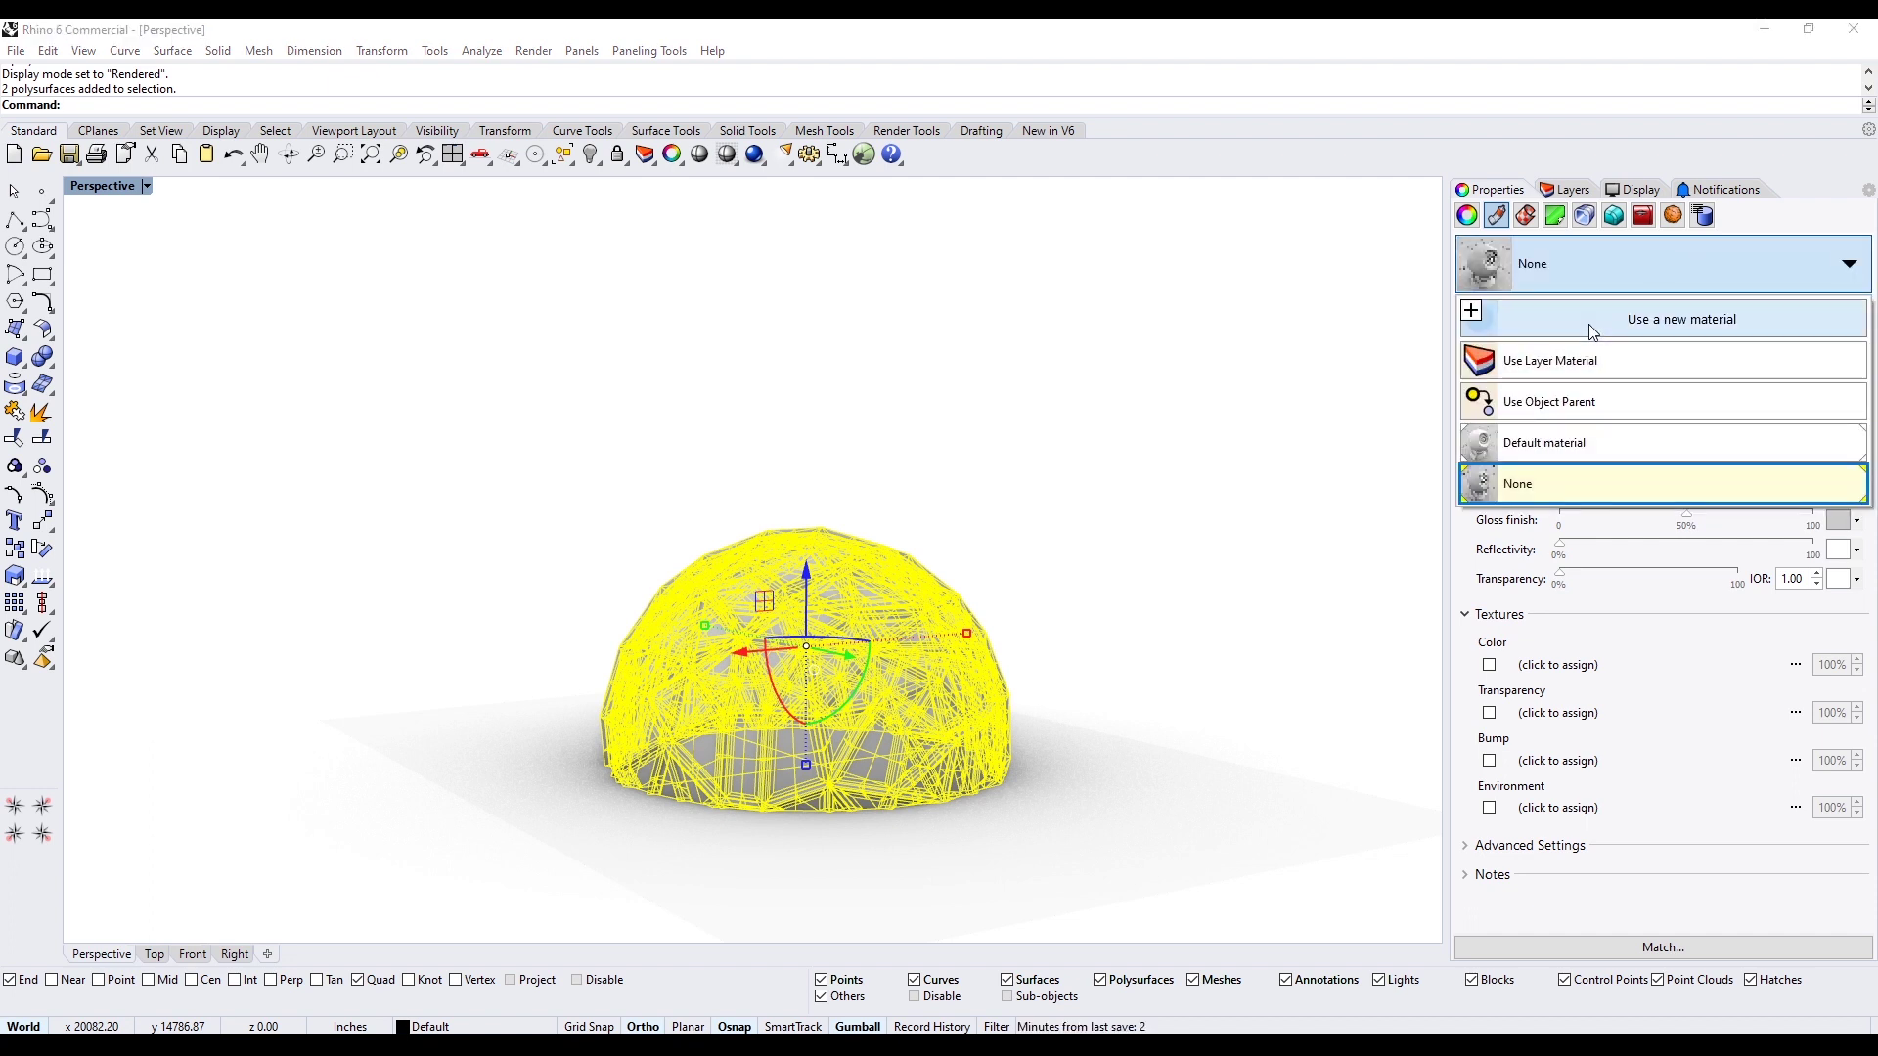
left_click(1582, 445)
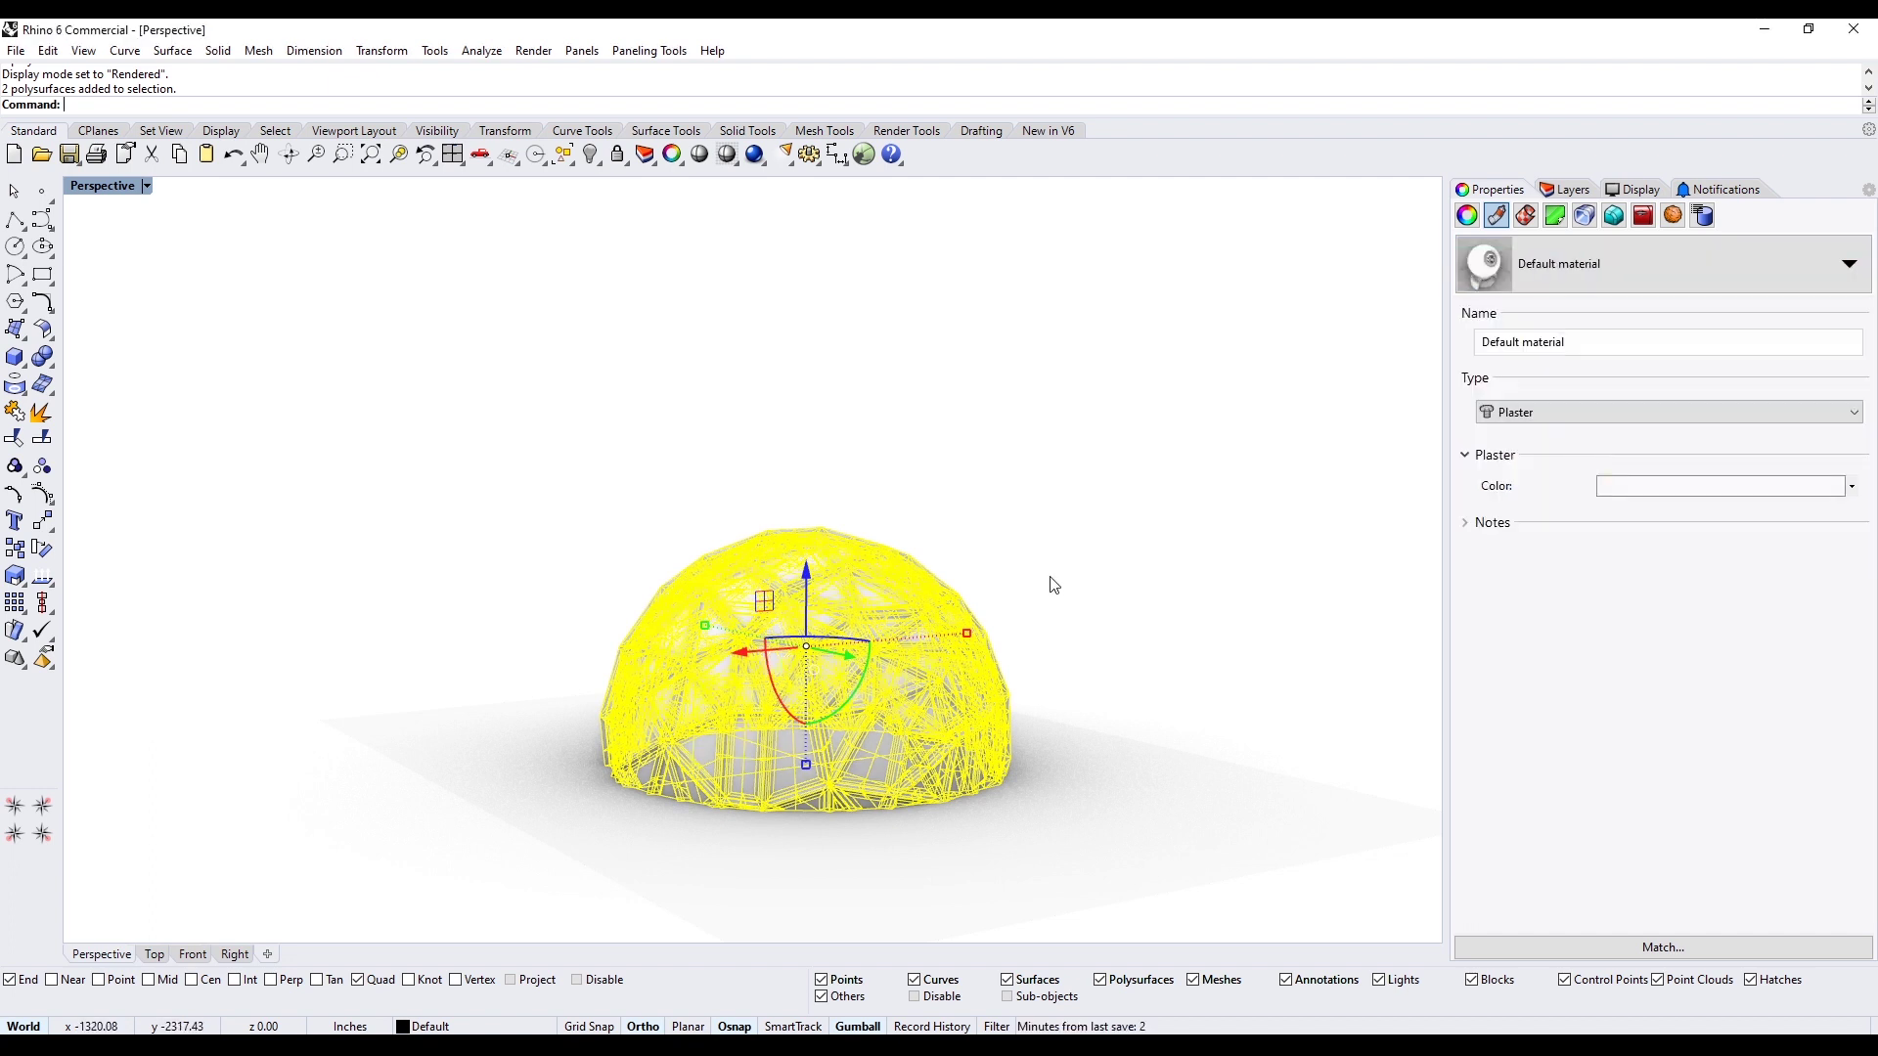
left_click(1179, 614)
Delete the ground plane surface beneath the dome
right_click_drag(990, 662, 473, 767)
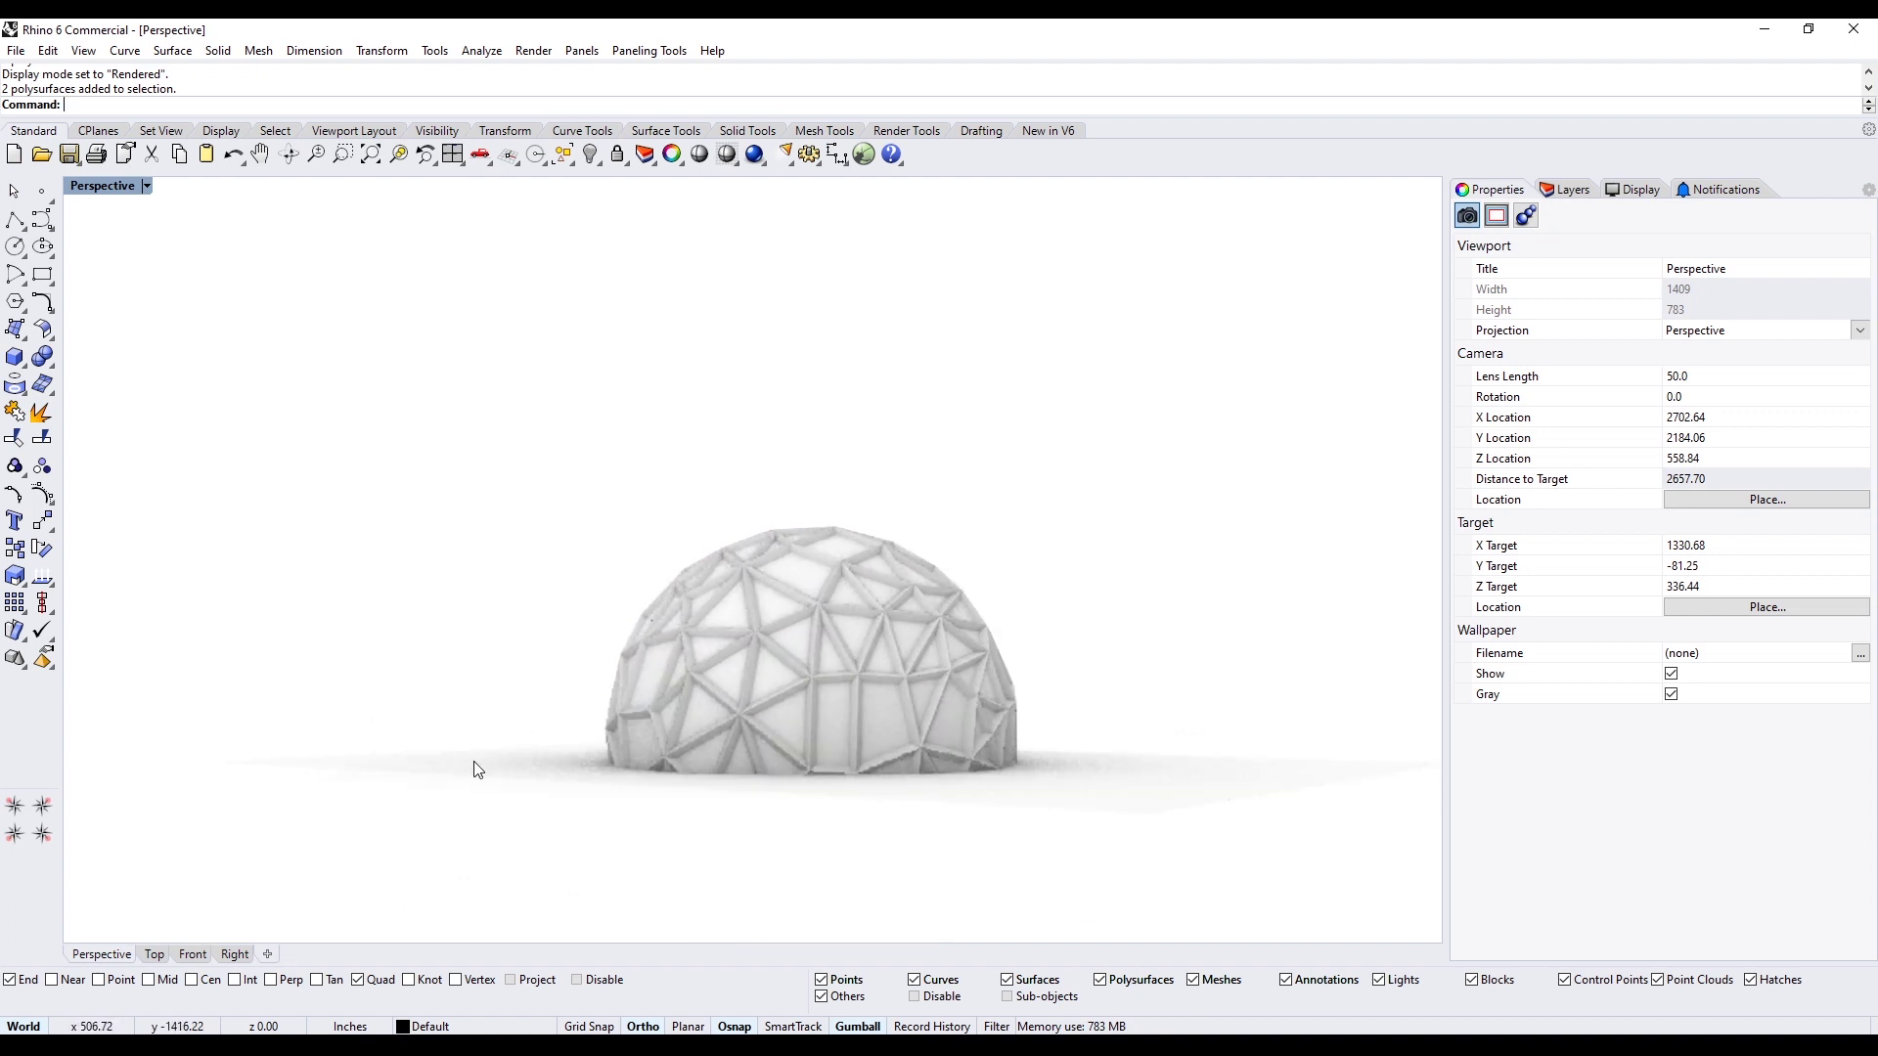
left_click(478, 778)
key("Delete")
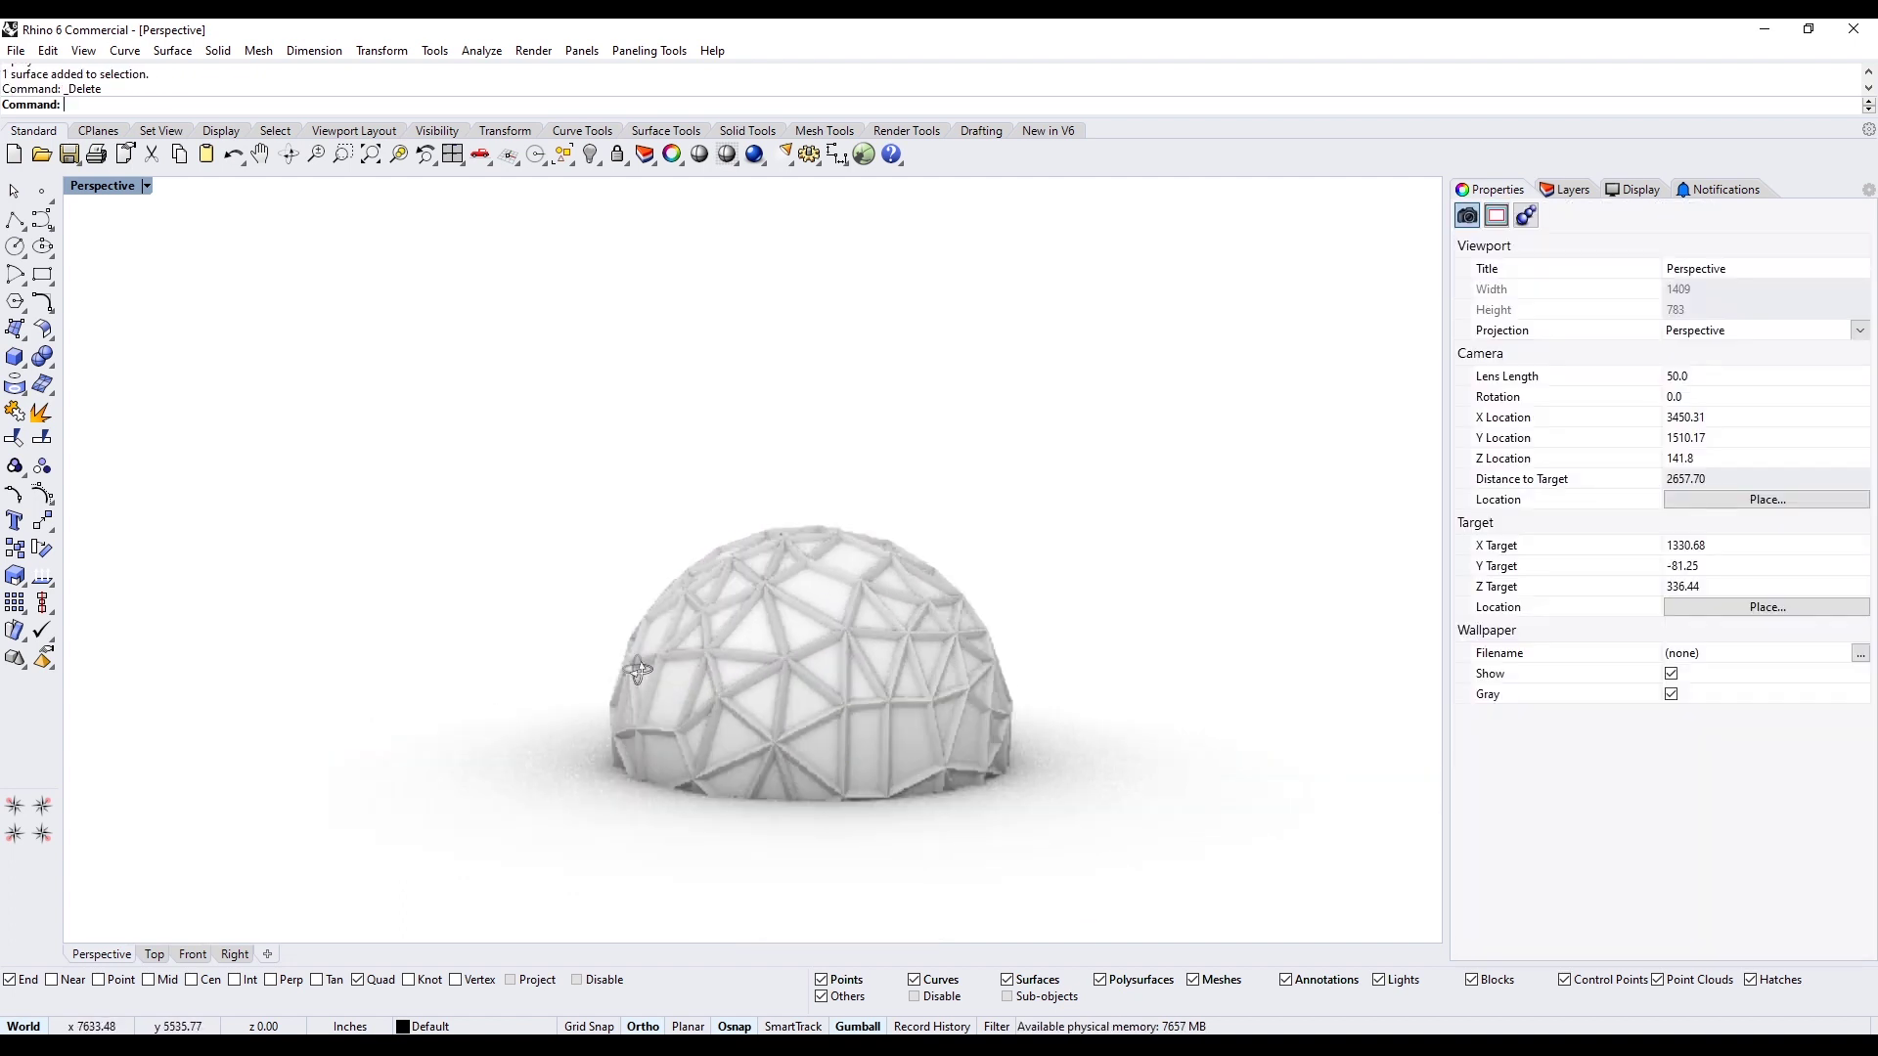
Set the Perspective viewport to Shaded display mode
right_click_drag(586, 659, 1203, 636)
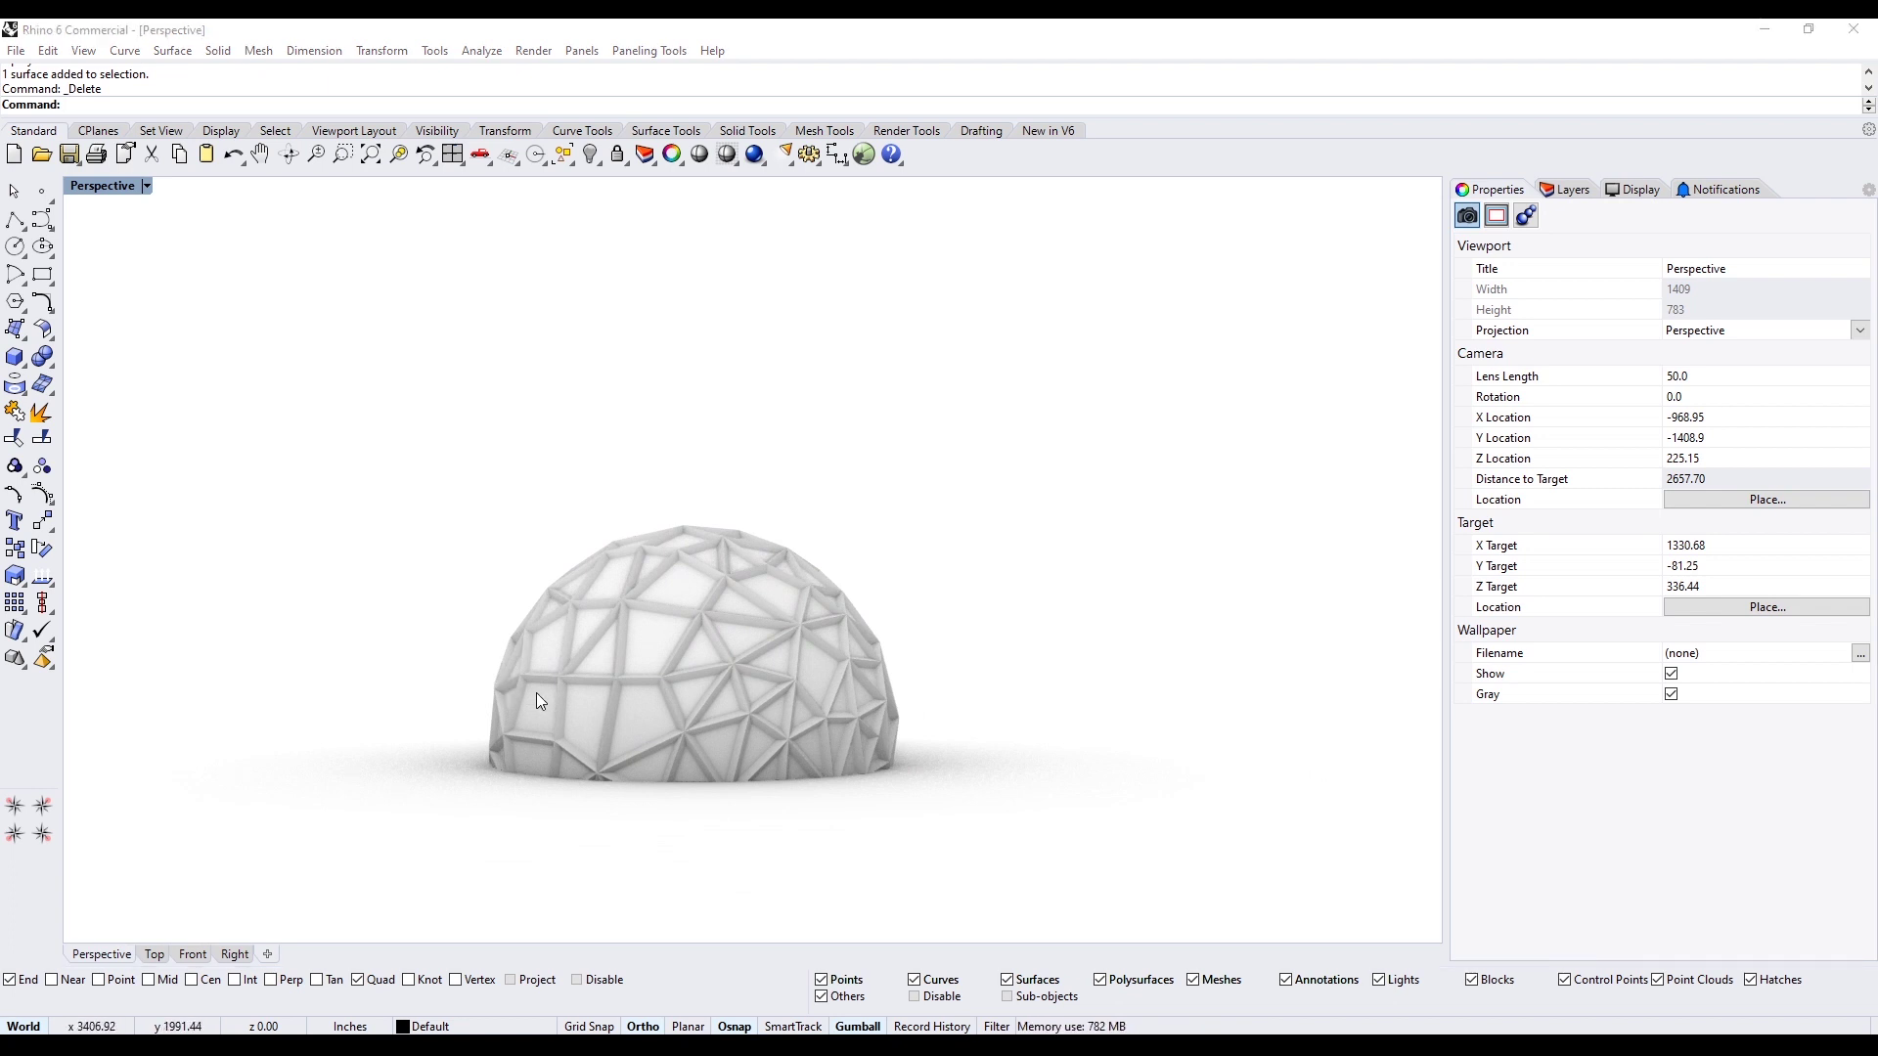
mouse_move(536, 693)
right_mouse_down()
mouse_move(566, 622)
mouse_move(559, 686)
right_mouse_up()
left_click(90, 188)
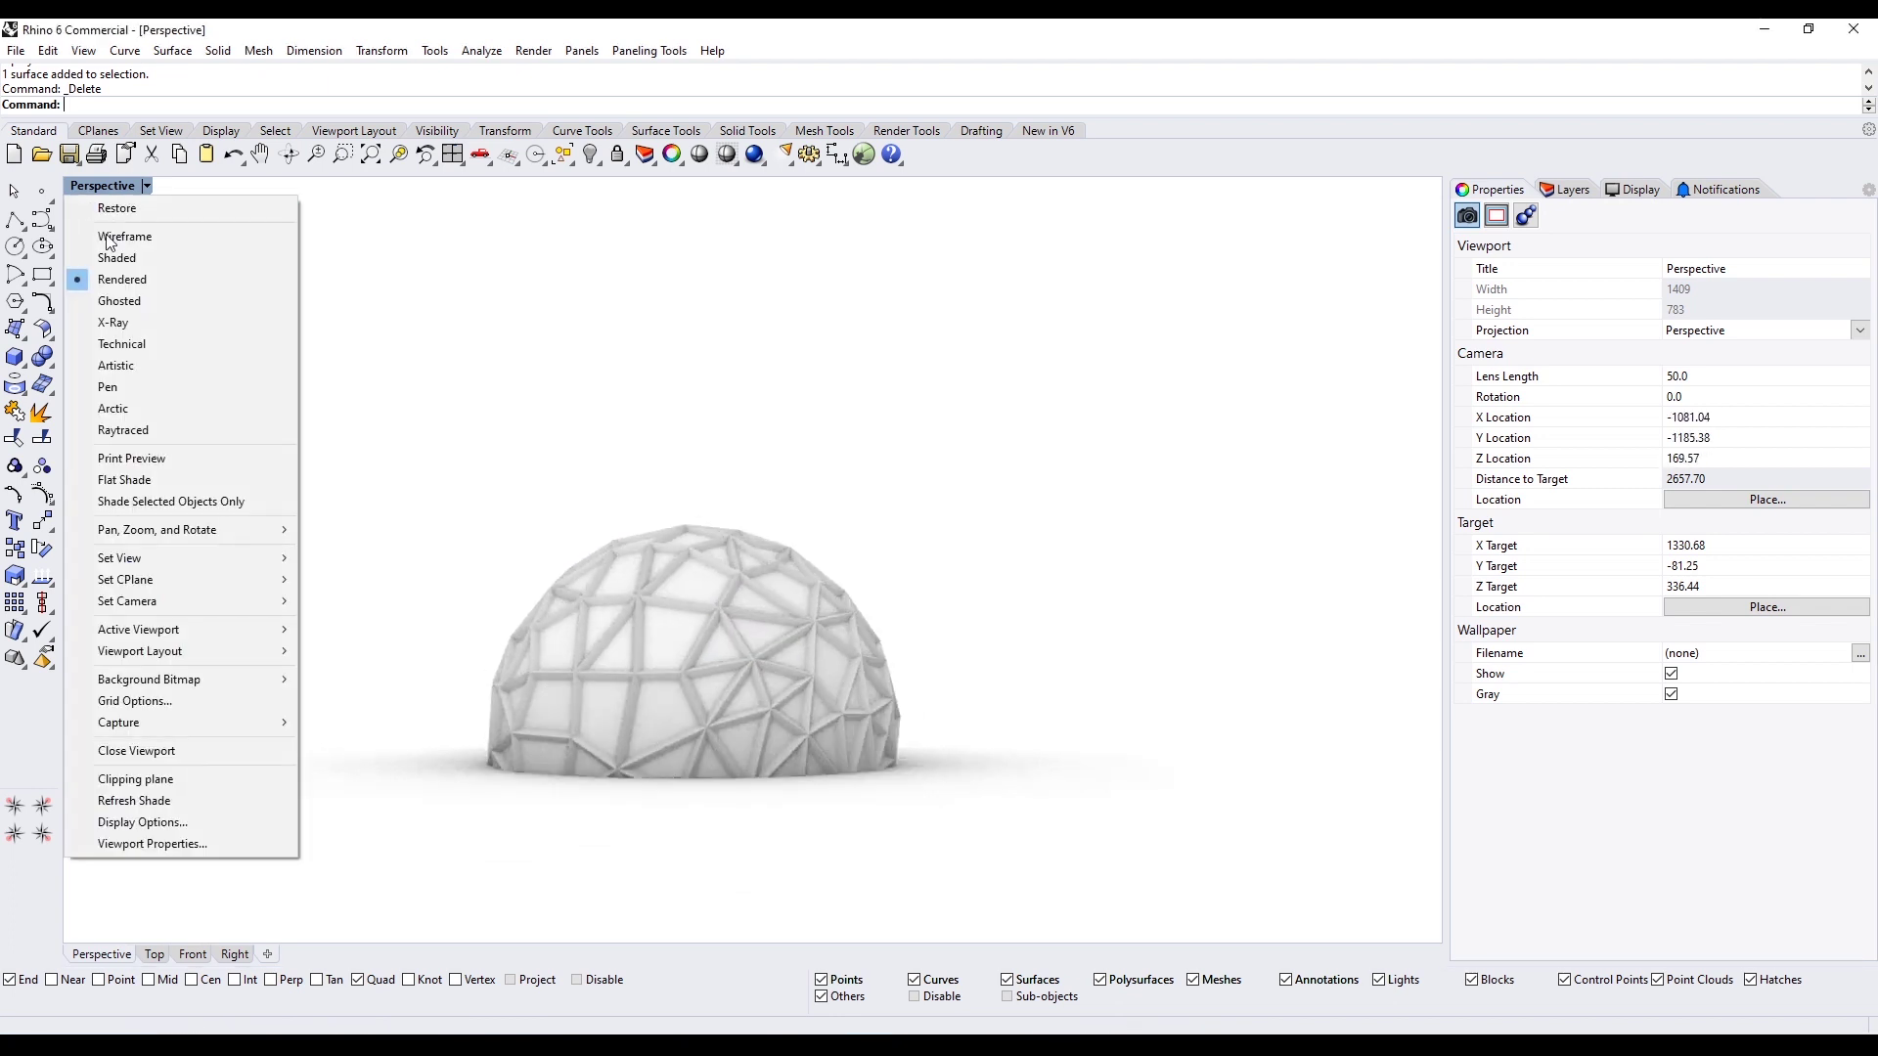
left_click(121, 253)
Move the dome's inner glazing shell to Layer 03 and rename that layer GLASS
right_click_drag(765, 633, 633, 703)
left_click(715, 673)
scroll(716, 673, "up", 5)
key("Escape")
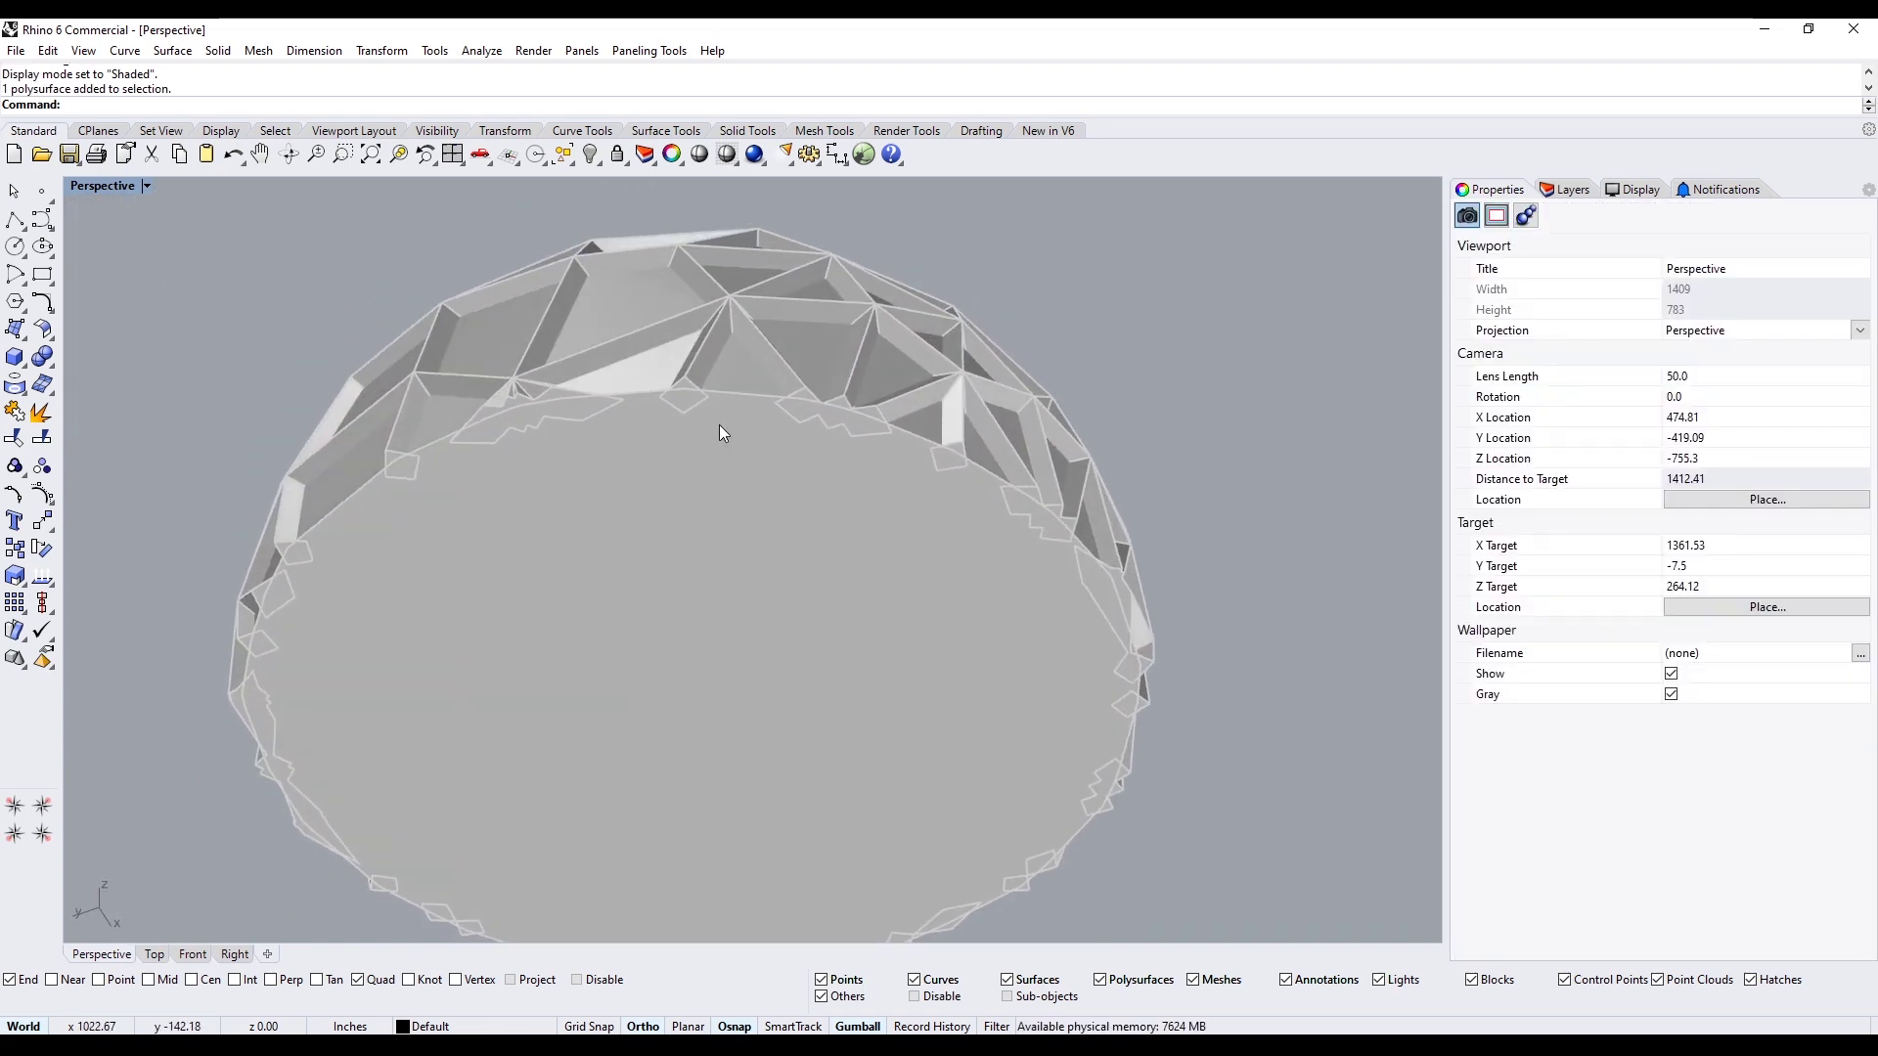
right_click_drag(721, 427, 614, 431)
left_click(601, 428)
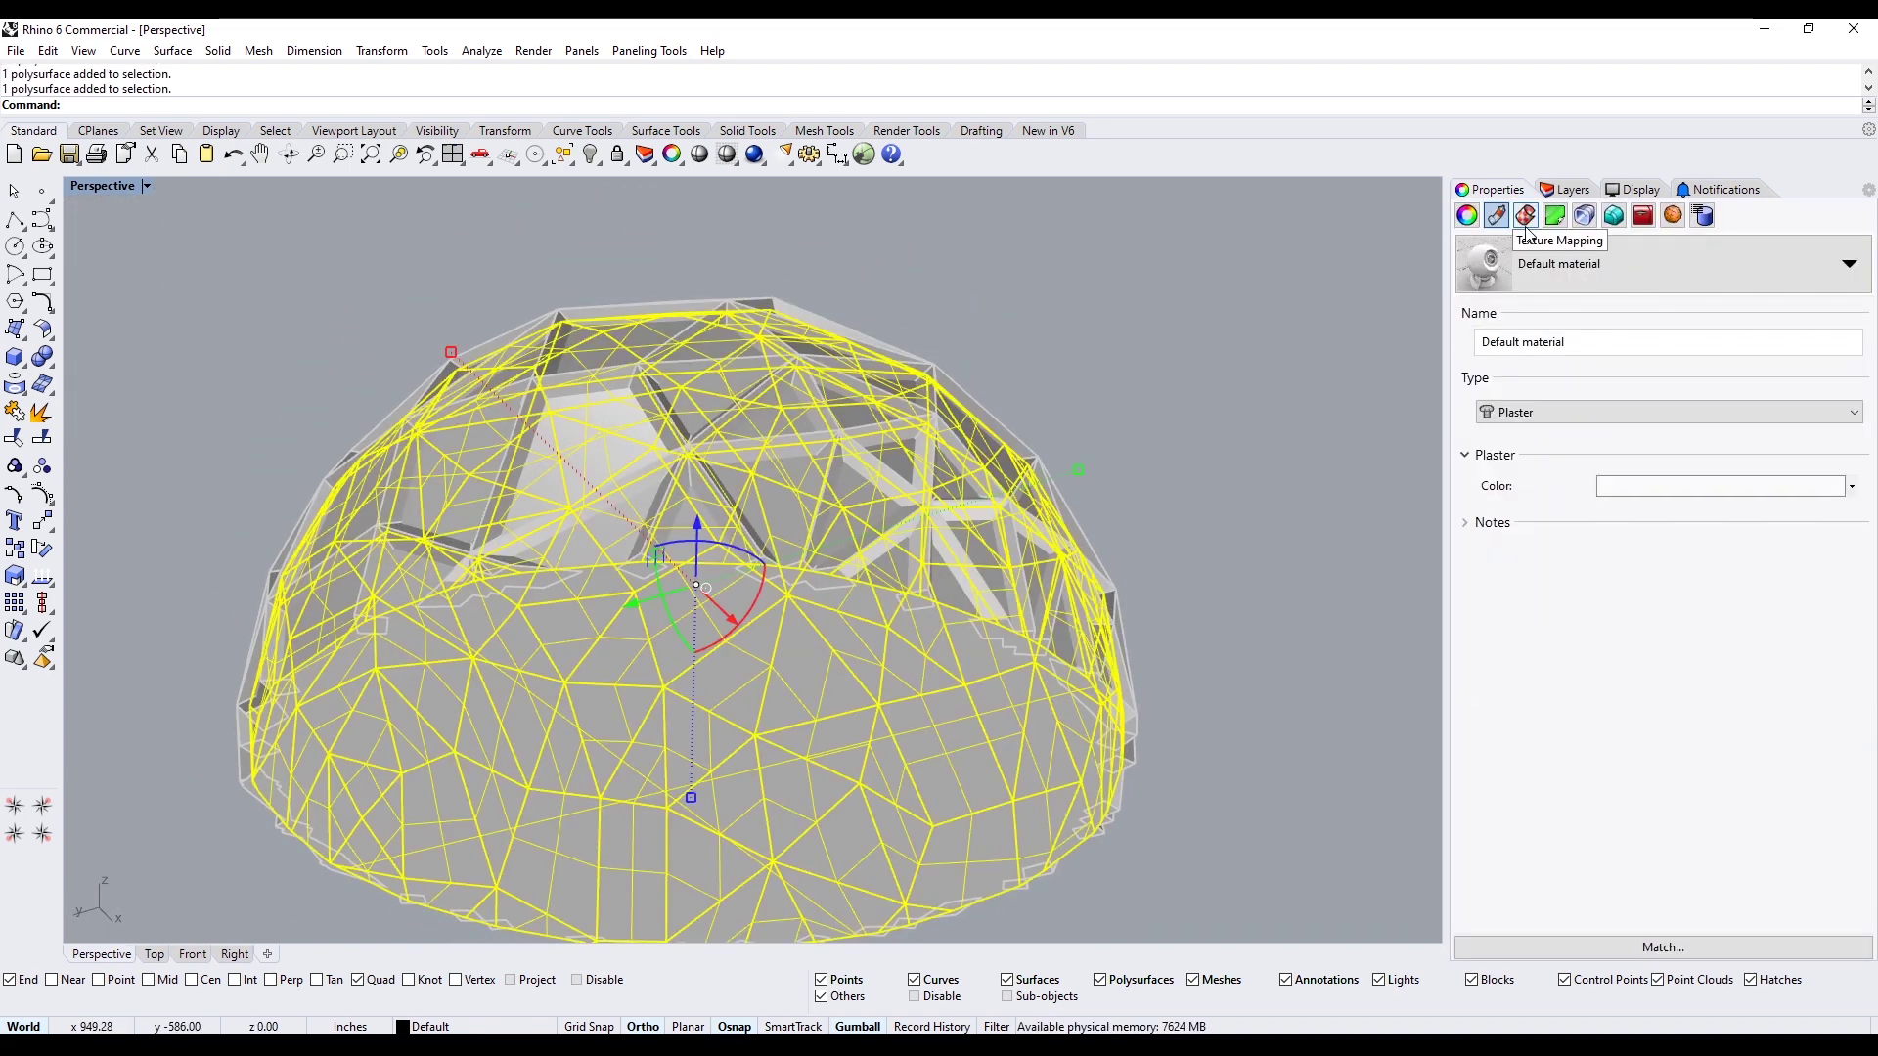
left_click(1568, 190)
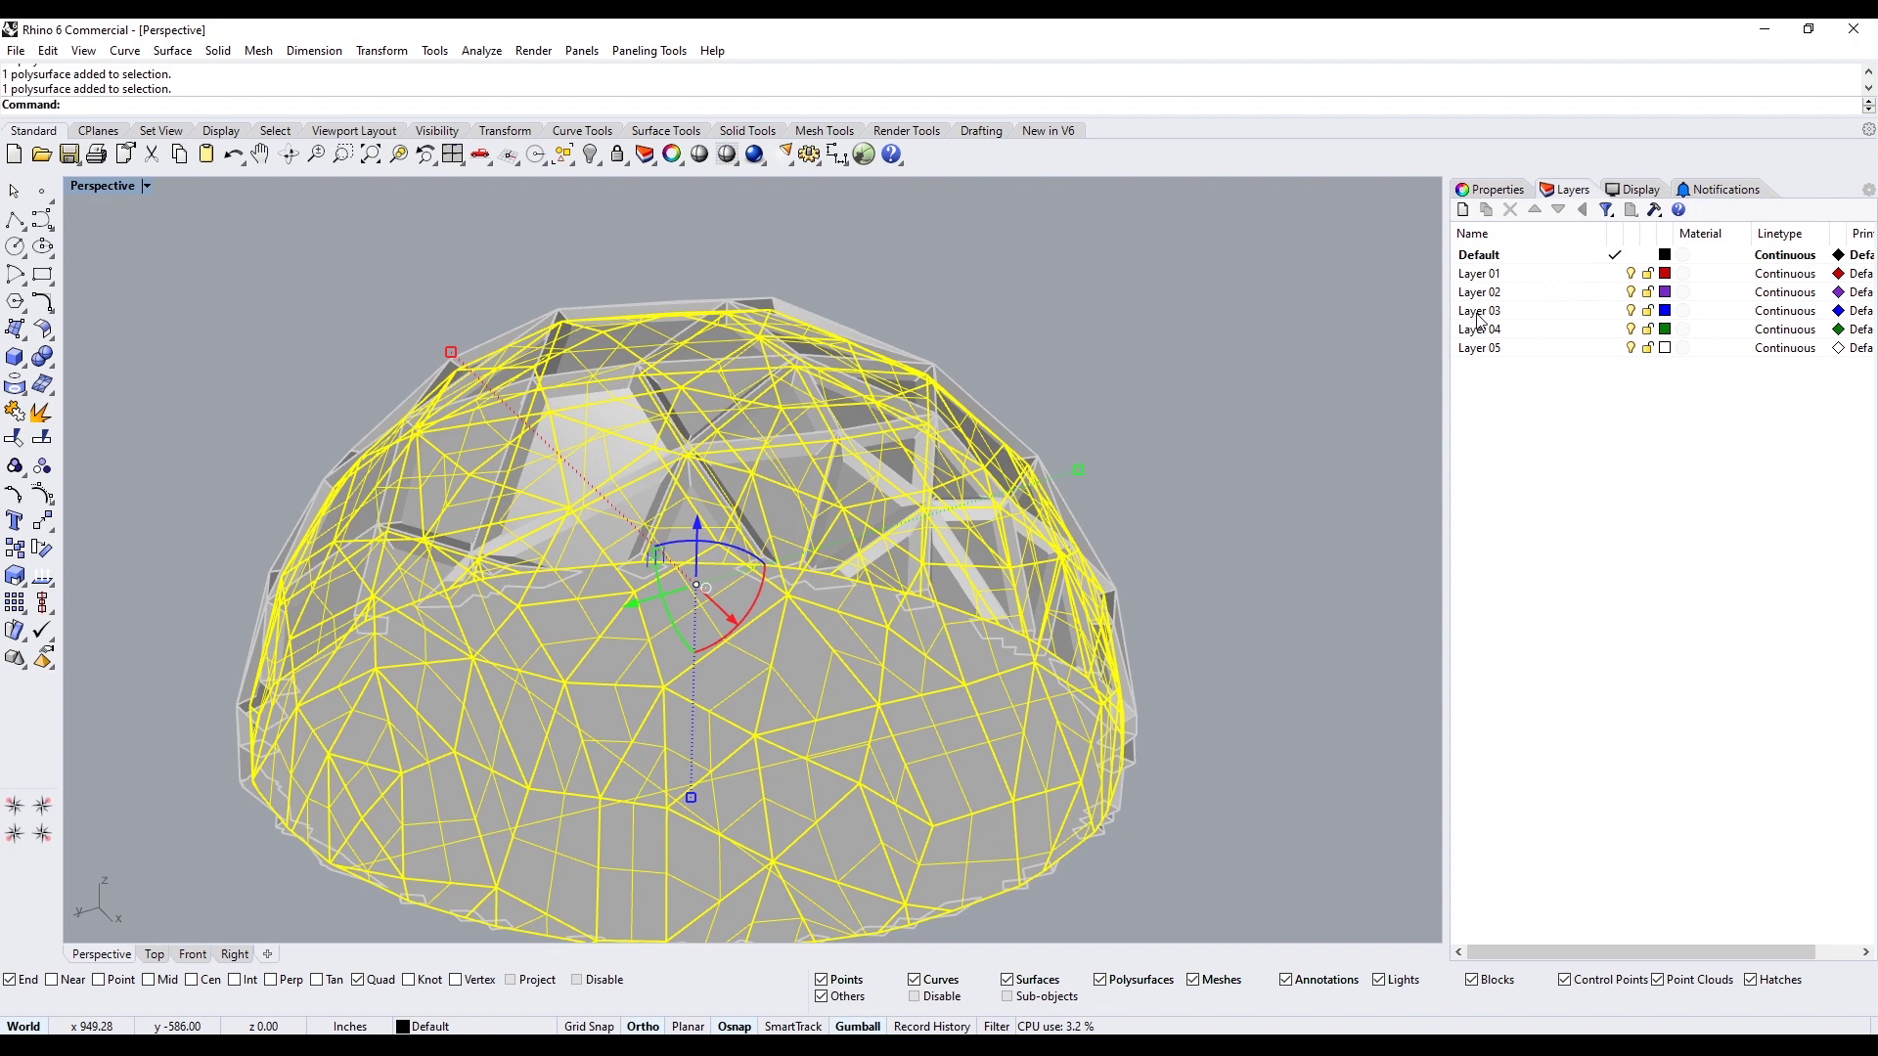
left_click(1481, 311)
right_click(1544, 307)
left_click(1653, 641)
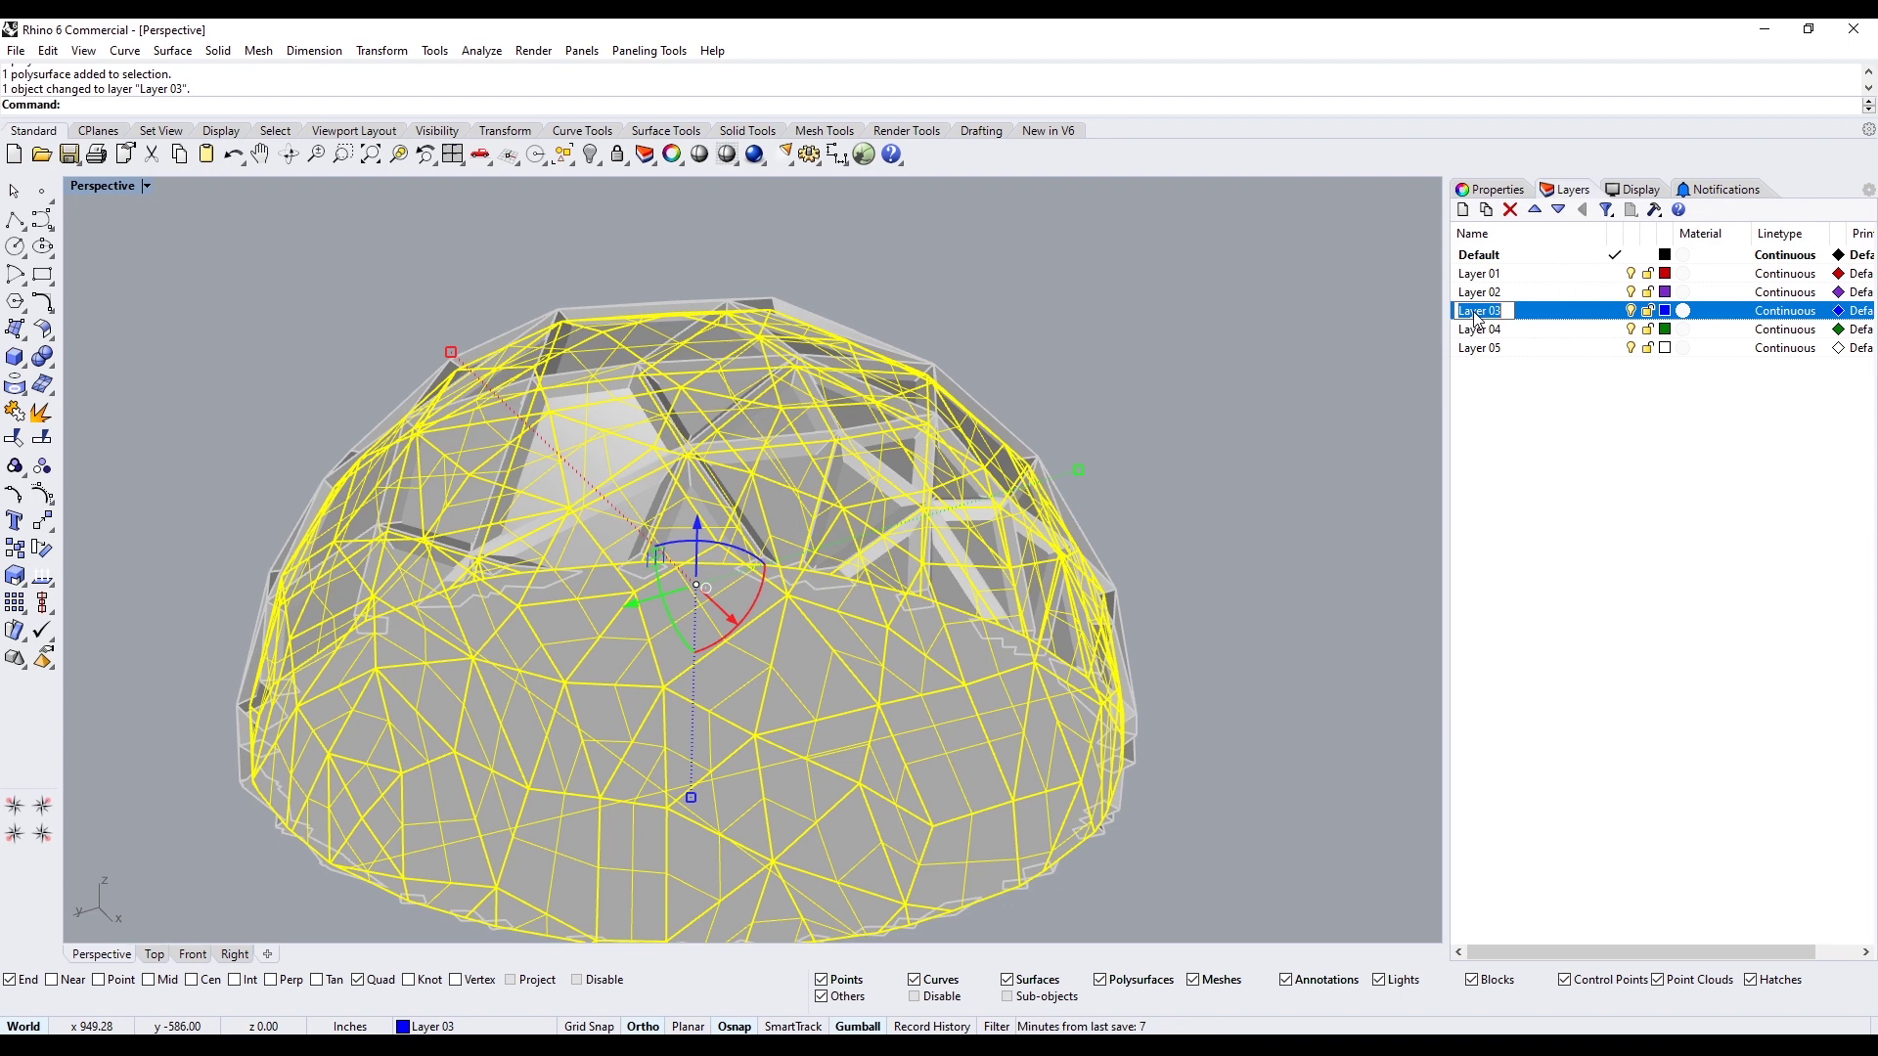
type("SS")
key("Return")
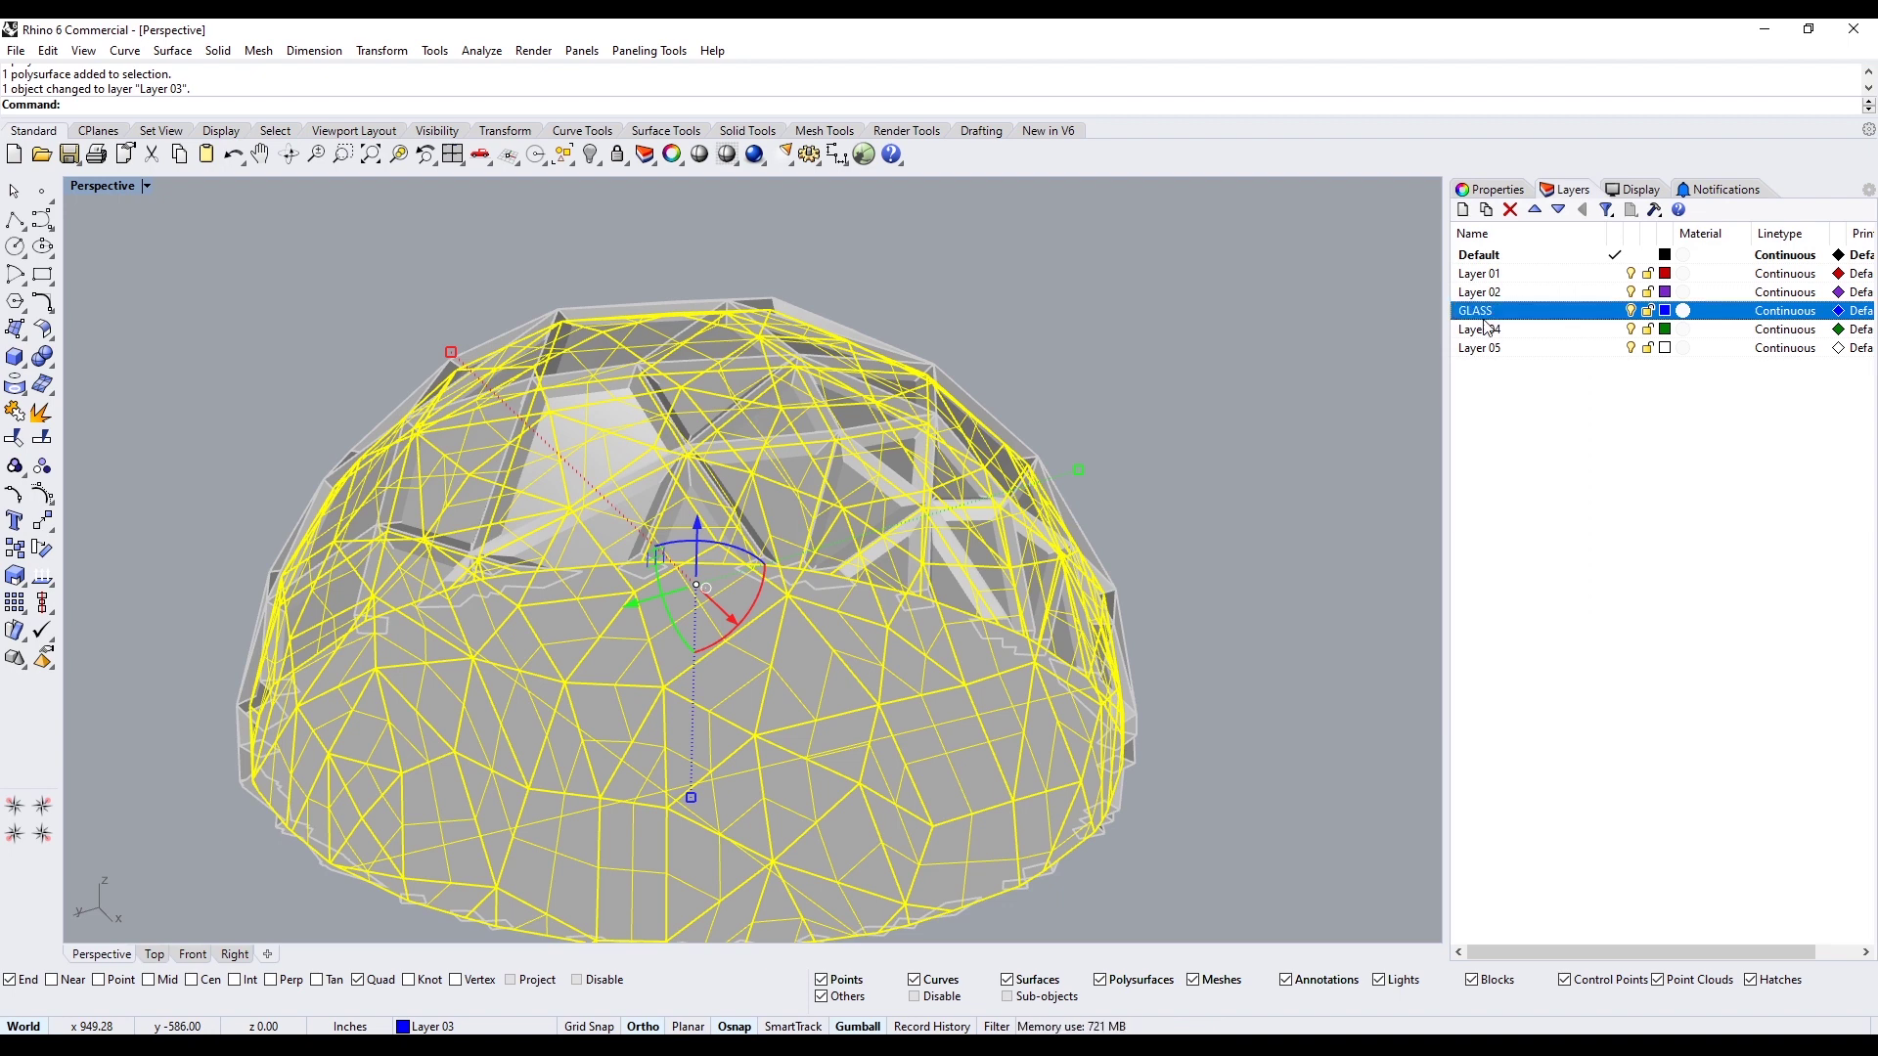
Reassign the inner shell to the GLASS layer and set its display color to By Layer
left_click(1244, 289)
right_click_drag(1245, 290, 1216, 394)
left_click(802, 878)
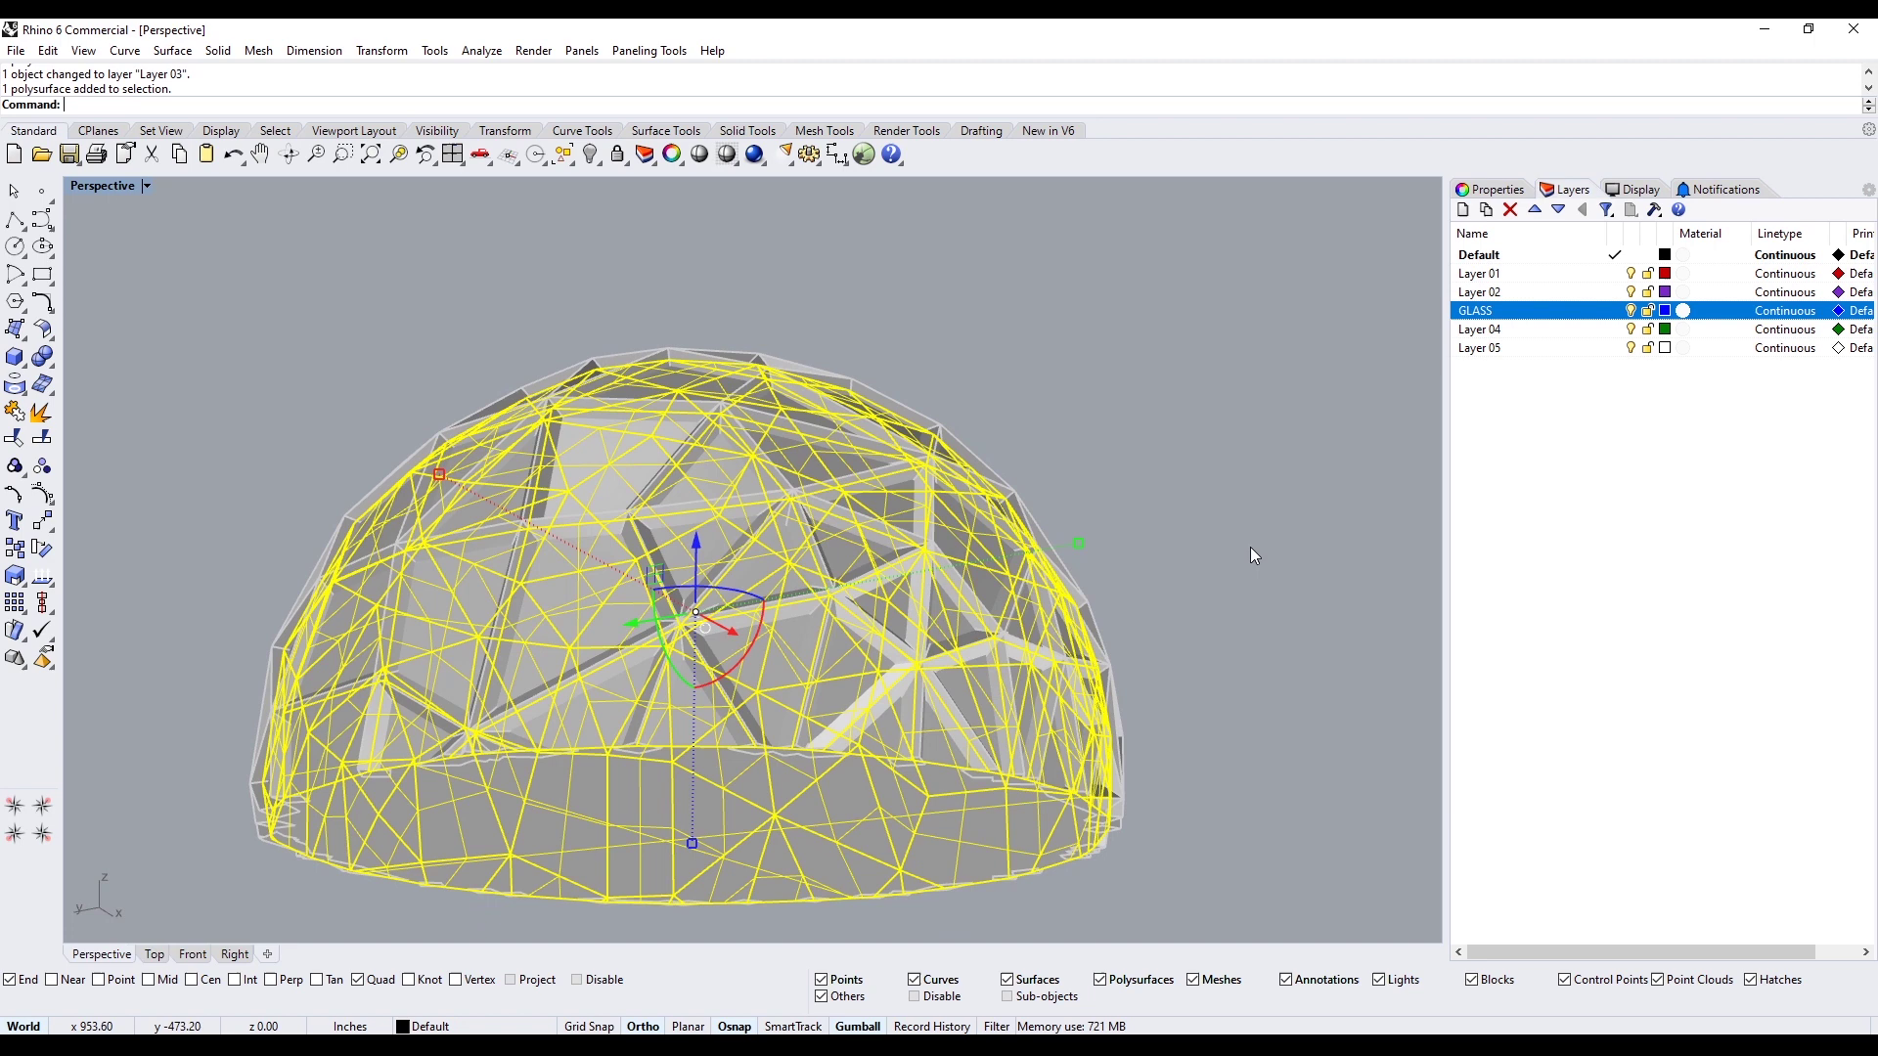
right_click(1633, 319)
left_click(1702, 648)
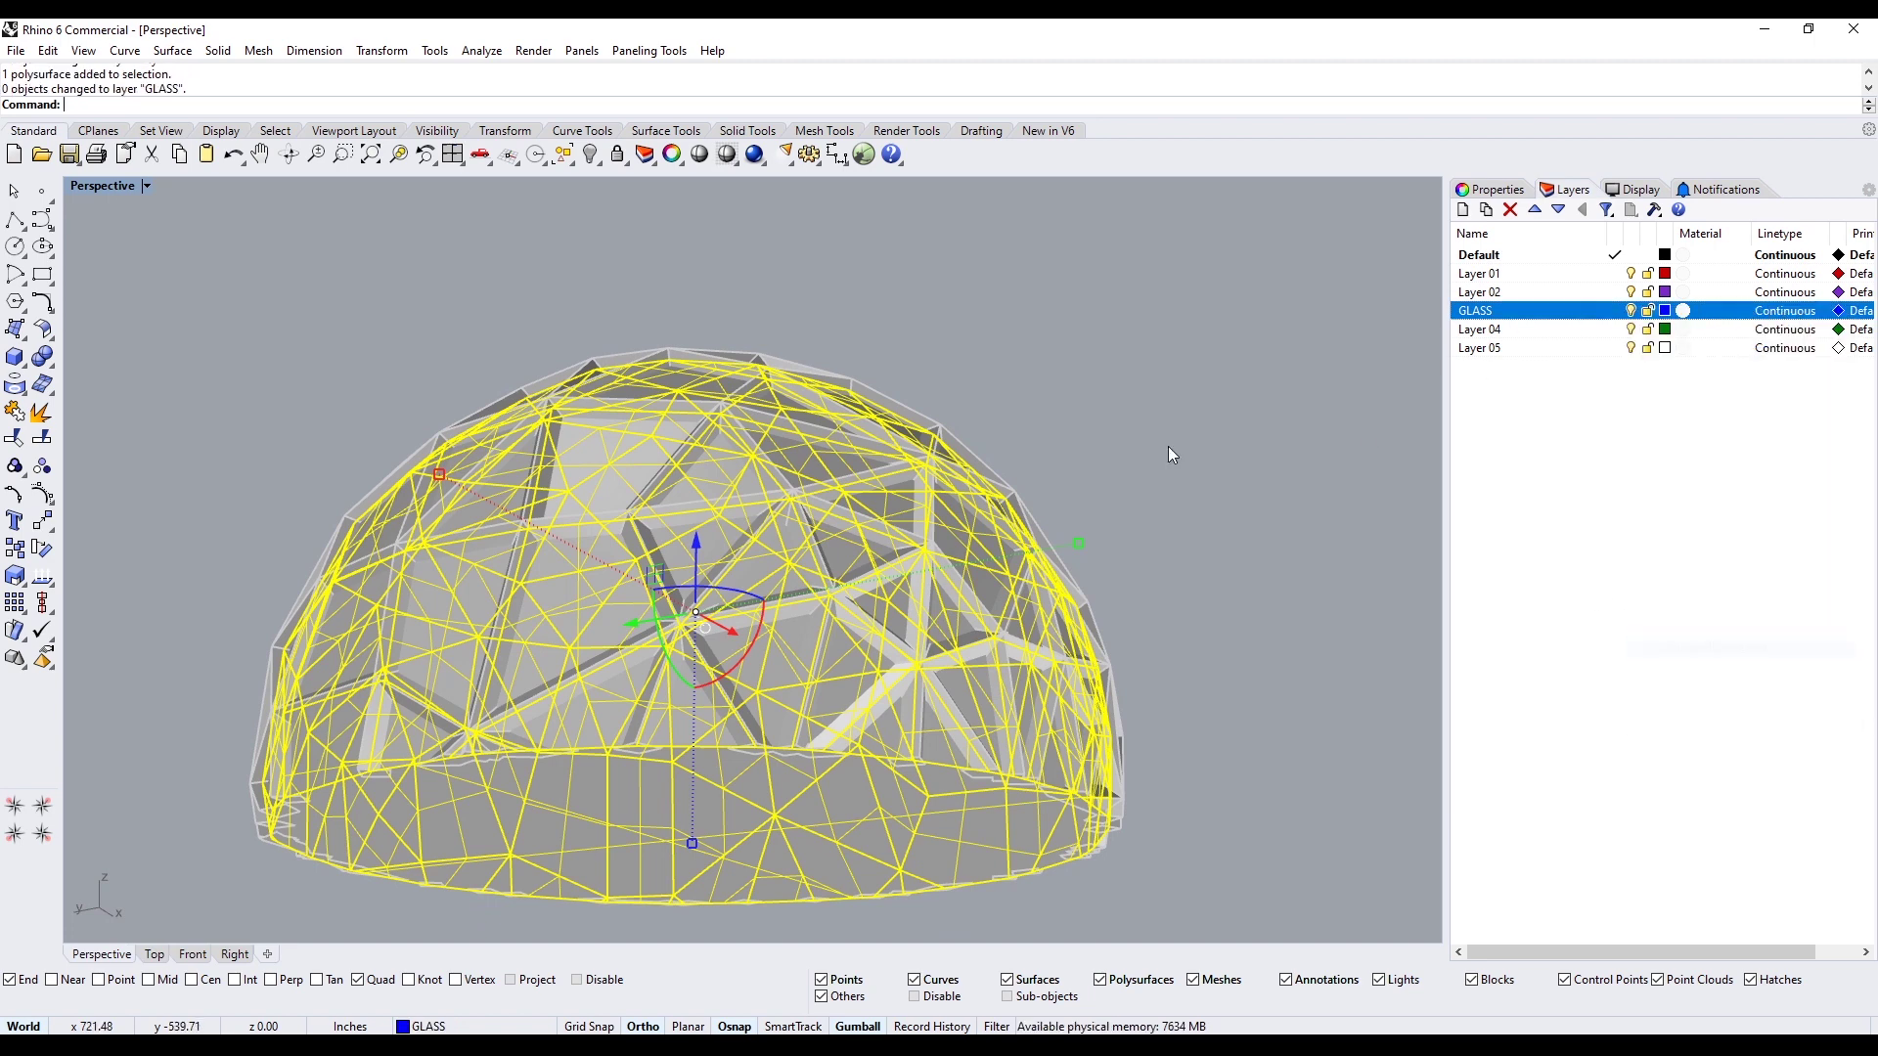
left_click(839, 817)
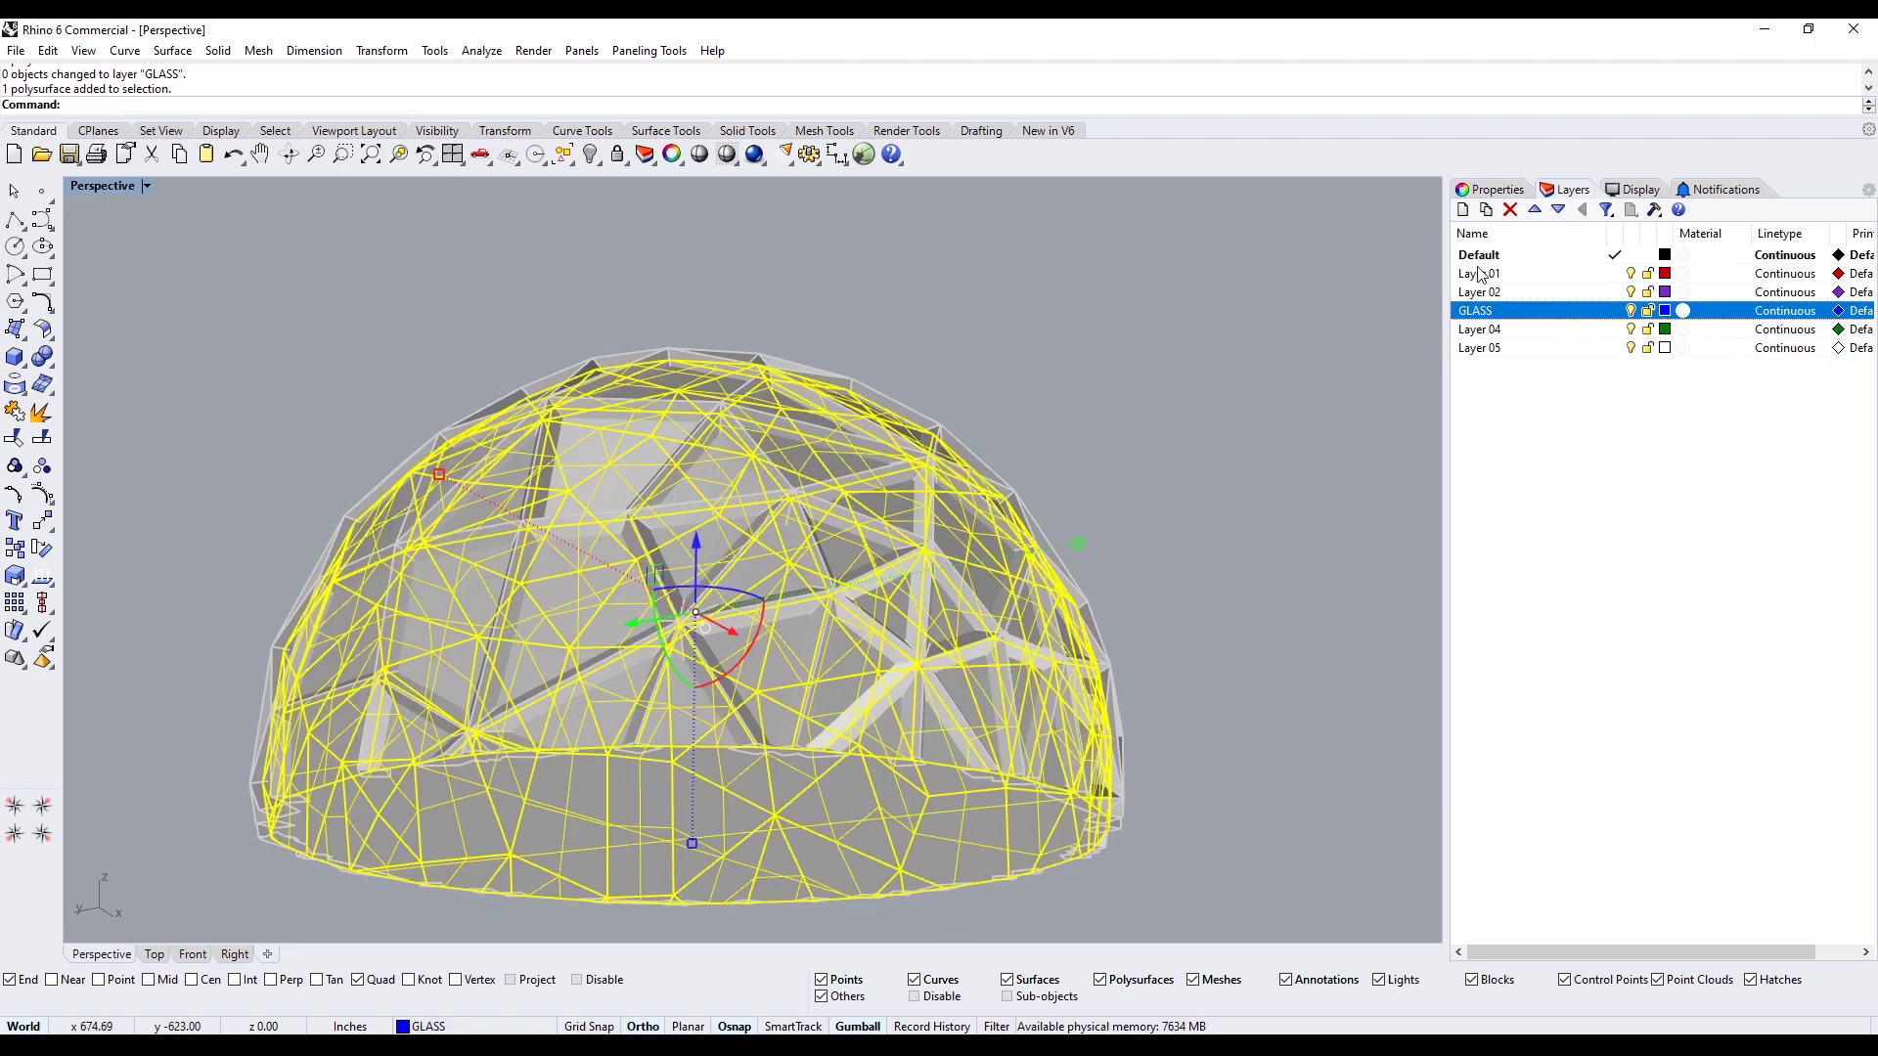
left_click(1488, 188)
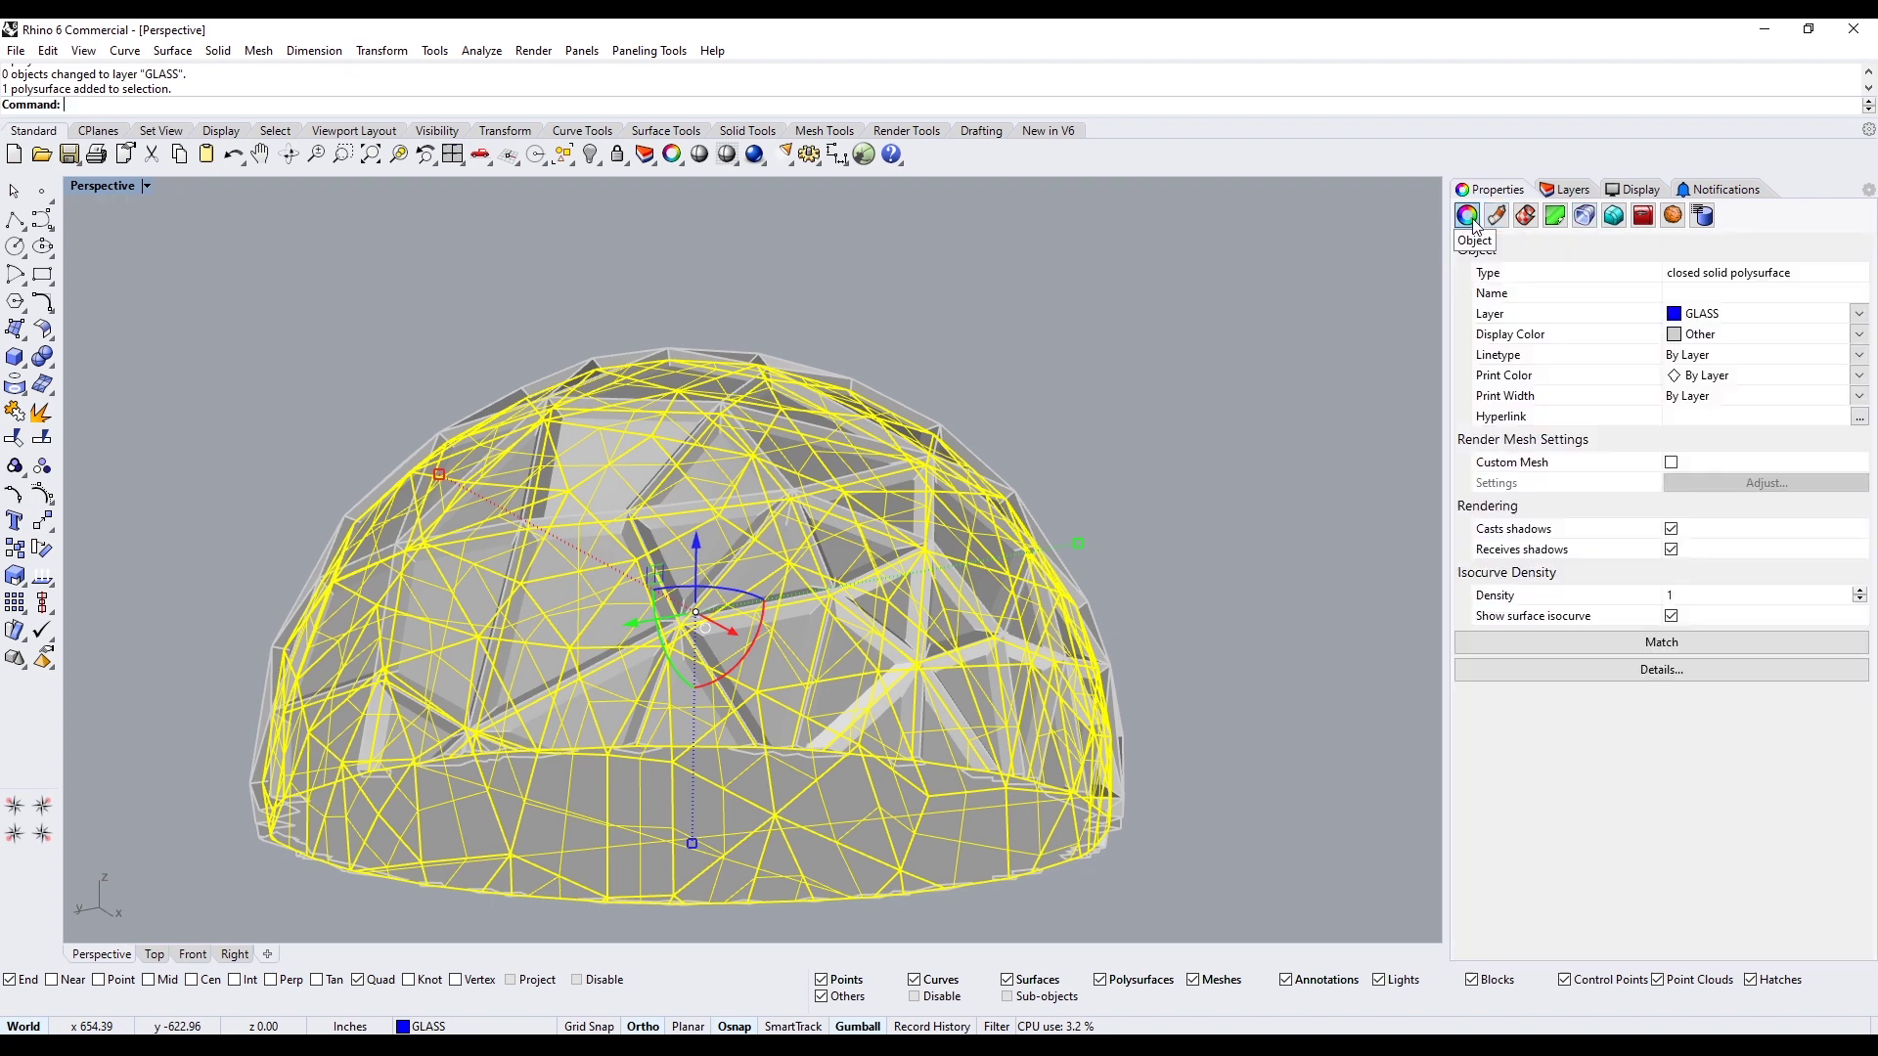
left_click(1720, 342)
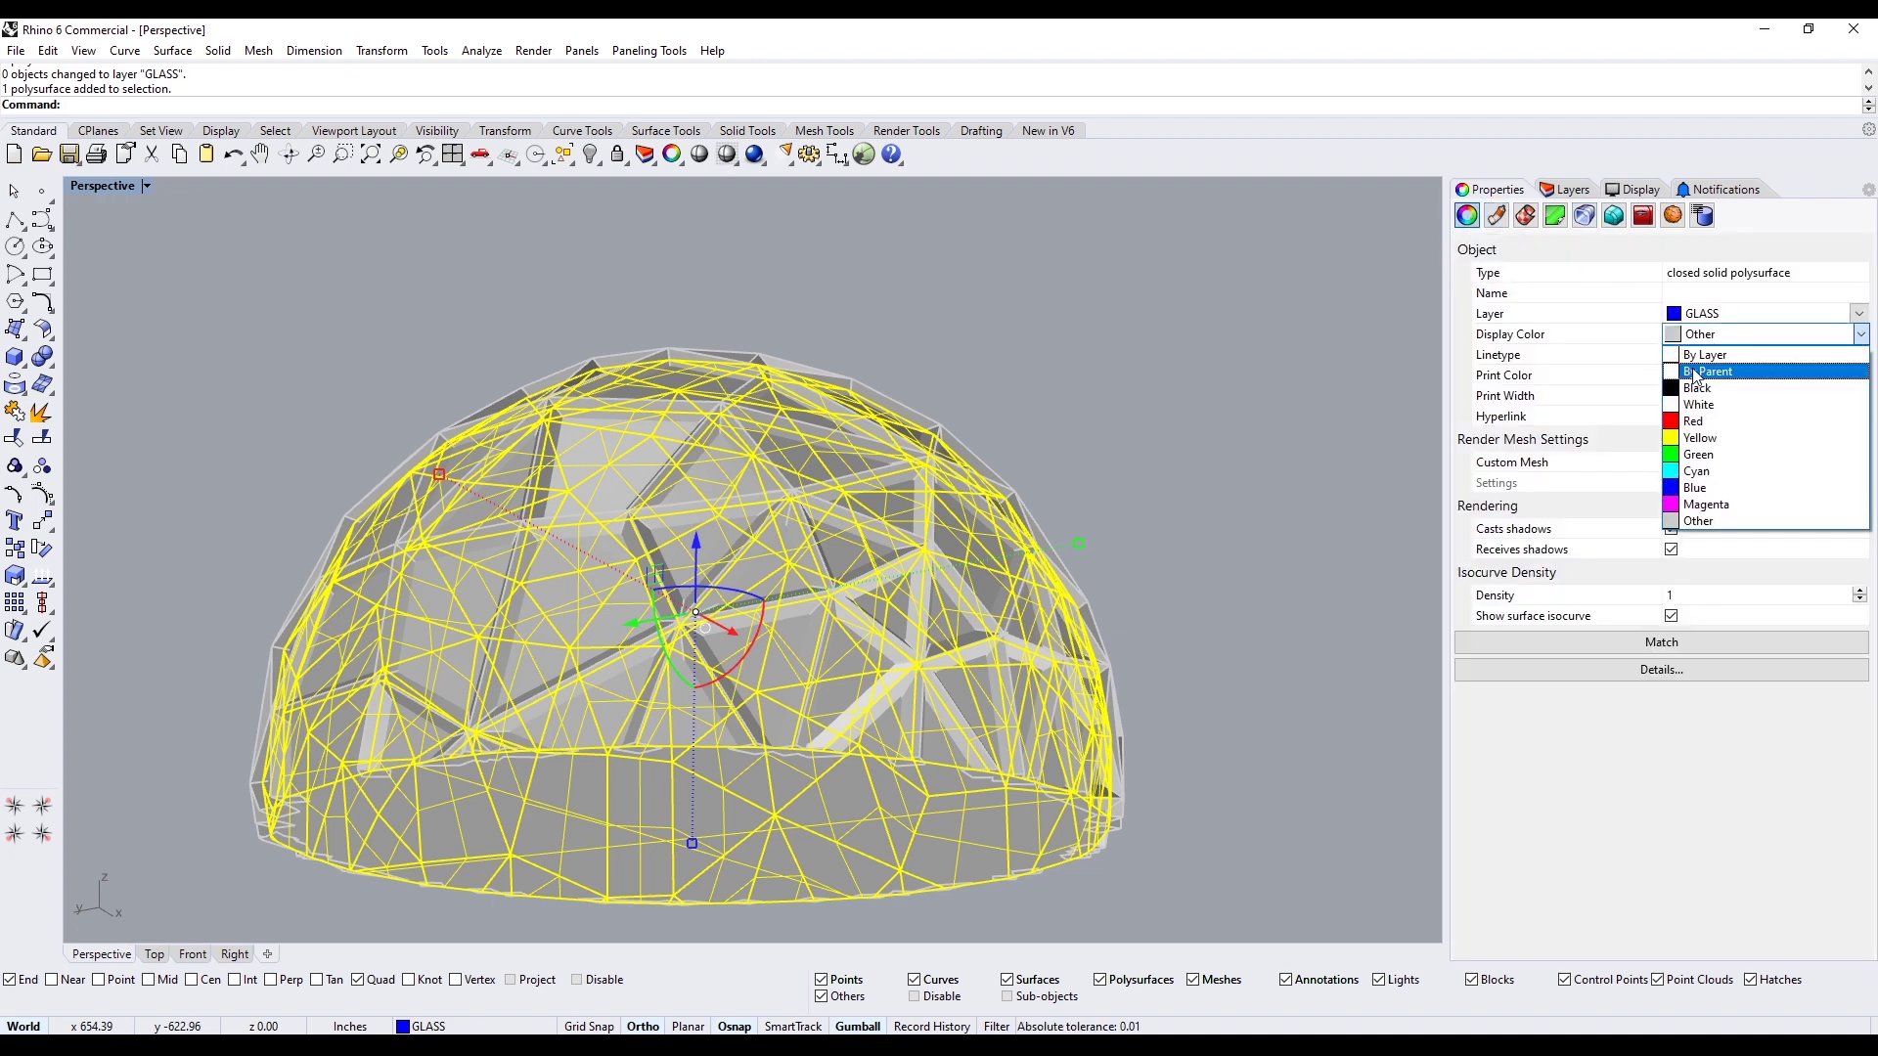
left_click(1702, 362)
left_click(1253, 420)
Move the dome's raised edge frame to Layer 01
scroll(1233, 430, "down", 7)
right_click_drag(1185, 487, 1189, 577)
scroll(895, 731, "up", 6)
scroll(919, 706, "down", 4)
scroll(929, 706, "up", 3)
left_click(954, 720)
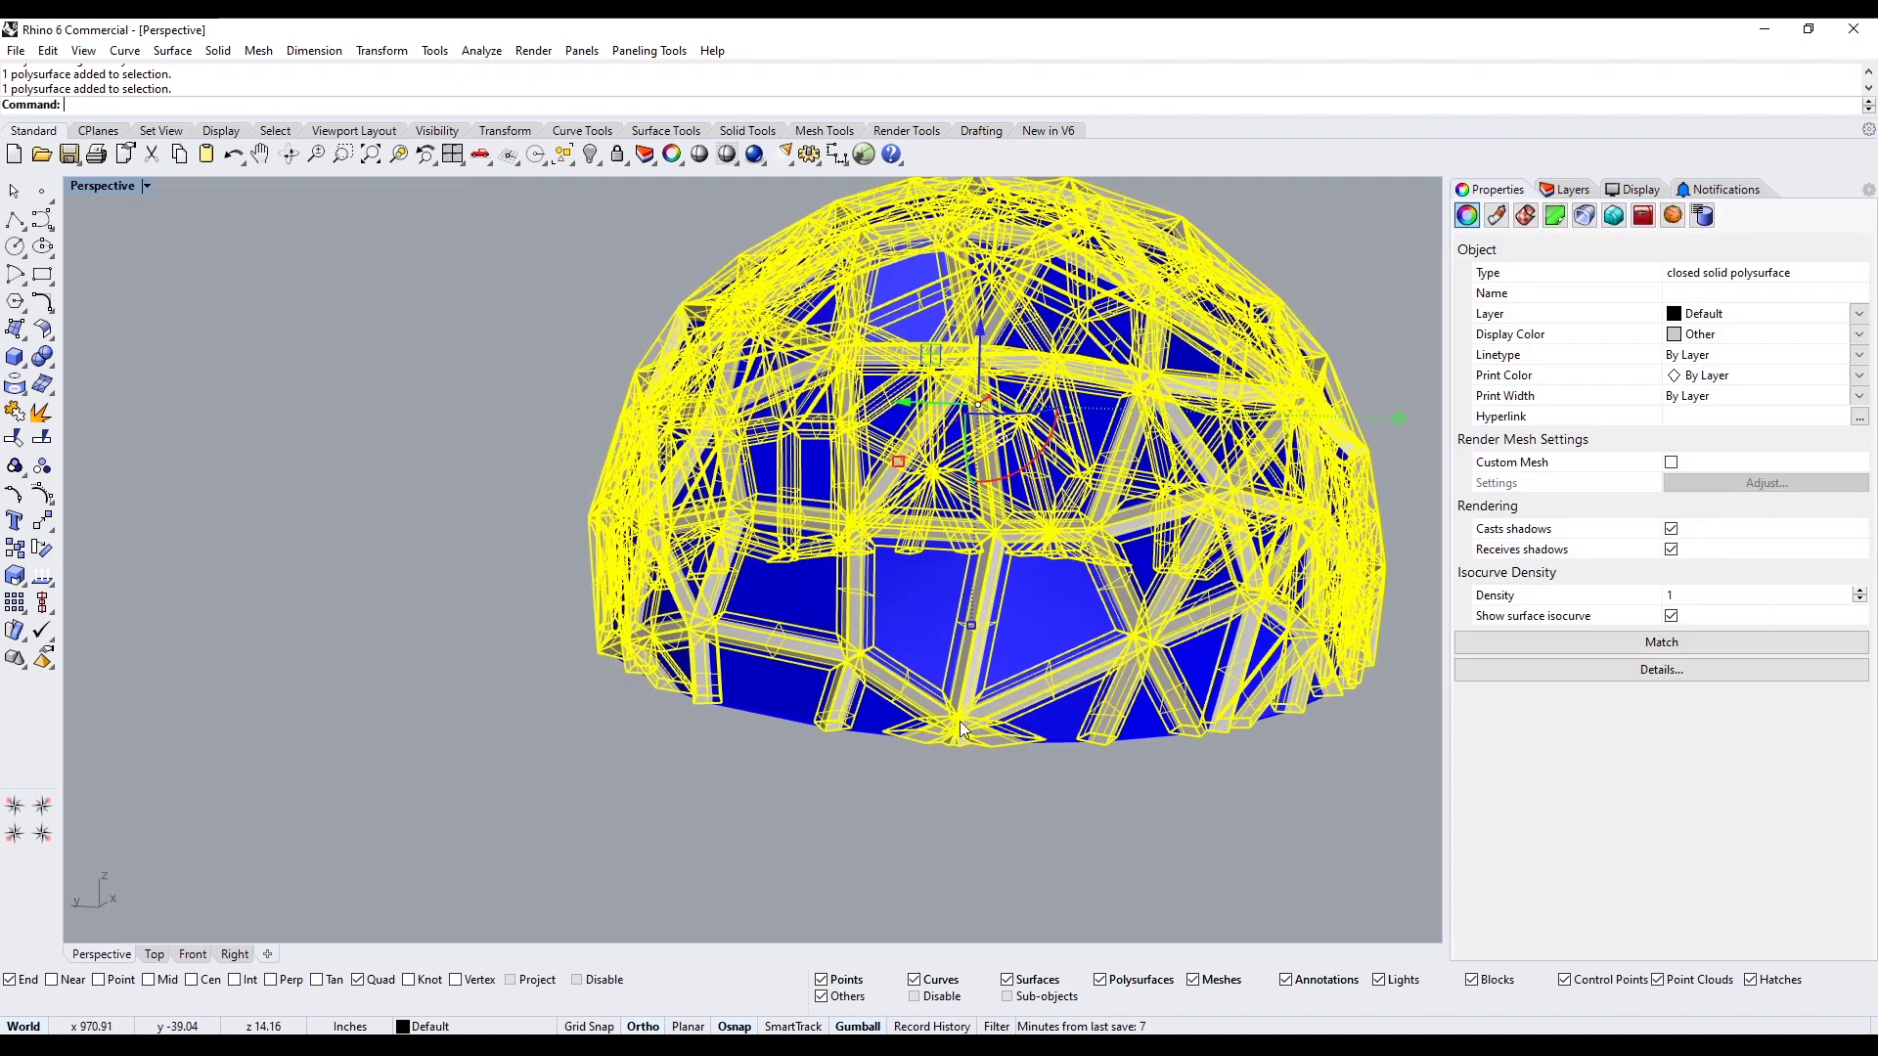
left_click(1575, 192)
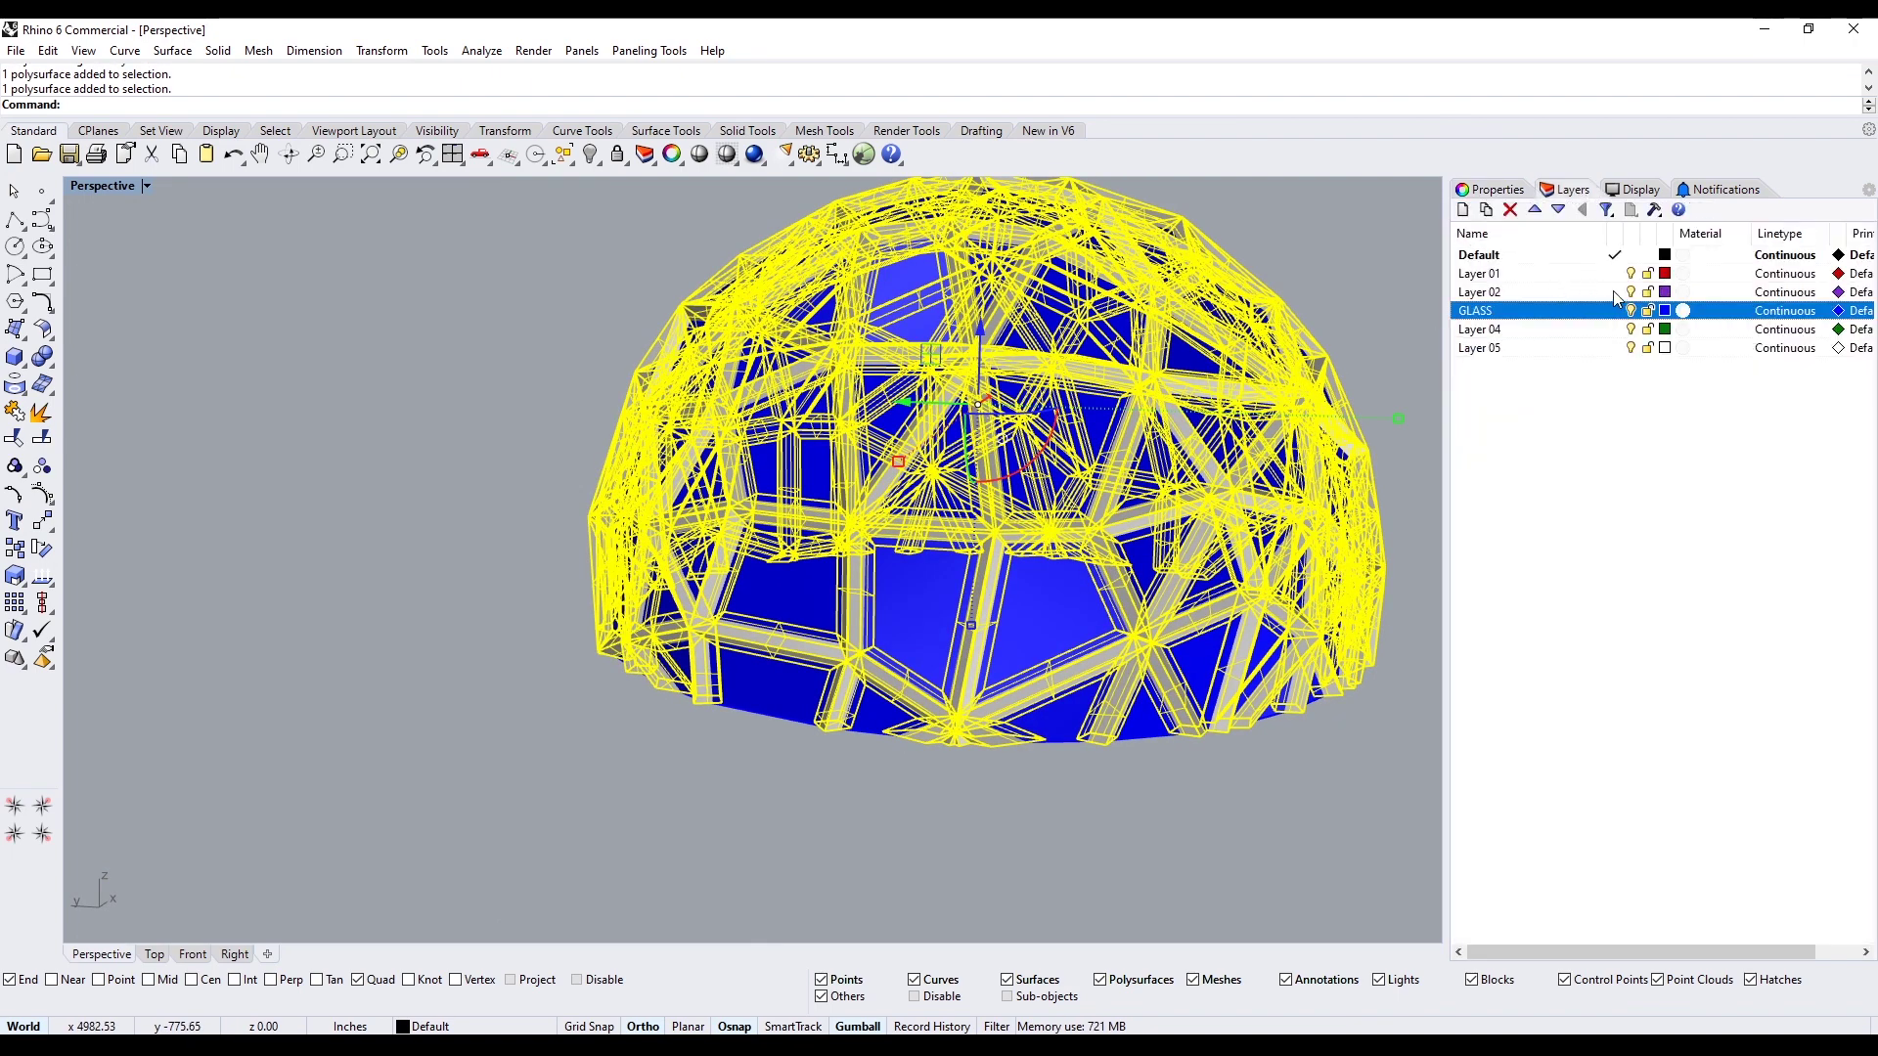
right_click(1602, 255)
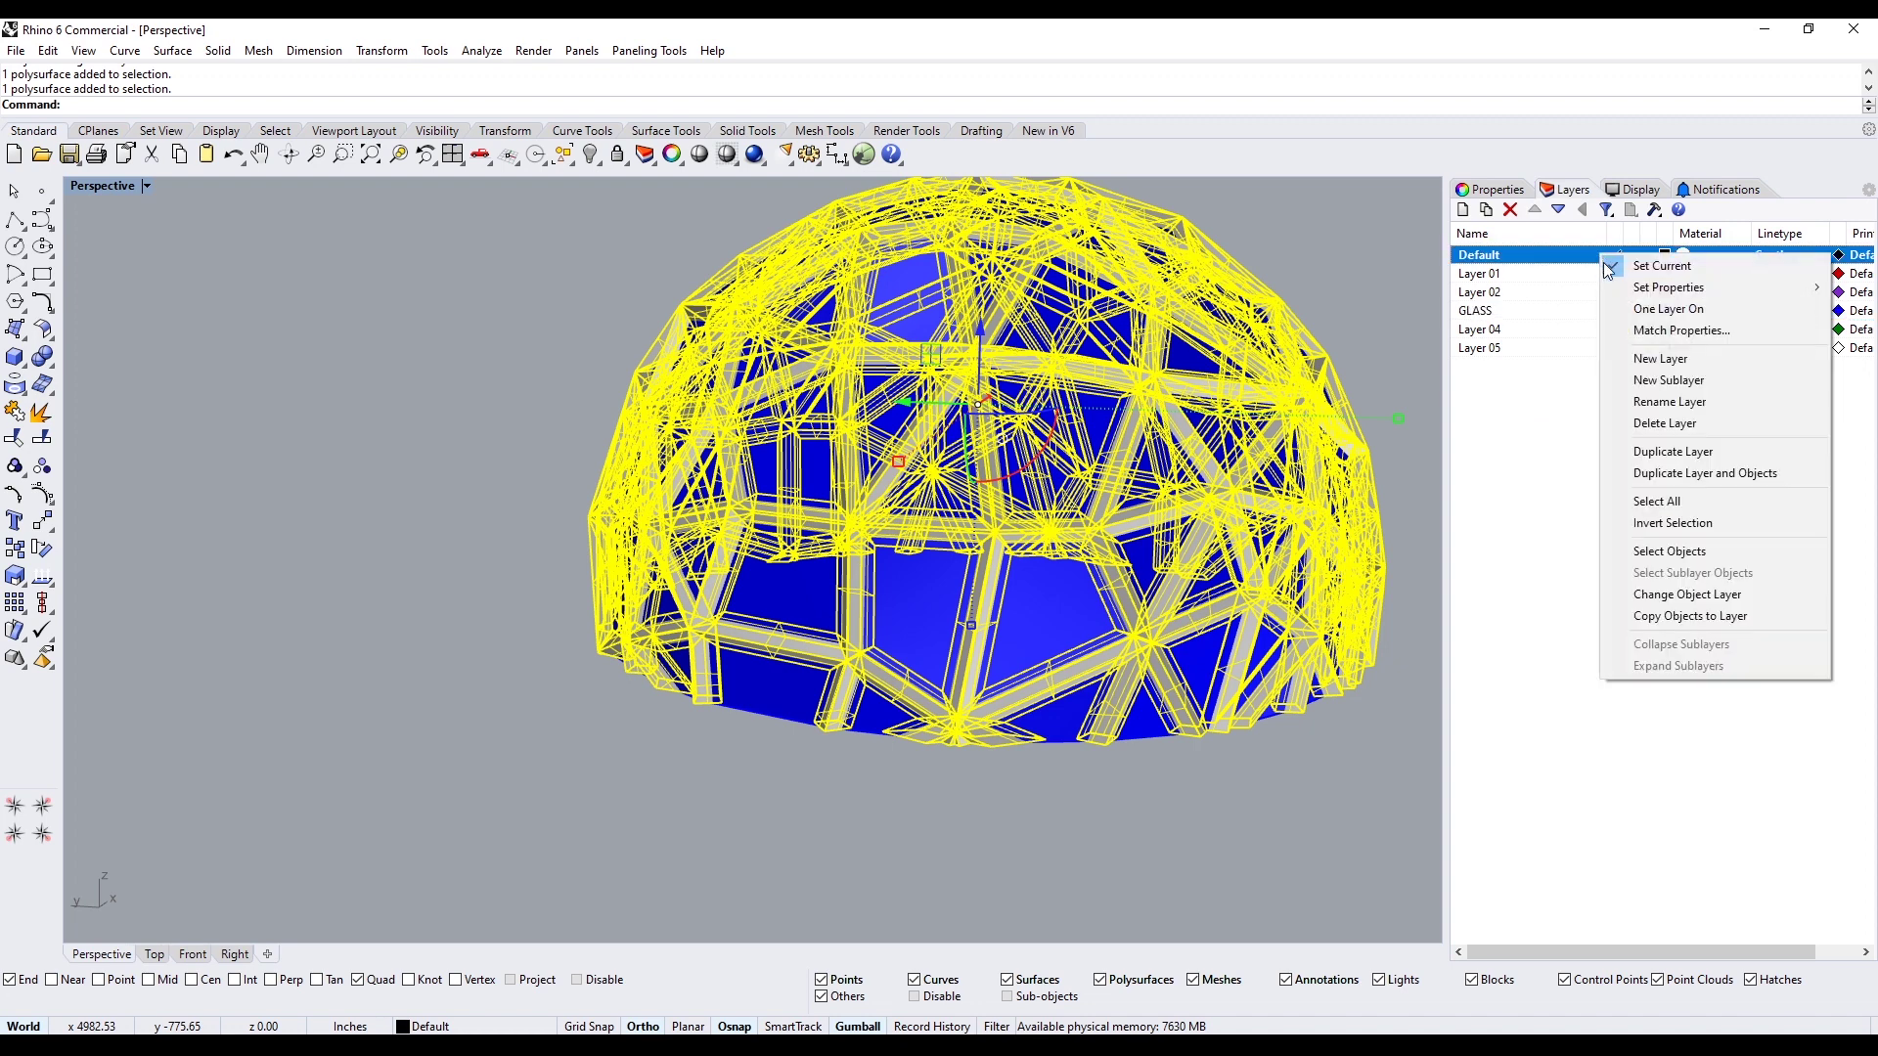
left_click(1704, 595)
right_click(1601, 274)
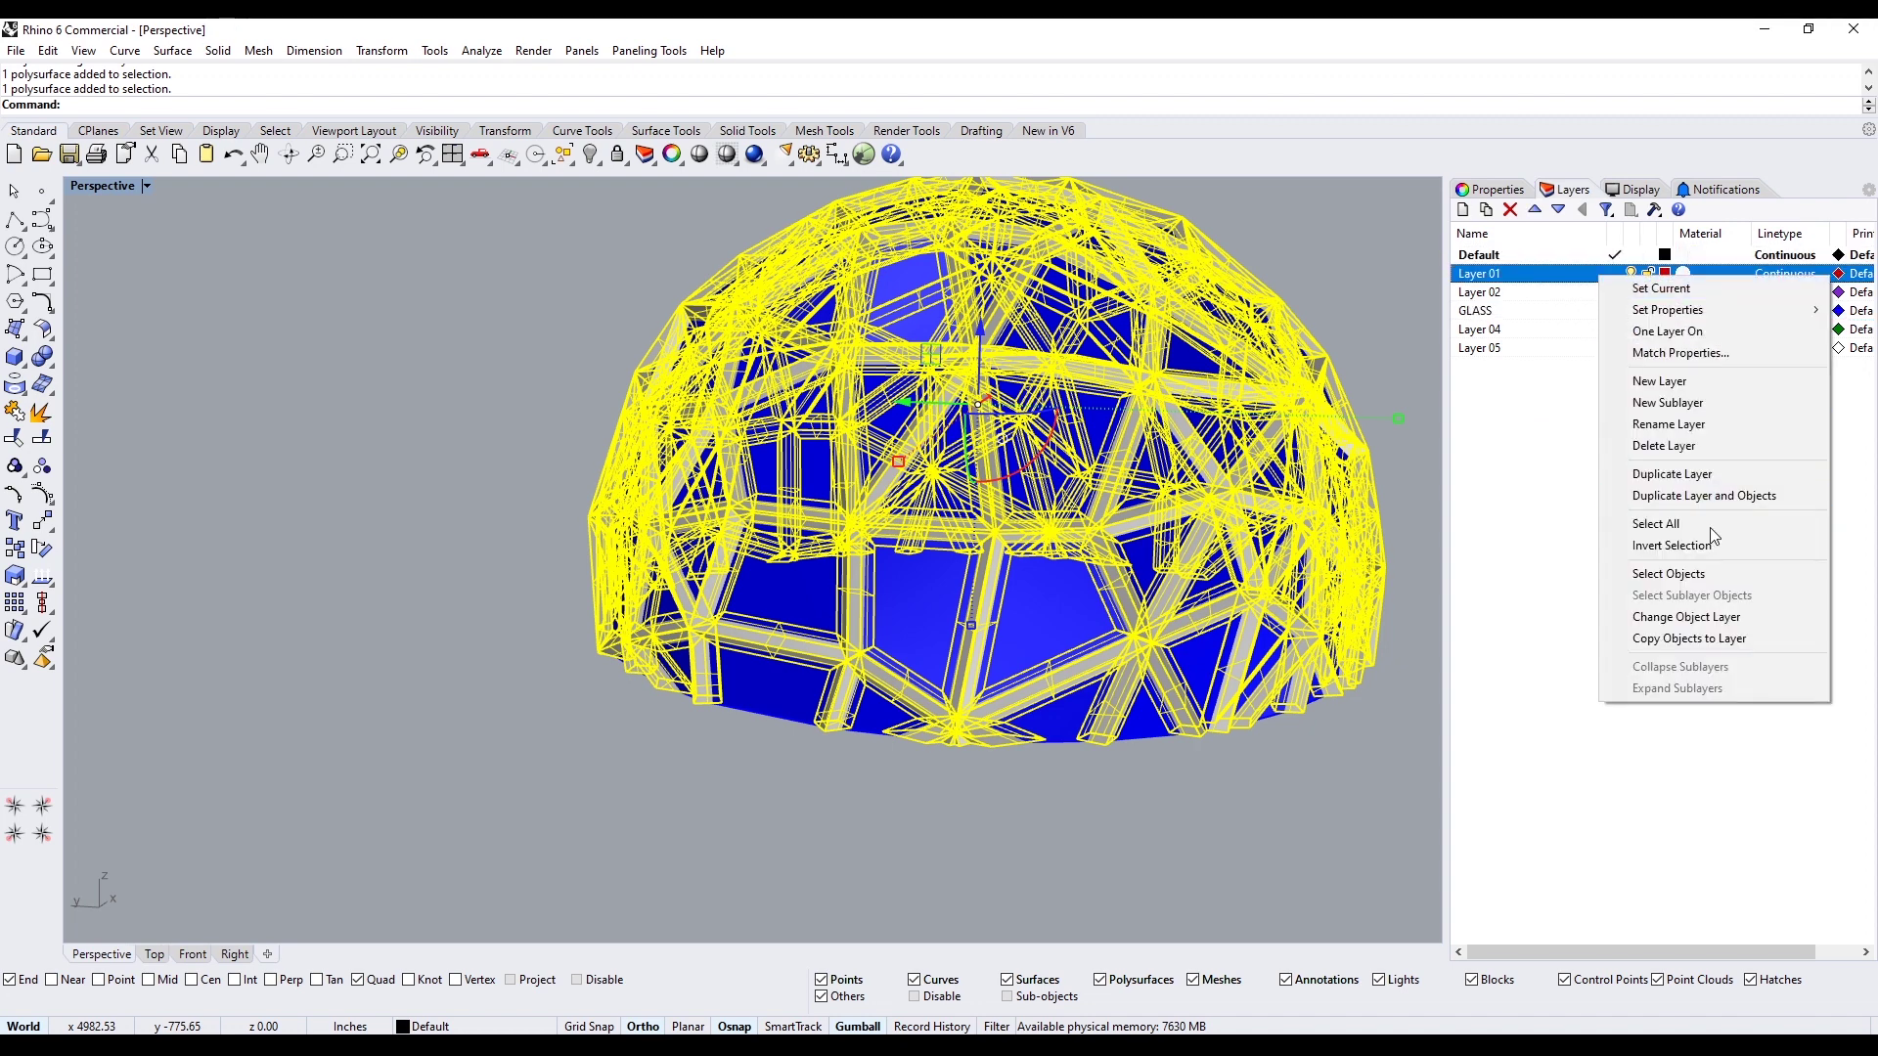
left_click(1711, 618)
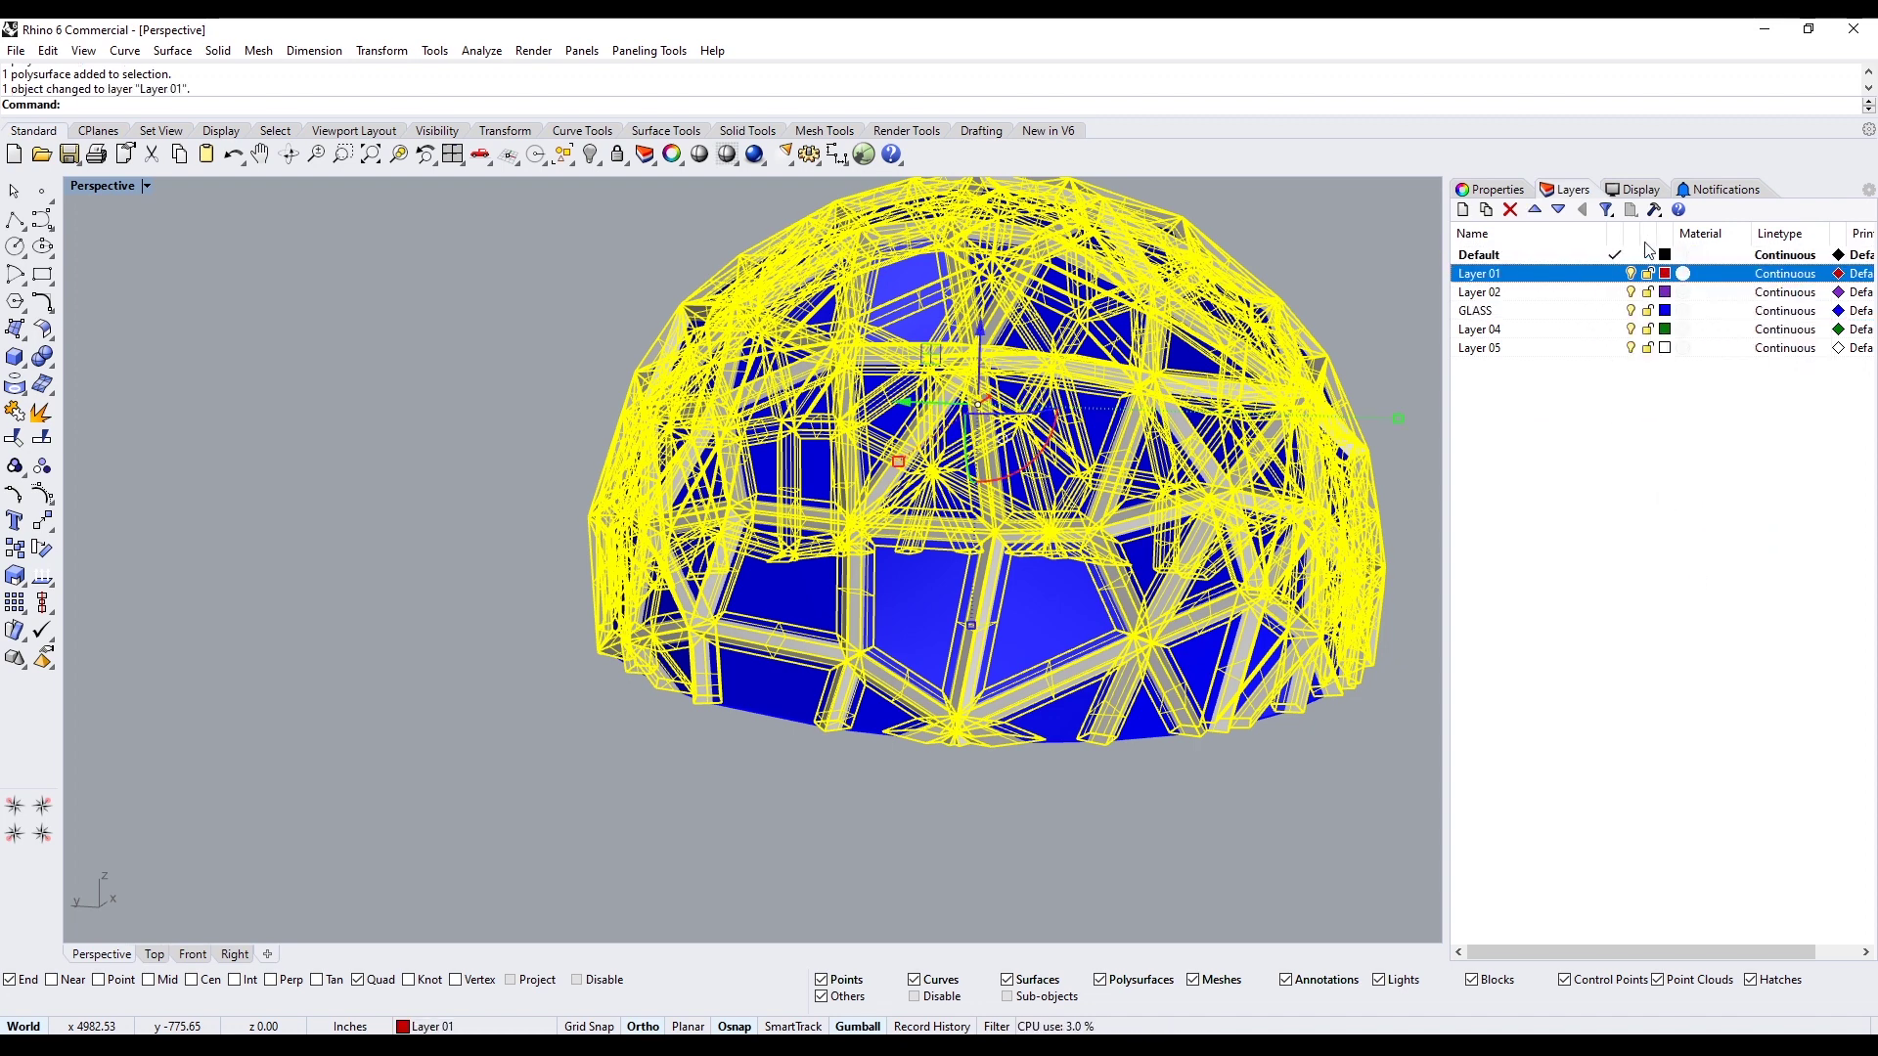
Set the edge frame's display color to By Layer and clear the selection
left_click(1513, 192)
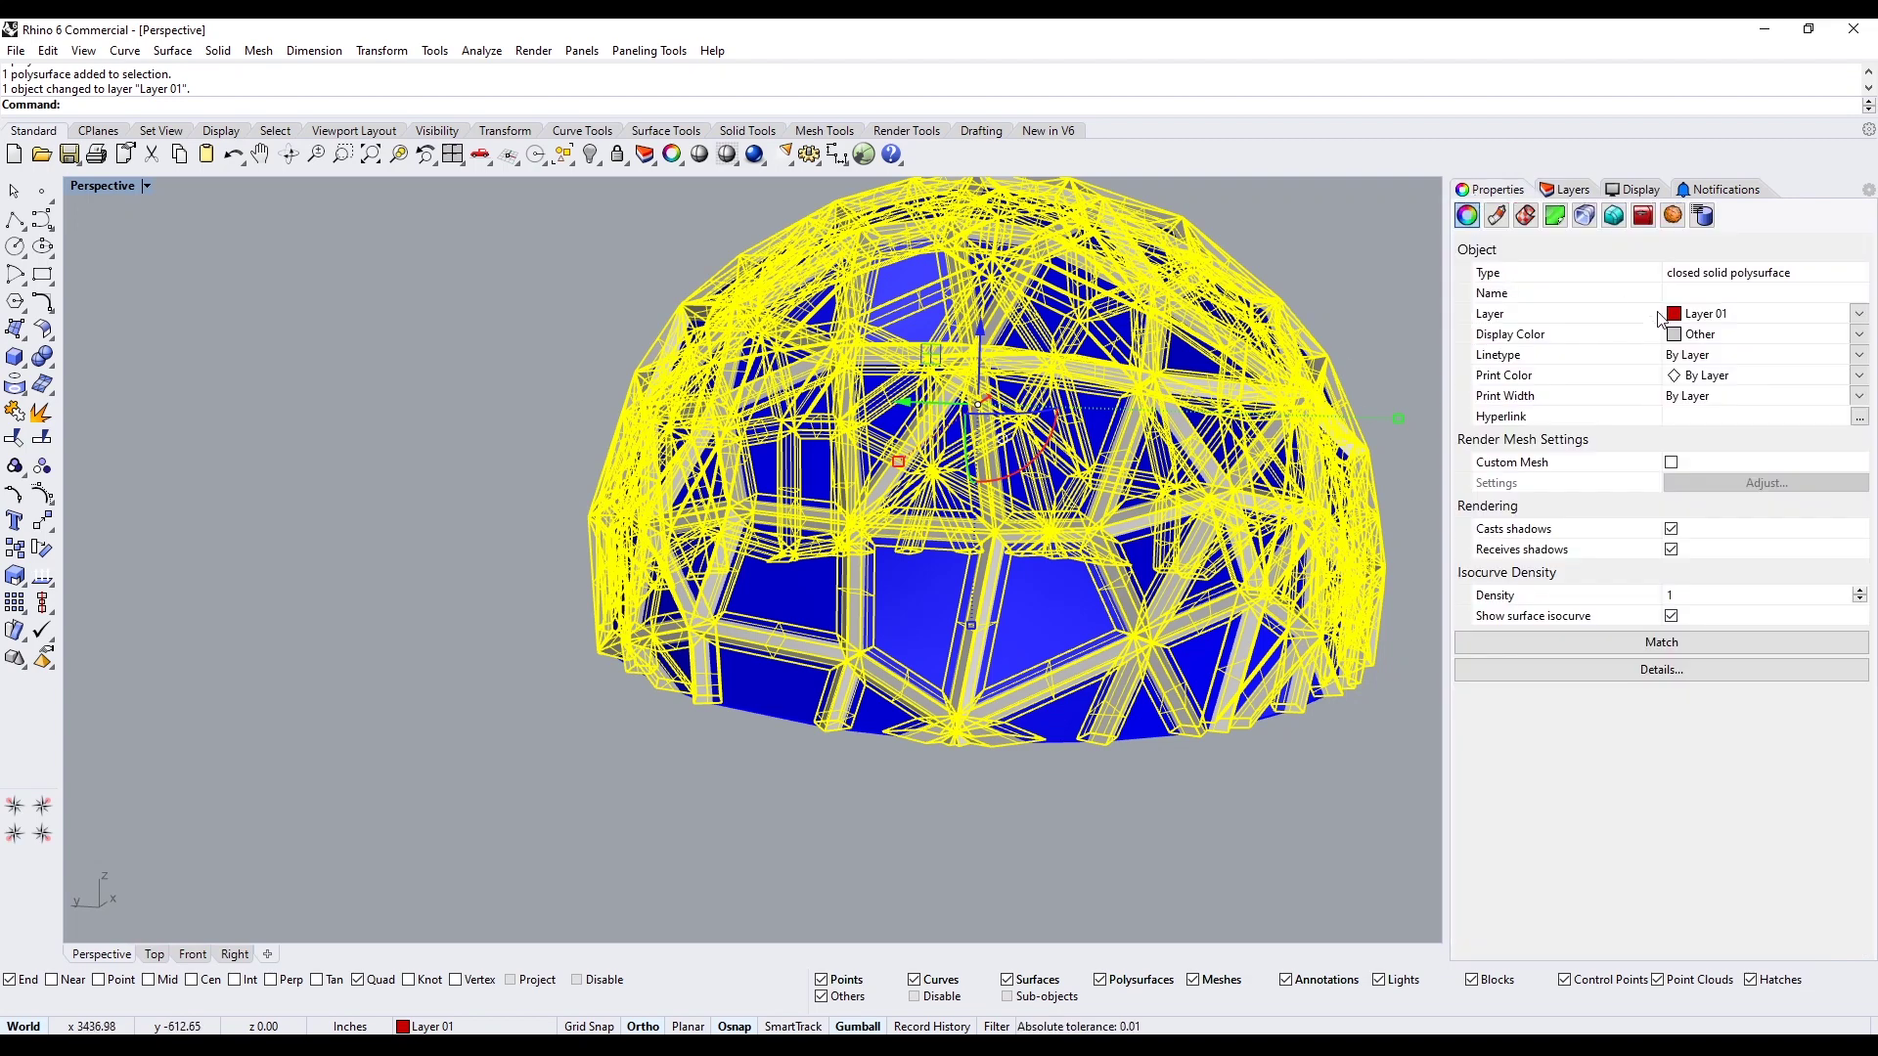
left_click(1706, 335)
left_click(1714, 356)
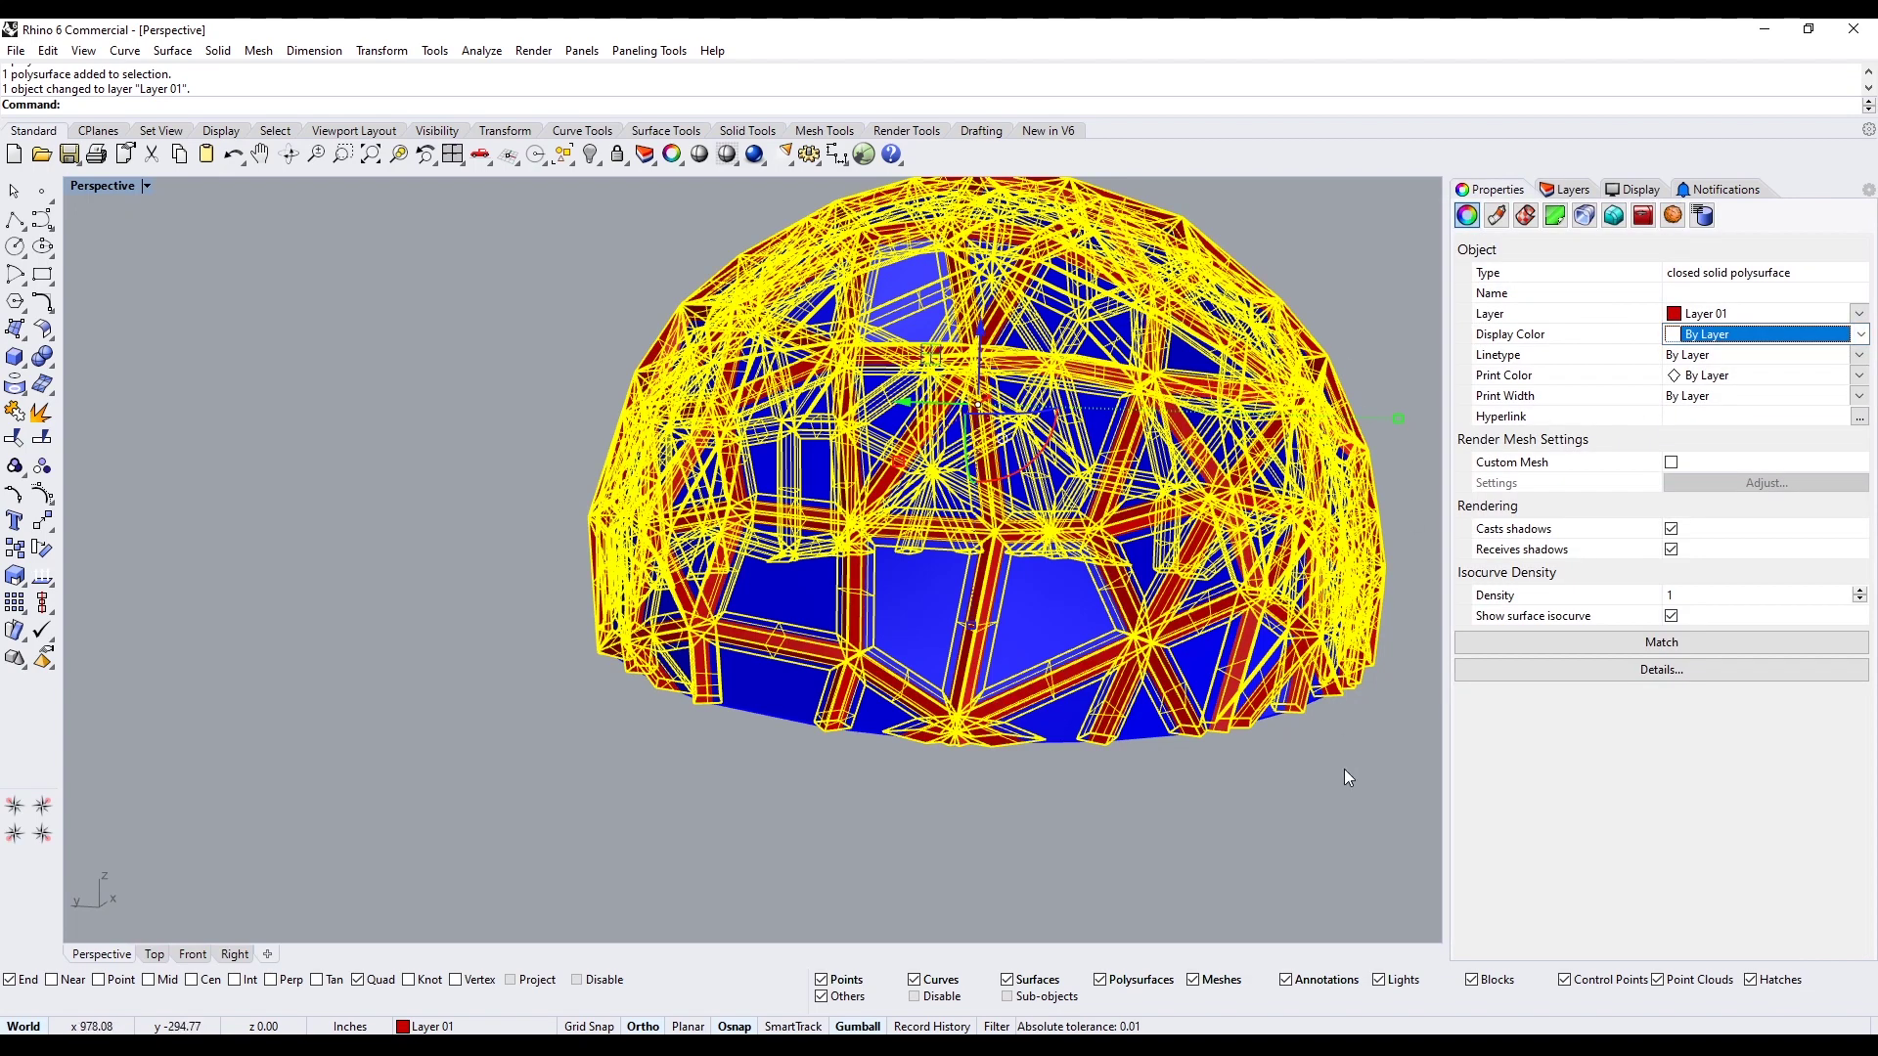
left_click(1344, 769)
right_click_drag(1349, 648, 1140, 558)
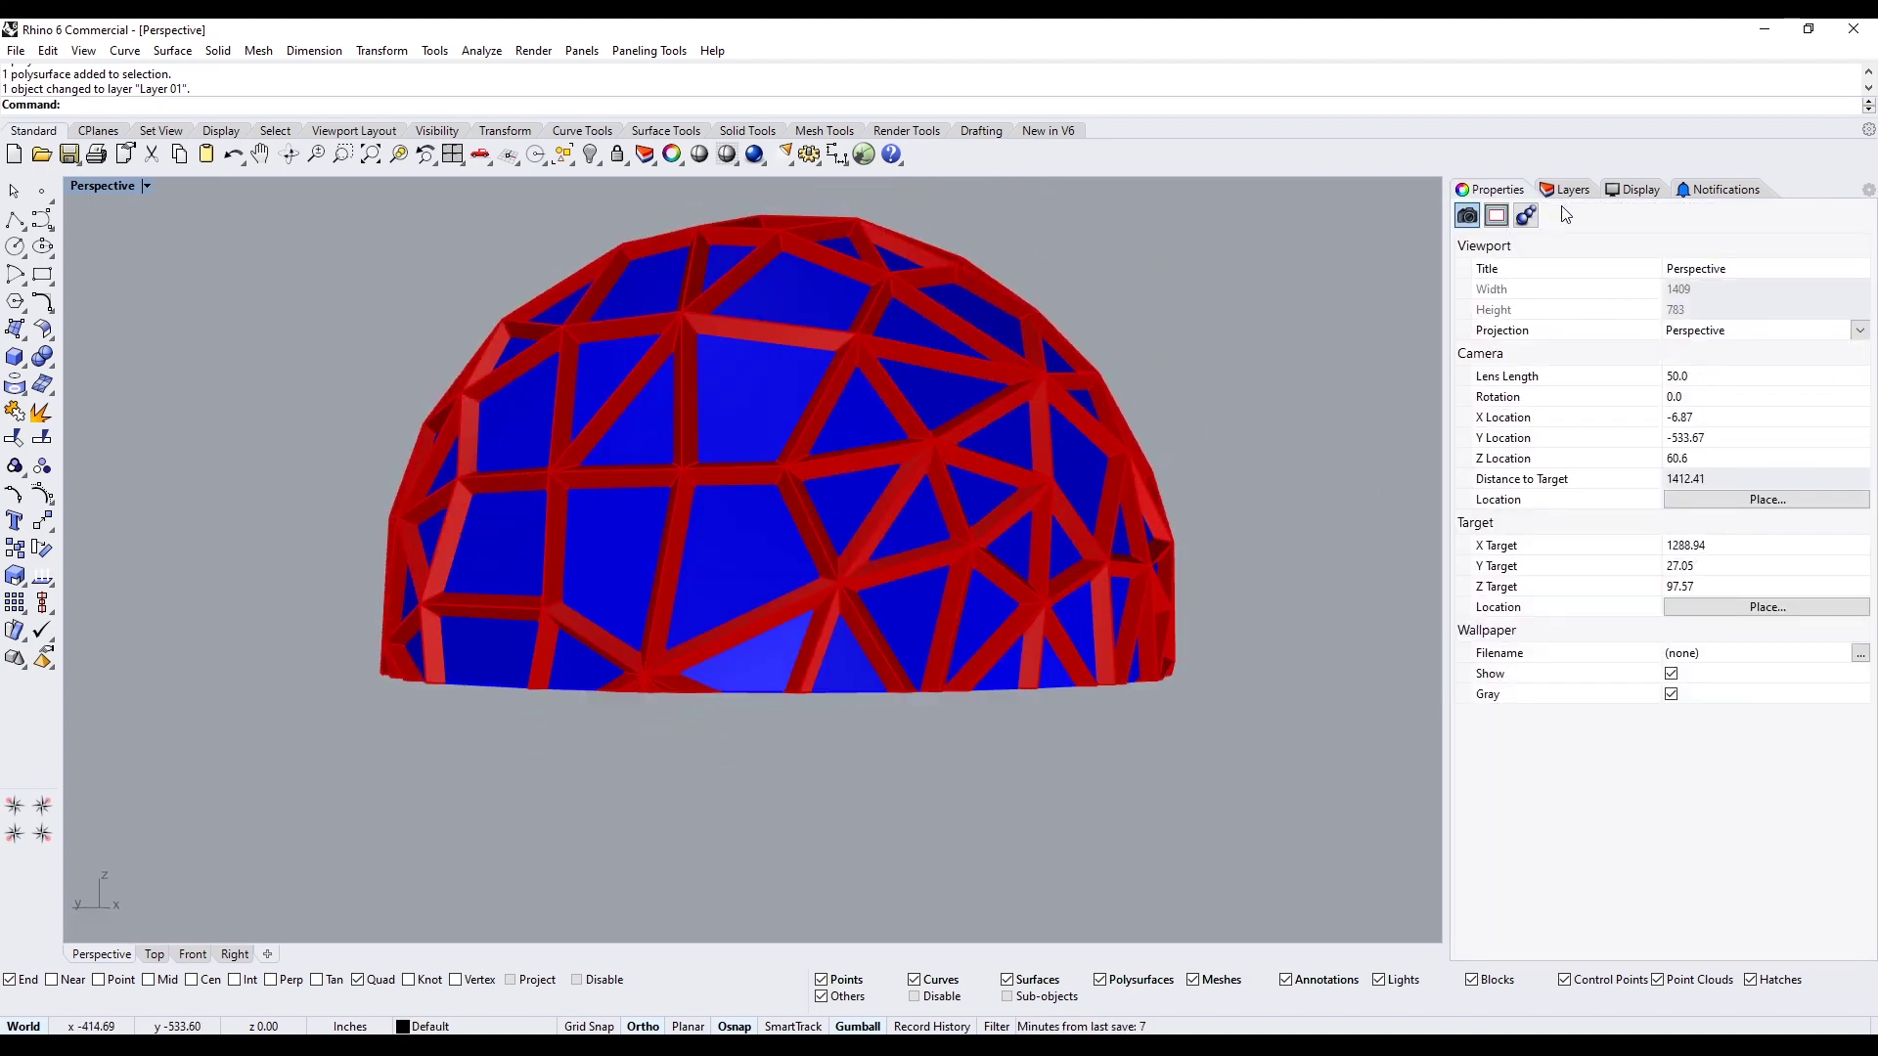
Purge unused layers, materials and other unused definitions from the file with the default options
left_click(1567, 189)
right_click_drag(1271, 460, 1265, 425)
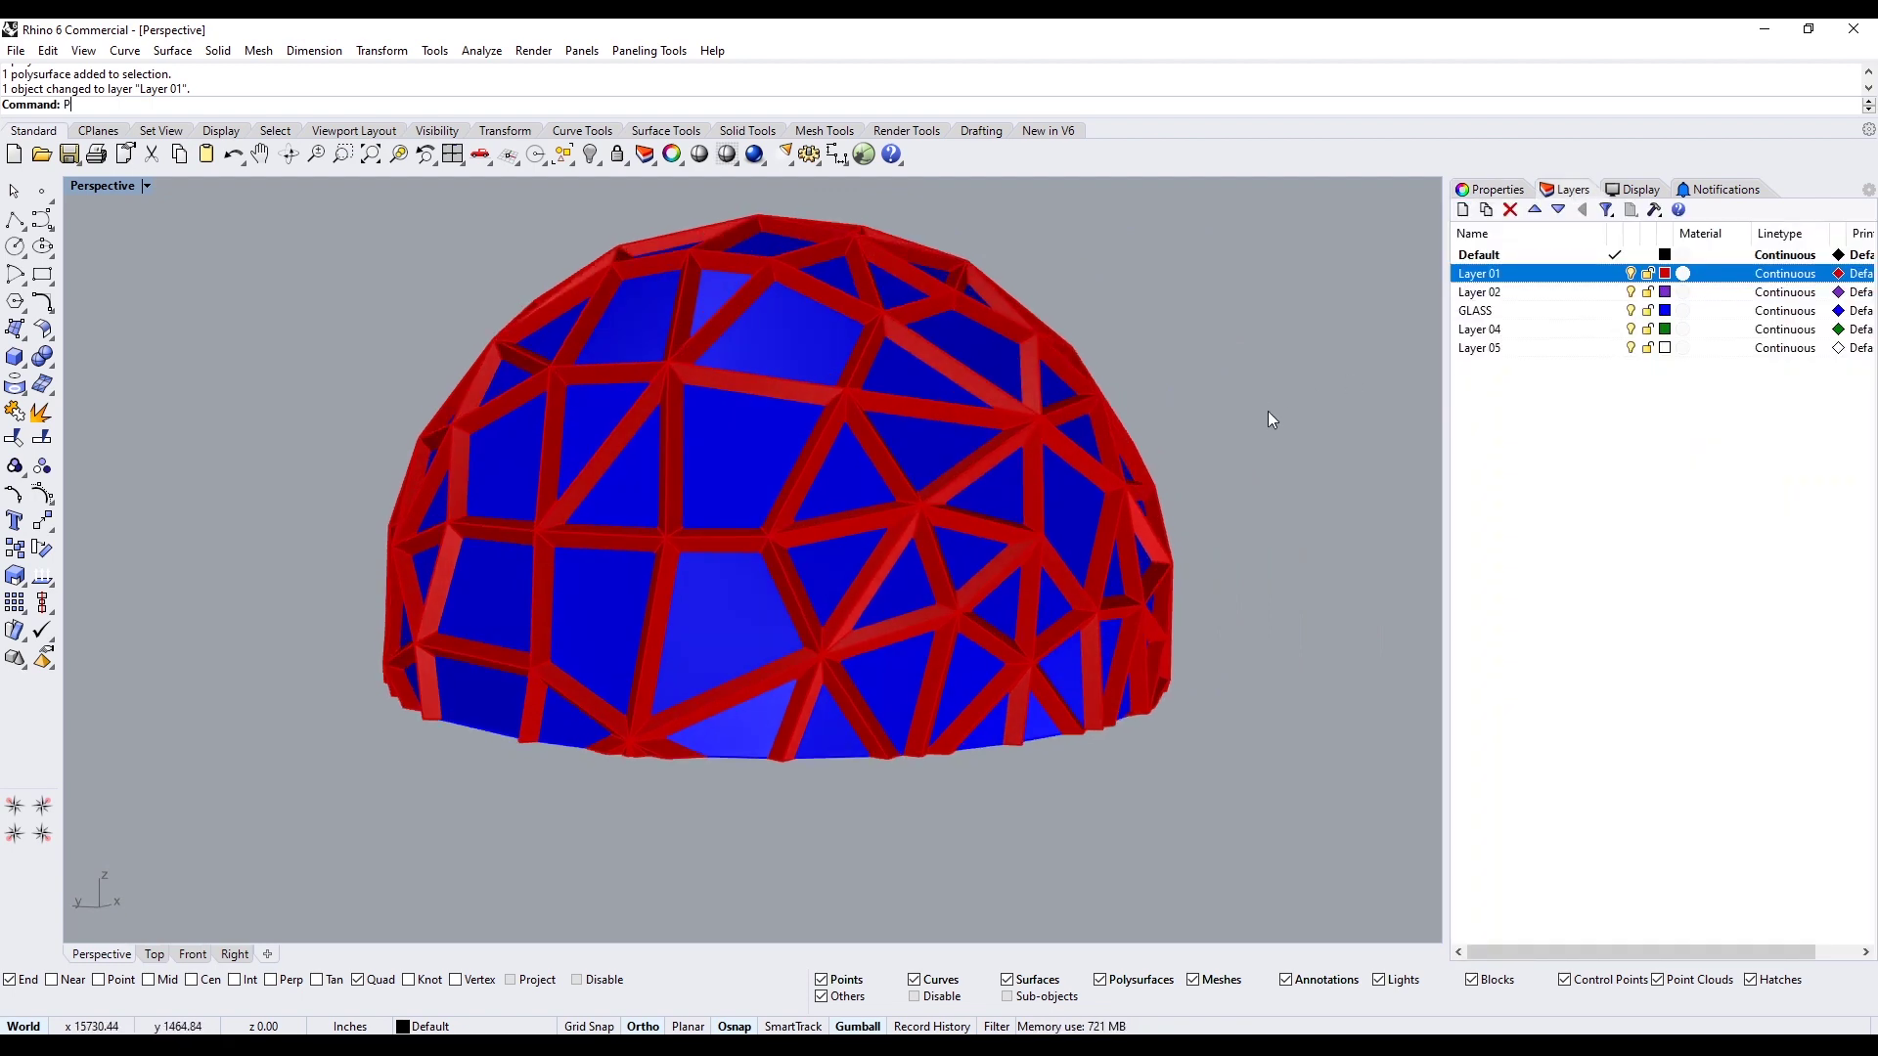
type("Purge")
key("Return")
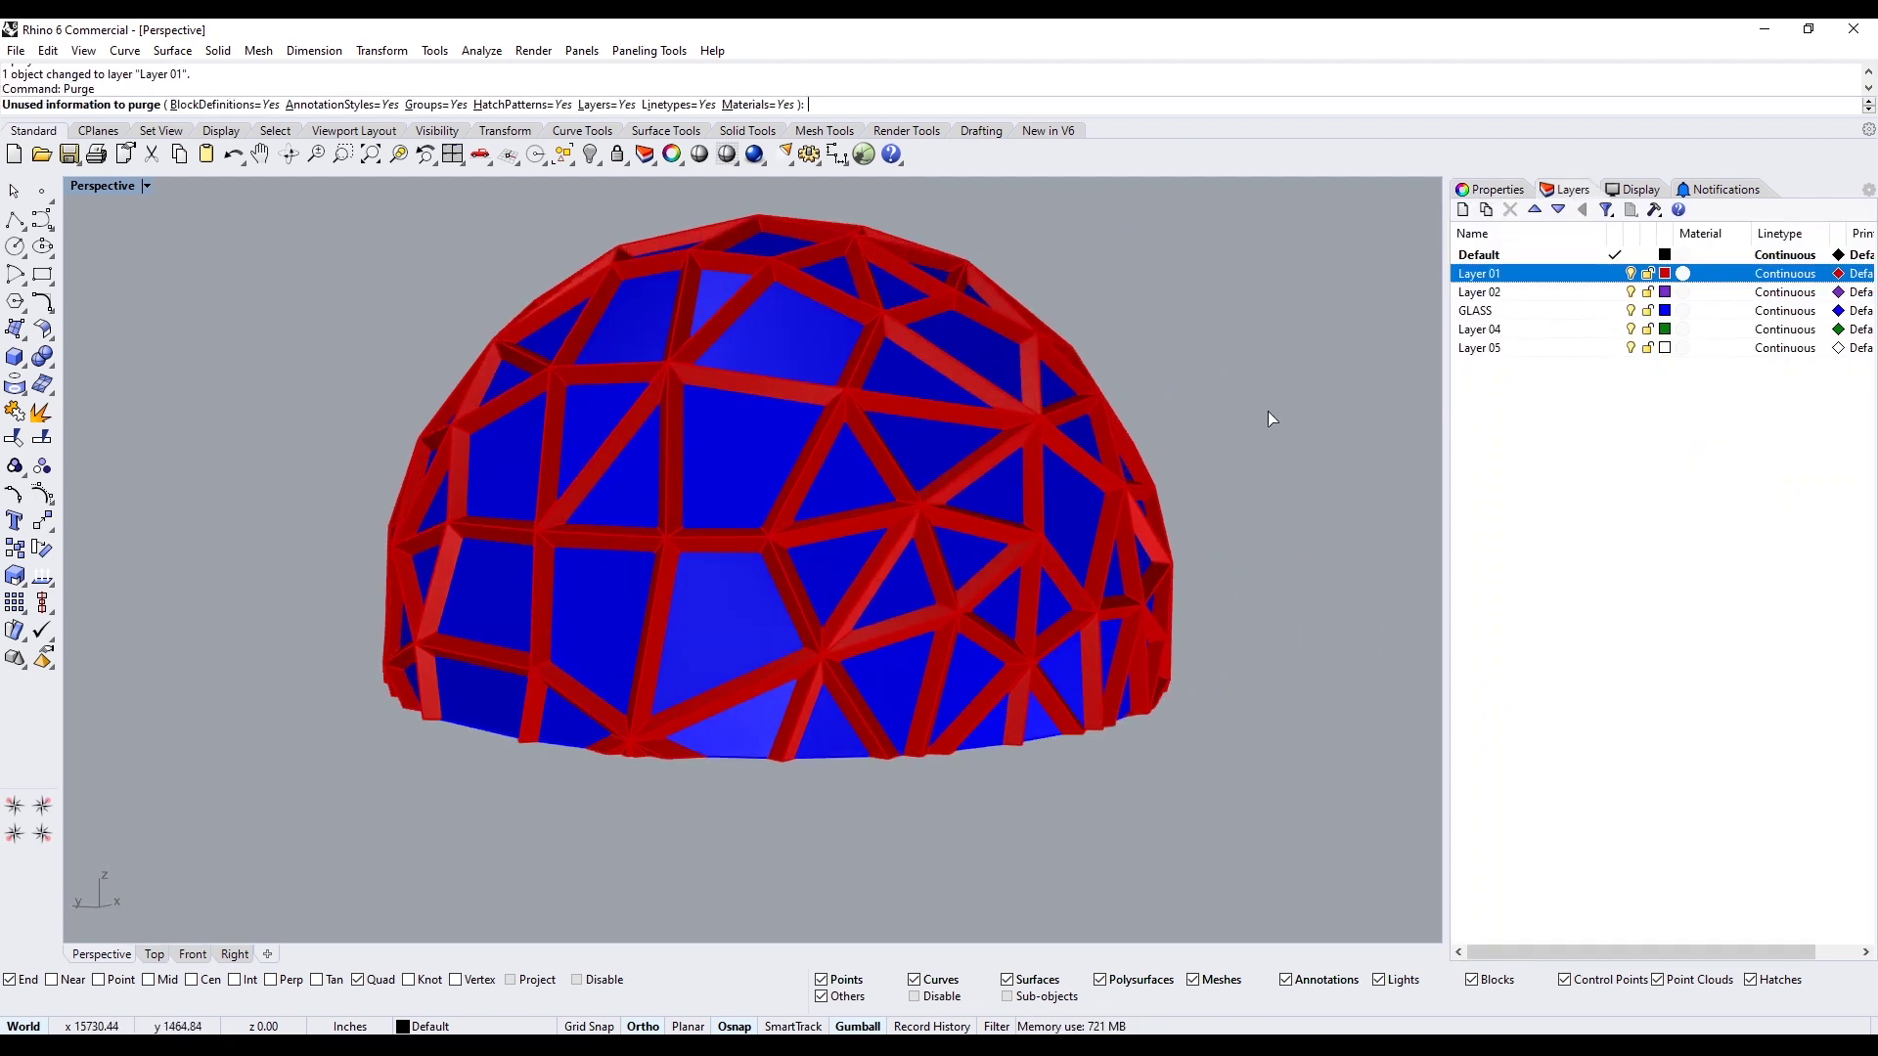
key("Return")
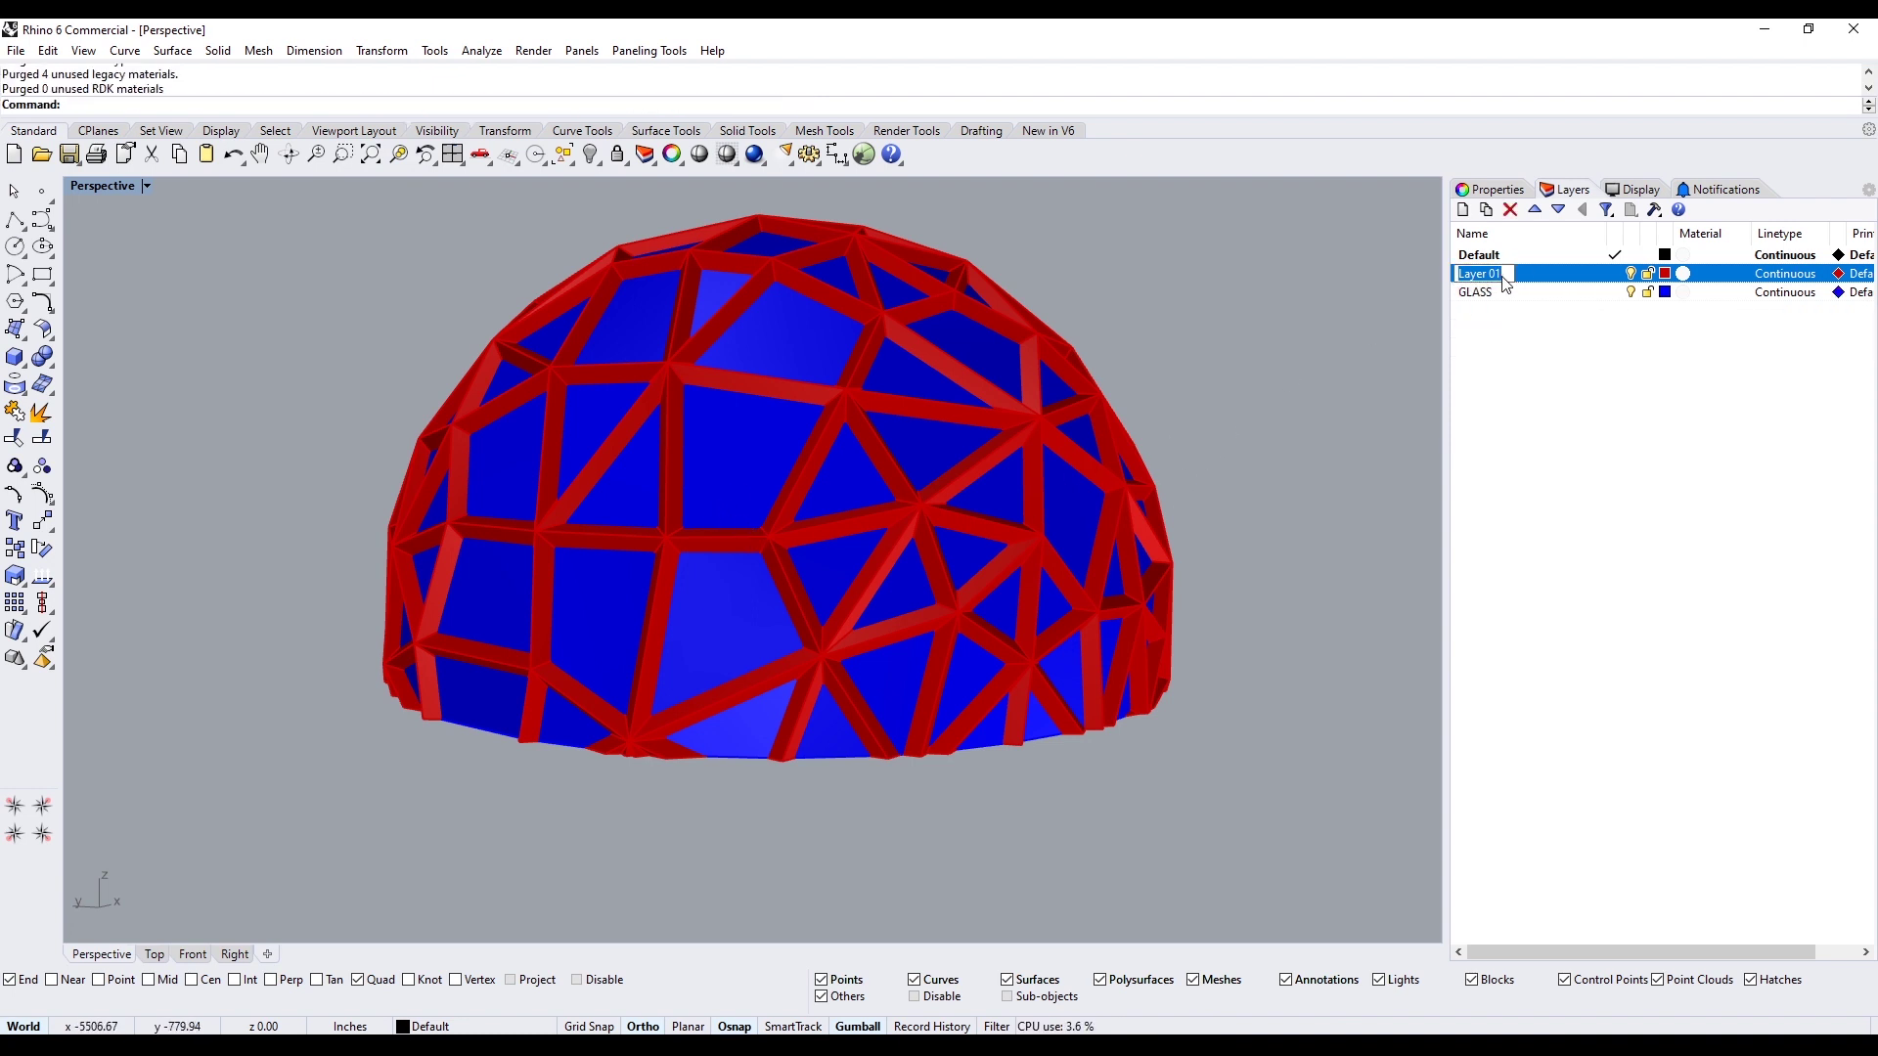
Rename Layer 01 as STRUCTURE and set its layer color to Black
type("STRUCTURE")
key("Return")
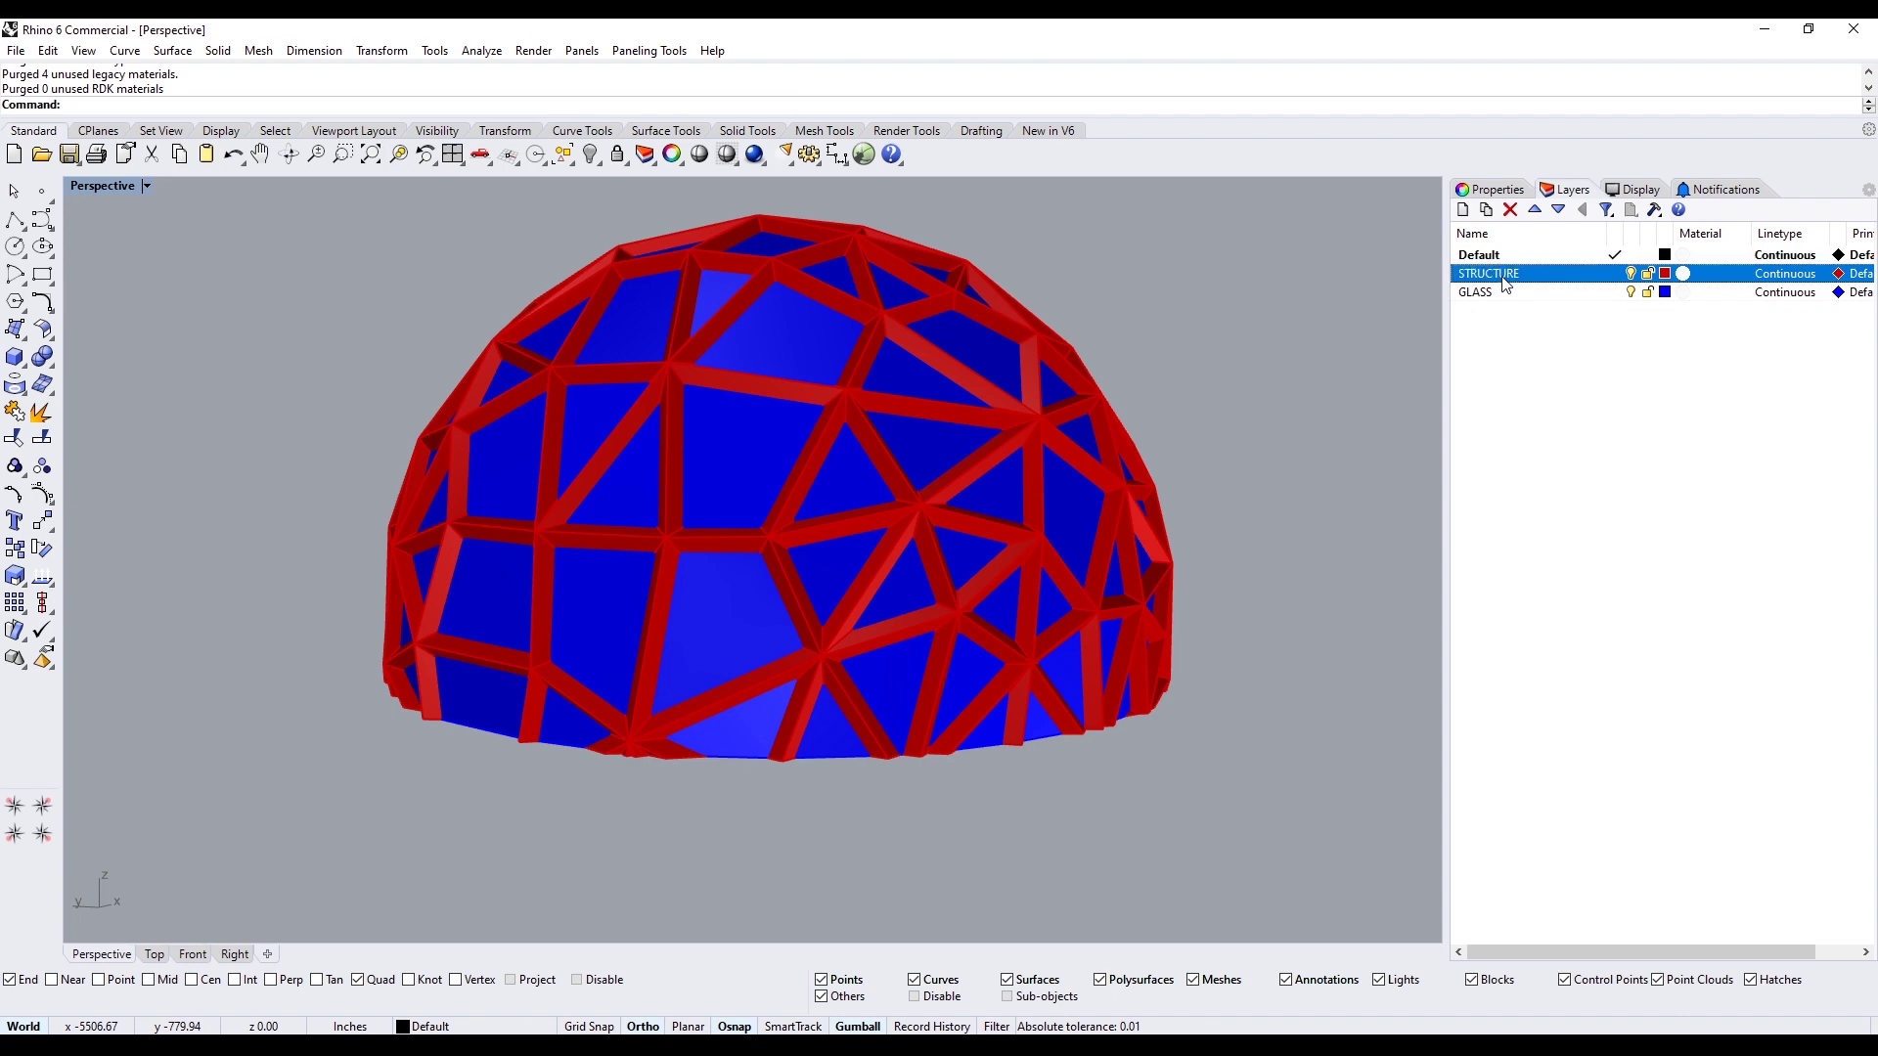
left_click(1665, 274)
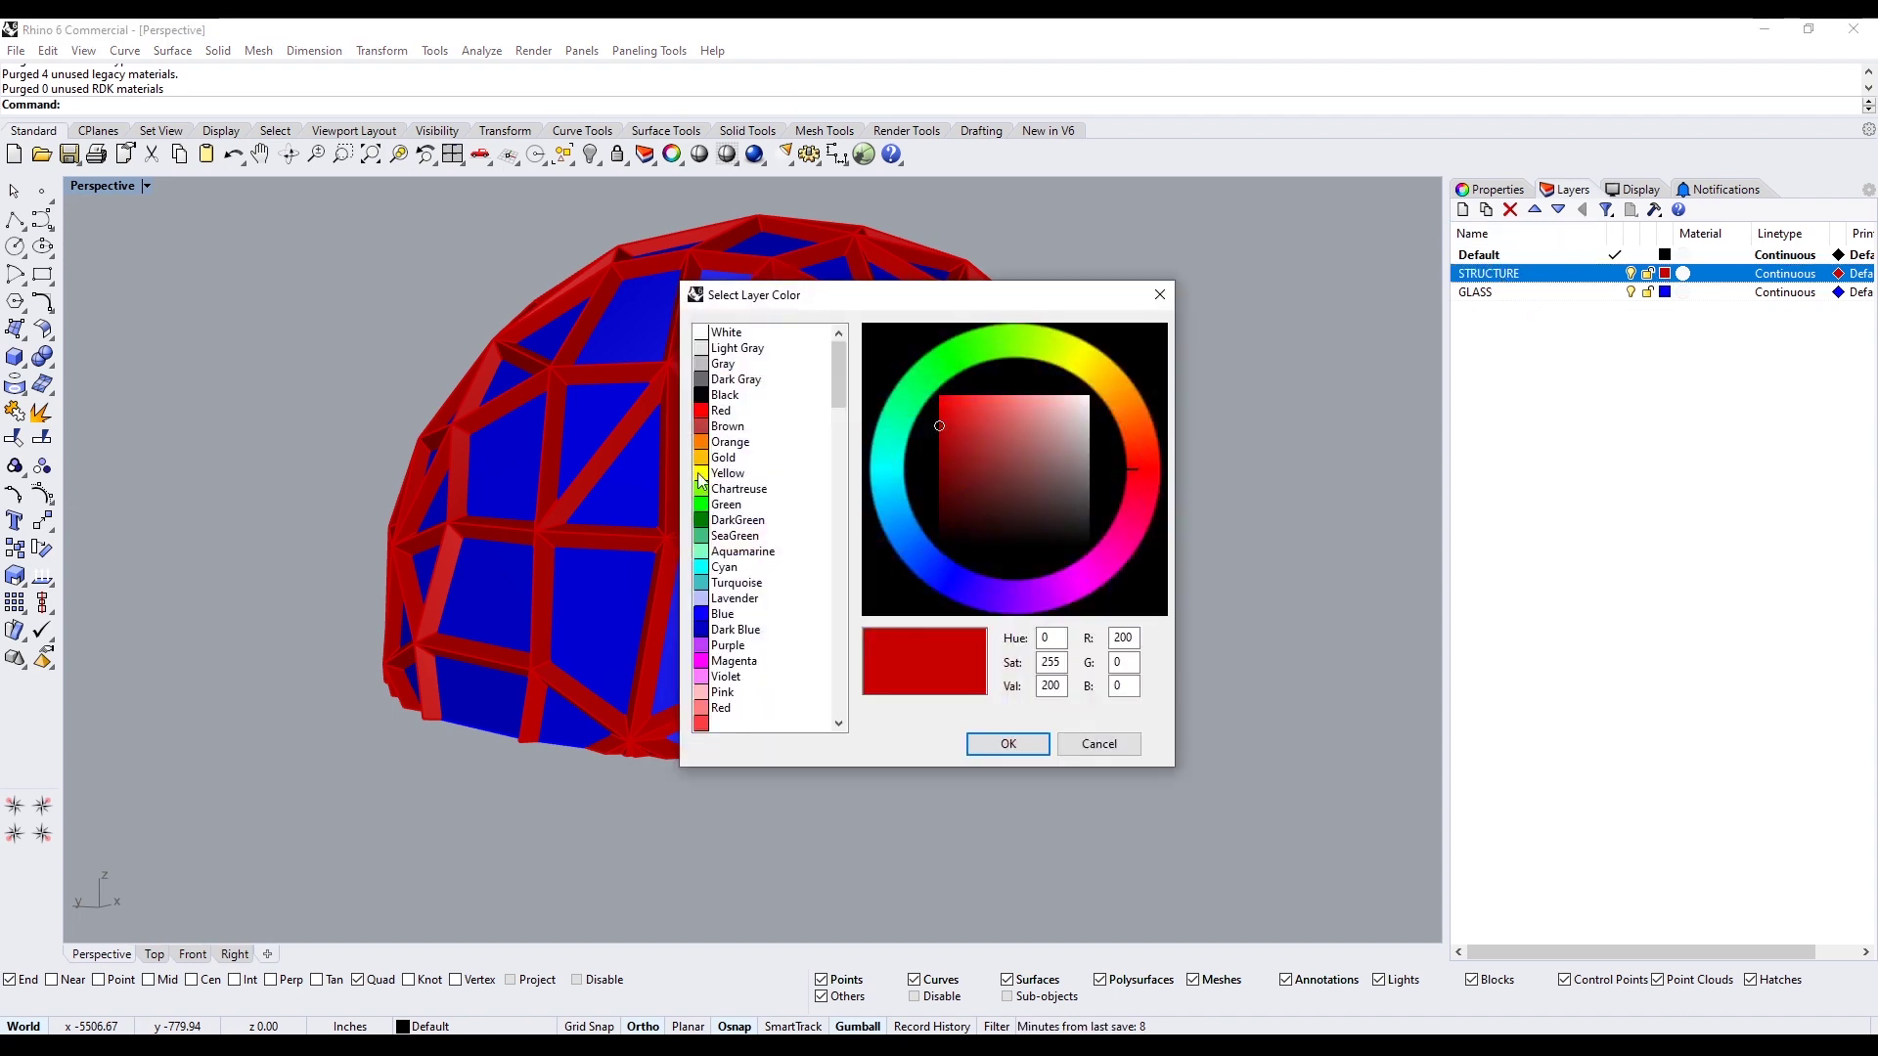
left_click(712, 396)
left_click(1014, 743)
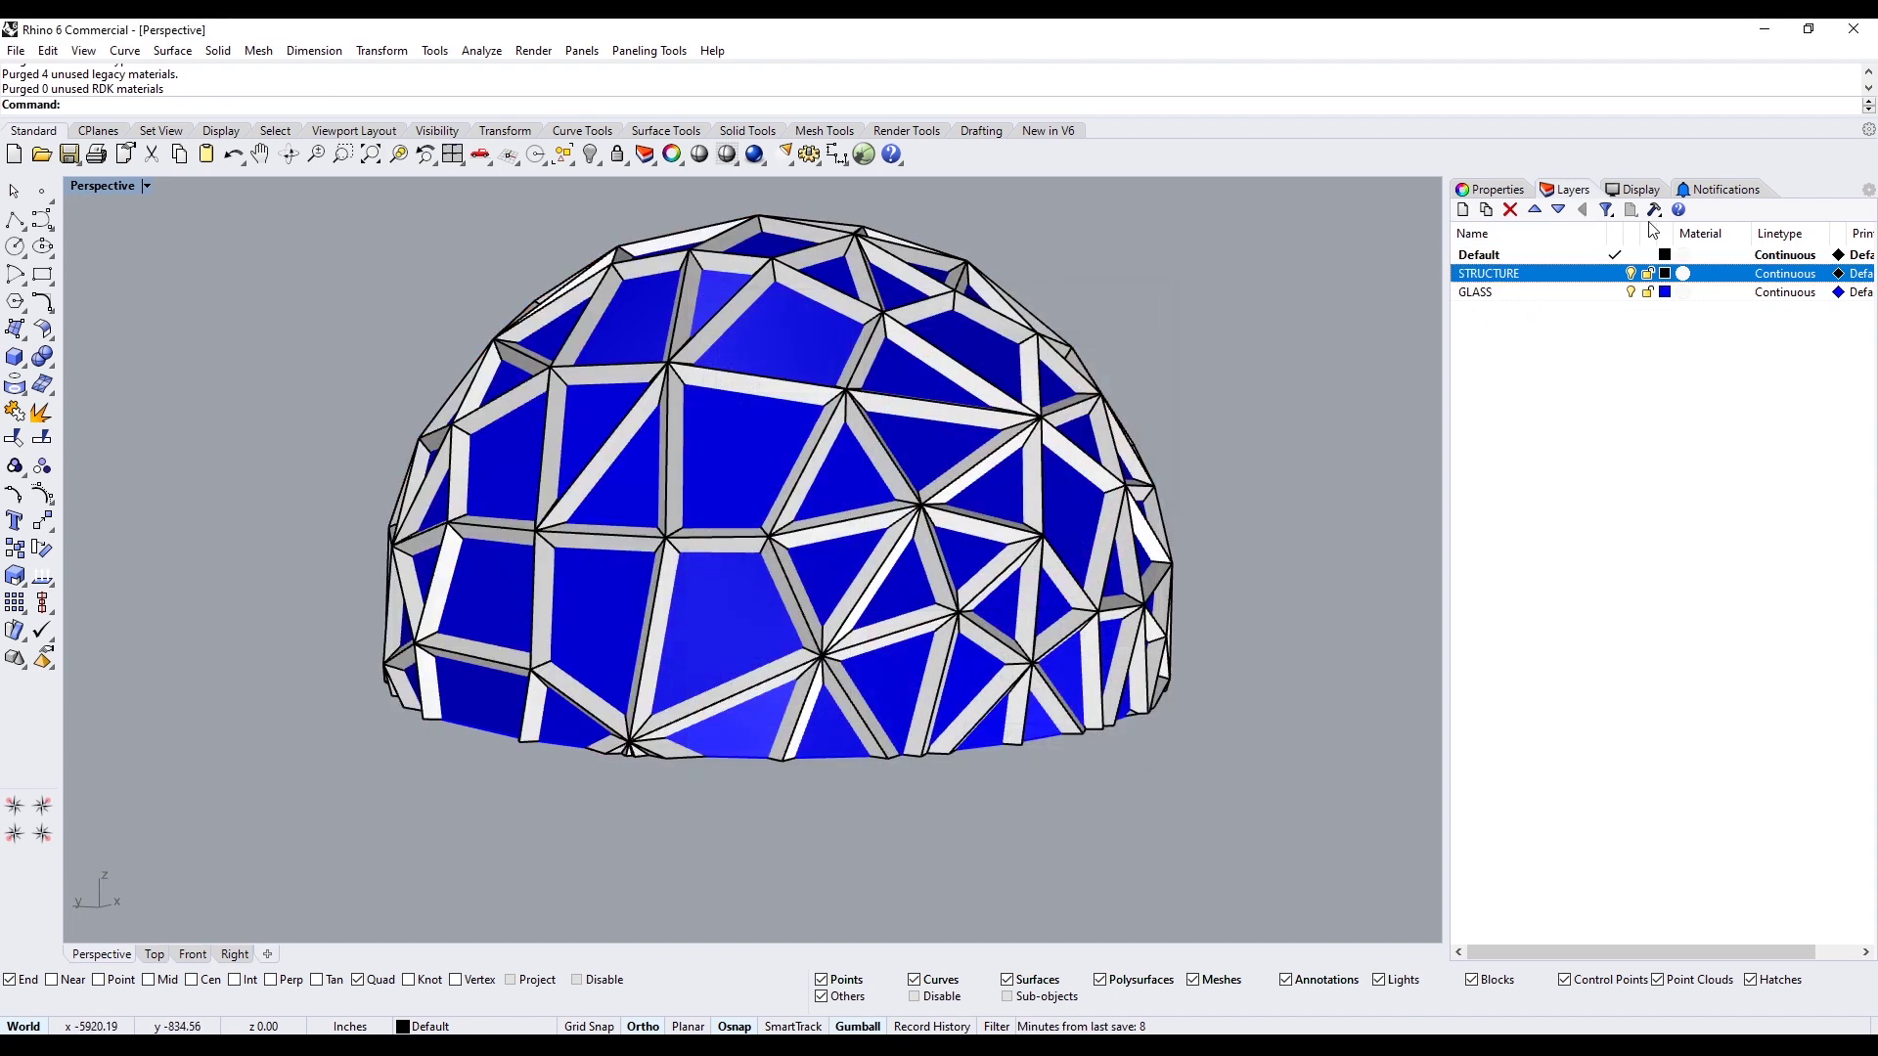
Set the GLASS layer's color to a light turquoise, RGB 131, 255, 255
left_click(1665, 292)
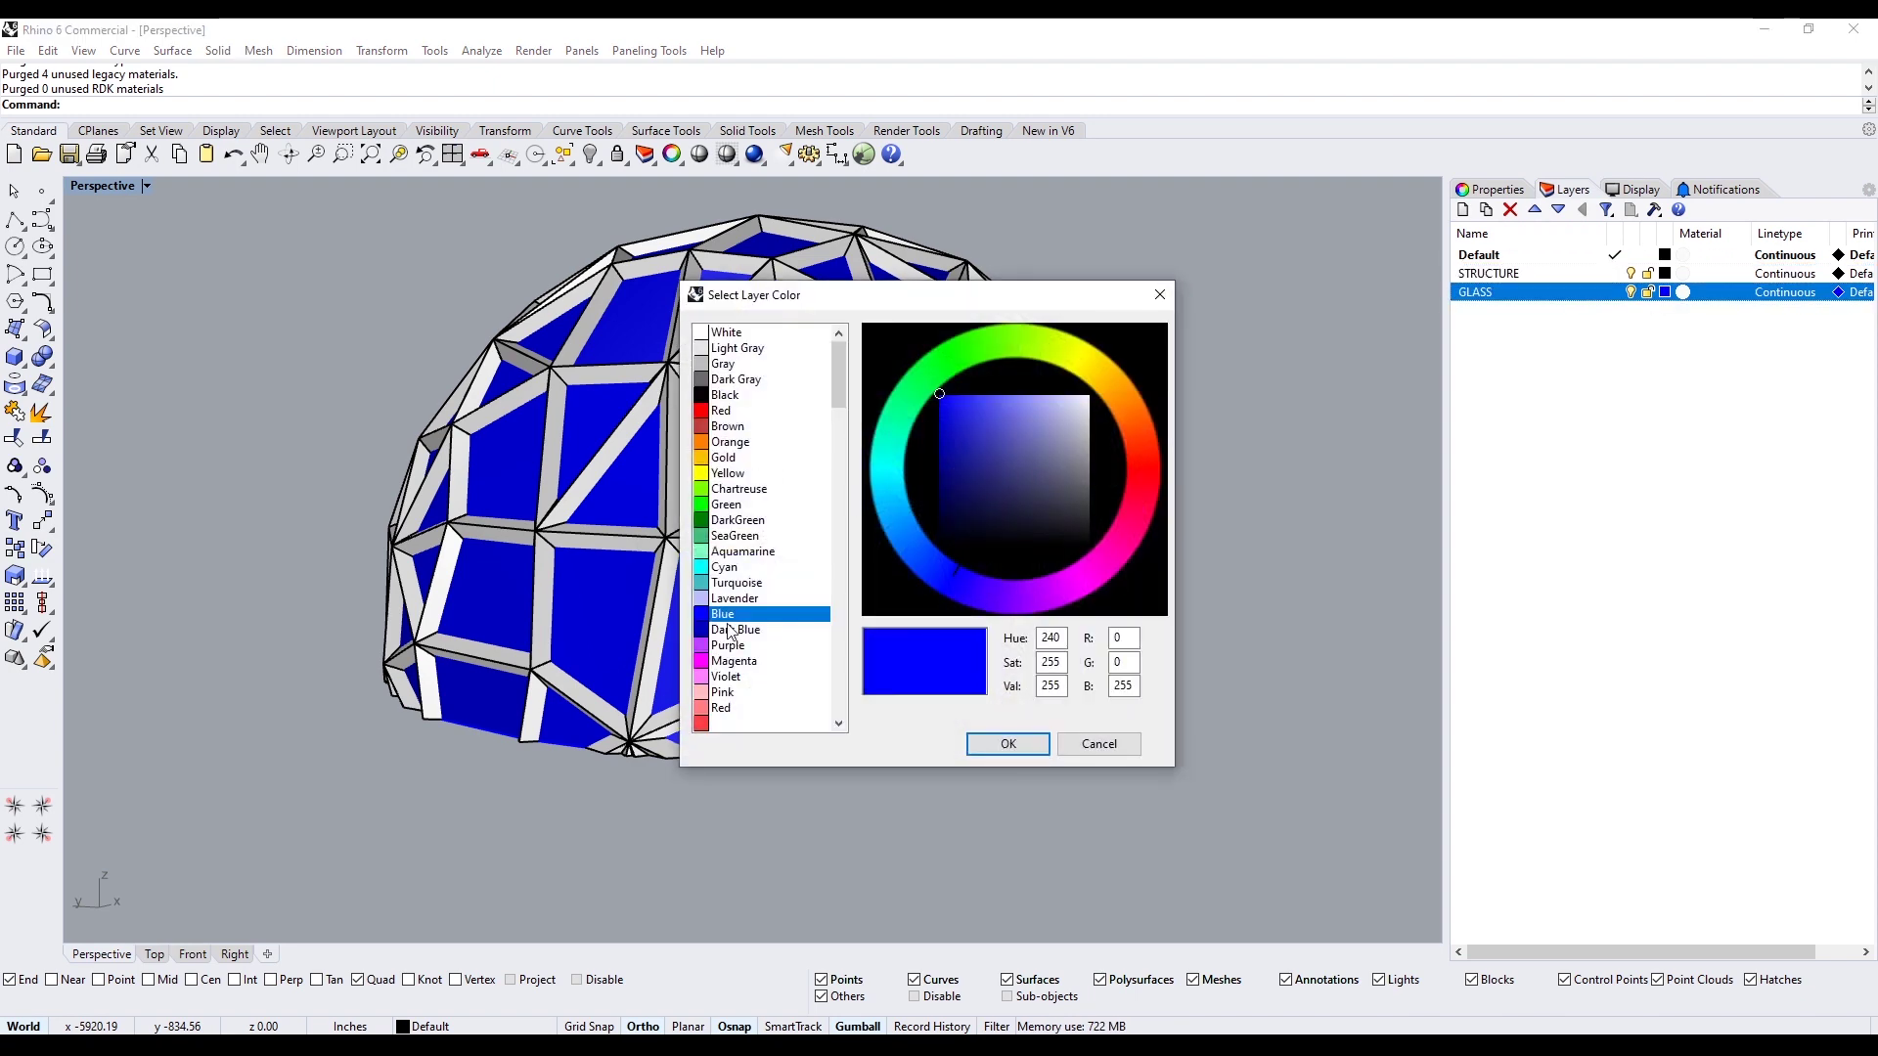
mouse_move(973, 476)
left_mouse_down()
mouse_move(1035, 444)
mouse_move(1034, 393)
left_mouse_up()
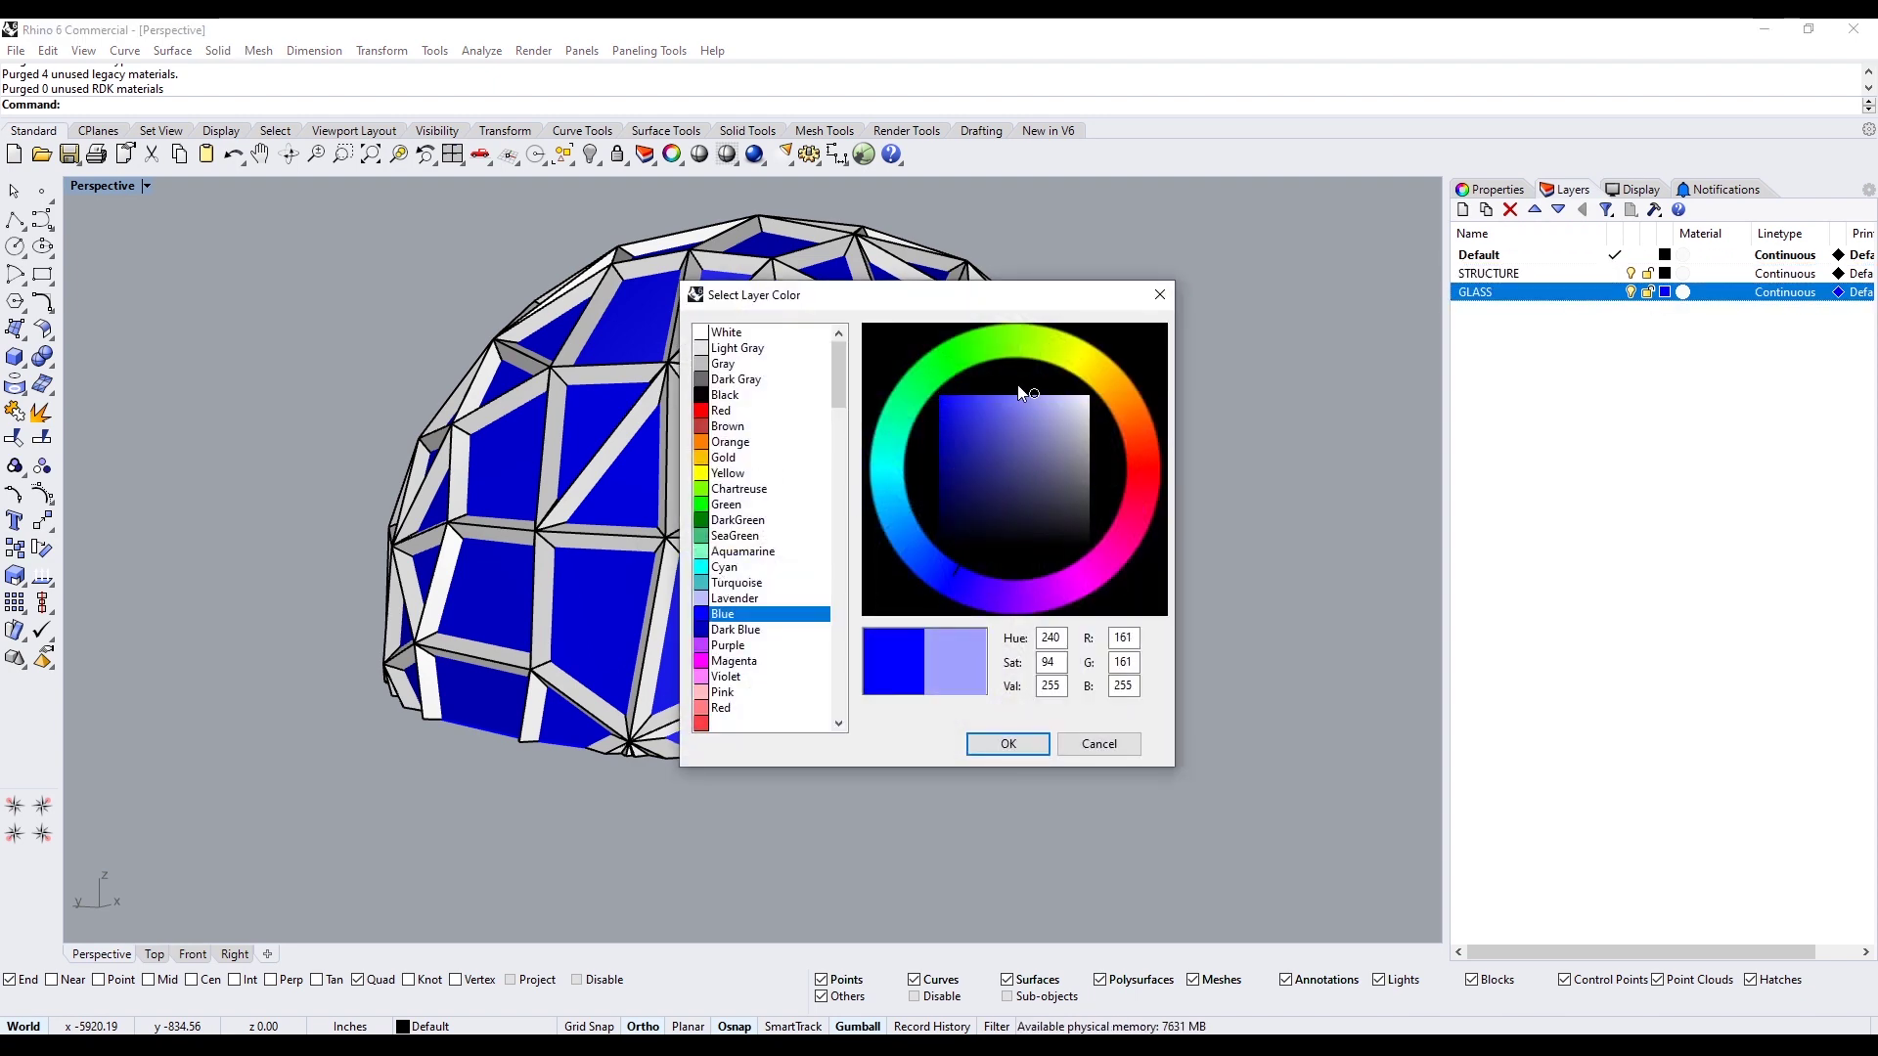
left_click(723, 583)
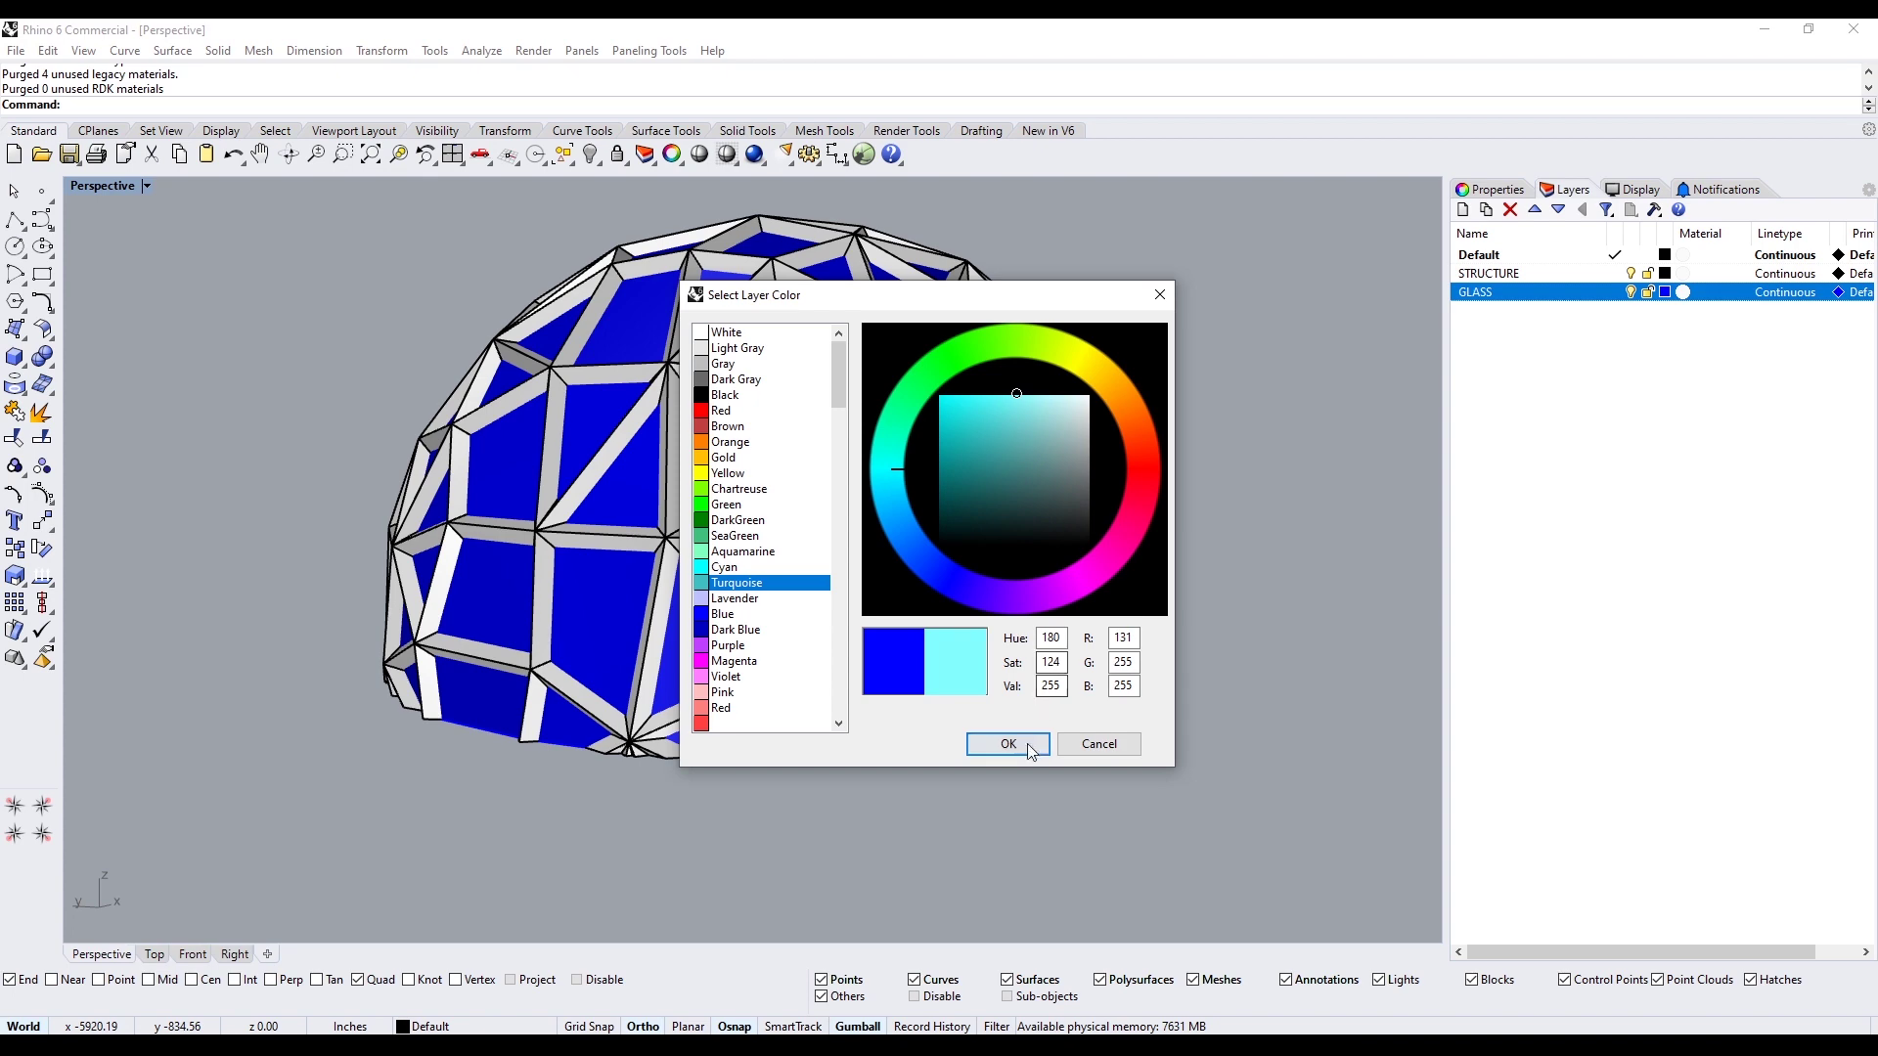
left_click(1029, 746)
Make GLASS the current layer
scroll(1249, 700, "down", 3)
right_click_drag(1249, 700, 841, 489)
scroll(841, 490, "up", 5)
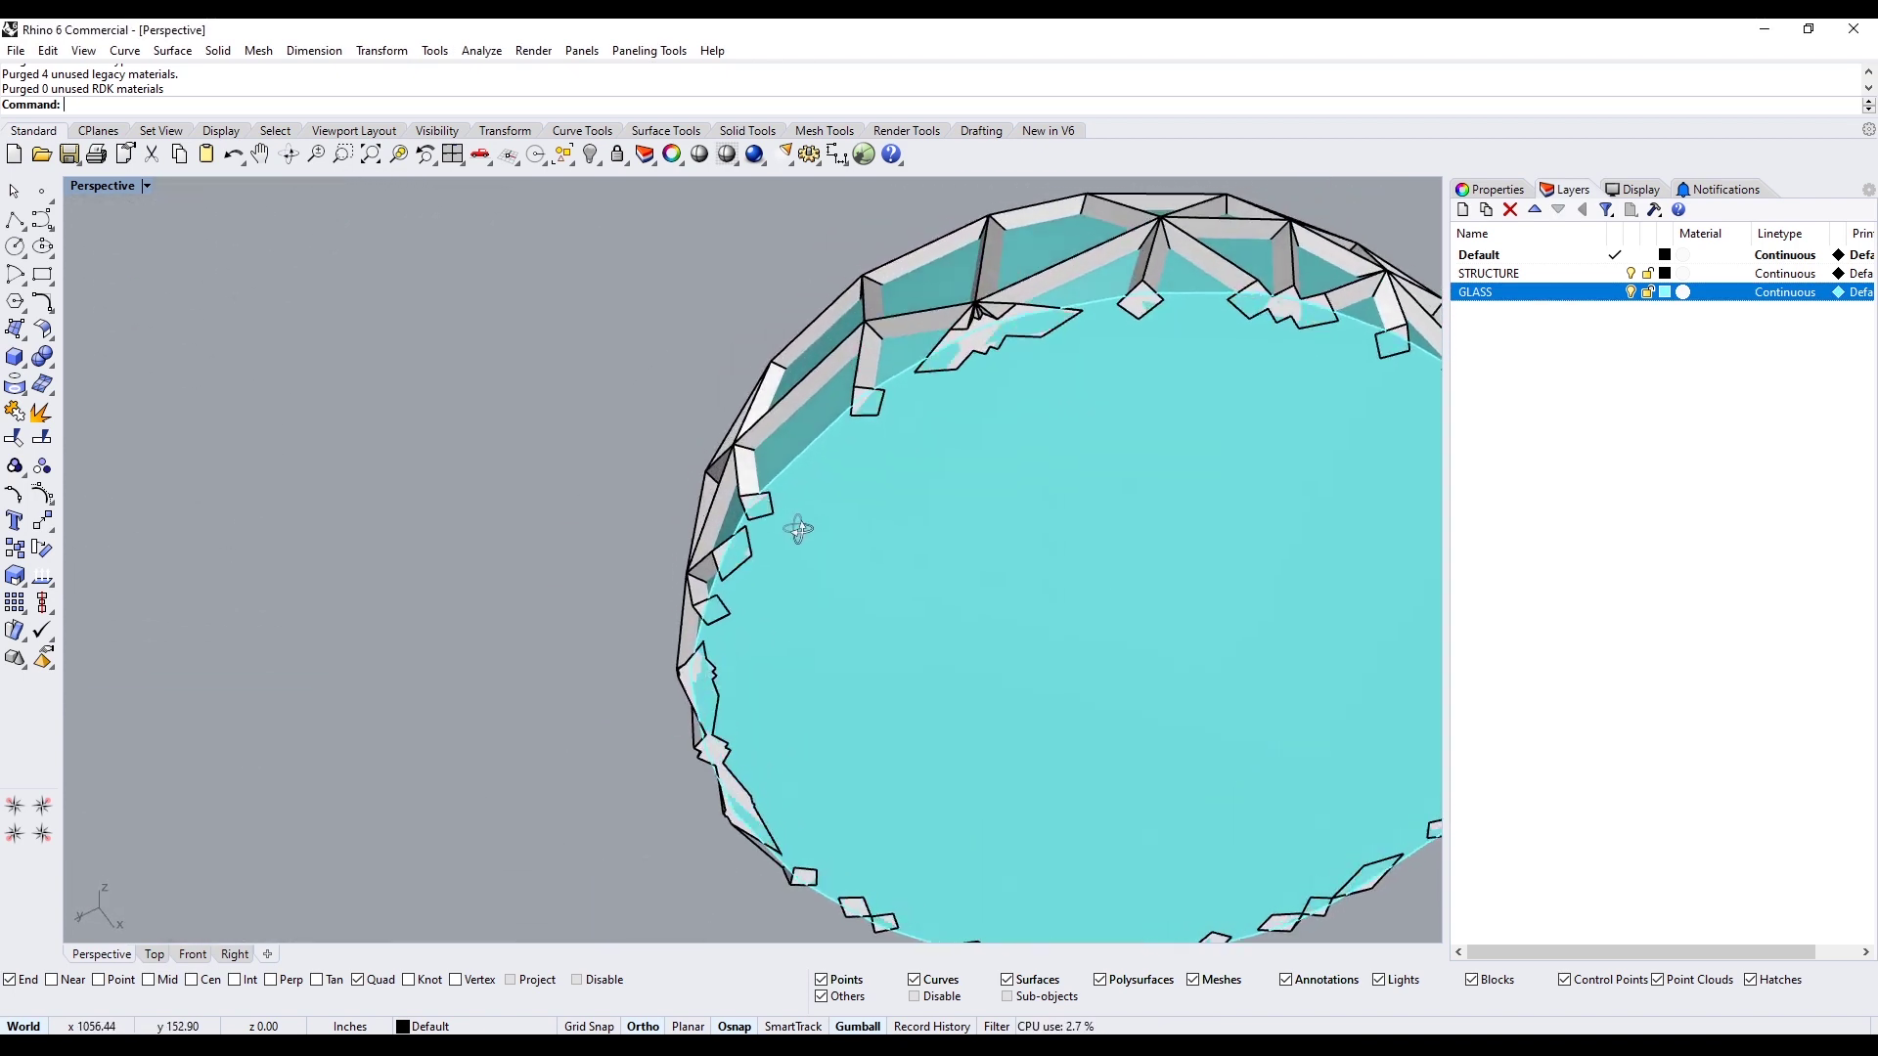
left_click(859, 510)
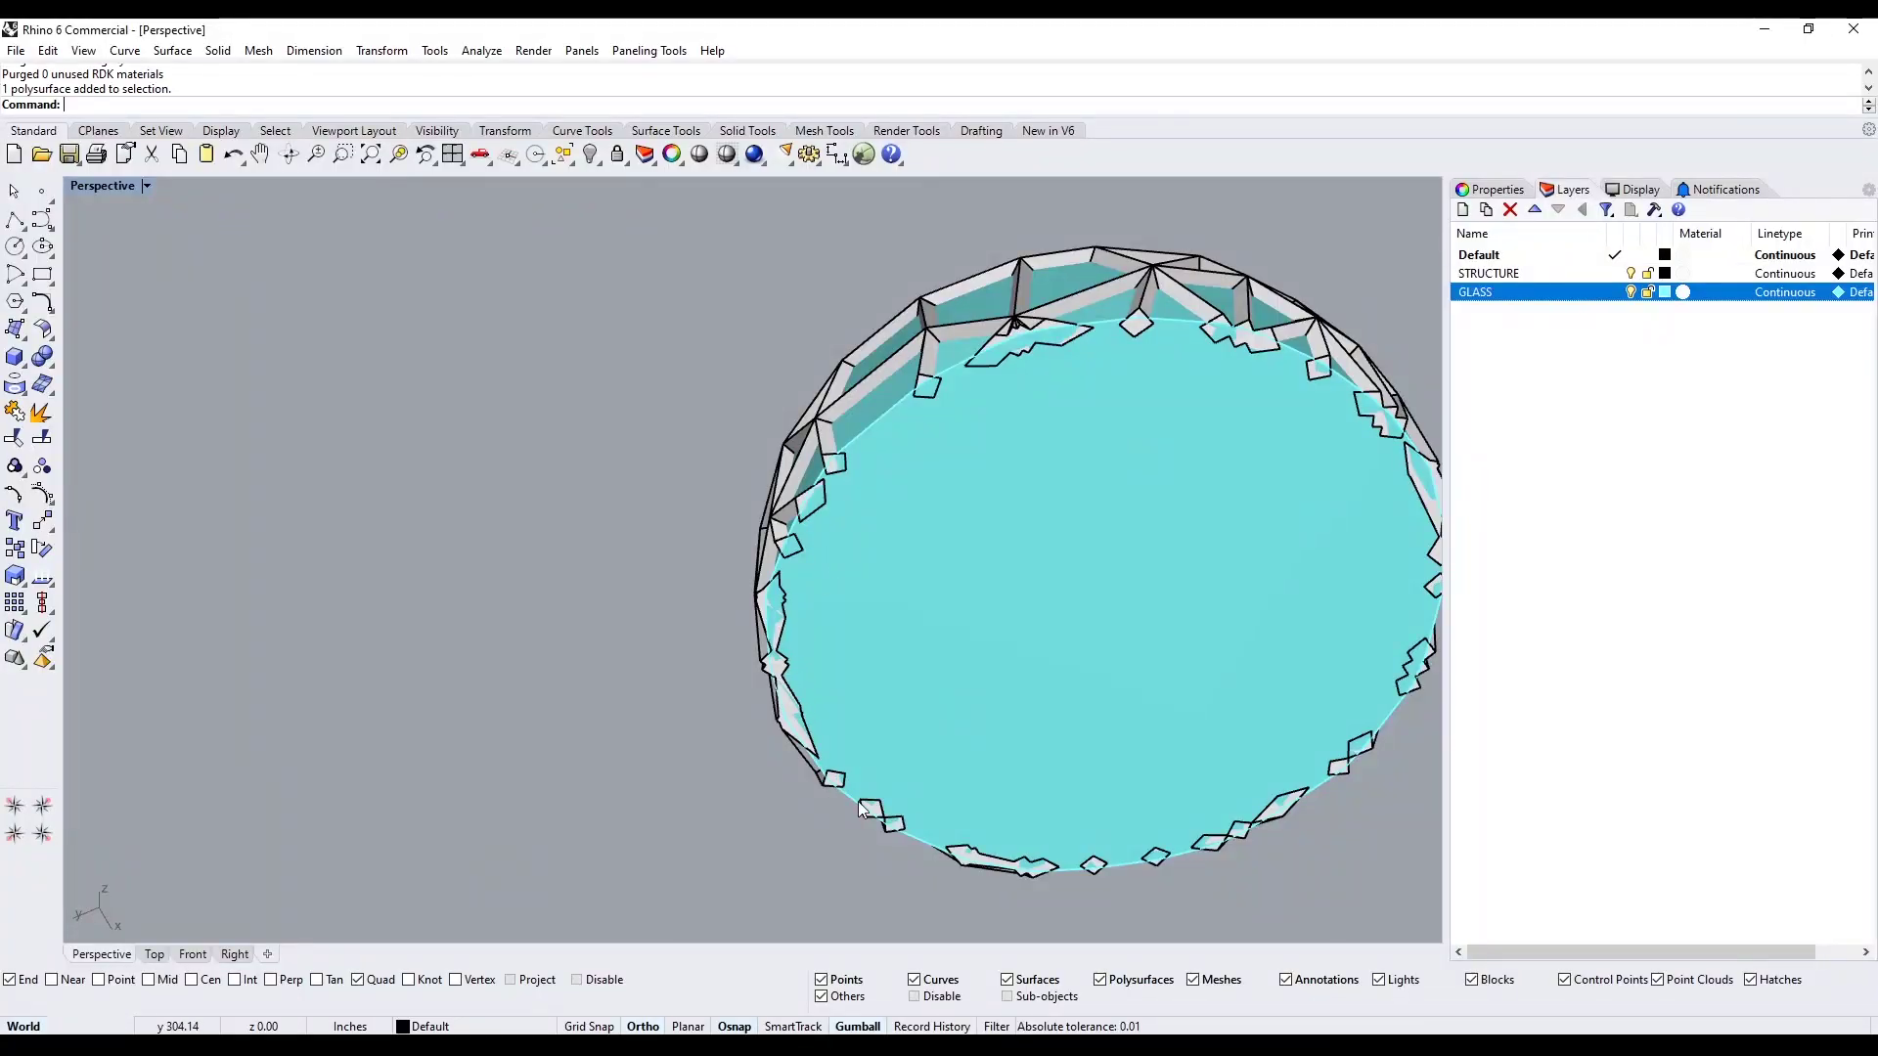
left_click(1616, 293)
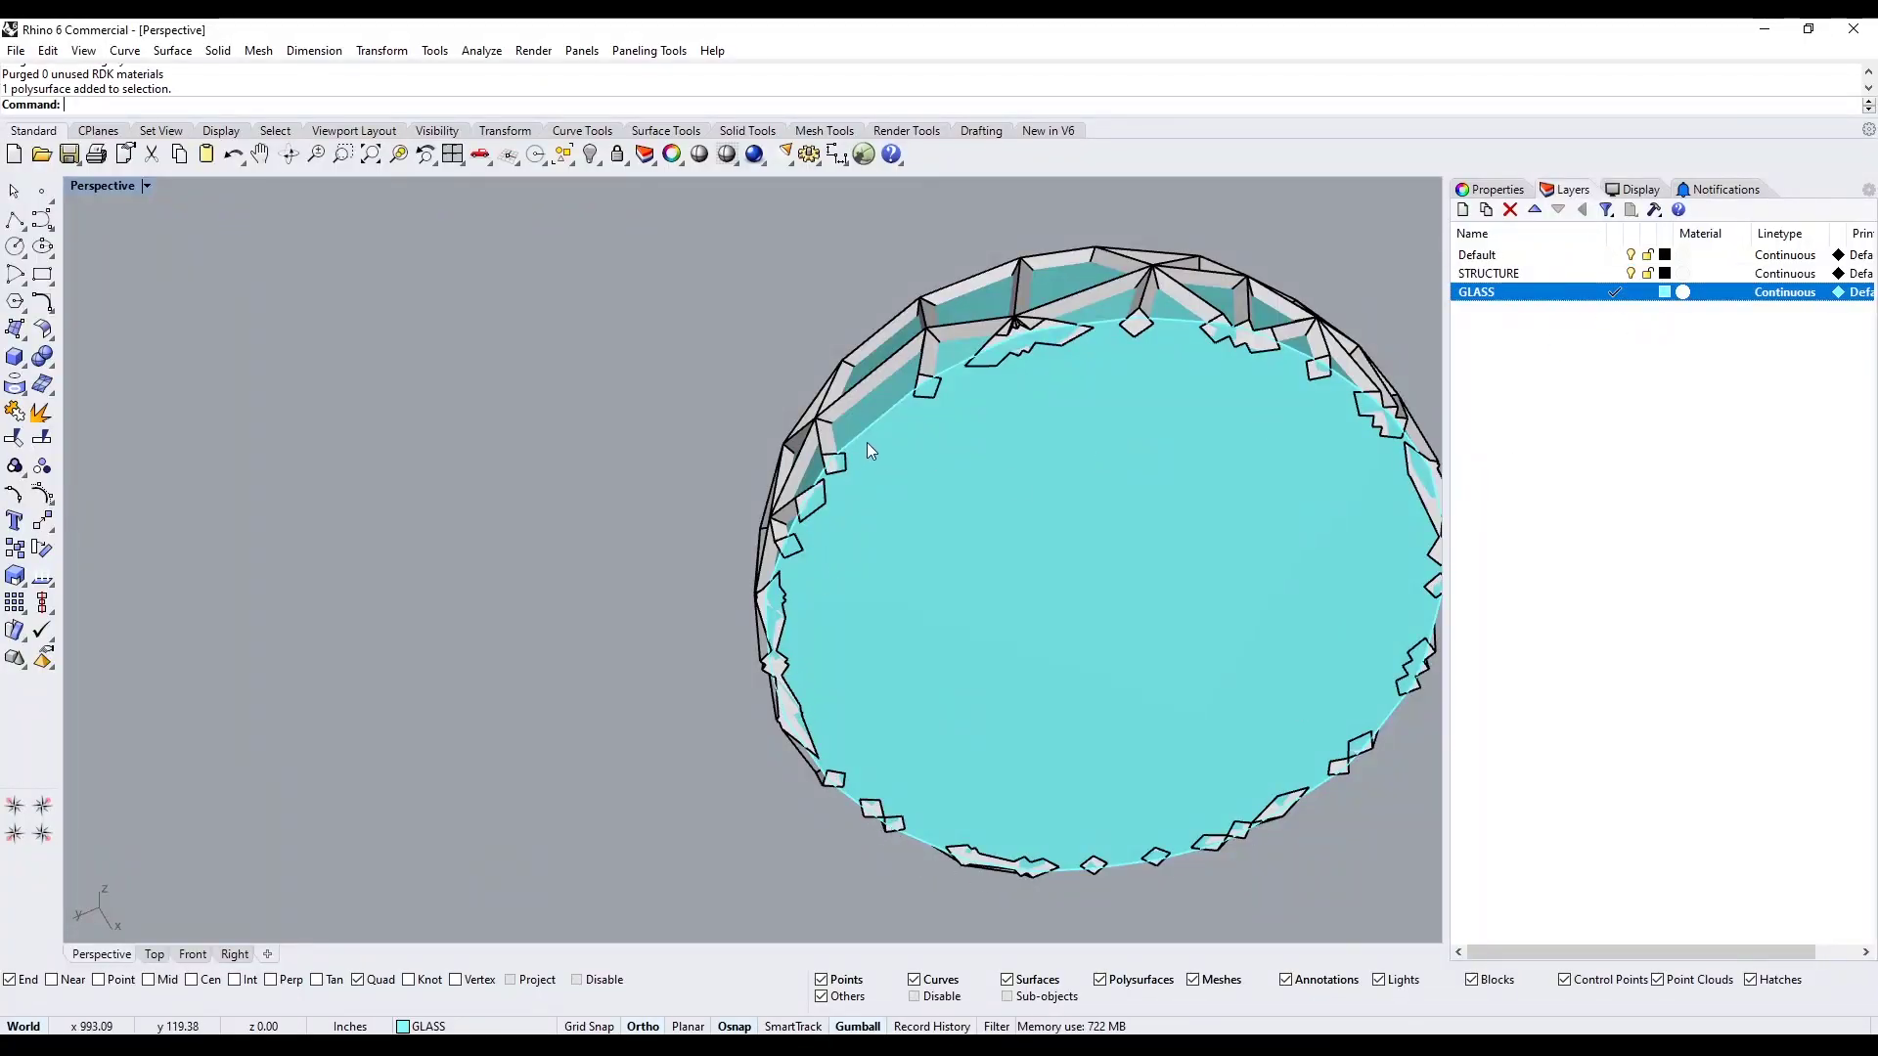
Try to Shell the closed glass dome with a thickness of 1, removing its flat bottom face
type("Shell")
key("Return")
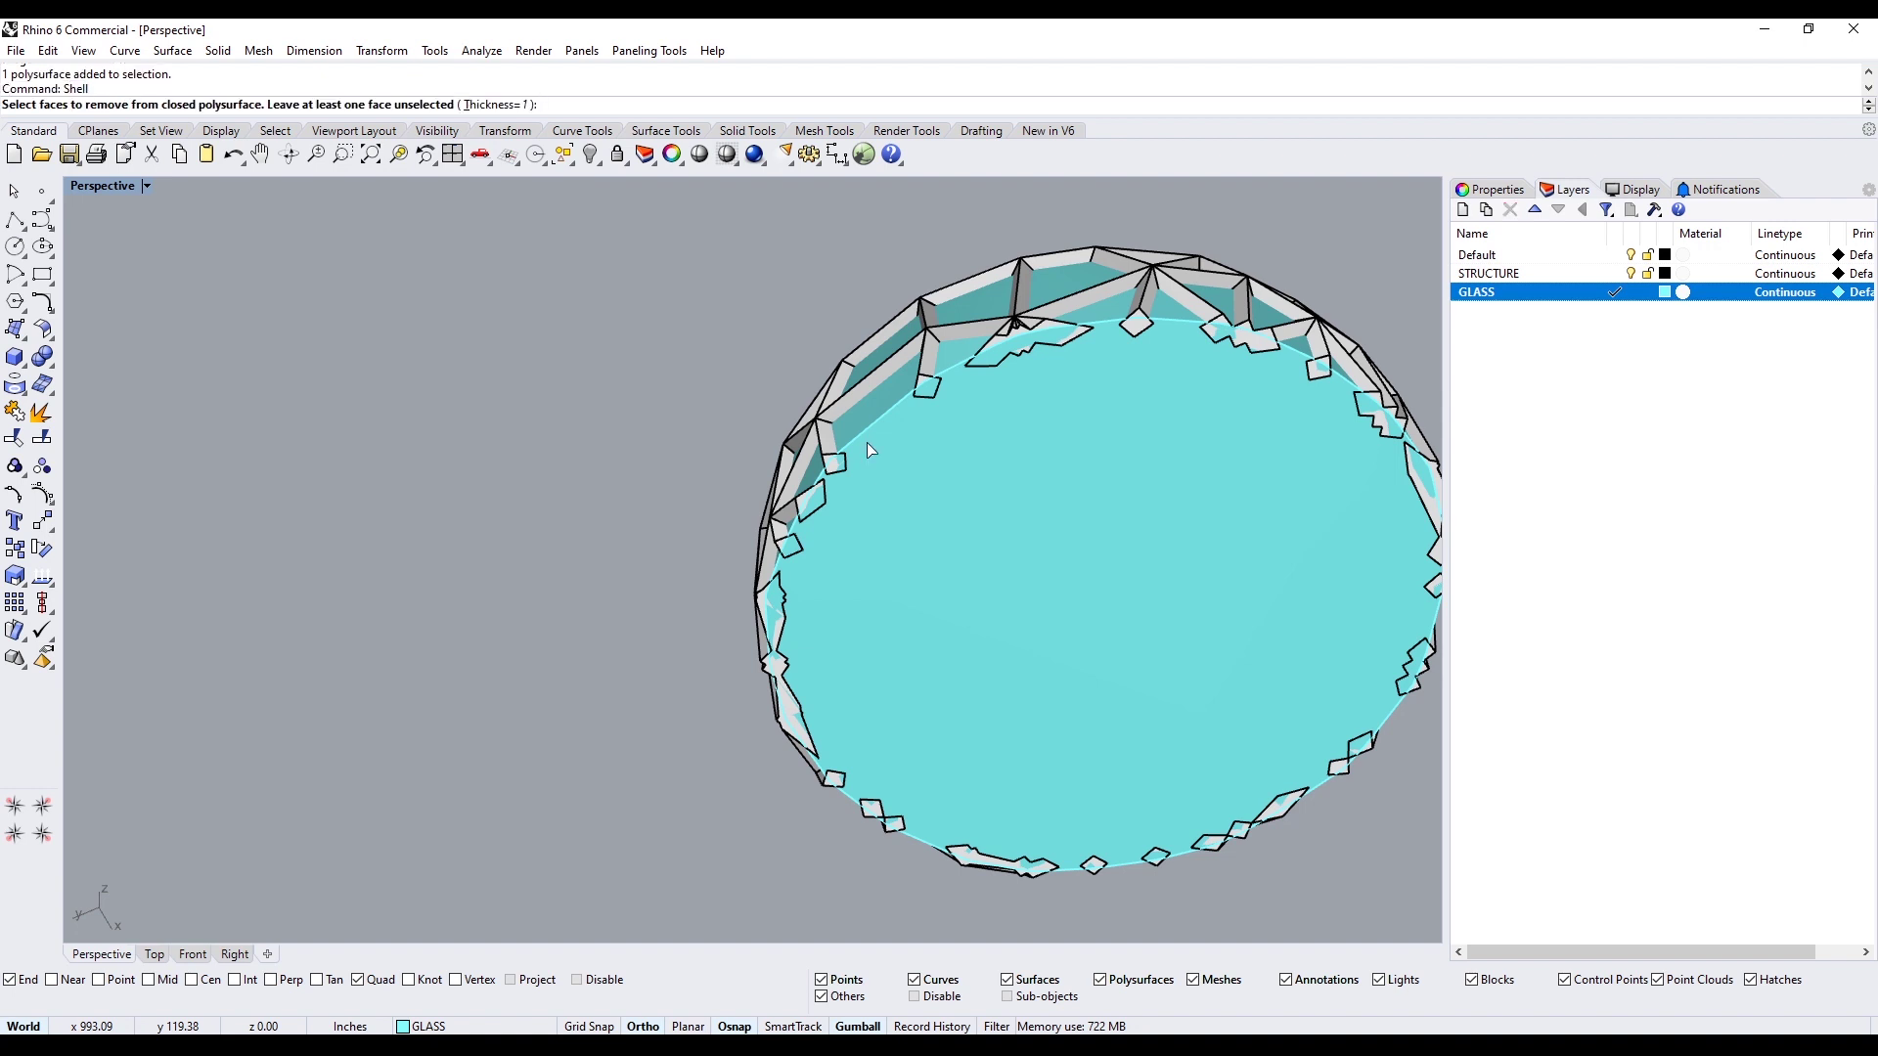
left_click(976, 518)
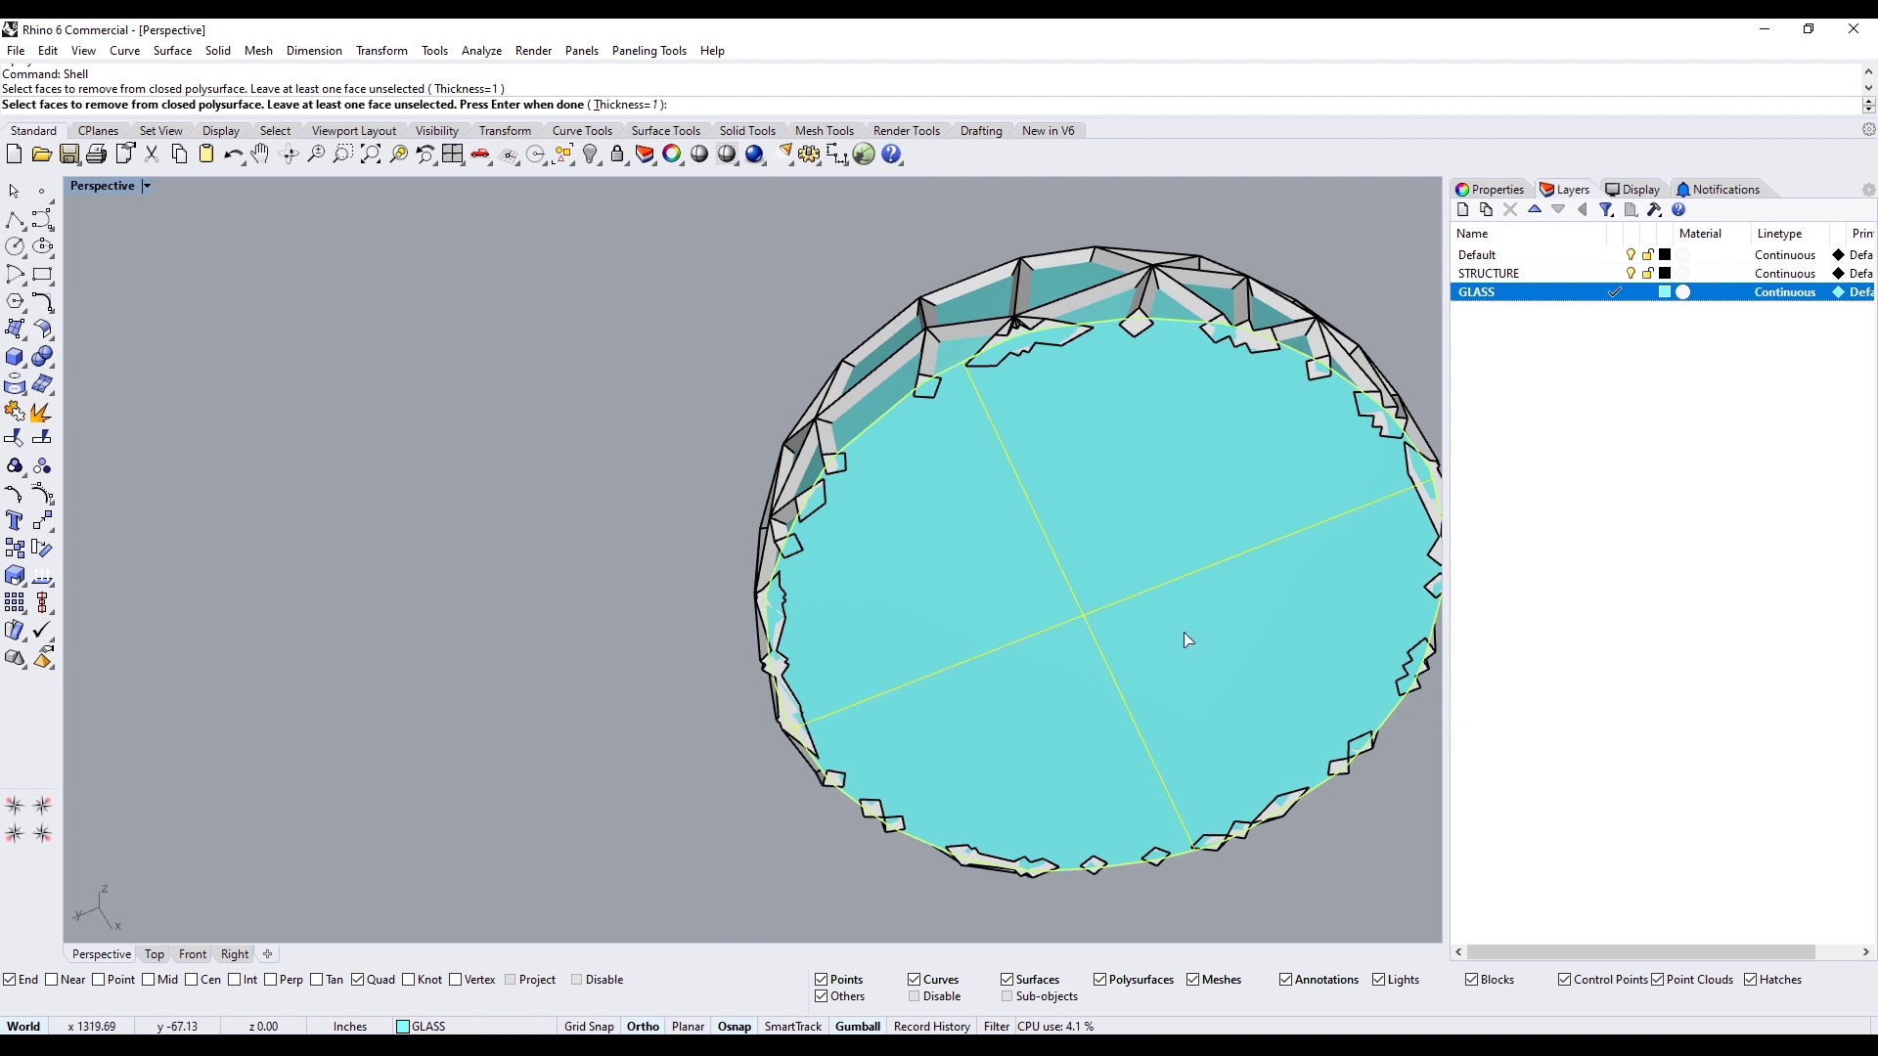
key("Return")
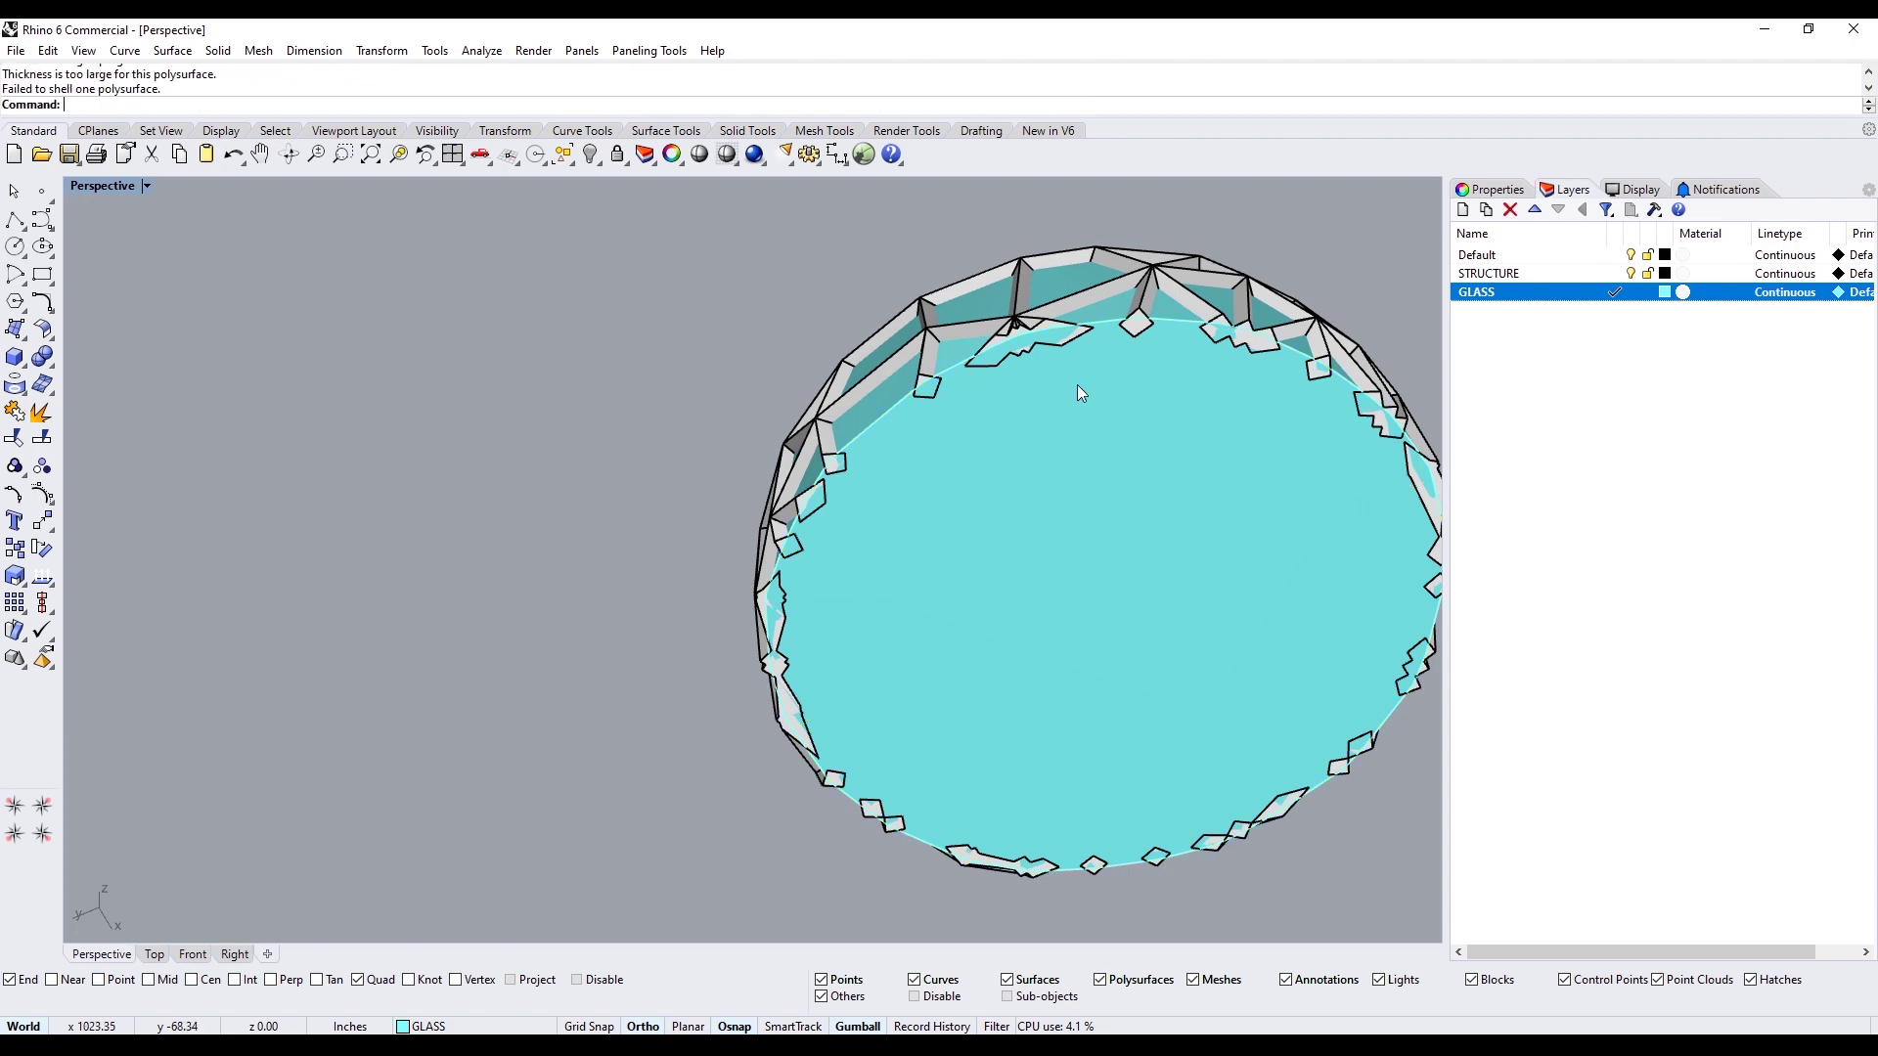
right_click_drag(1077, 384, 842, 489)
left_click(833, 449)
key("Escape")
Explode the glass dome and join its facets again without the flat bottom face
scroll(685, 390, "up", 2)
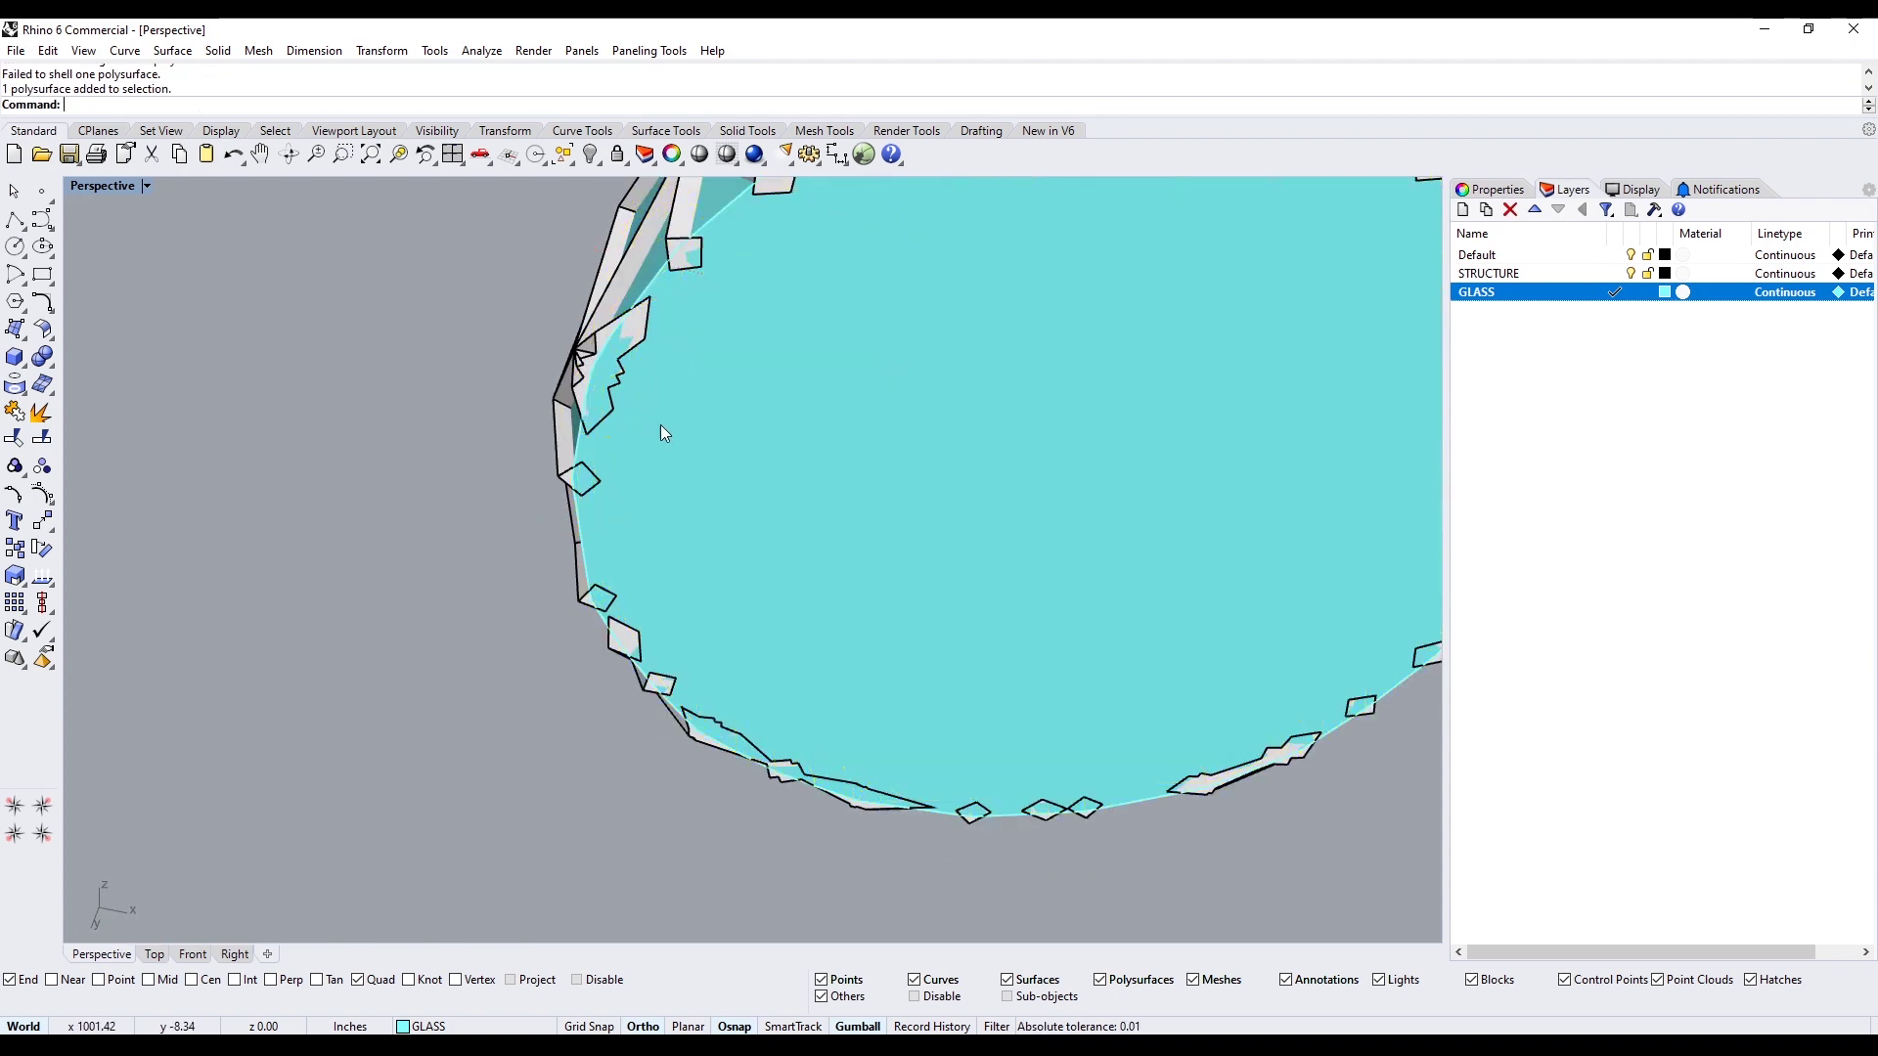
scroll(684, 440, "down", 3)
left_click(802, 489)
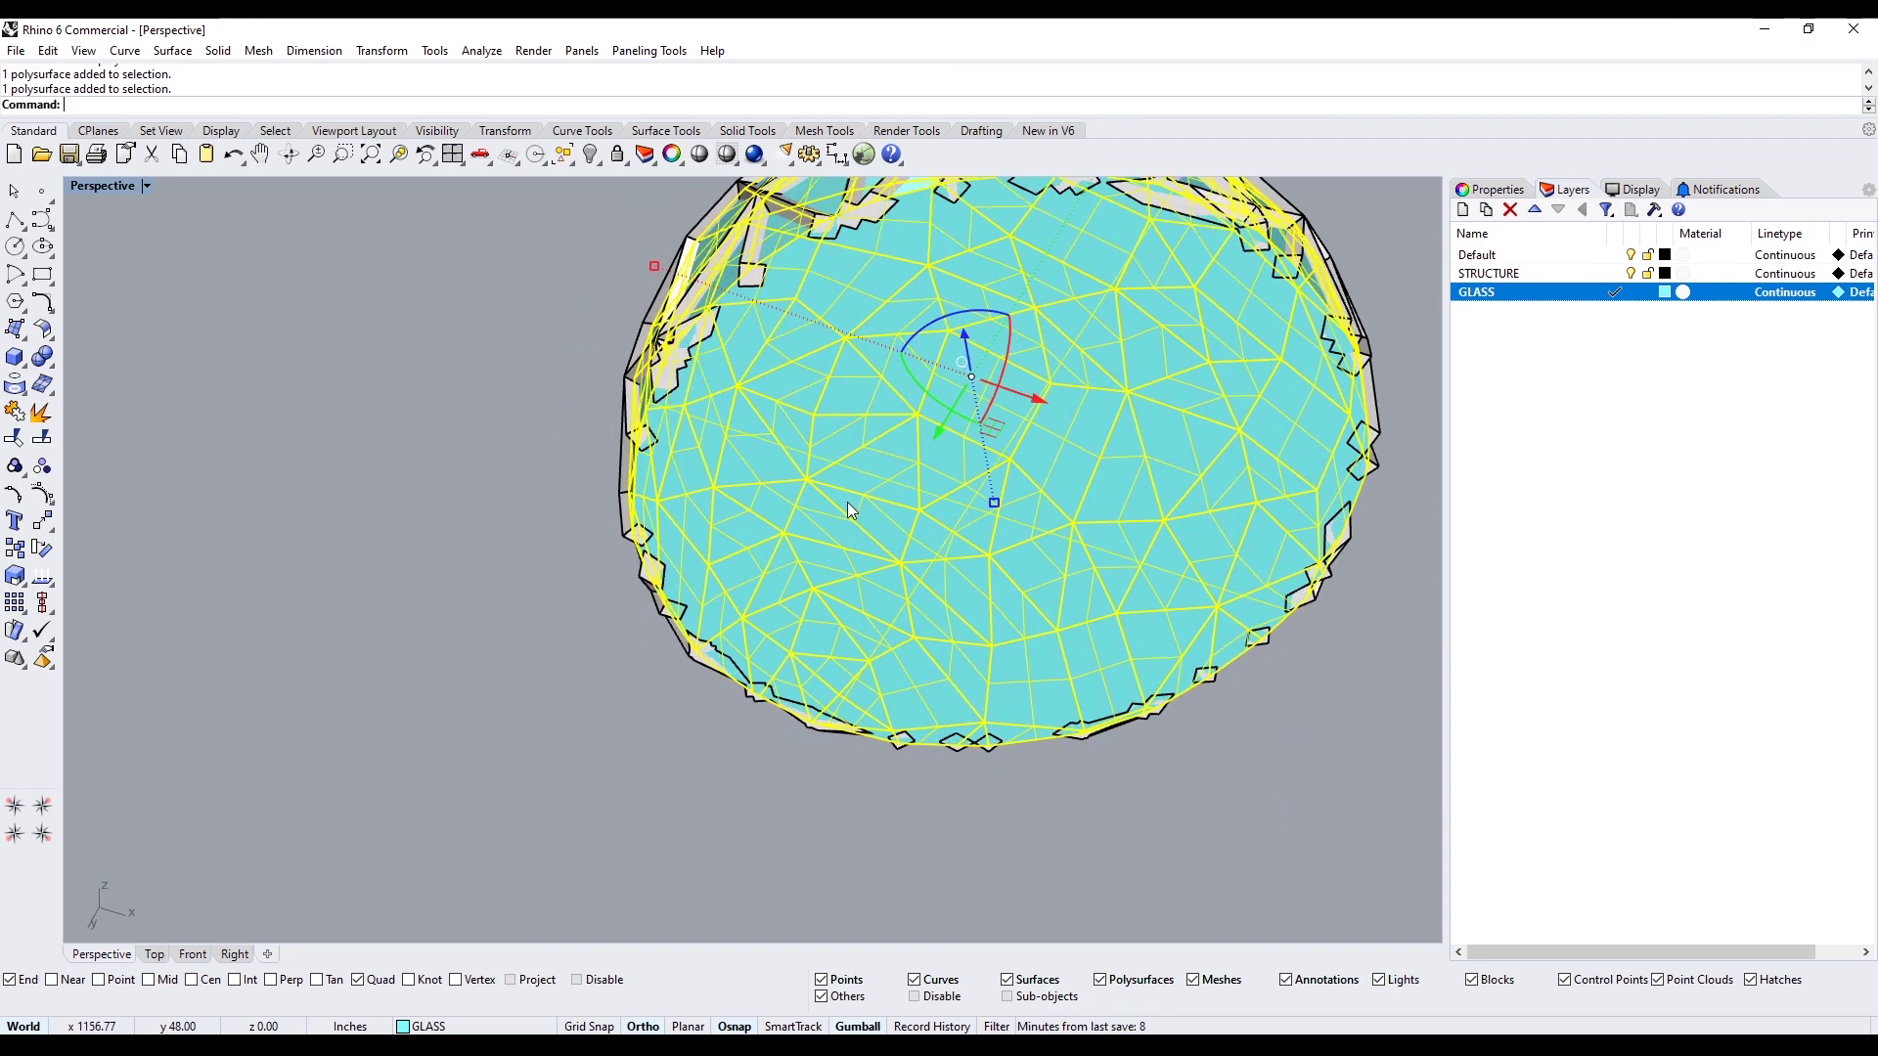
type("Explode")
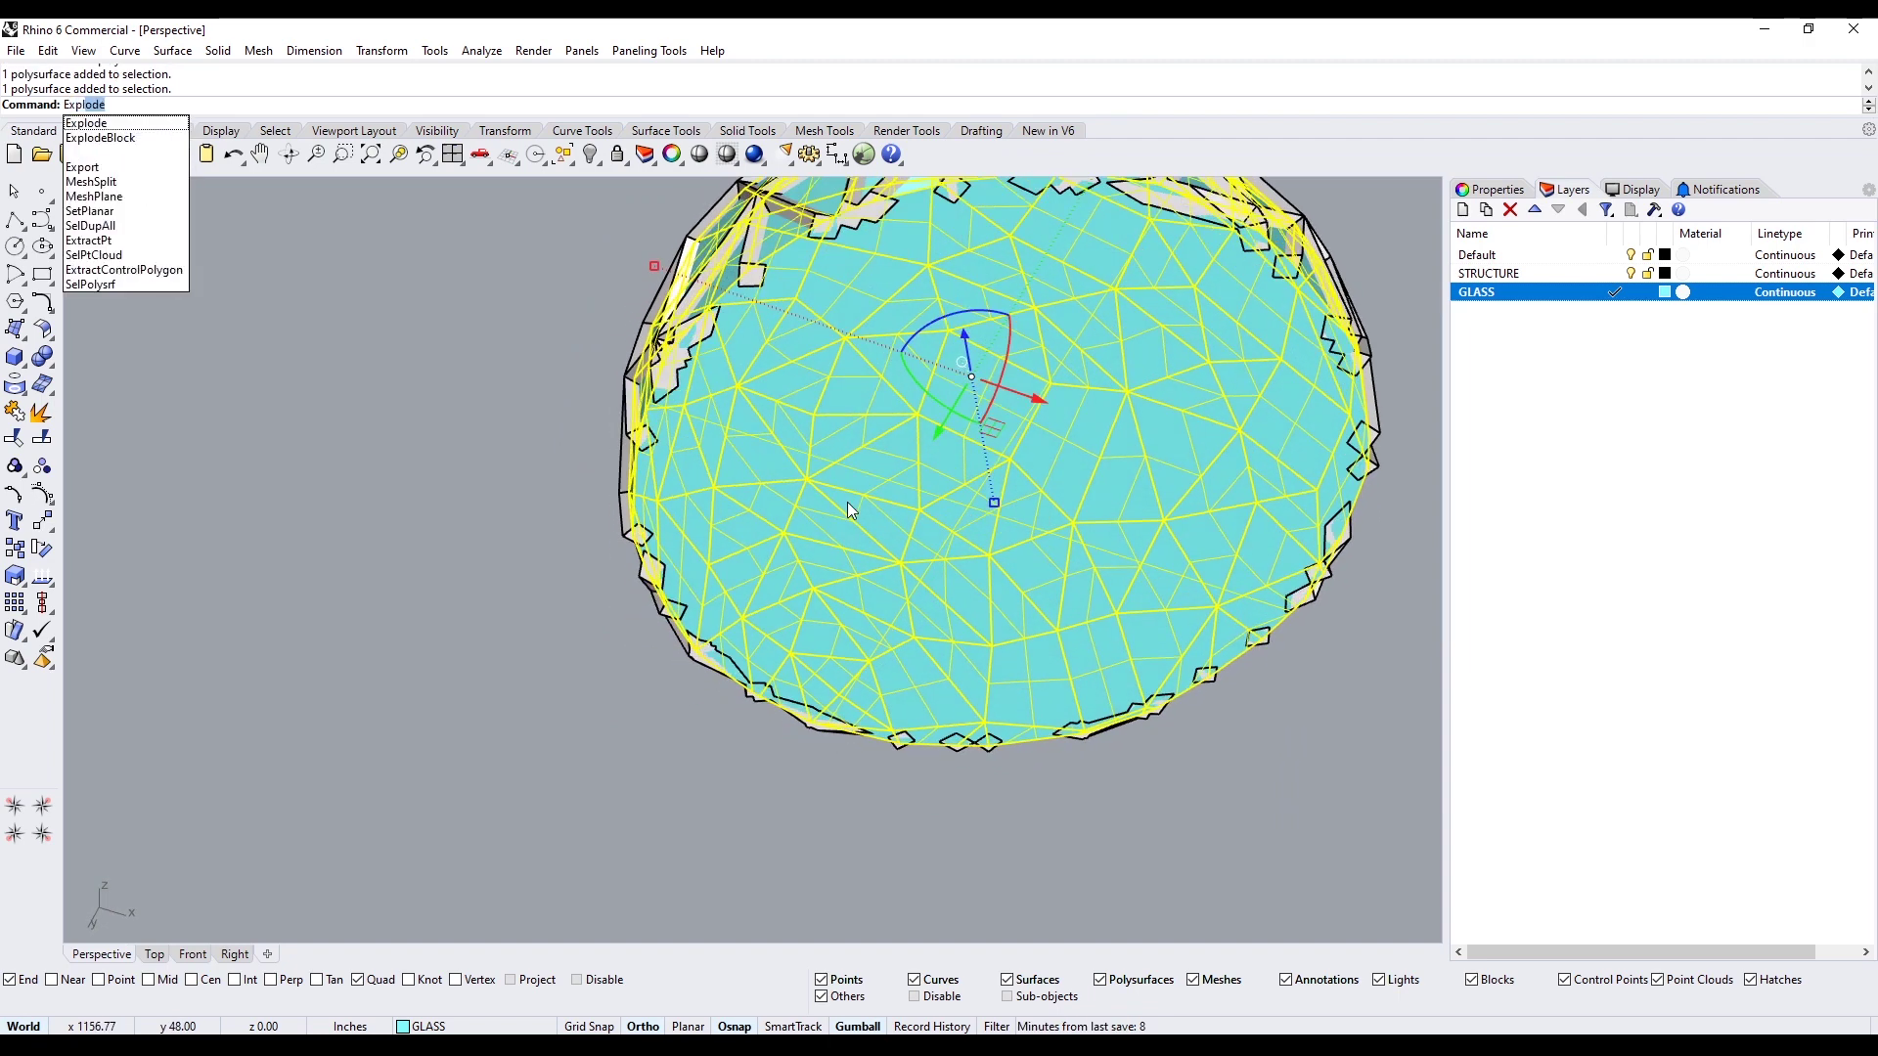
key("Return")
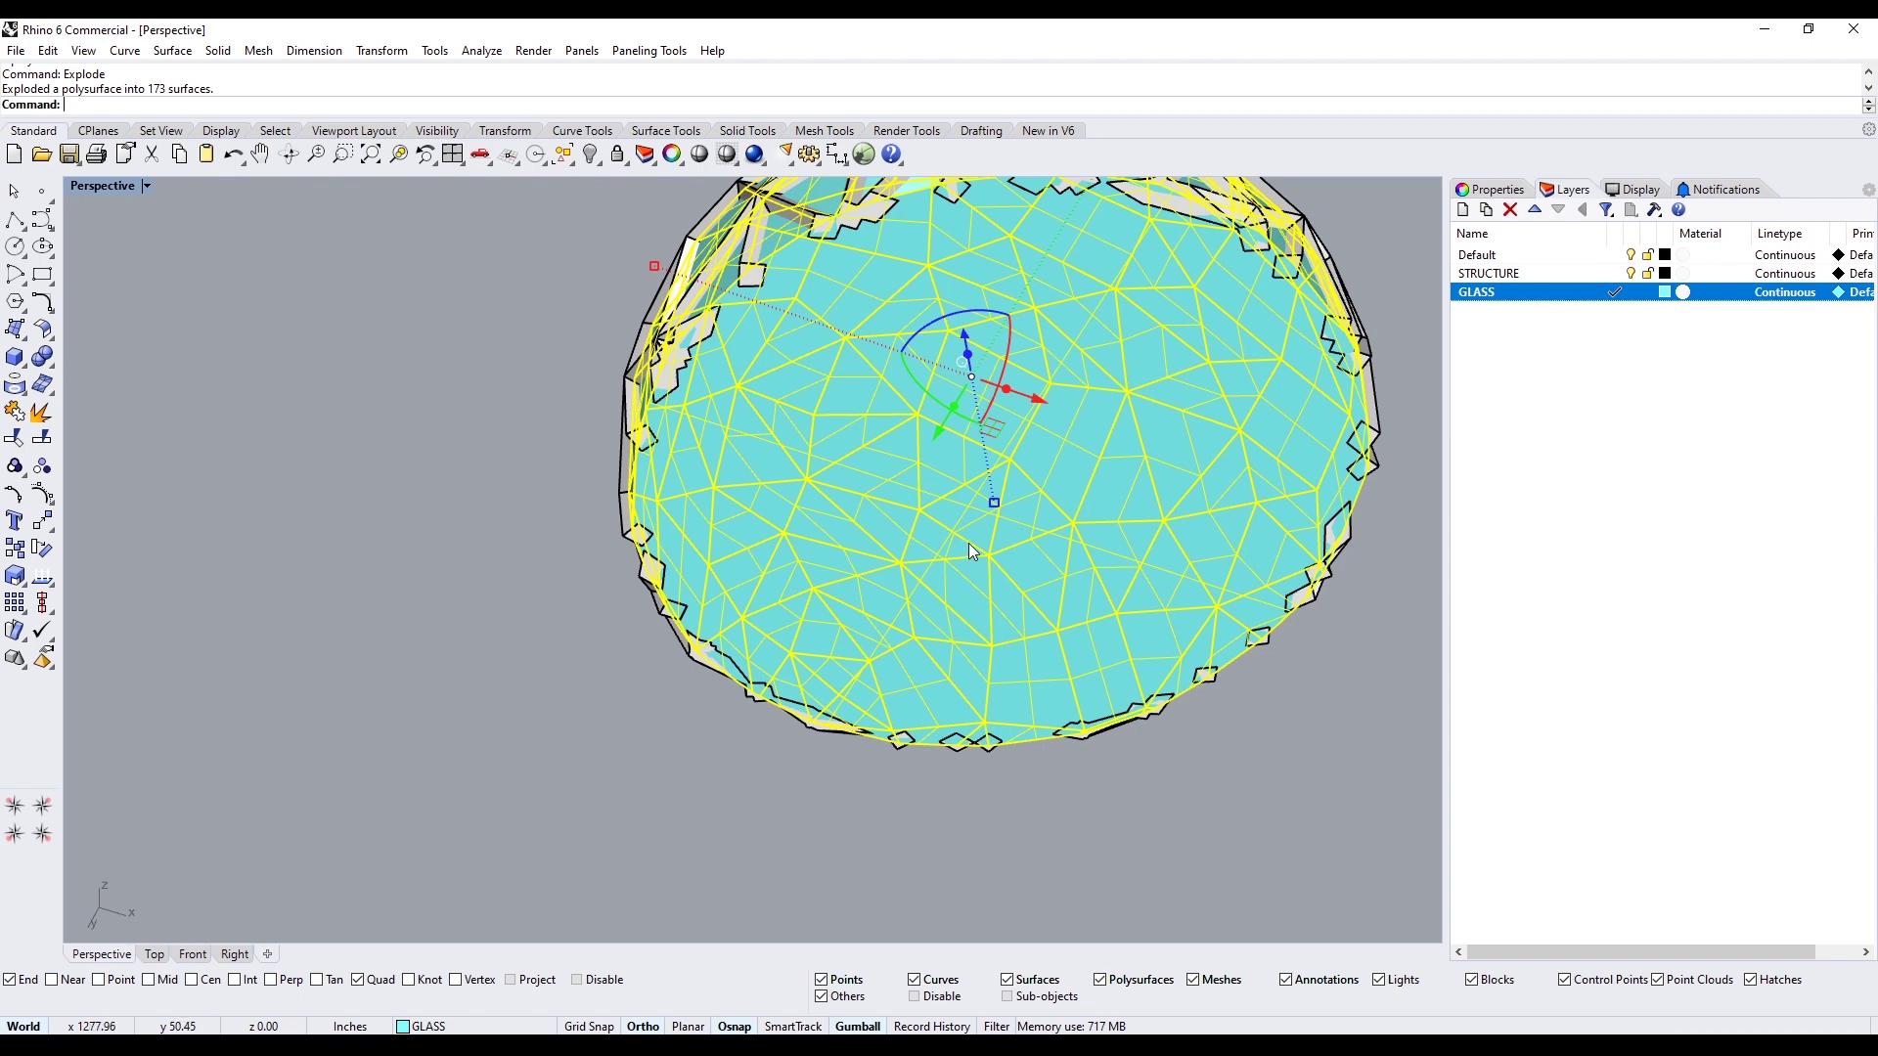
left_click(970, 545, "ctrl")
type("Joi")
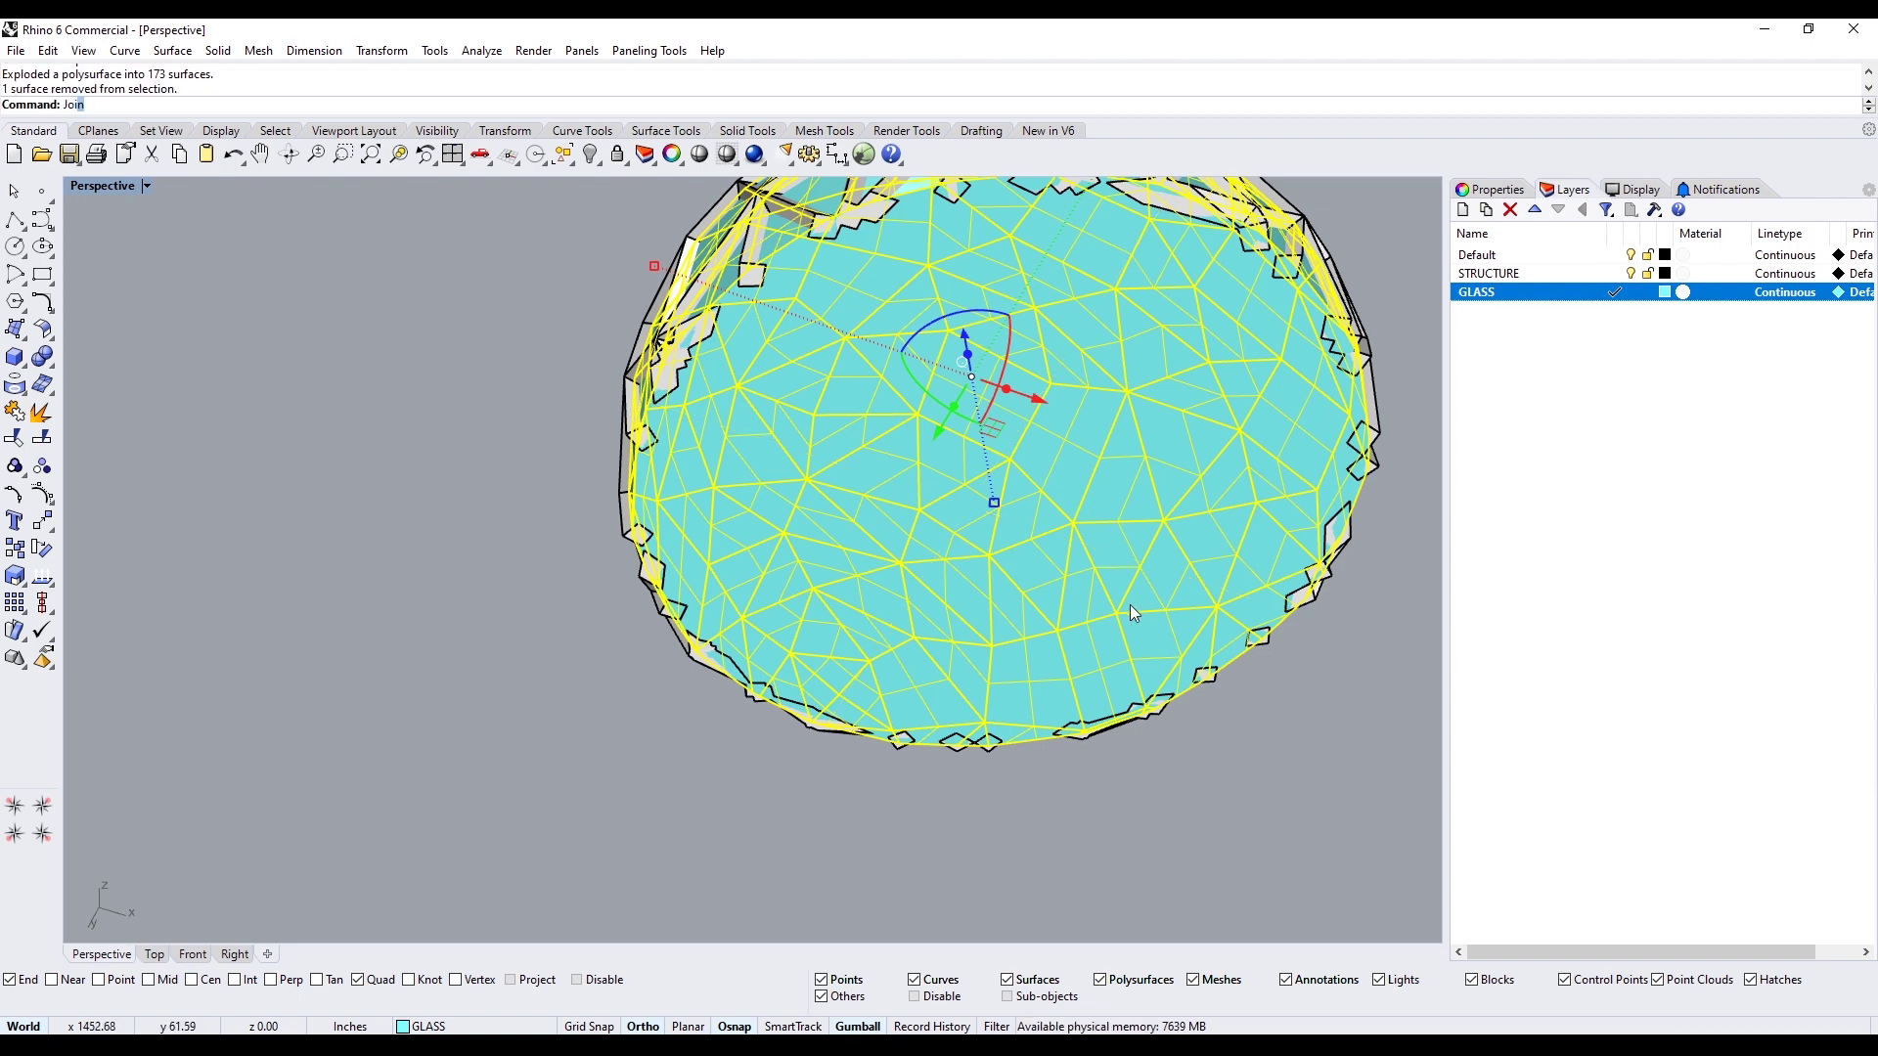
type("n")
key("Return")
Hide the separated flat bottom surface of the glass dome
left_click(1114, 555)
scroll(1106, 579, "down", 7)
right_click_drag(1106, 581, 911, 523)
key("ctrl+h")
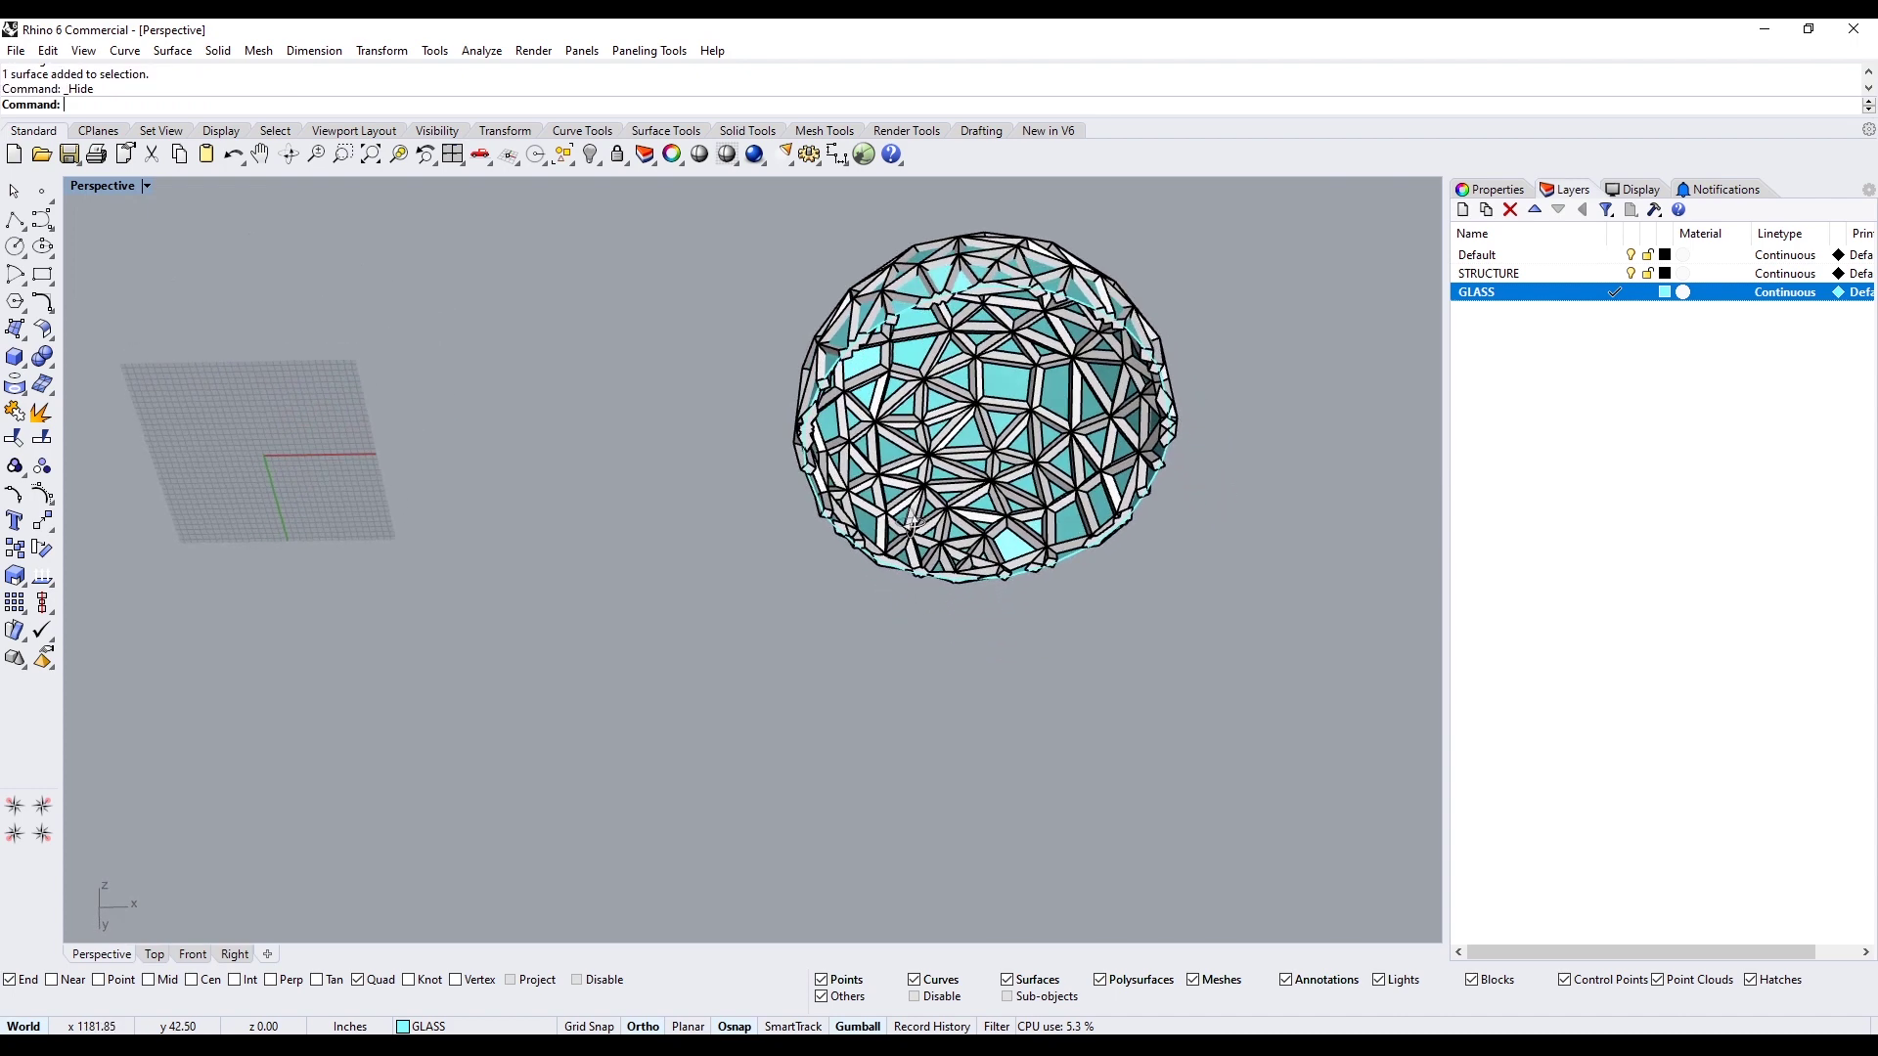
Offset the open glass dome inward by 1" as a solid with OffsetSrf, flipping the offset direction
scroll(912, 524, "up", 4)
left_click(858, 512)
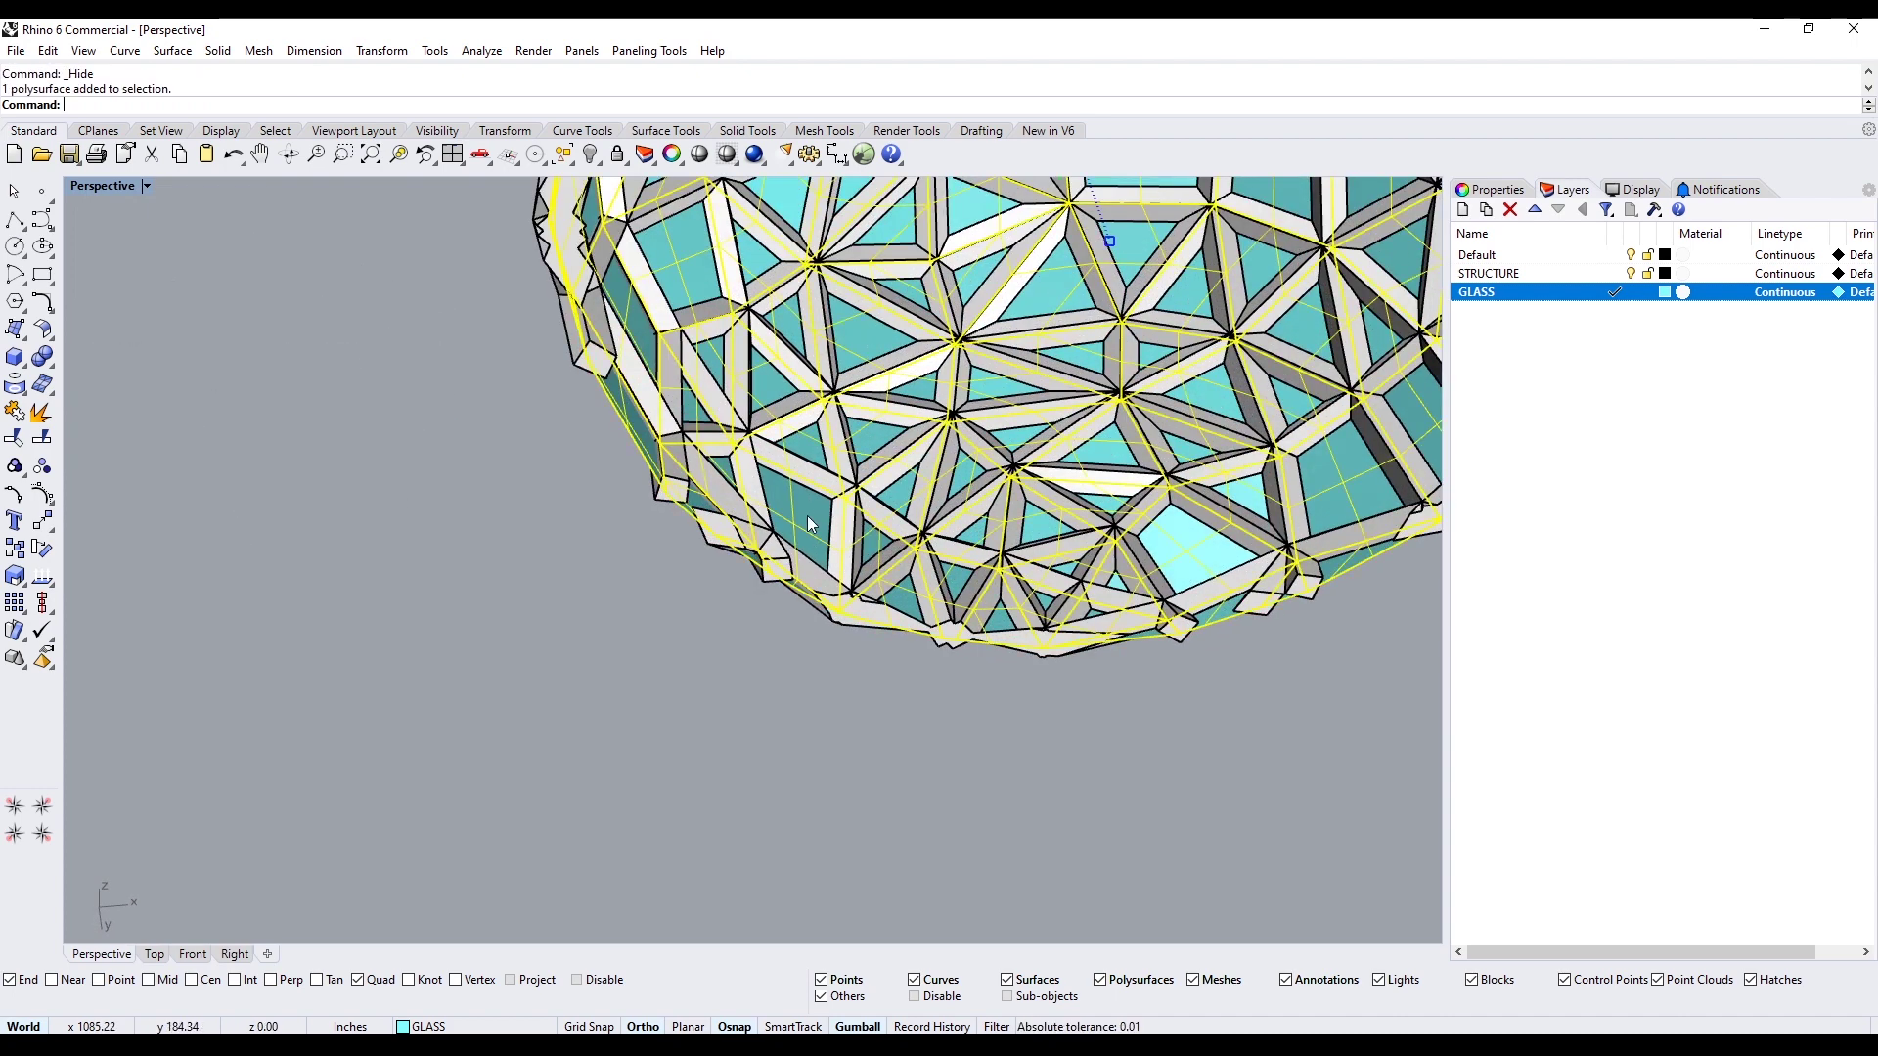
type("Srf")
key("Return")
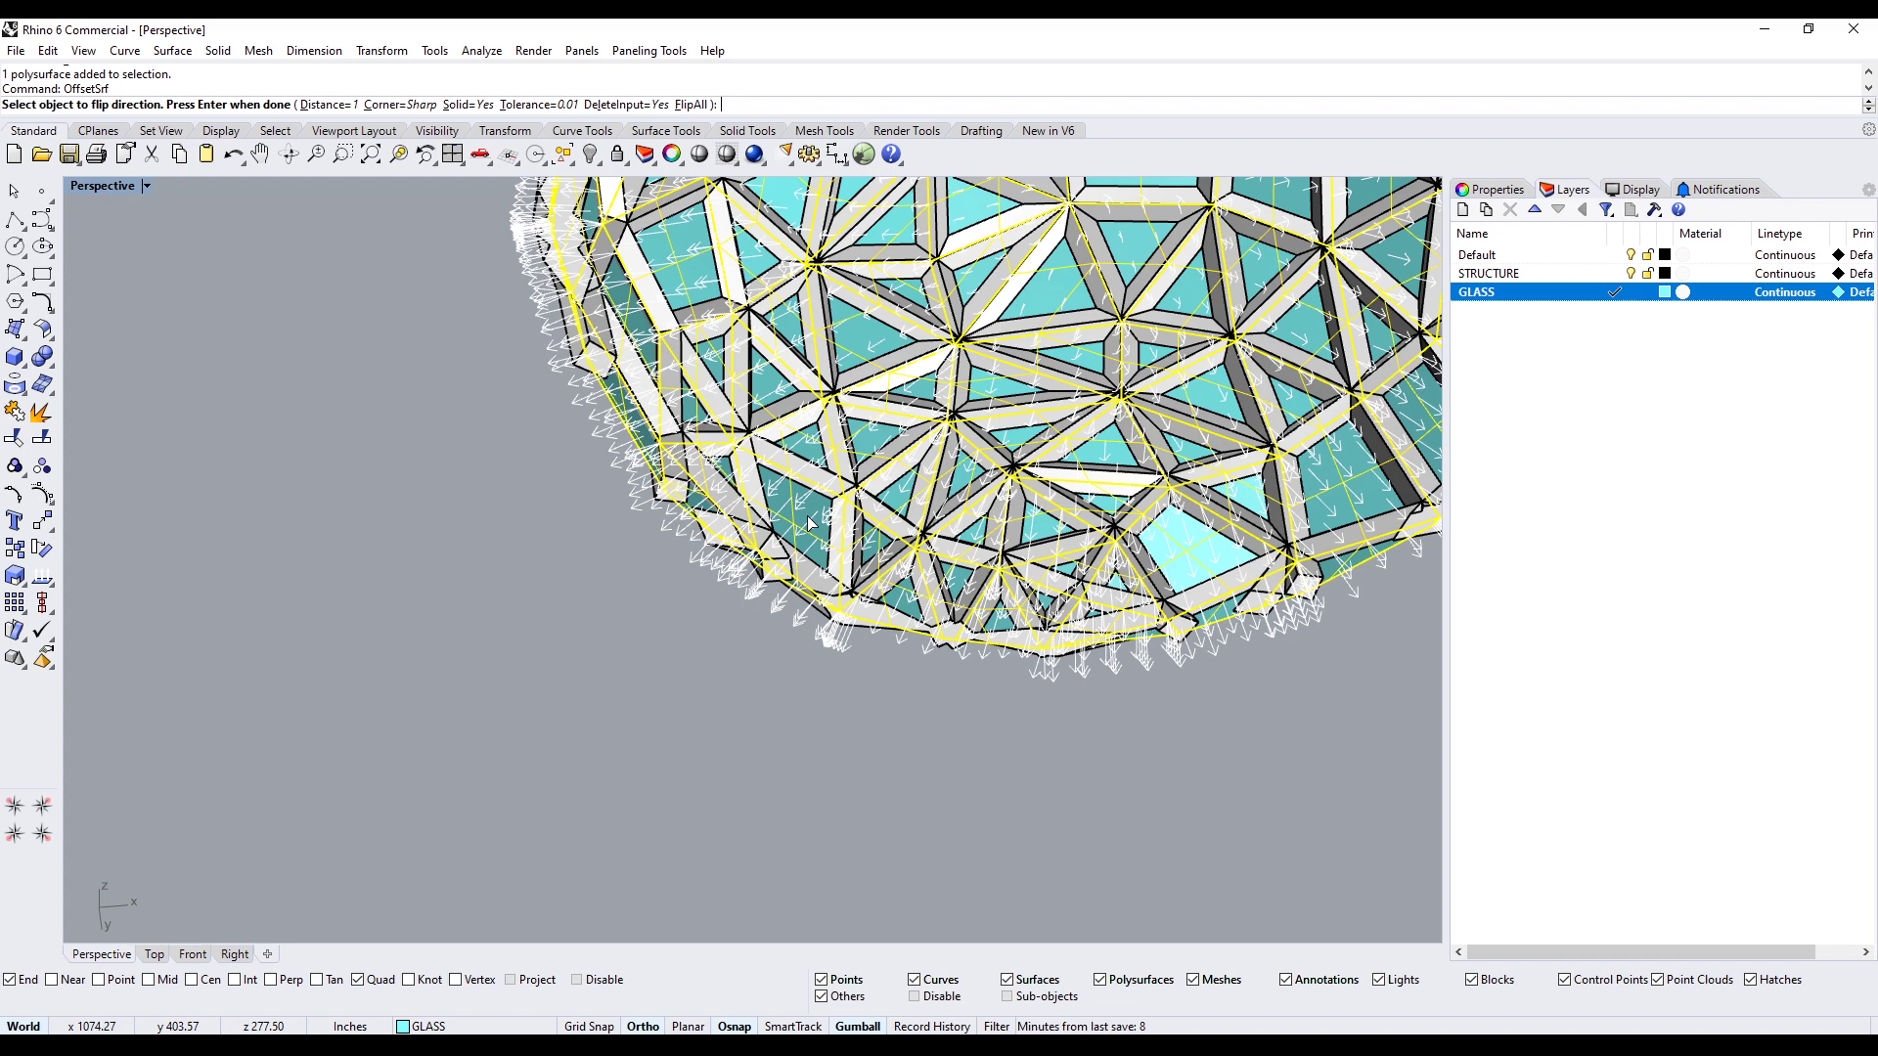
type("F")
key("Return")
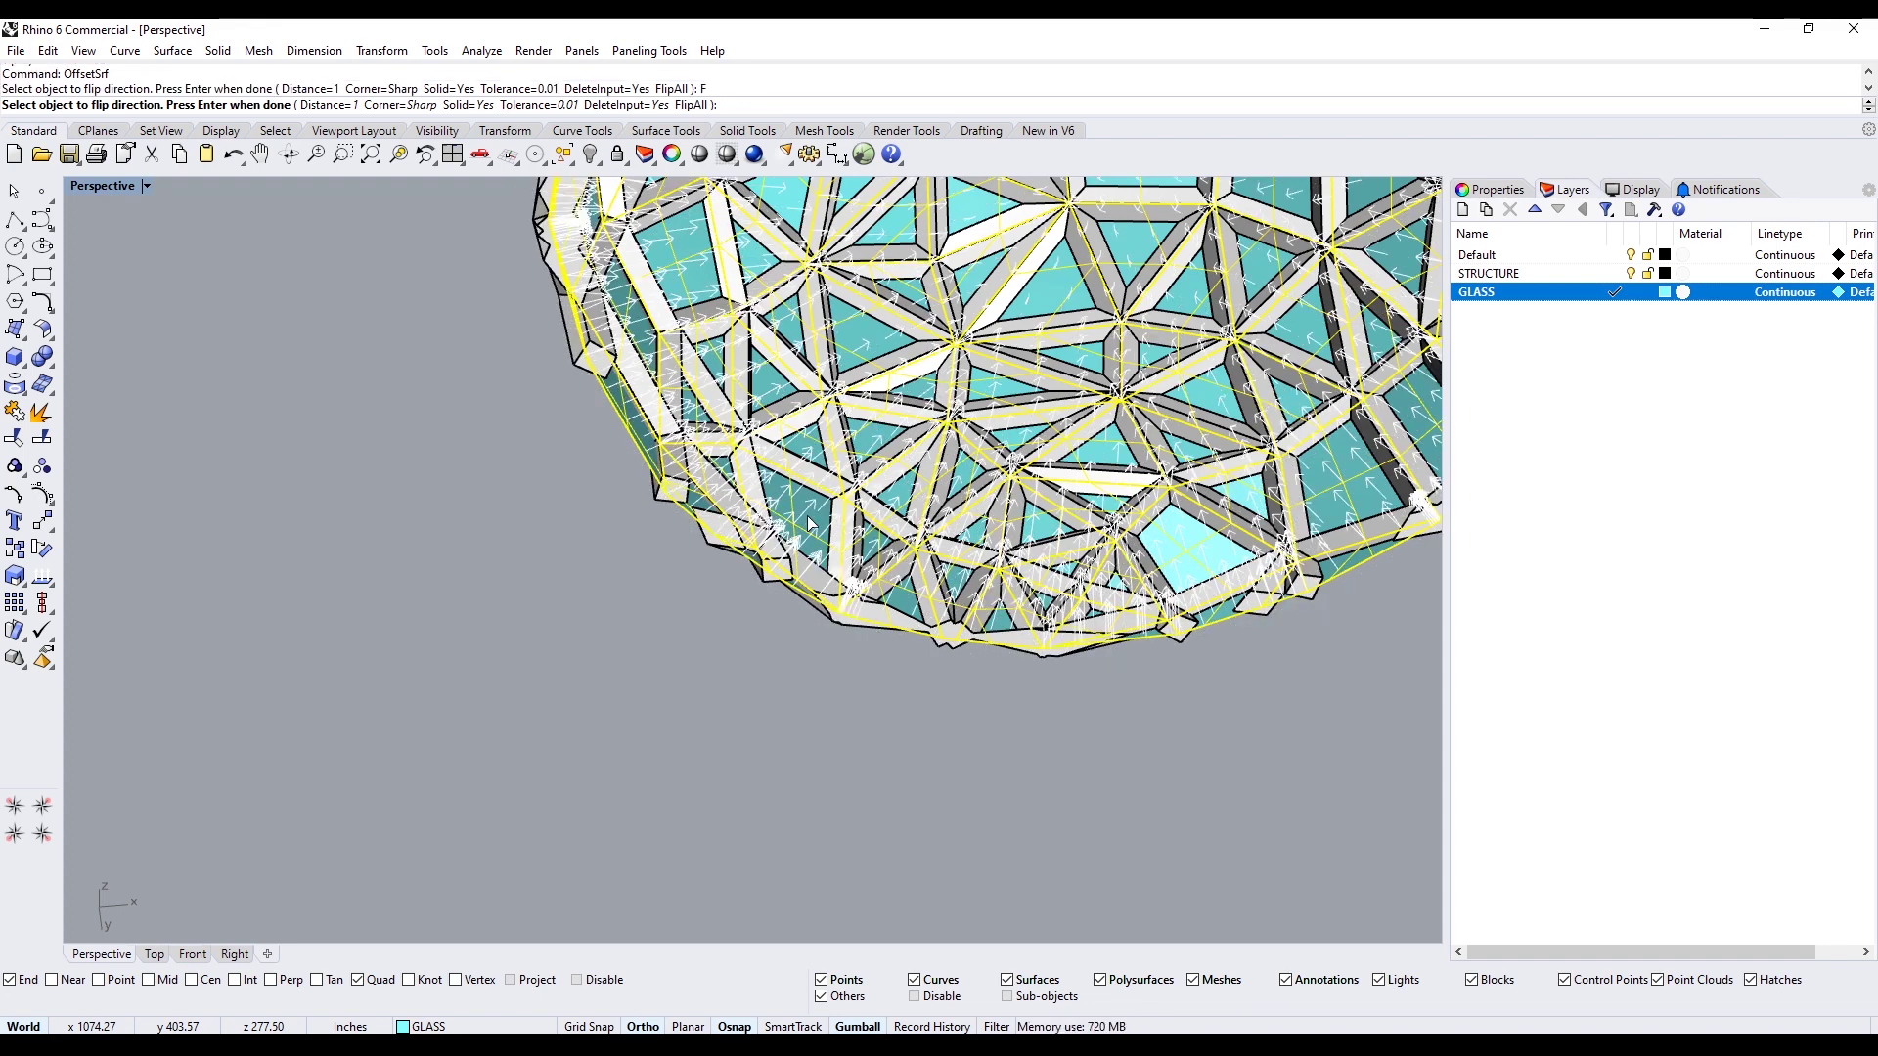
type("1")
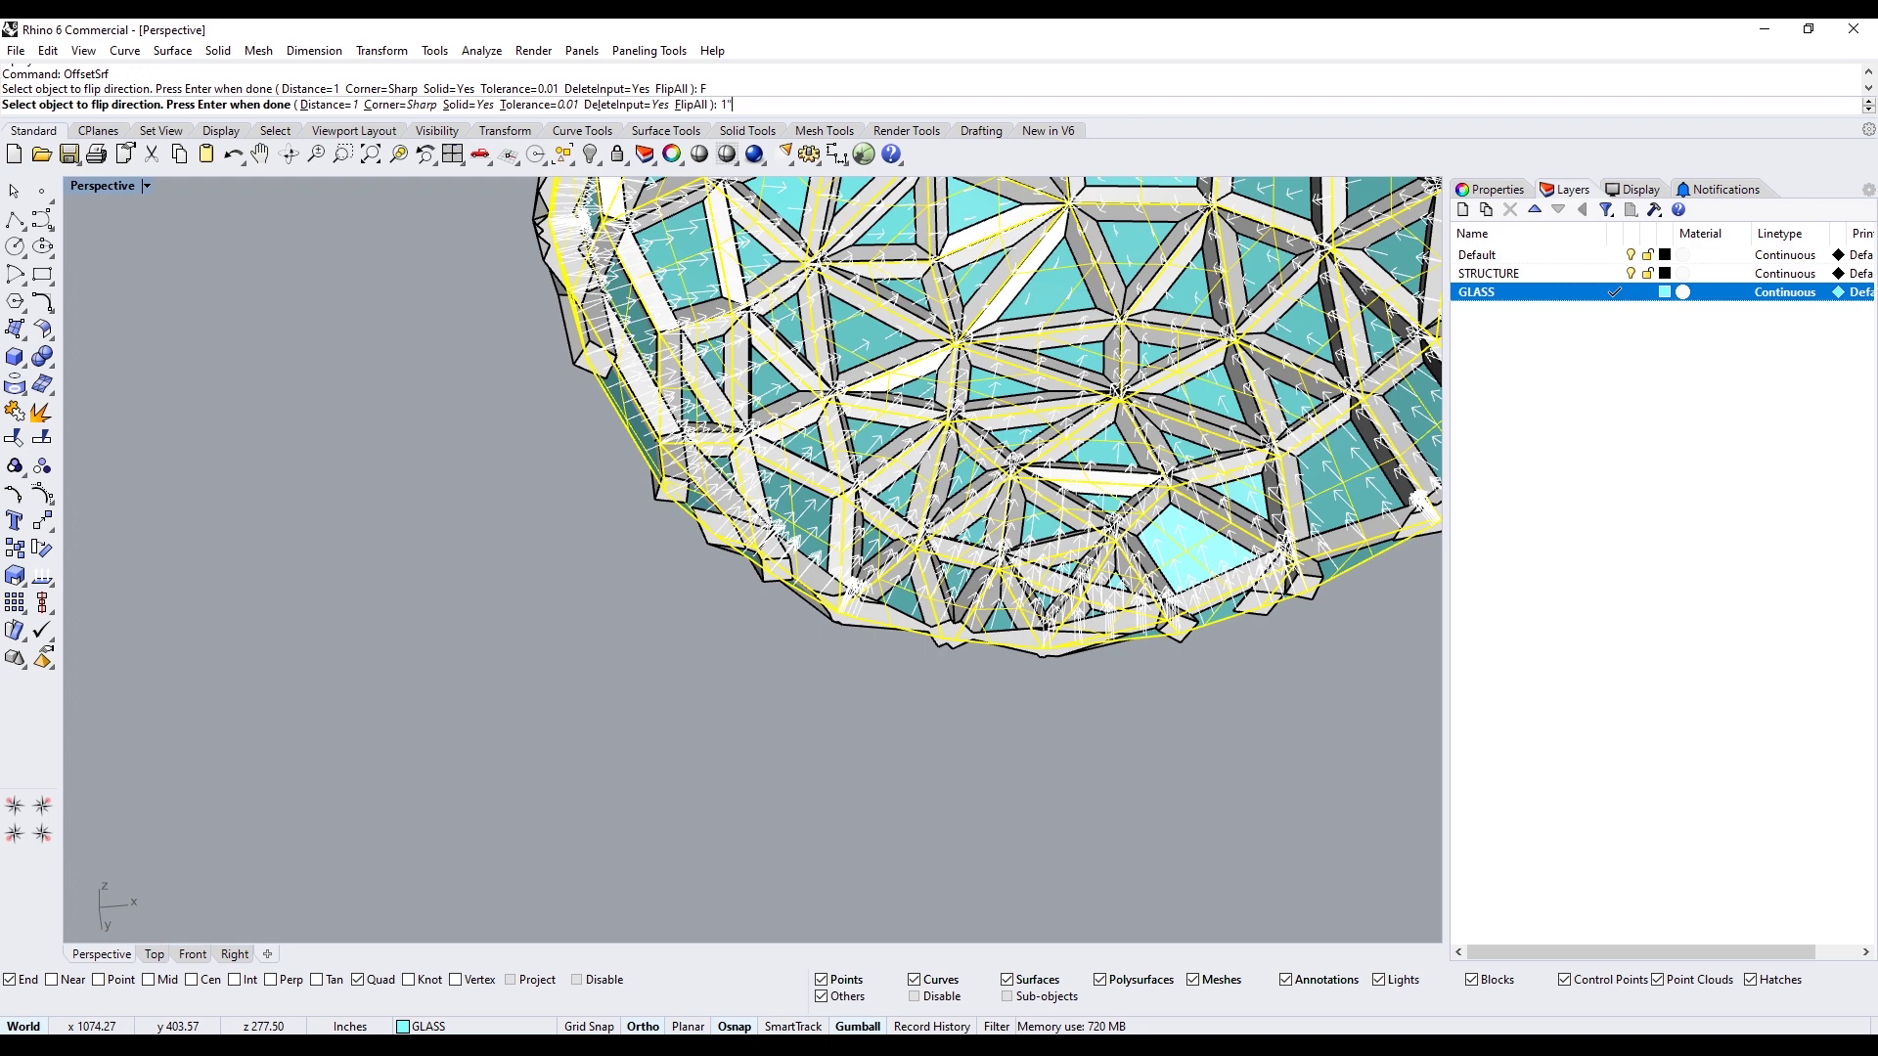
key("Return")
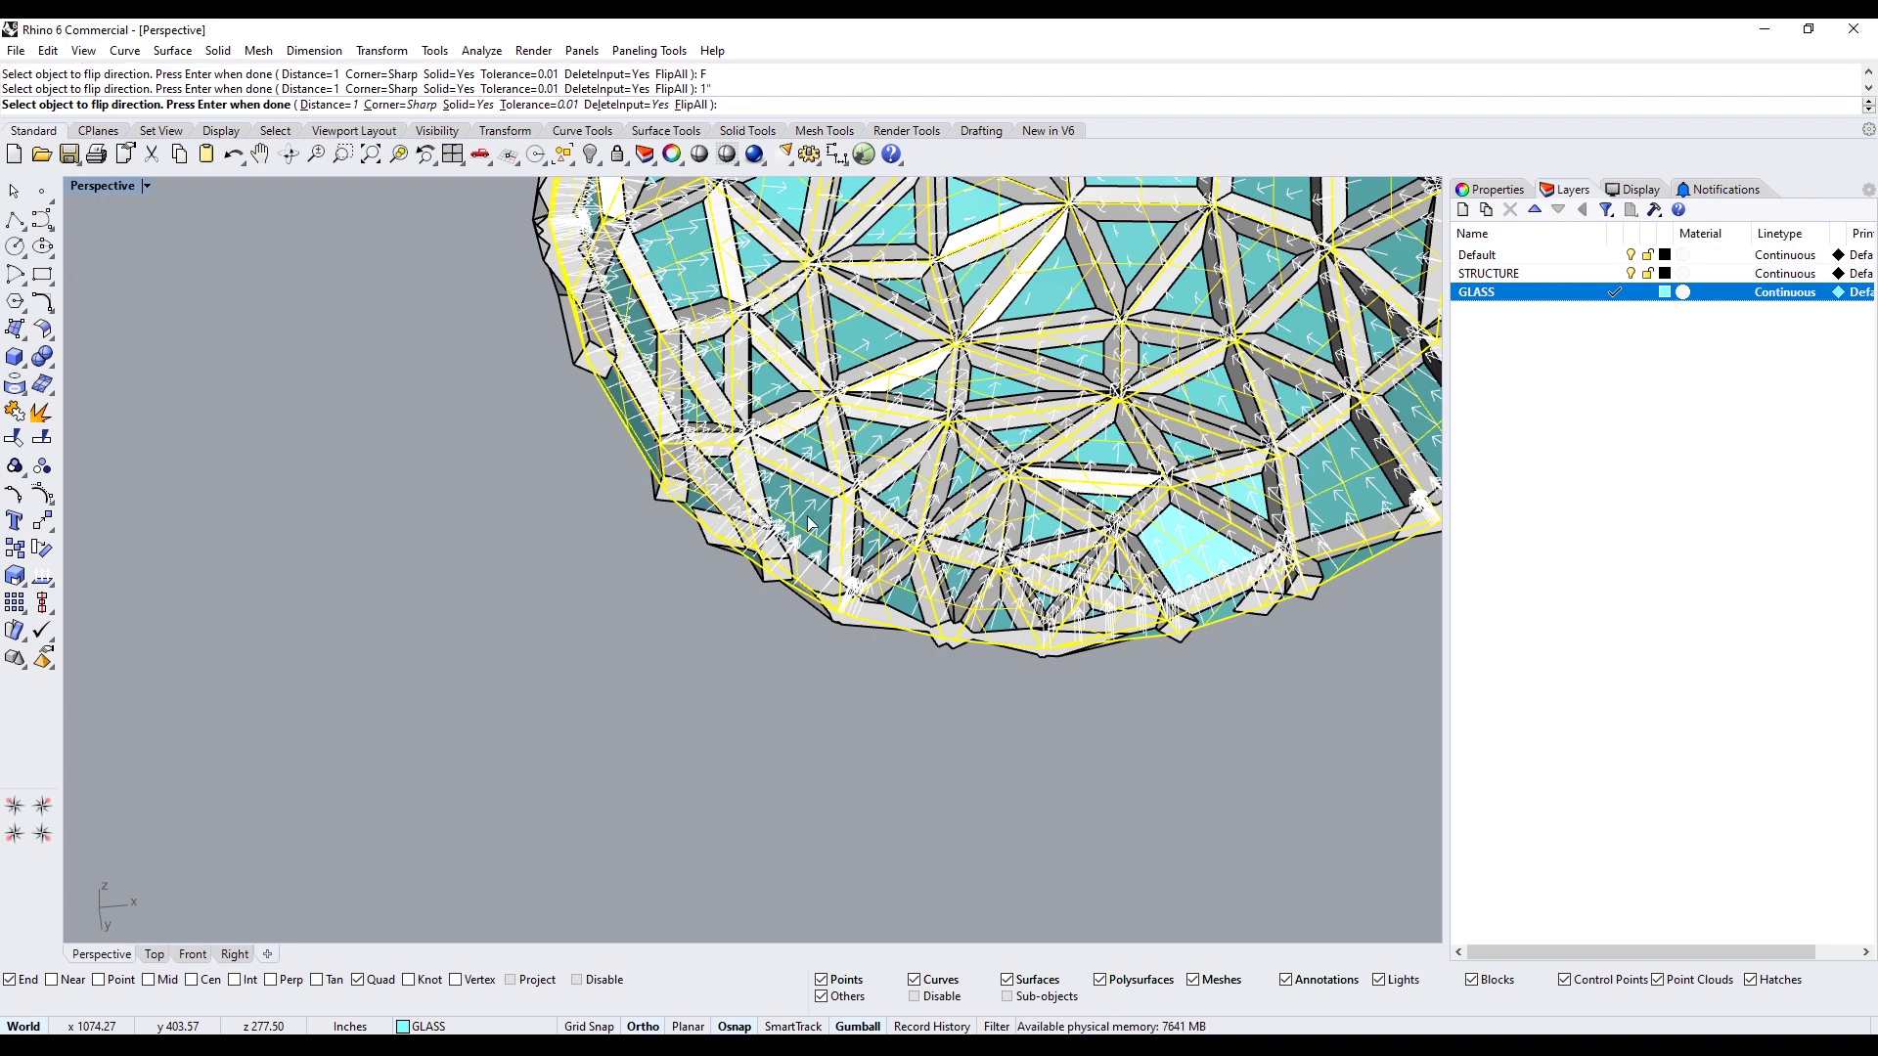
key("Return")
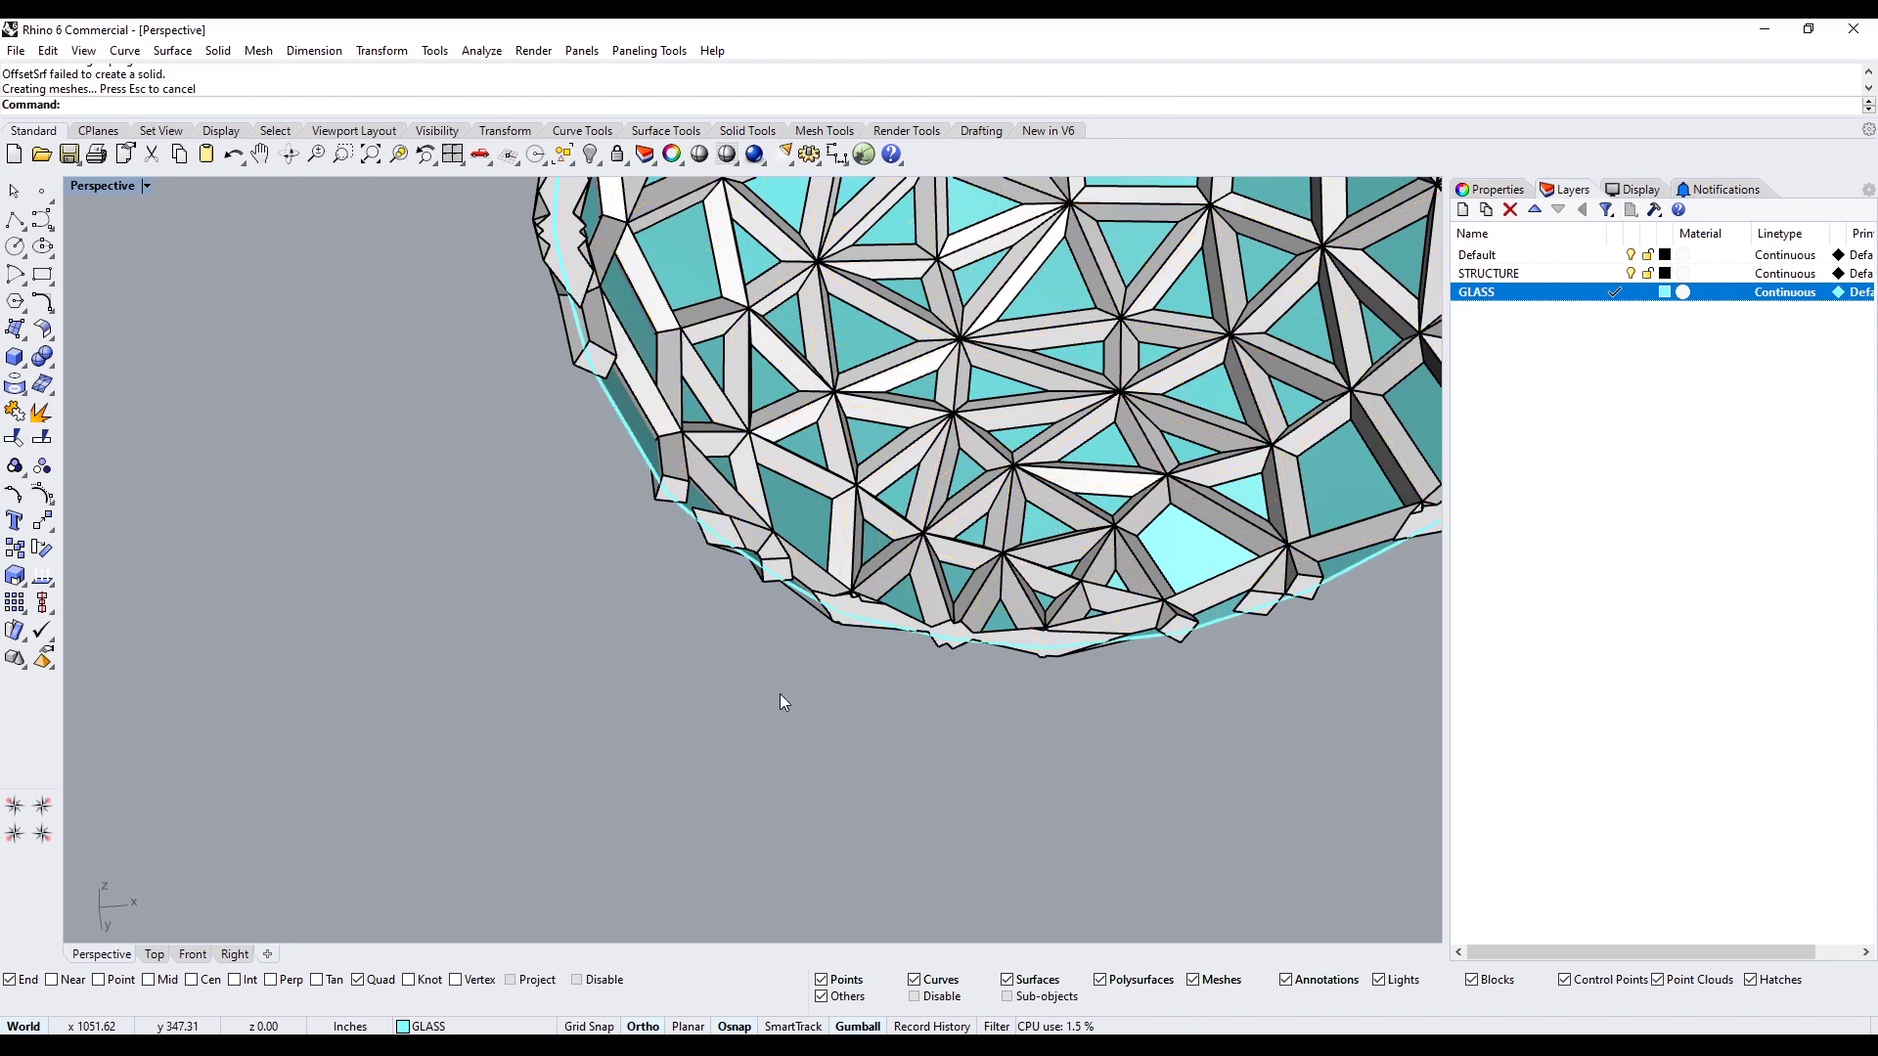
scroll(684, 509, "up", 10)
left_click(684, 442)
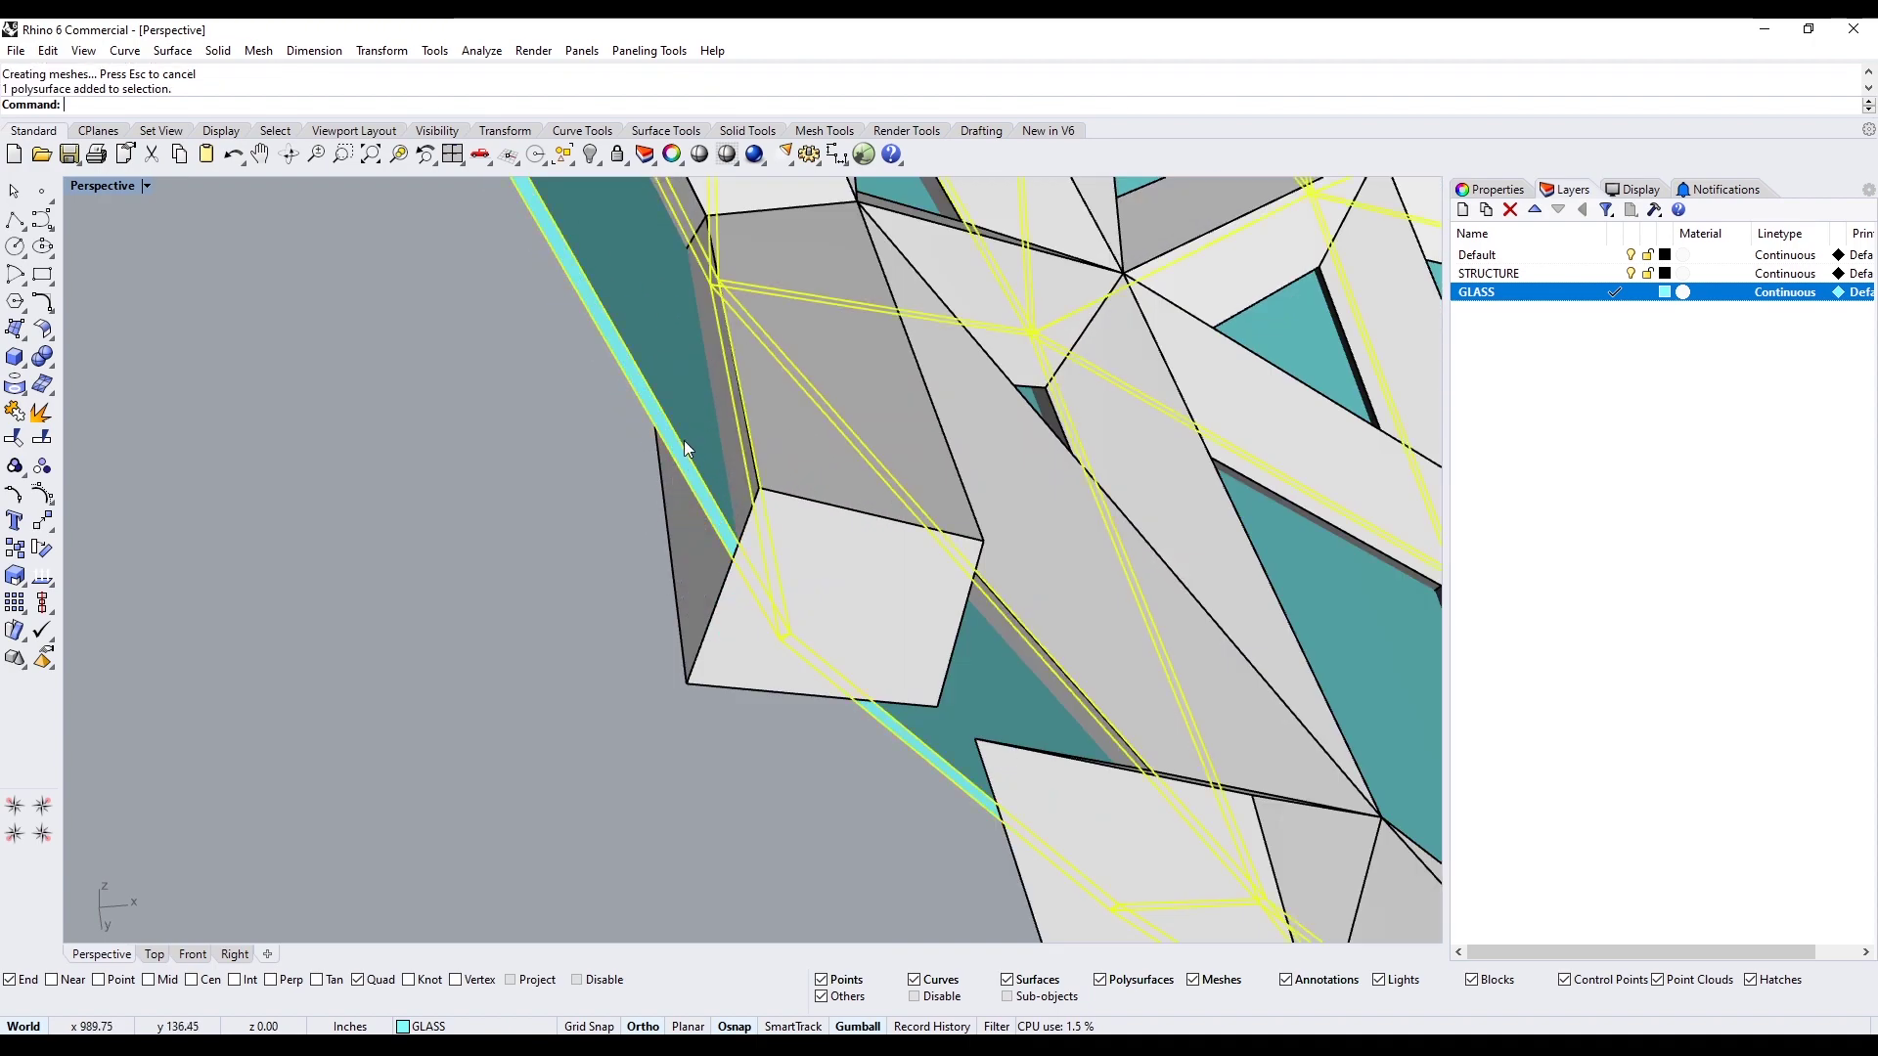
scroll(684, 460, "down", 15)
right_click_drag(690, 469, 773, 543)
scroll(780, 550, "up", 6)
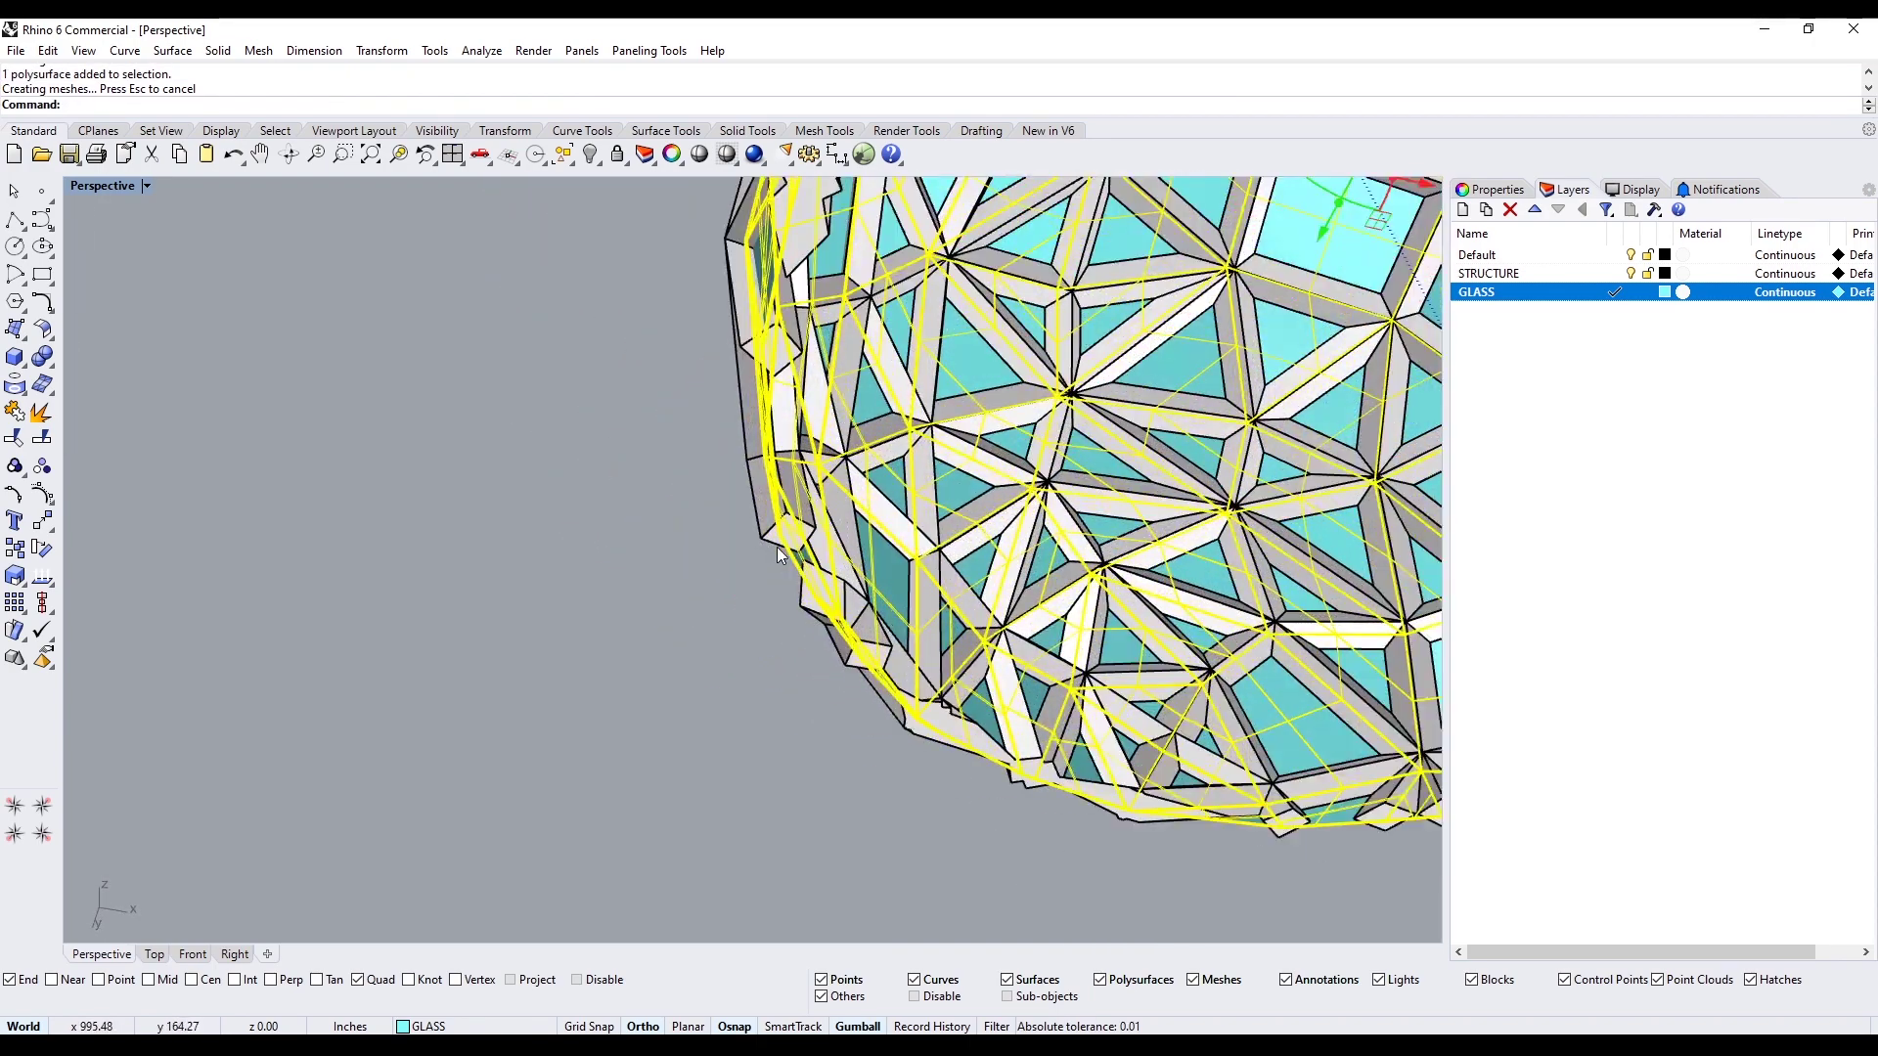
type("BD")
key("Return")
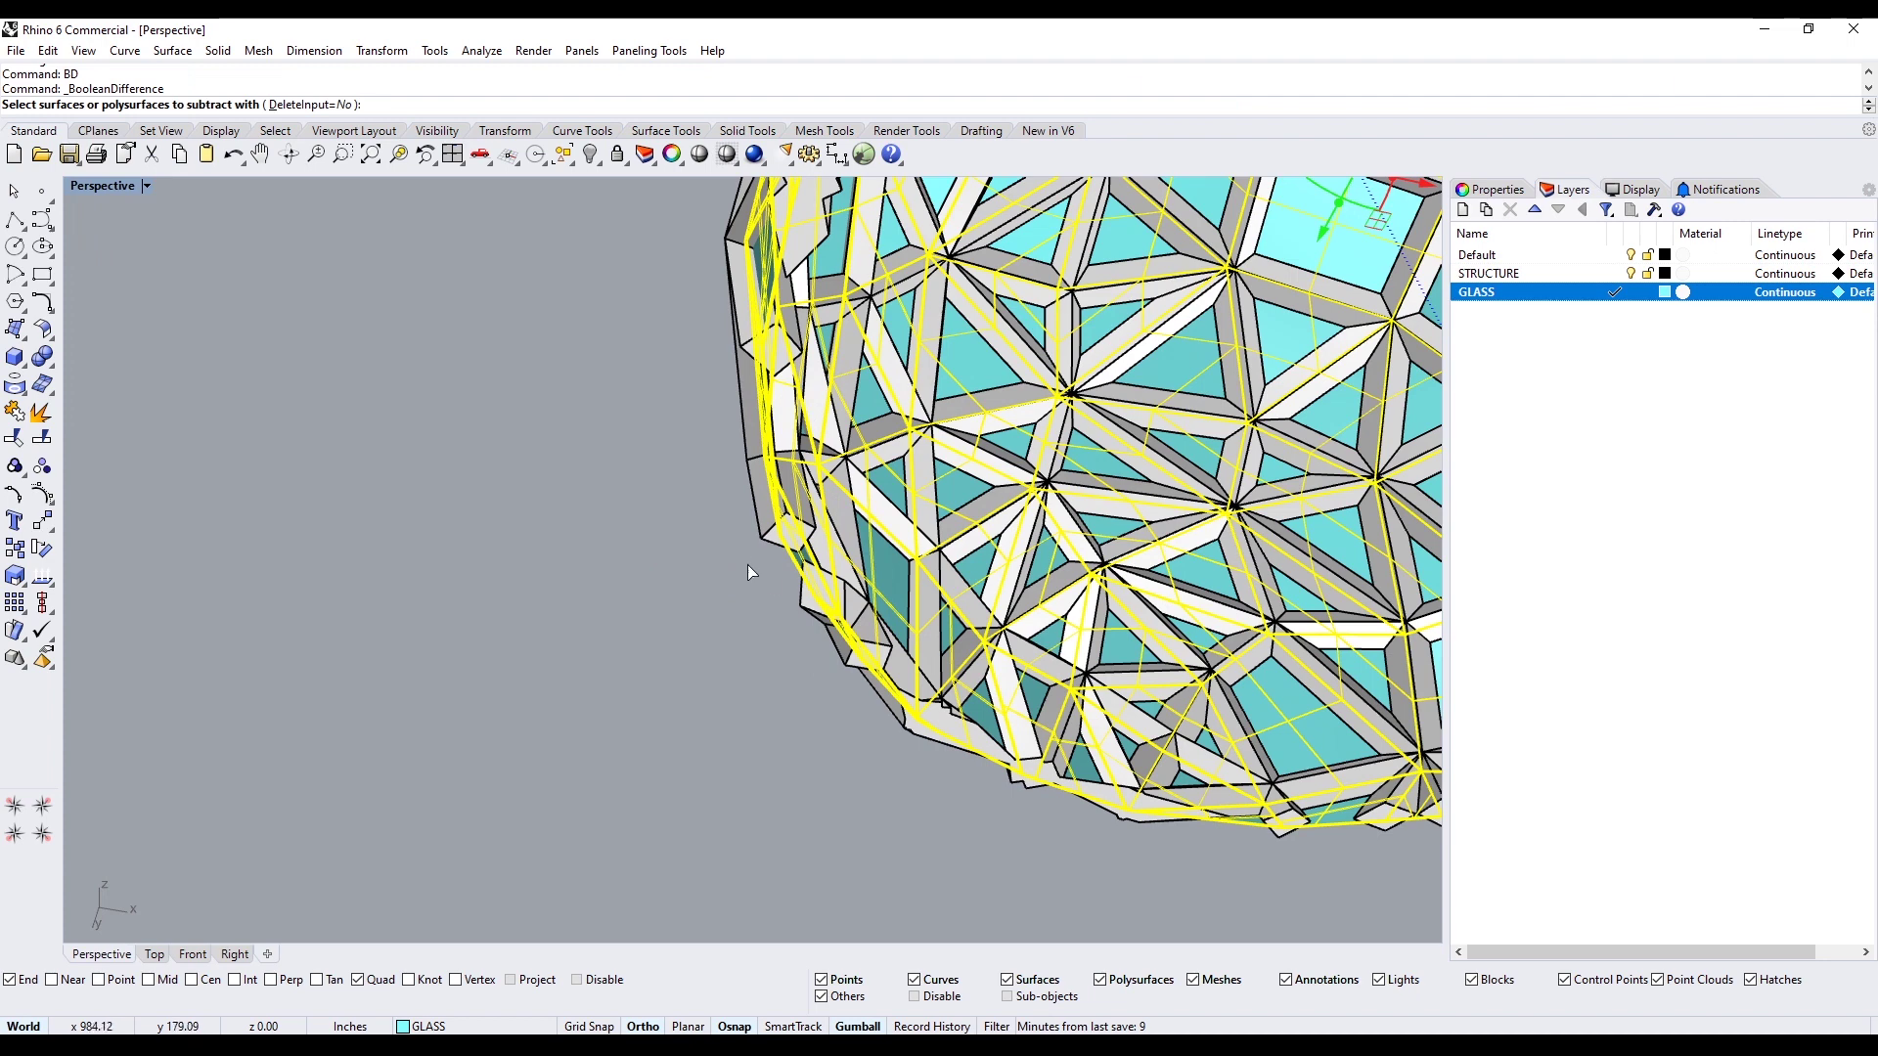
key("Return")
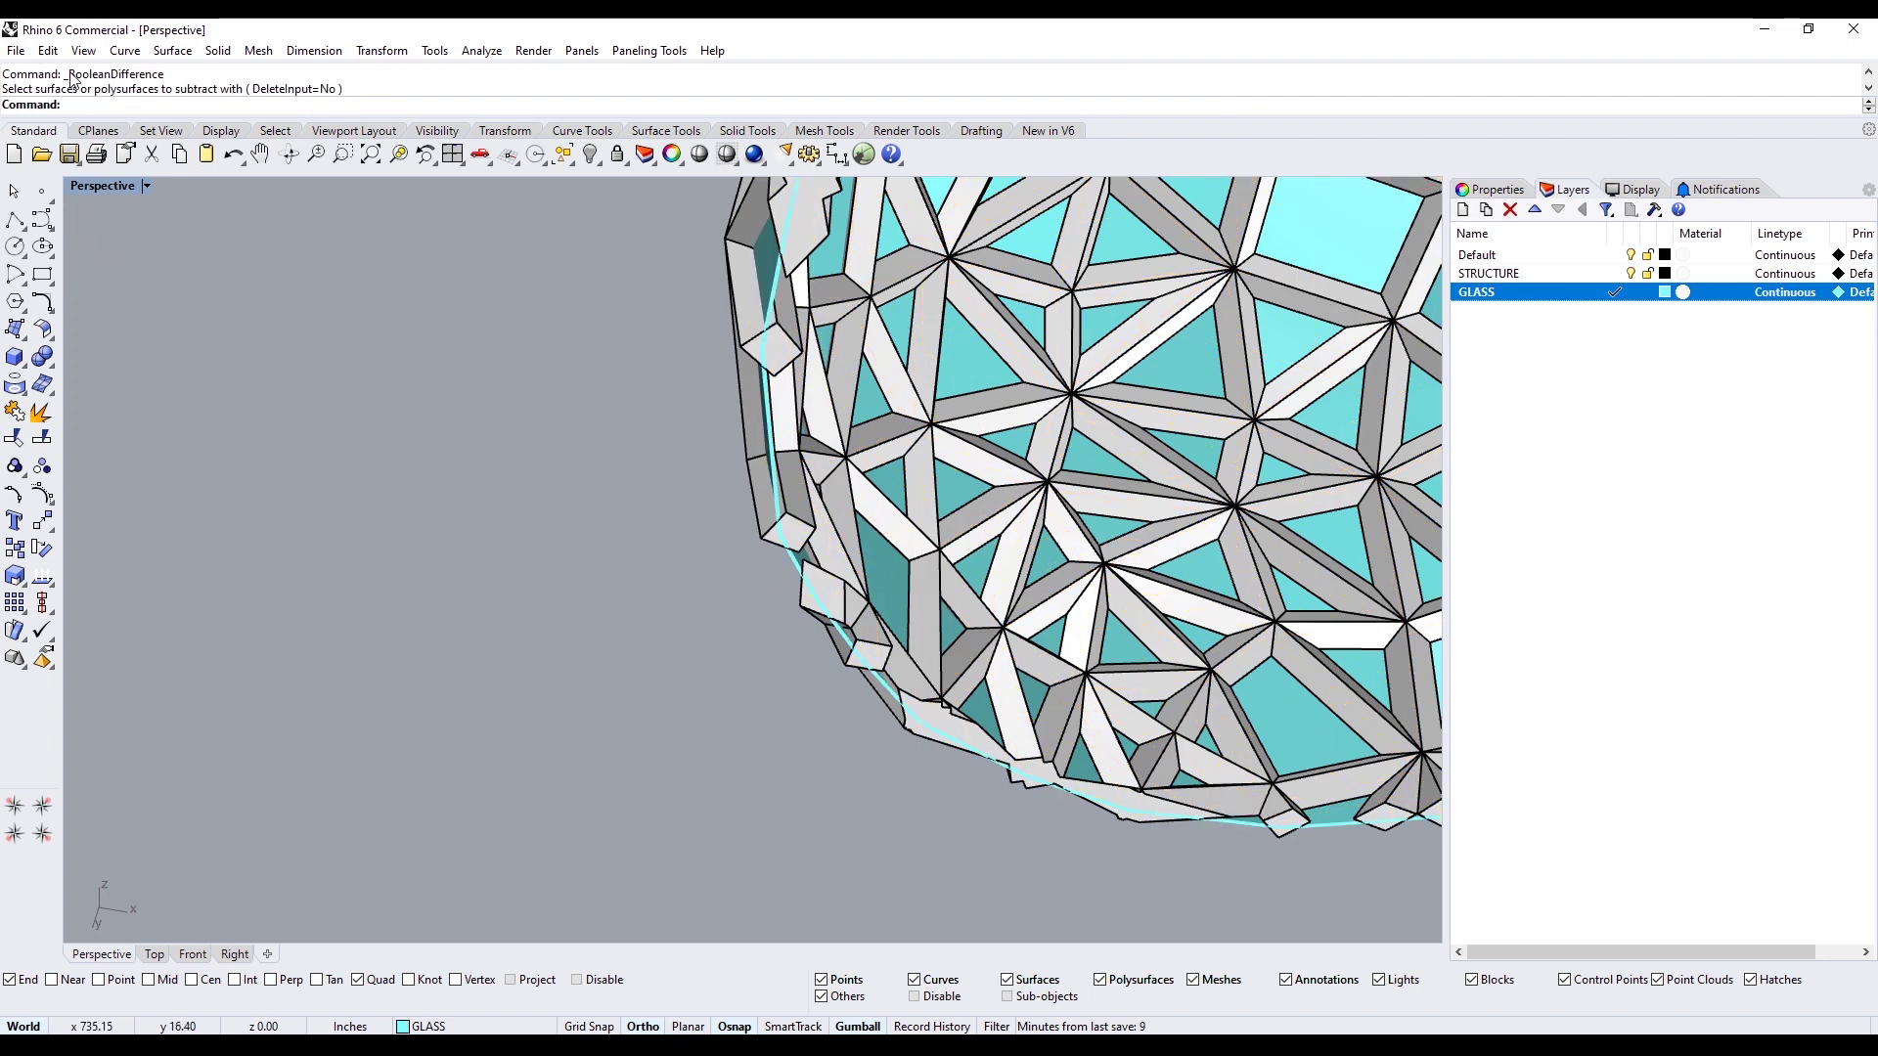
Start saving the model under a new name and choose the folder Documents > YOUTUBE > 03_BLENDER-DESIMATE-DOME1 > MODEL
left_click(15, 50)
left_click(110, 208)
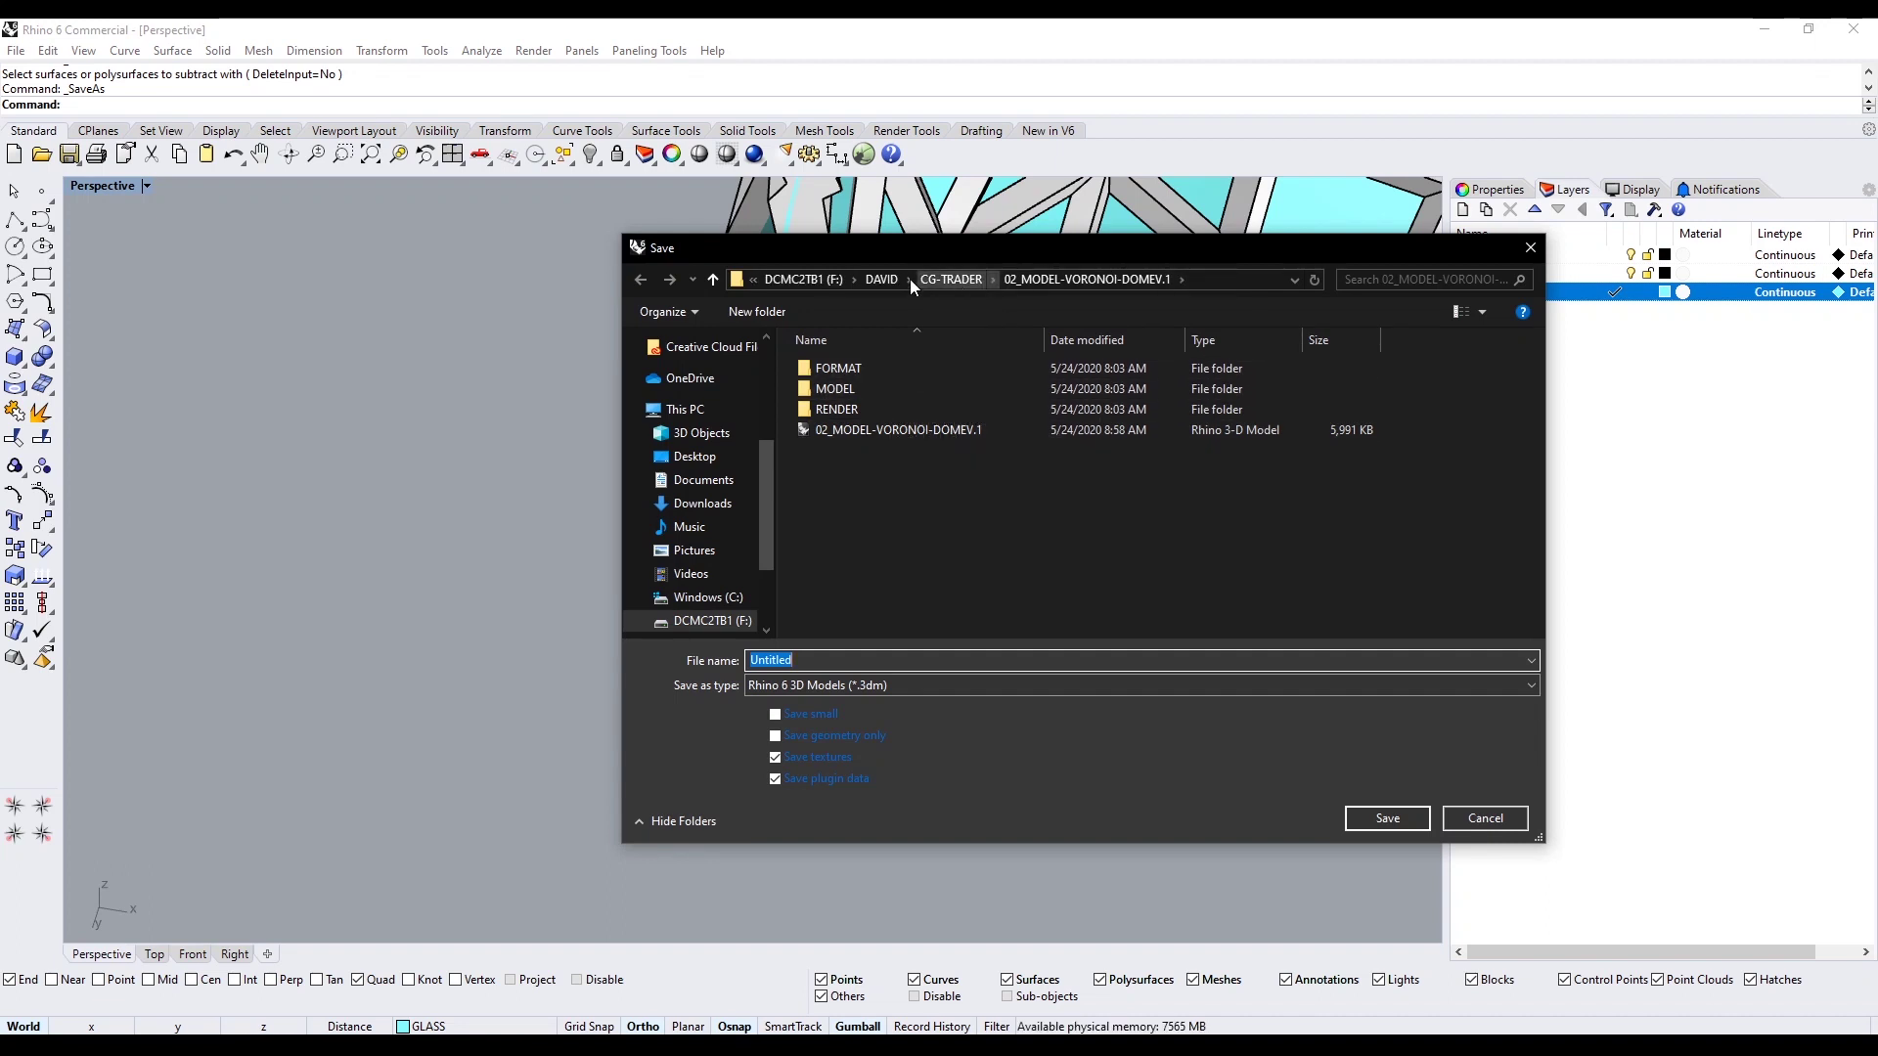
left_click(888, 278)
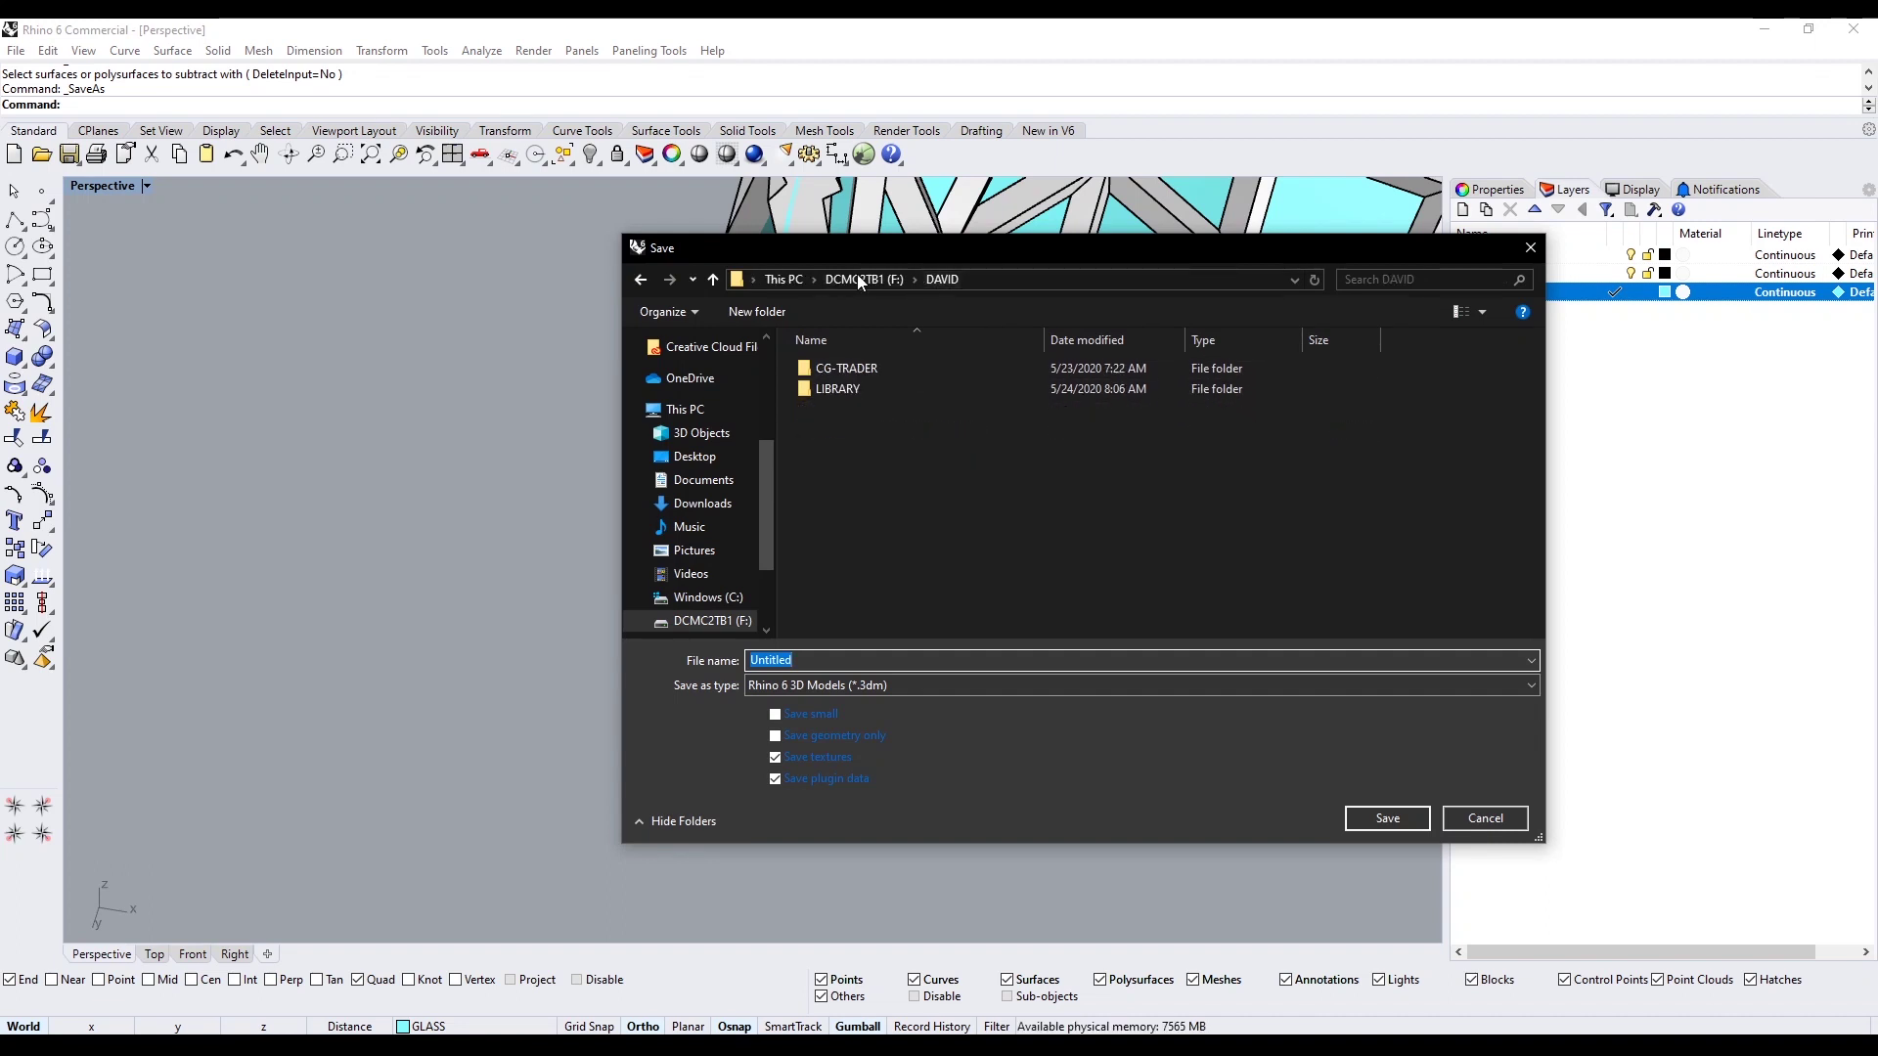
left_click(698, 486)
scroll(901, 550, "down", 3)
double_click(867, 630)
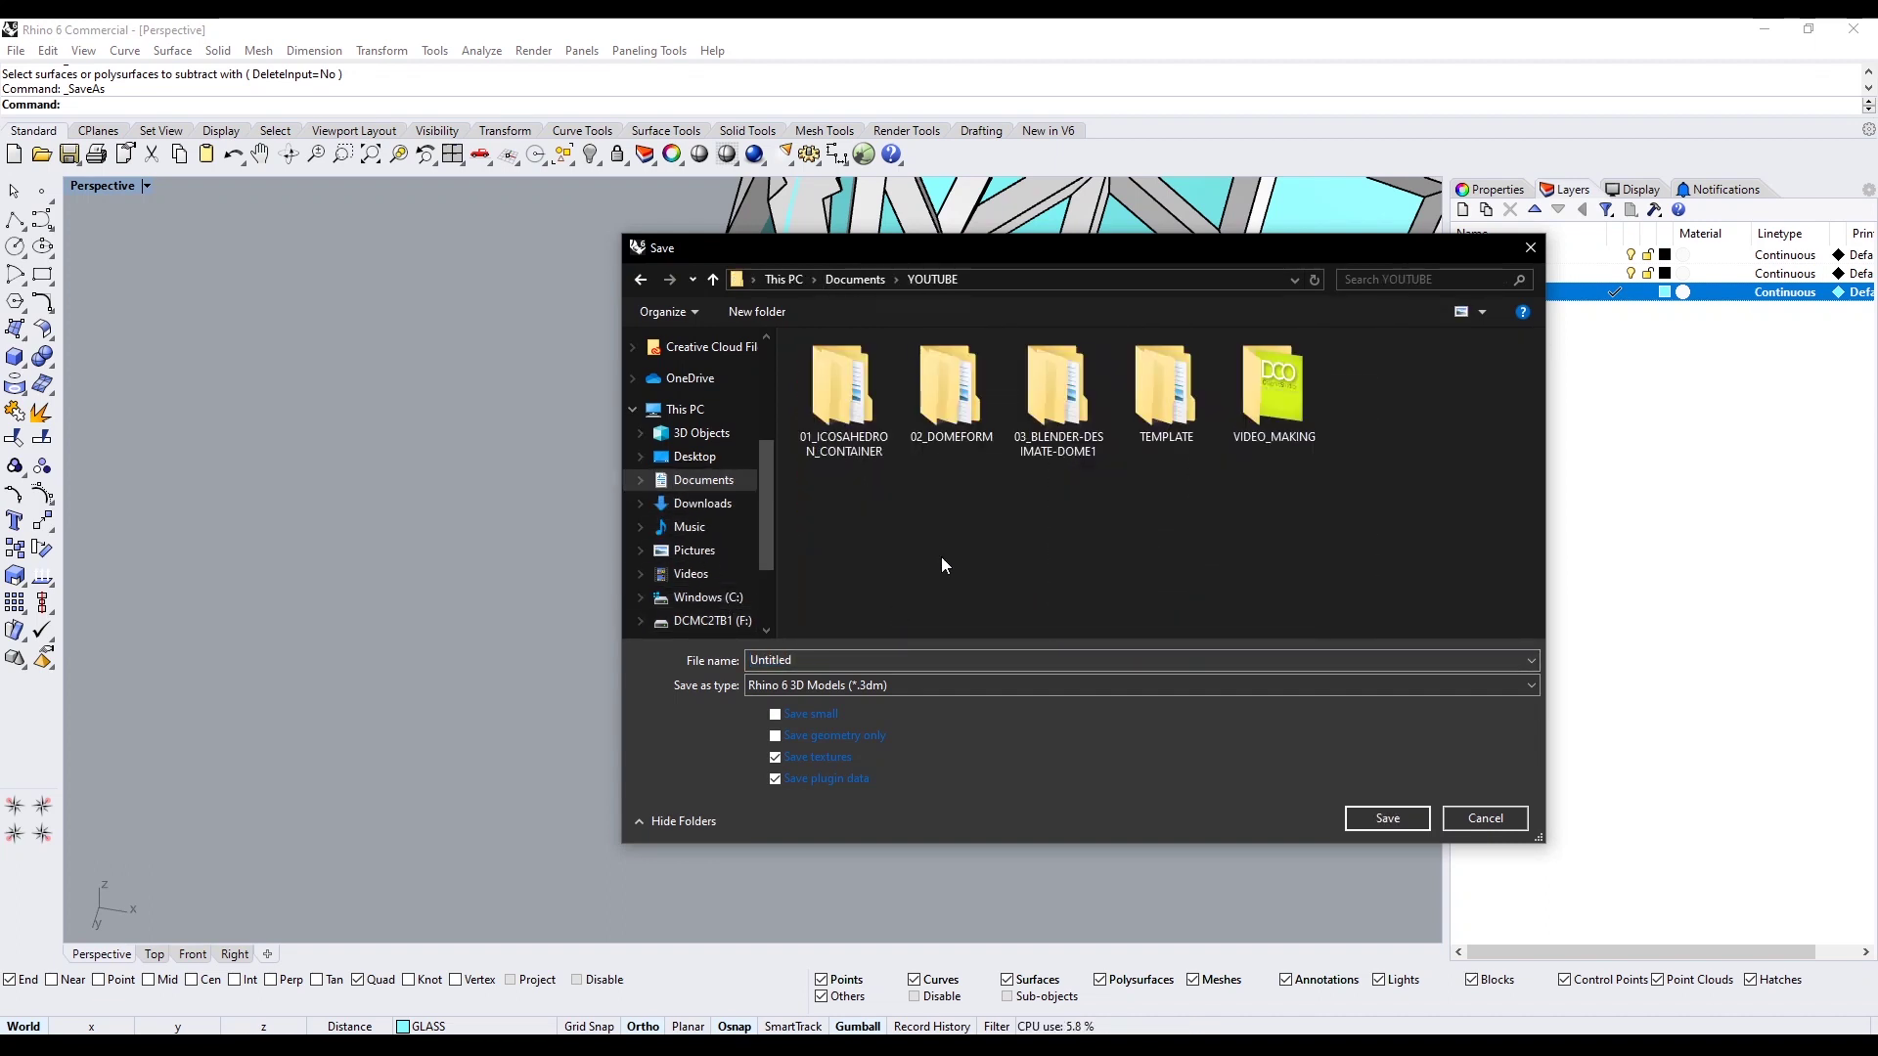
double_click(1065, 395)
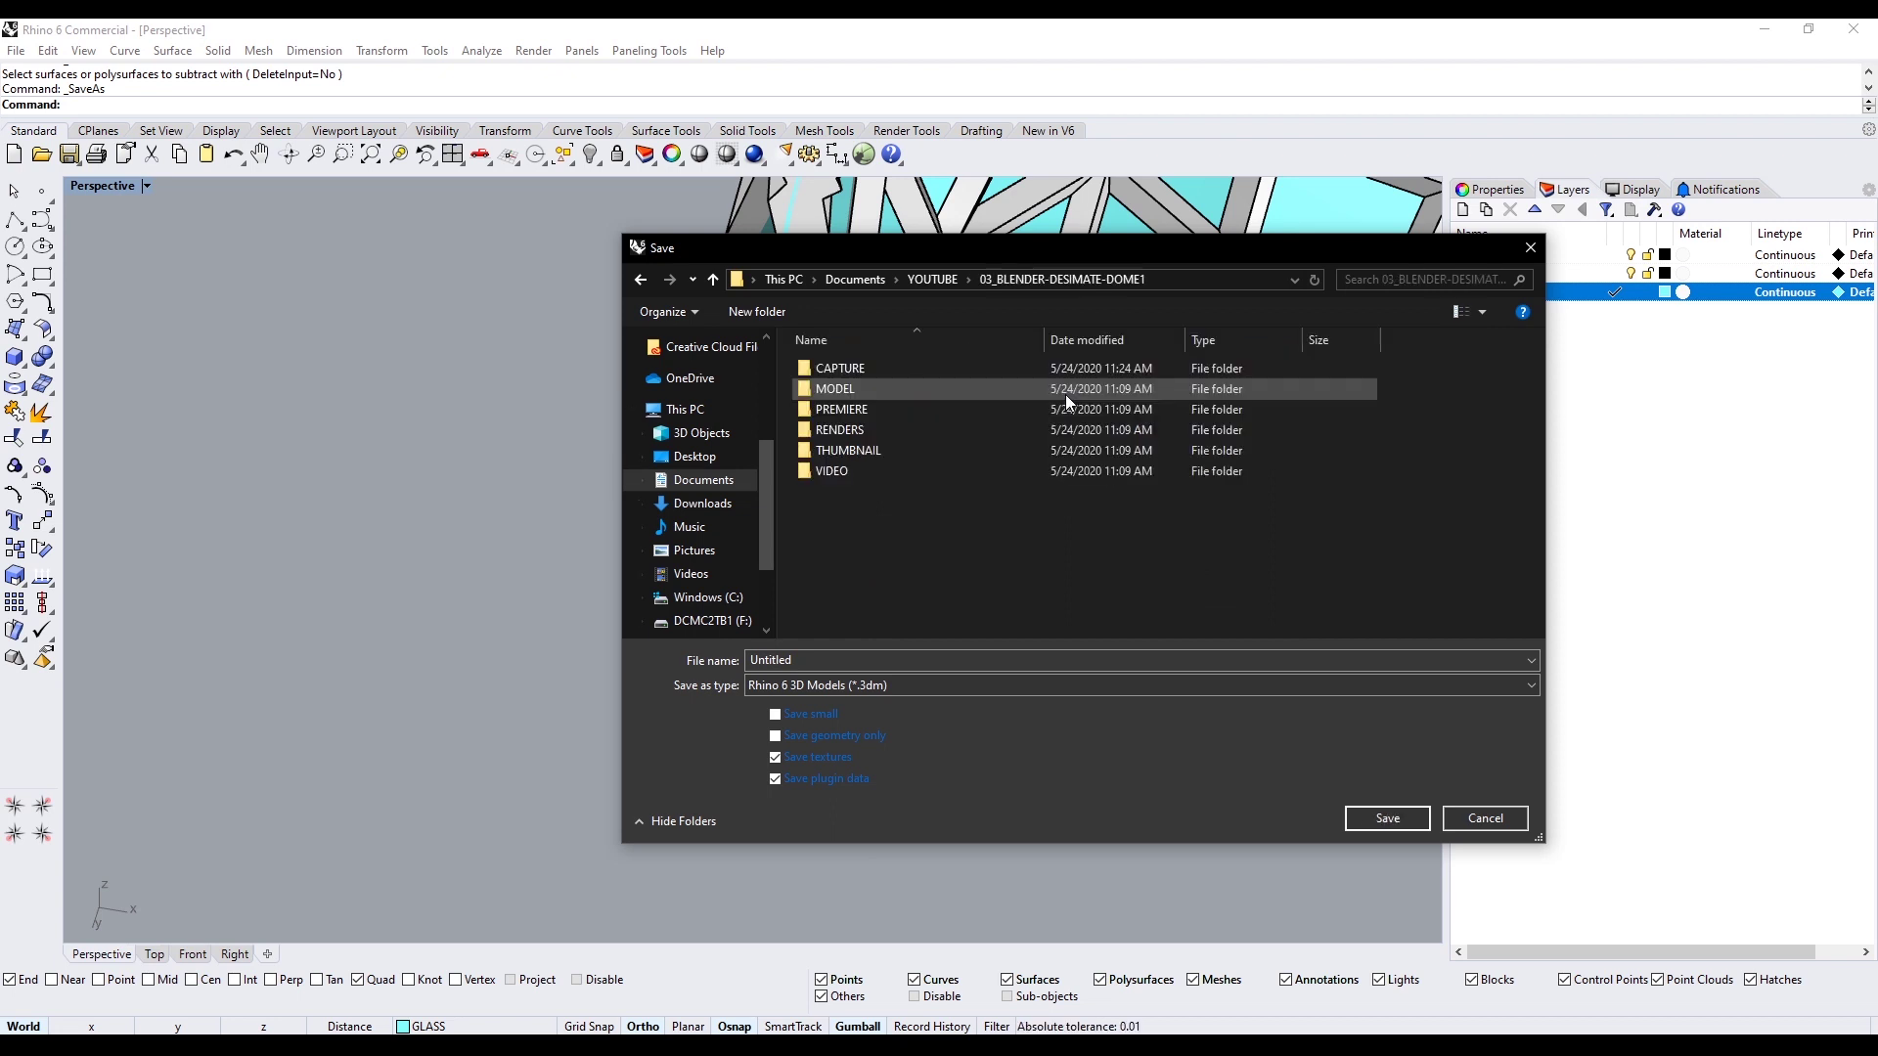
double_click(838, 389)
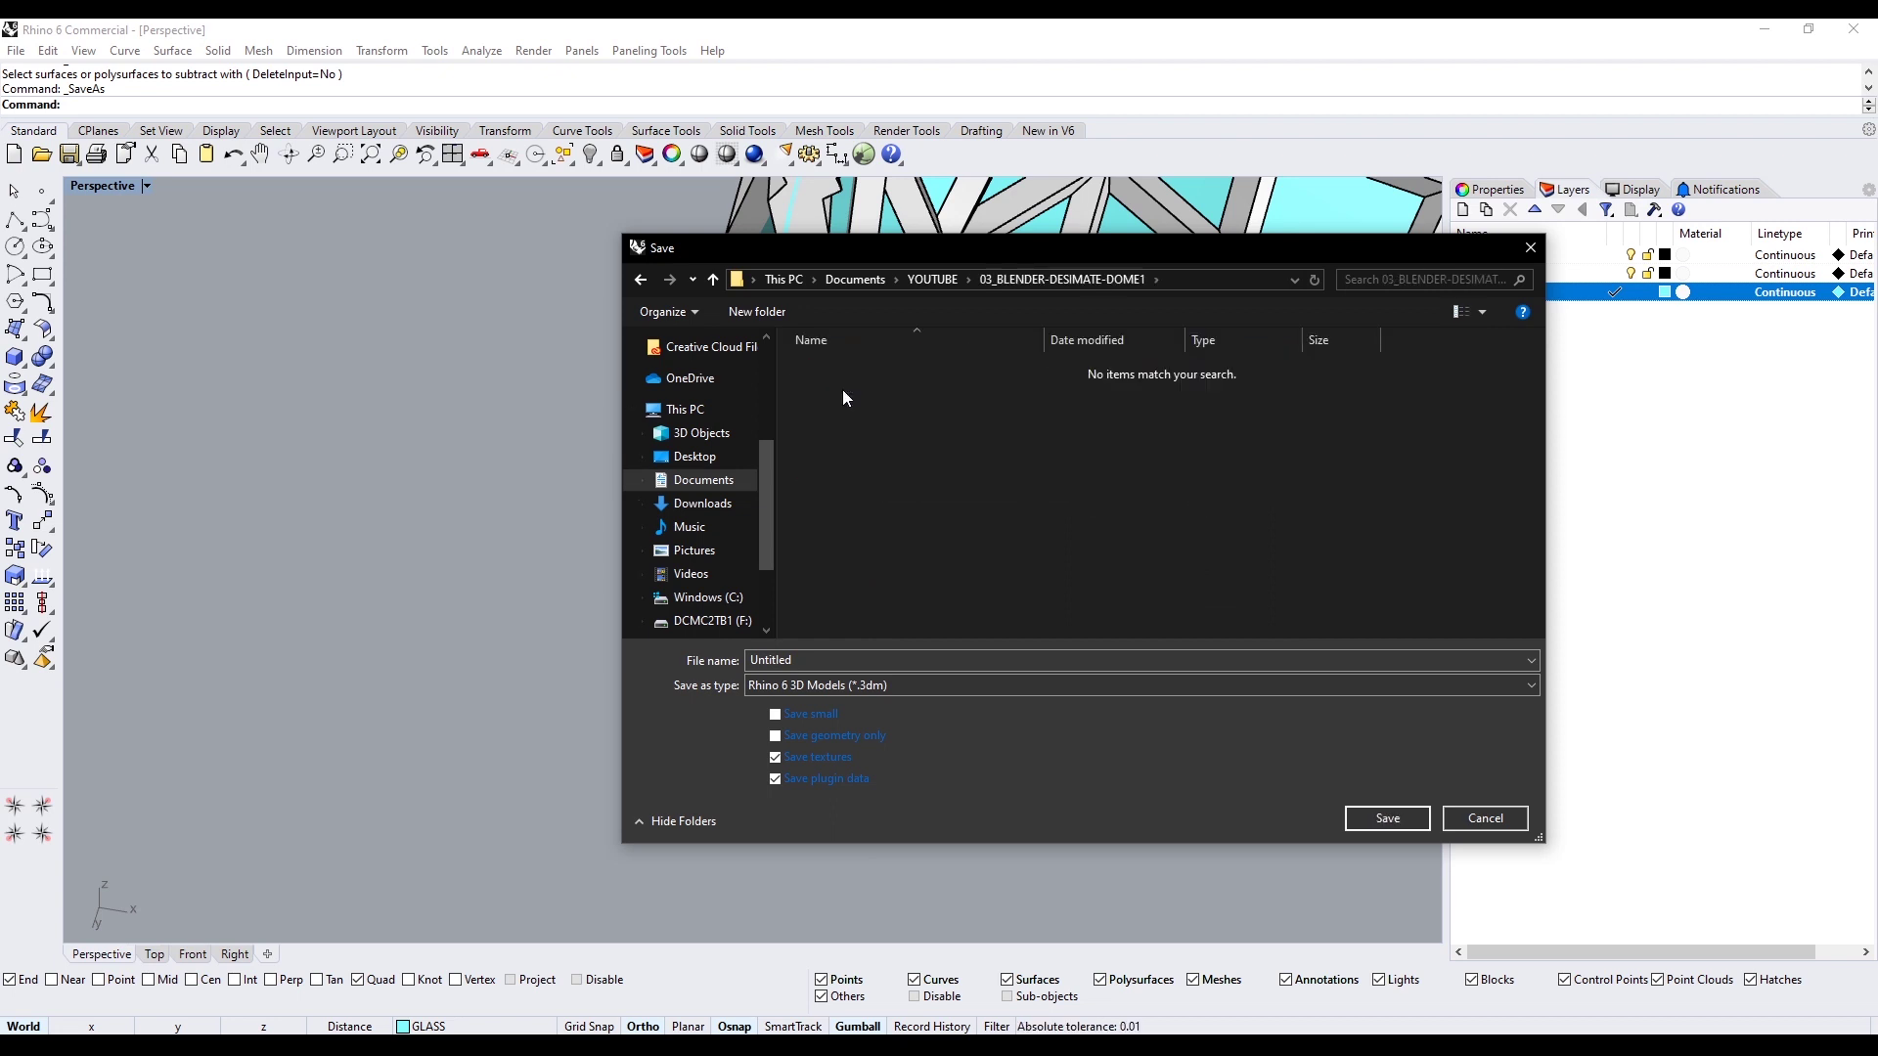
Name the file 03_BLENDER-DESIMATE-DOME1, reusing the project folder's name, and save it as a Rhino 6 3D model
left_click(829, 662)
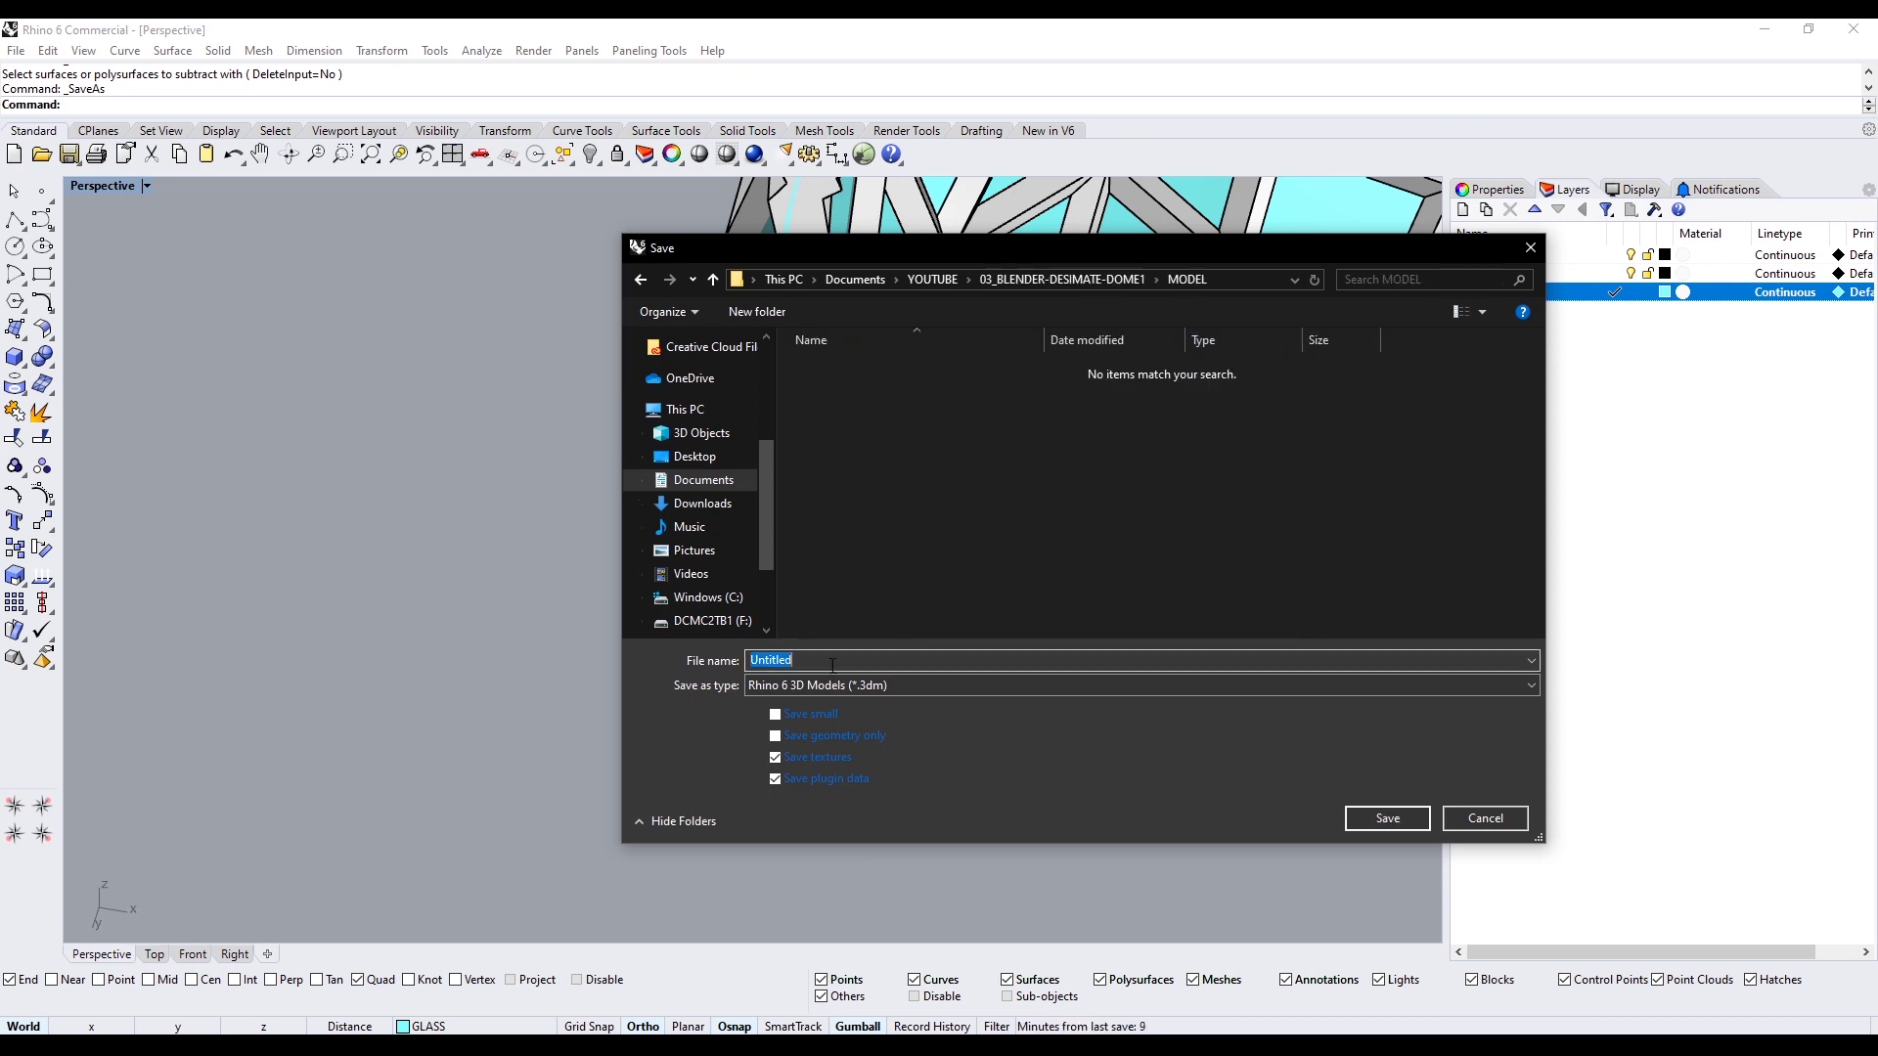
left_click(1239, 281)
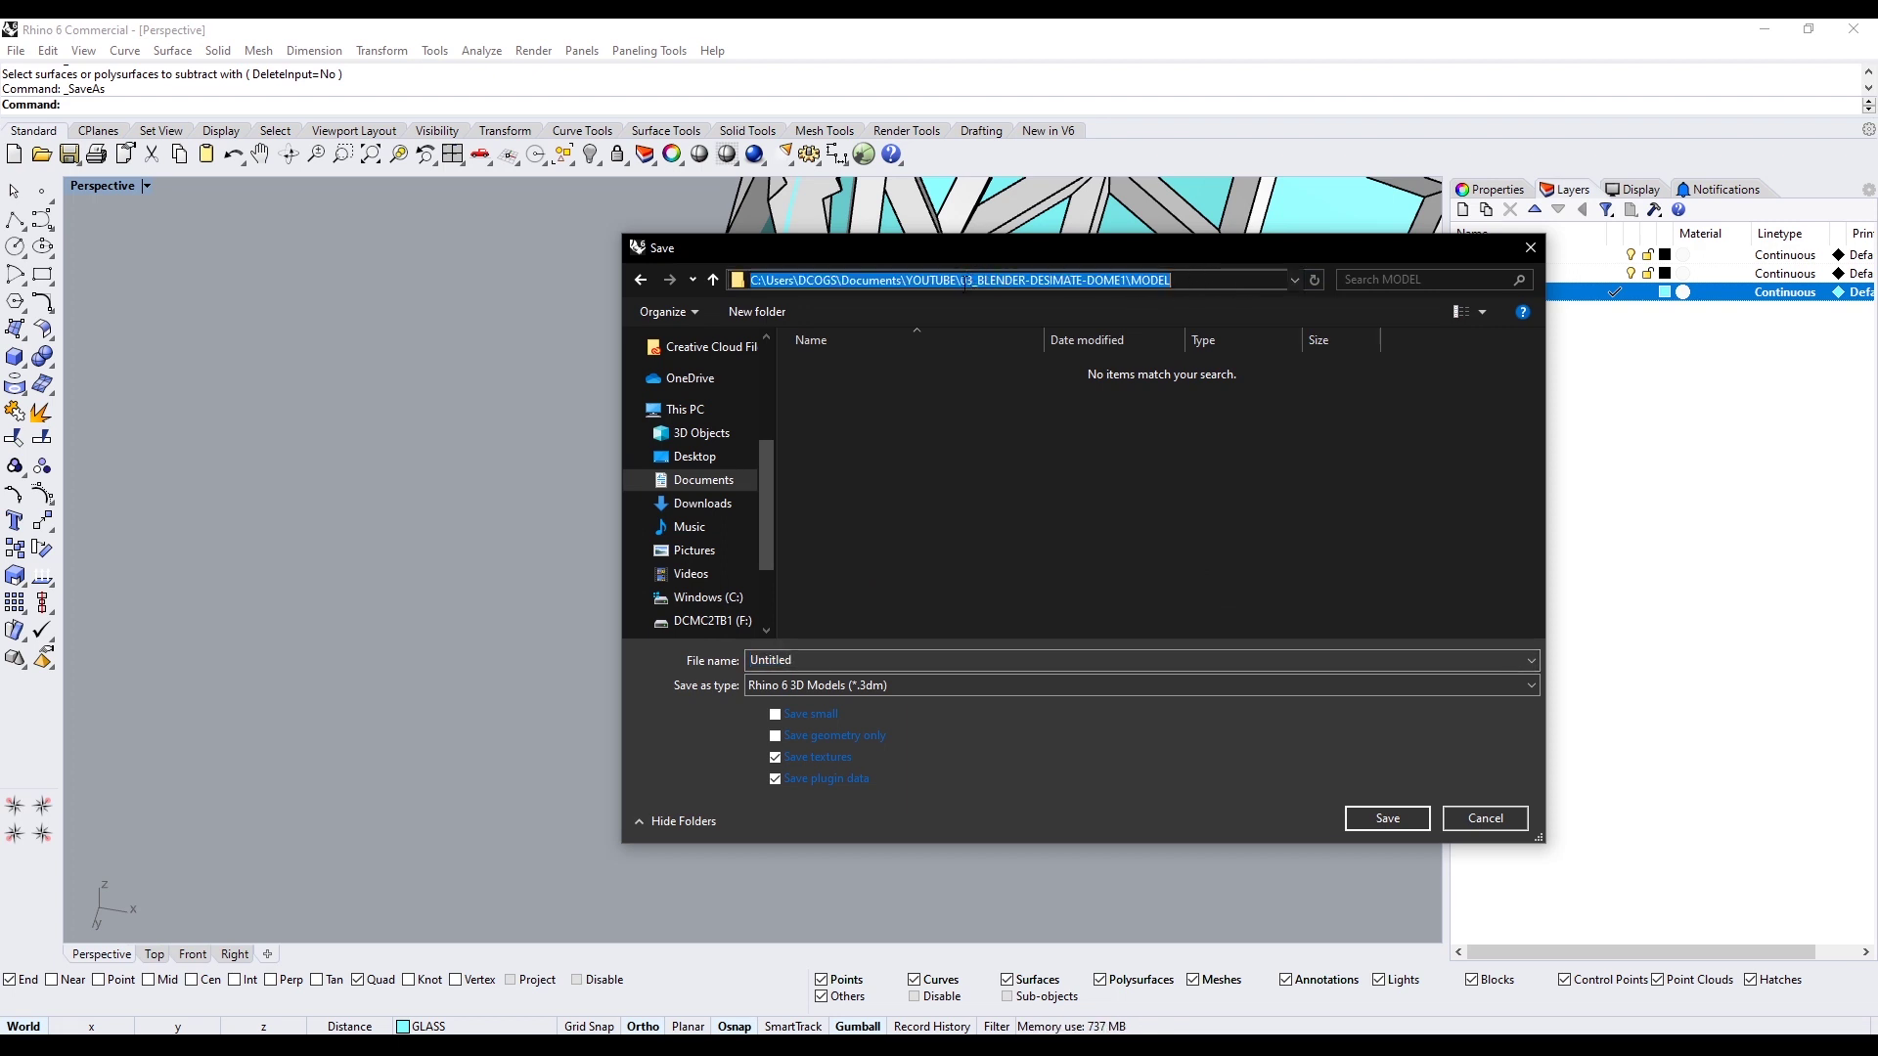
left_click_drag(963, 282, 1046, 282)
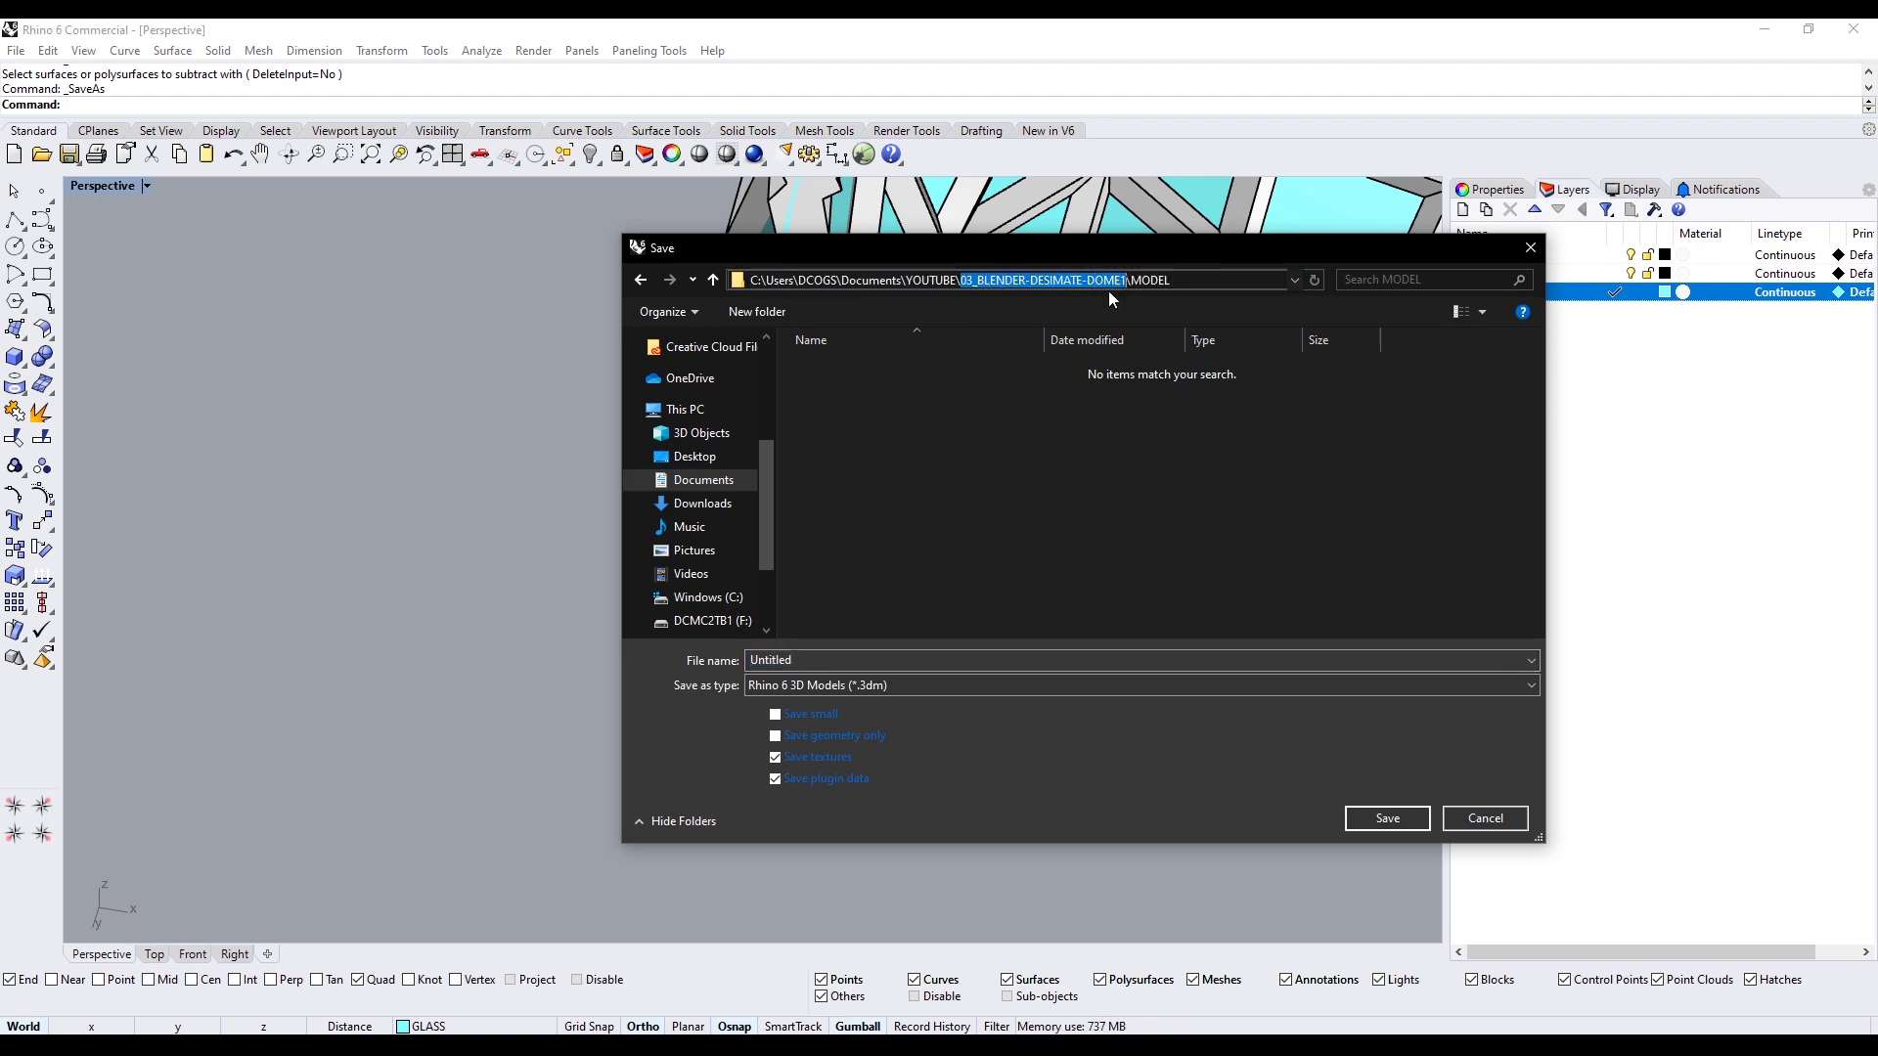
key("ctrl+c")
left_click(962, 662)
key("ctrl+v")
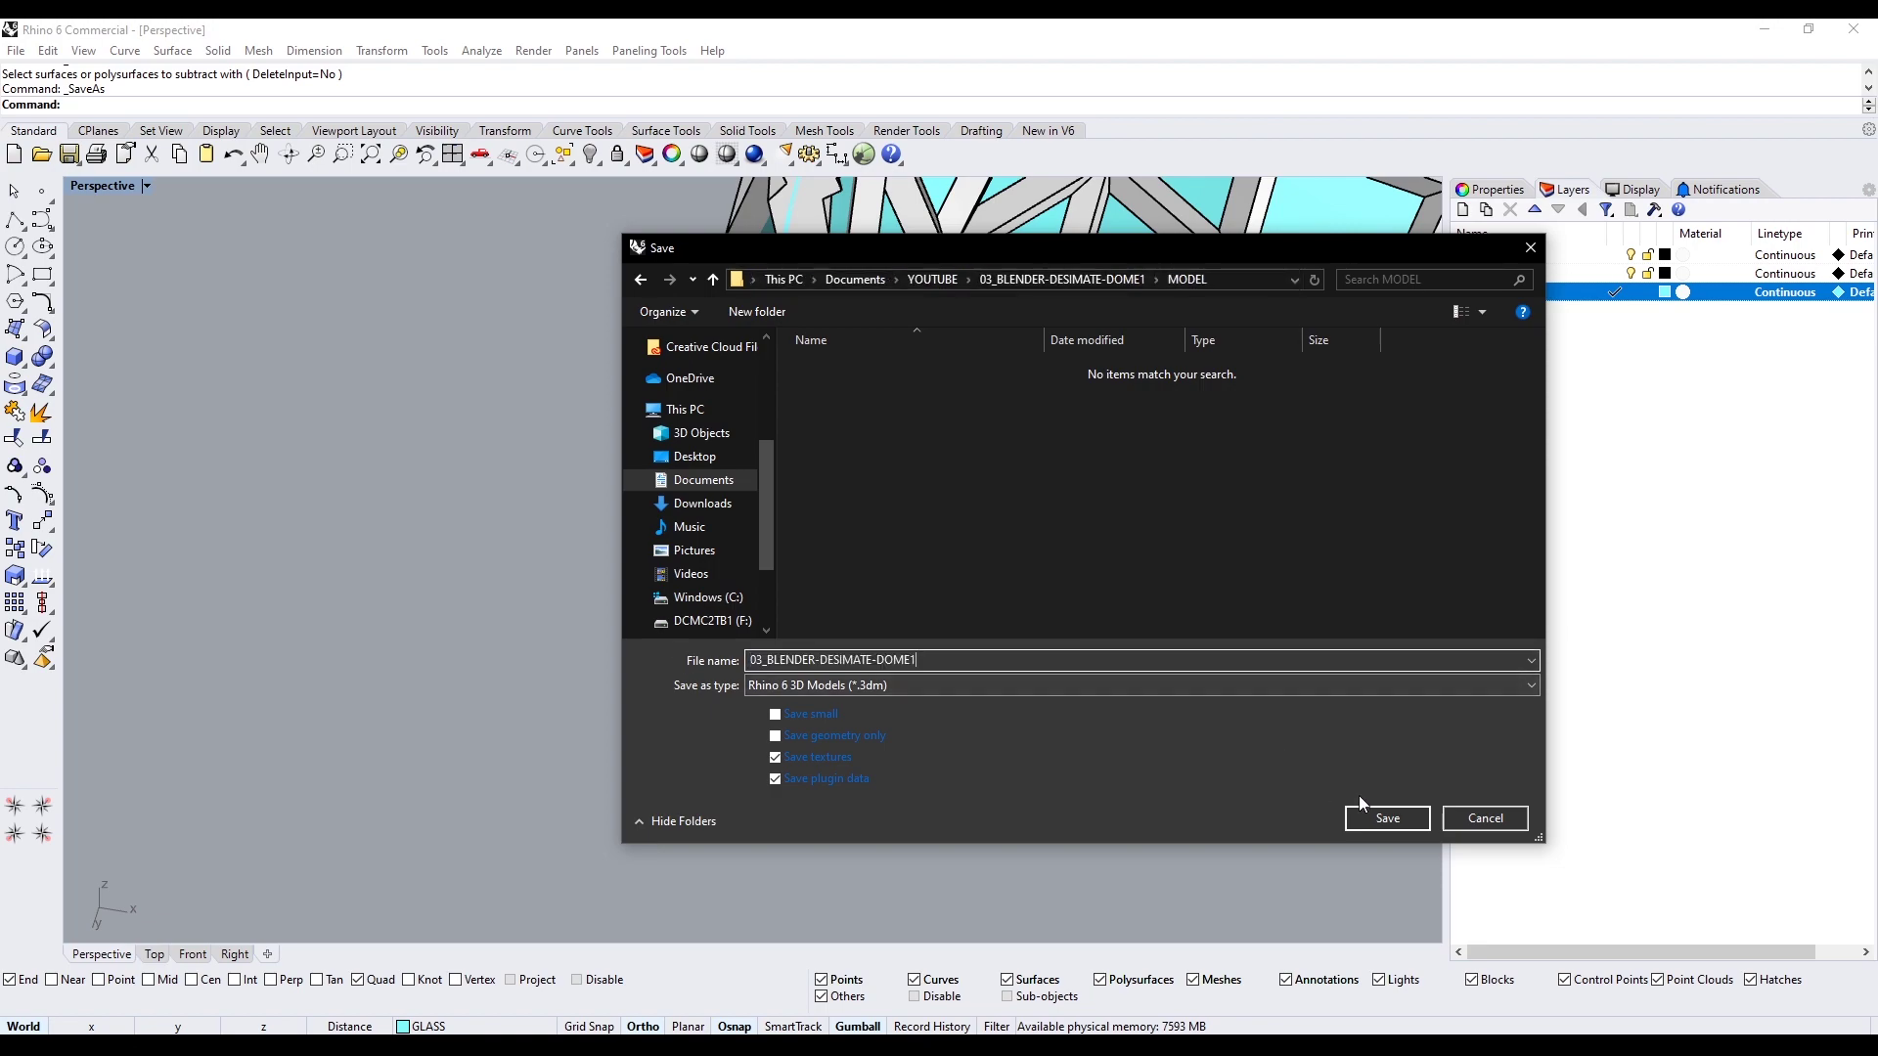
left_click(1383, 818)
scroll(646, 577, "down", 5)
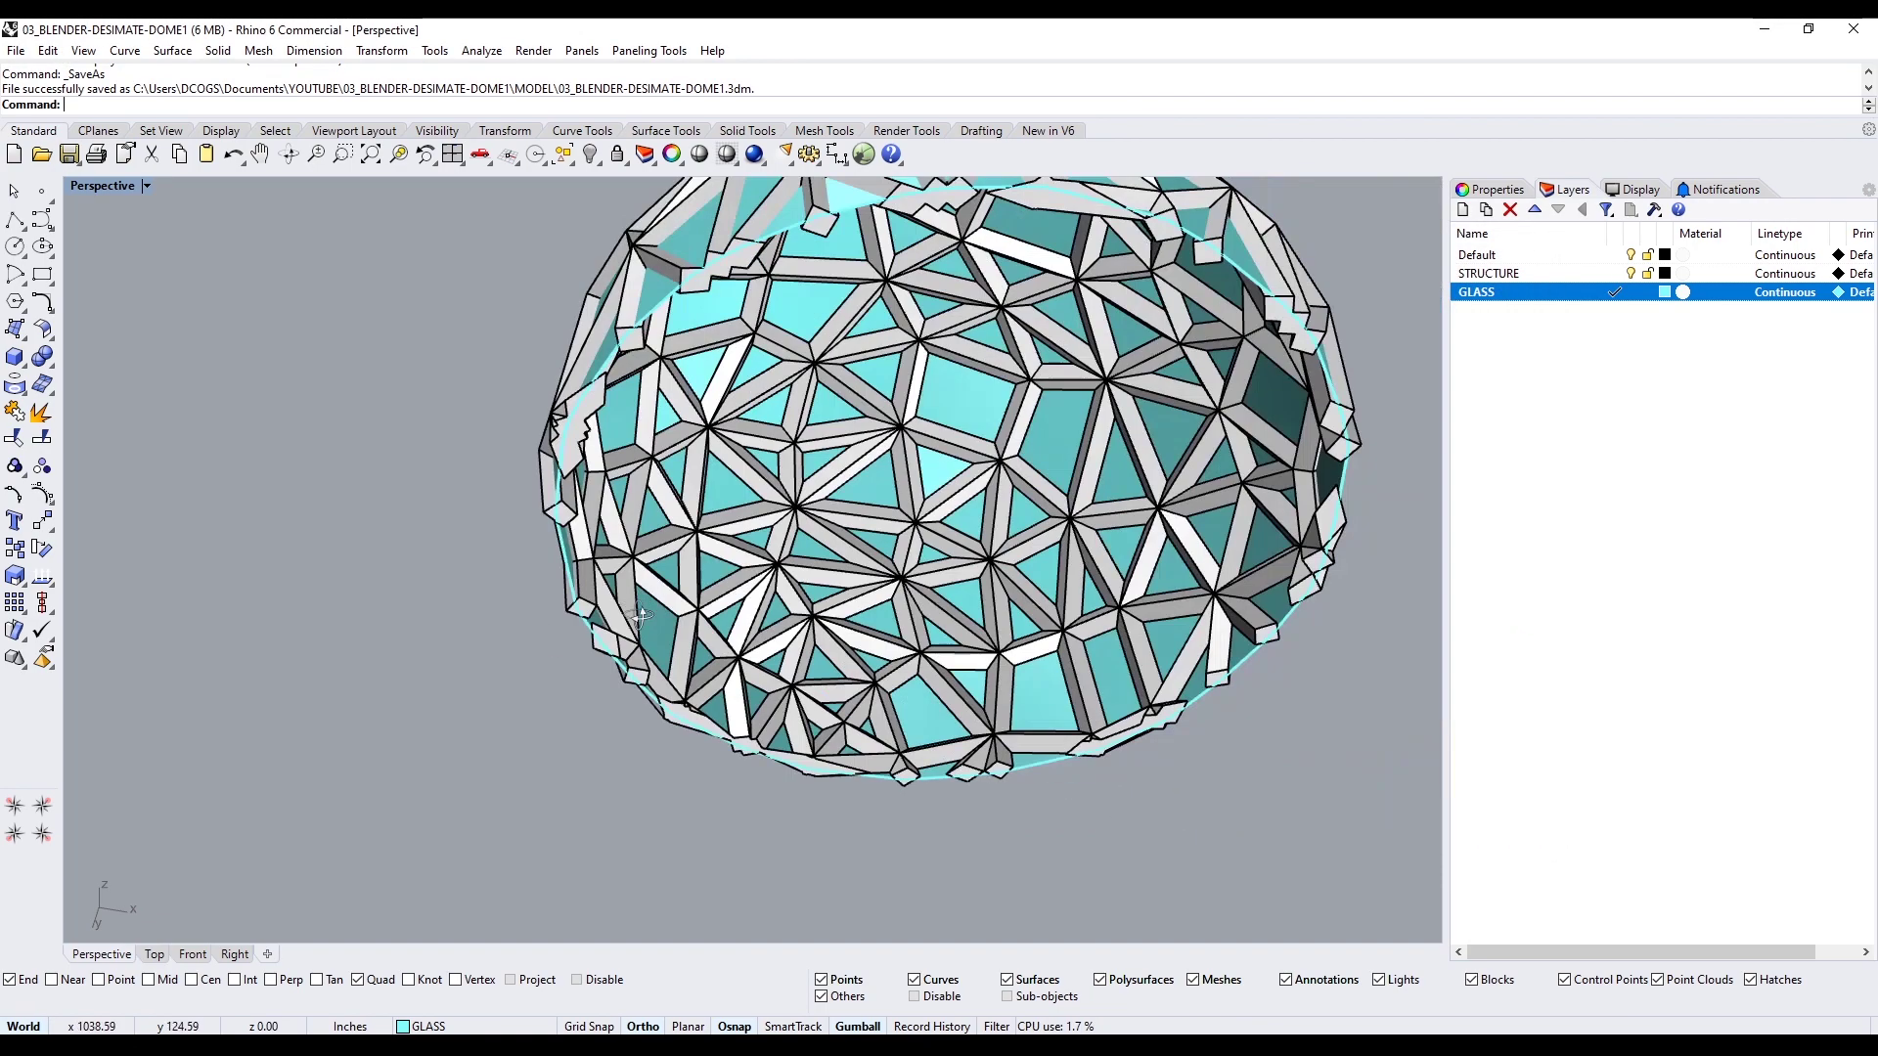
Try to subtract the strut structure from the thickened glass dome with a Boolean difference
right_click_drag(645, 577, 649, 630)
scroll(650, 630, "up", 5)
left_click(530, 628)
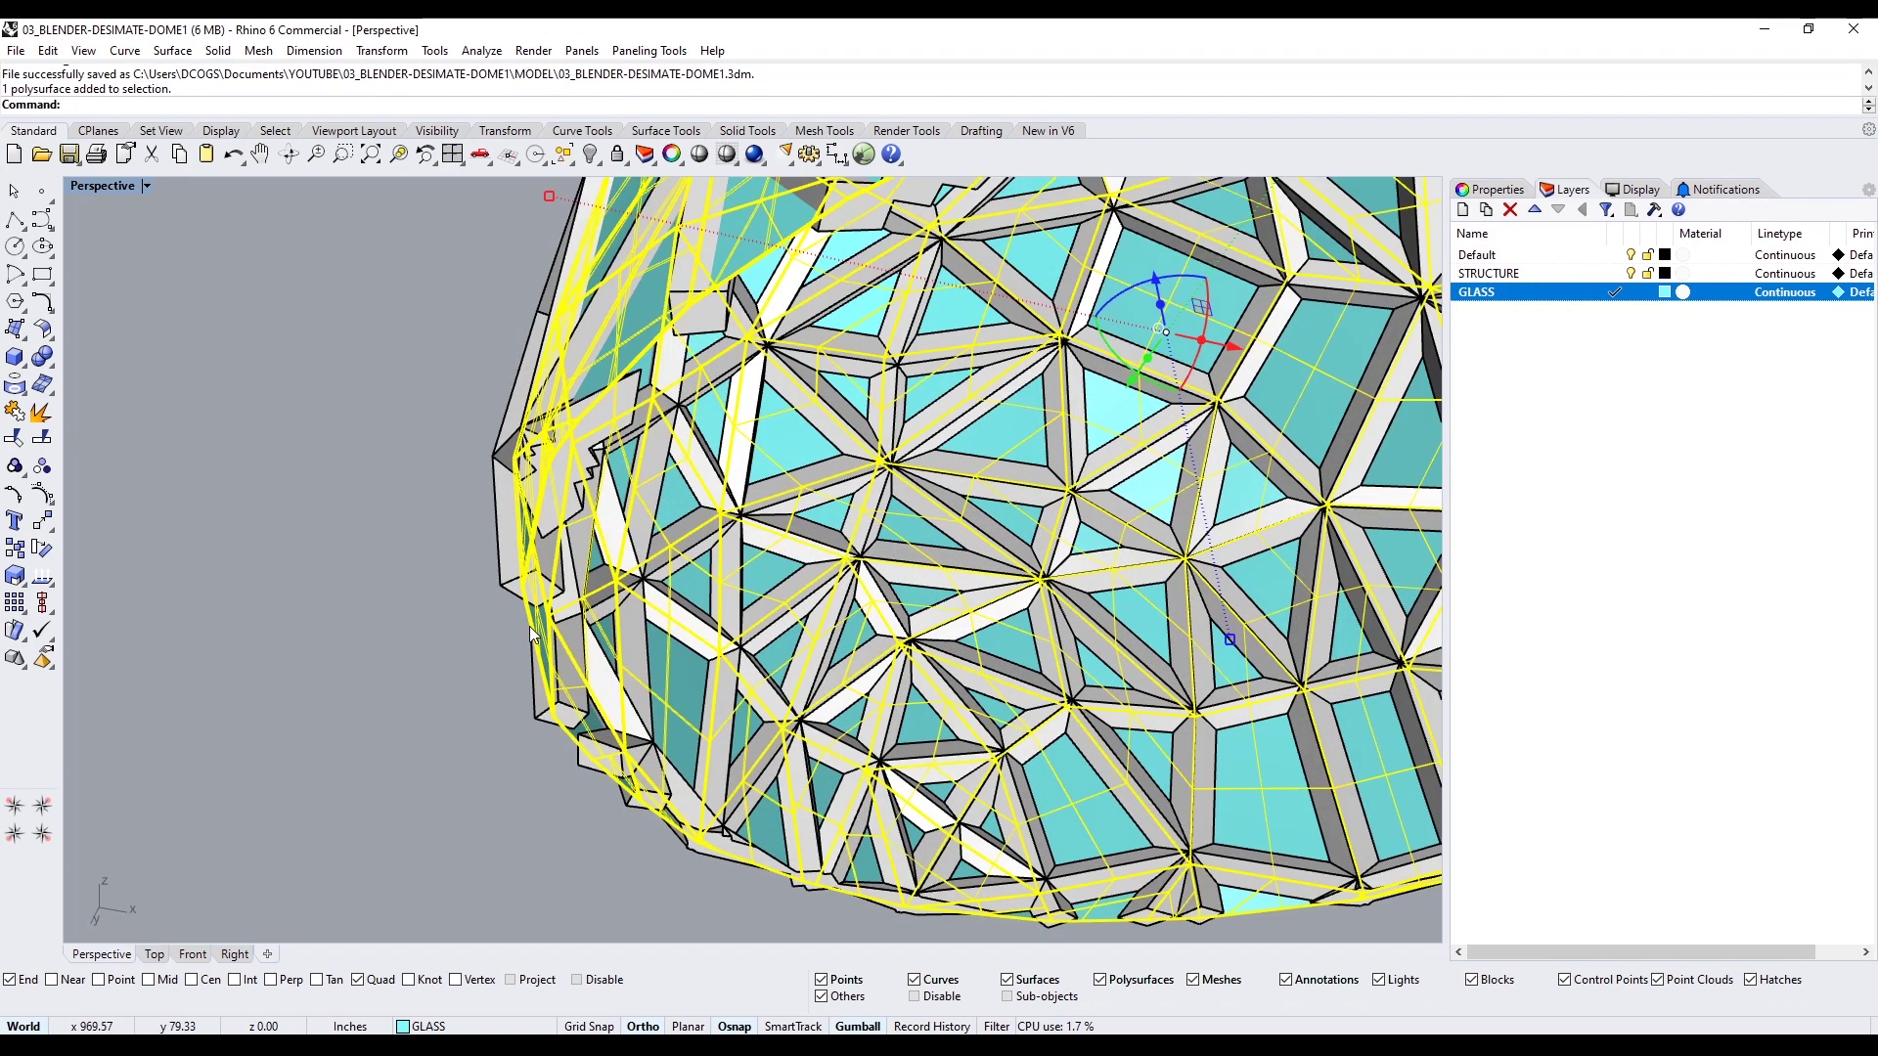
type("BD")
left_click(571, 669)
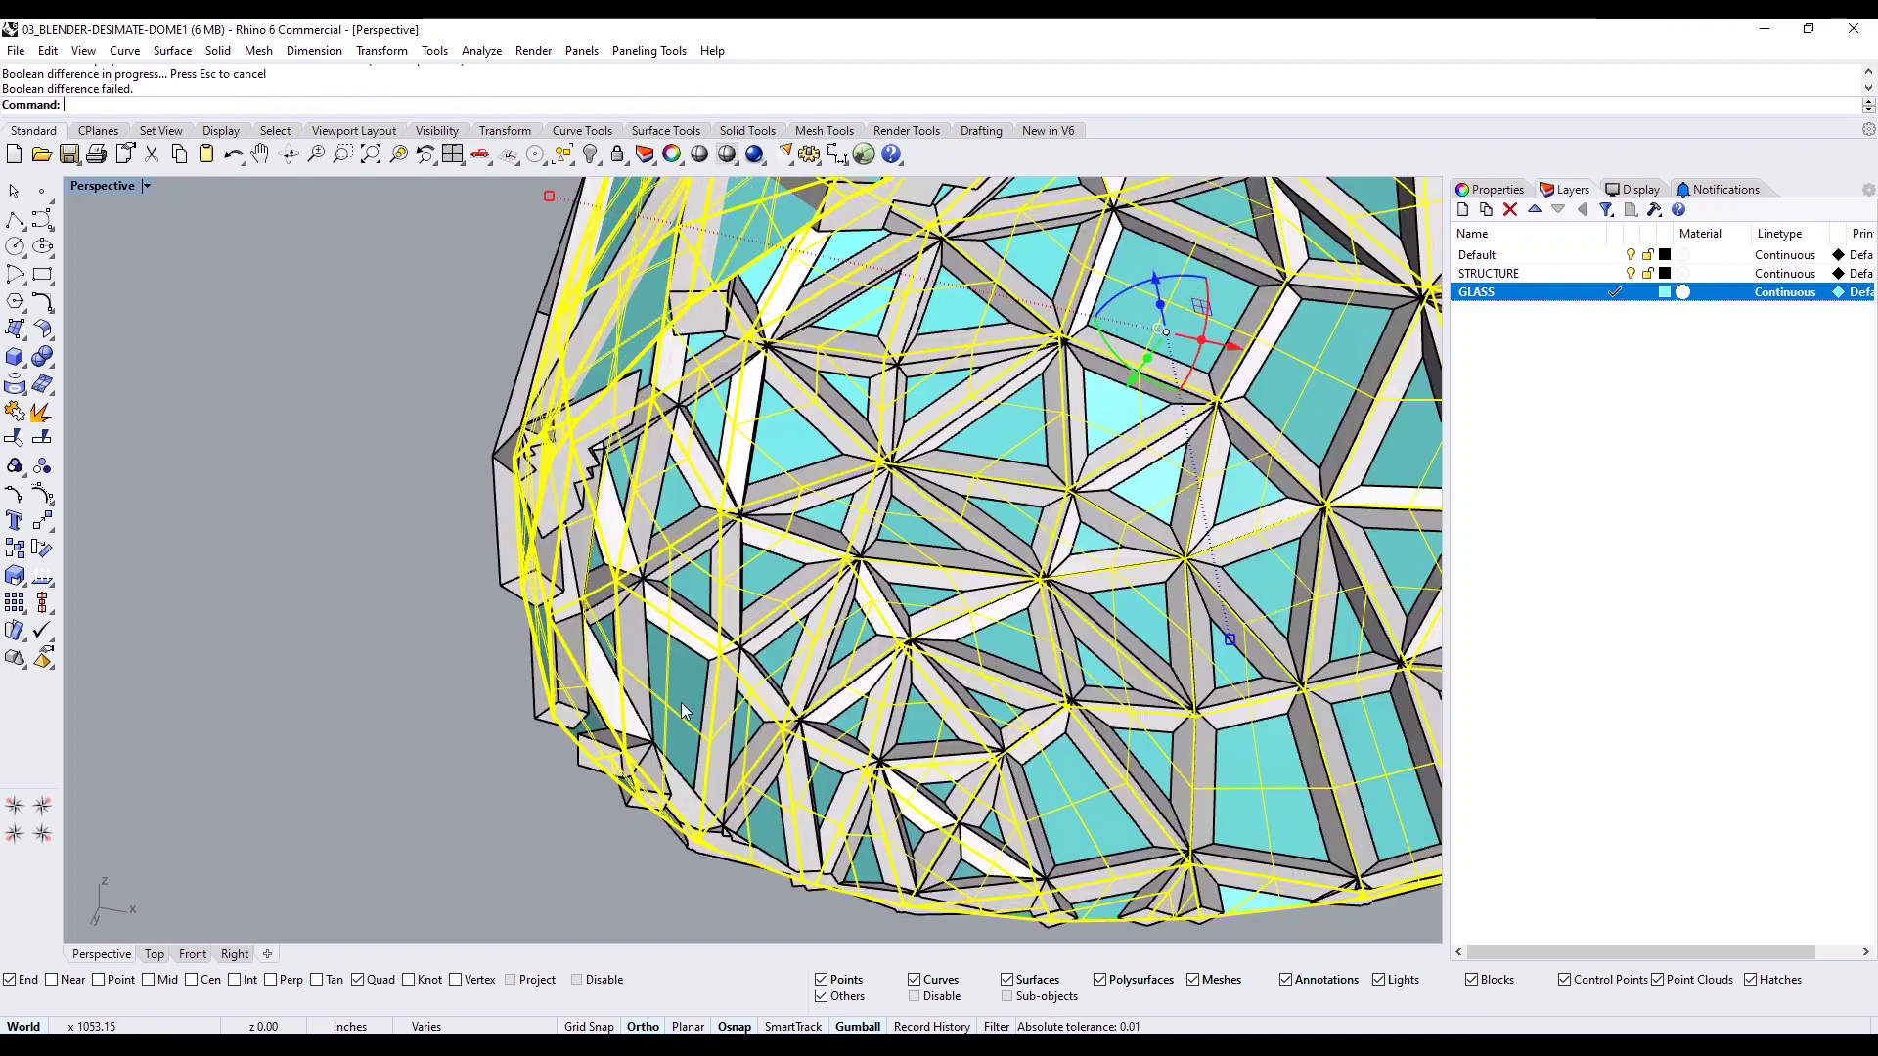
Deselect the dome parts and set the Perspective viewport to the Rendered display mode
scroll(245, 424, "down", 6)
right_click_drag(256, 432, 597, 495)
left_click(338, 492)
scroll(372, 489, "up", 6)
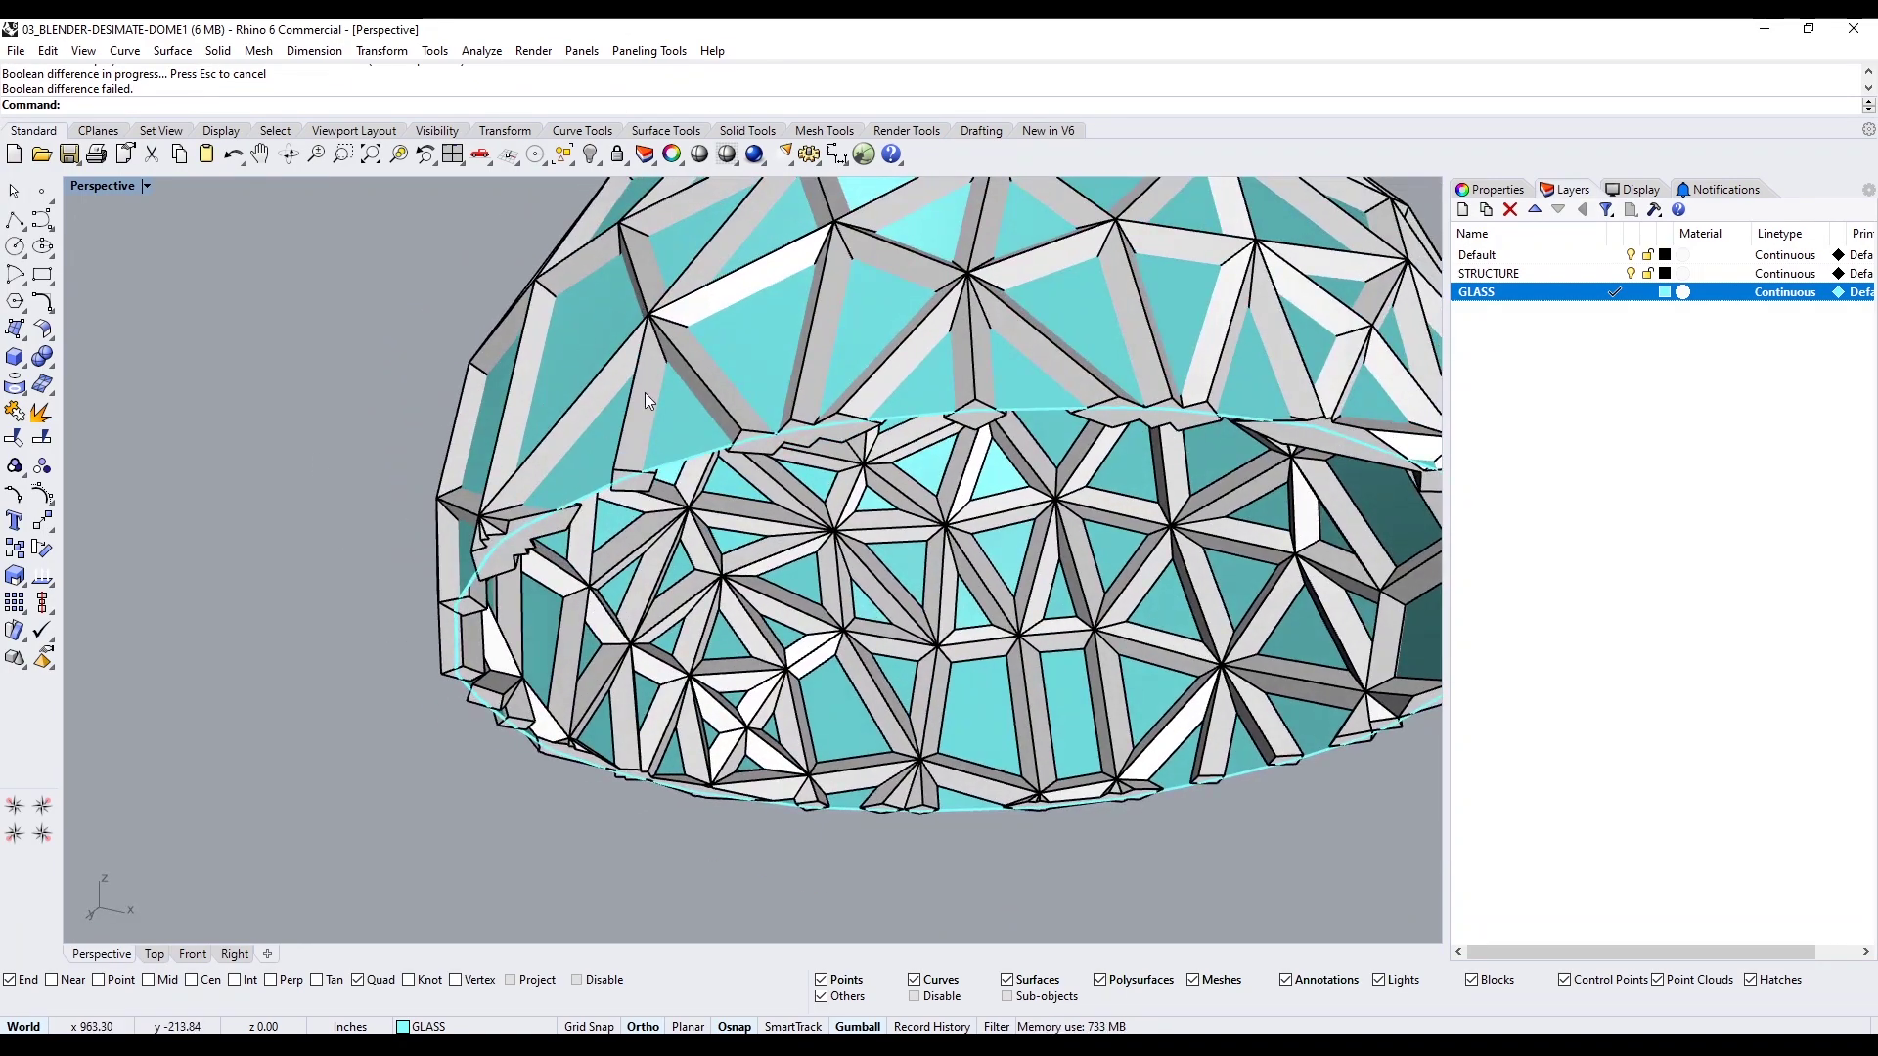
right_click_drag(645, 393, 746, 503)
scroll(837, 501, "down", 3)
right_click_drag(1027, 560, 820, 448, "shift")
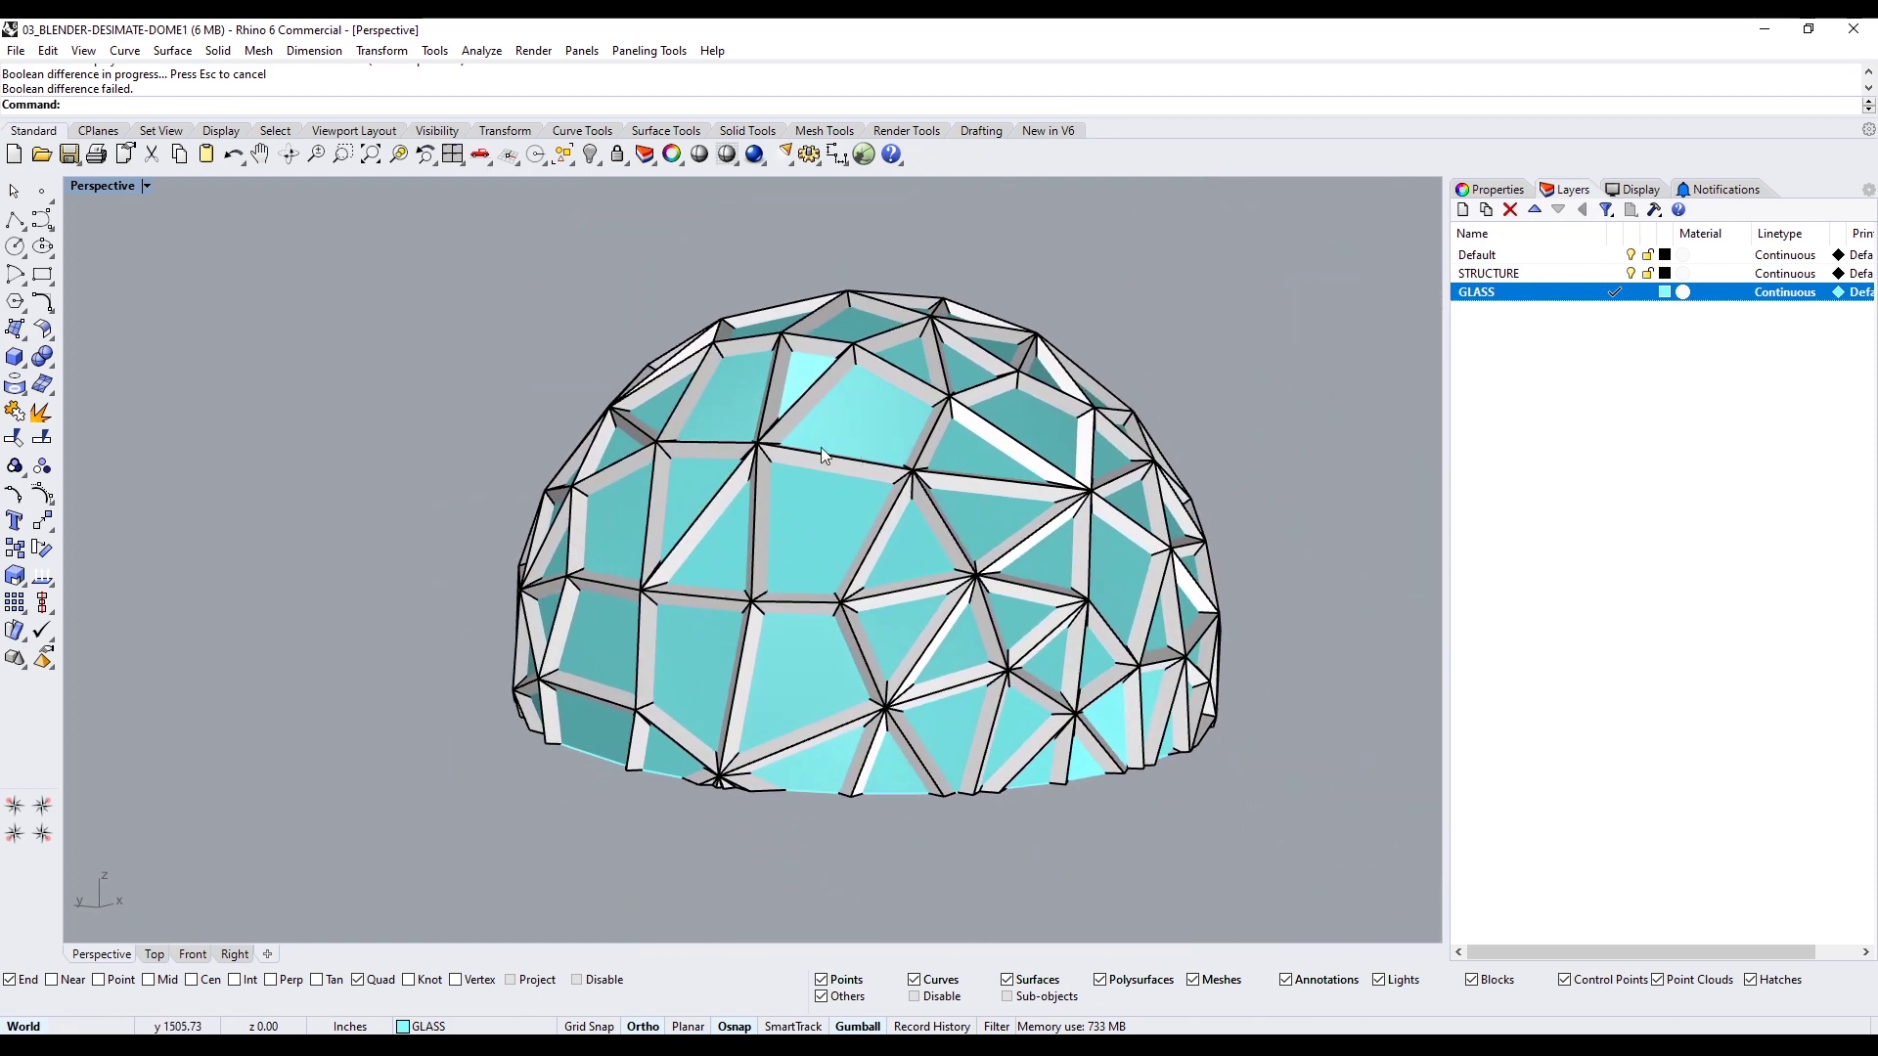
left_click(108, 195)
left_click(147, 282)
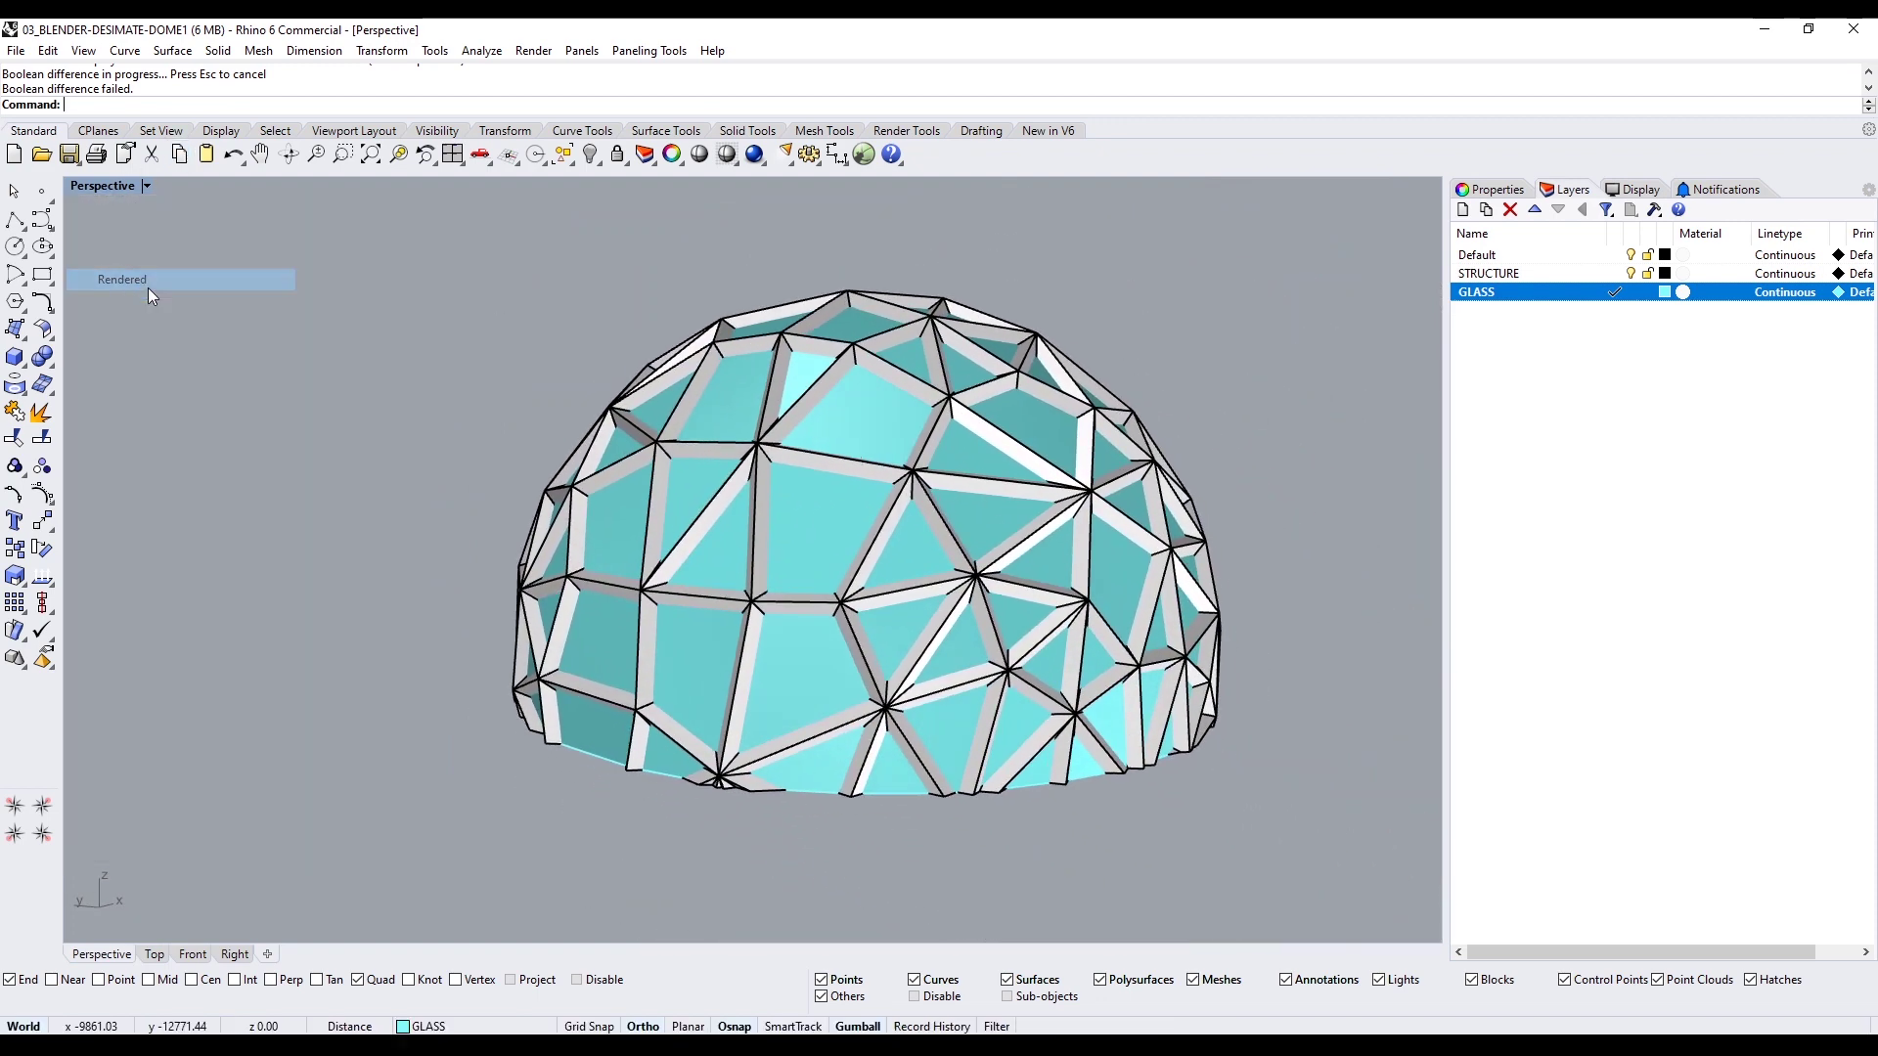
mouse_move(809, 483)
right_mouse_down()
mouse_move(760, 473)
mouse_move(787, 466)
right_mouse_up()
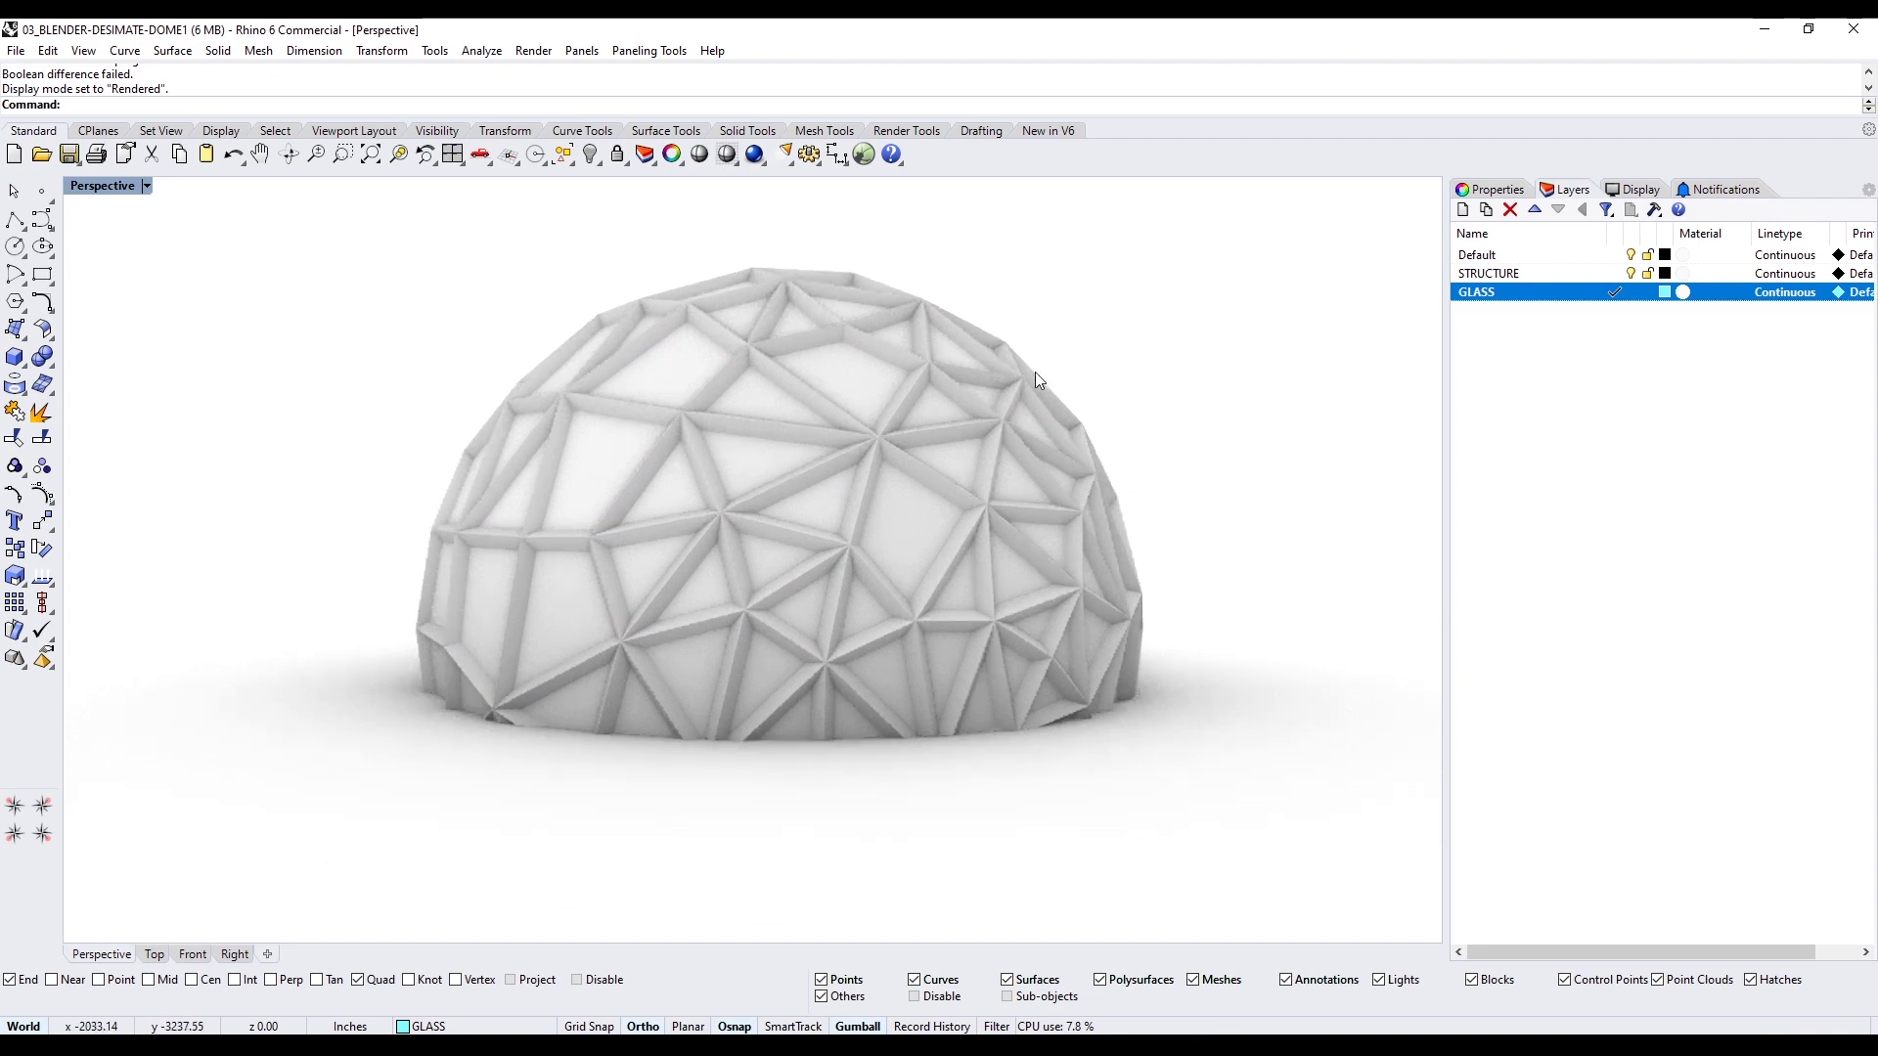
Assign the Polished Steel material from the material library's Metal > Polished folder to the STRUCTURE layer
left_click(1687, 294)
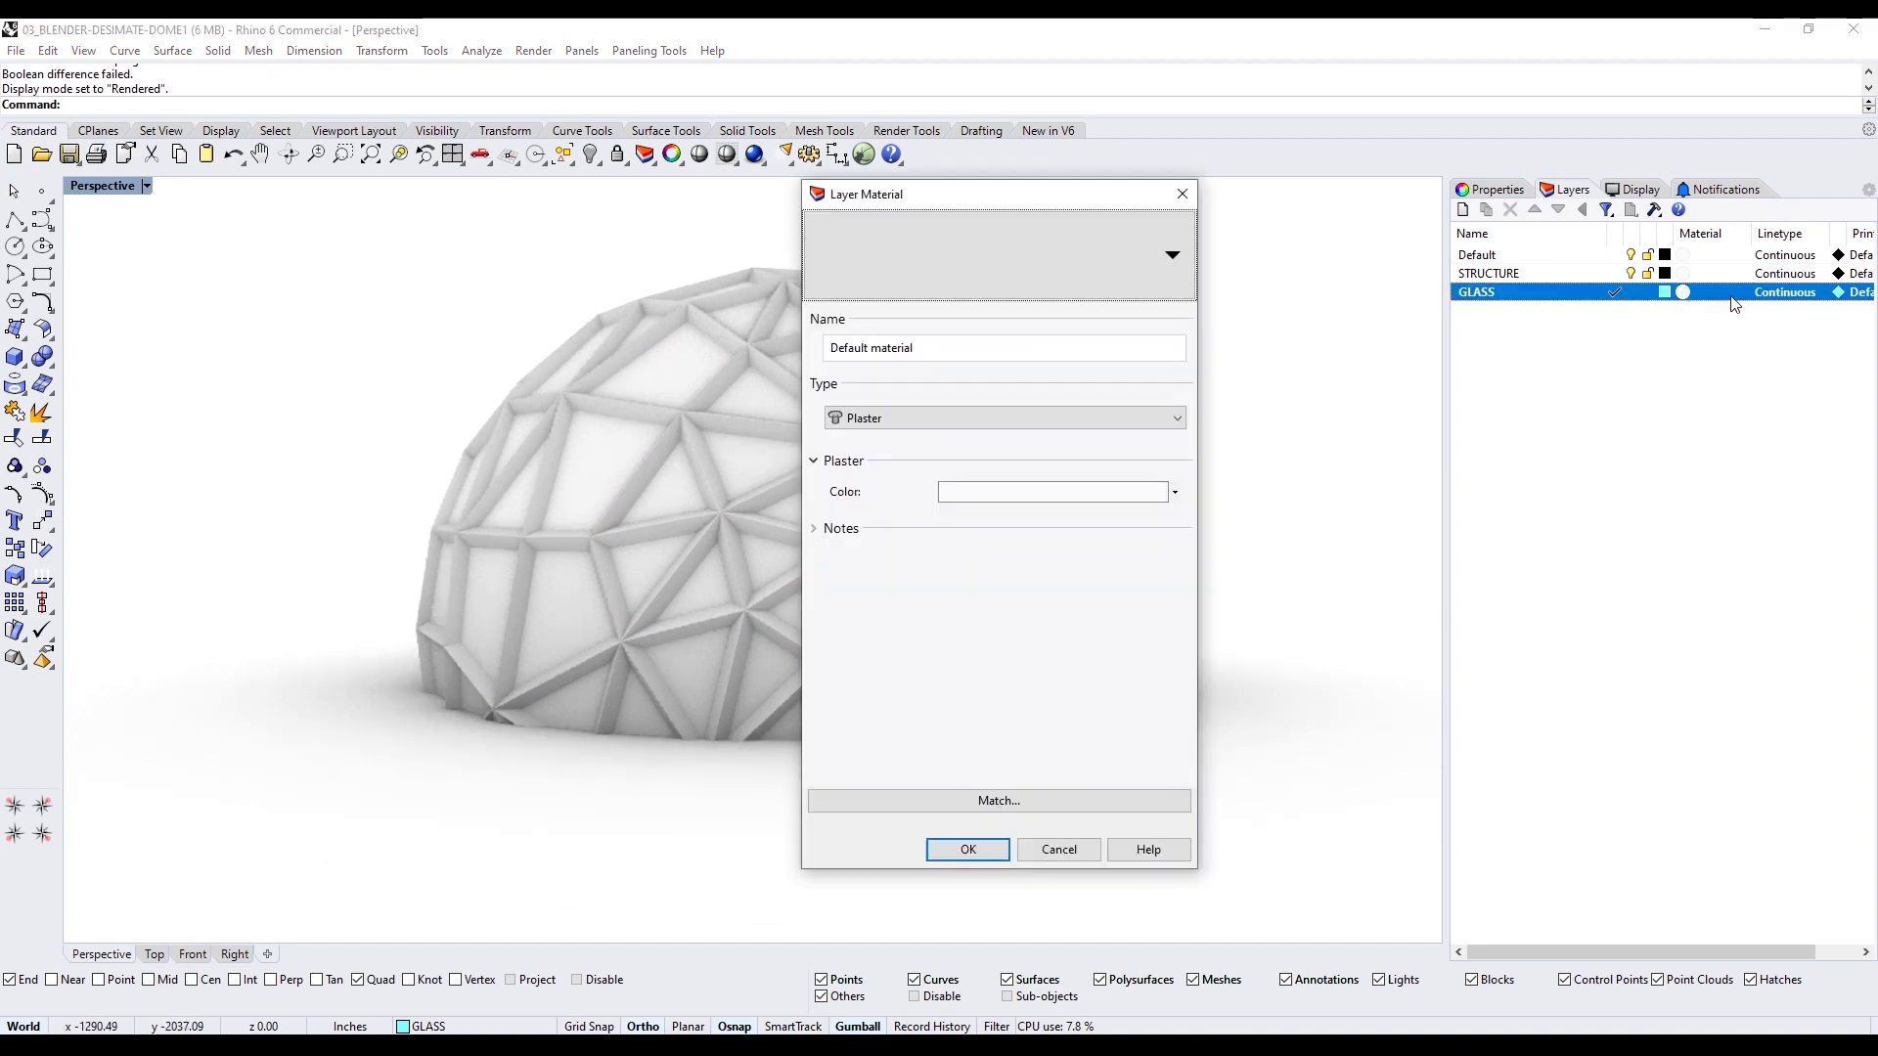
key("Escape")
left_click(1690, 276)
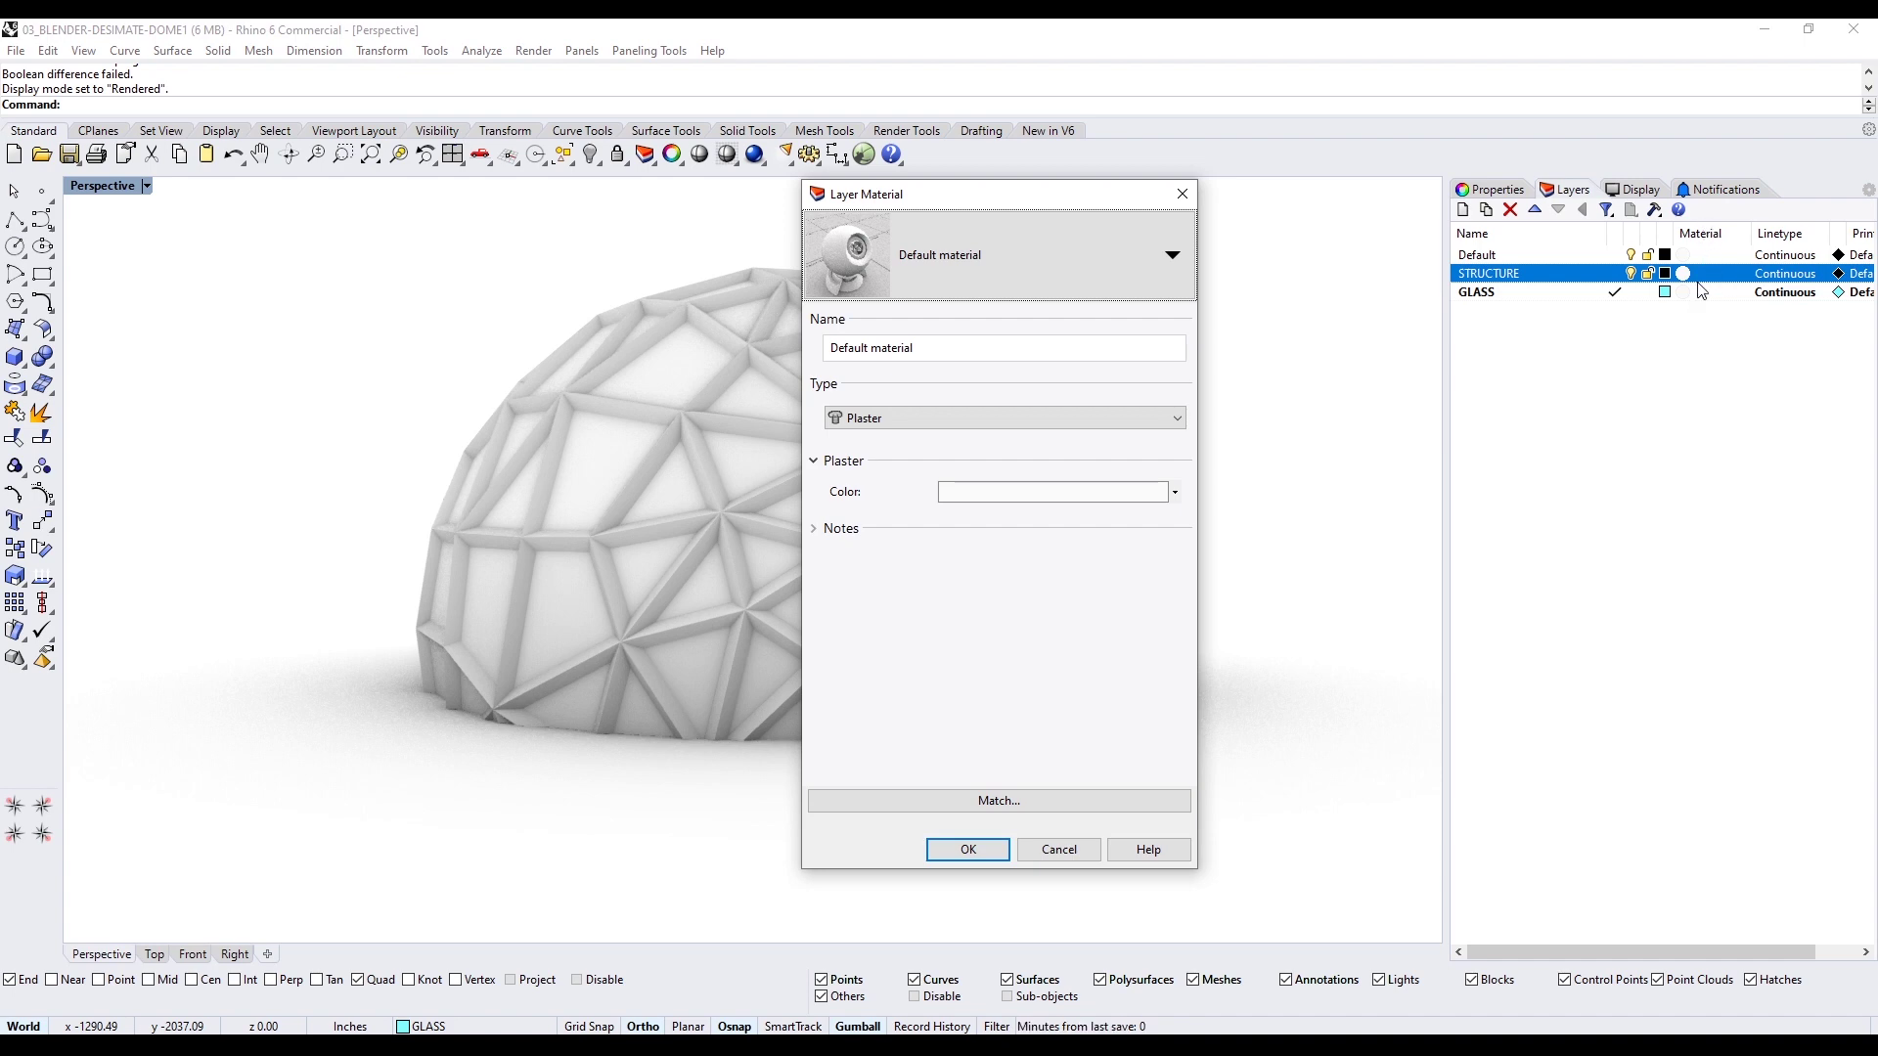
left_click(944, 265)
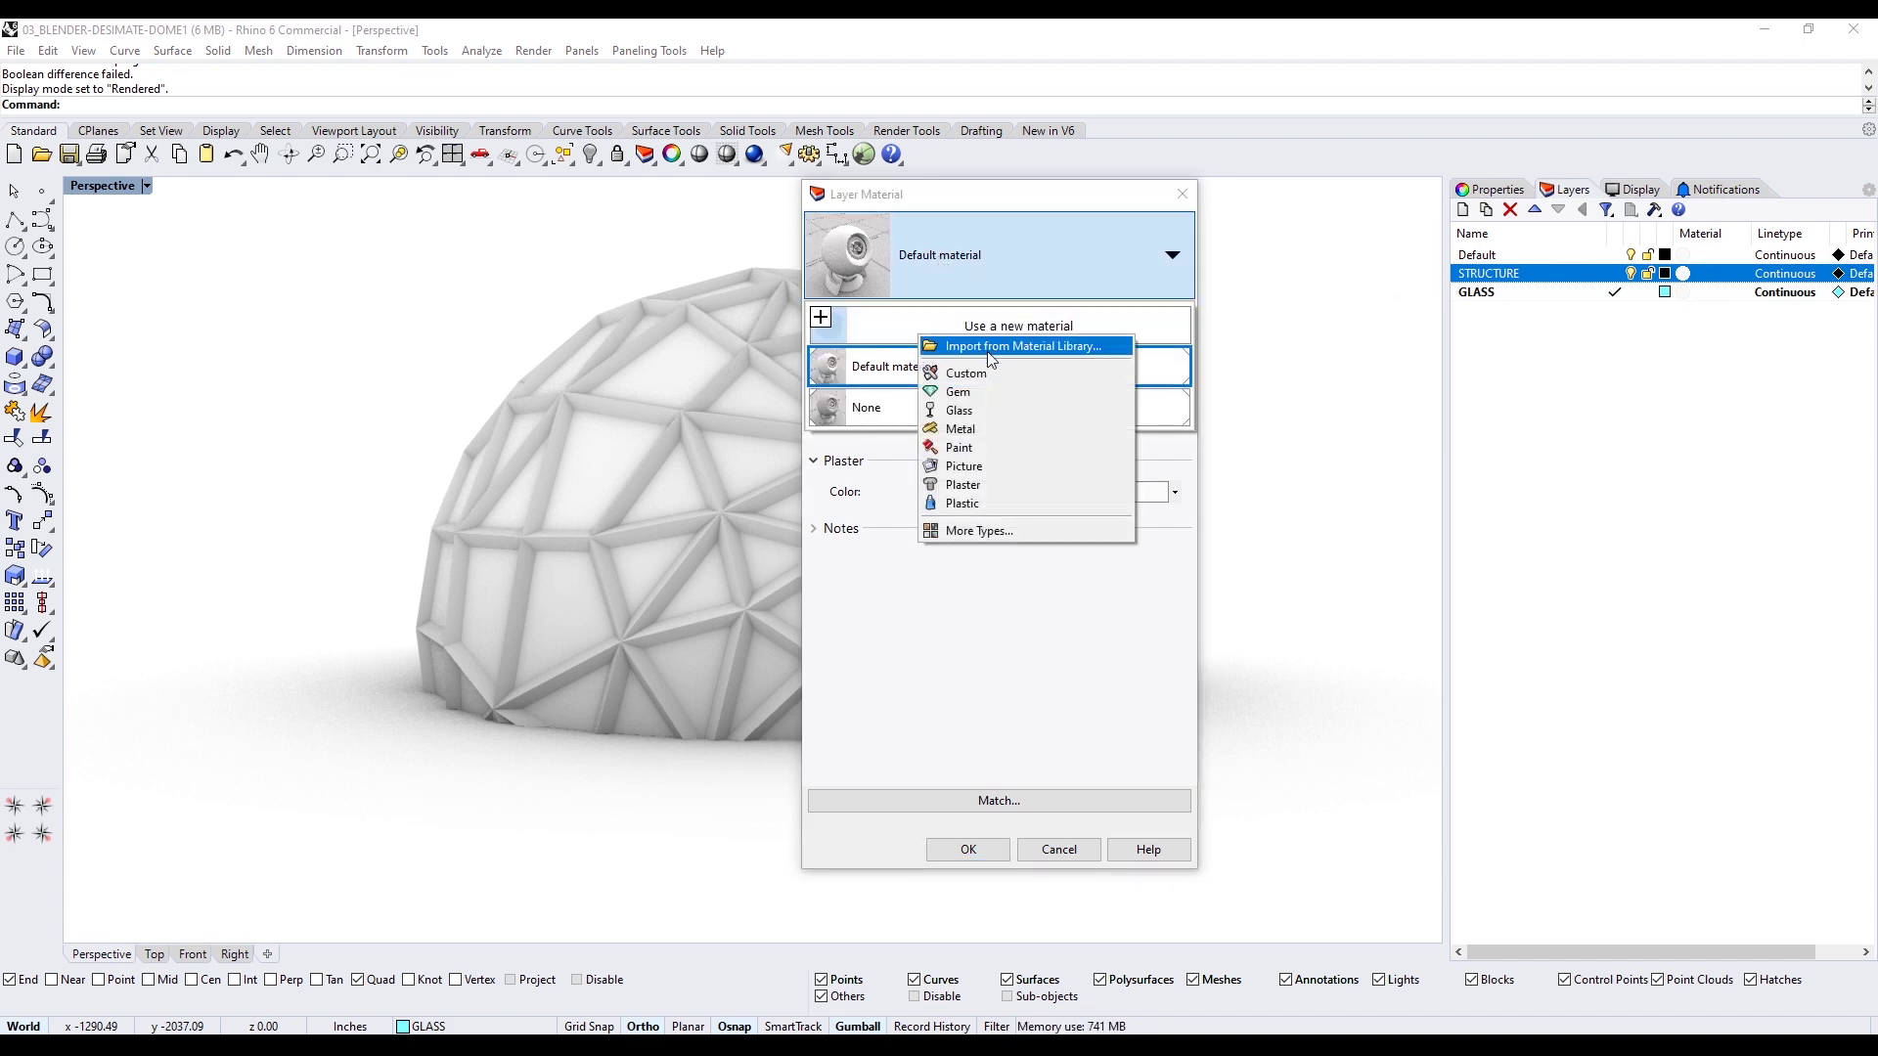
left_click(989, 352)
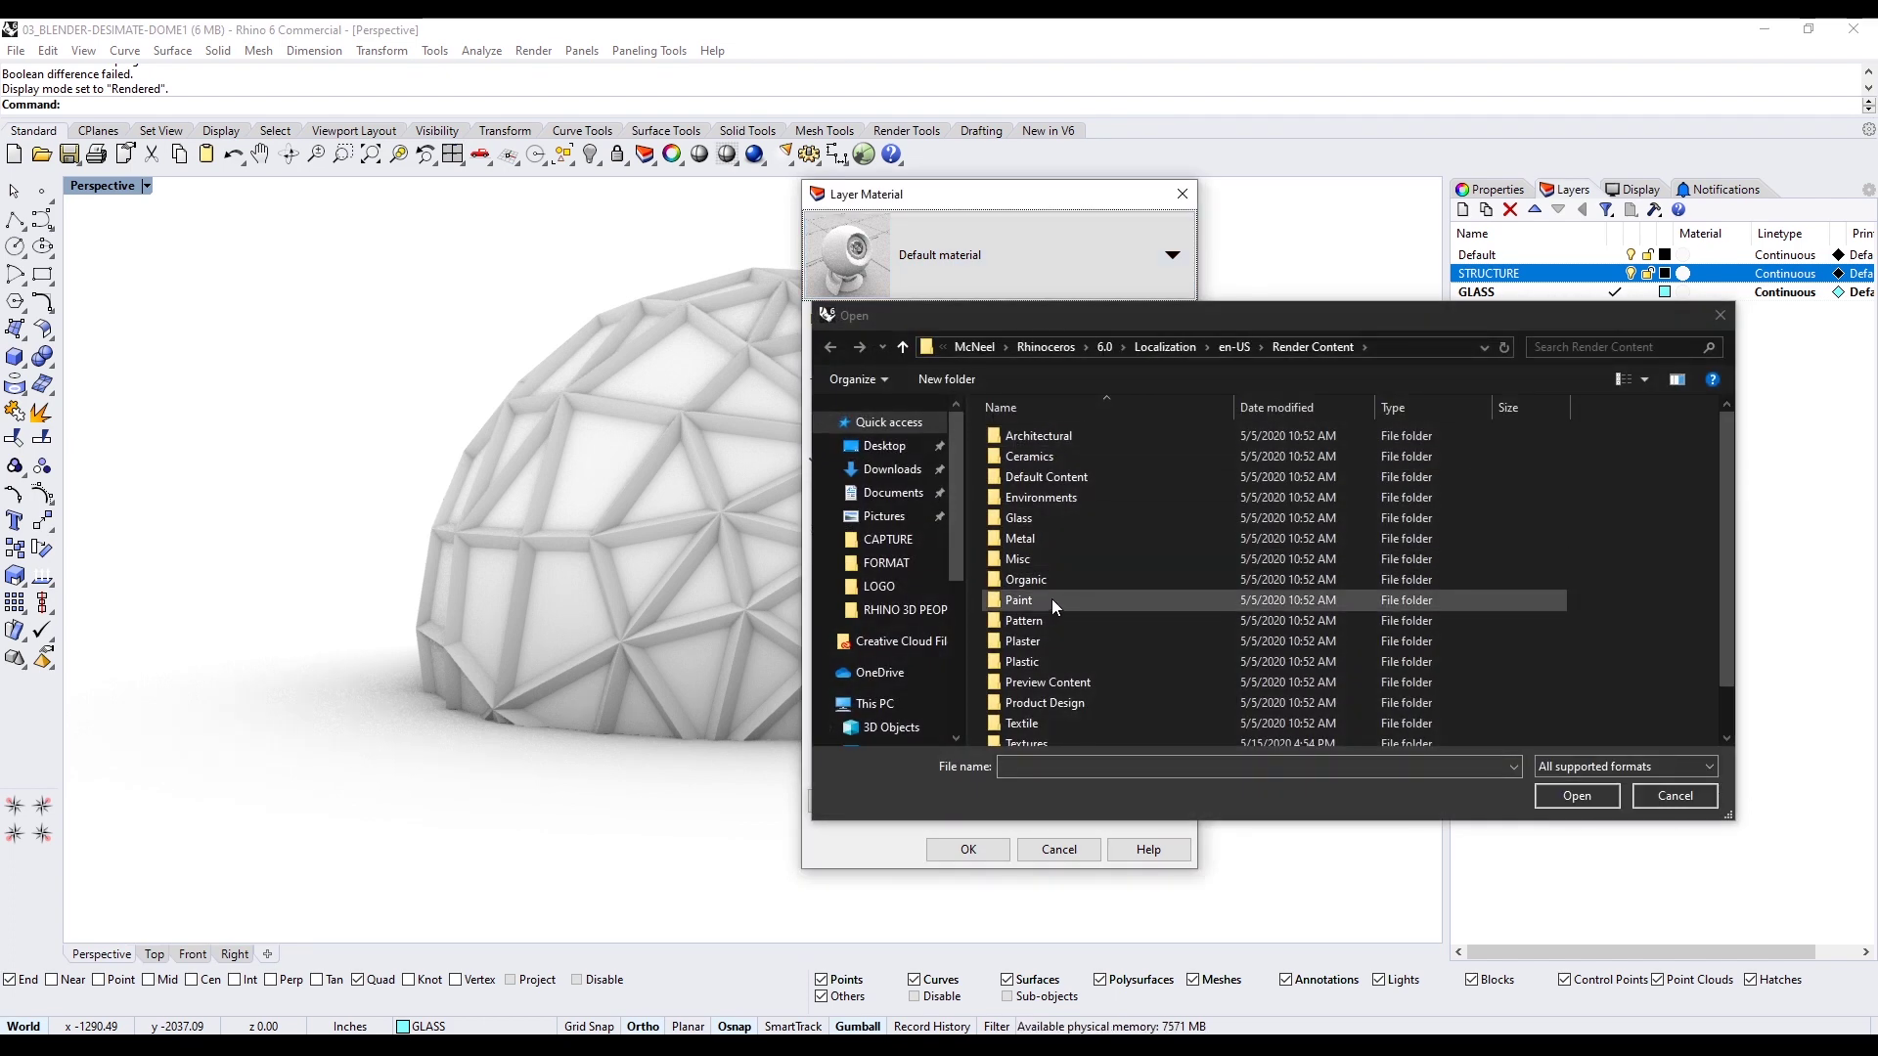
double_click(1023, 538)
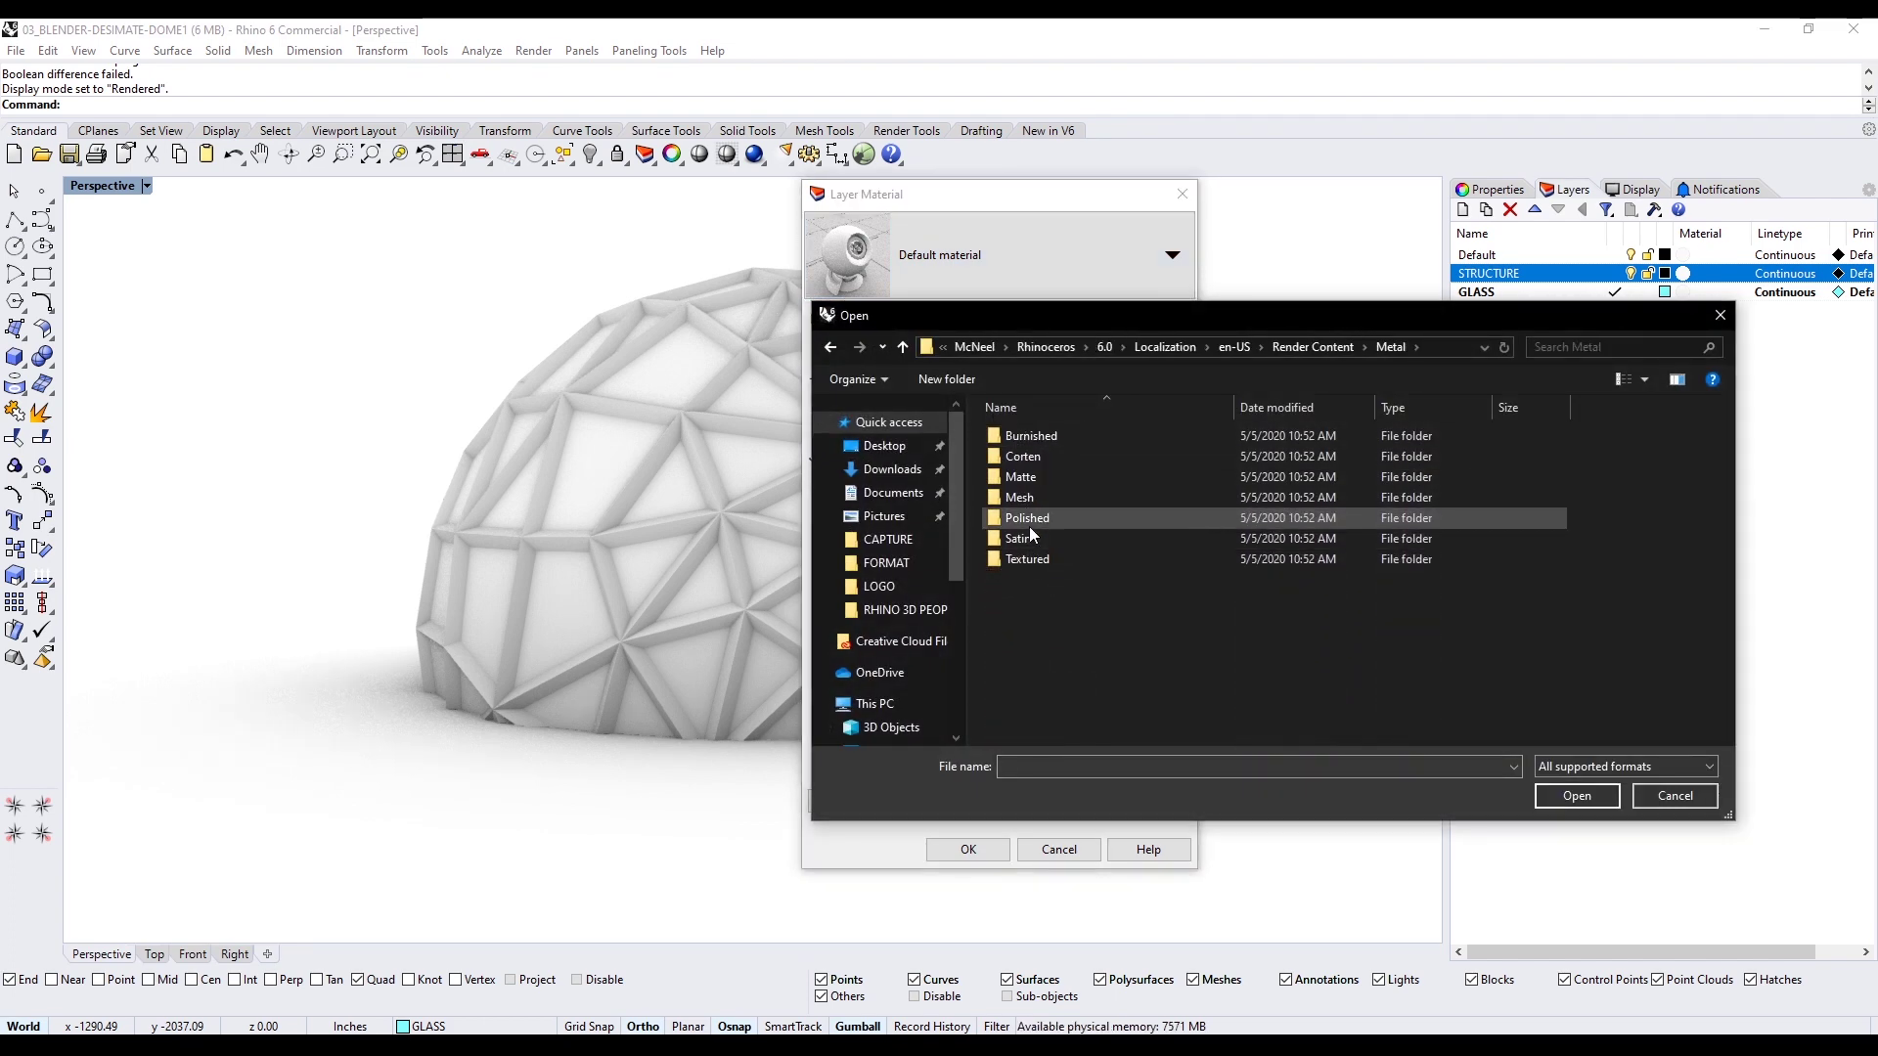
double_click(1027, 520)
scroll(1056, 568, "down", 2)
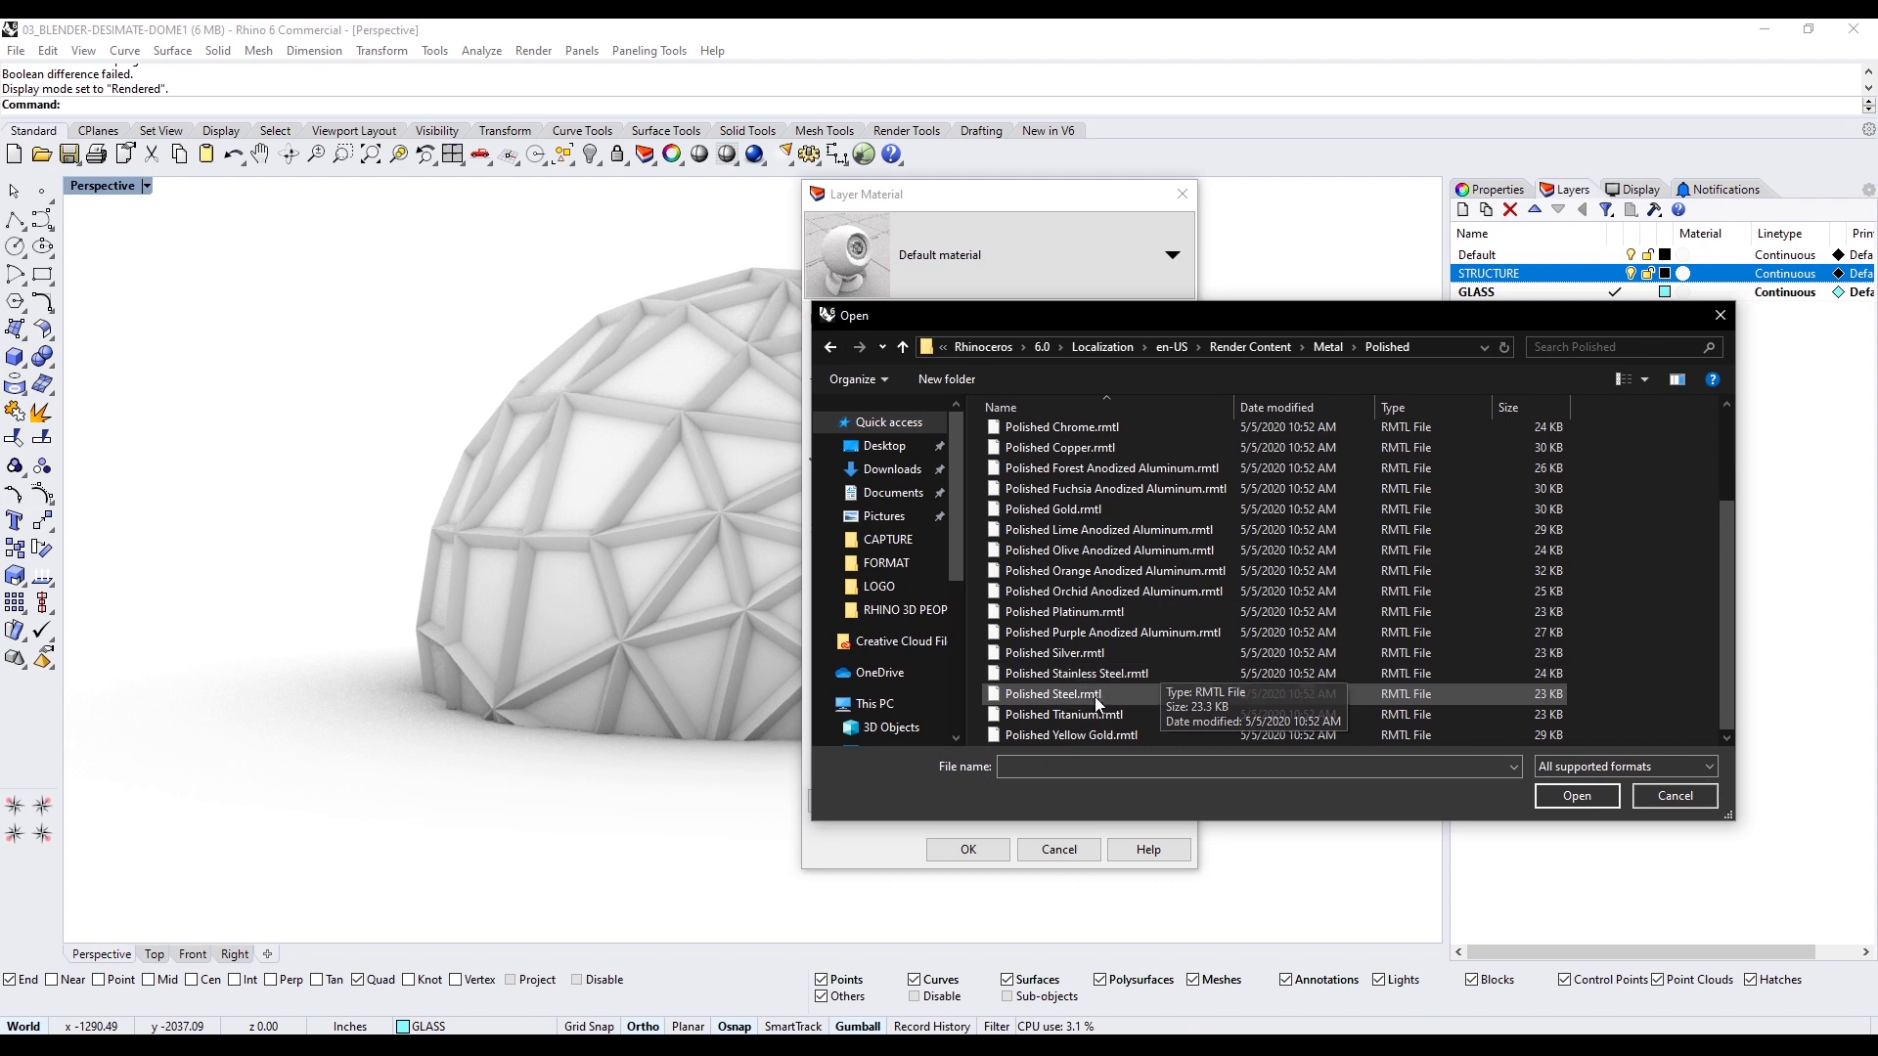
double_click(1041, 695)
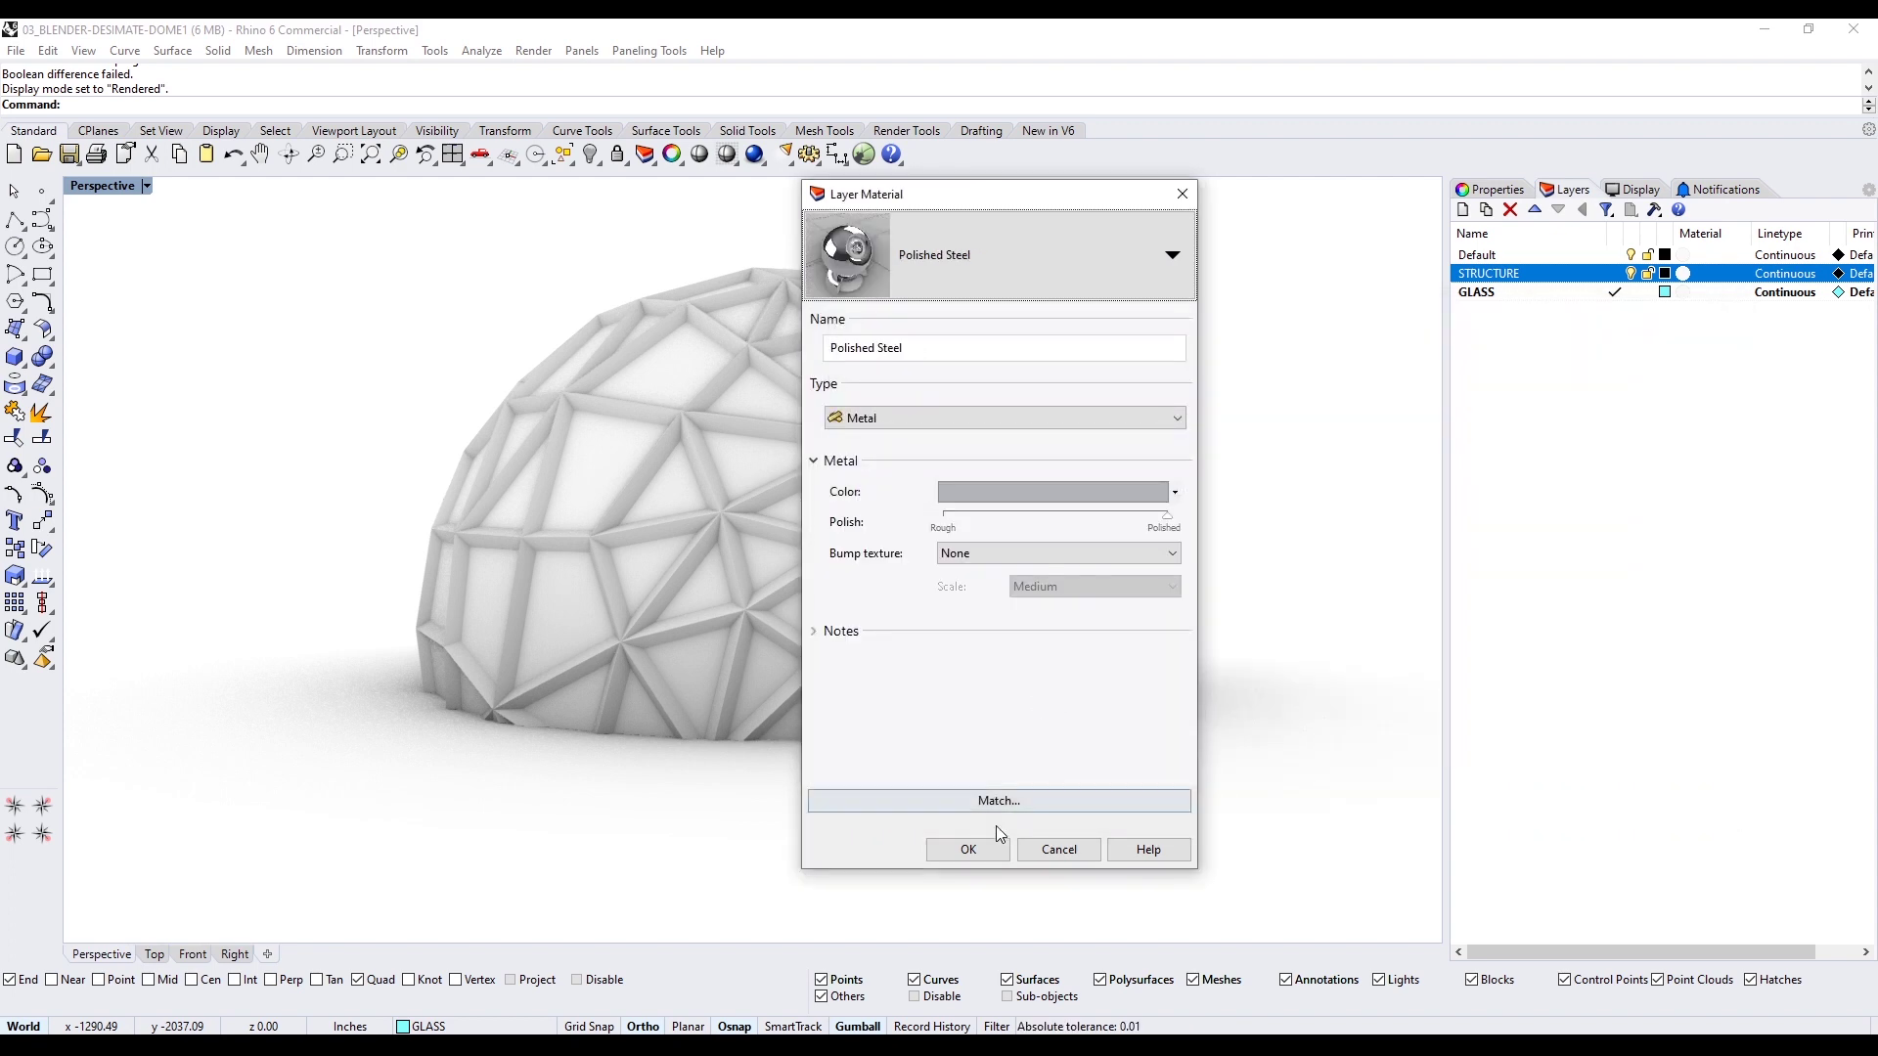
left_click(969, 847)
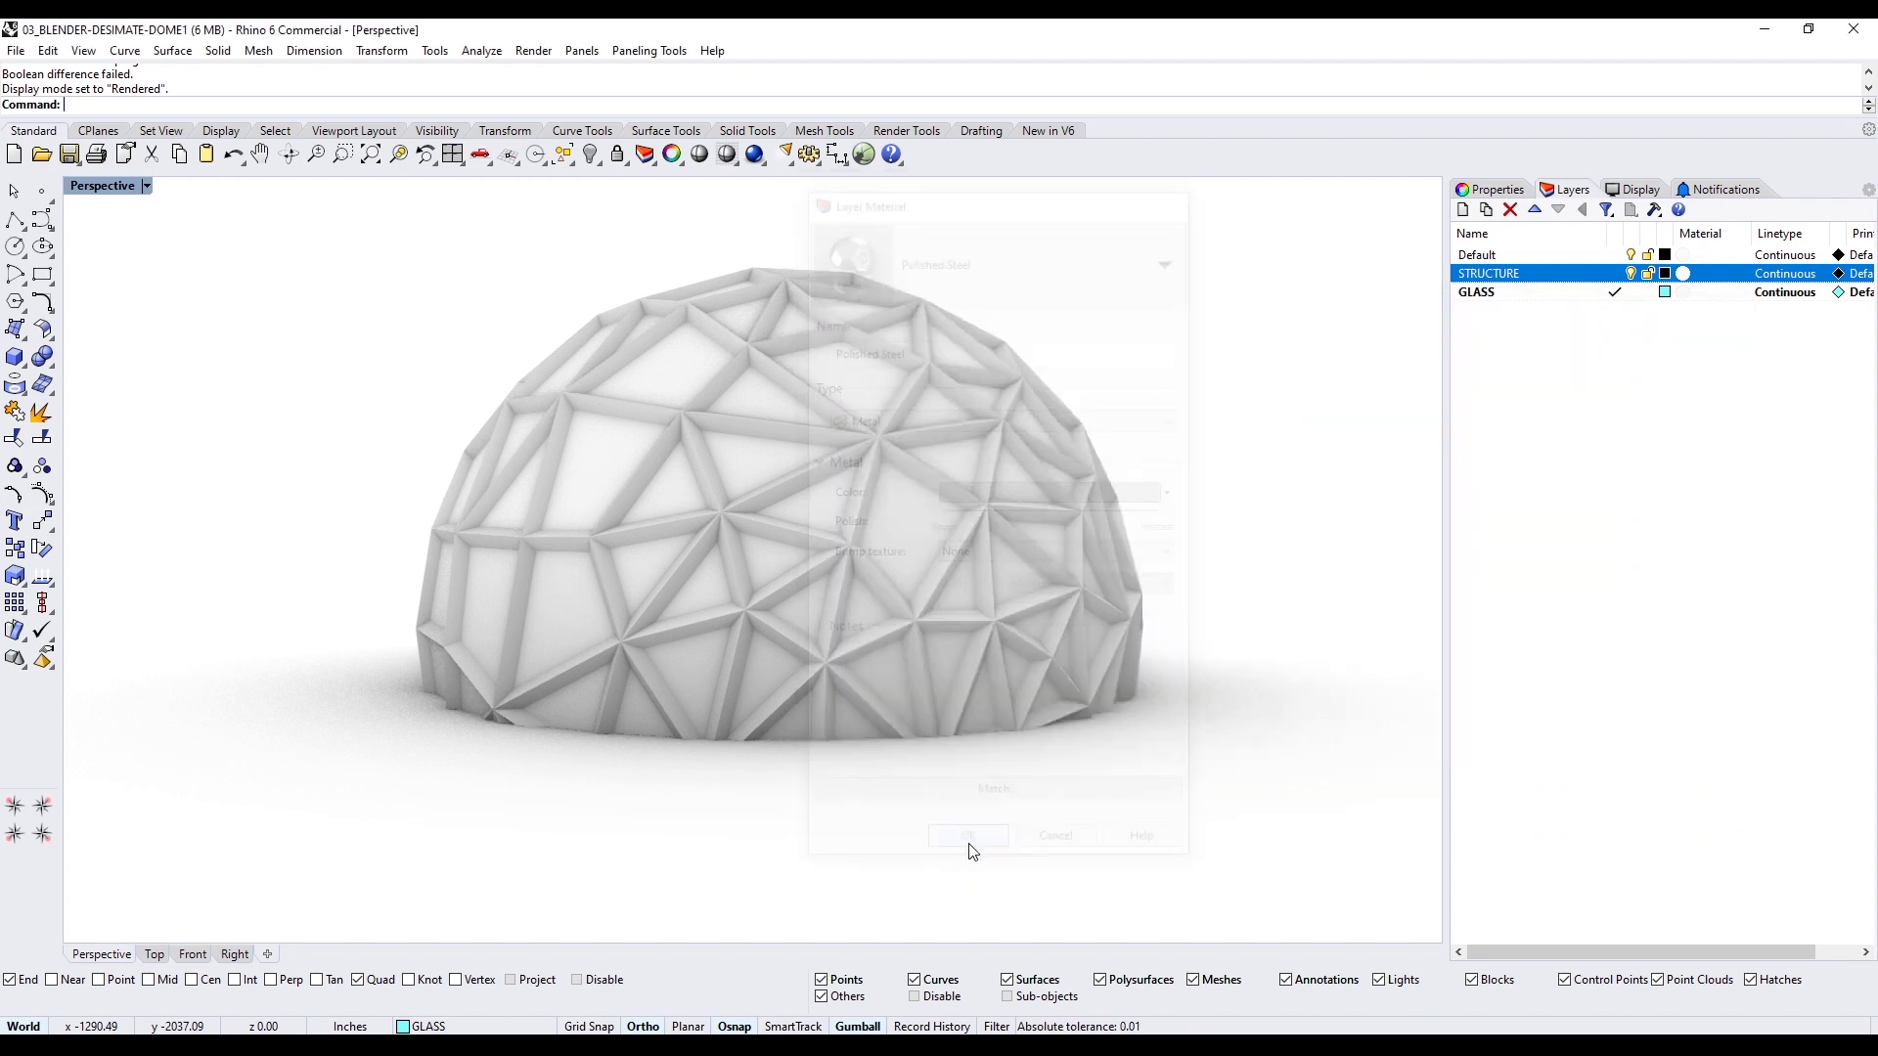
Assign the Light Blue Glass material from the material library's Glass folder to the GLASS layer
left_click(1697, 296)
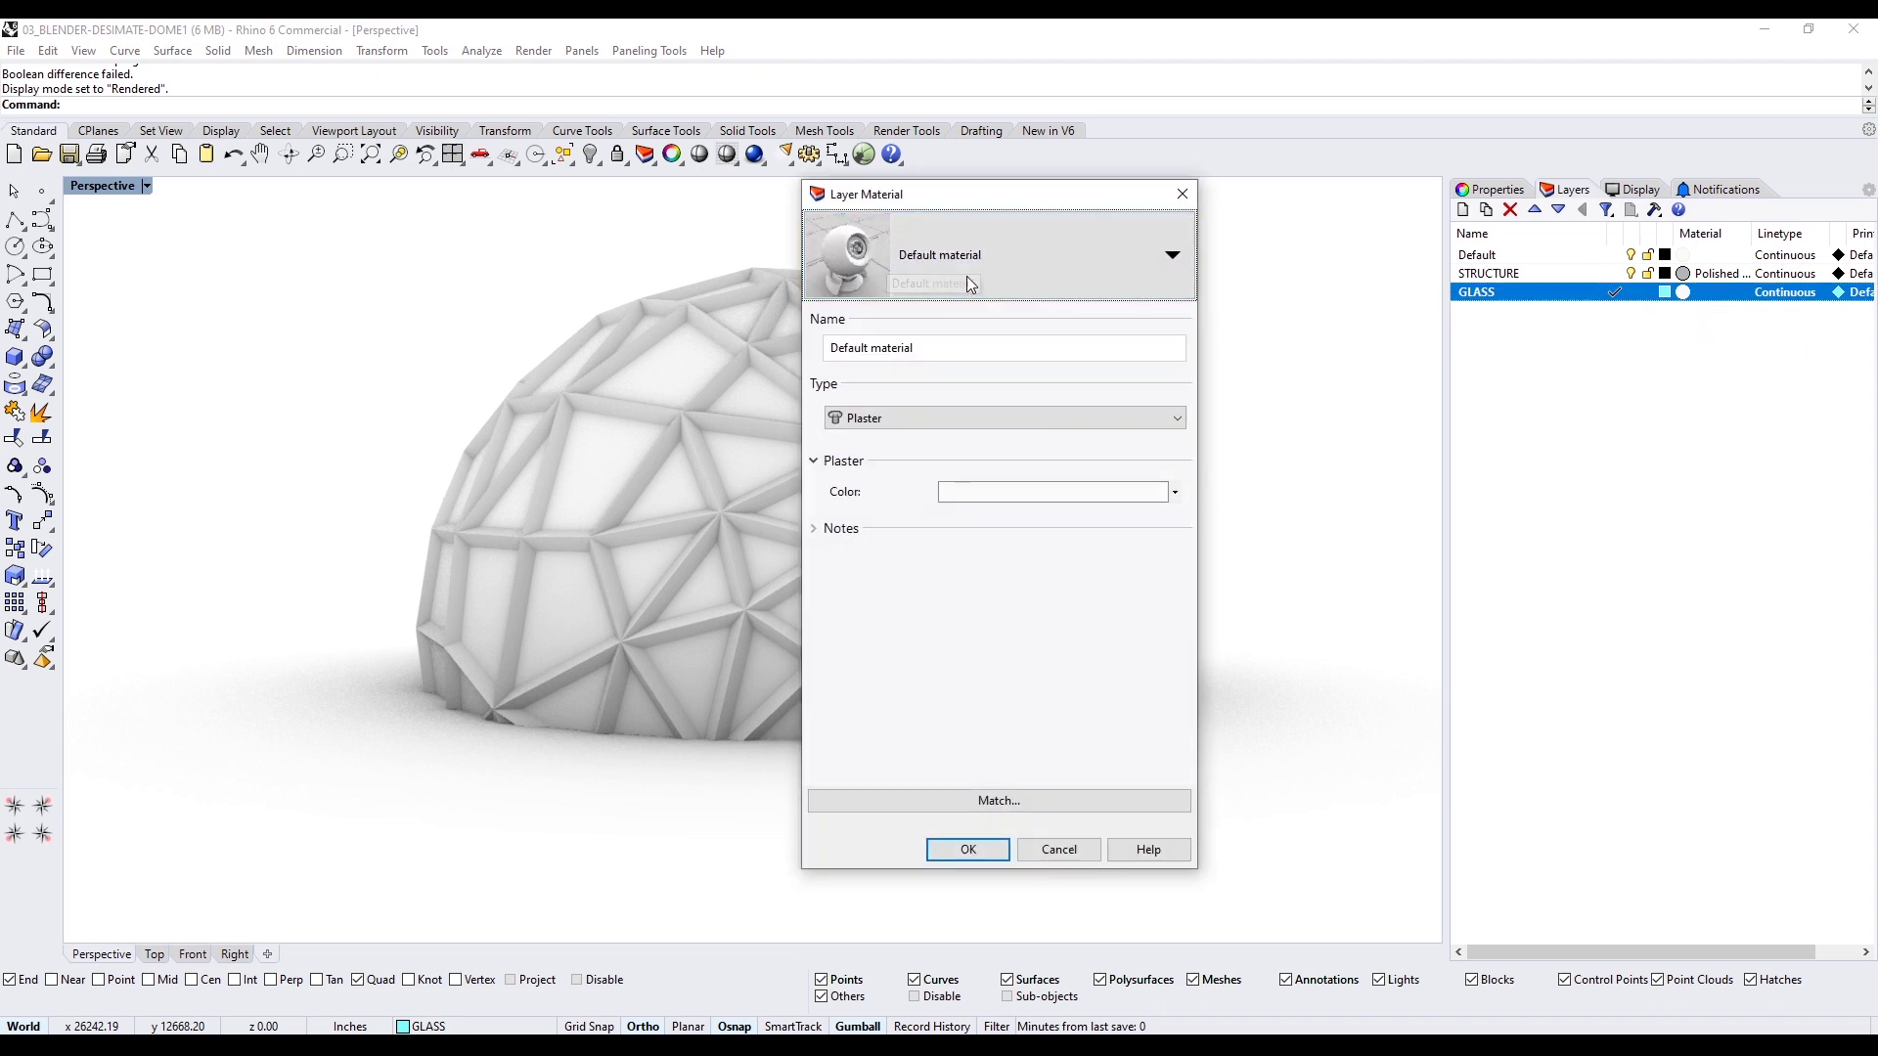
left_click(973, 260)
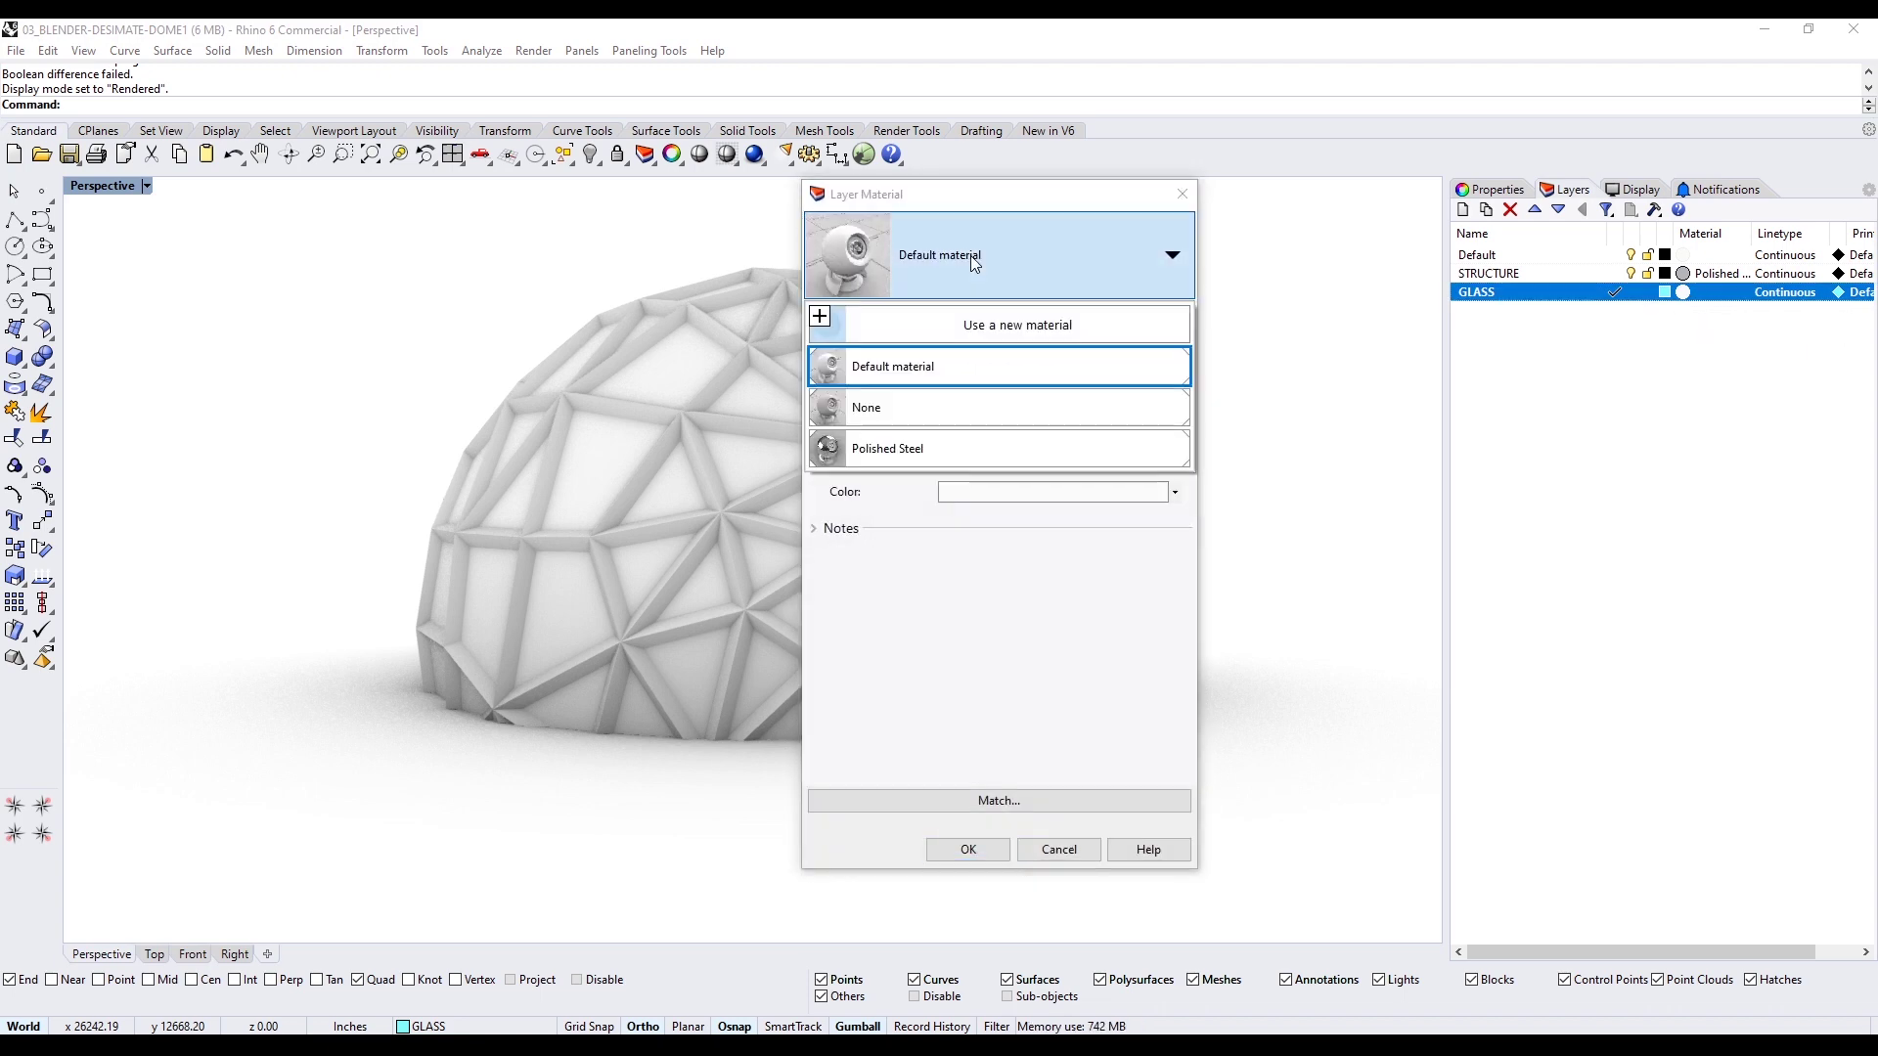
left_click(945, 332)
left_click(992, 337)
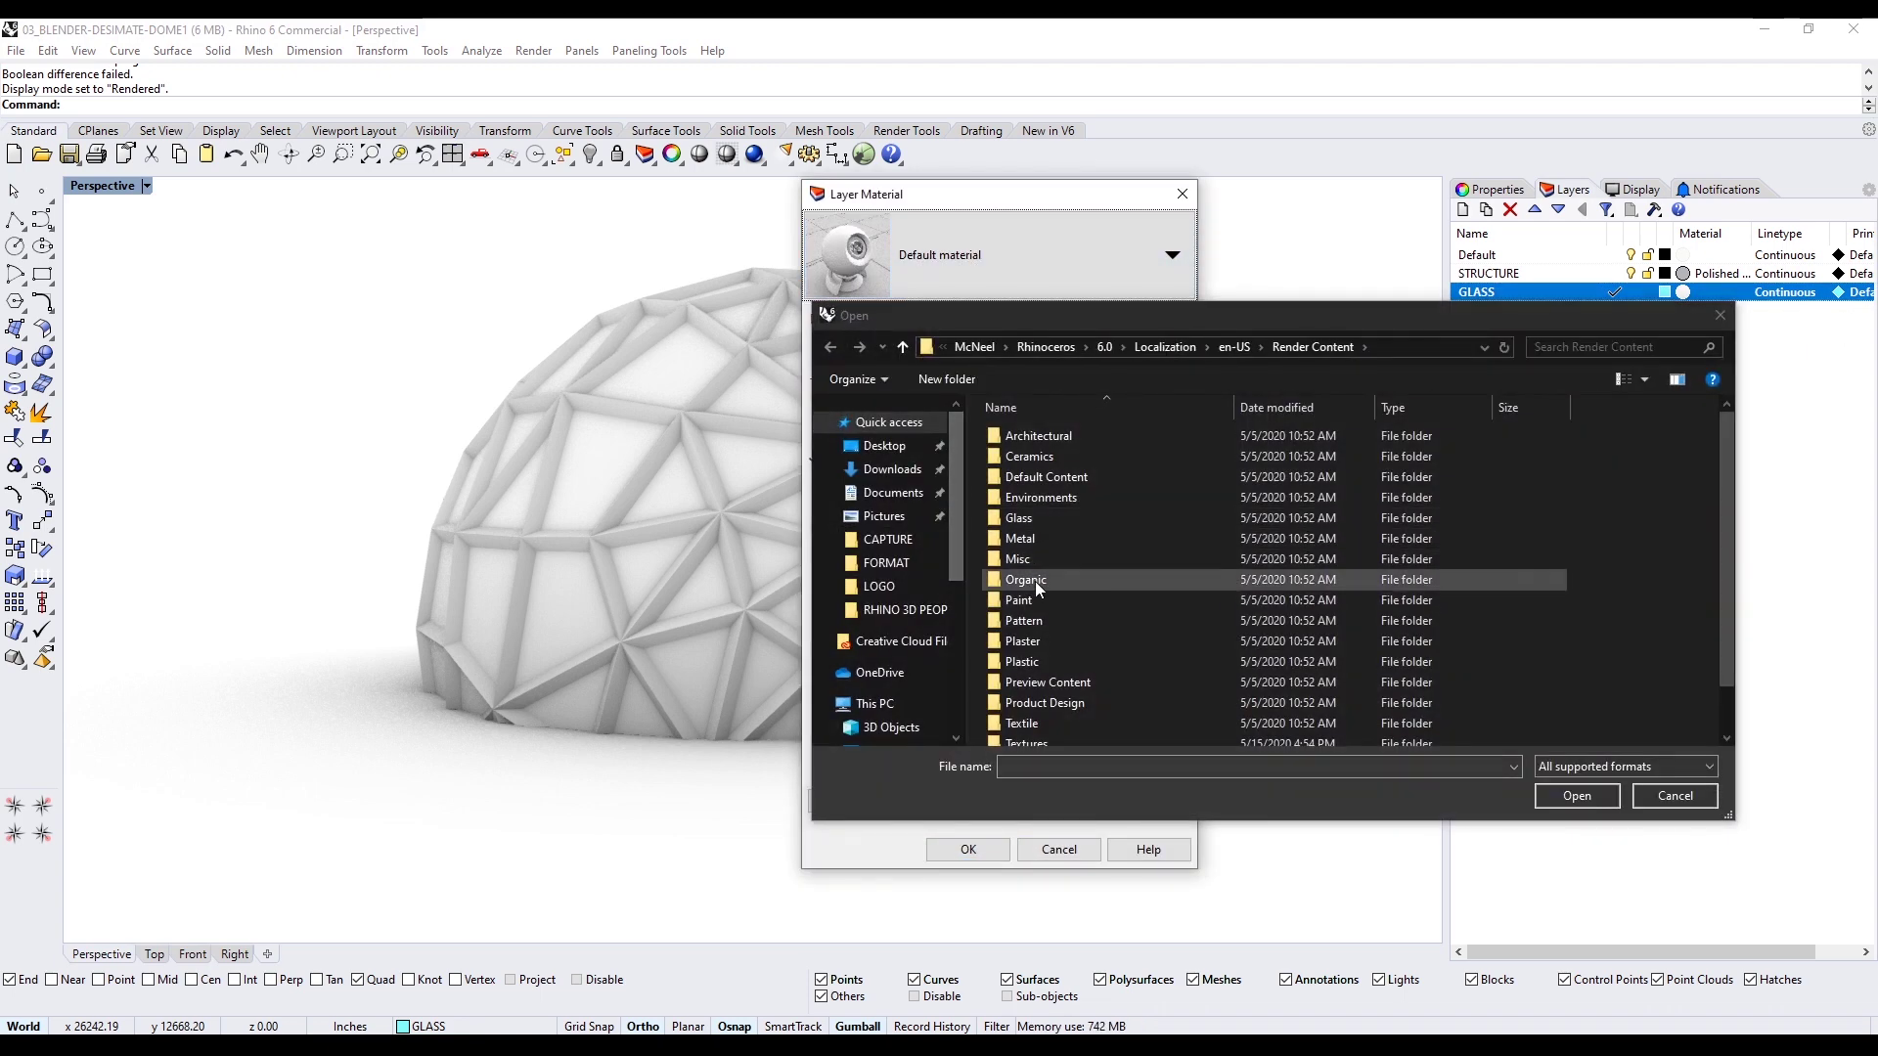
double_click(1035, 515)
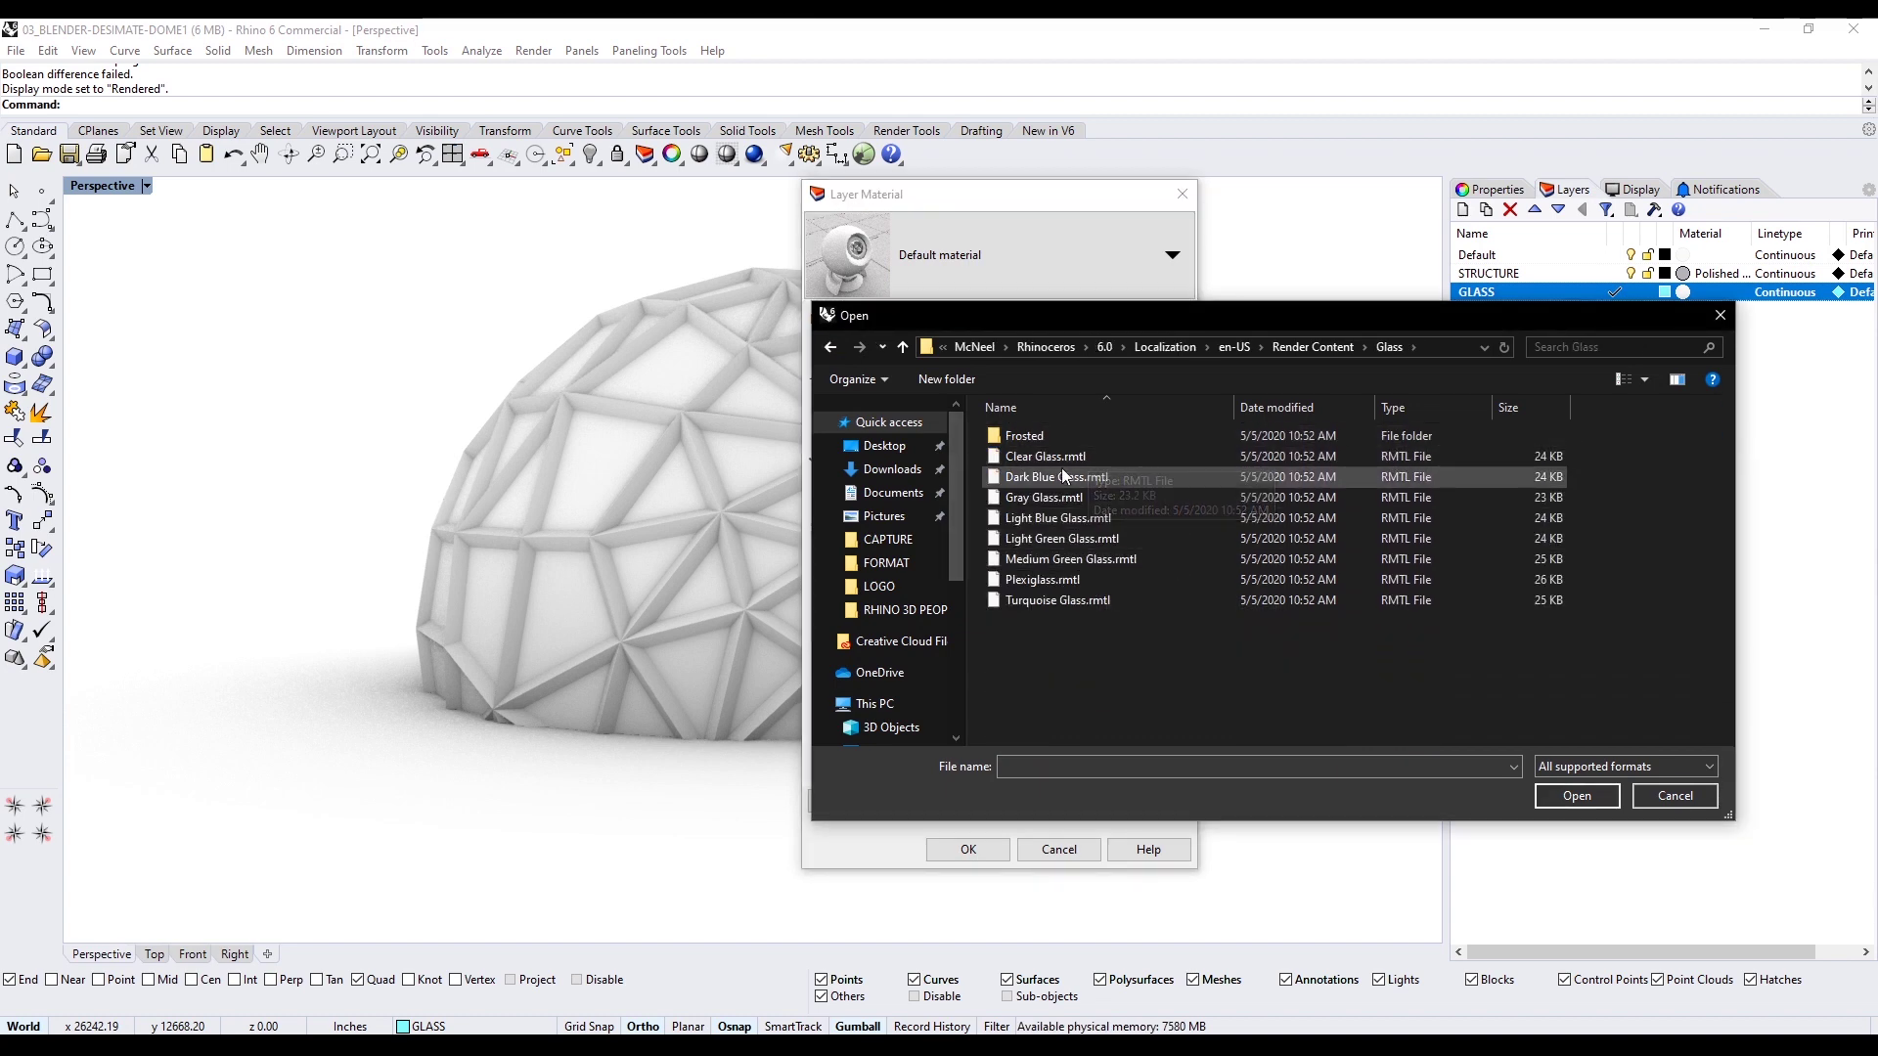
double_click(1094, 526)
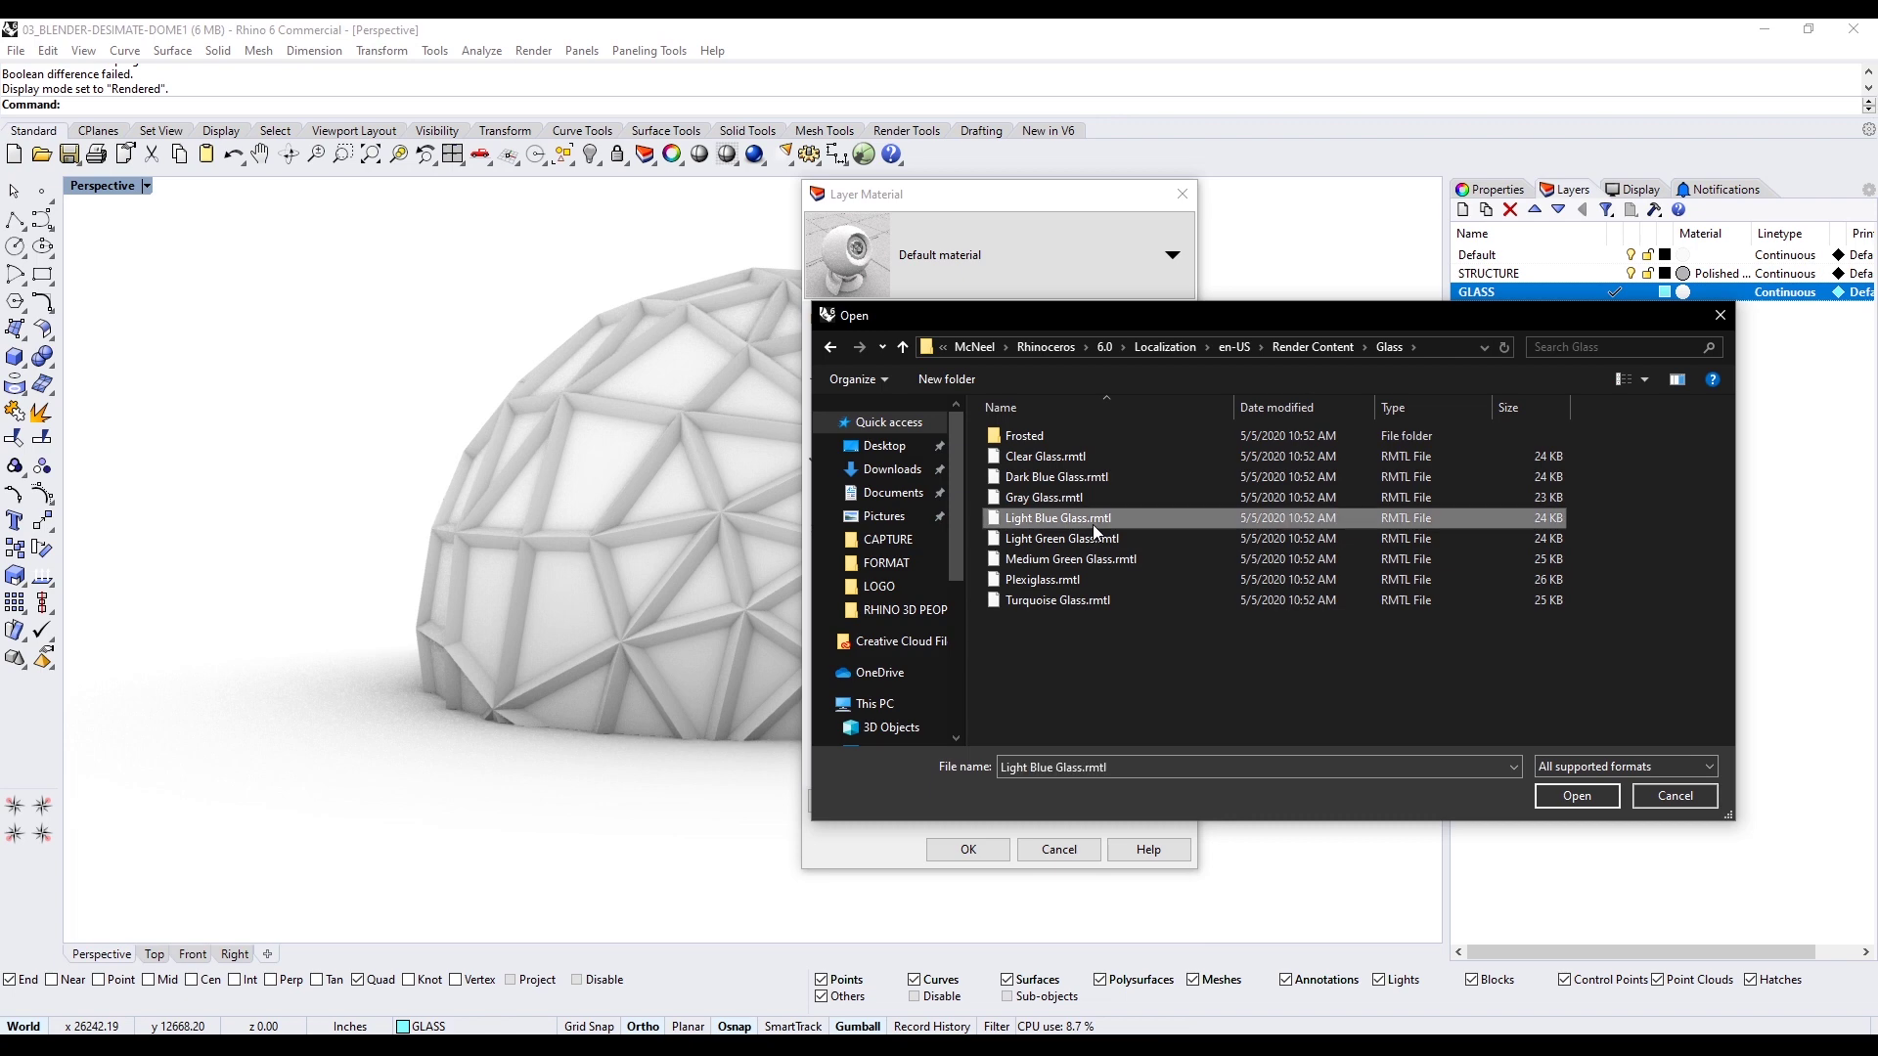
left_click(968, 850)
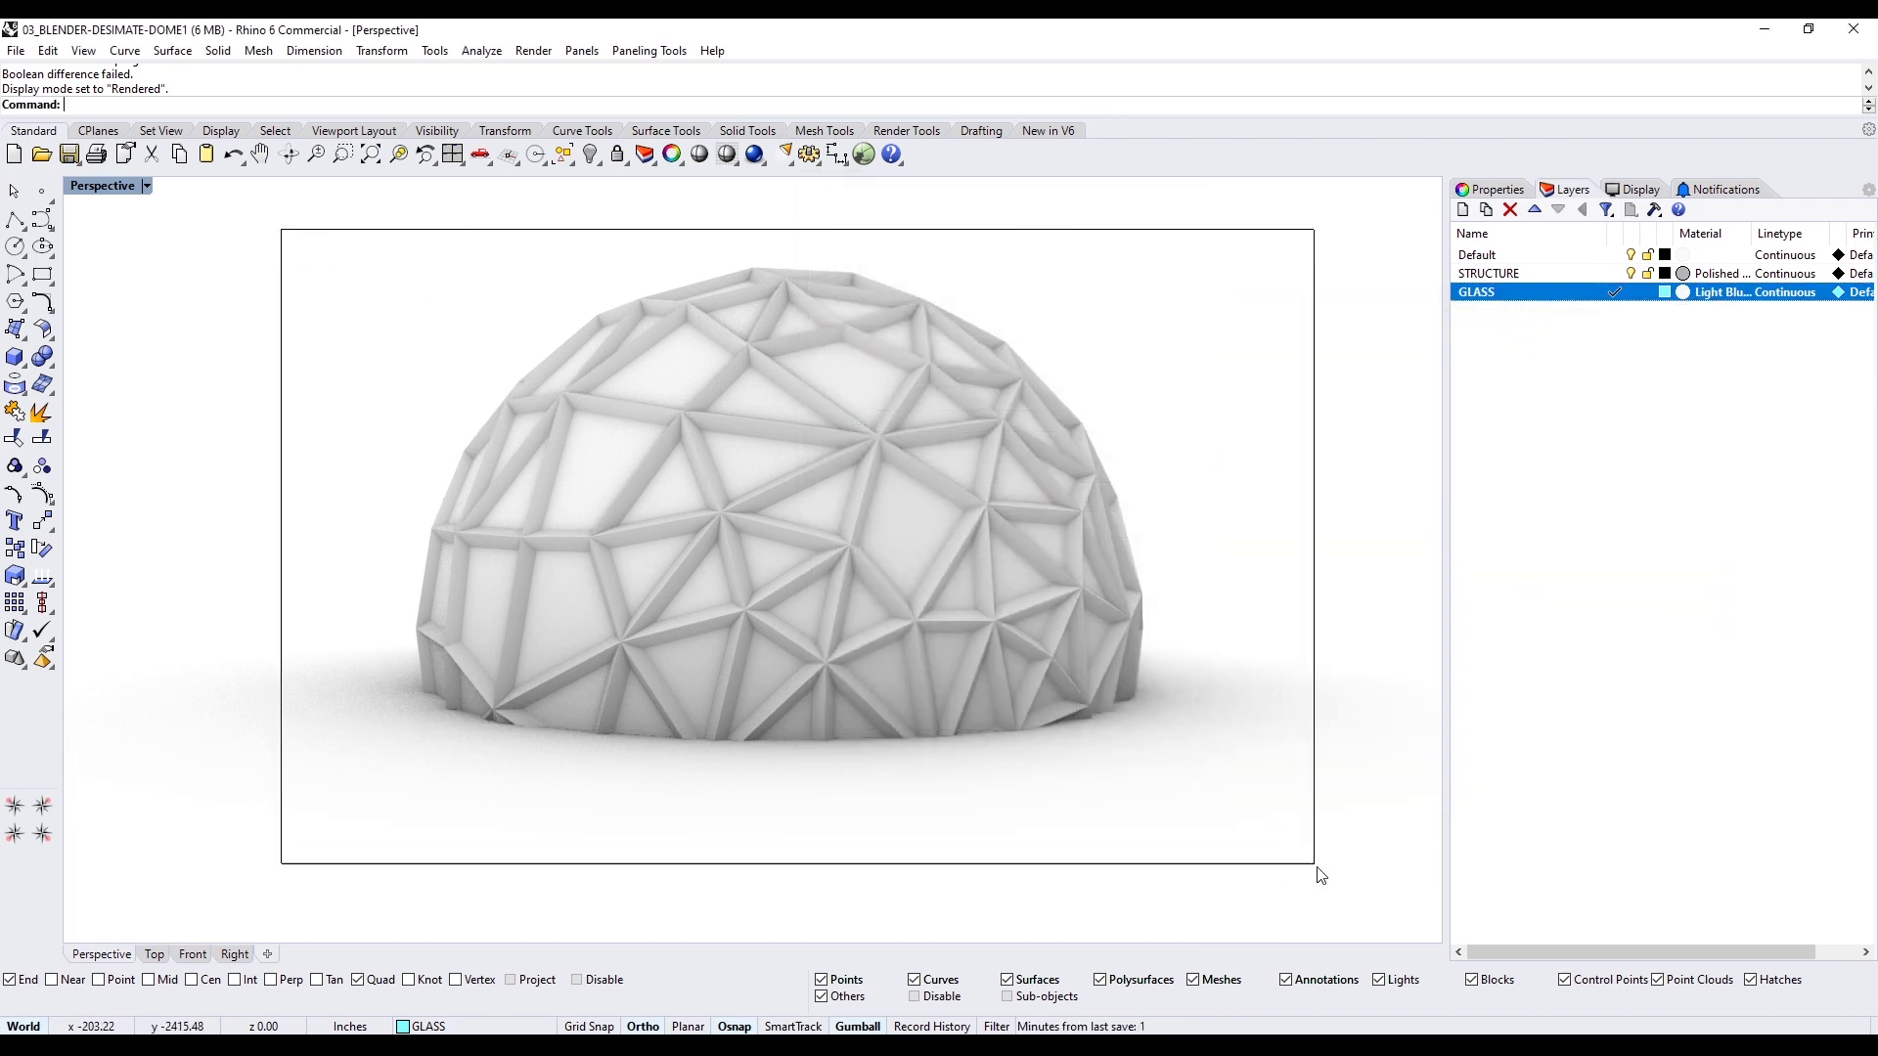
Select all dome objects, set their material to Use Layer Material, and deselect them
left_click_drag(1318, 868, 1319, 869)
left_click(1496, 189)
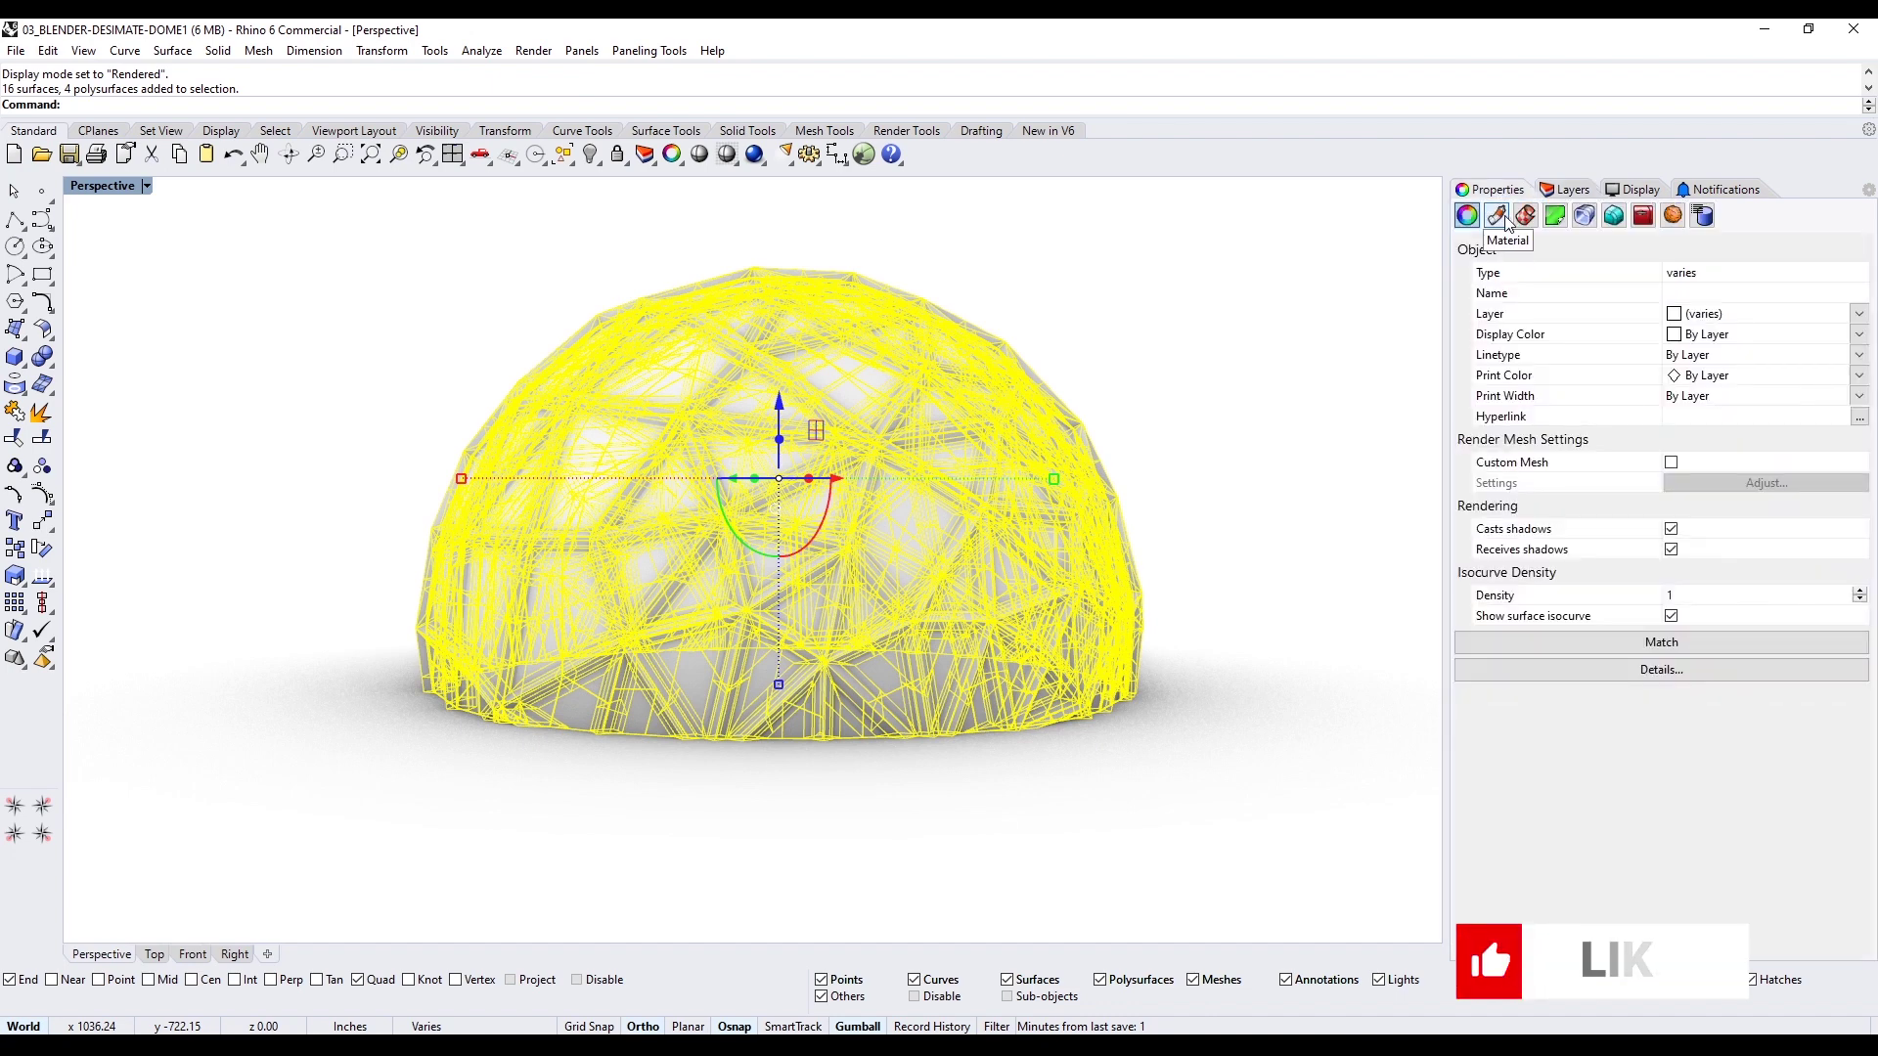
left_click(1505, 224)
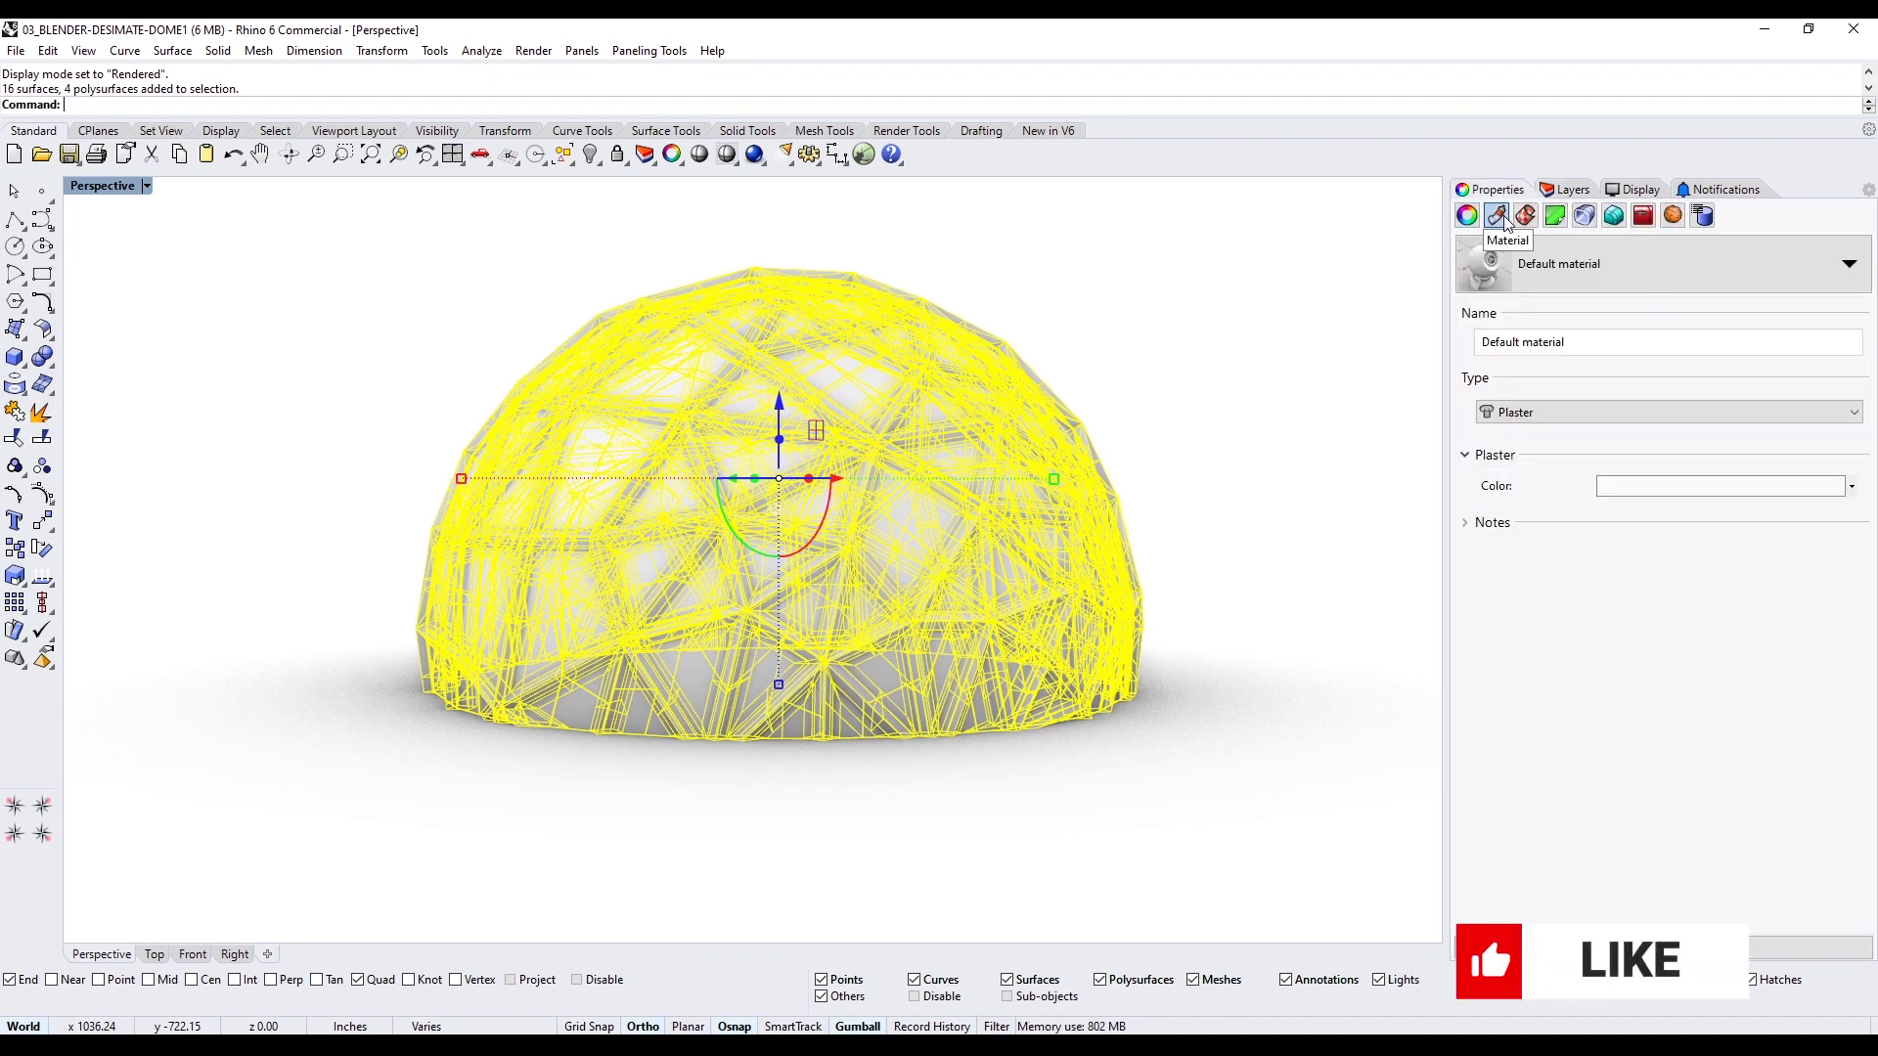
left_click(1568, 290)
left_click(1568, 290)
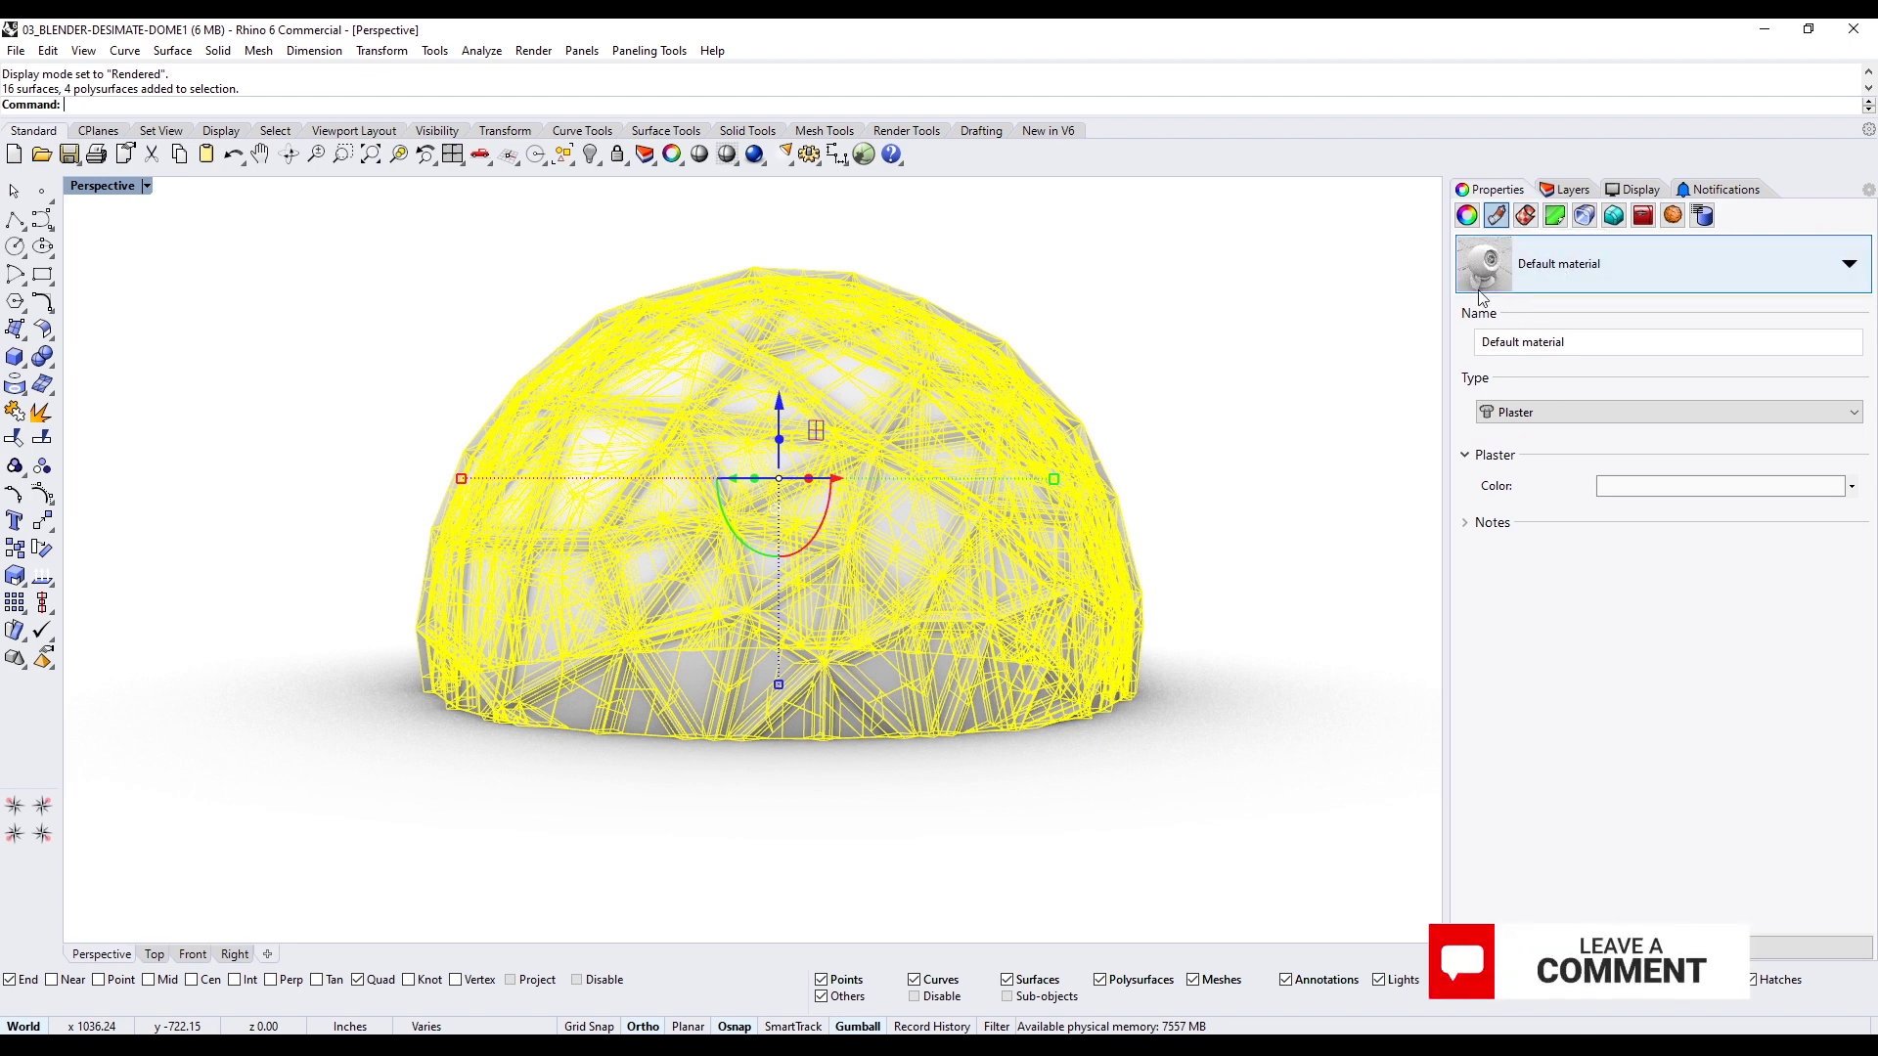
left_click(1542, 268)
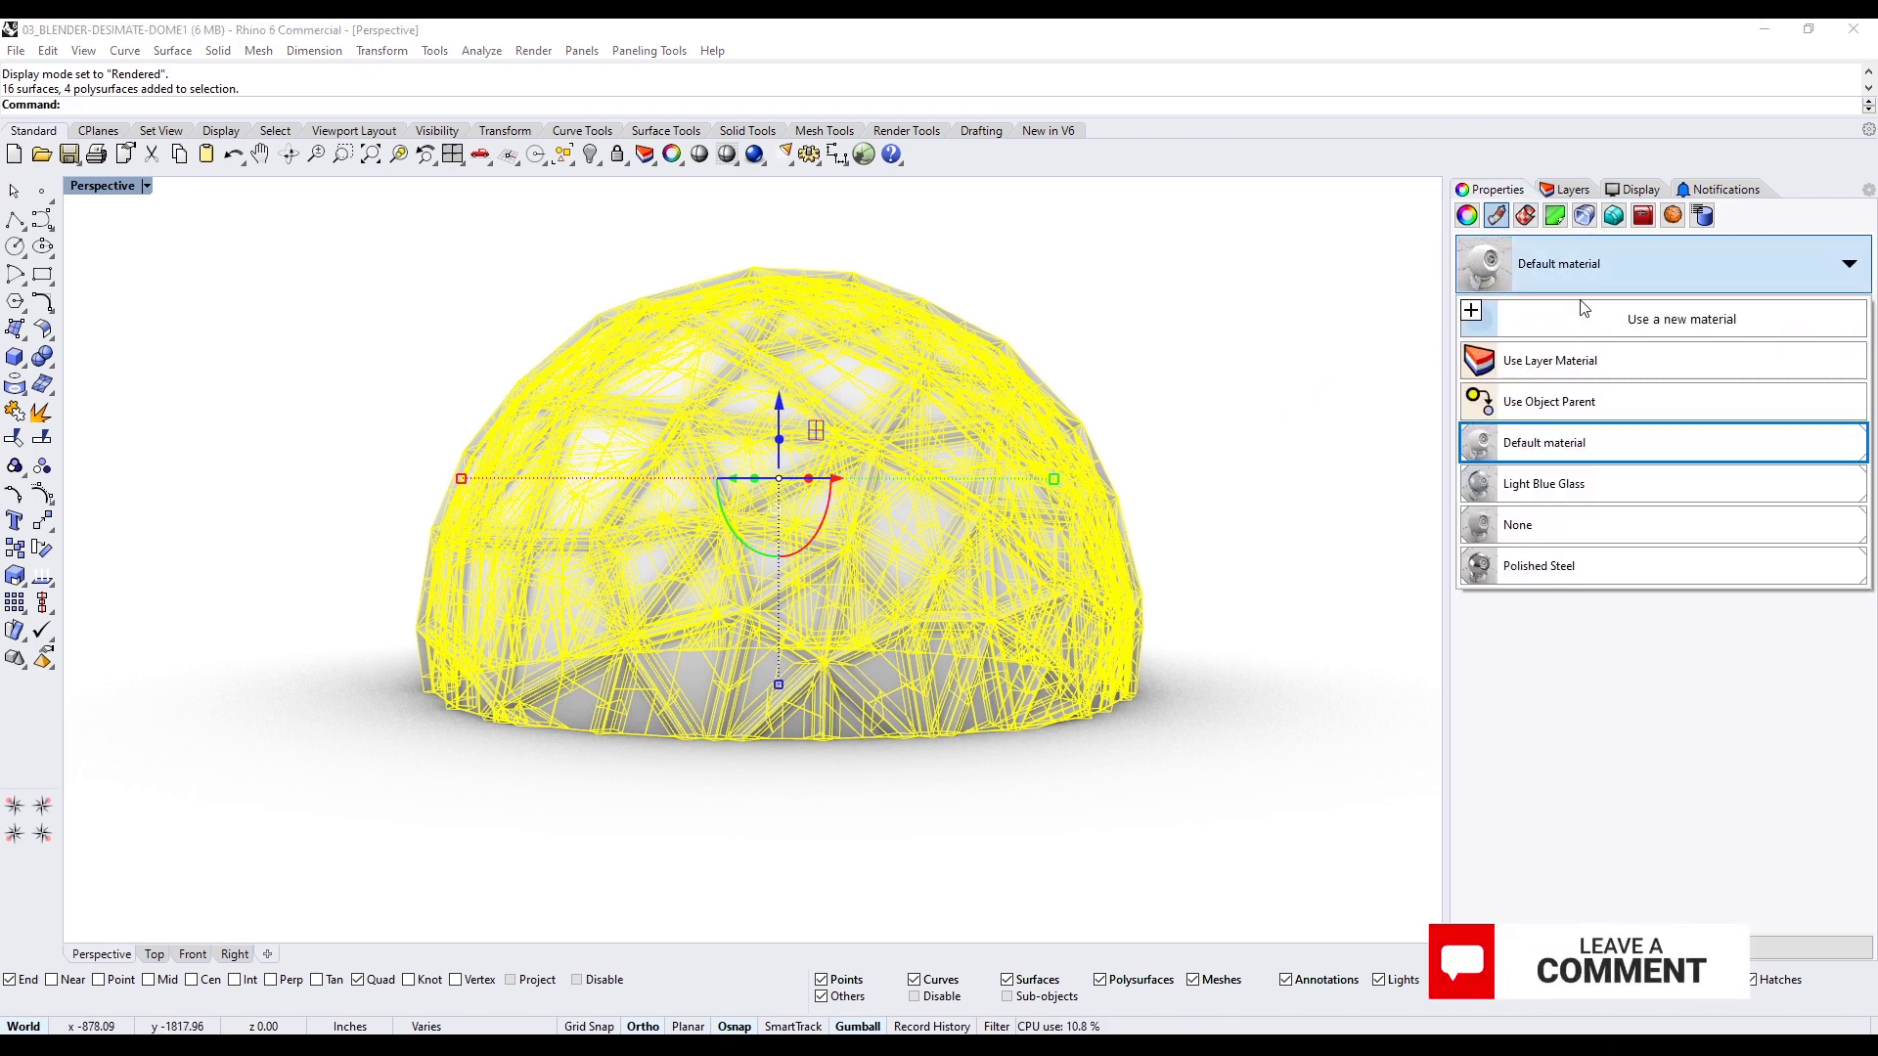
left_click(1594, 362)
left_click(1204, 390)
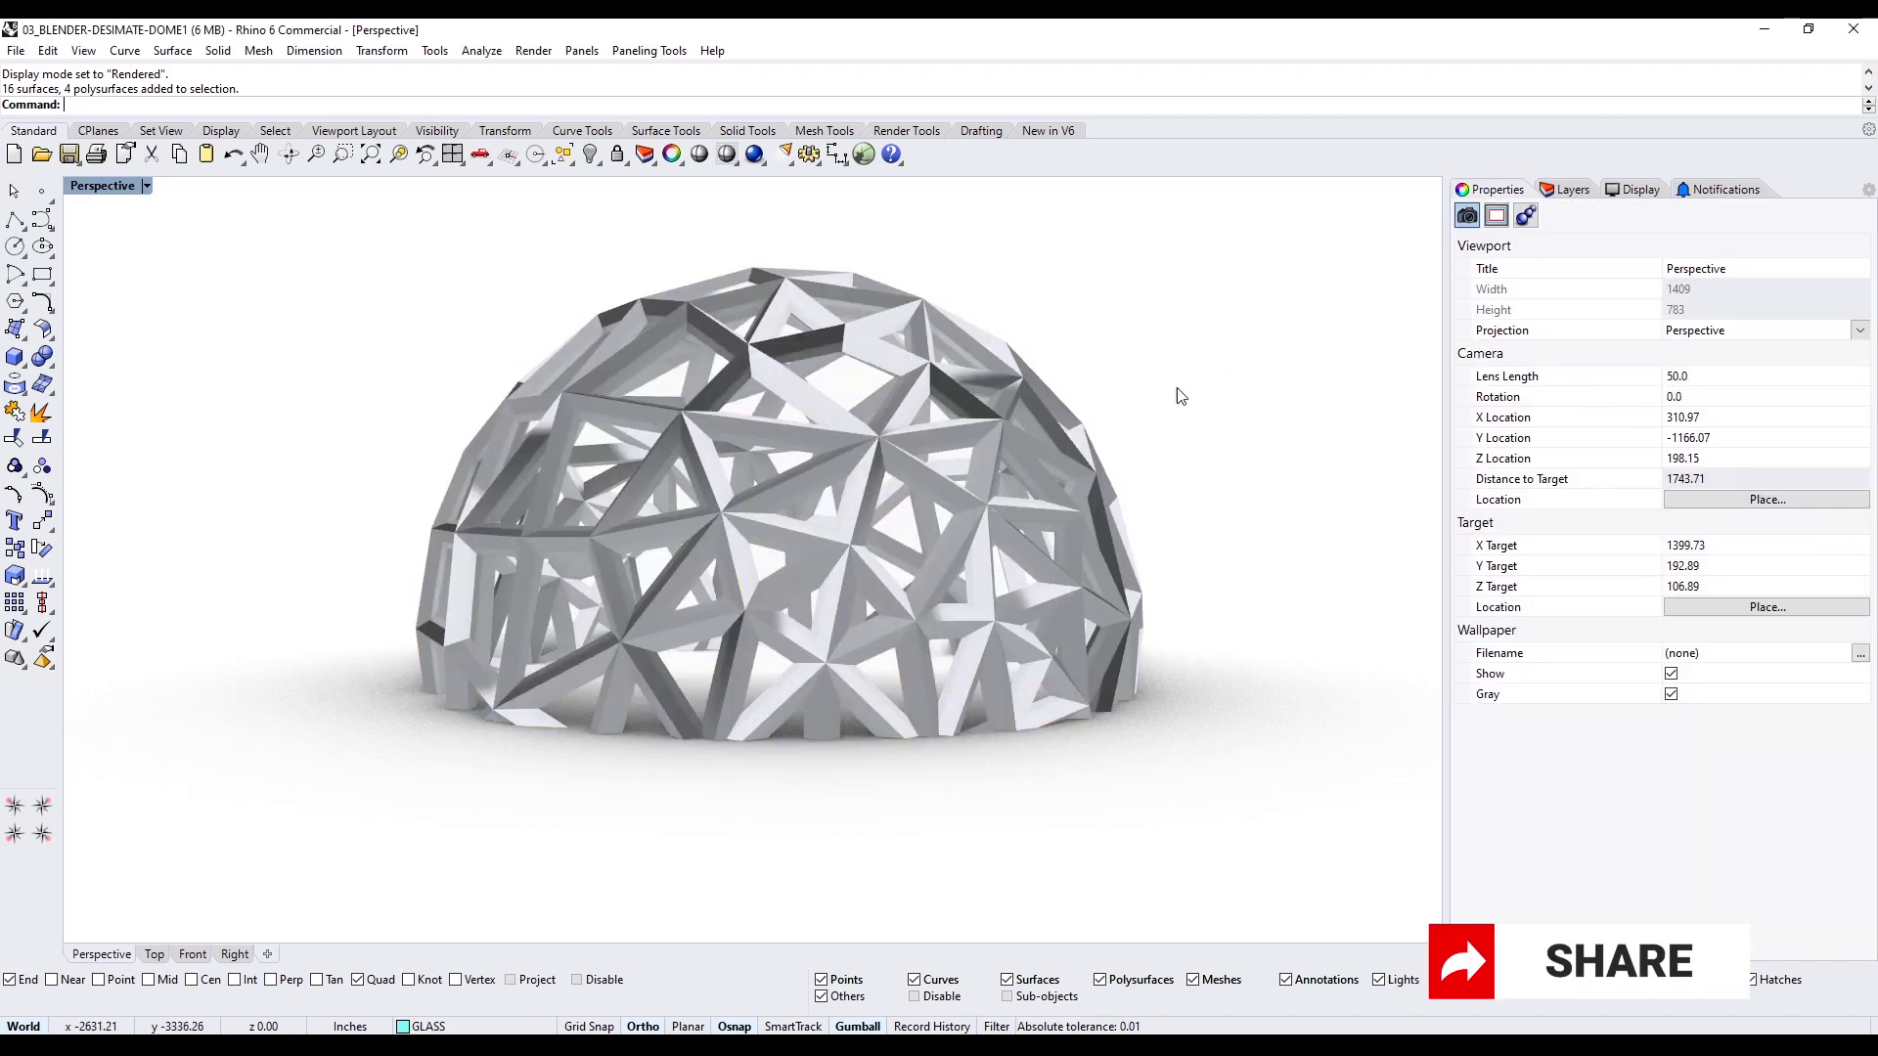
right_click_drag(1161, 476, 1194, 431)
right_click_drag(1051, 497, 1060, 479)
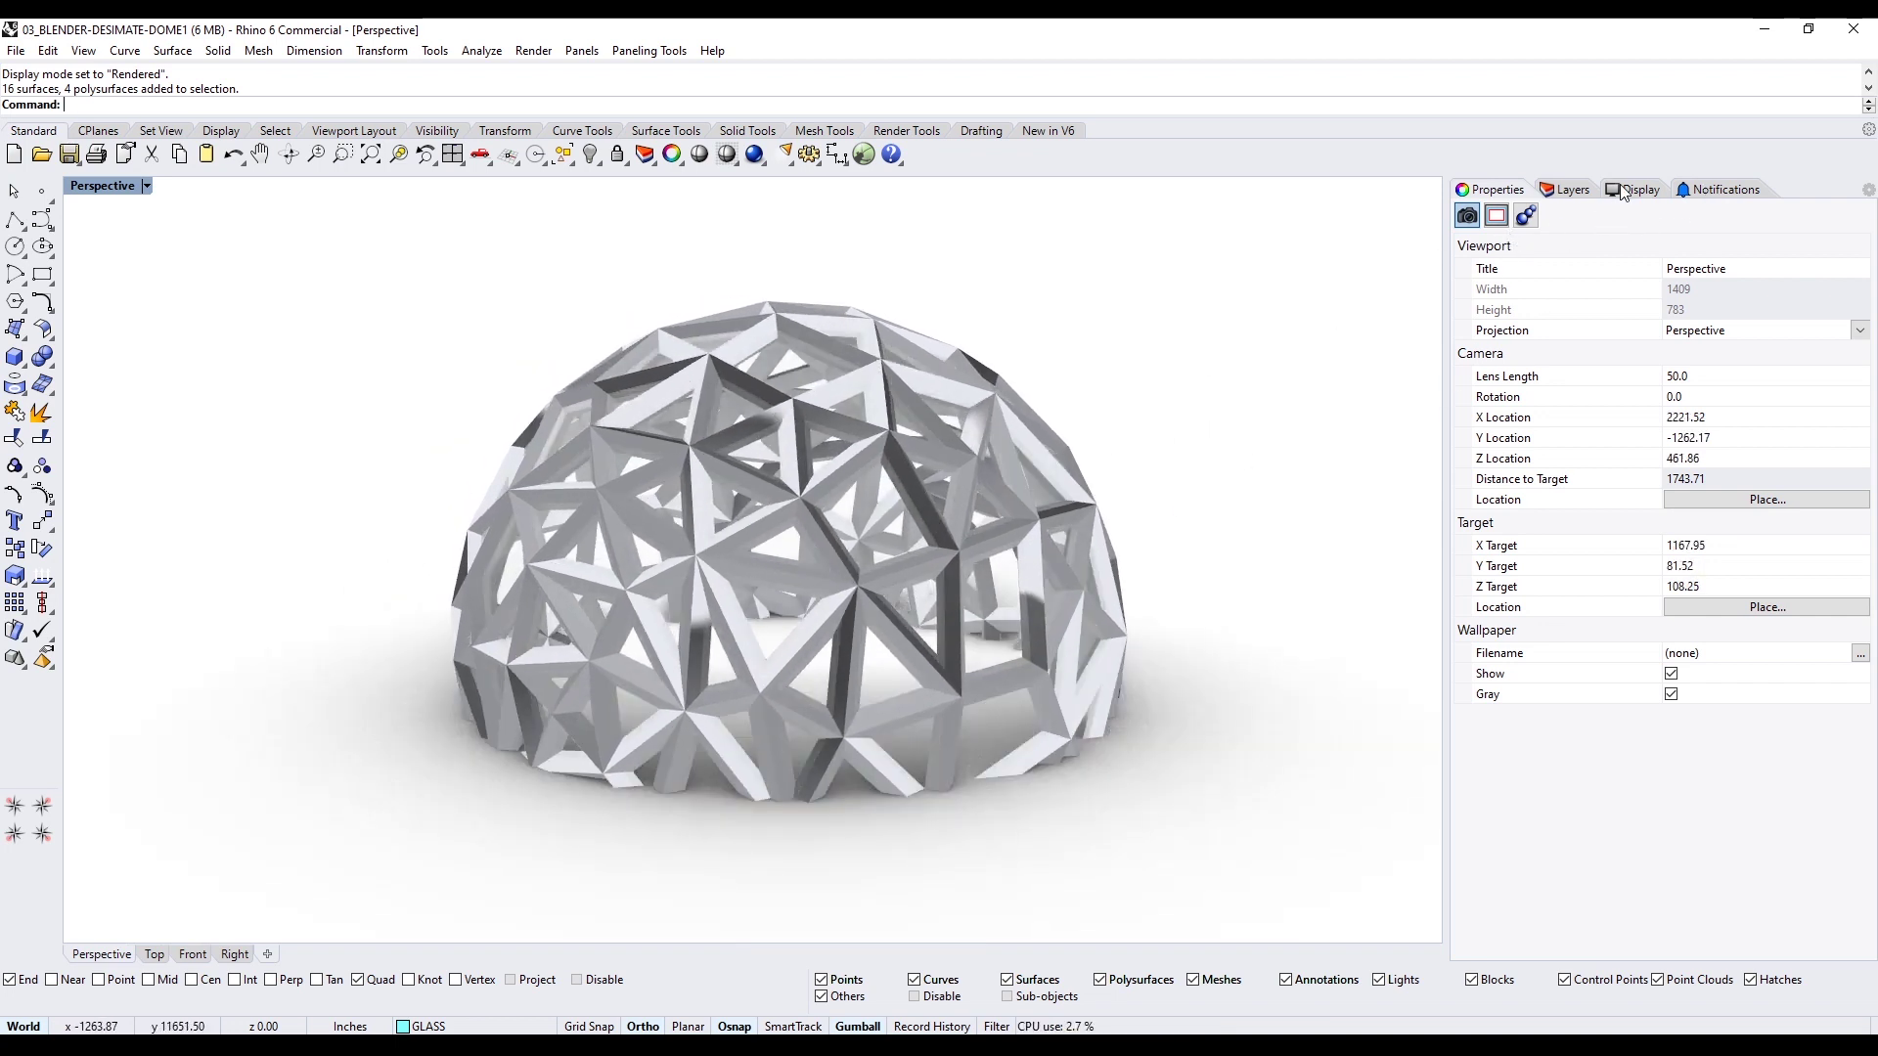
right_click_drag(929, 697, 1202, 709)
right_click_drag(661, 582, 293, 385)
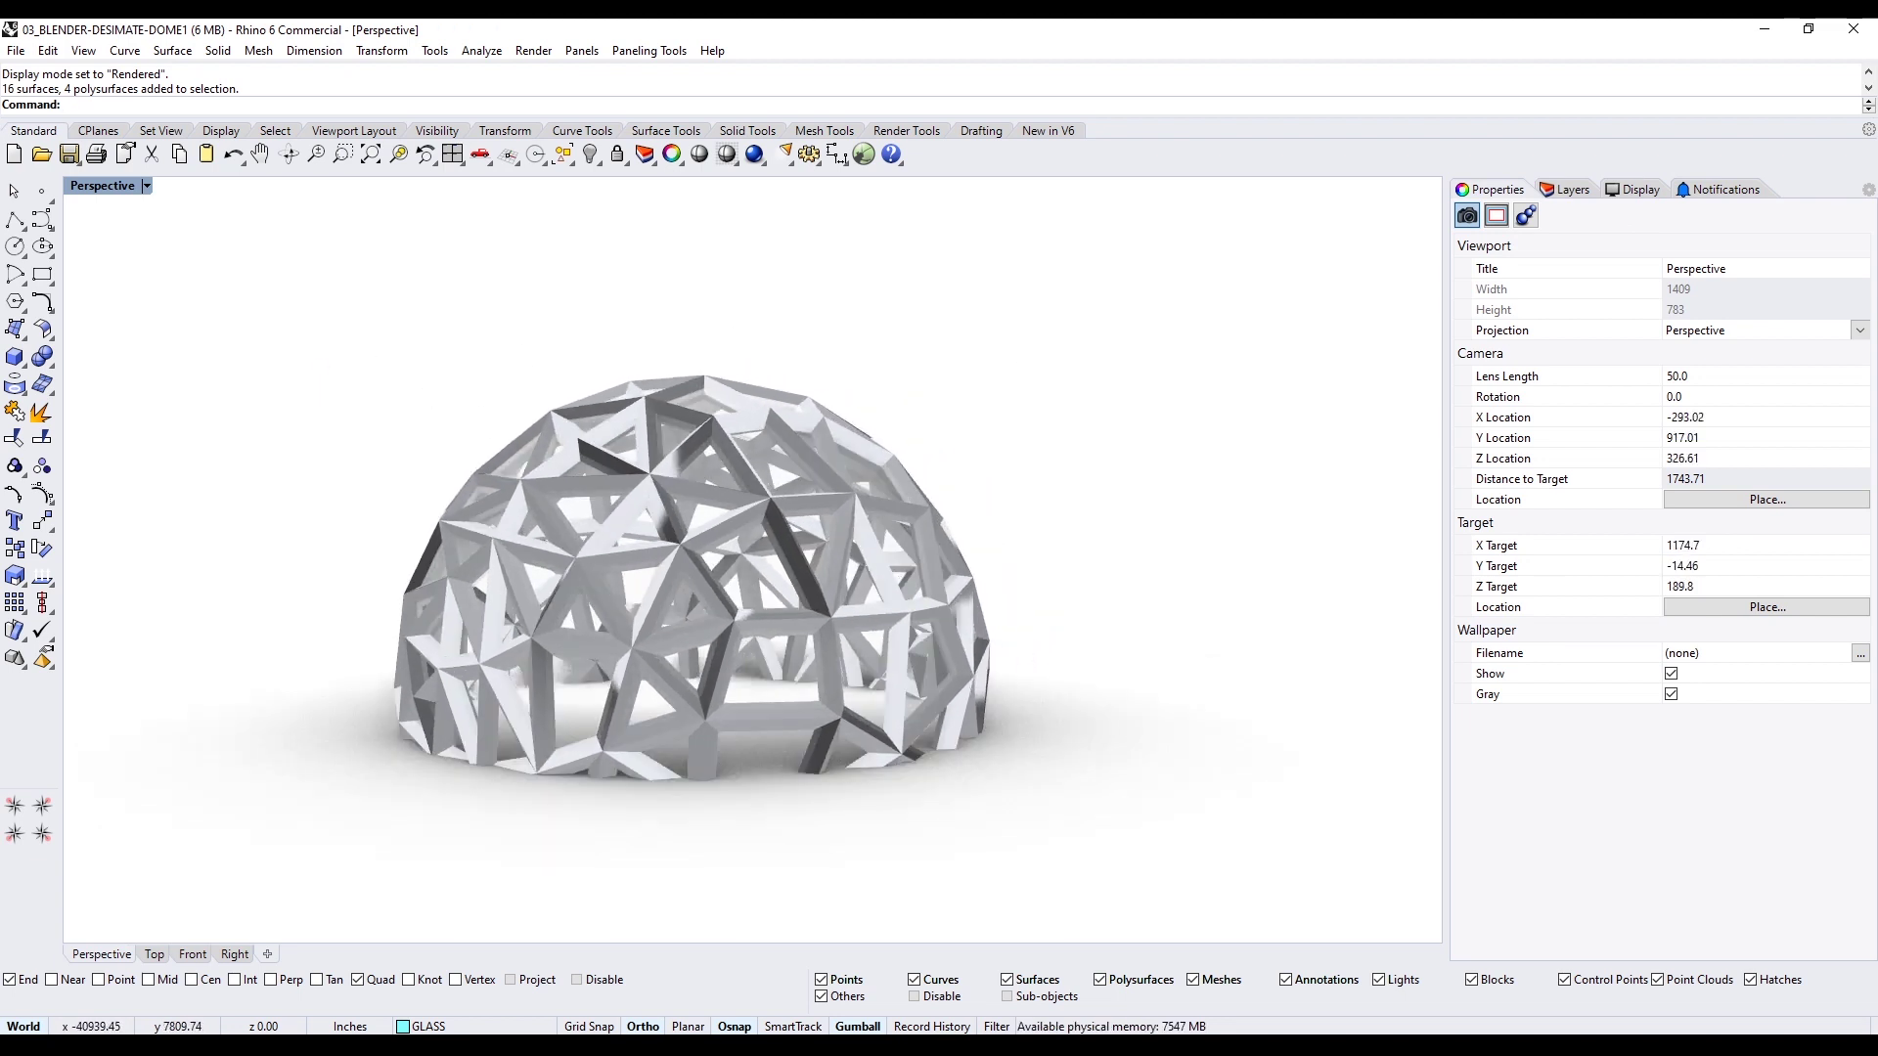
scroll(994, 511, "down", 5)
right_click_drag(994, 512, 988, 460)
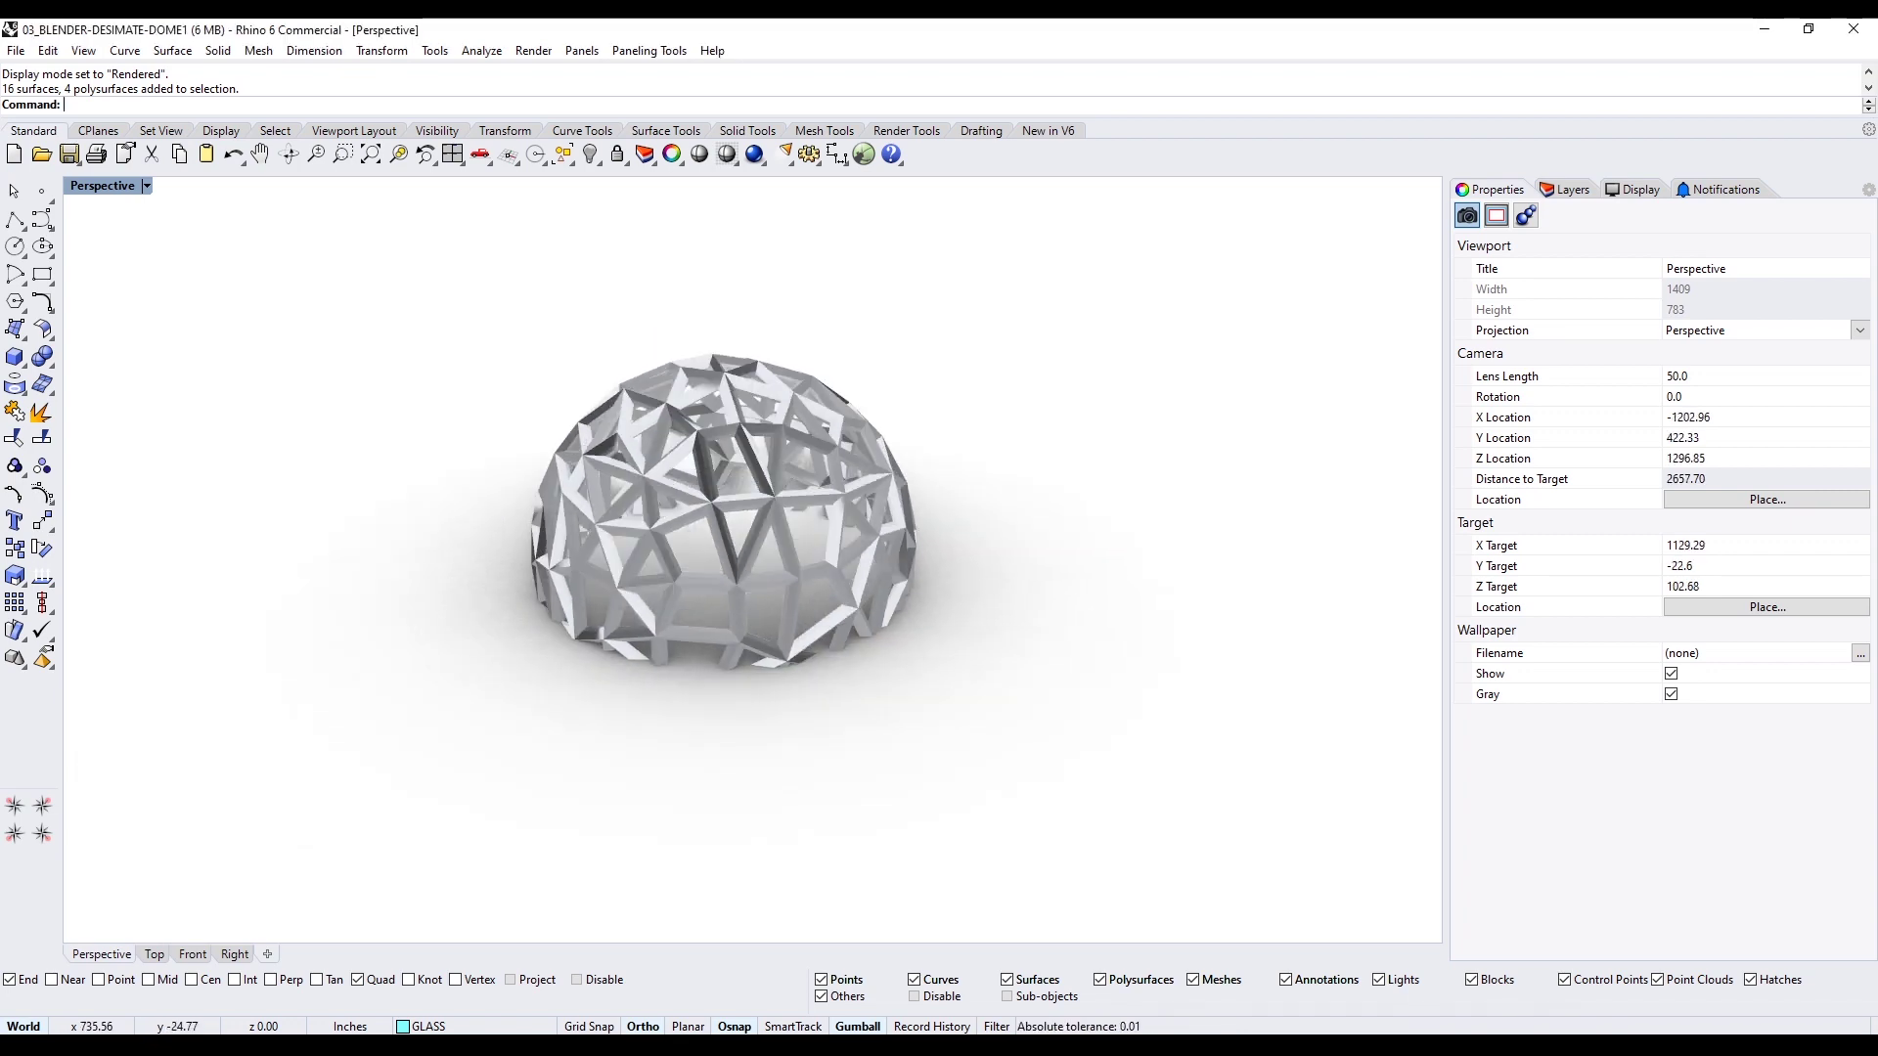
Import the Rhino model rp_dennis_posed_004_30k from File Explorer's LIBRARY > RHINO 3D PEOPLE > PERSON WALKING folder into the dome scene
key("super+e")
left_click(396, 773)
left_click(546, 294)
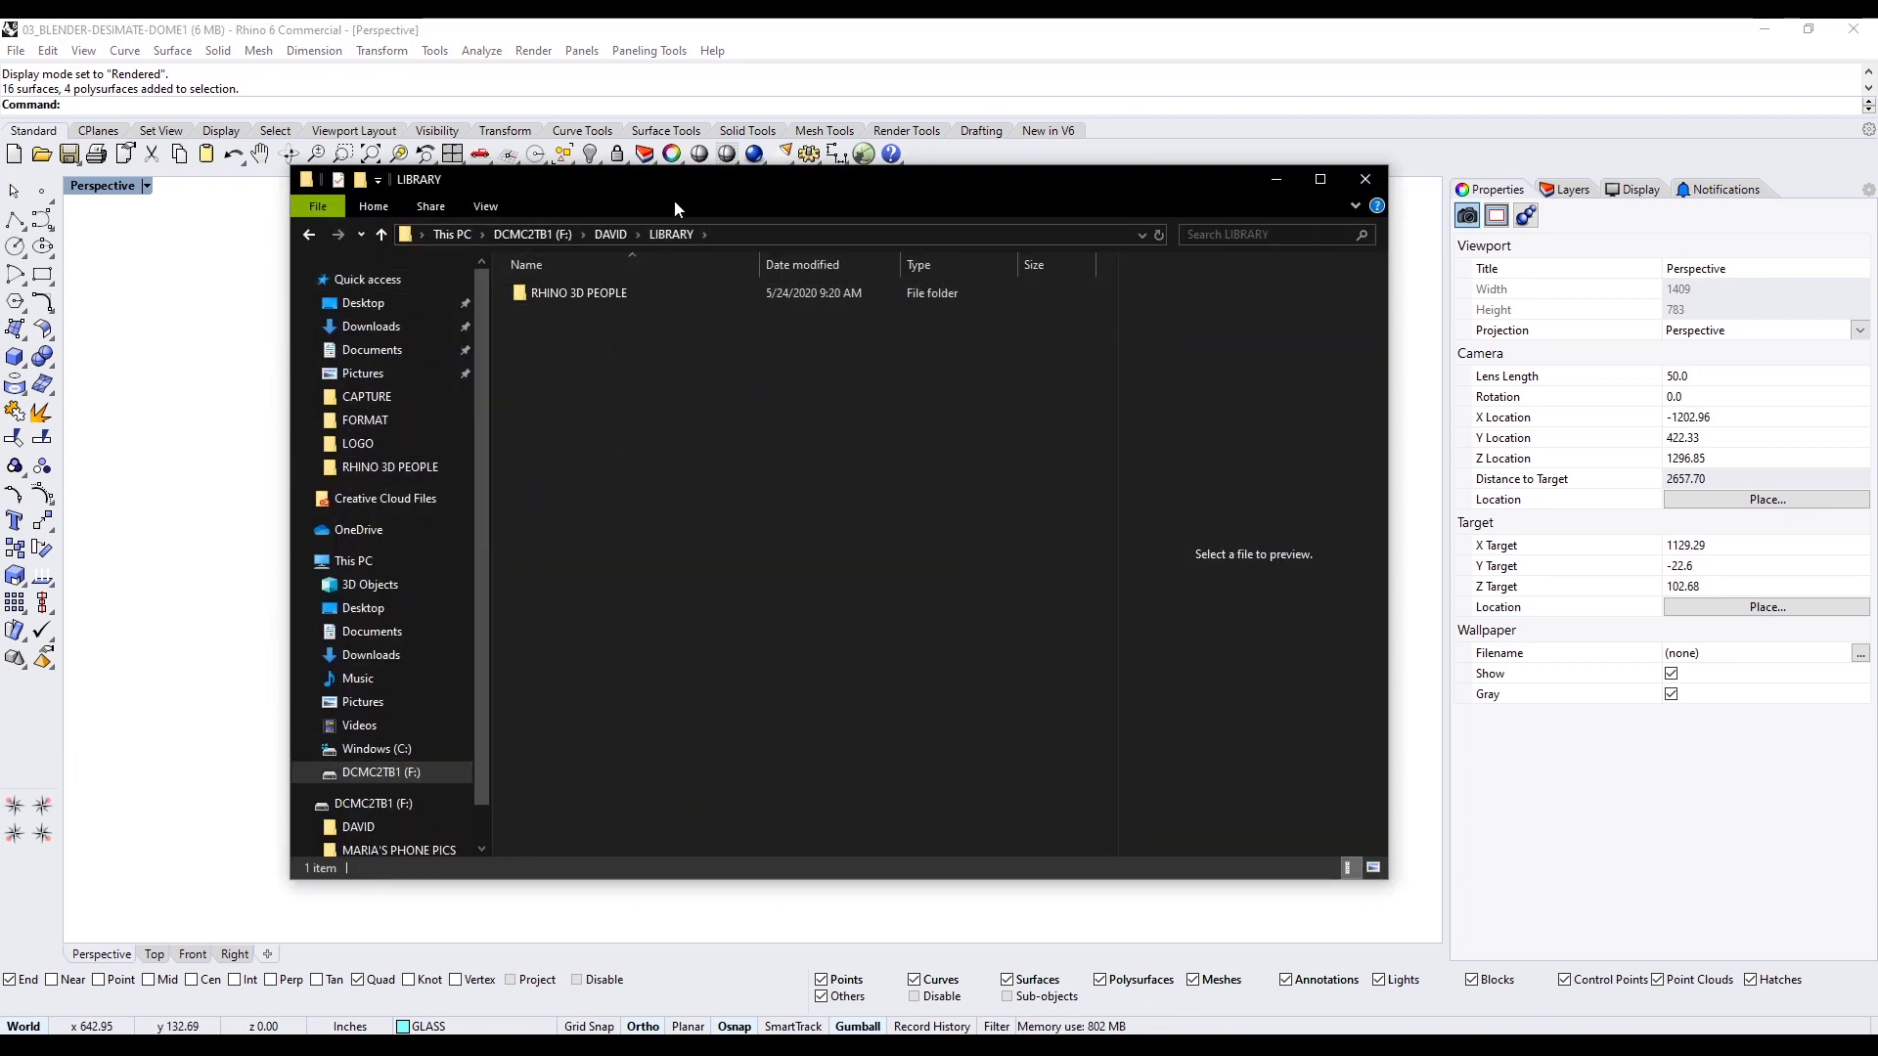
left_click_drag(675, 202, 905, 326)
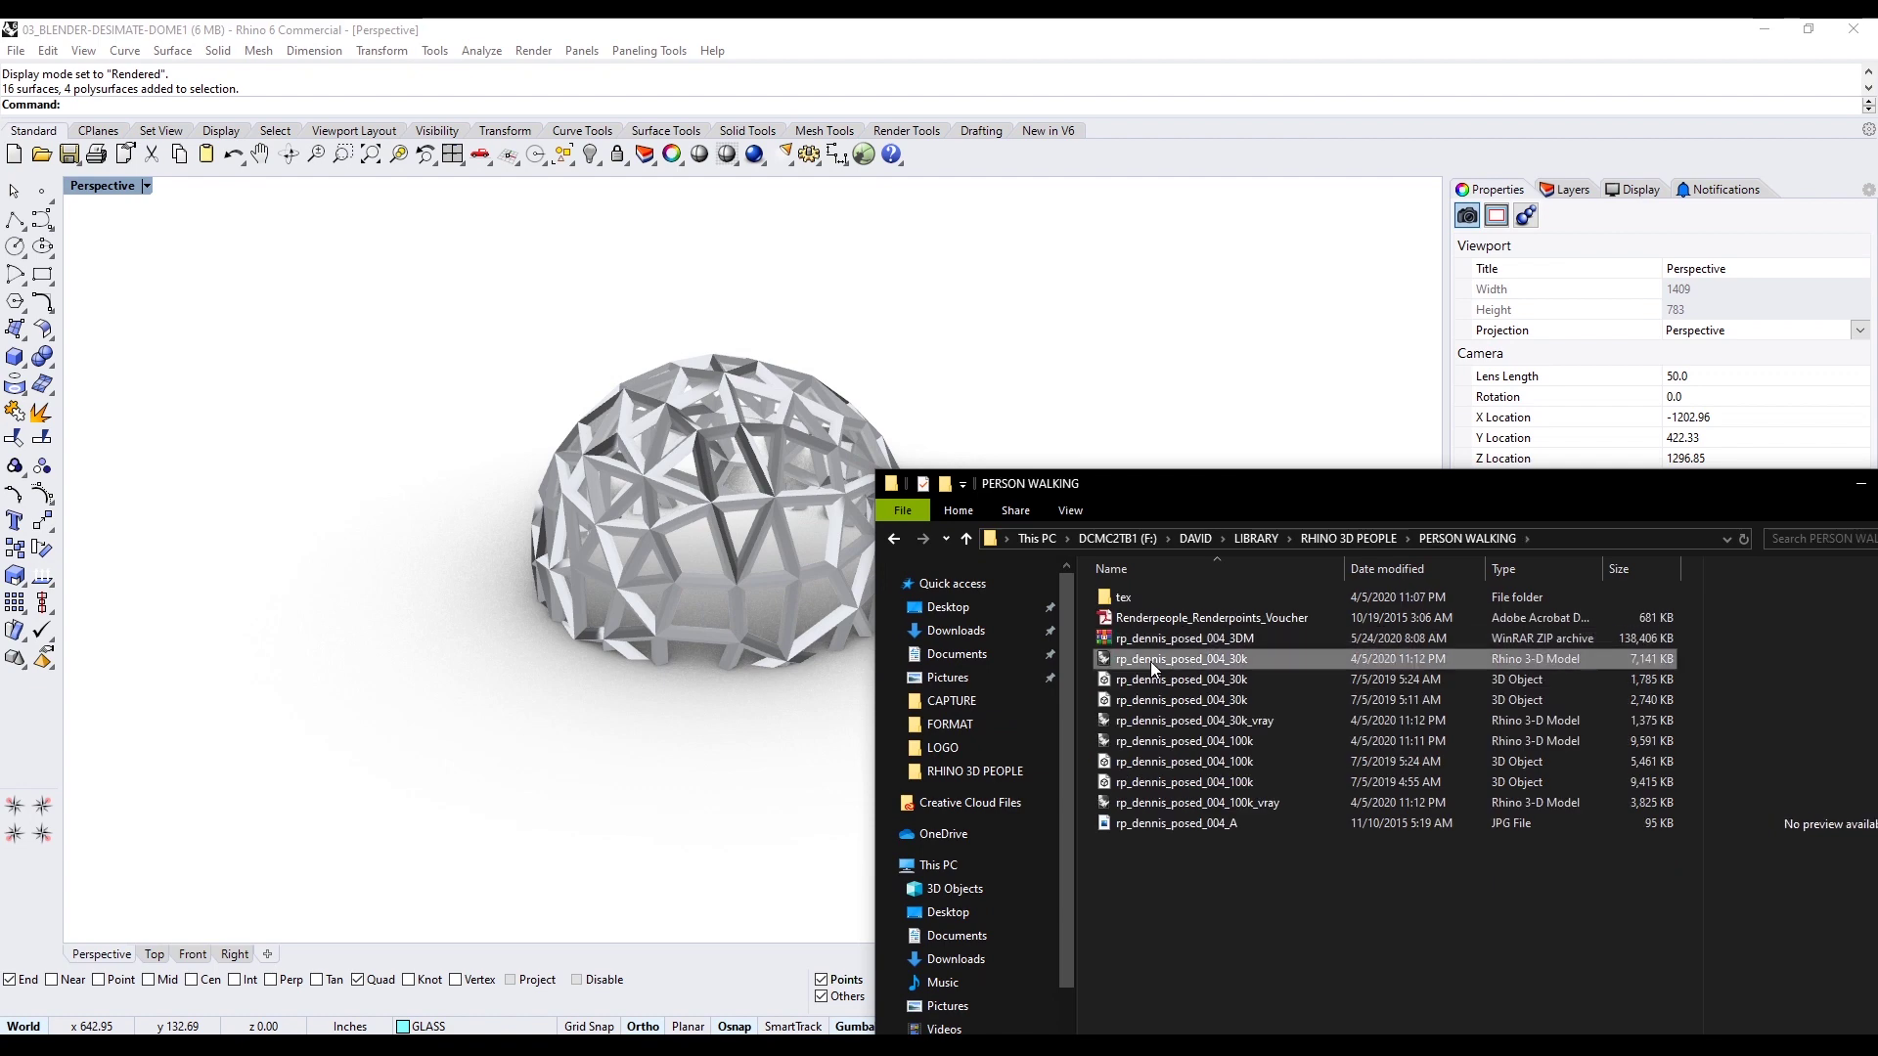
left_click_drag(1150, 661, 832, 626)
left_click(880, 578)
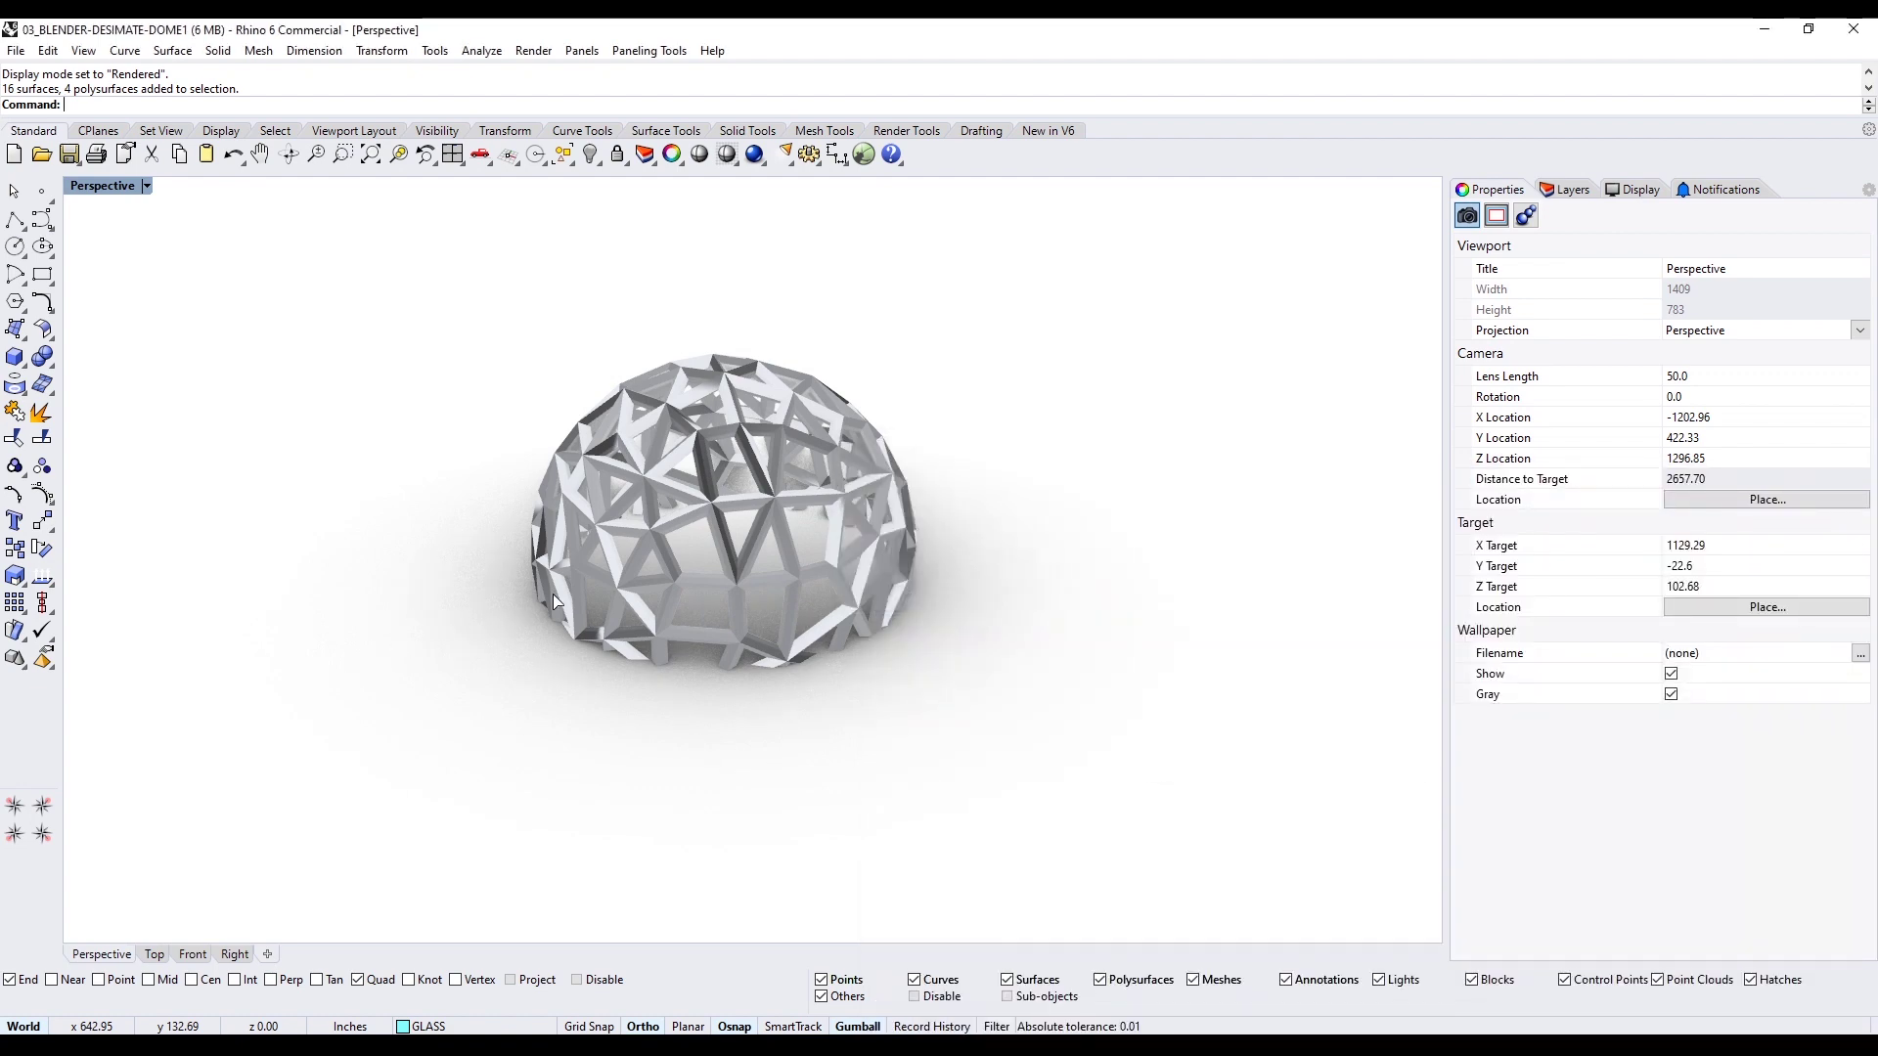
left_click(1205, 742)
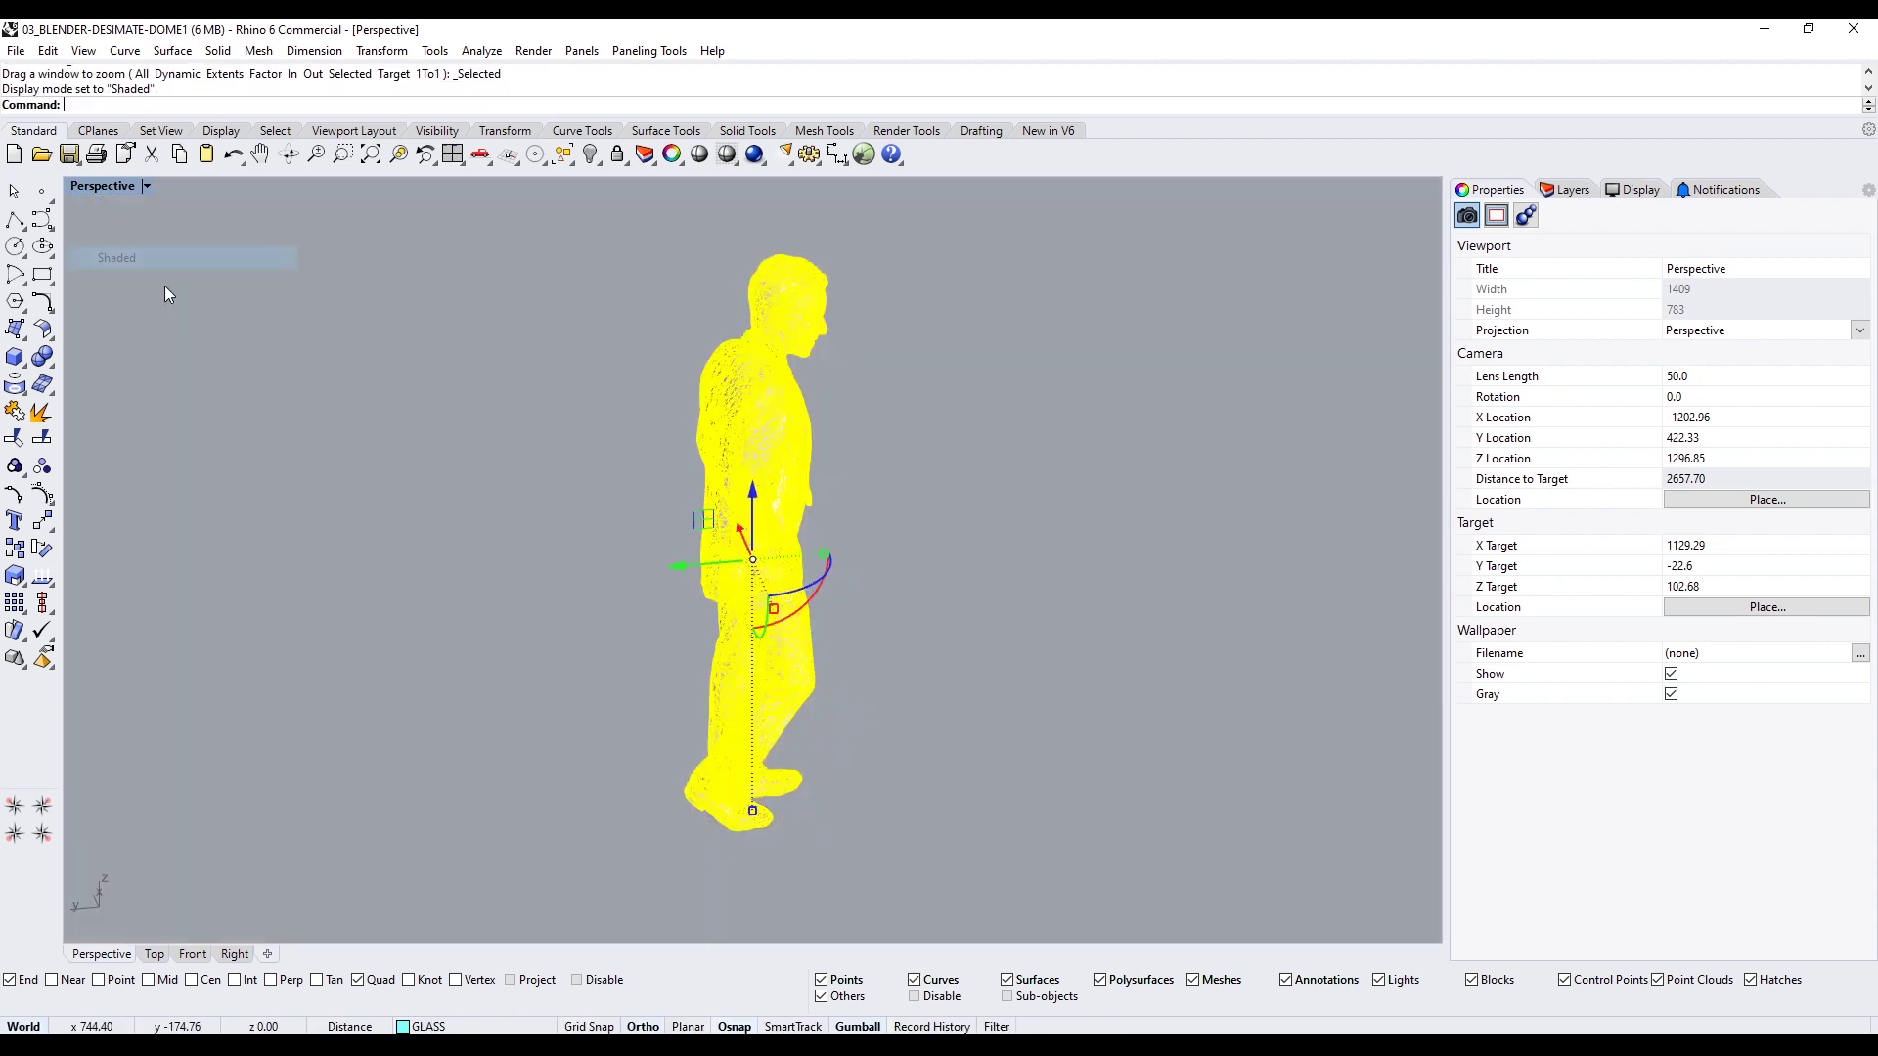
Scale the person using the height of a temporary bounding box as the reference, and delete the box
type("BoundingBox")
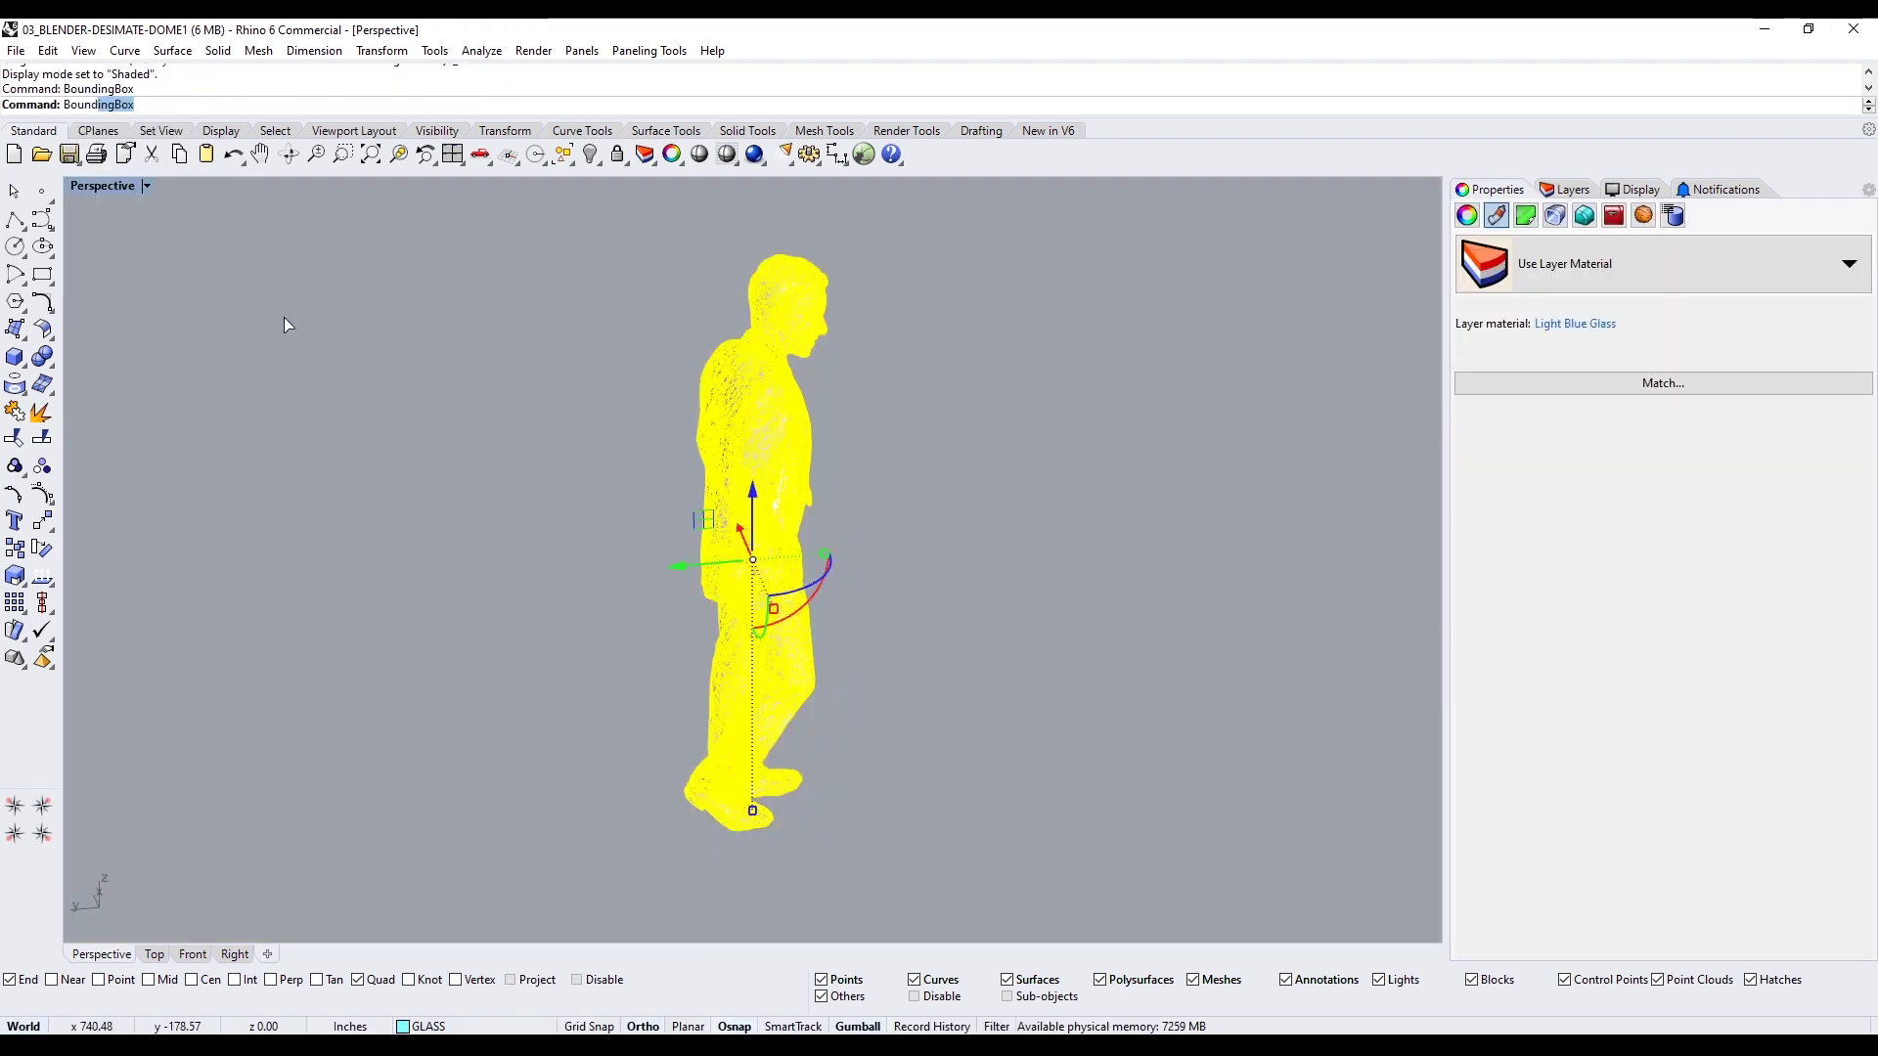
key("Return")
type("Scale")
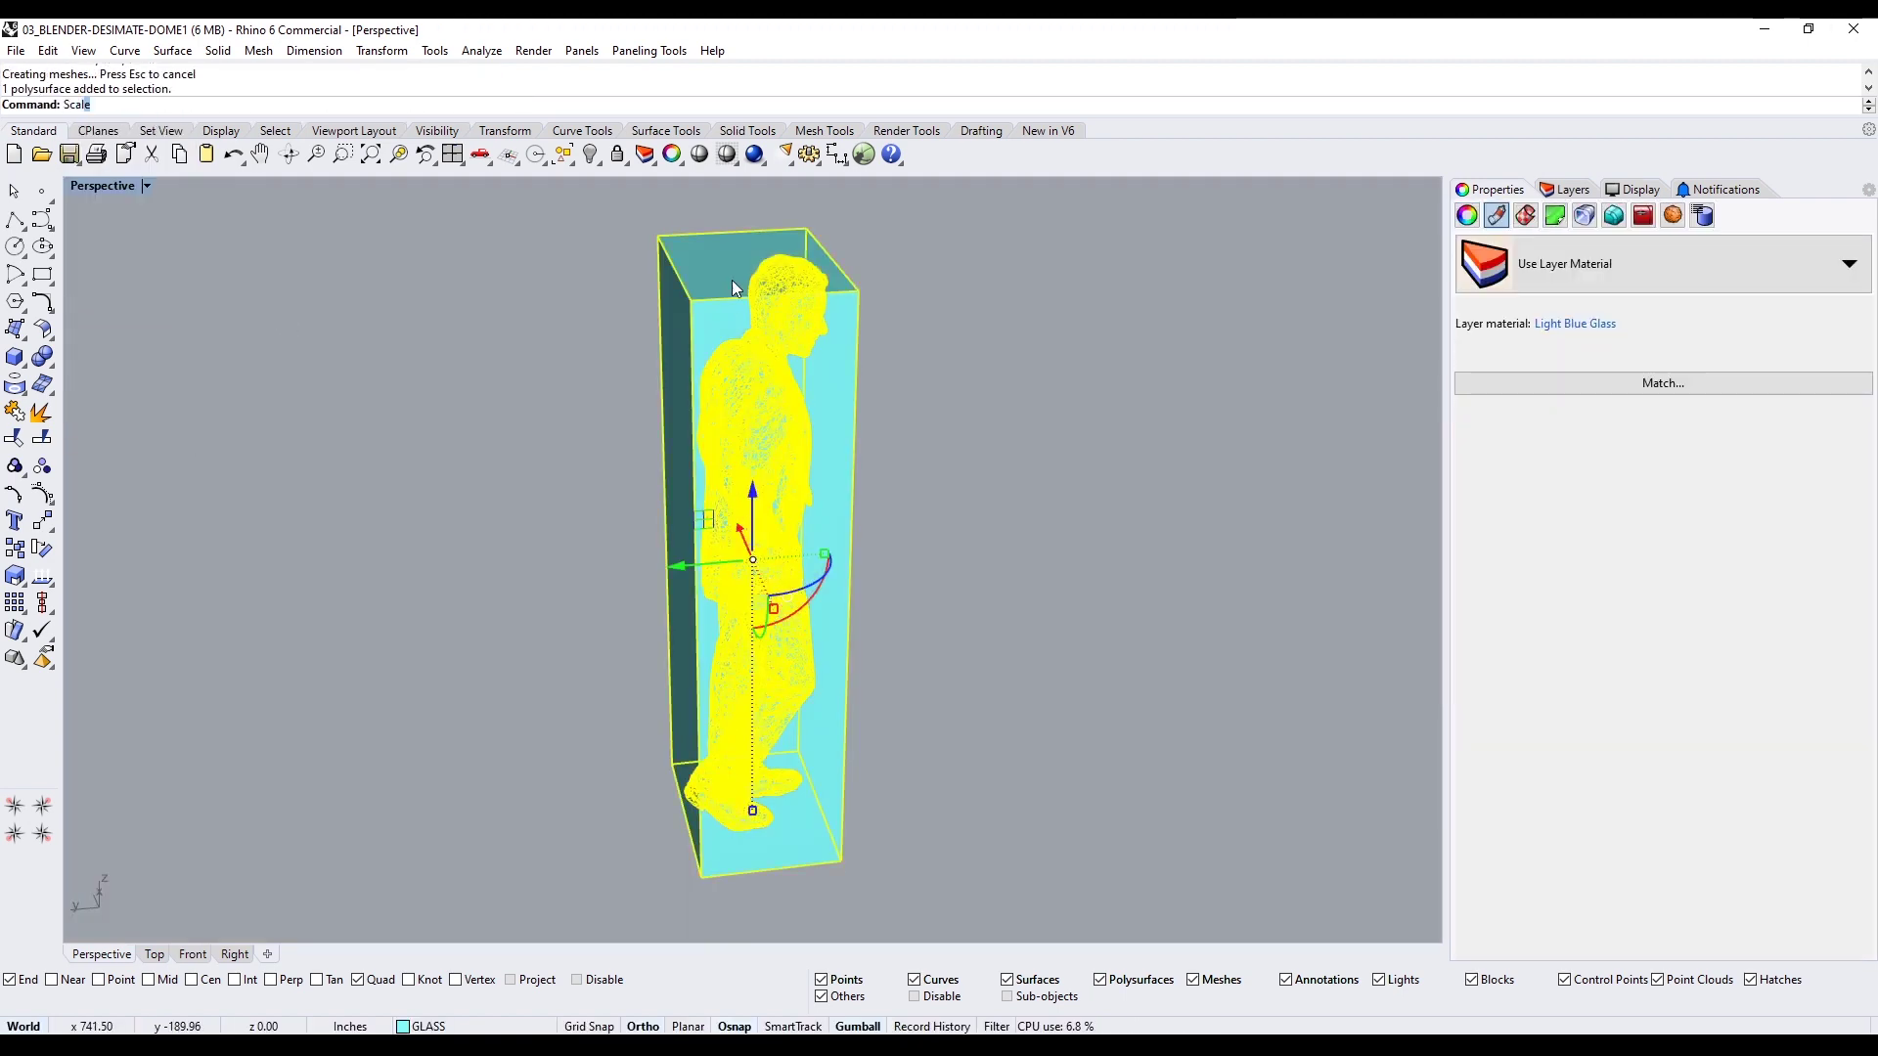
key("Return")
left_click(701, 877)
left_click(701, 296)
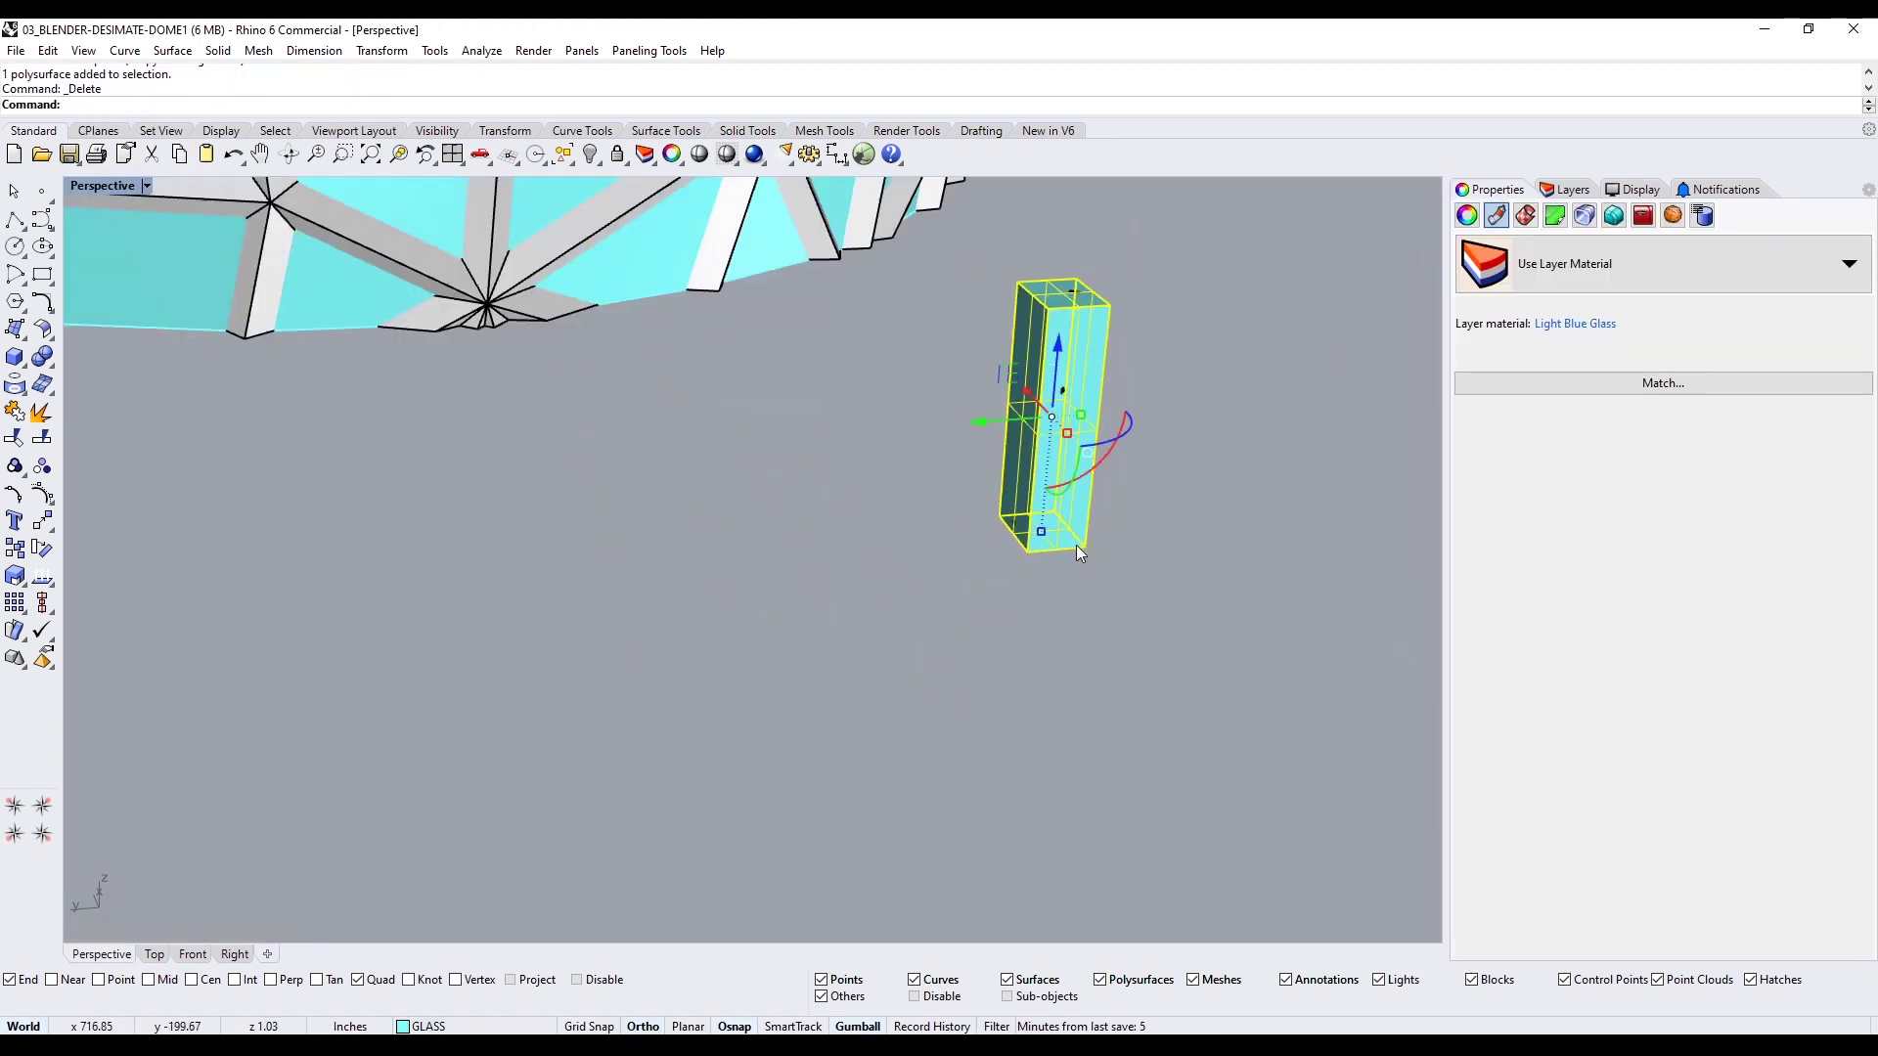
key("Delete")
Select the person block and assign it the Default material
left_click(905, 636)
left_click(1855, 285)
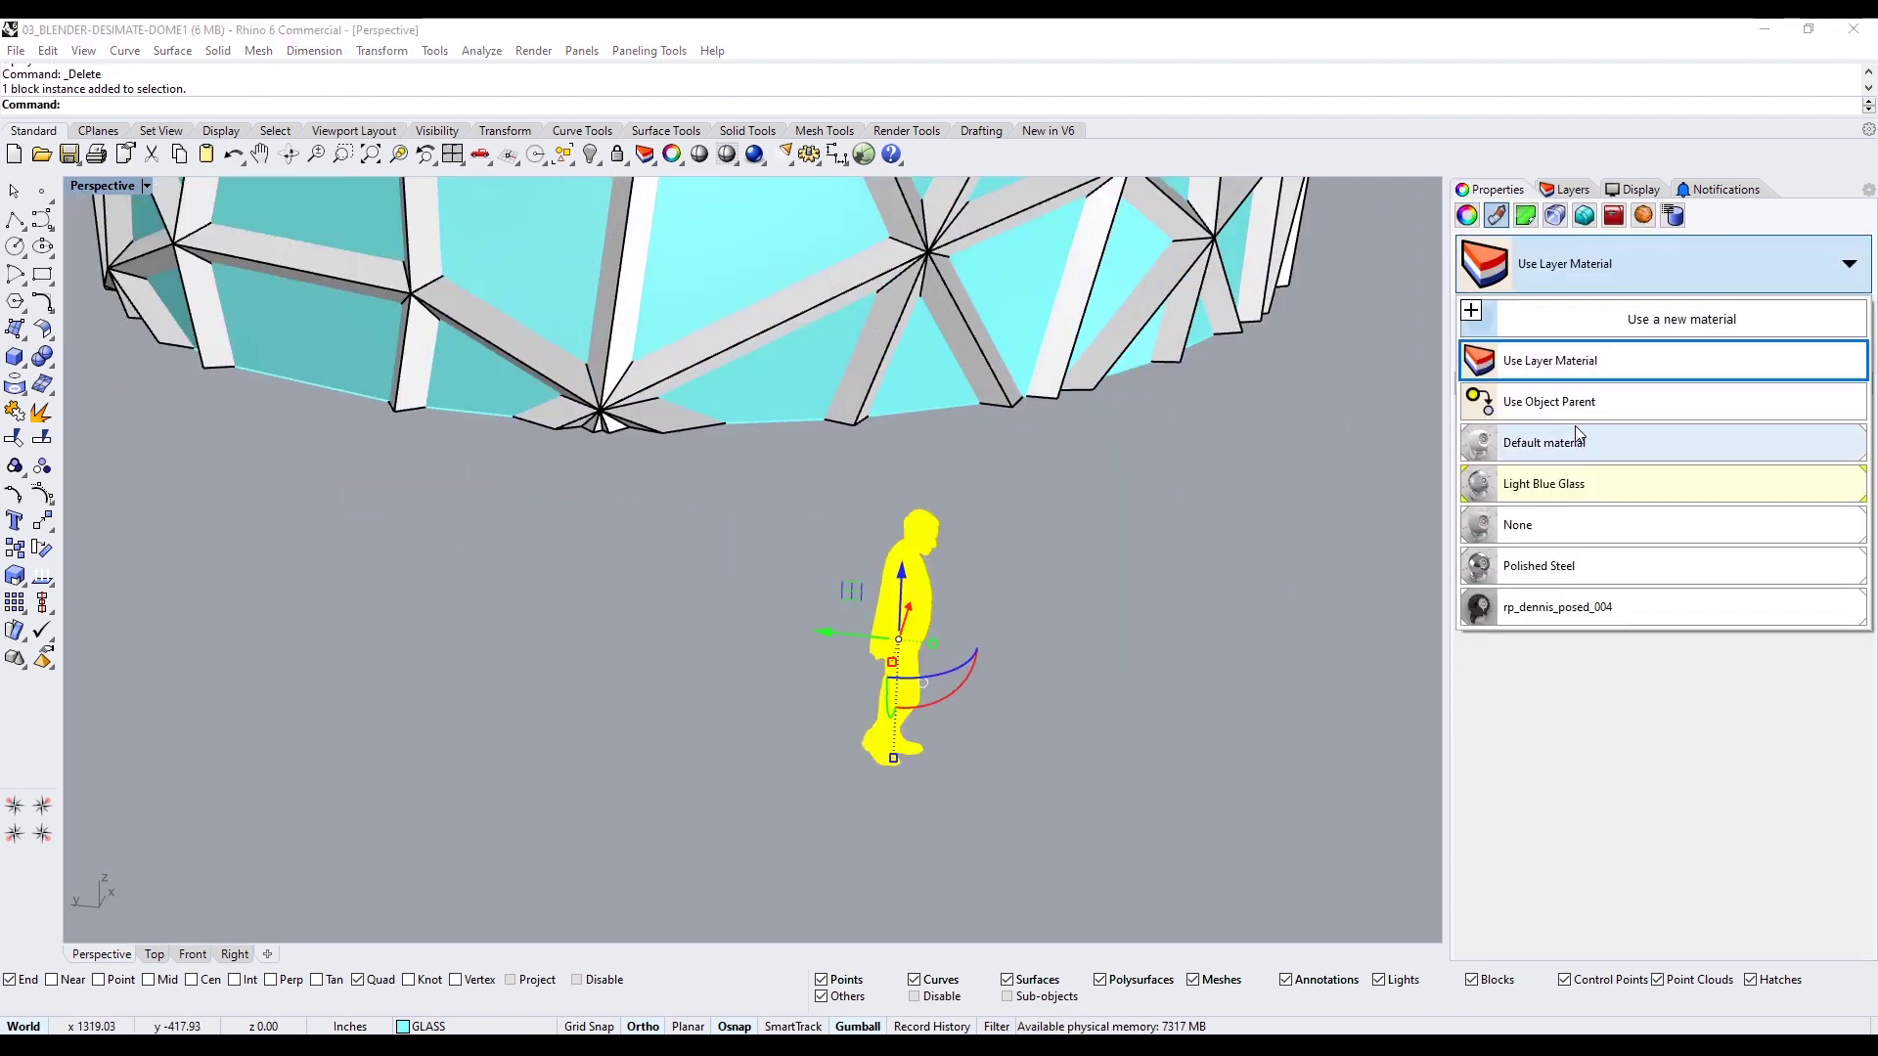
left_click(1576, 436)
left_click(1263, 661)
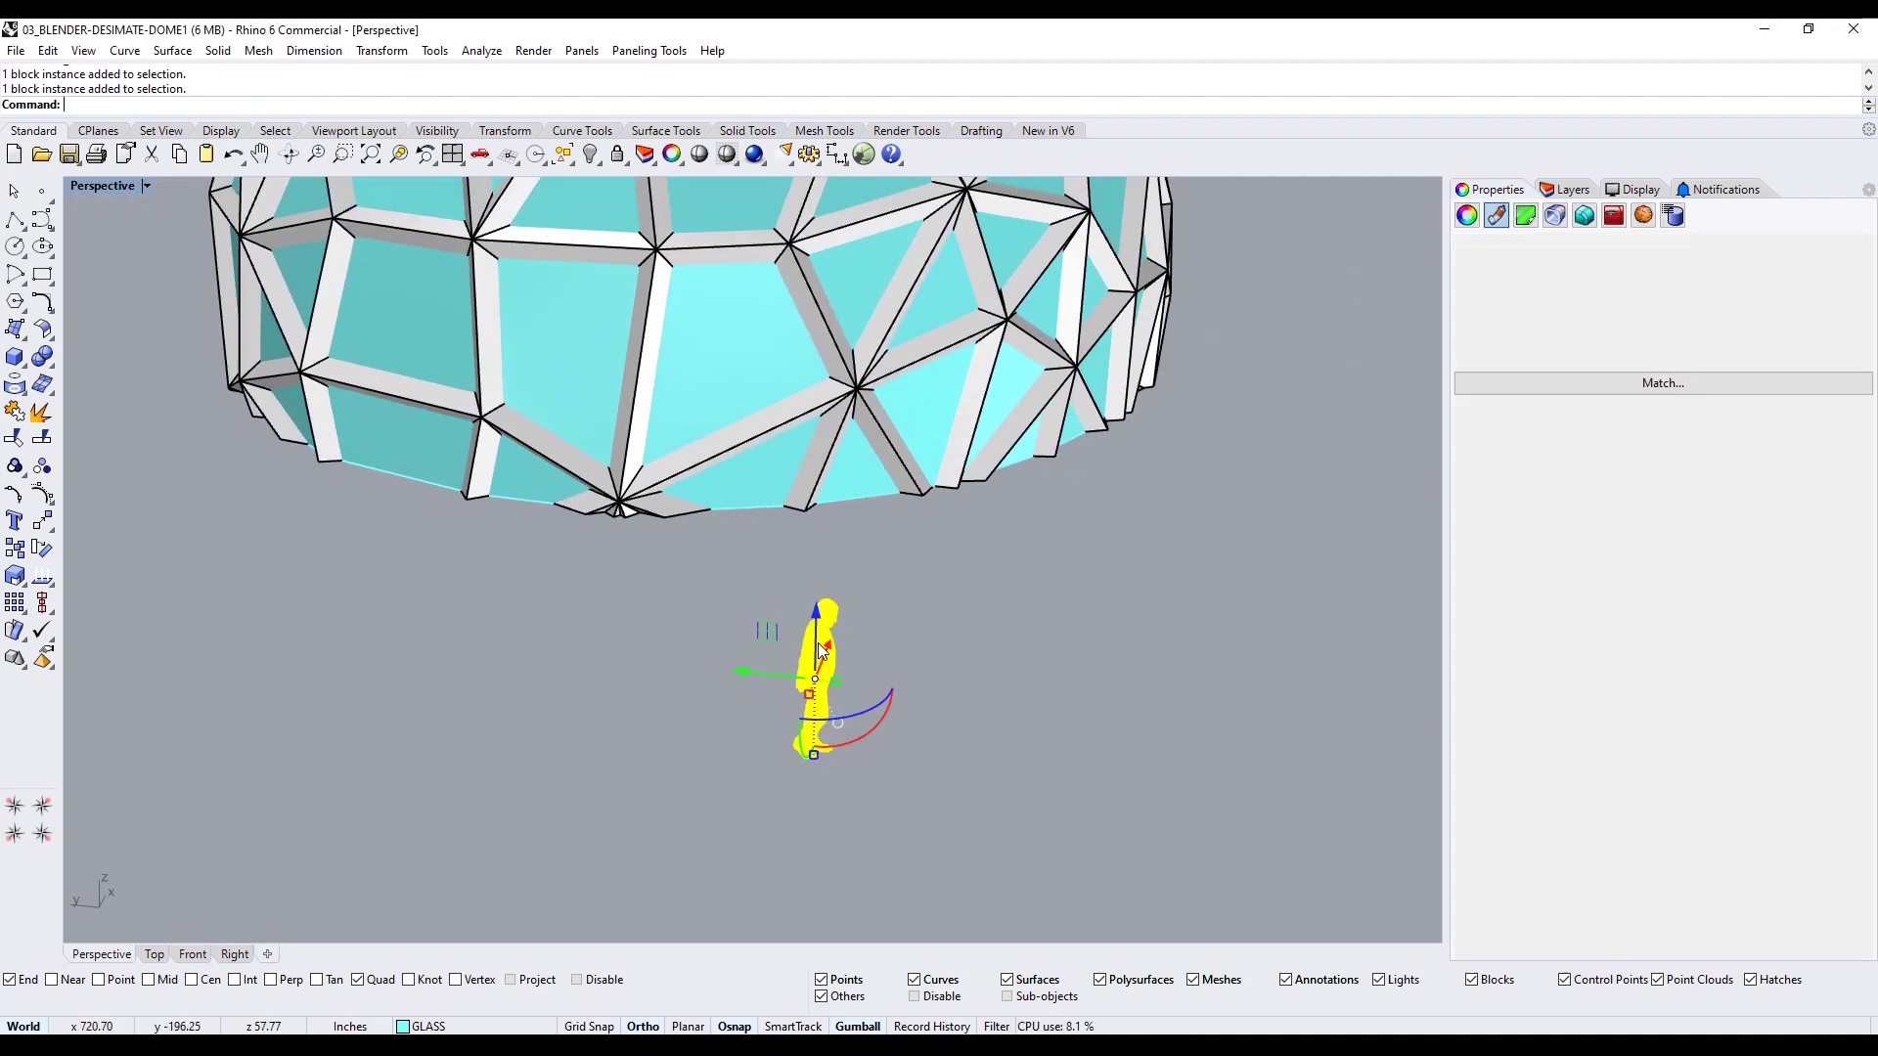
Explode the person block and assign the Default material to the resulting mesh
type("Explode")
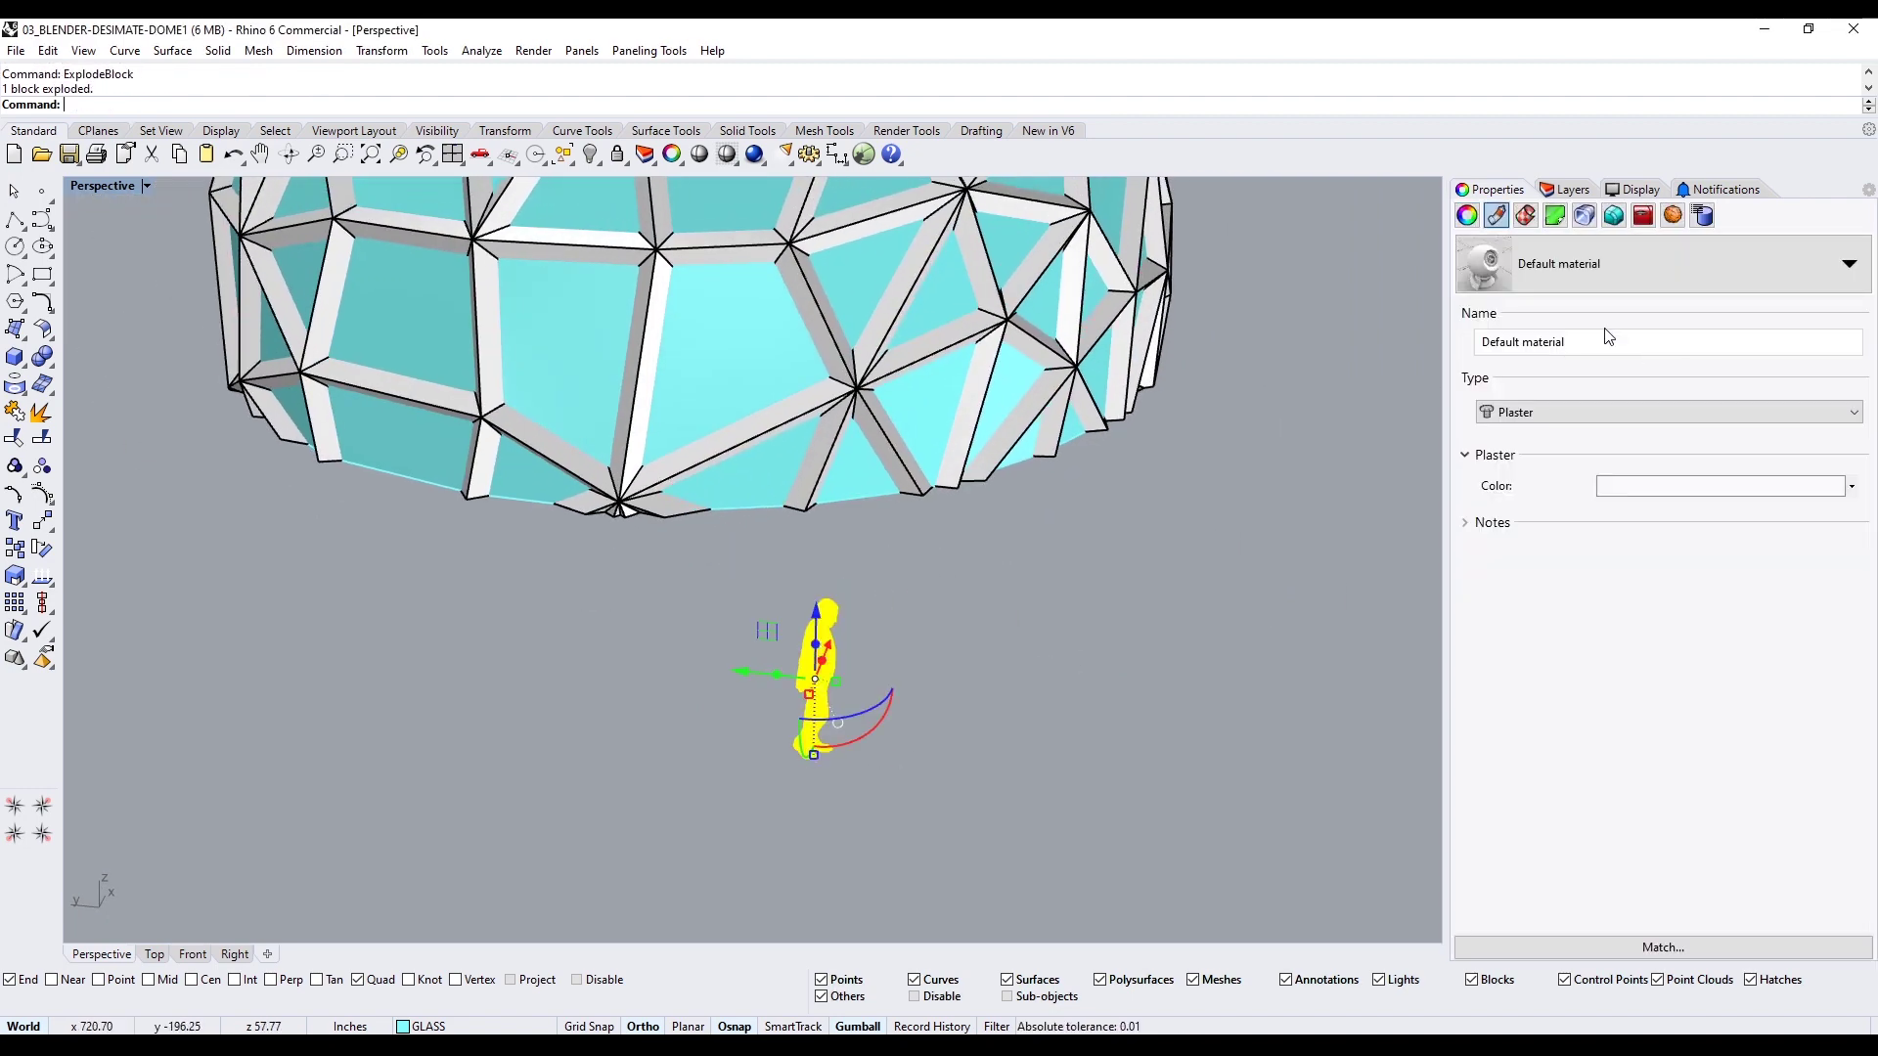
left_click(1577, 272)
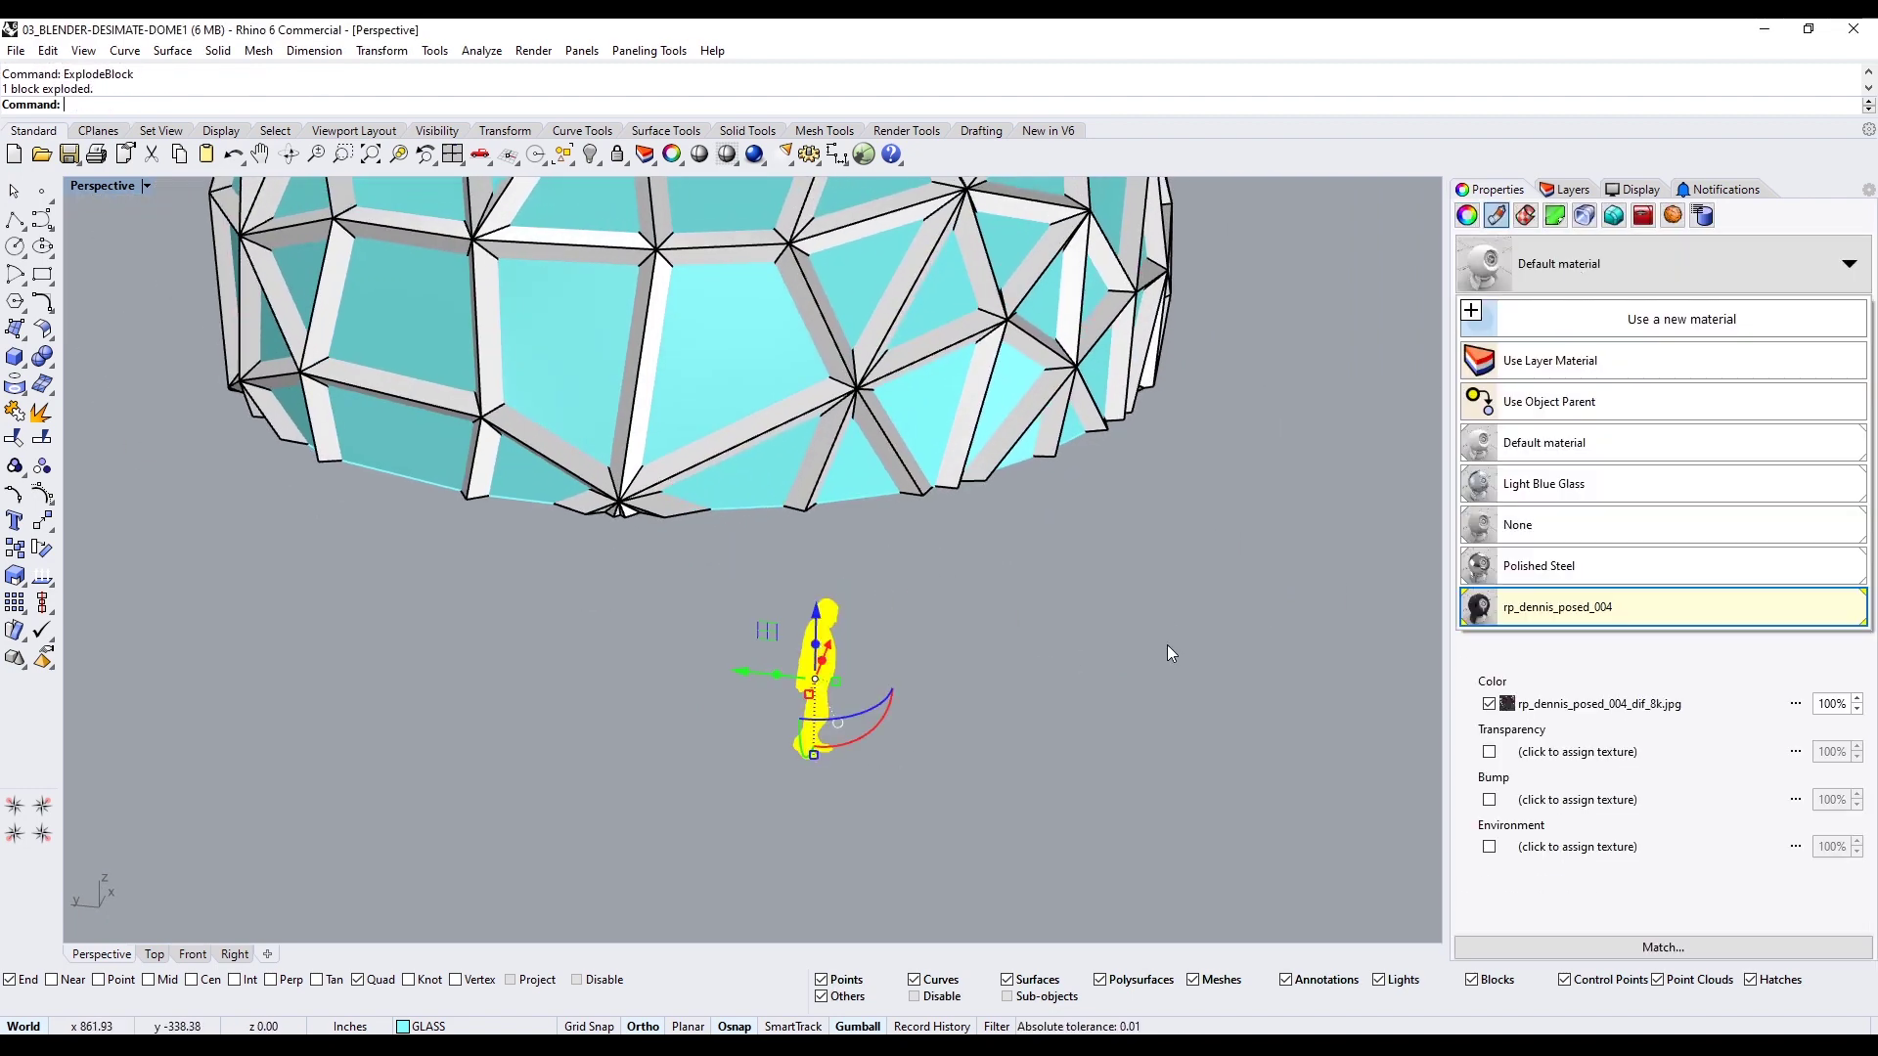
left_click(1534, 440)
left_click(877, 691)
left_click(734, 768)
right_click_drag(876, 692, 411, 673)
left_click(728, 765)
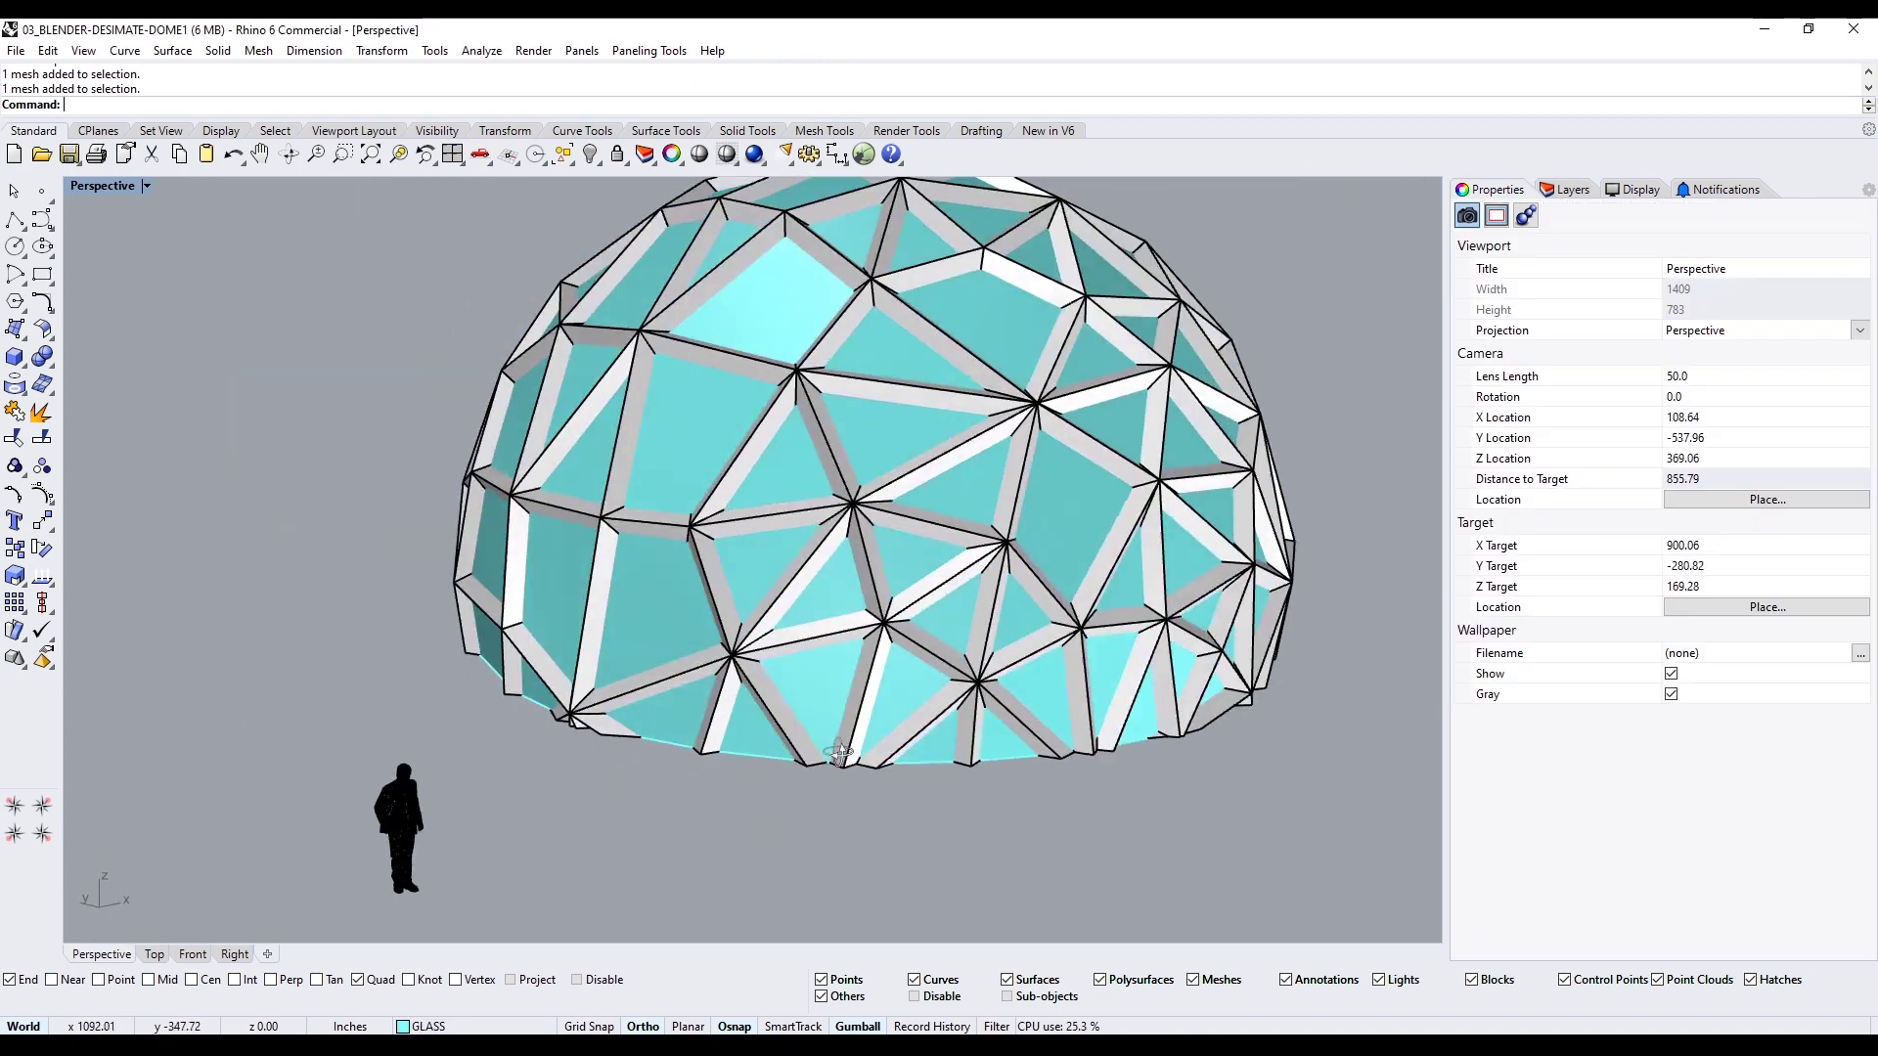
Try extruding the person mesh along the X axis toward the dome, and undo the extrusion
scroll(411, 672, "up", 5)
scroll(618, 701, "down", 5)
left_click(515, 783)
left_click_drag(515, 783, 636, 832, "ctrl")
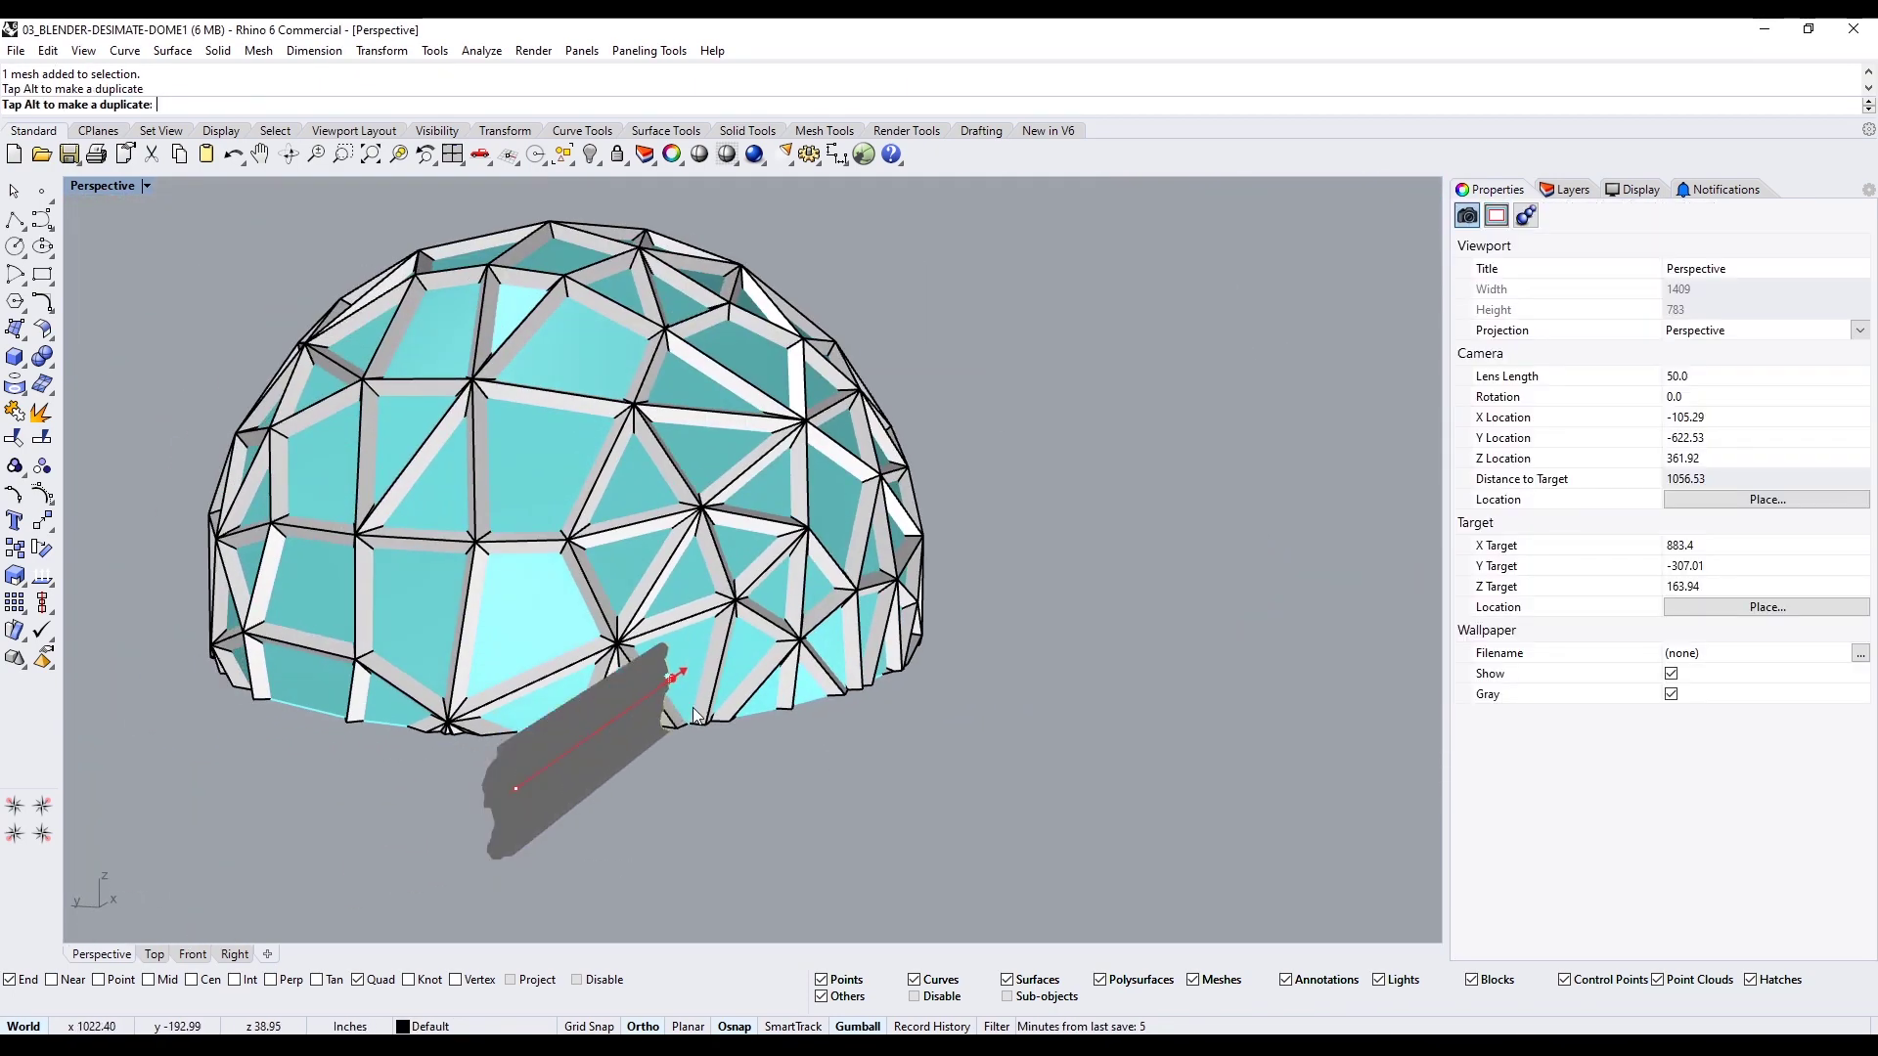
key("ctrl+z")
Move the person to stand in front of the dome's base where the entrance opening goes
right_click_drag(819, 747, 547, 743)
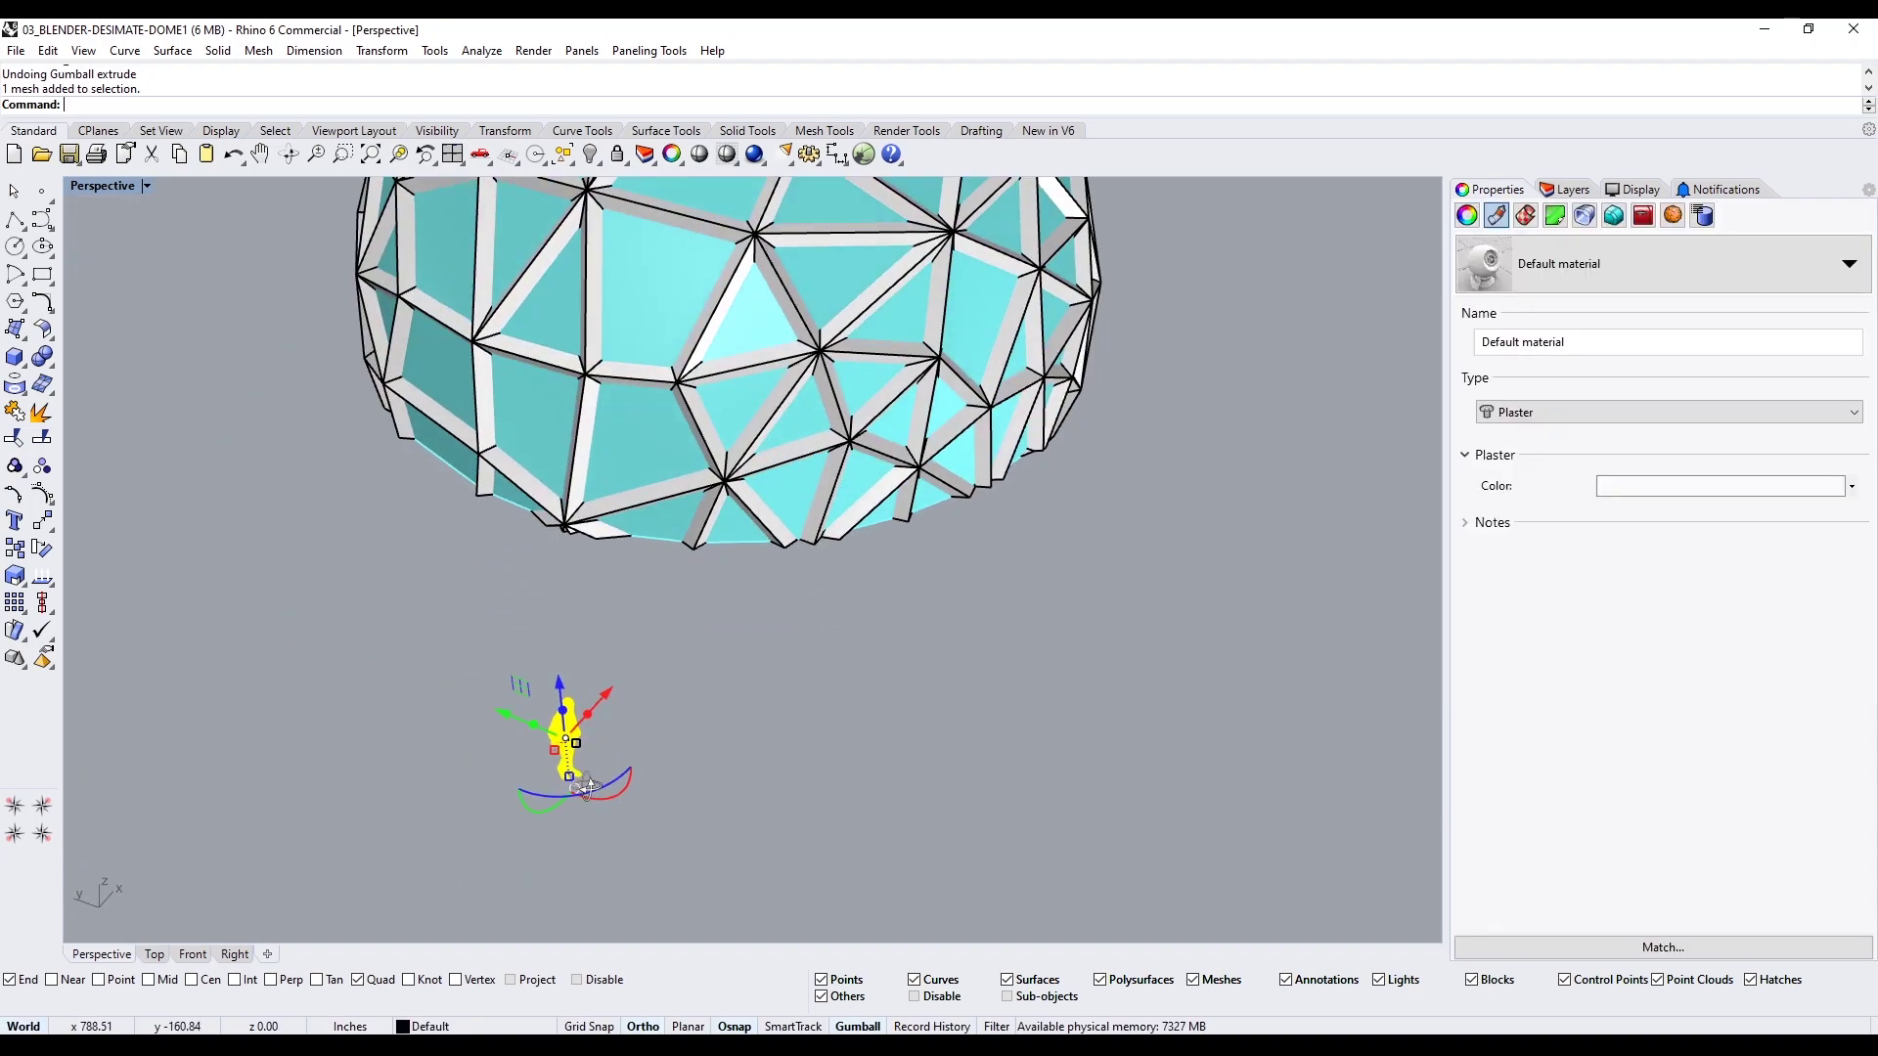
left_click_drag(545, 746, 670, 733)
right_click_drag(885, 537, 479, 773)
left_click_drag(377, 639, 670, 806)
right_click_drag(841, 792, 865, 763)
left_click(865, 756)
scroll(864, 756, "up", 3)
Make STRUCTURE the current layer and hide the GLASS layer
left_click(1565, 189)
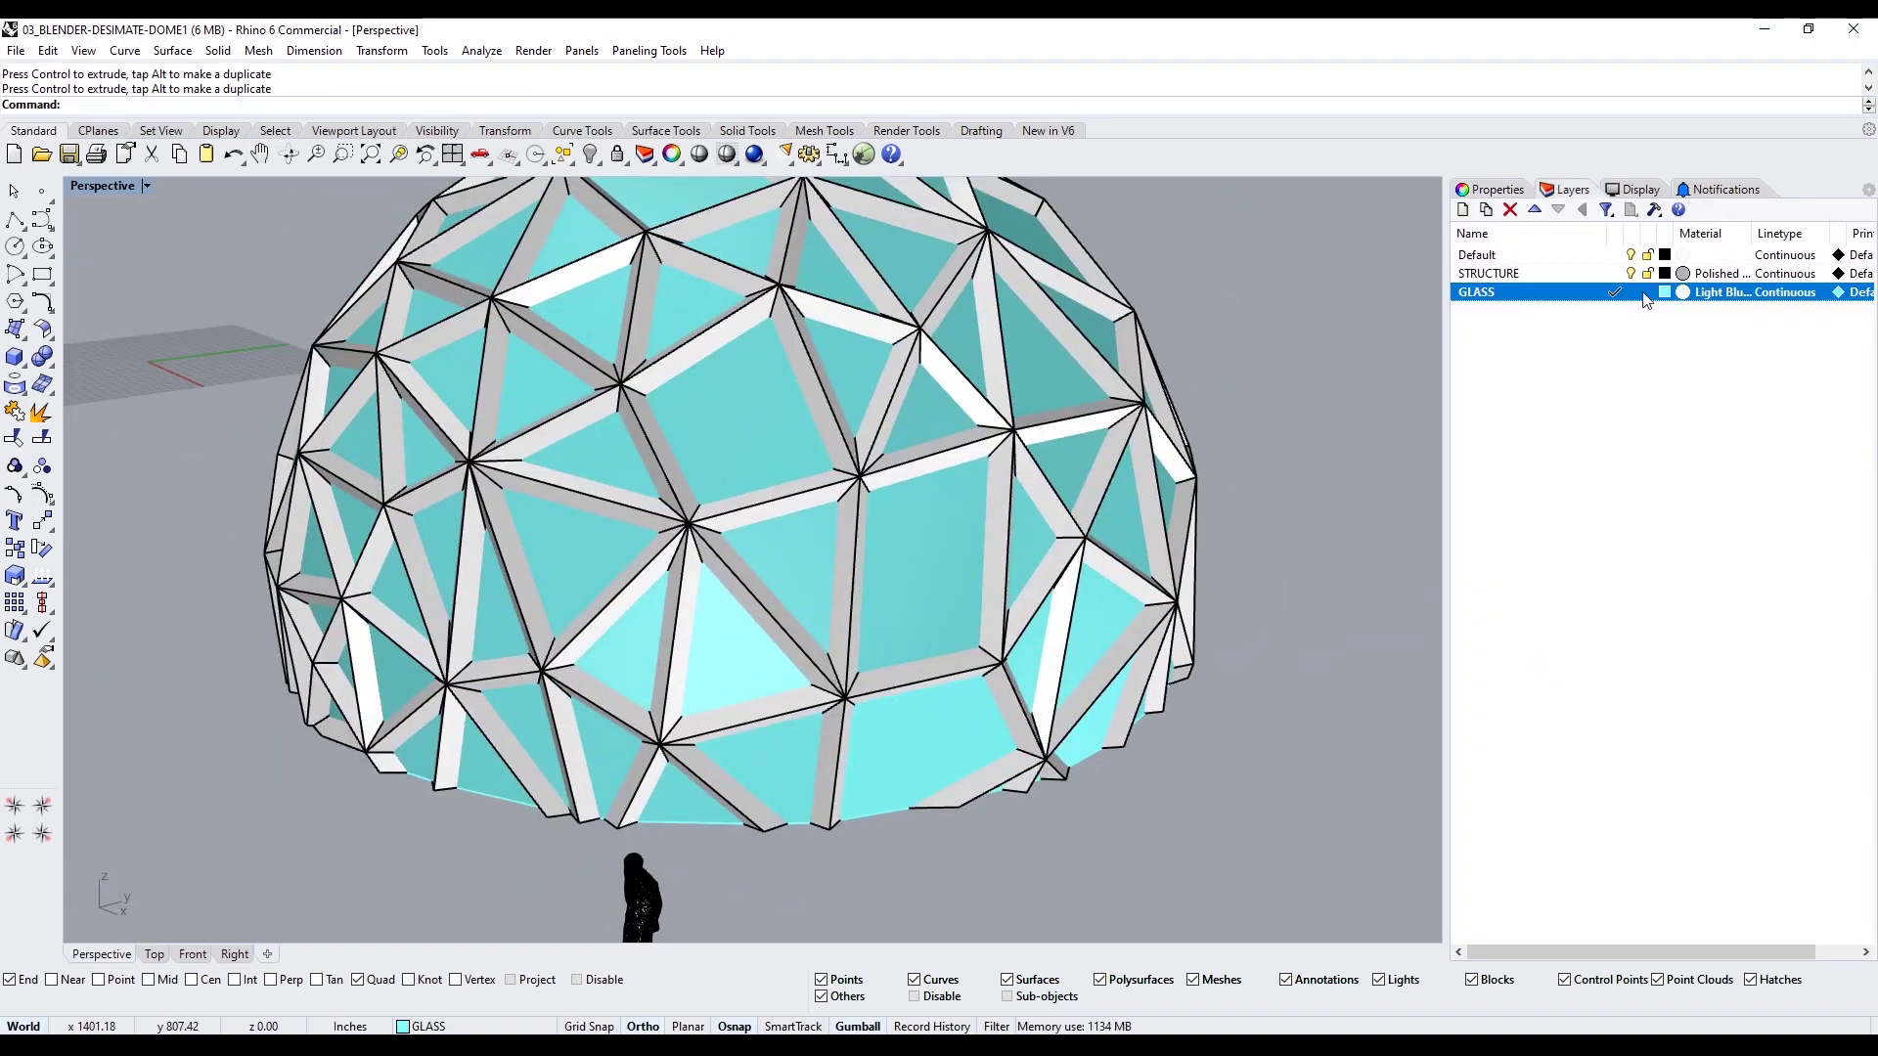
left_click(1630, 273)
left_click(1631, 273)
left_click(1631, 292)
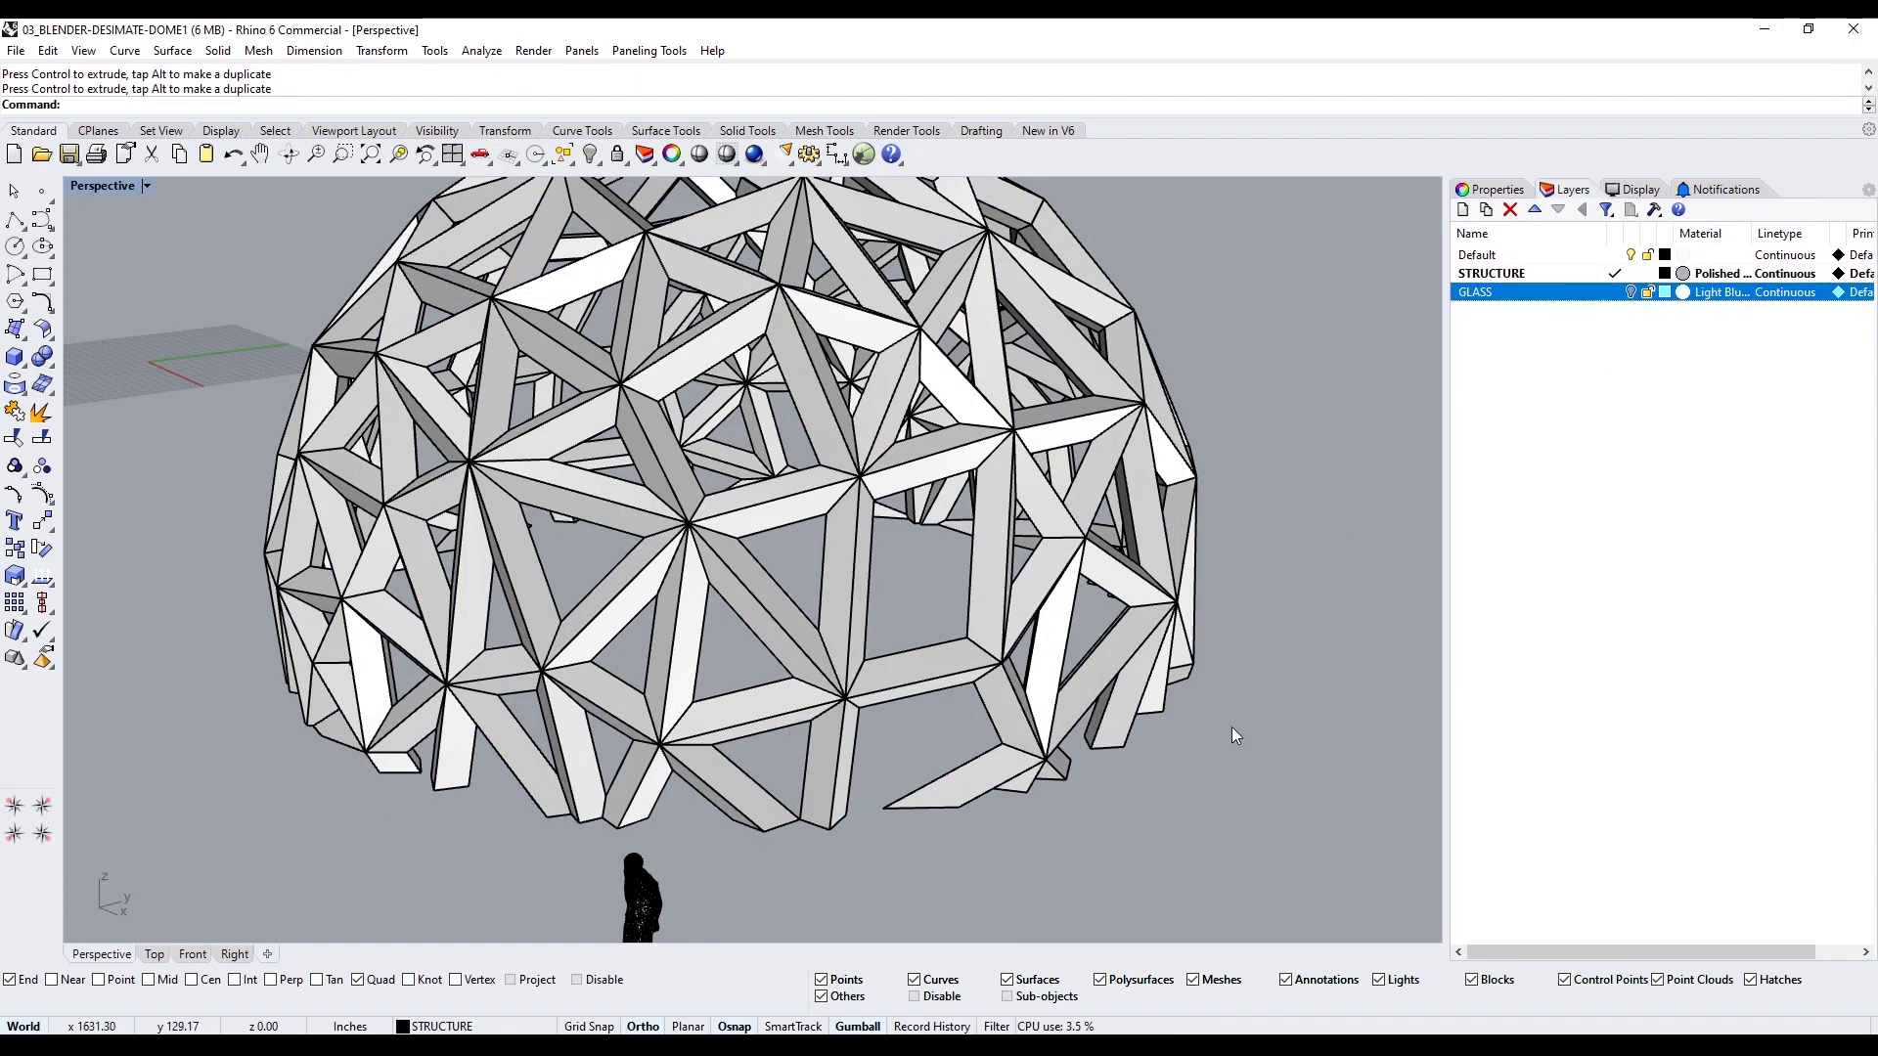
scroll(1232, 736, "up", 6)
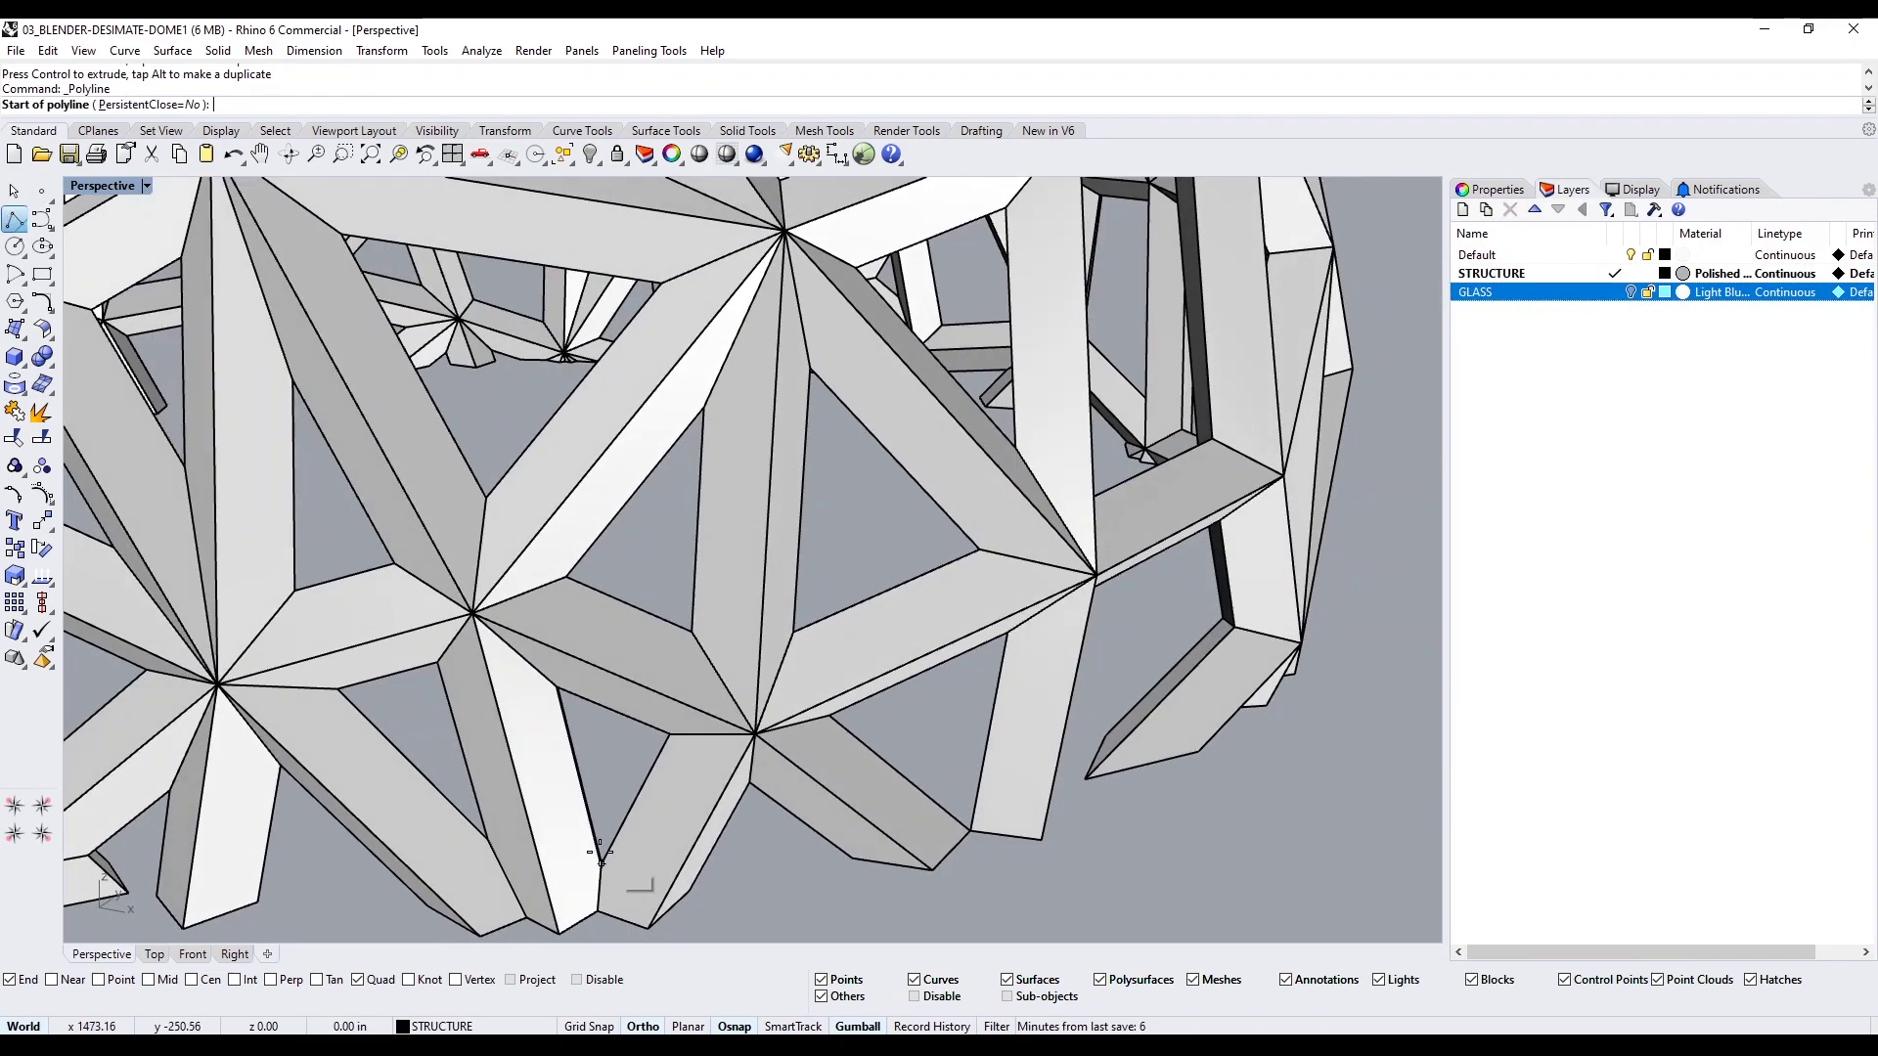
Draw a closed polyline through the strut corners at the dome's base to outline the entrance opening
left_click(836, 365)
right_click_drag(836, 365, 1002, 518)
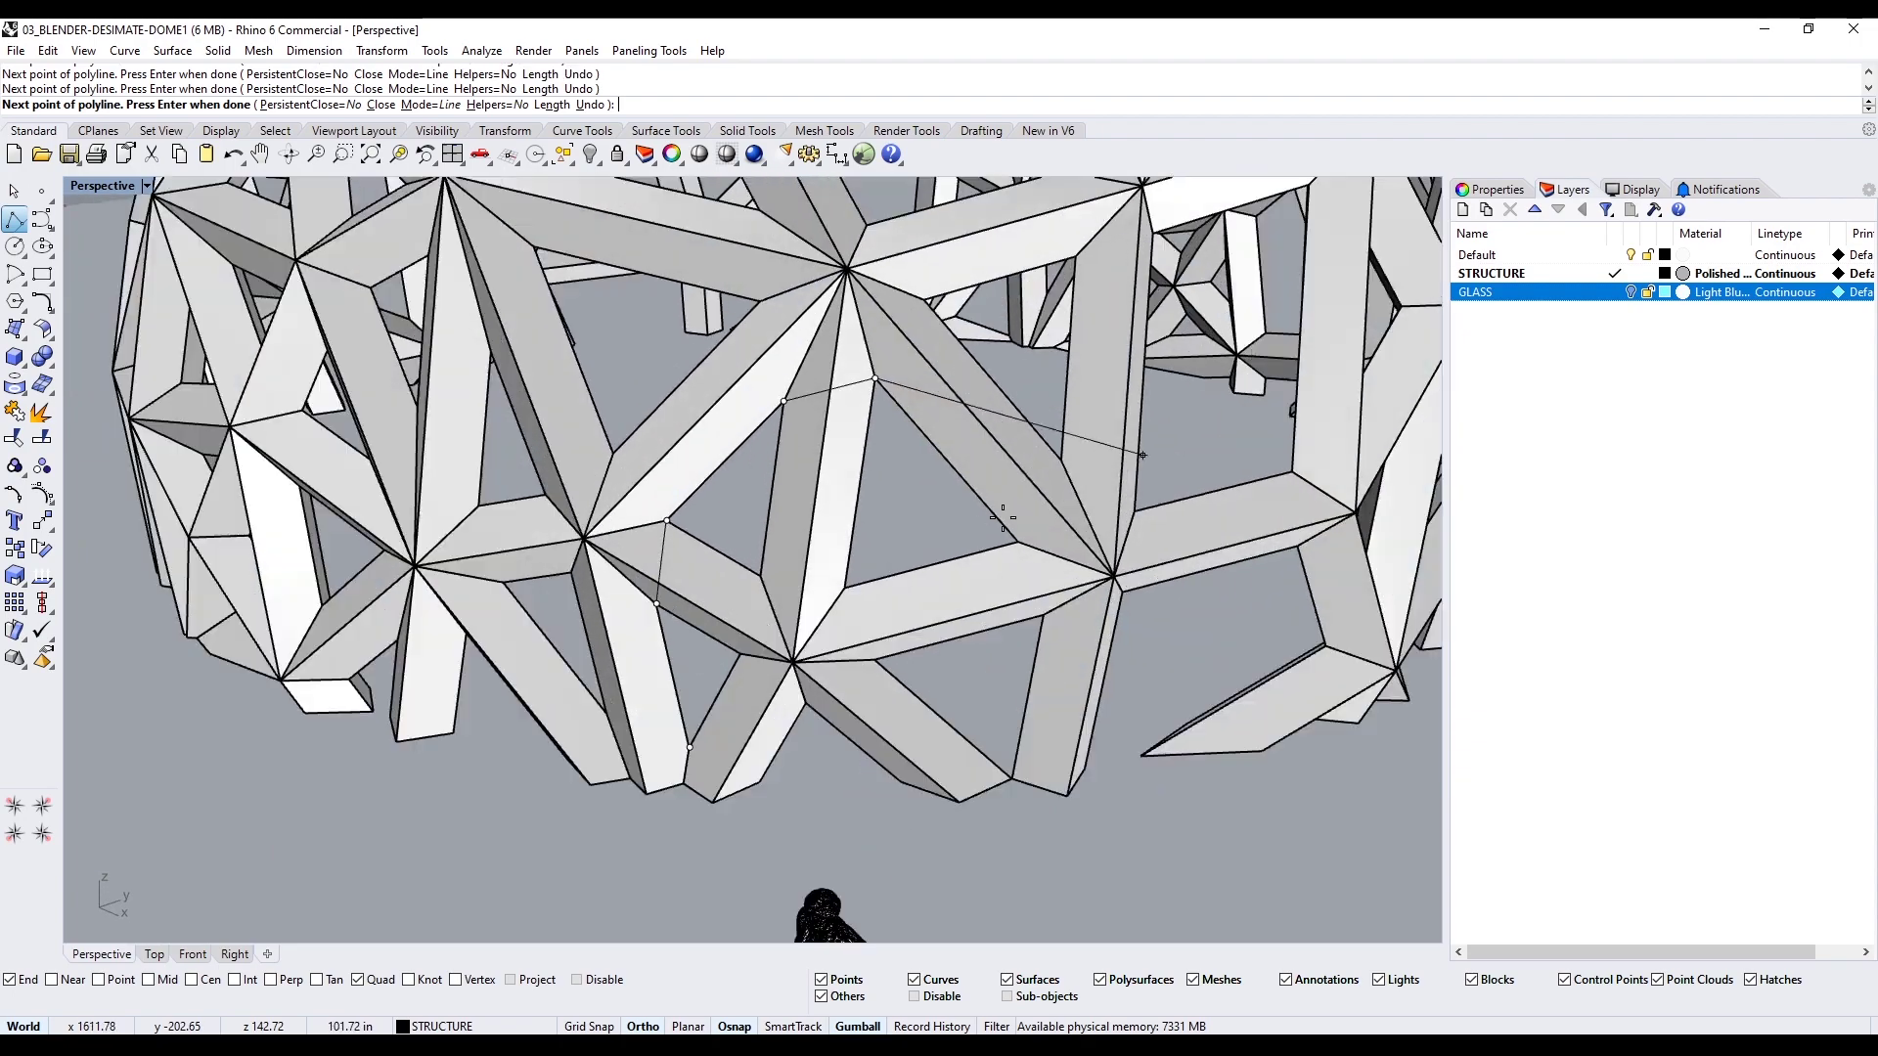
scroll(704, 797, "up", 3)
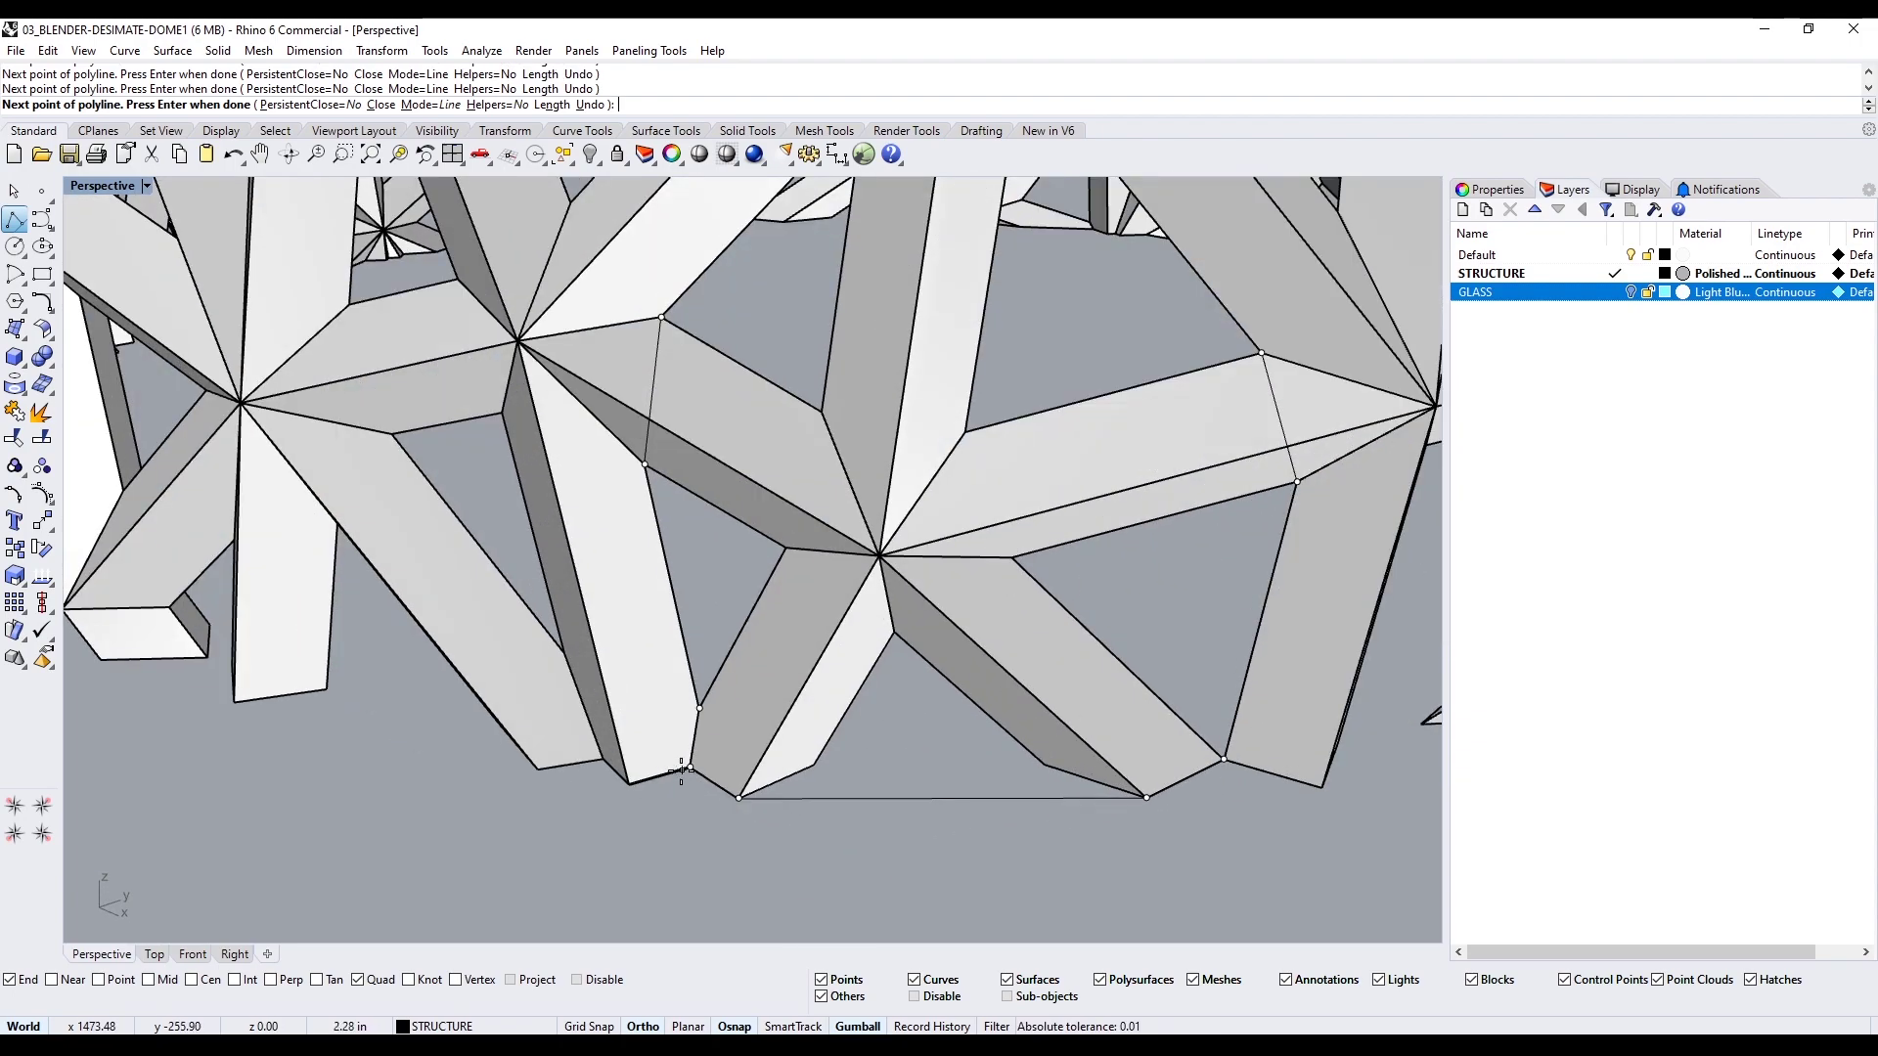
scroll(759, 730, "down", 5)
right_click_drag(677, 732, 892, 733)
type("ExtrudeCrv")
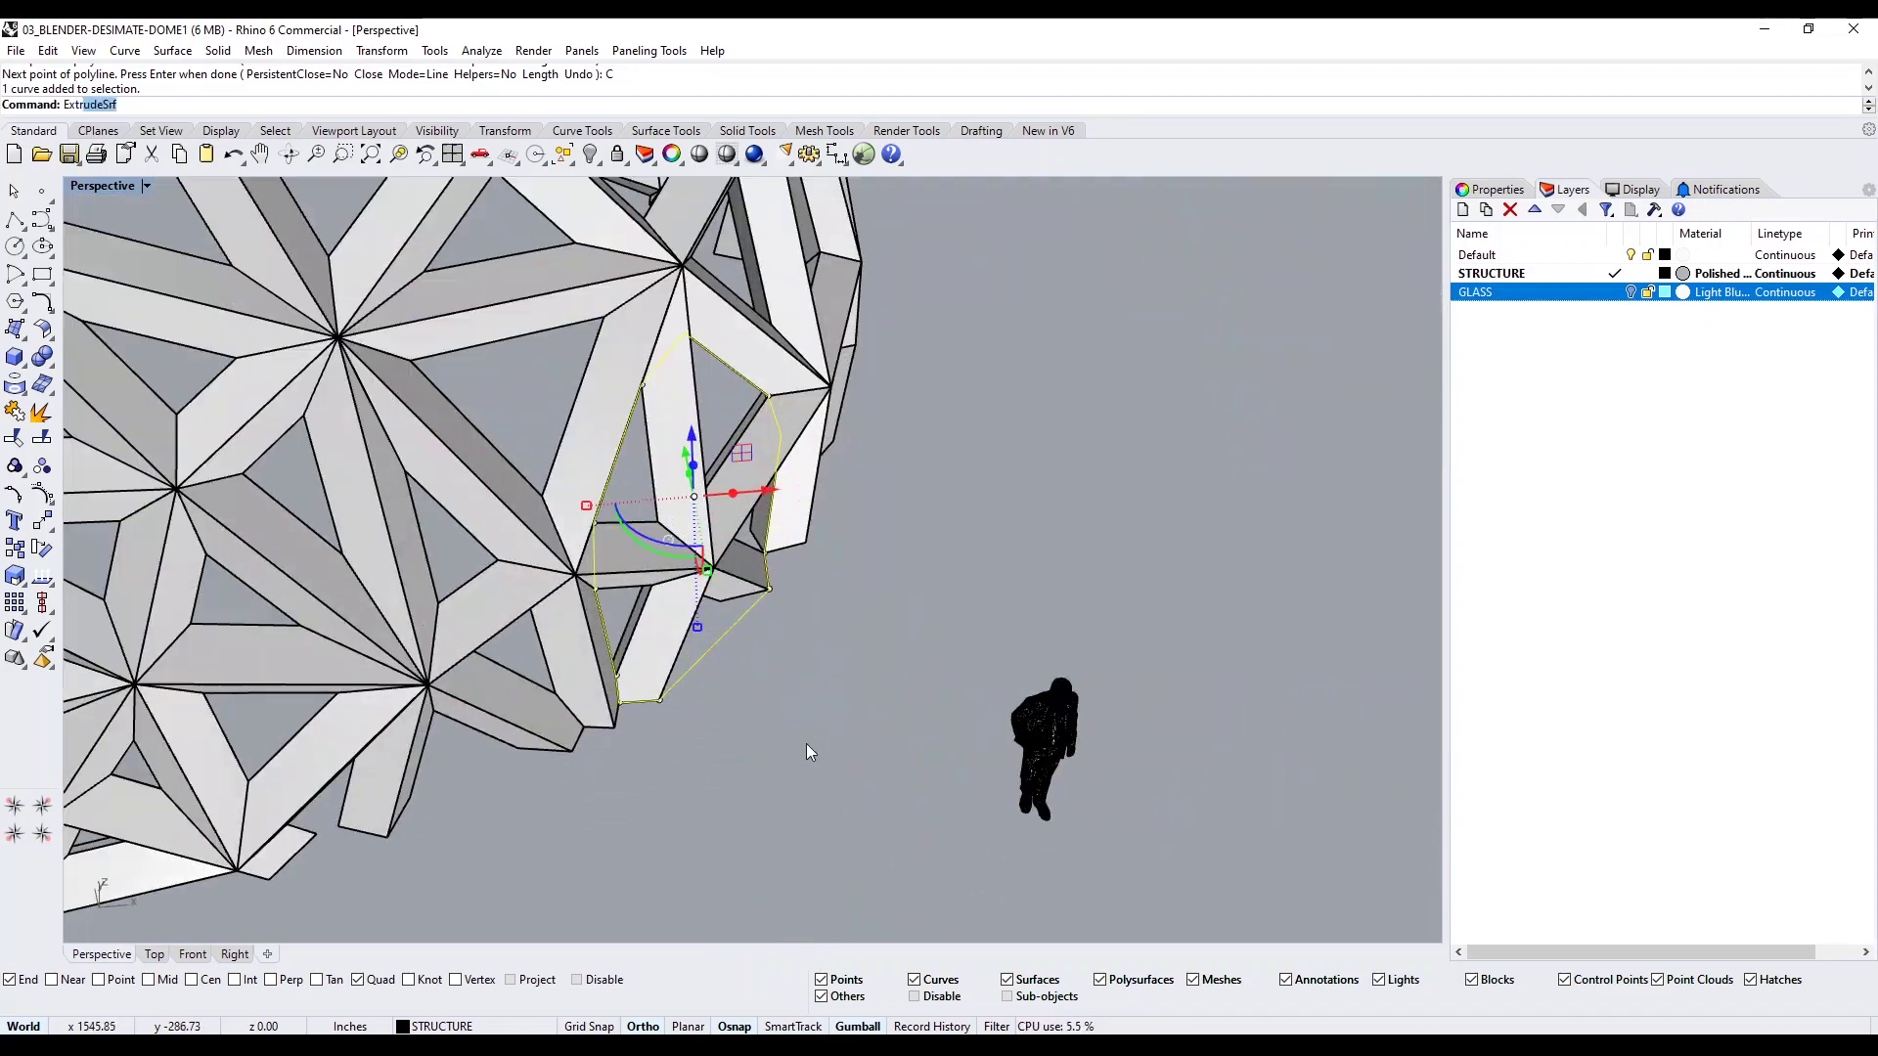
key("Return")
type("D")
key("Return")
left_click(880, 753)
key("Escape")
Extrude the entrance outline as a solid through the dome wall, using a custom direction picked on the struts
right_click_drag(746, 694, 919, 794)
right_click_drag(714, 675, 1021, 637)
scroll(562, 606, "up", 5)
right_click_drag(564, 614, 381, 797)
key("Return")
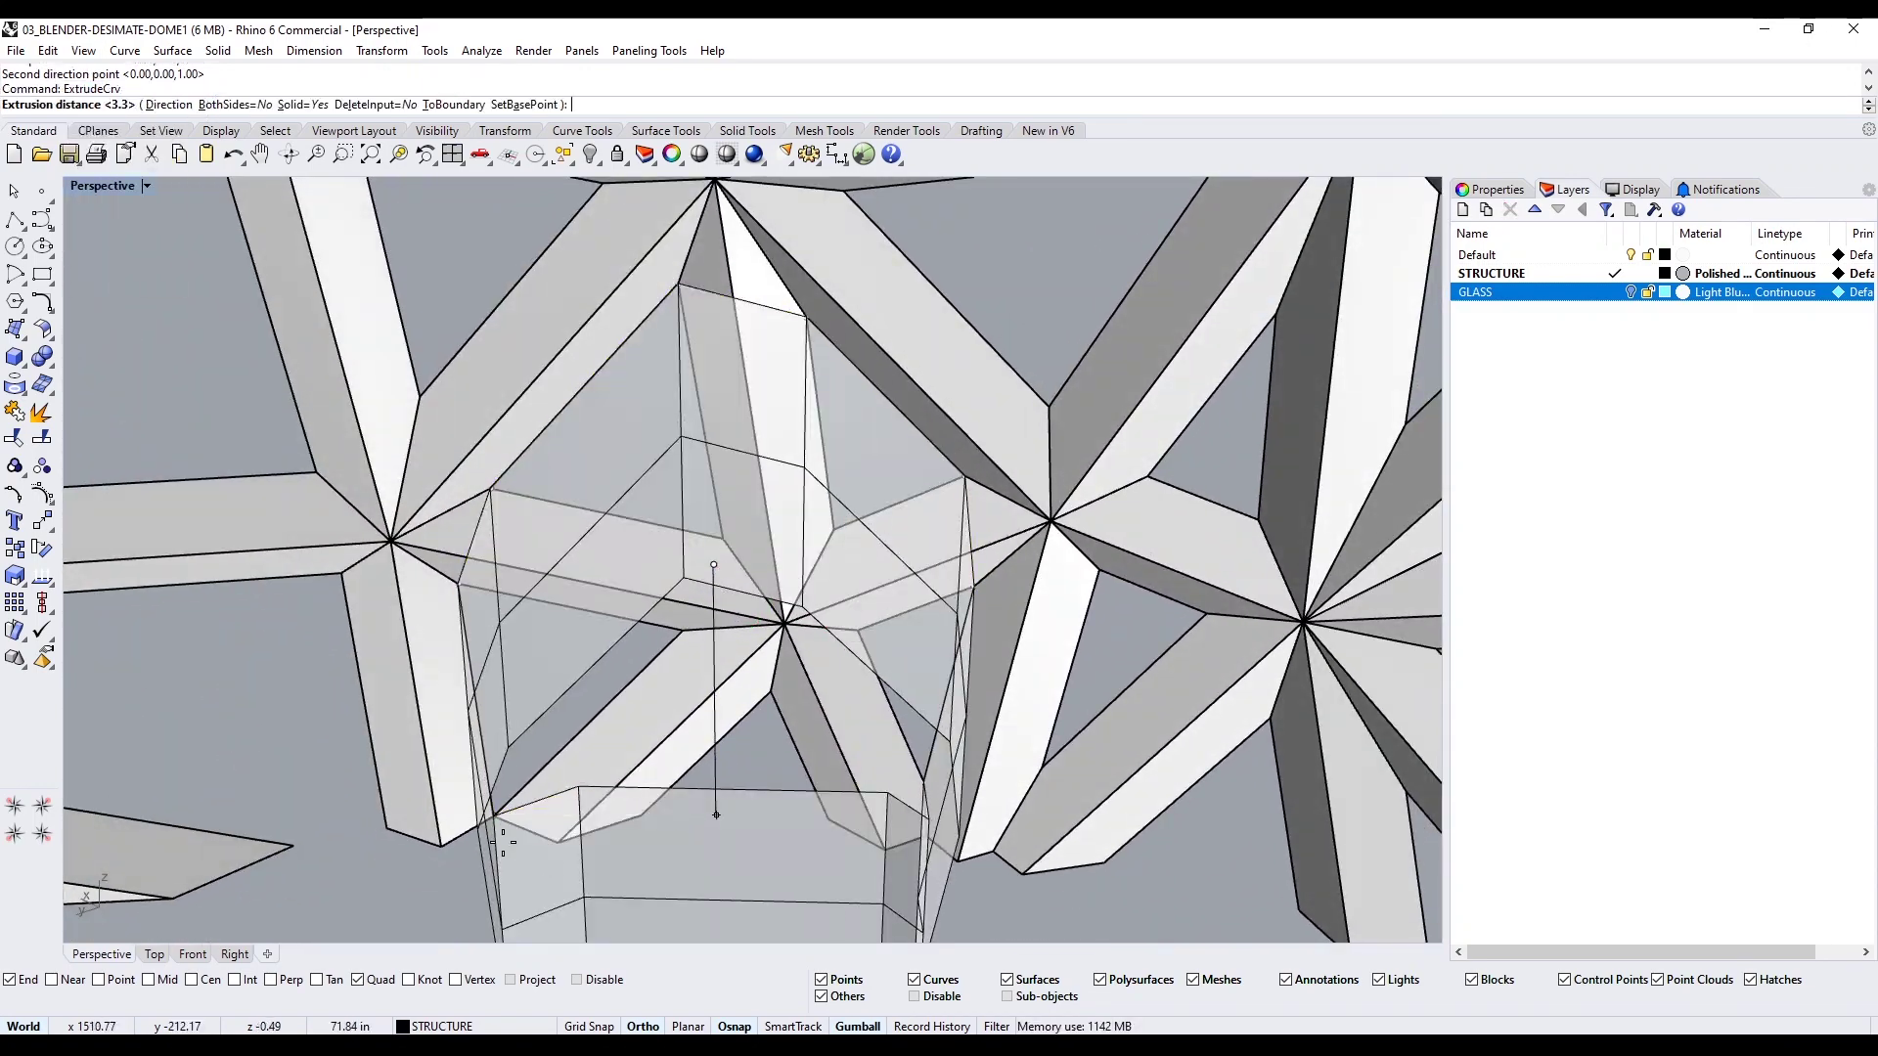
type("D")
key("Return")
left_click(494, 816)
left_click(494, 854)
left_click(587, 866)
right_click_drag(587, 841, 775, 750)
key("Delete")
Try to trim the struts inside the entrance with the extruded solid, and undo the trims
left_click(1040, 705)
type("trim")
key("Return")
left_click(742, 740)
key("ctrl+z")
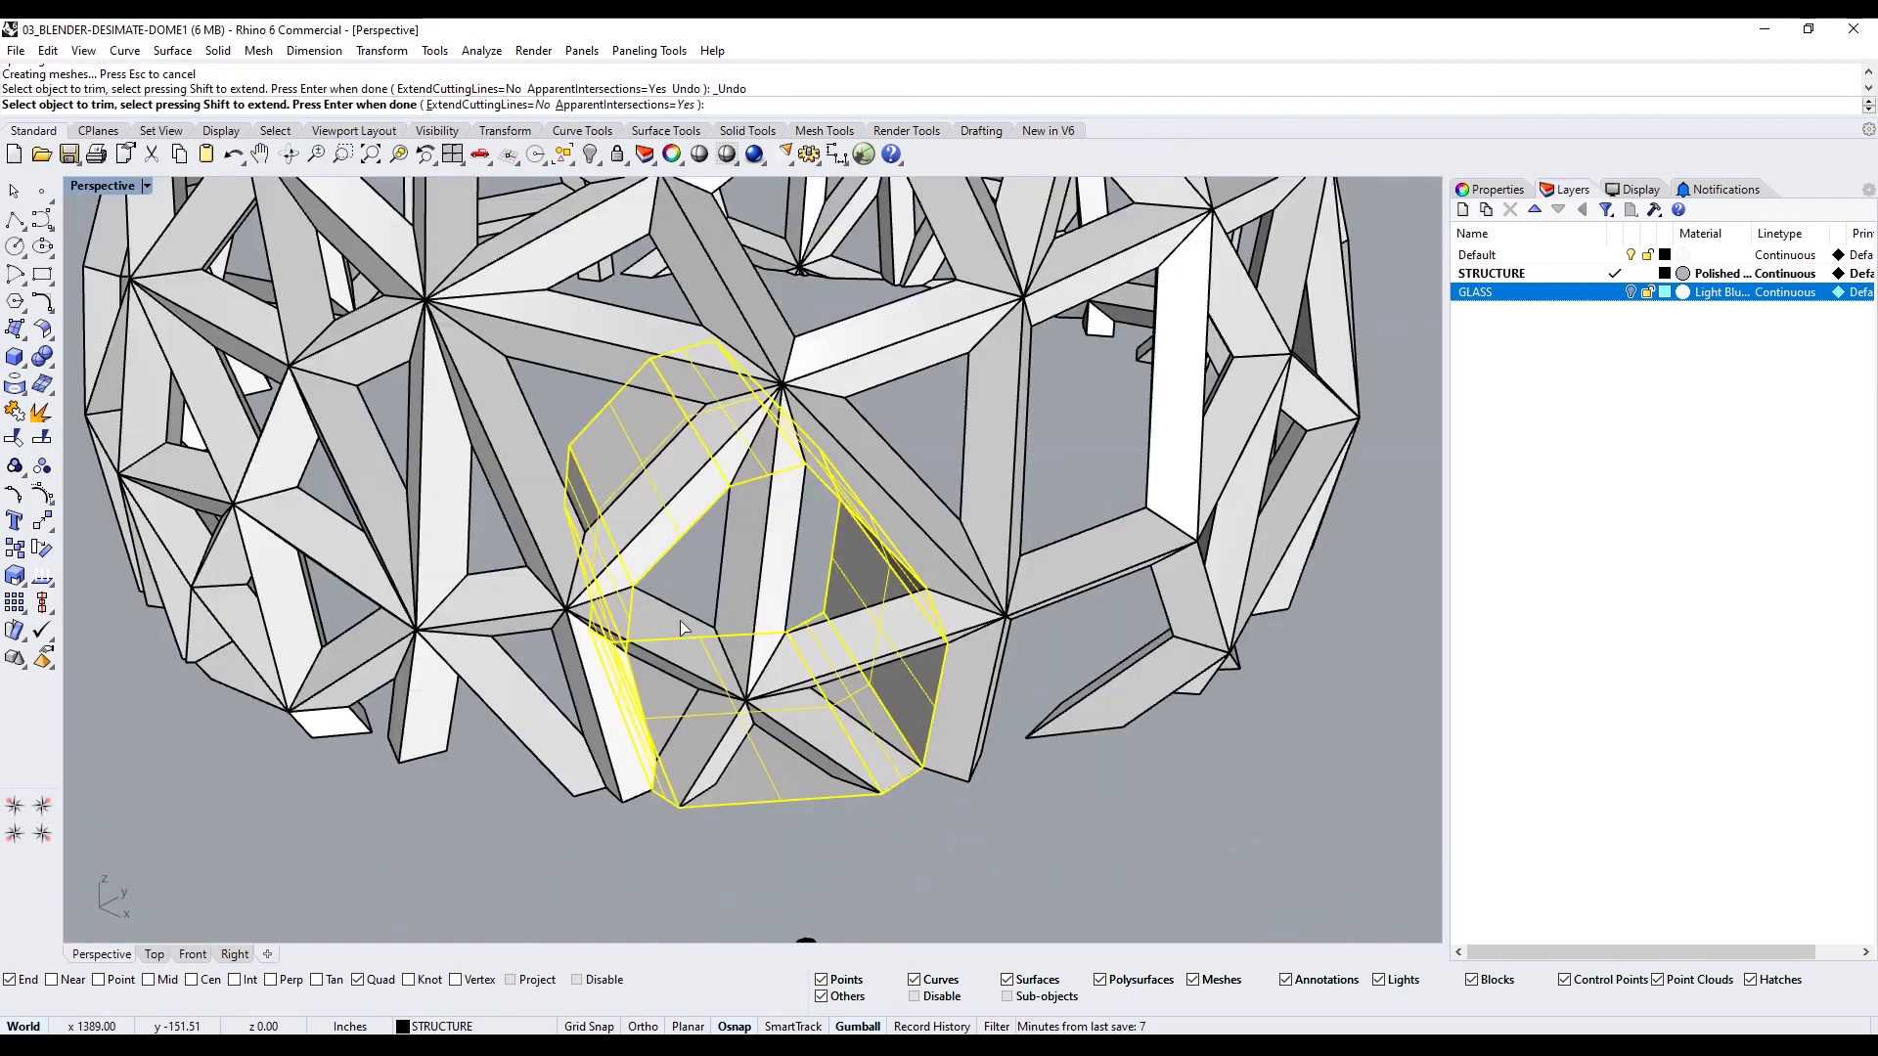
left_click(685, 628)
key("ctrl+z")
Move the extruded cutting solid slightly so that it clears the corners of the surrounding struts
right_click_drag(684, 628, 753, 677)
scroll(332, 565, "up", 5)
key("Escape")
type("M")
key("Return")
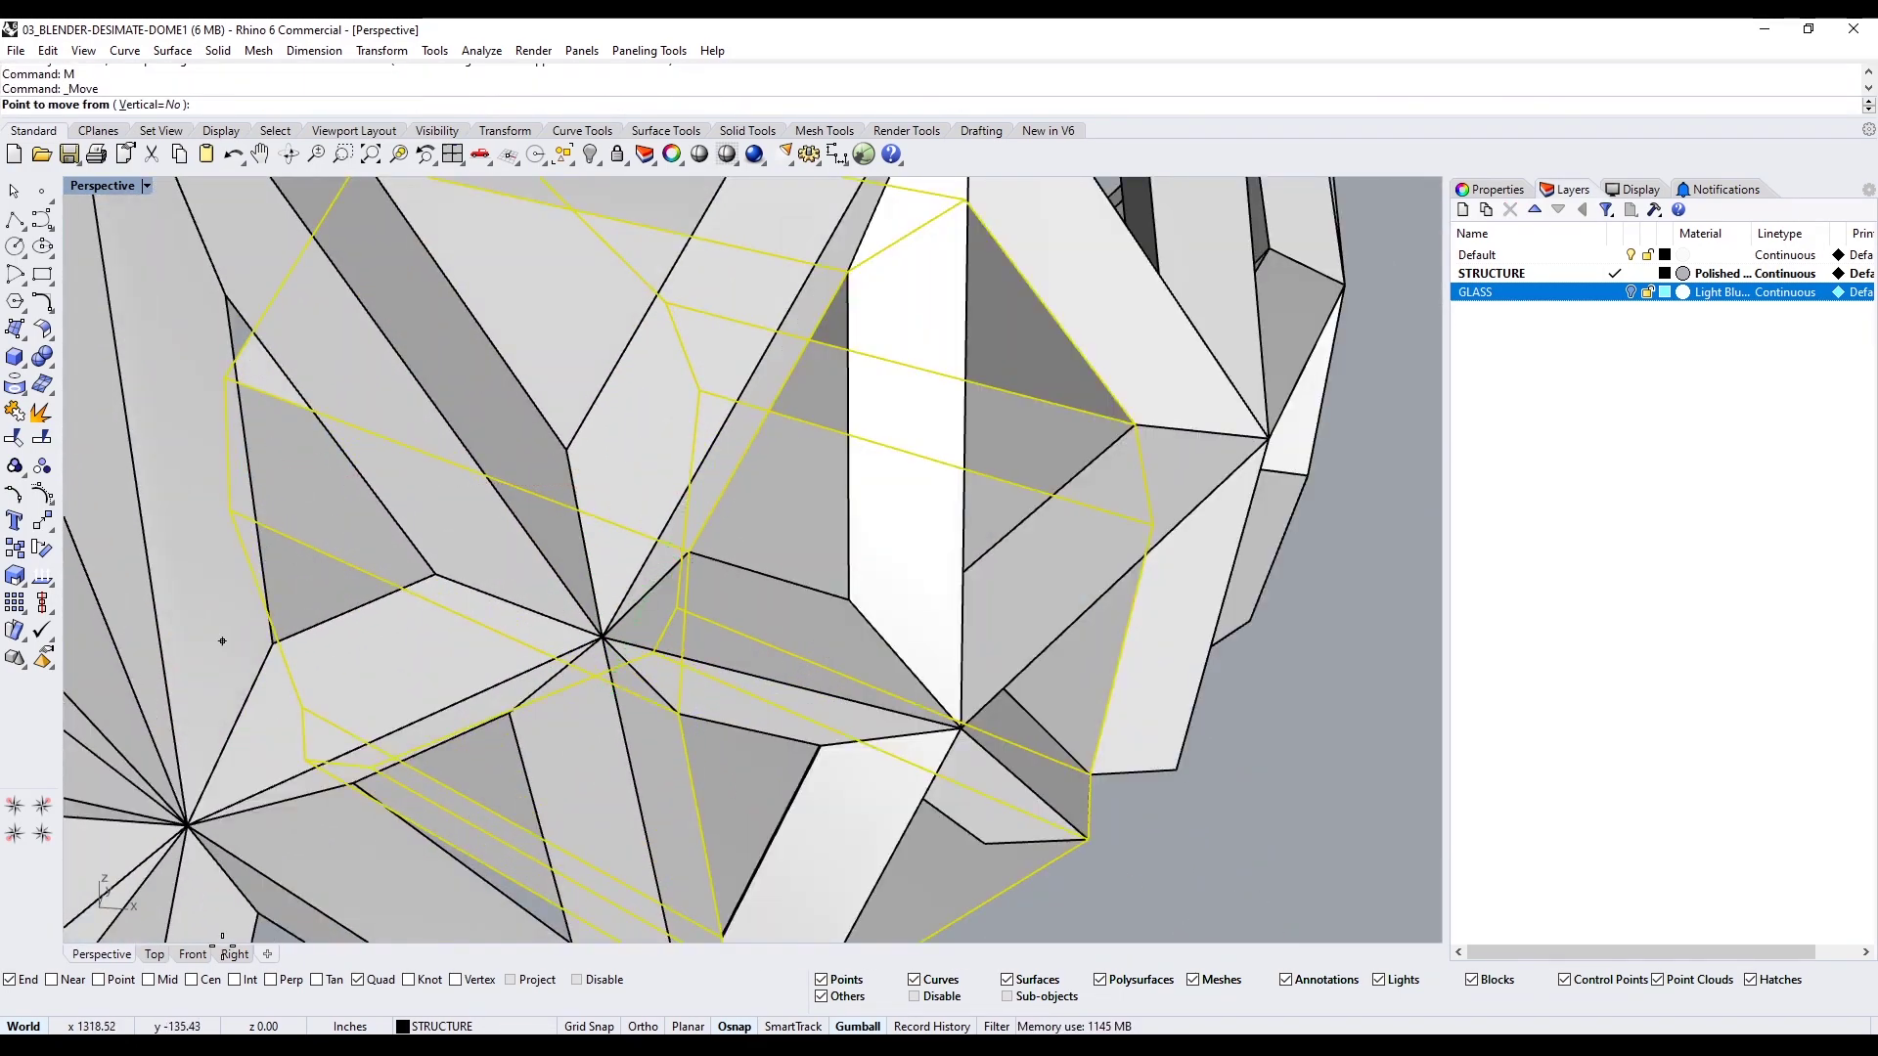
left_click(225, 379)
left_click(289, 401)
scroll(294, 403, "down", 6)
right_click_drag(782, 578, 846, 596)
Trim away the struts inside the entrance opening with the extruded solid, and delete the solid
left_click(855, 600)
type("trim")
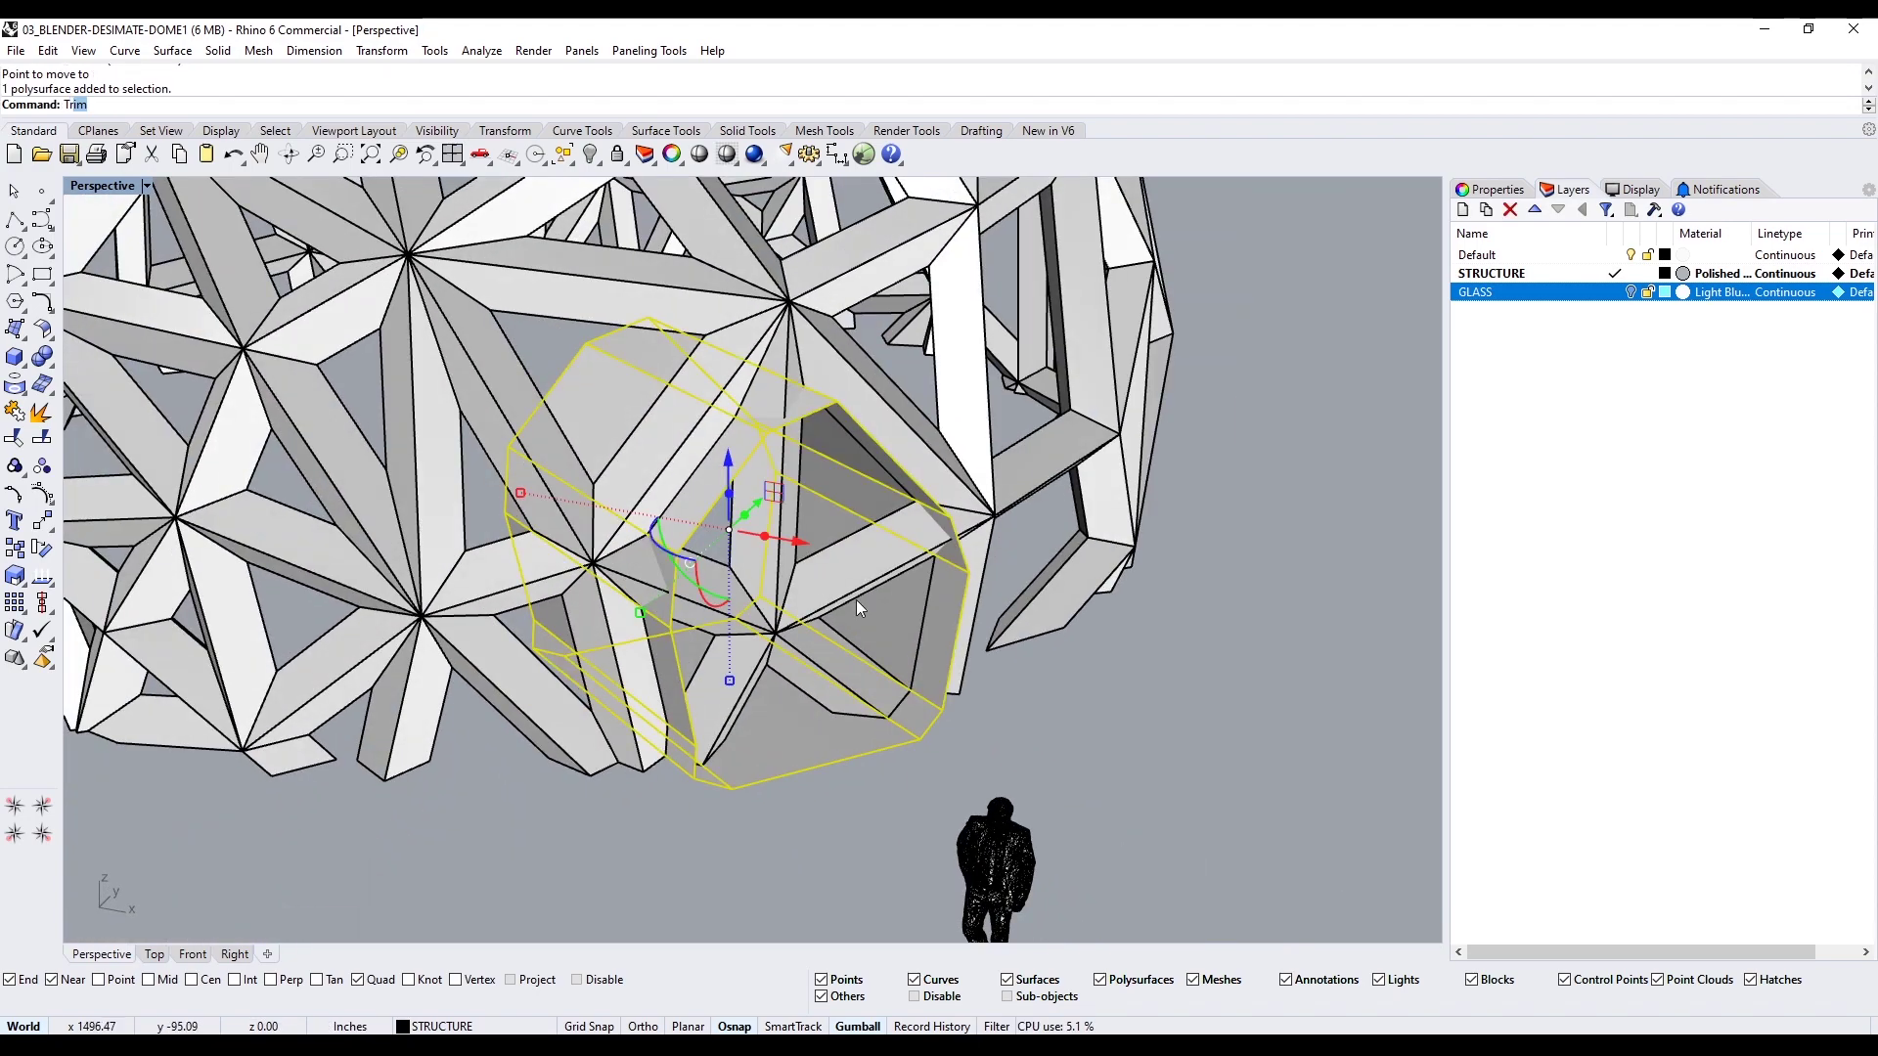
key("Return")
left_click(890, 675)
key("Escape")
left_click(808, 763)
key("Delete")
right_click(108, 186)
left_click(122, 256)
mouse_move(821, 709)
right_mouse_down()
mouse_move(789, 724)
mouse_move(771, 814)
right_mouse_up()
scroll(772, 815, "up", 6)
Draw a polyline across the leftover piece at the foot of the entrance-side strut and trim that piece off
left_click(15, 219)
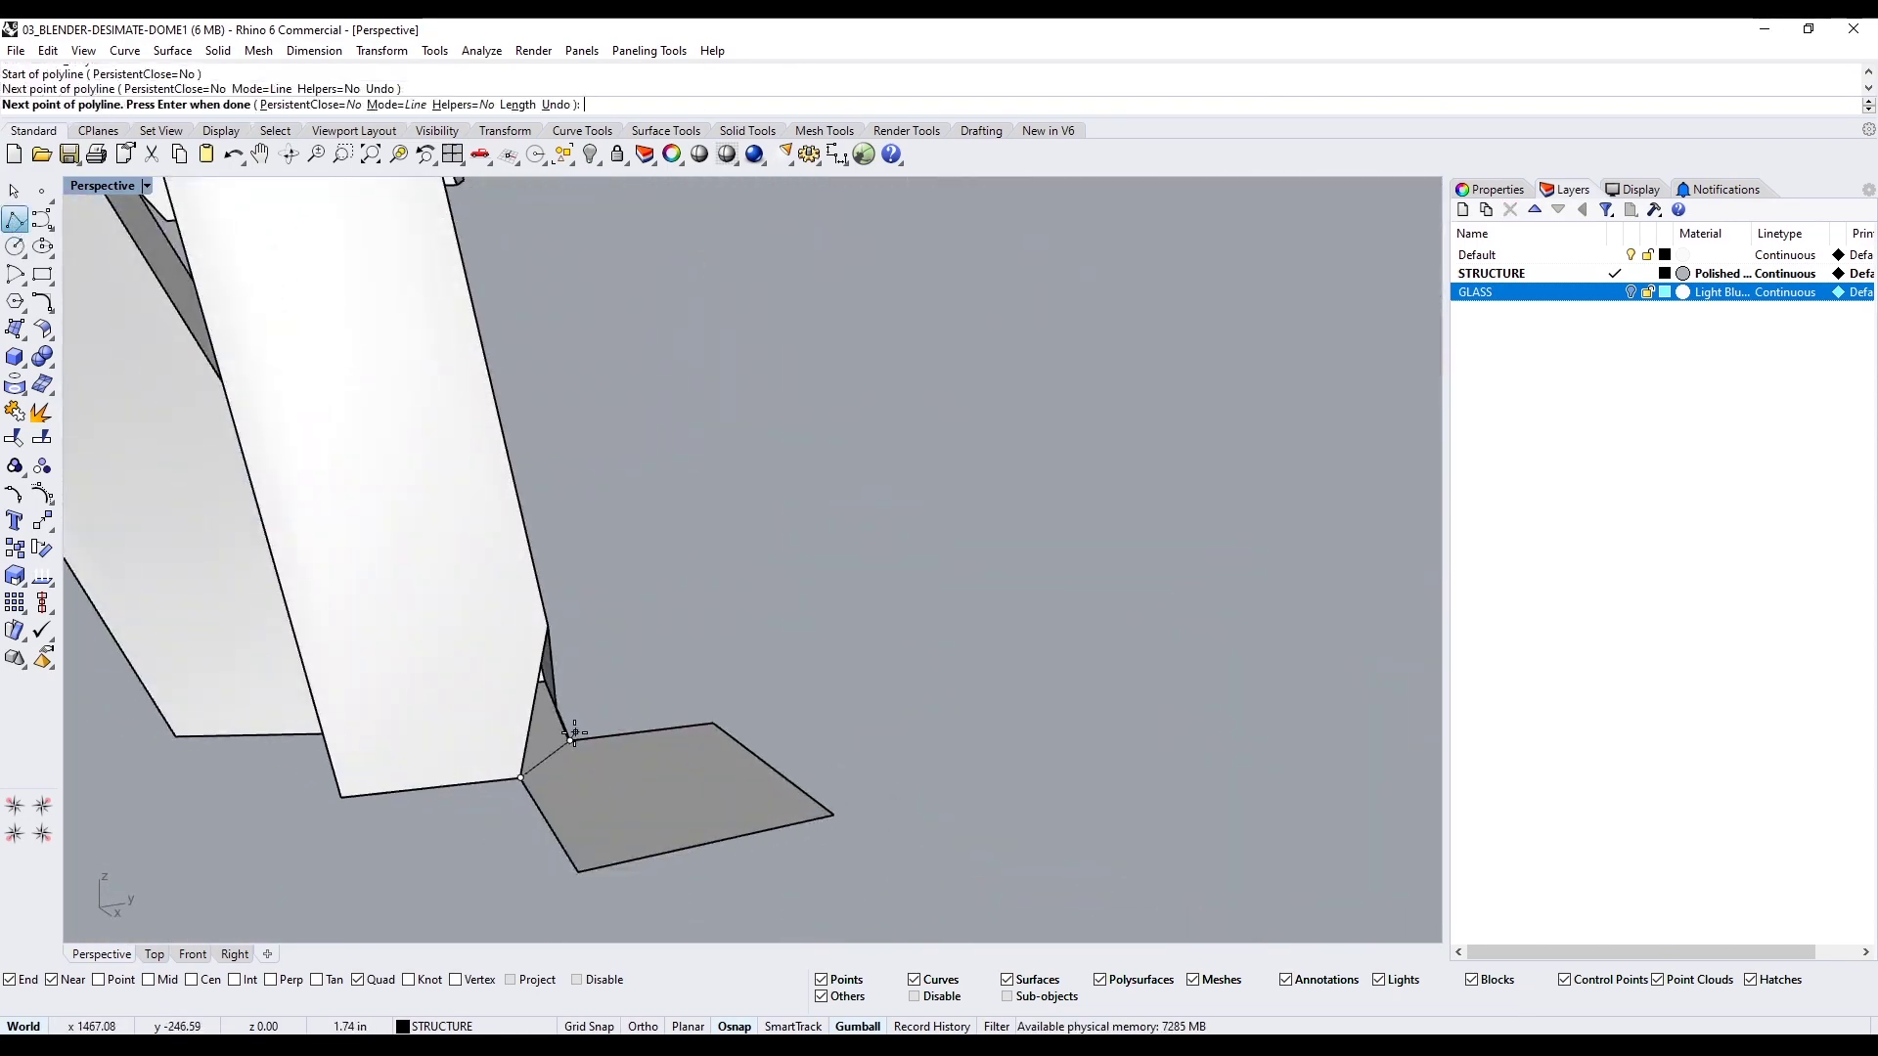
key("Return")
left_click(557, 750)
left_click(608, 780)
type("trim")
key("Return")
left_click(624, 806)
scroll(624, 806, "down", 7)
key("Escape")
key("Escape")
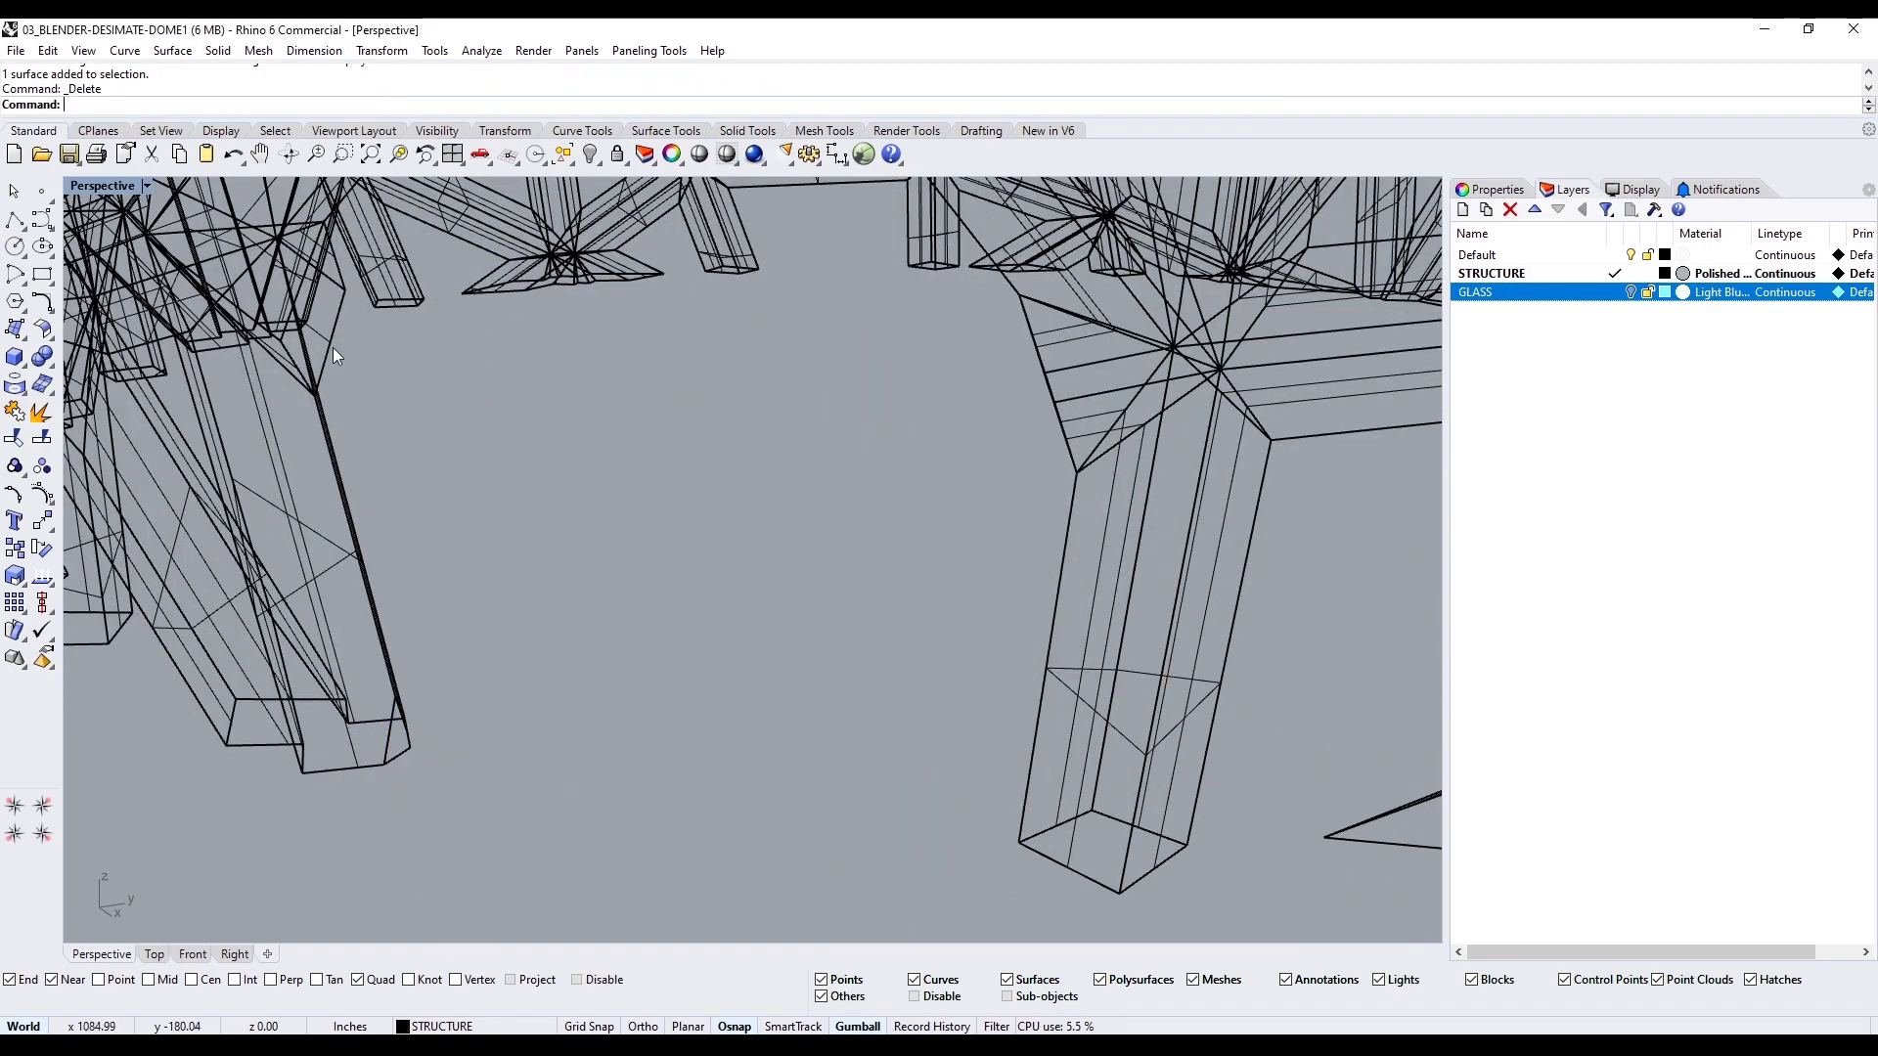
Set the Perspective viewport to Shaded display and explode the dome structure polysurface
right_click(110, 186)
left_click(109, 256)
scroll(660, 763, "down", 3)
mouse_move(666, 771)
right_mouse_down()
mouse_move(689, 815)
mouse_move(729, 773)
right_mouse_up()
left_click(669, 621)
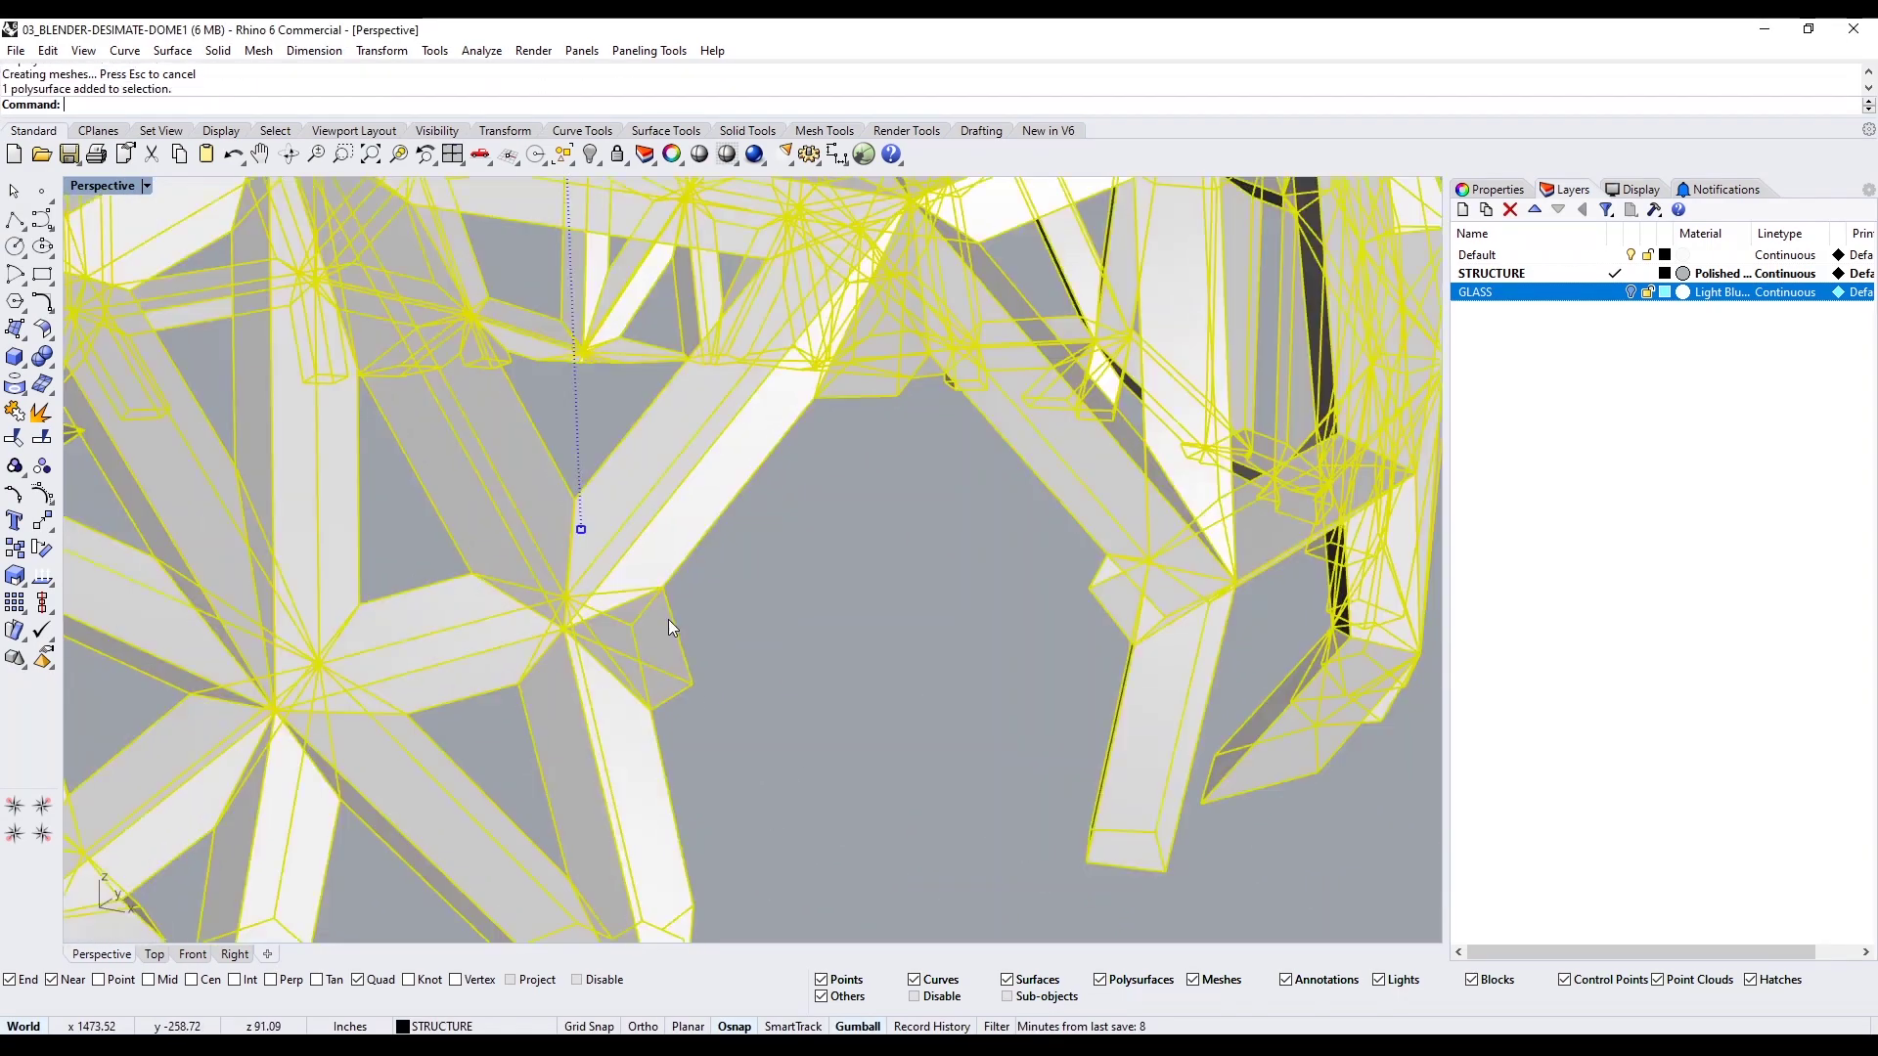
right_click_drag(668, 621, 710, 673)
type("explode")
key("Return")
Delete the leftover stub surfaces of the cut struts at the joints on both sides of the entrance
left_click(634, 693)
key("Delete")
left_click(599, 692)
key("Delete")
right_click_drag(600, 691, 744, 649)
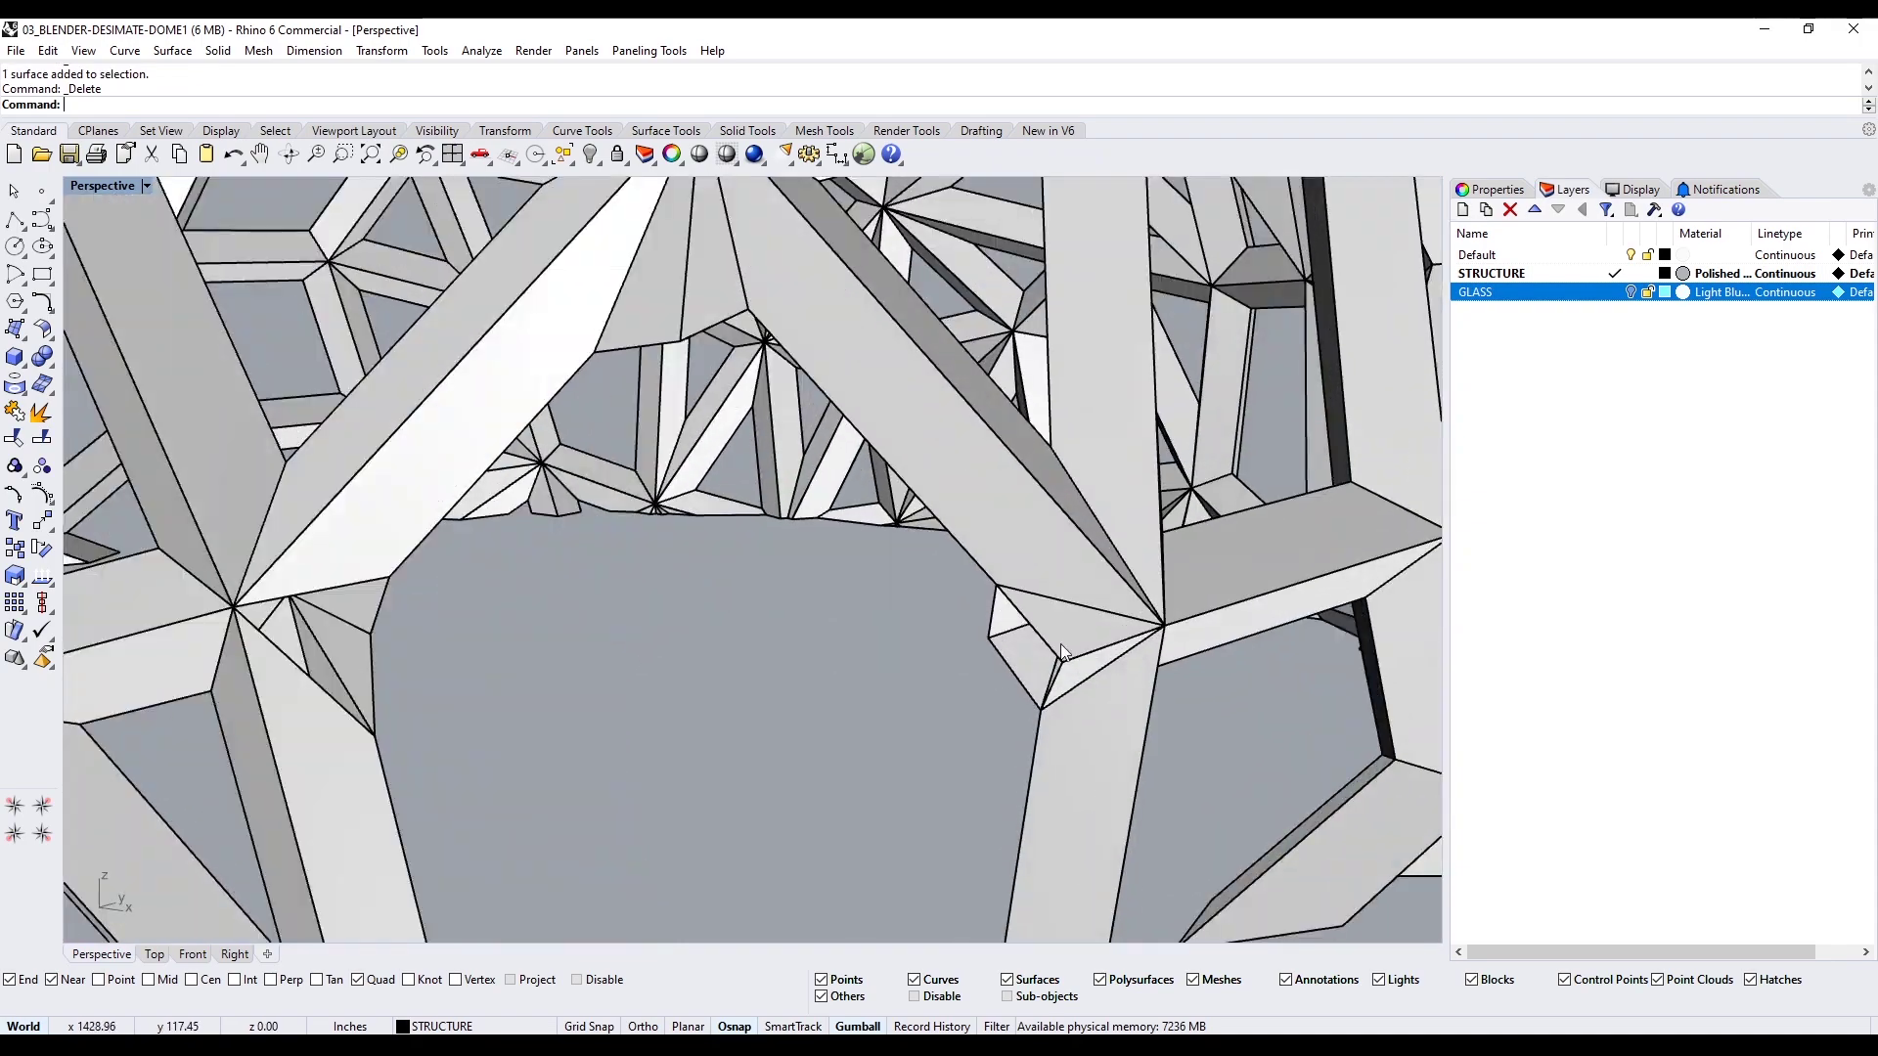
left_click(1064, 651)
key("Delete")
right_click_drag(1064, 653, 797, 641)
left_click(390, 529)
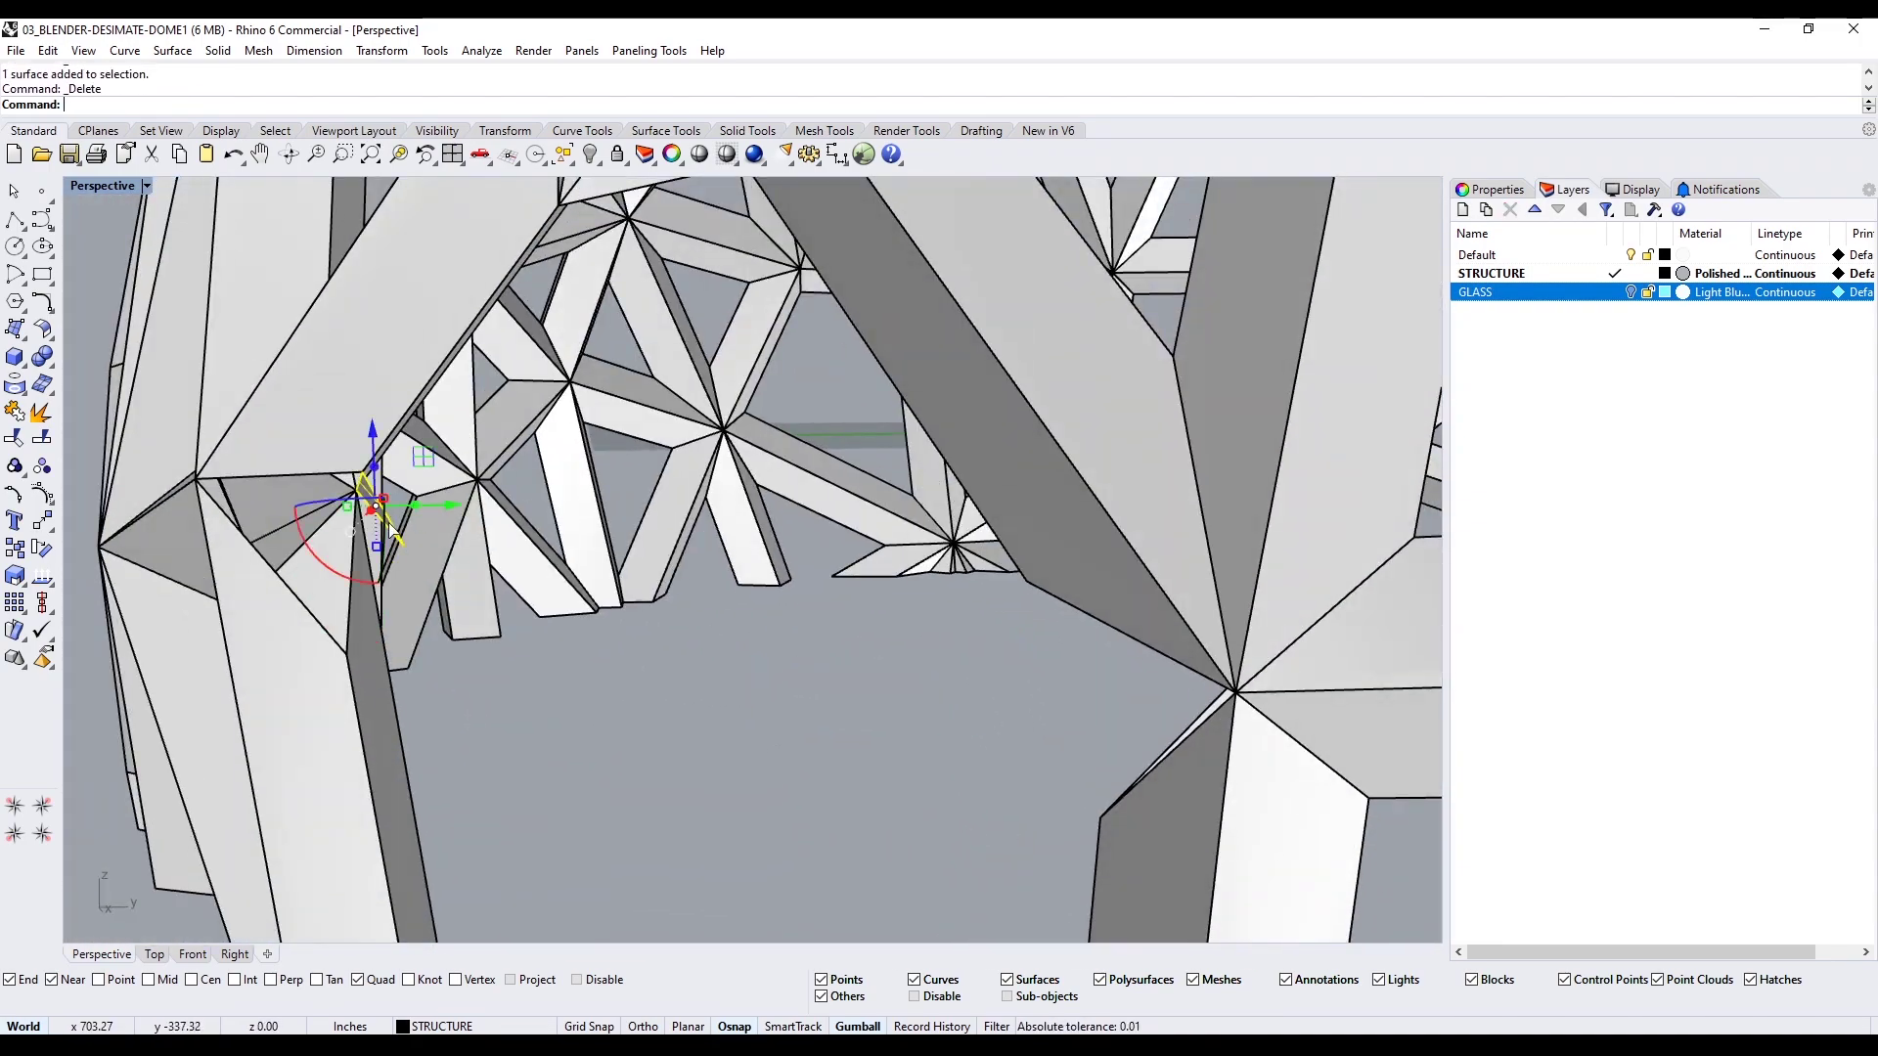
right_click_drag(390, 530, 802, 550)
Loft a surface between the two open edges of the cut joint on the right side of the entrance
type("loft")
key("Return")
left_click(790, 661)
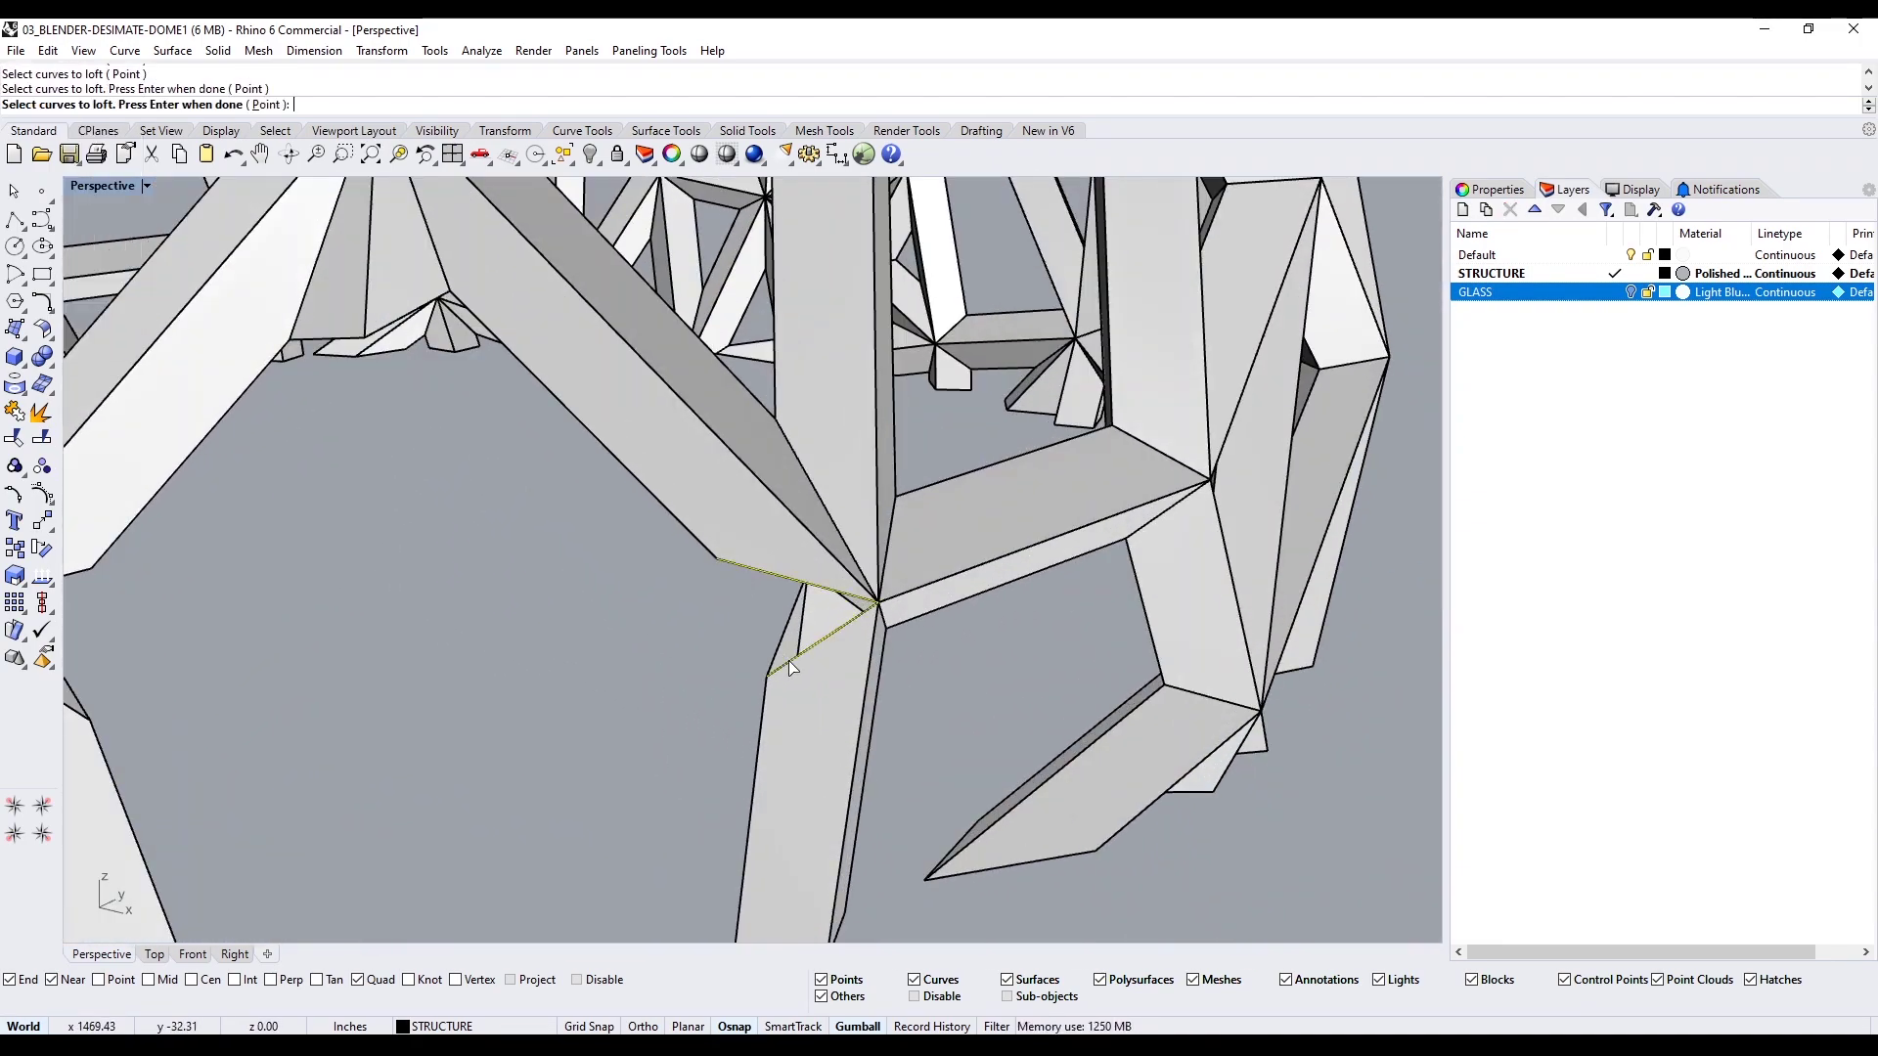
key("Return")
key("Return")
scroll(789, 661, "down", 5)
scroll(214, 630, "up", 4)
Loft a surface between the open edges of the cut joint on the opposite side of the entrance
key("Return")
left_click(230, 627)
left_click(225, 706)
key("Return")
key("Return")
right_click_drag(235, 685, 482, 650)
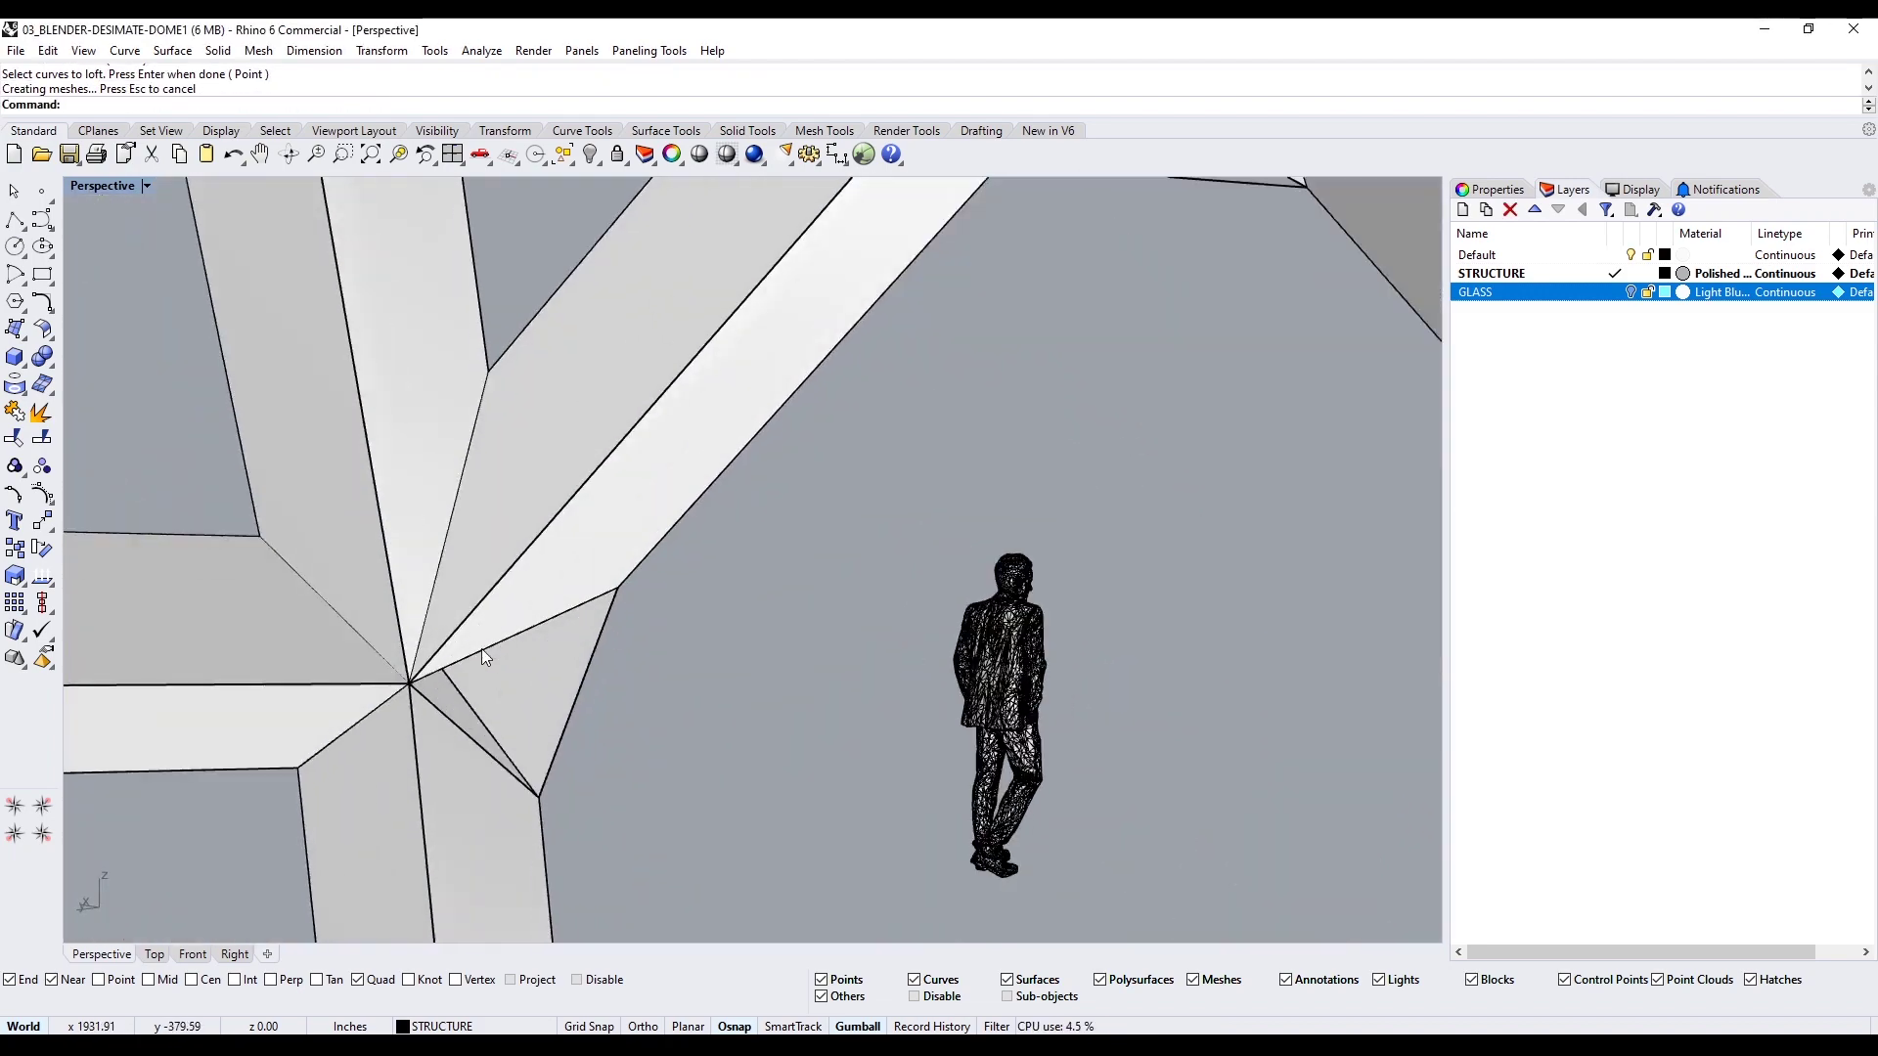
Loft surfaces between the remaining open edges of both side joints, working from inside the dome
key("Return")
key("Return")
right_click_drag(437, 715, 813, 688)
key("Return")
left_click(1036, 560)
left_click(1011, 720)
key("Return")
key("Return")
right_click_drag(1010, 721, 805, 566)
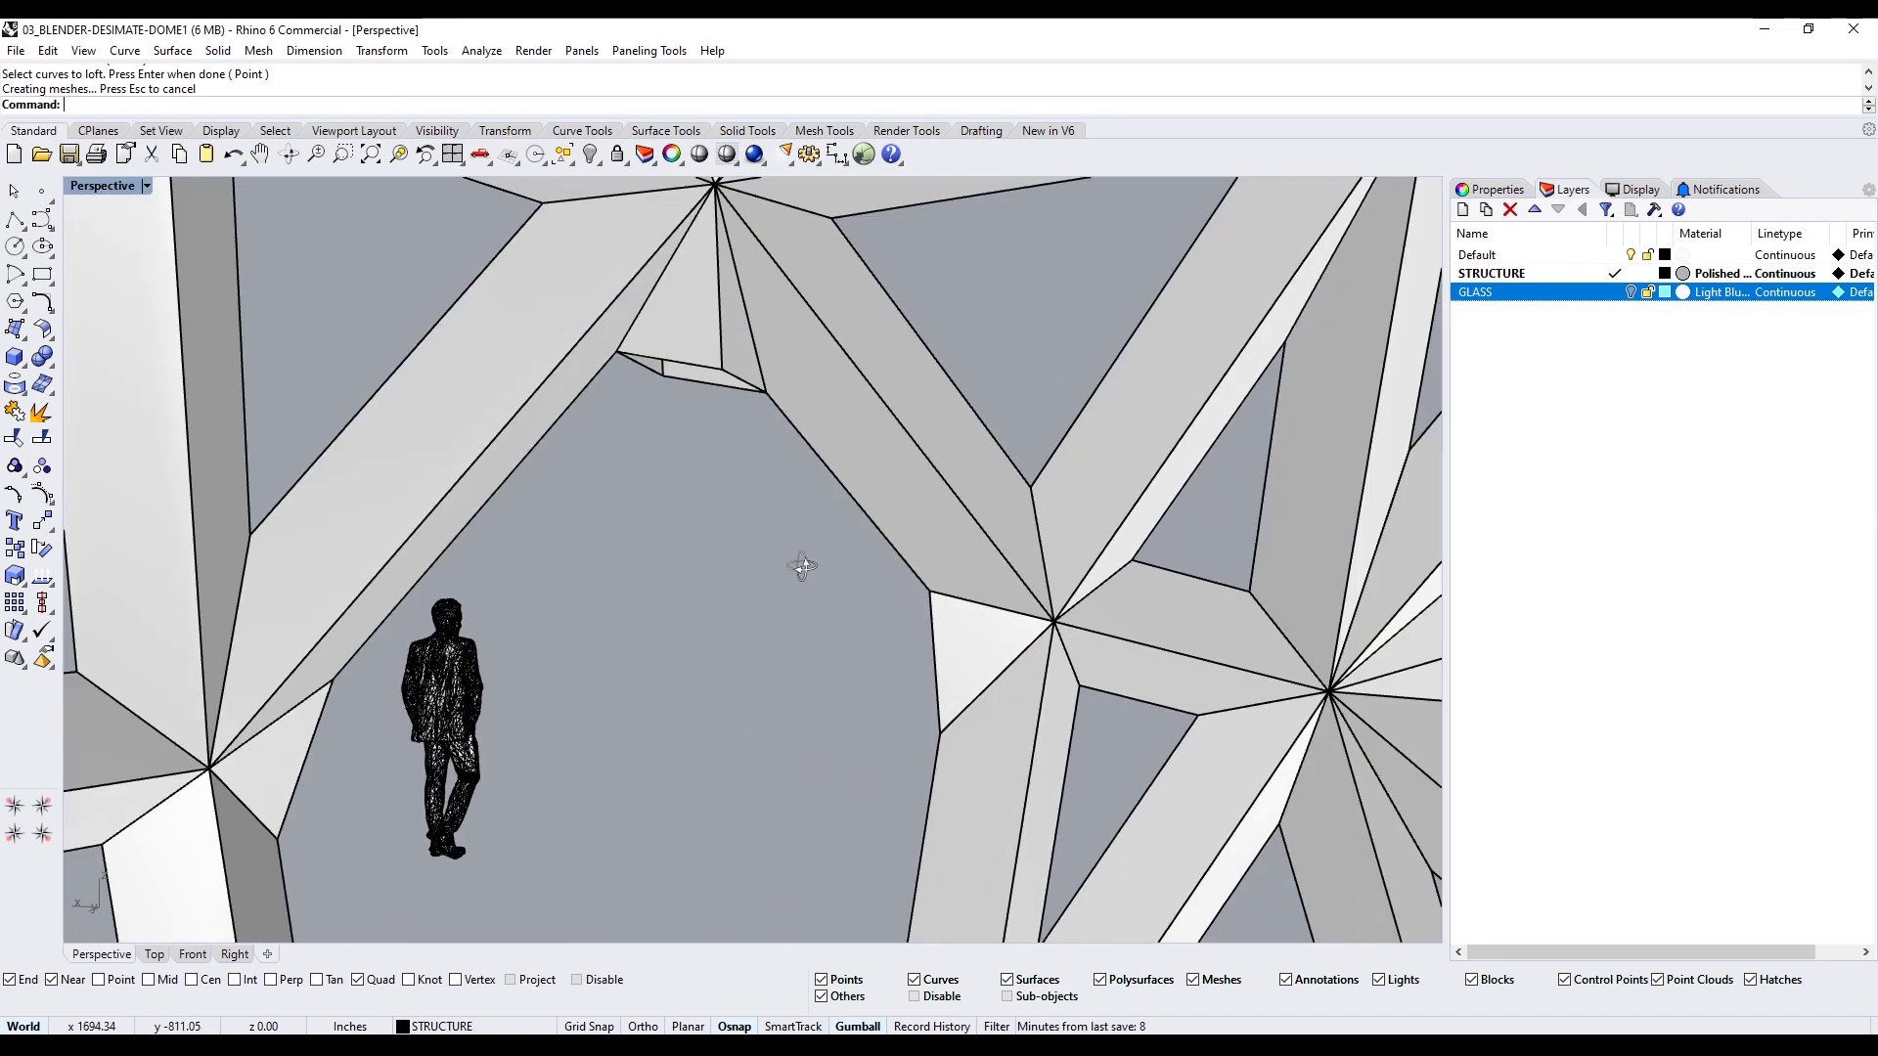
Delete the leftover stub surface at the joint above the entrance and loft between its open edges
left_click(774, 321)
key("Delete")
mouse_move(774, 321)
right_mouse_down()
mouse_move(648, 343)
mouse_move(806, 320)
right_mouse_up()
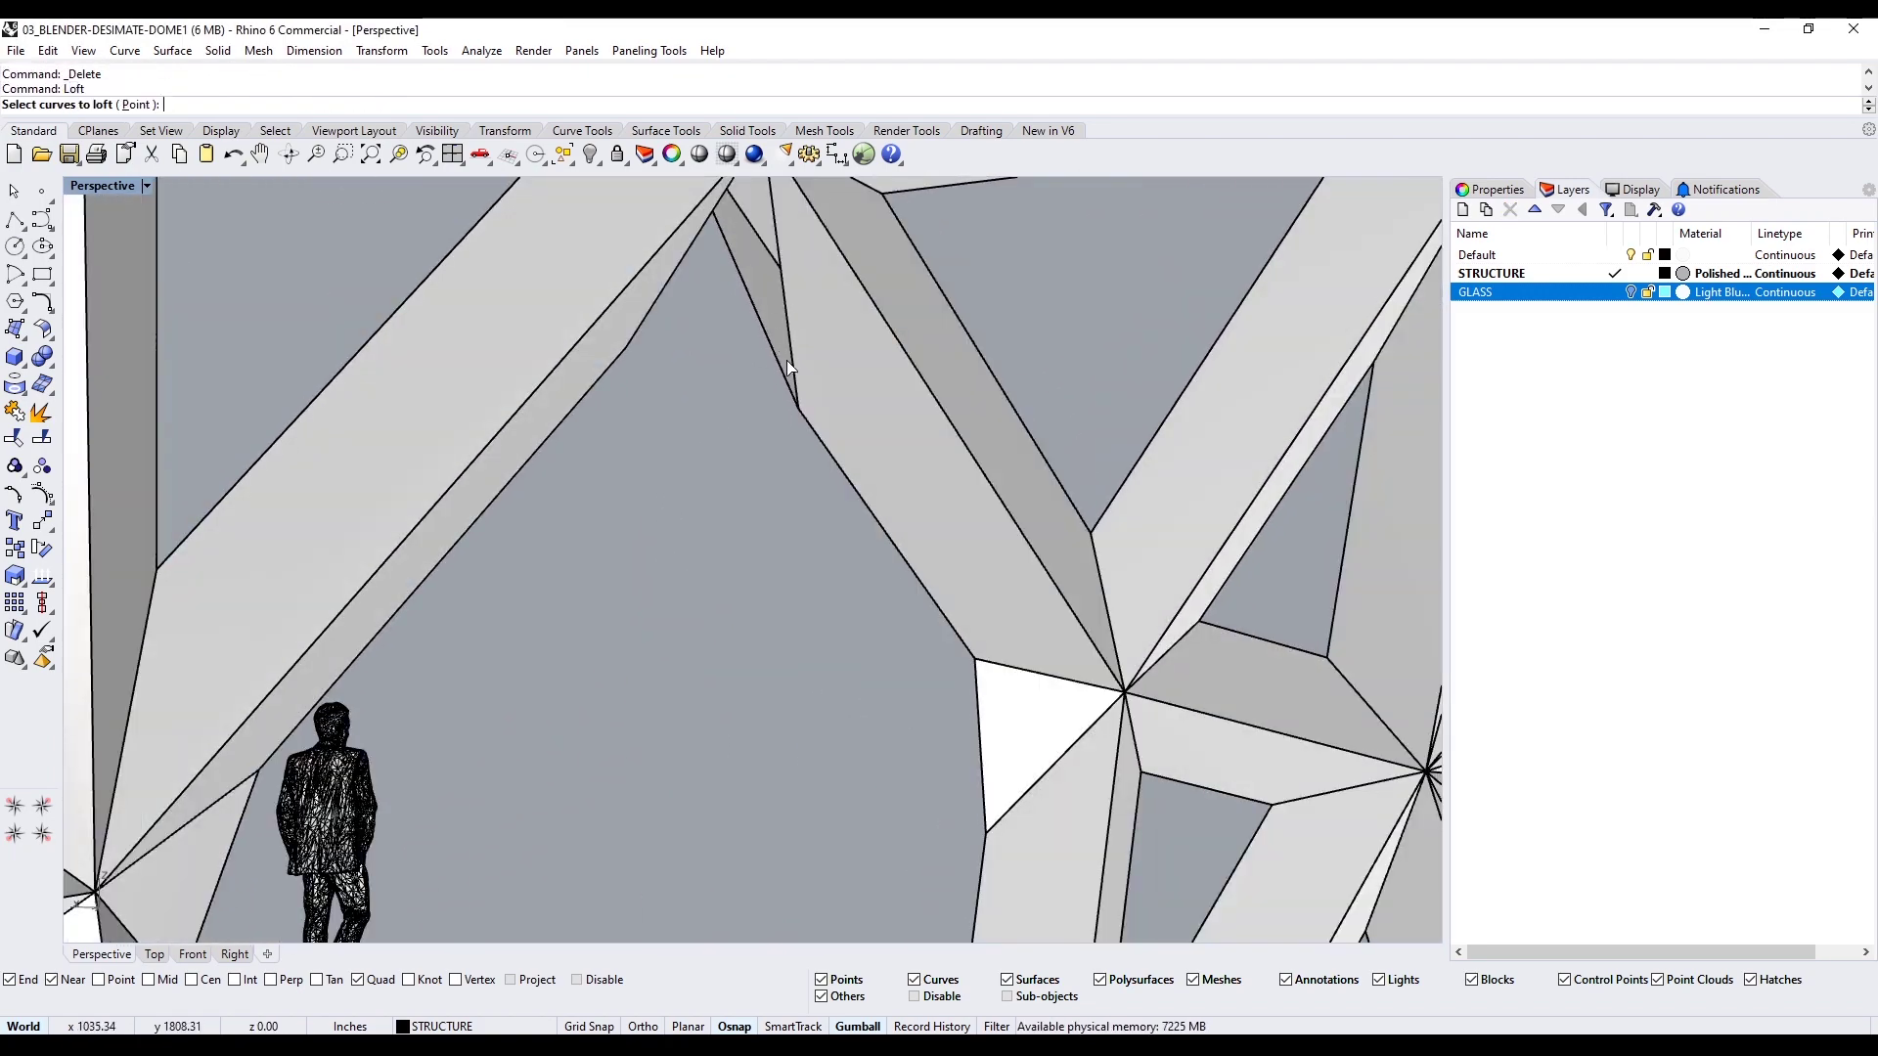
left_click(787, 364)
left_click(654, 311)
key("Return")
key("Return")
right_click_drag(660, 329, 910, 313)
key("Return")
key("Escape")
Join all the structure surfaces and turn the GLASS layer back on
scroll(842, 537, "down", 10)
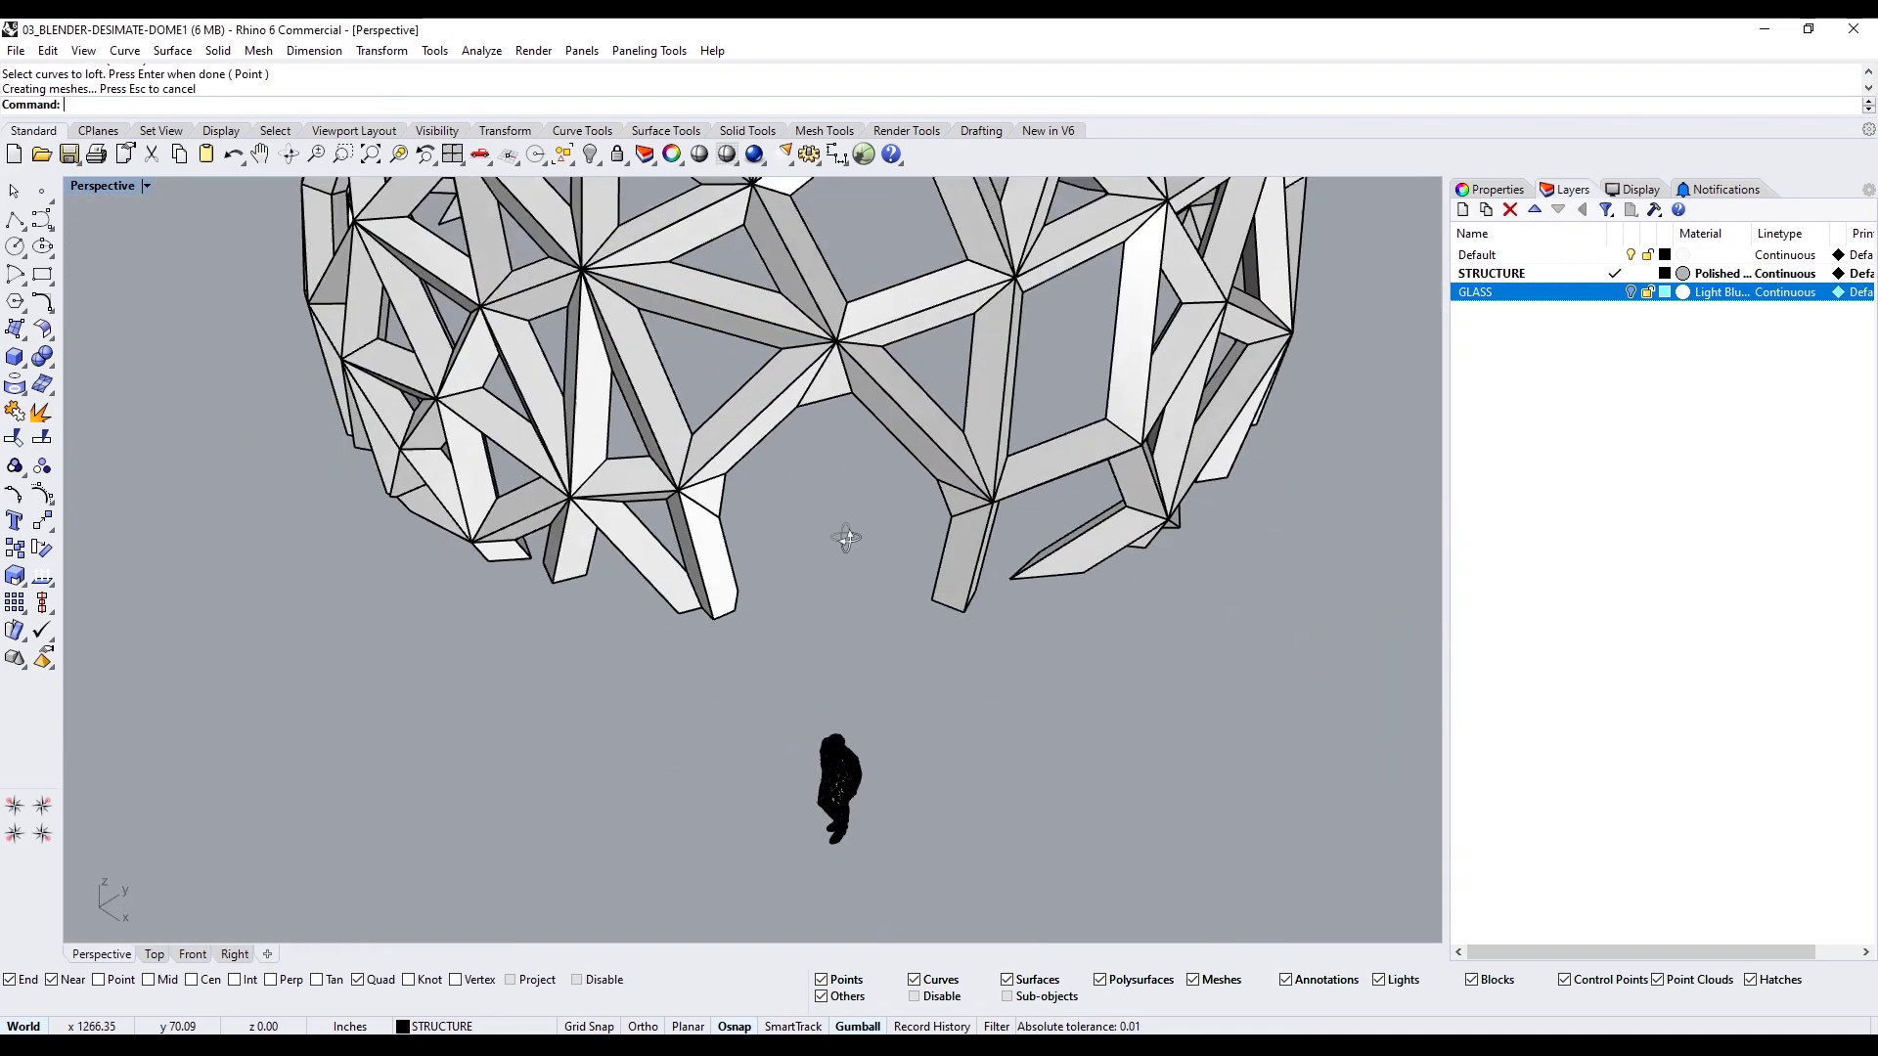
key("ctrl+a")
key("ctrl+j")
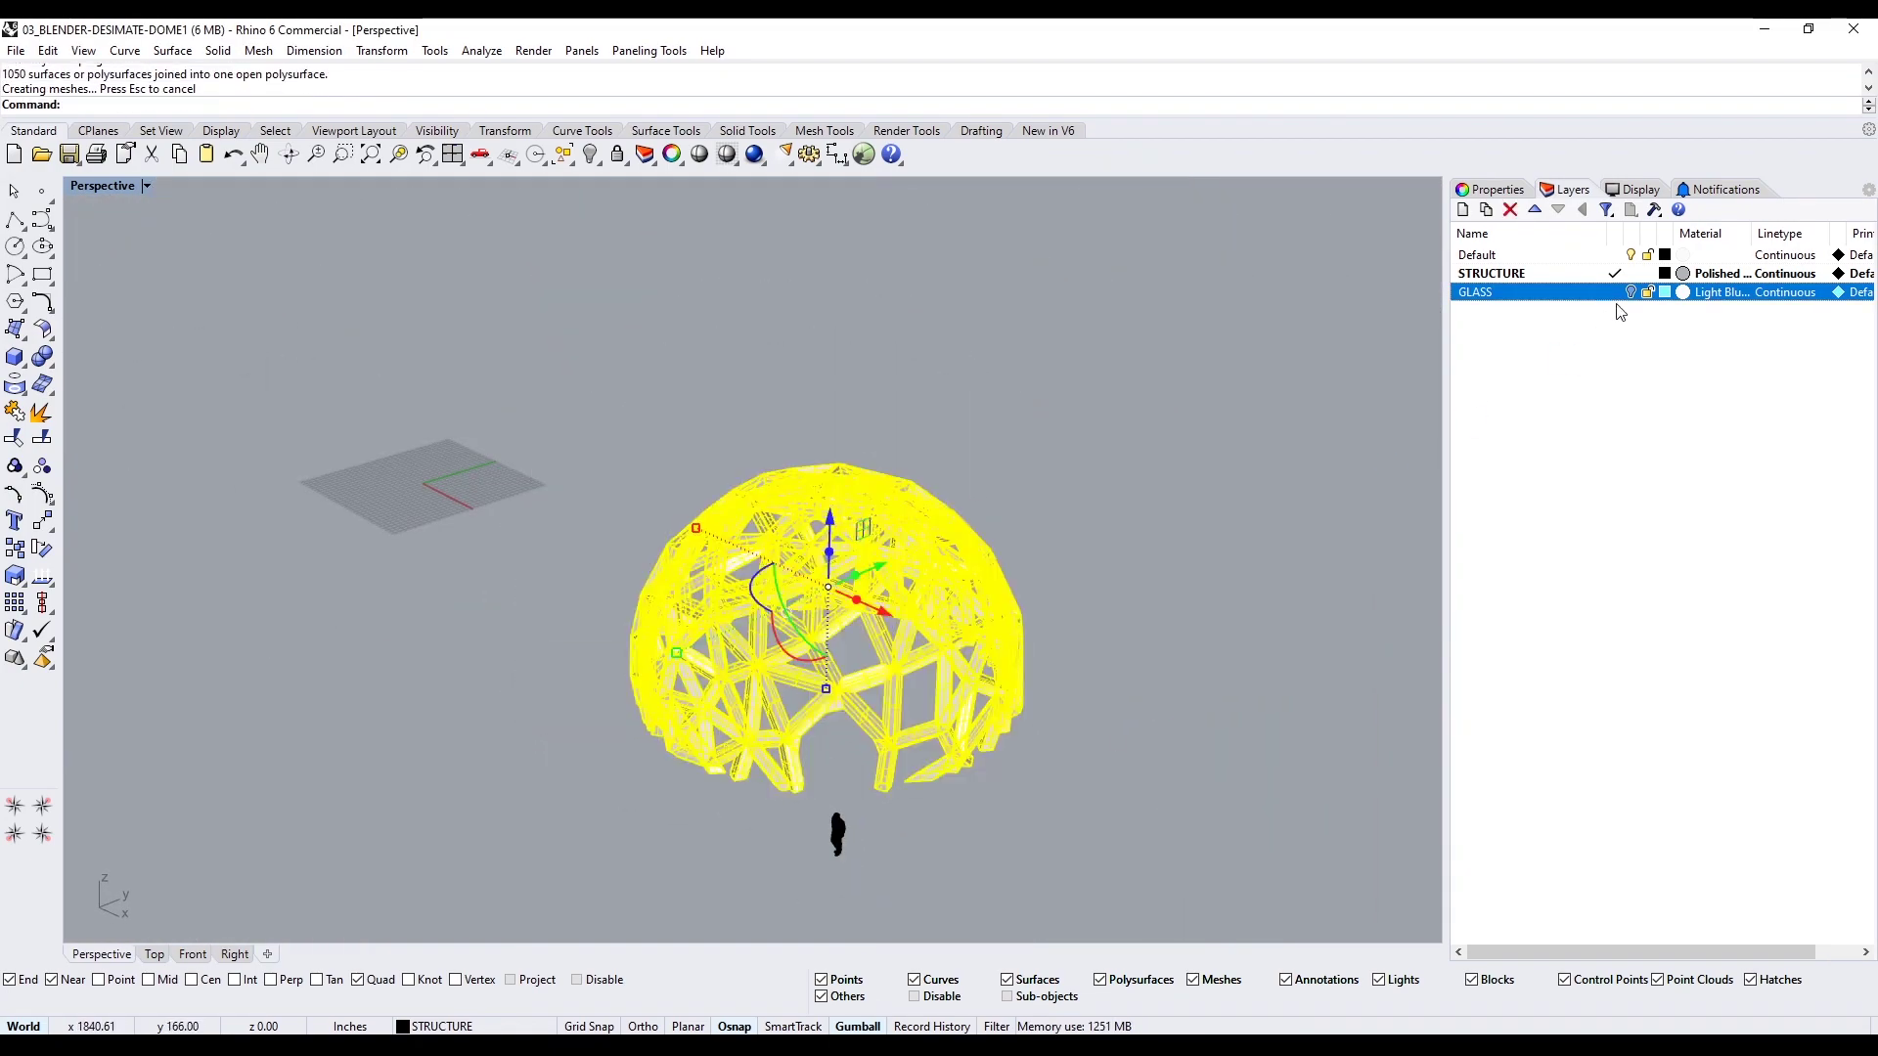
left_click(1630, 293)
left_click(942, 831)
Draw a box 2 inches high beneath the dome as a ground slab
scroll(822, 788, "up", 6)
right_click_drag(841, 773, 818, 716)
scroll(782, 724, "up", 5)
left_click(762, 704)
scroll(981, 754, "down", 6)
scroll(812, 709, "down", 1)
type("box")
key("Return")
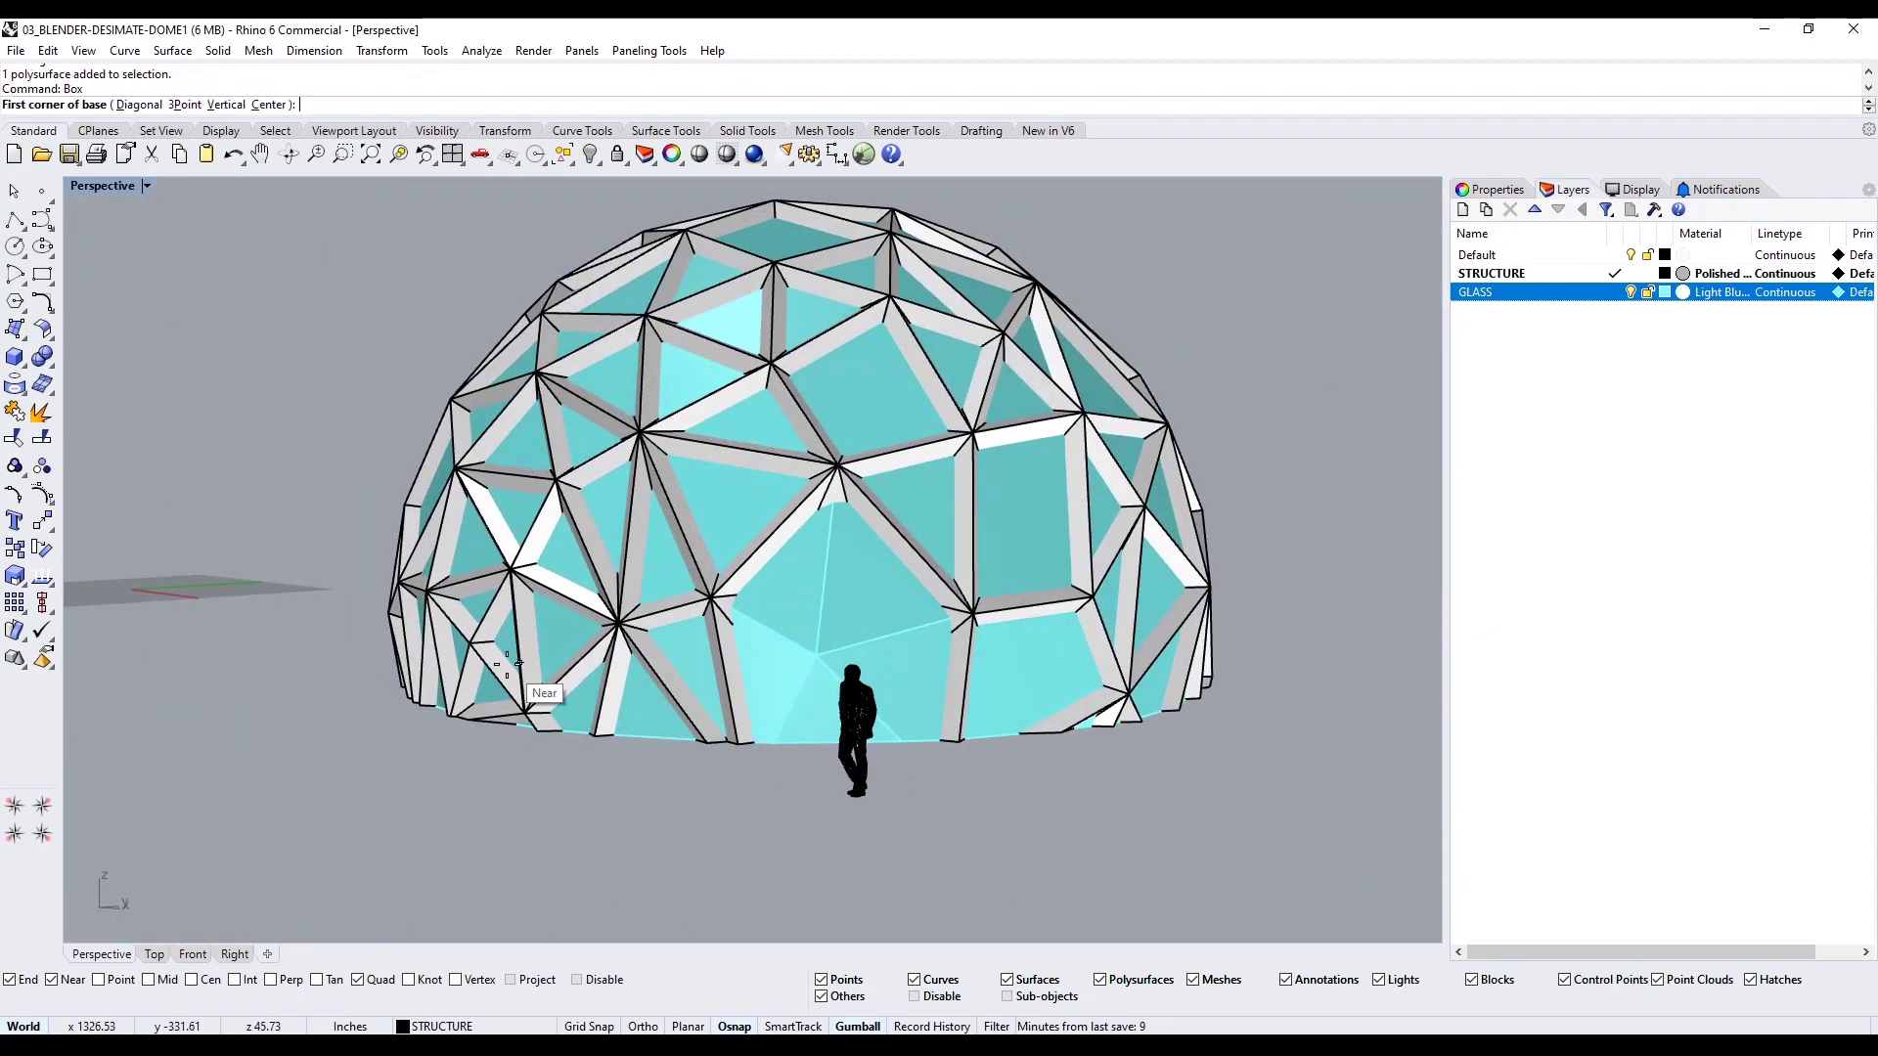
scroll(548, 665, "down", 3)
right_click_drag(548, 666, 603, 657)
scroll(1100, 891, "up", 4)
type("2")
key("Return")
scroll(729, 748, "up", 4)
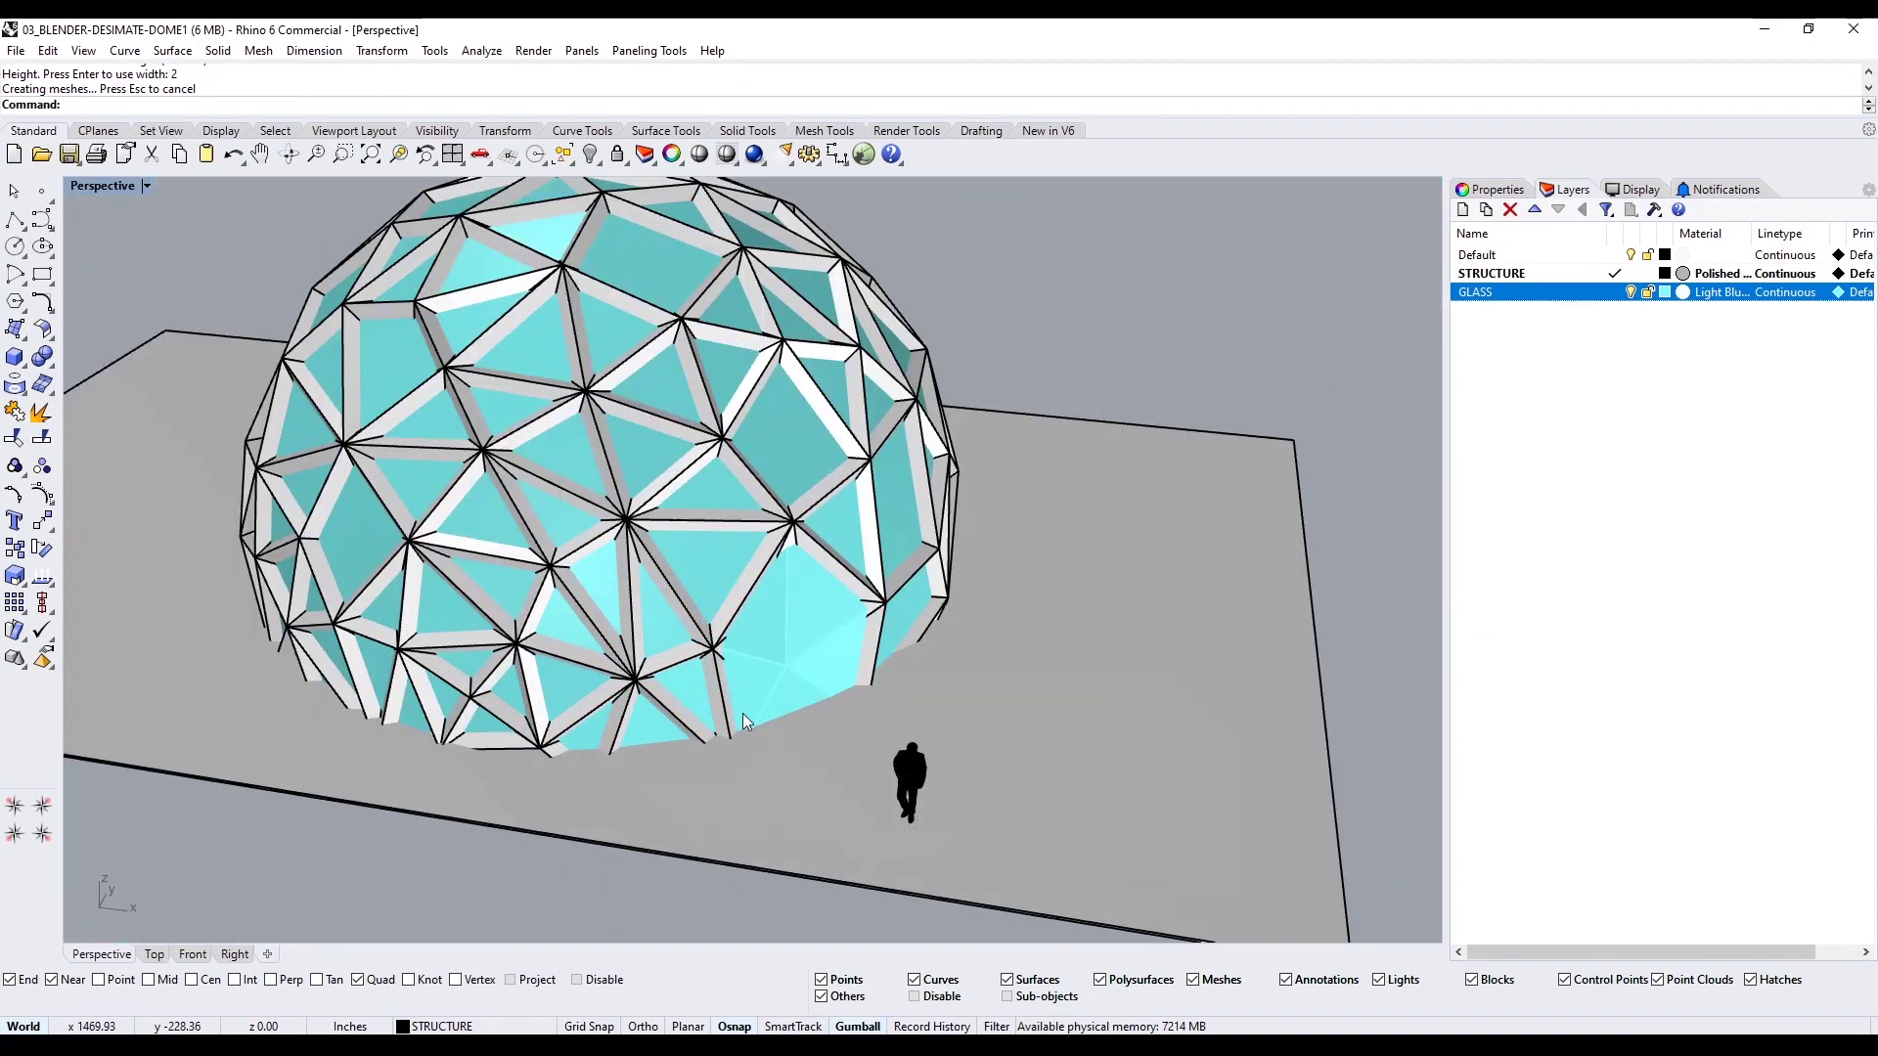
Try to subtract the ground box from the dome with a boolean difference
left_click(742, 713)
type("bd")
key("Return")
left_click(1083, 702)
right_click_drag(1083, 703, 1037, 596)
key("Escape")
scroll(755, 587, "up", 4)
scroll(724, 704, "down", 5)
Stretch the ground box vertically and retry the boolean difference against the dome
right_click_drag(626, 714, 606, 763)
left_click(519, 790)
scroll(536, 707, "up", 6)
left_click_drag(536, 707, 538, 736)
key("Escape")
scroll(610, 737, "down", 3)
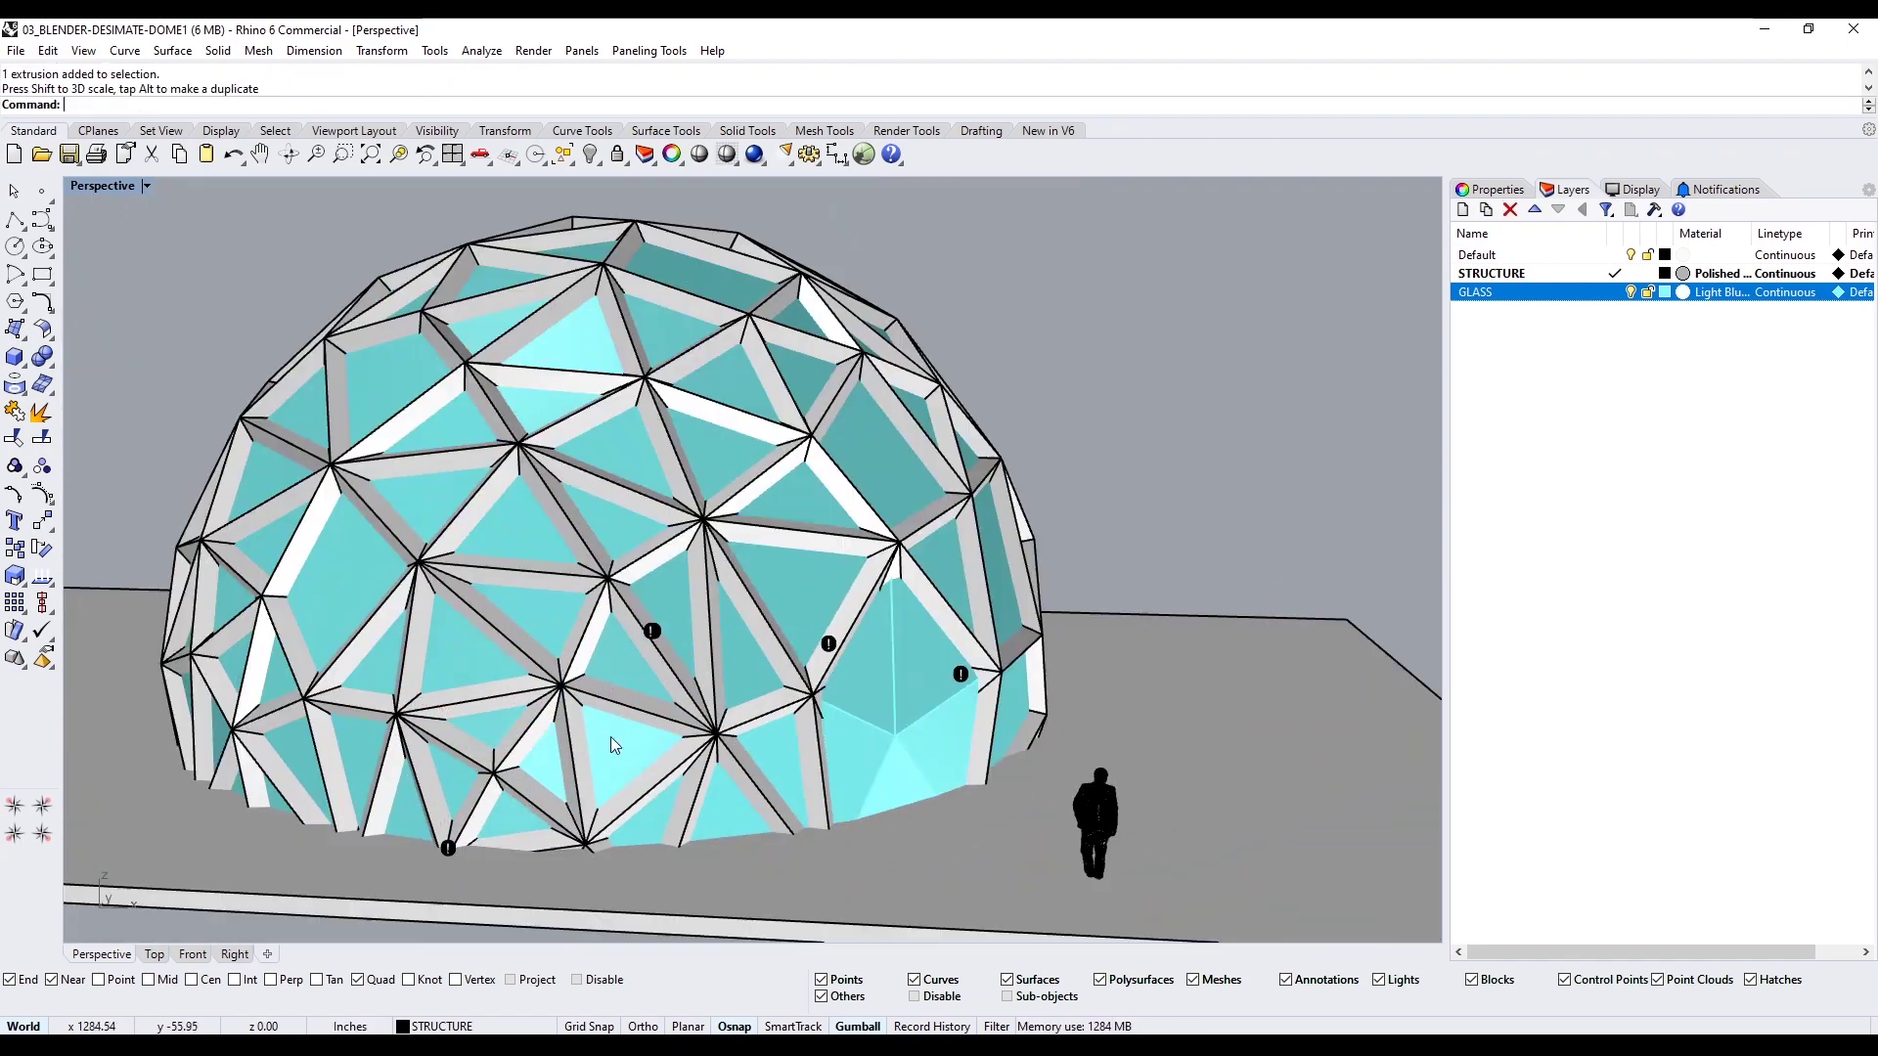
left_click(611, 737)
type("bd")
key("Return")
left_click(1243, 768)
Delete the ground box and both groups of marker dots around the dome
left_click(1164, 738)
key("Delete")
right_click_drag(1164, 738, 885, 785)
left_click(553, 768)
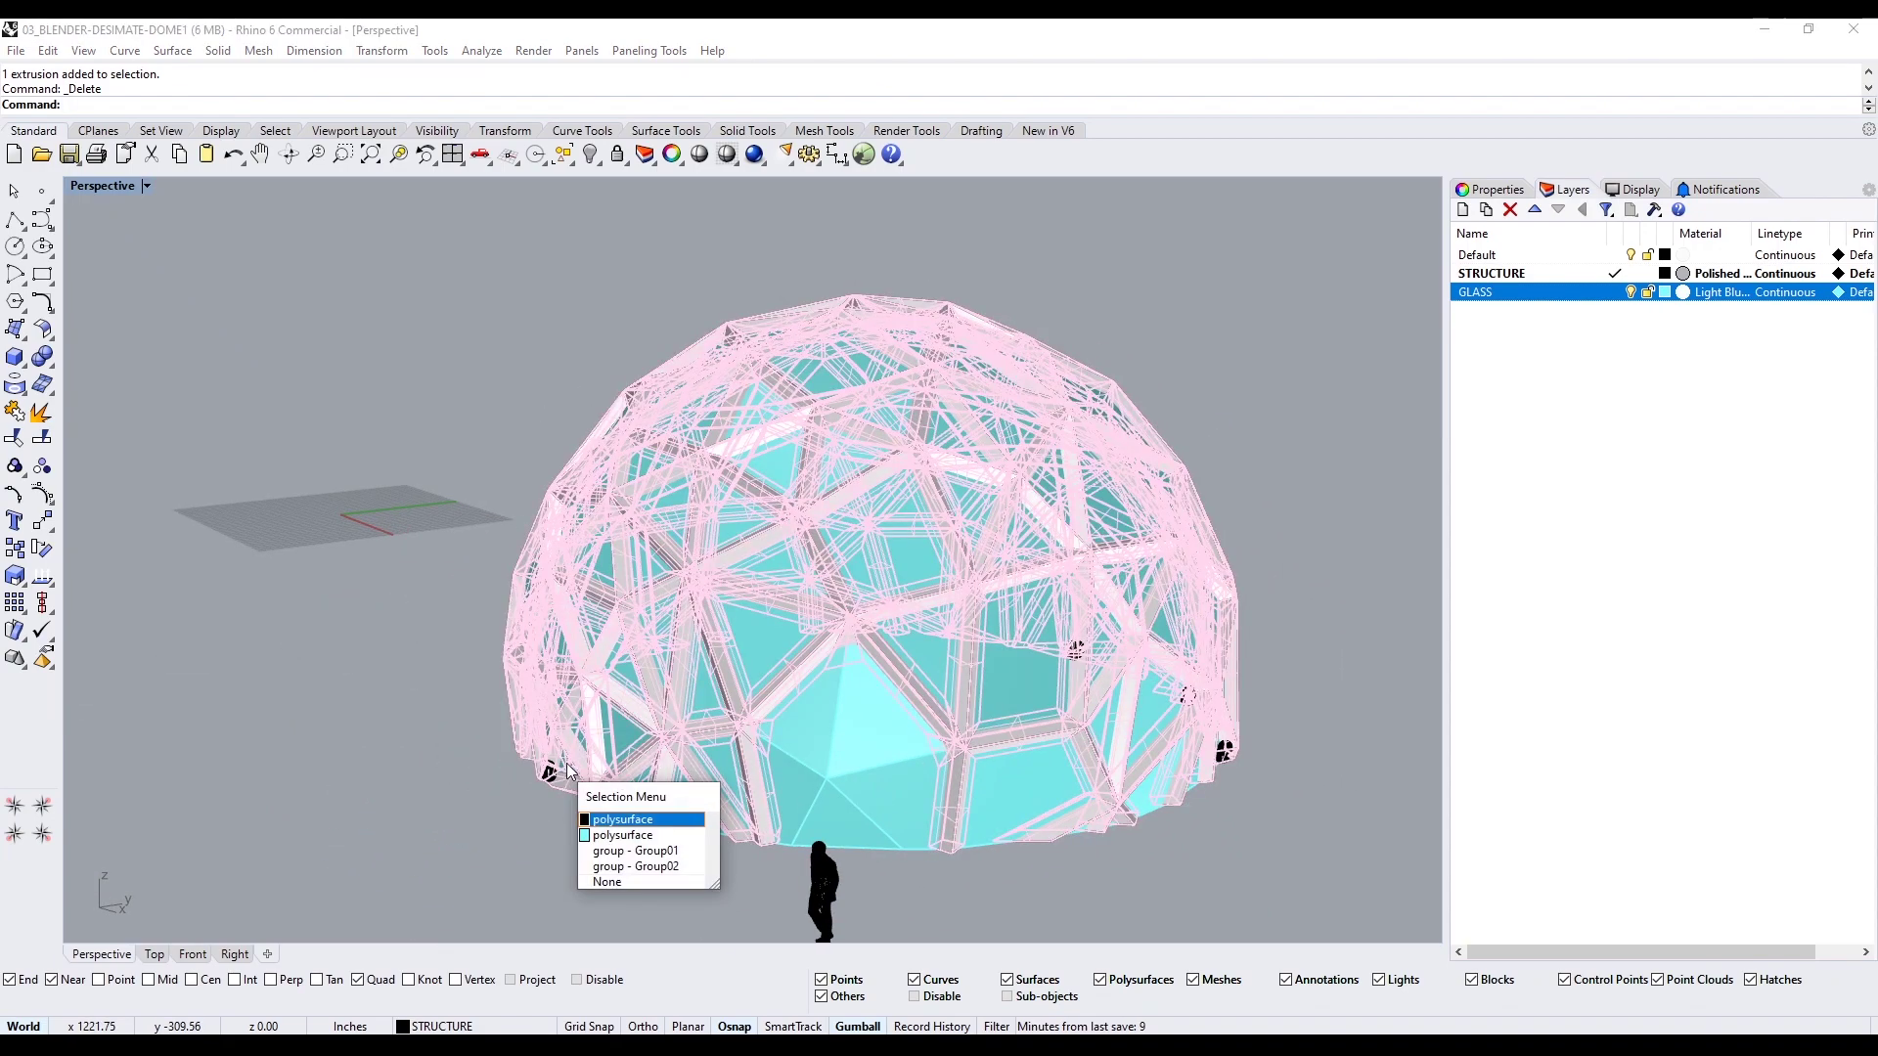
left_click(626, 849)
key("Delete")
left_click(552, 773)
left_click(626, 863)
key("Delete")
right_click_drag(626, 860, 807, 827)
With the STRUCTURE layer off and GLASS current, explode the glass shell and delete the surfaces filling the entrance
key("ctrl+a")
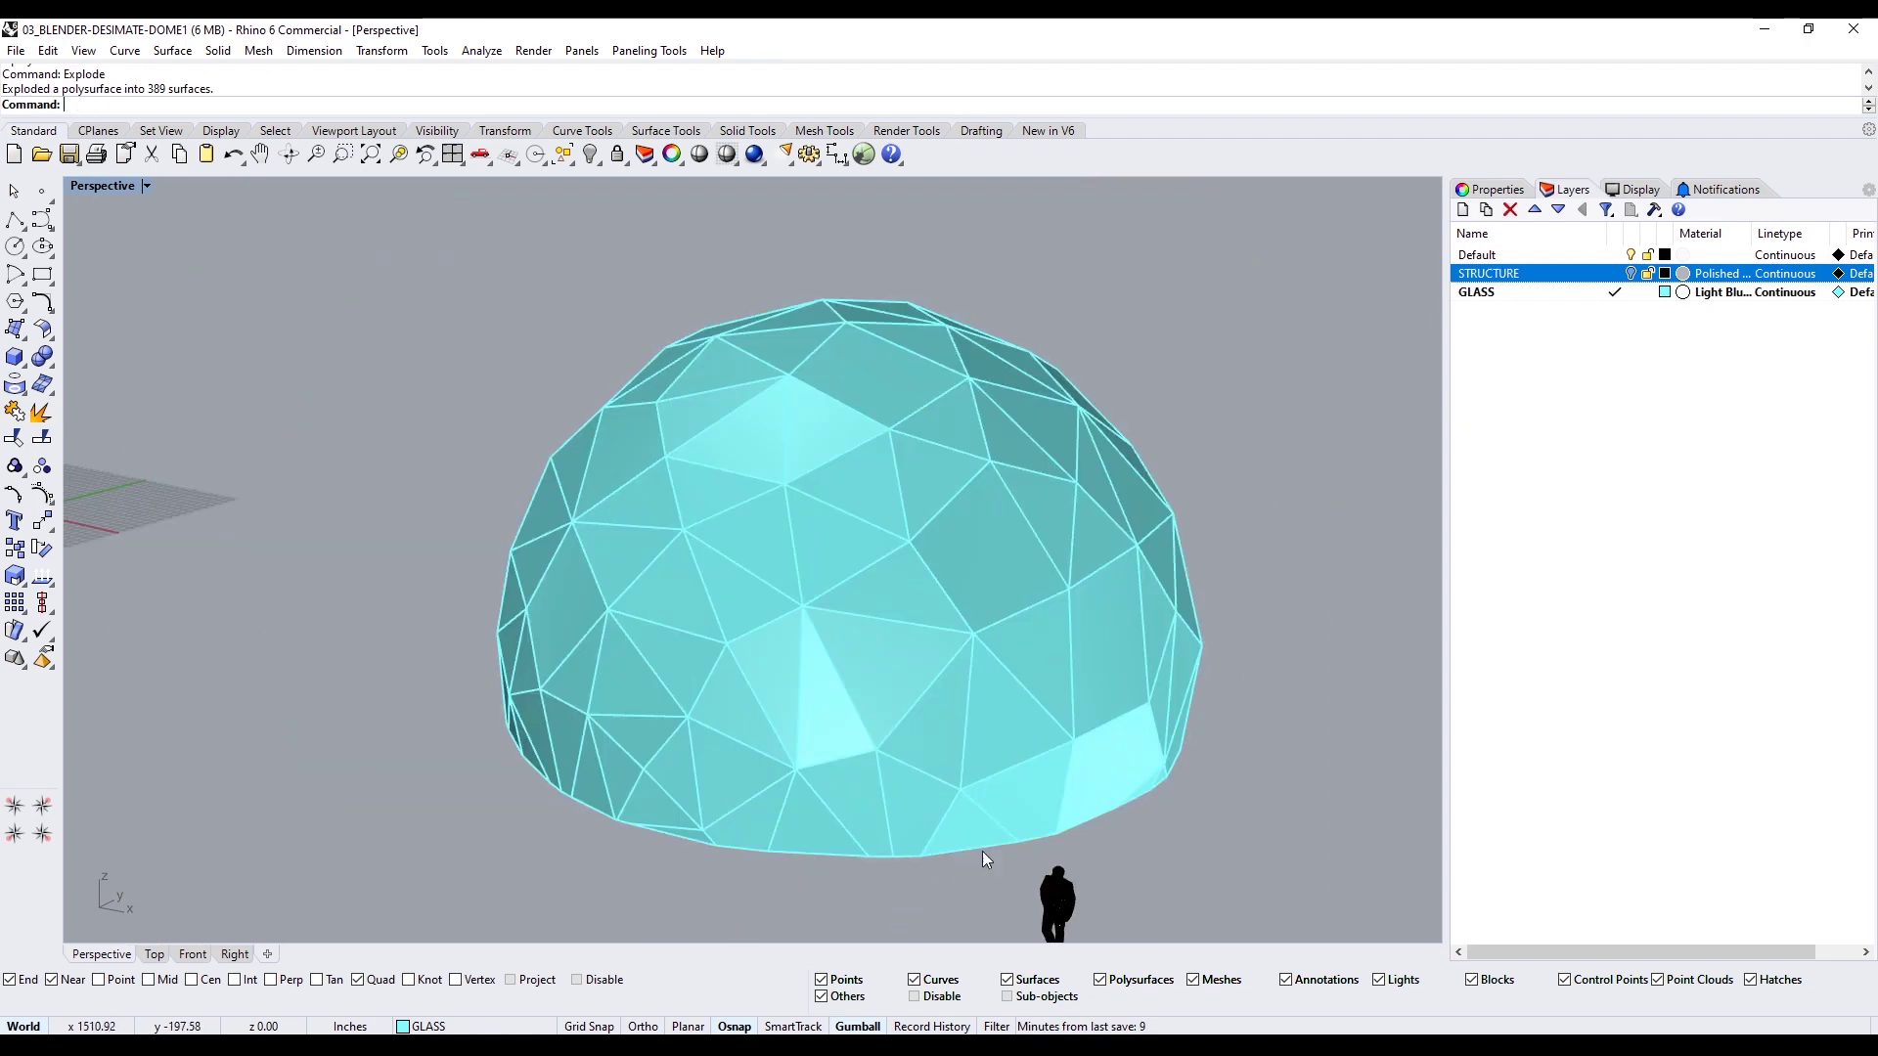
left_click(927, 753)
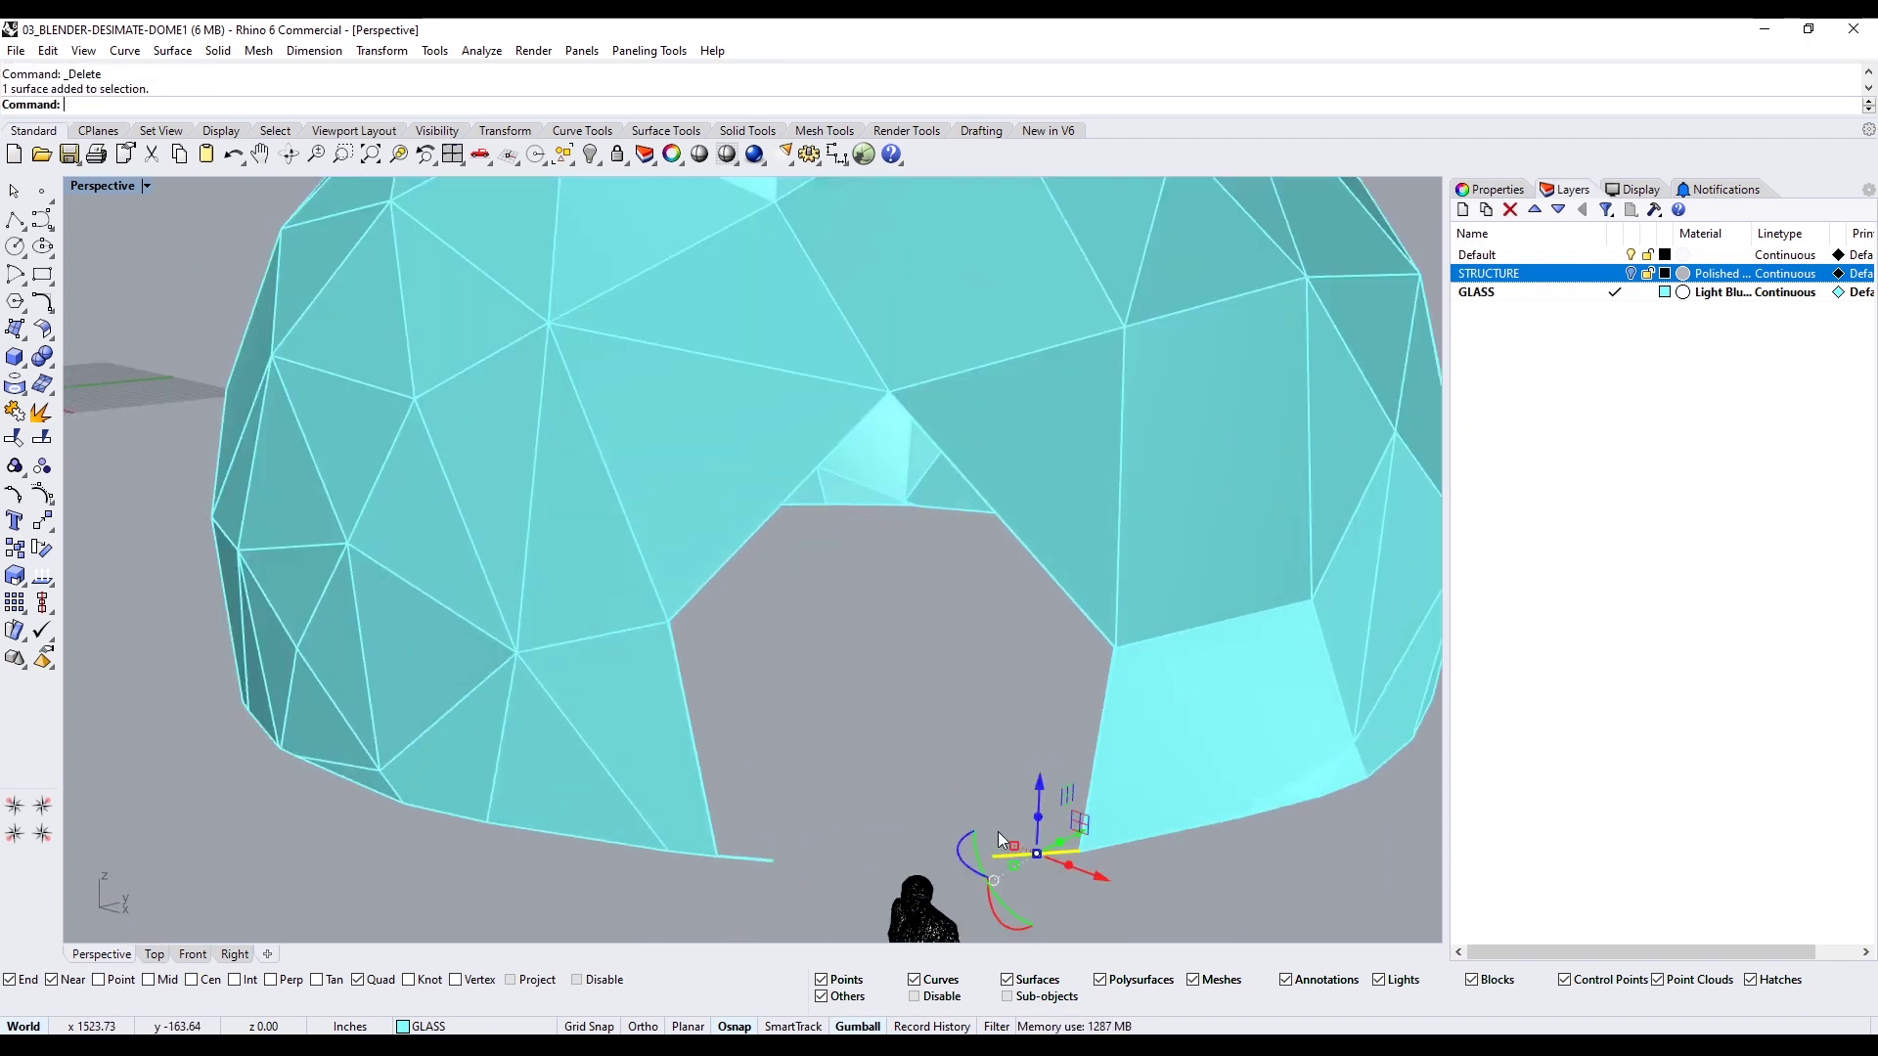
key("Delete")
scroll(833, 842, "down", 5)
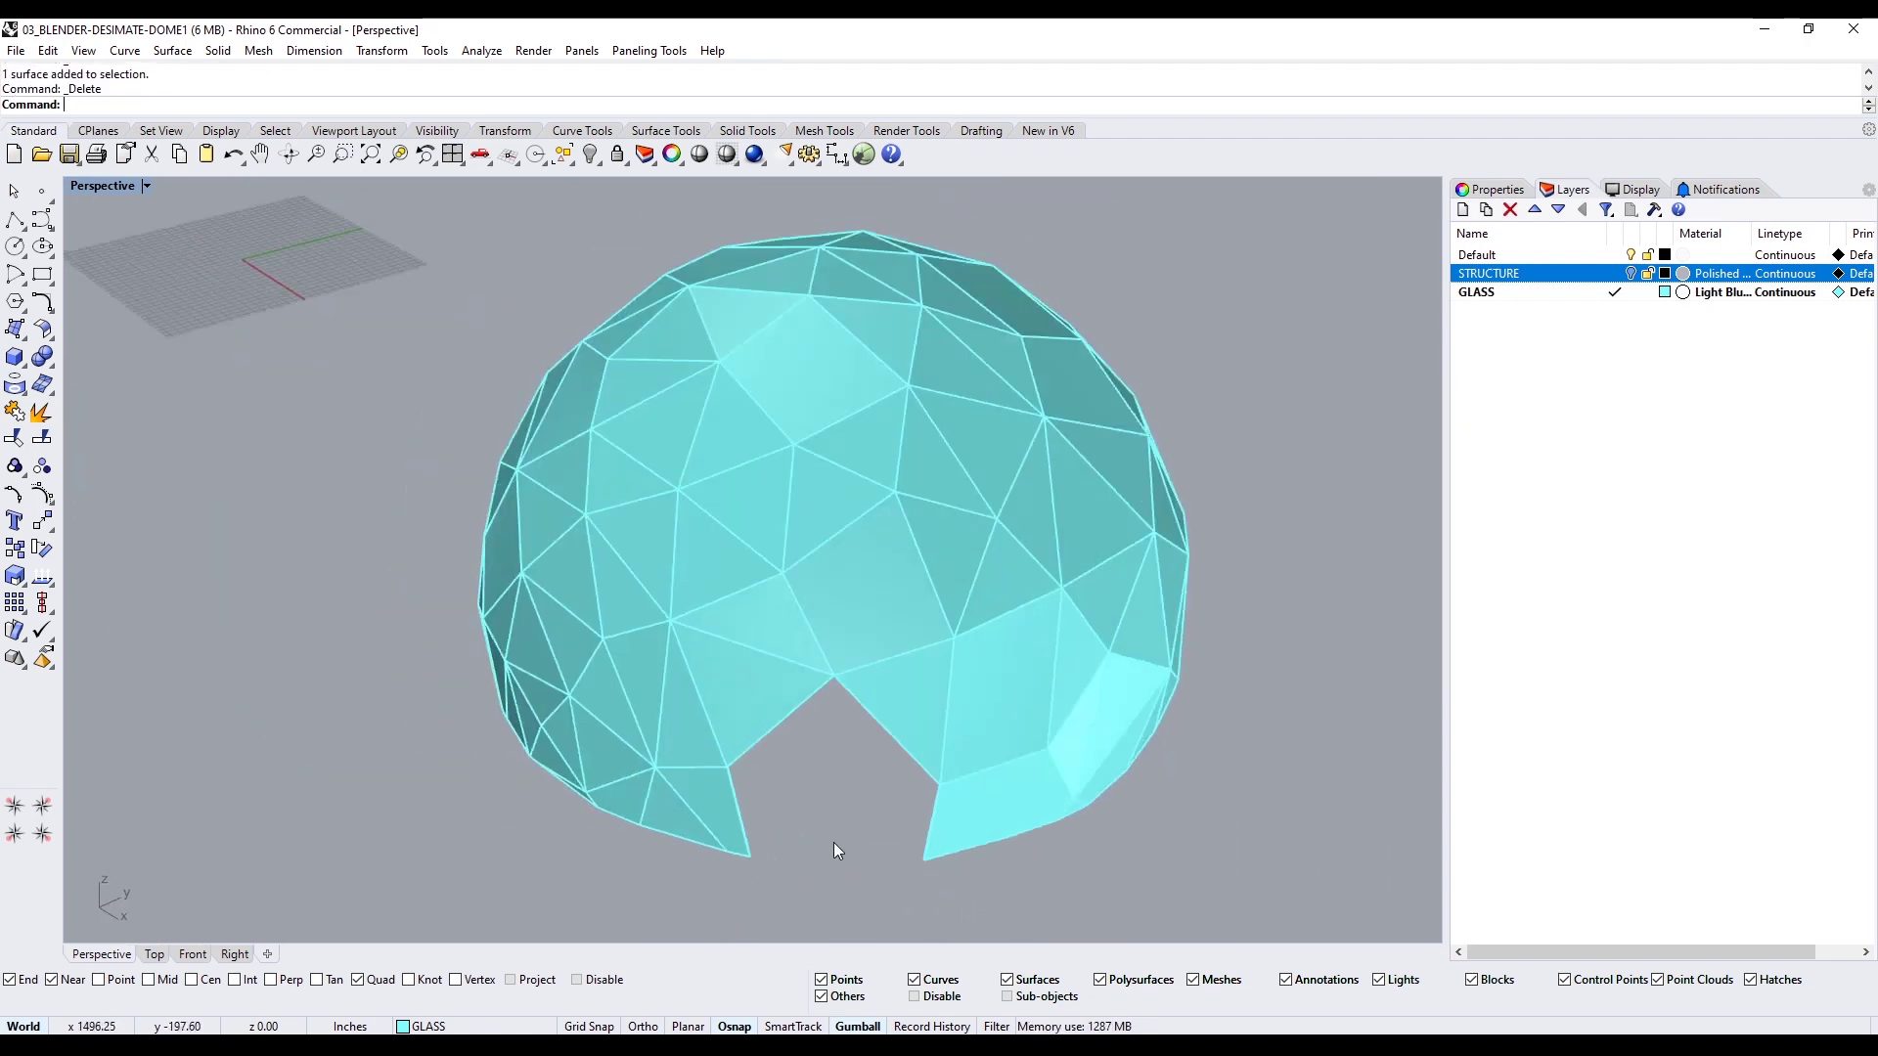
Loft surfaces between the inner and outer glass edges along one side of the entrance opening
scroll(818, 813, "up", 10)
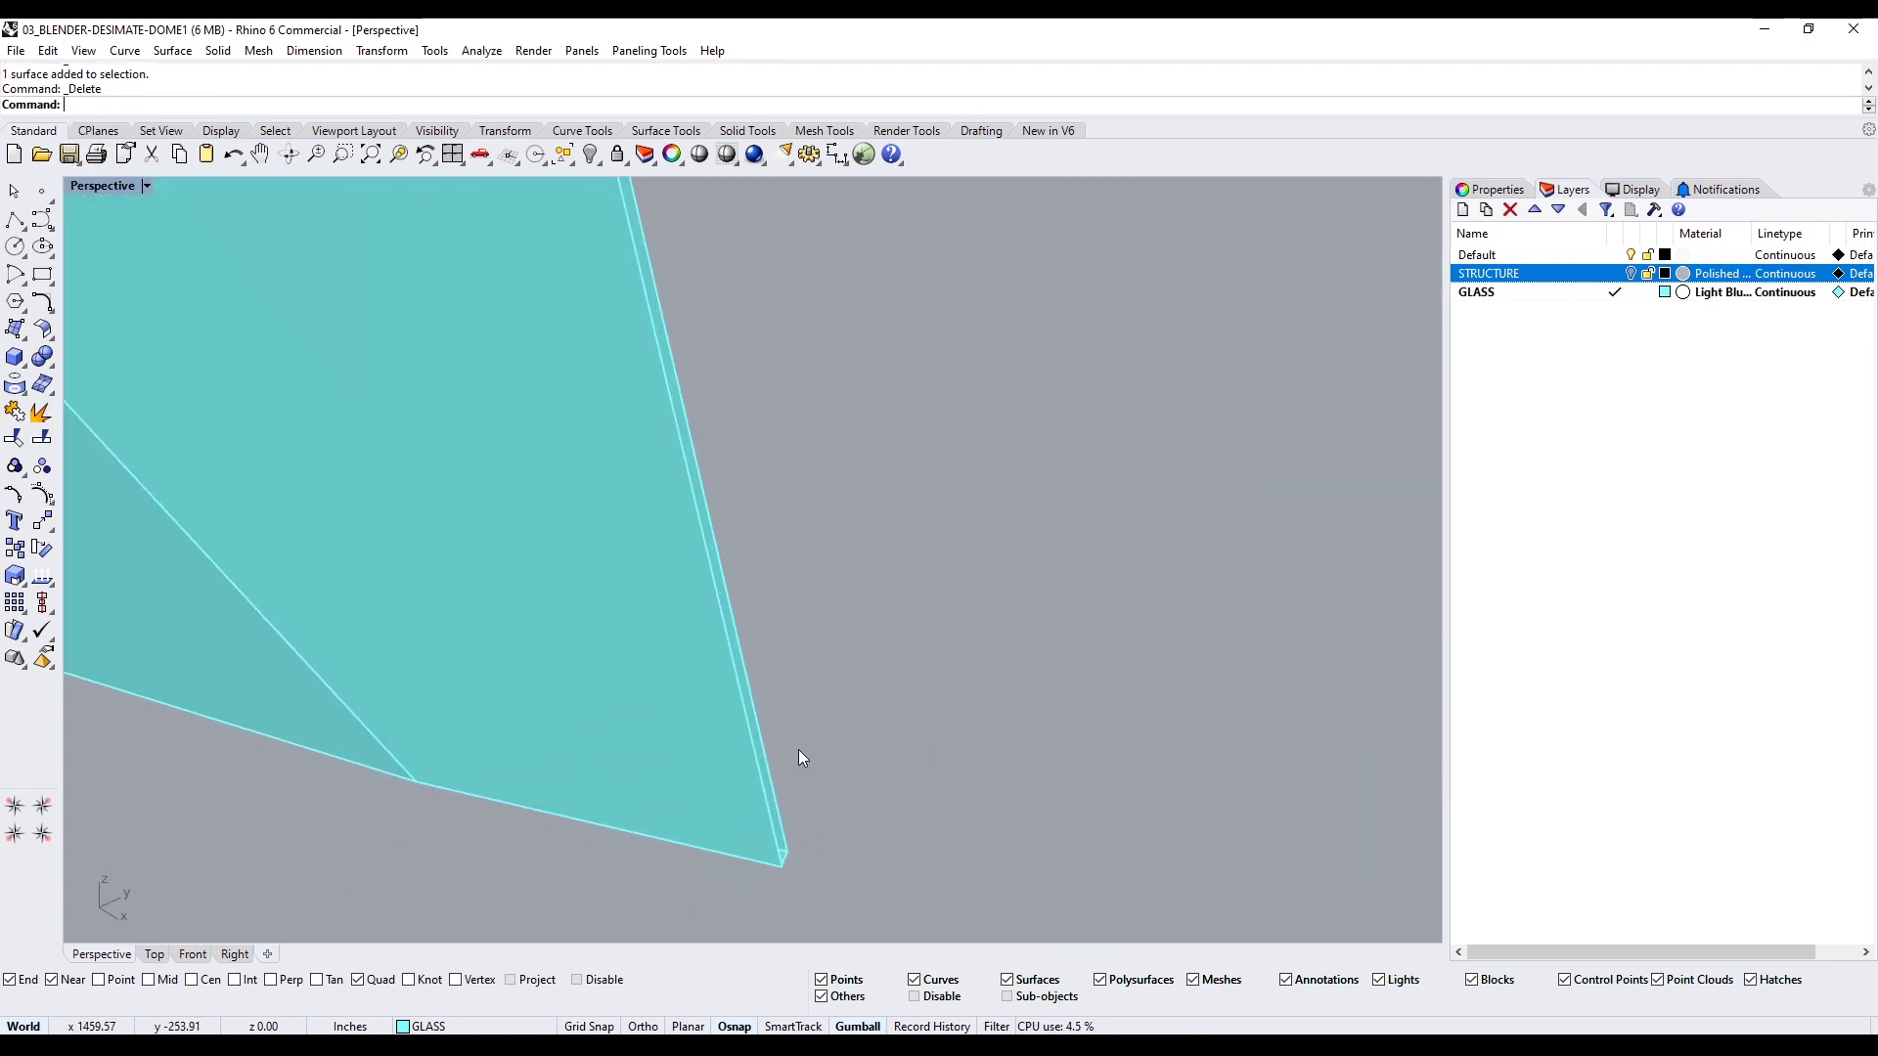
left_click(769, 749)
key("Return")
key("Return")
right_click_drag(771, 750, 684, 537)
key("Return")
left_click(284, 460)
left_click(296, 458)
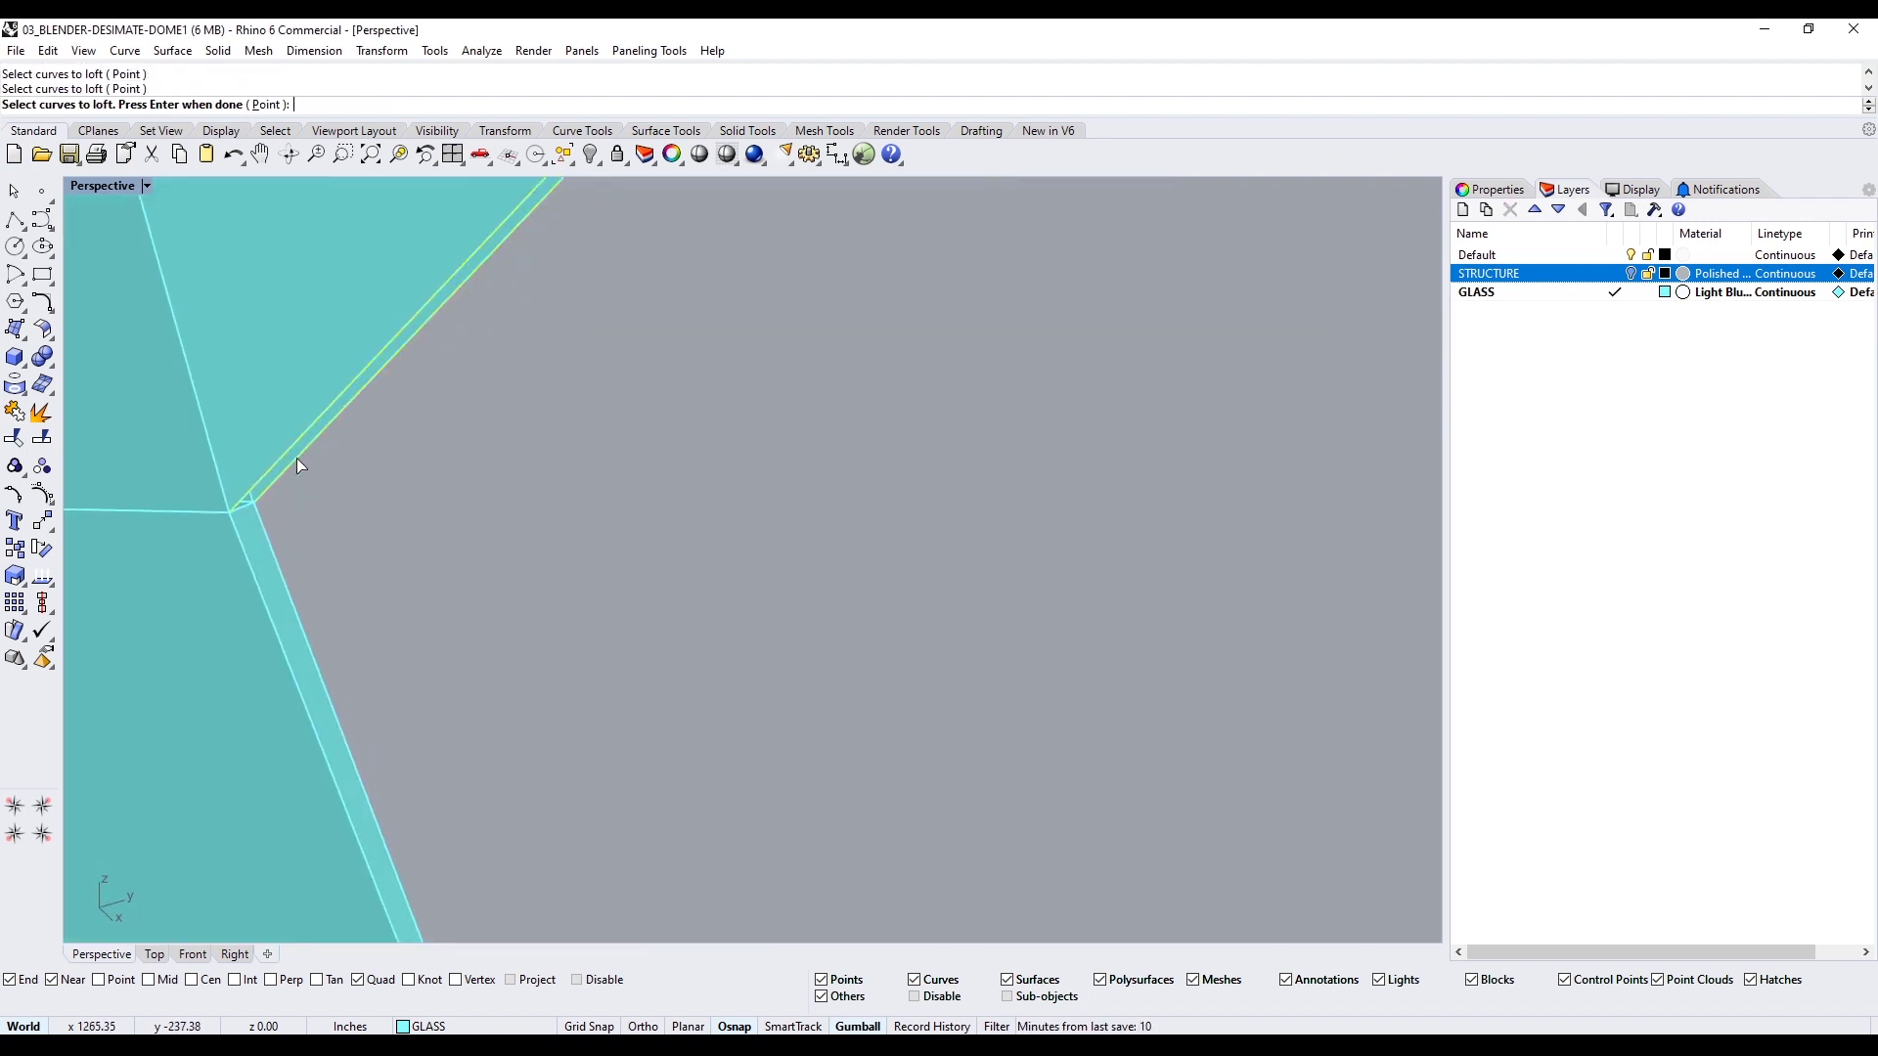
key("Return")
key("Return")
Loft surfaces between the inner and outer glass edges along the opposite side of the entrance opening
right_click_drag(548, 548, 1023, 654)
scroll(1023, 653, "up", 5)
key("Return")
left_click(1179, 608)
left_click(1158, 611)
key("Return")
key("Return")
key("Return")
left_click(1207, 652)
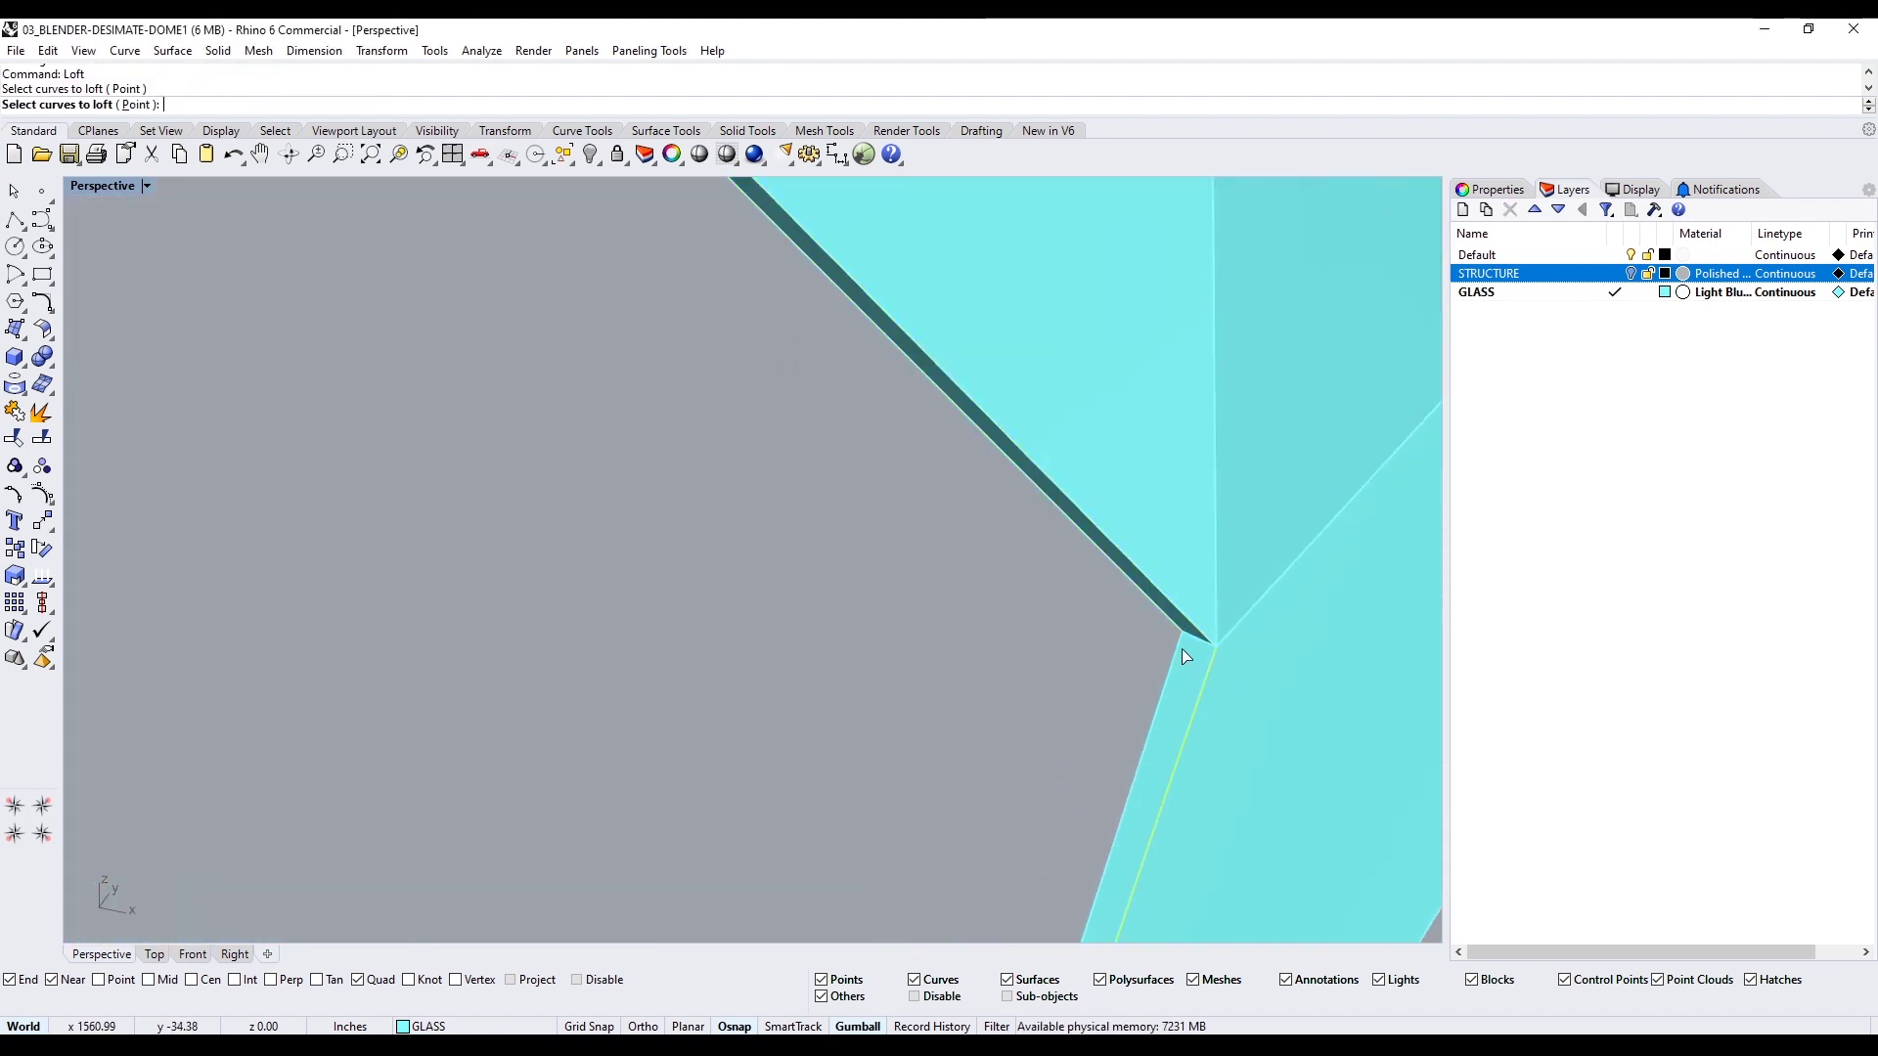
left_click(1178, 646)
right_click_drag(1175, 661, 1129, 601)
scroll(1071, 612, "up", 6)
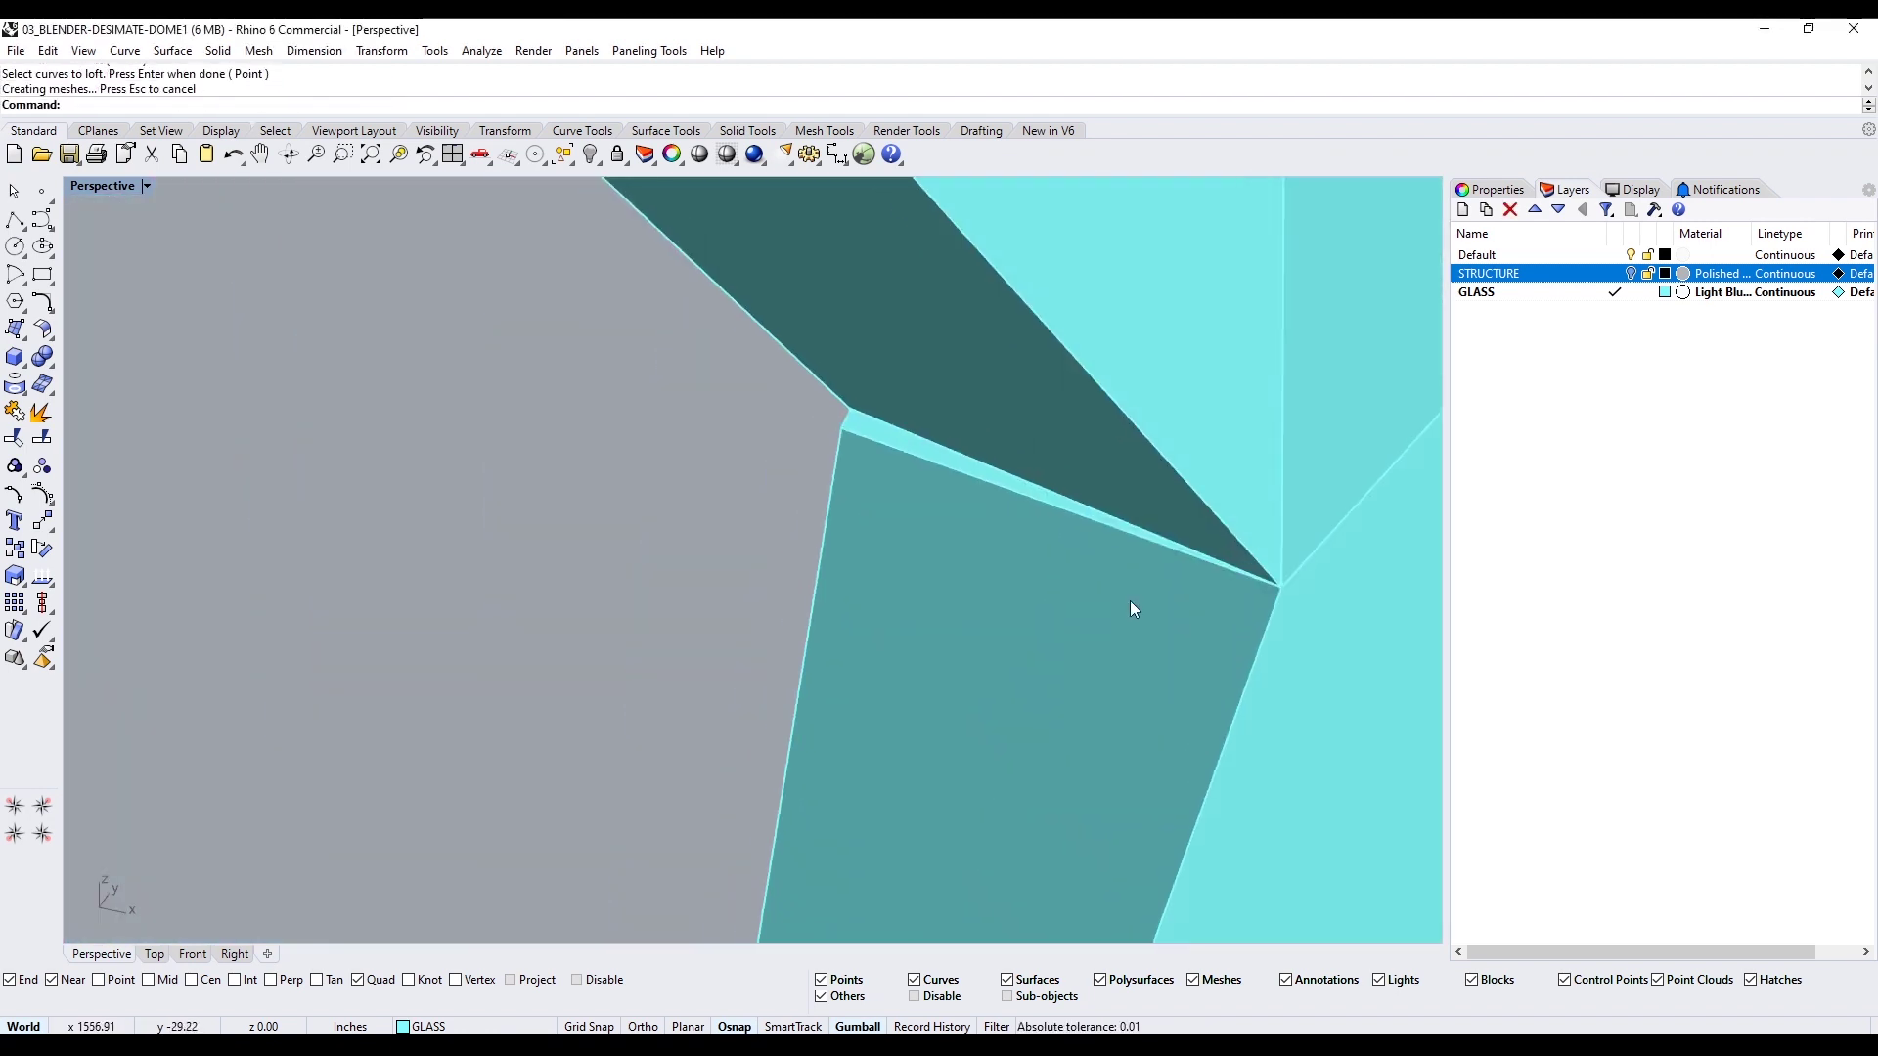
Loft the narrow gap at the corner of the entrance and cap the glass surfaces
key("Return")
left_click(878, 442)
left_click(879, 420)
key("Return")
scroll(851, 537, "down", 10)
left_click_drag(337, 278, 1161, 827)
type("cap")
key("Return")
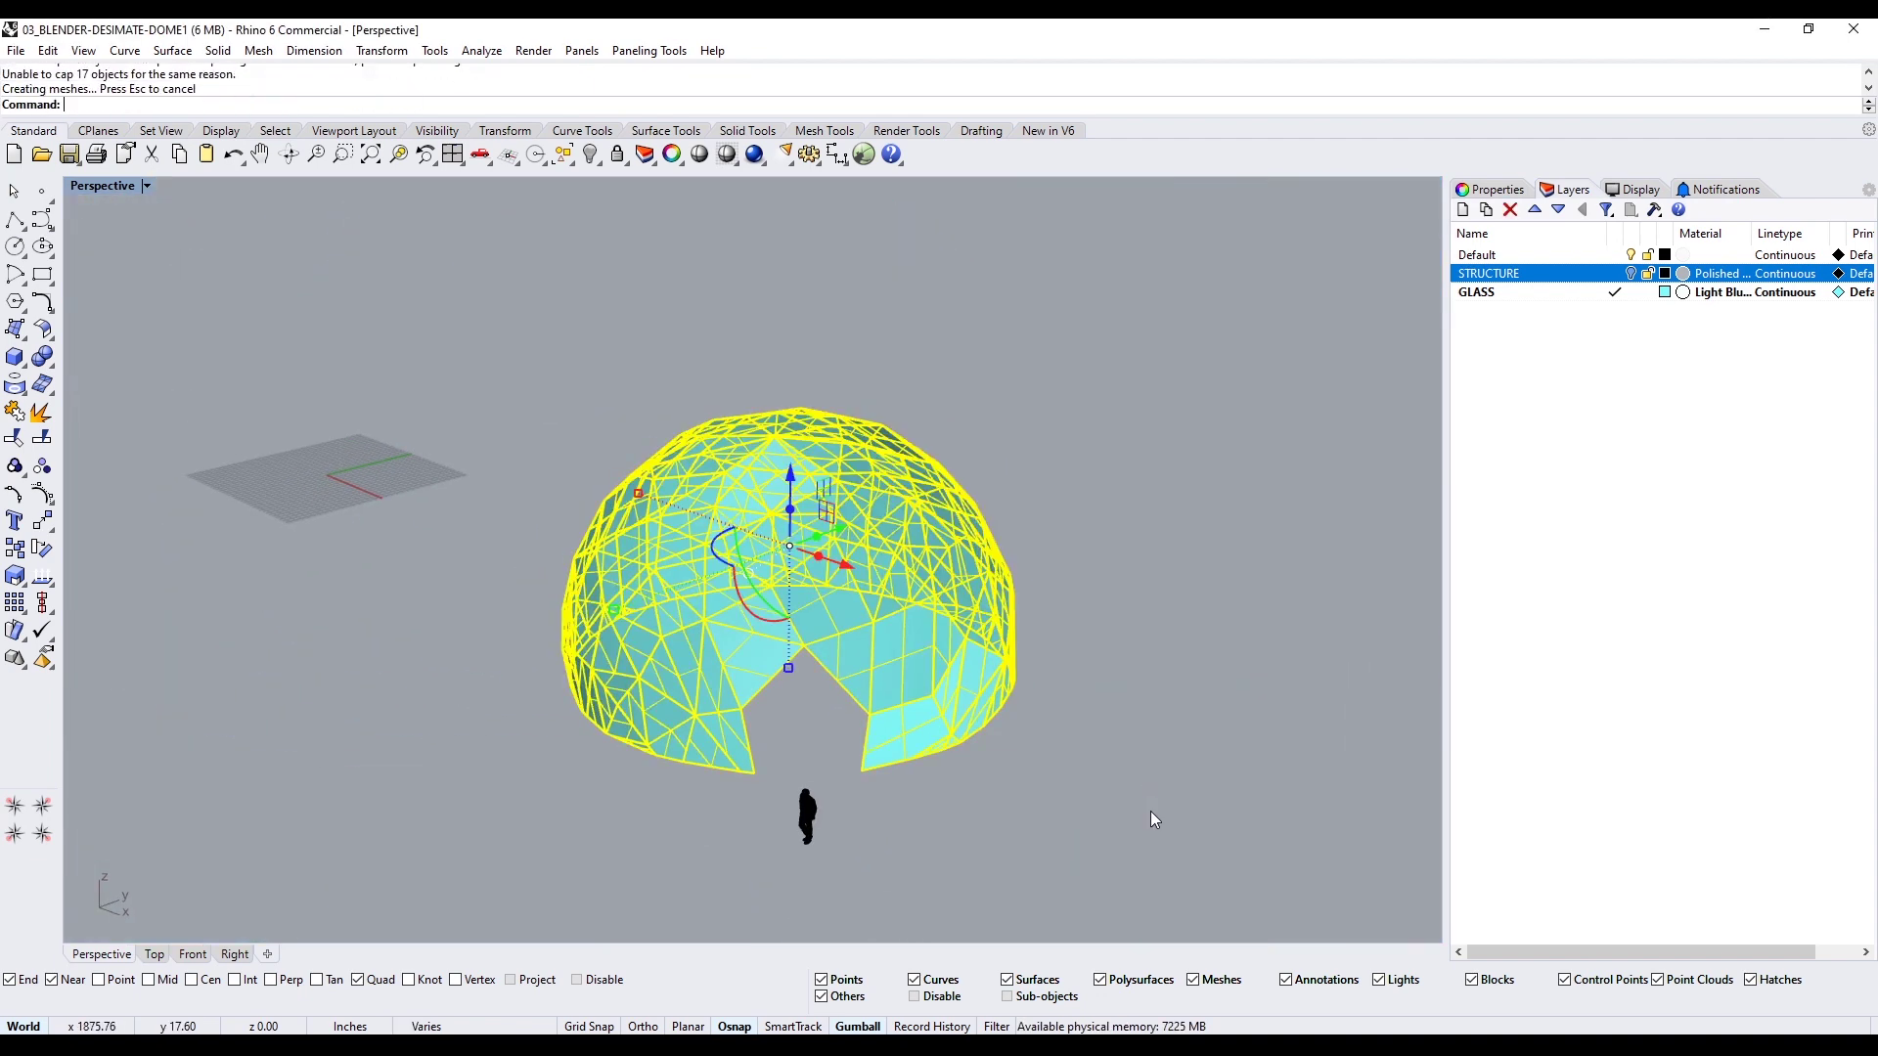
Turn the STRUCTURE layer back on and show the hidden objects
key("Escape")
left_click(1631, 274)
type("sh")
key("Return")
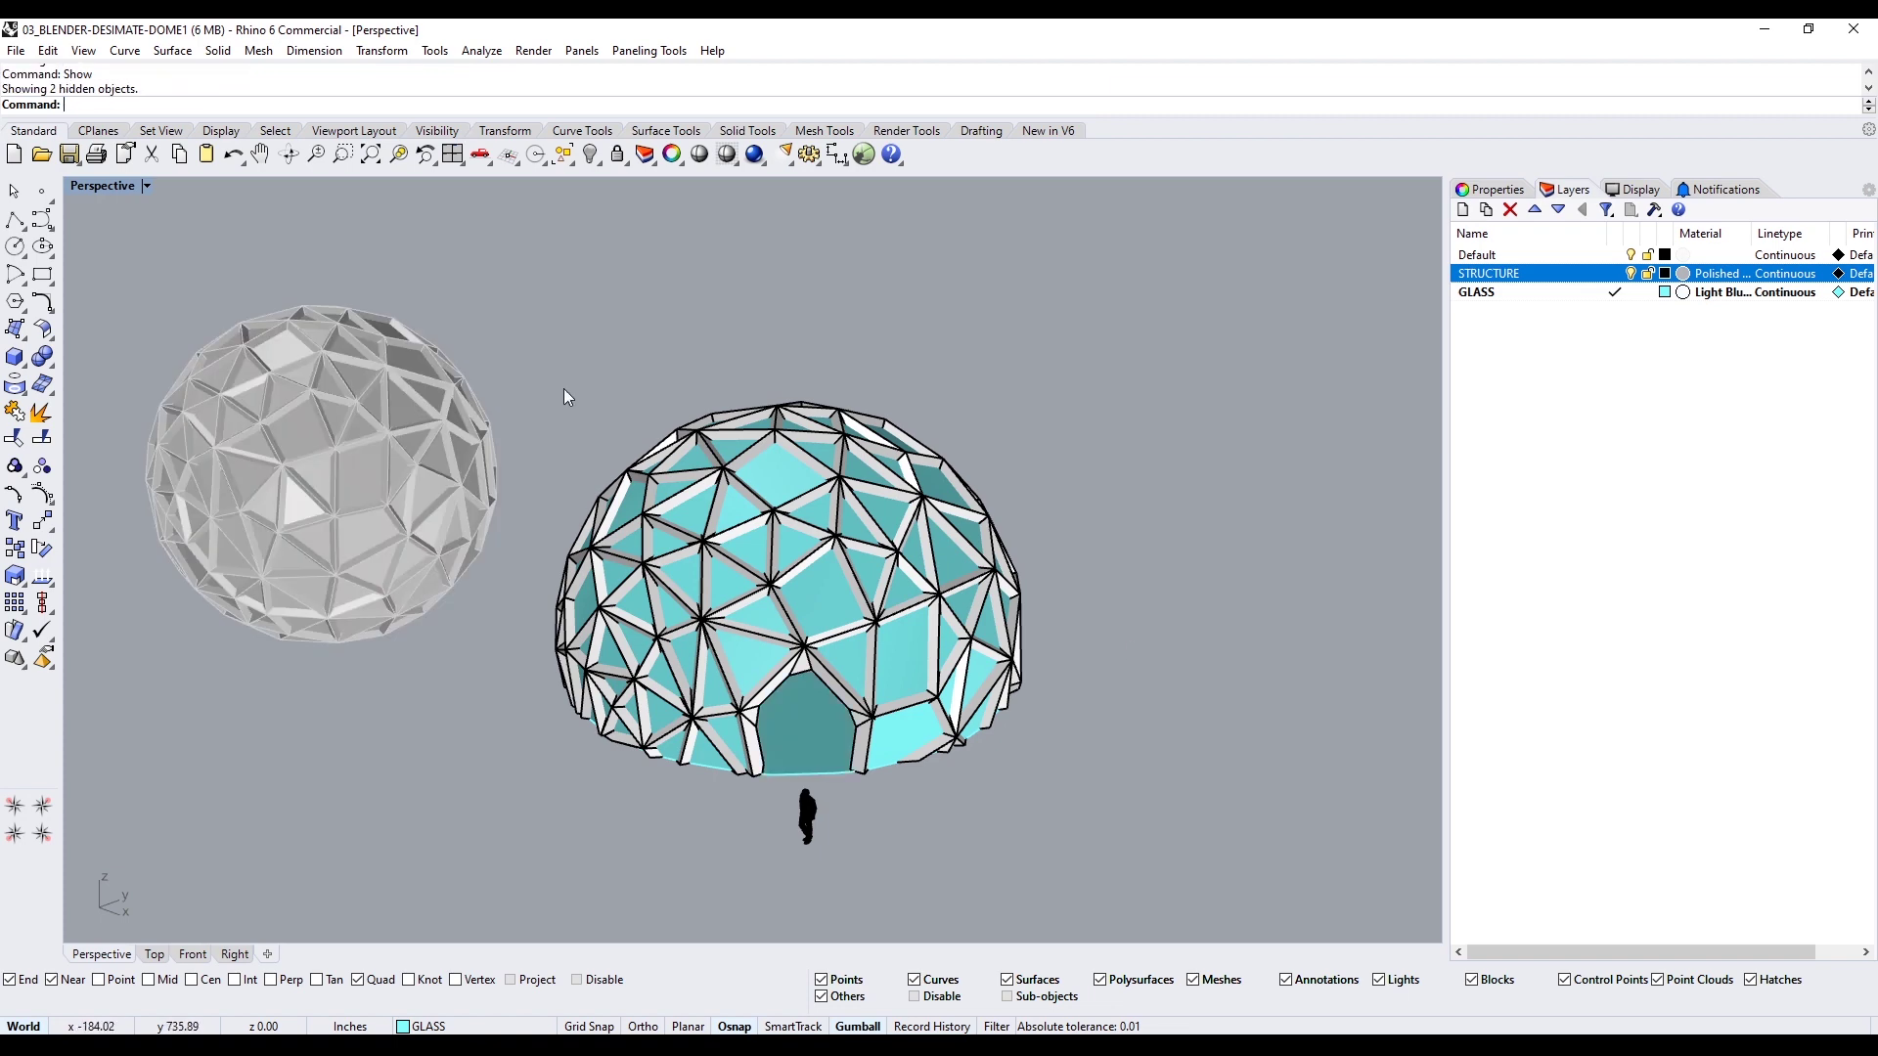
Try to cap the whole dome, structure and glass together
left_click_drag(533, 377, 1129, 802)
type("cap")
key("Return")
key("Escape")
Delete the original faceted sphere standing beside the dome
right_click_drag(1128, 802, 753, 758)
left_click(594, 587)
key("Delete")
type("z")
key("Return")
type("e")
key("Return")
Enlarge the circular base surface beyond the dome's footprint and move it to a new layer named GROUND
left_click(763, 726)
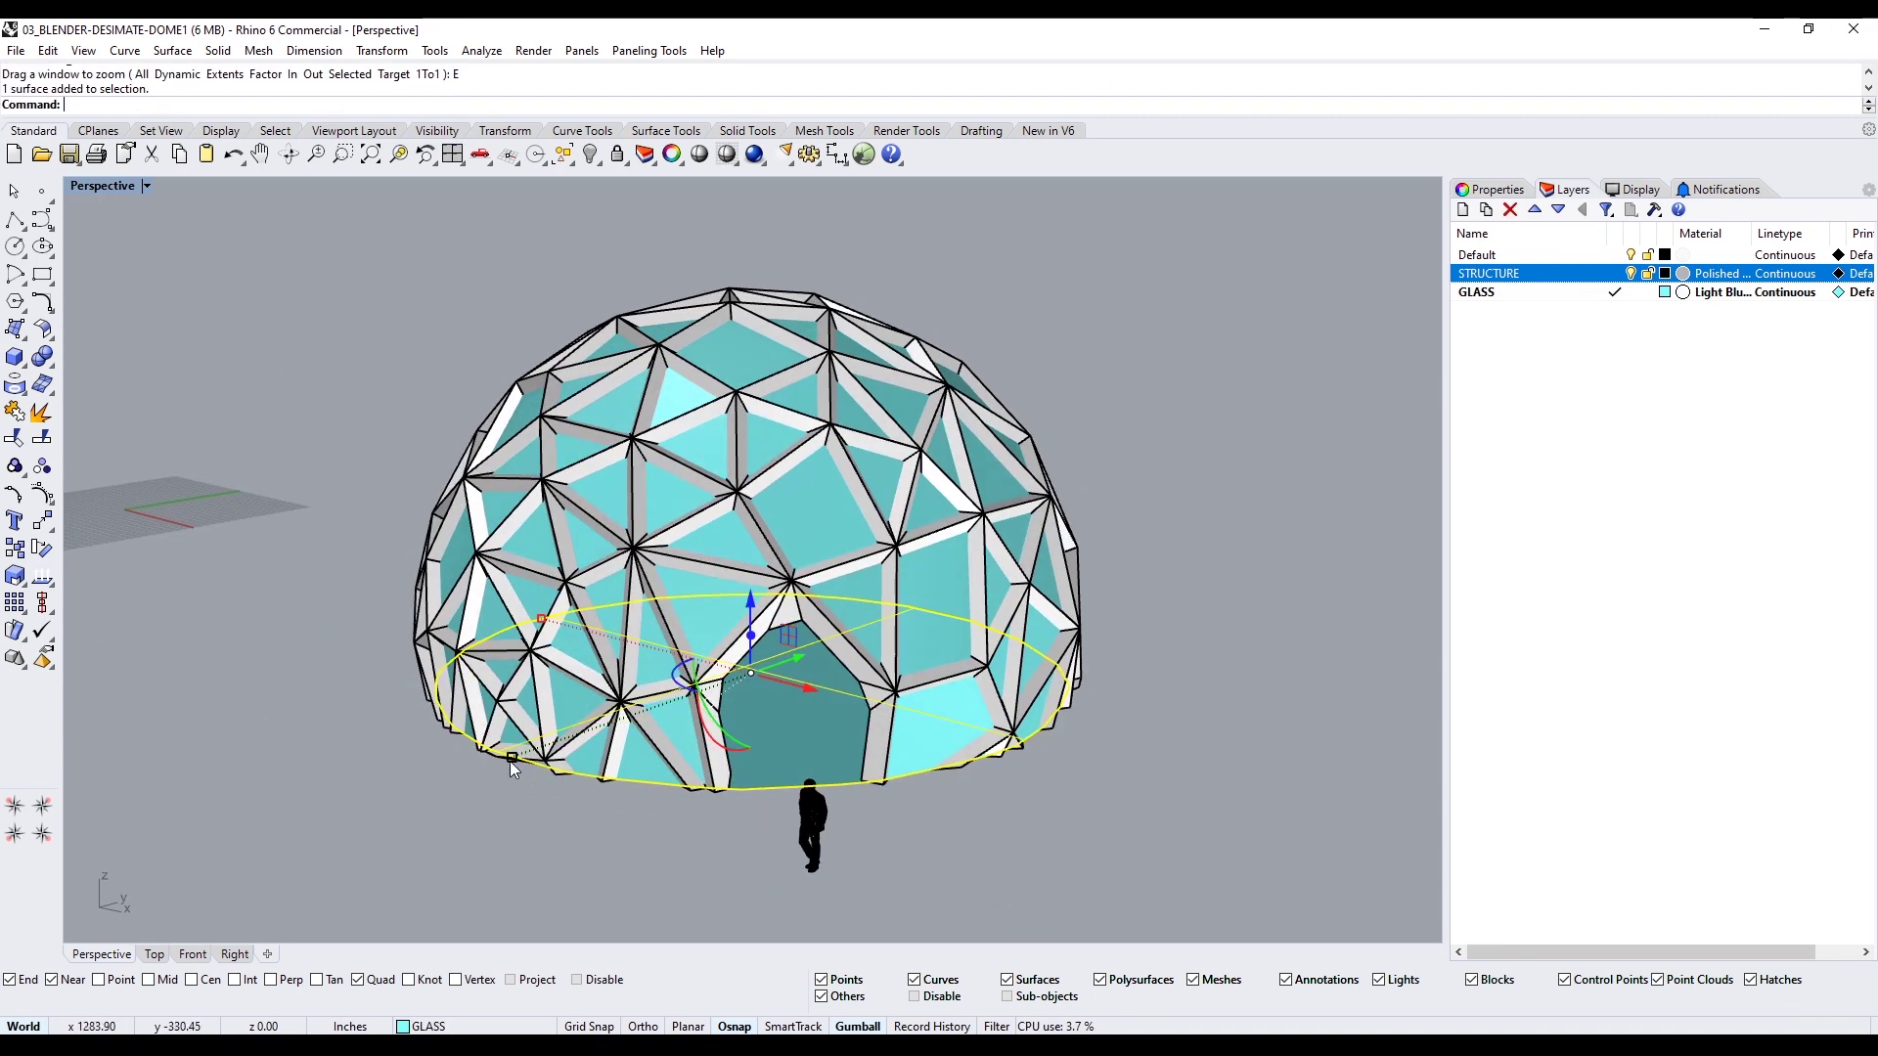
left_click_drag(508, 761, 468, 814)
left_click(1463, 210)
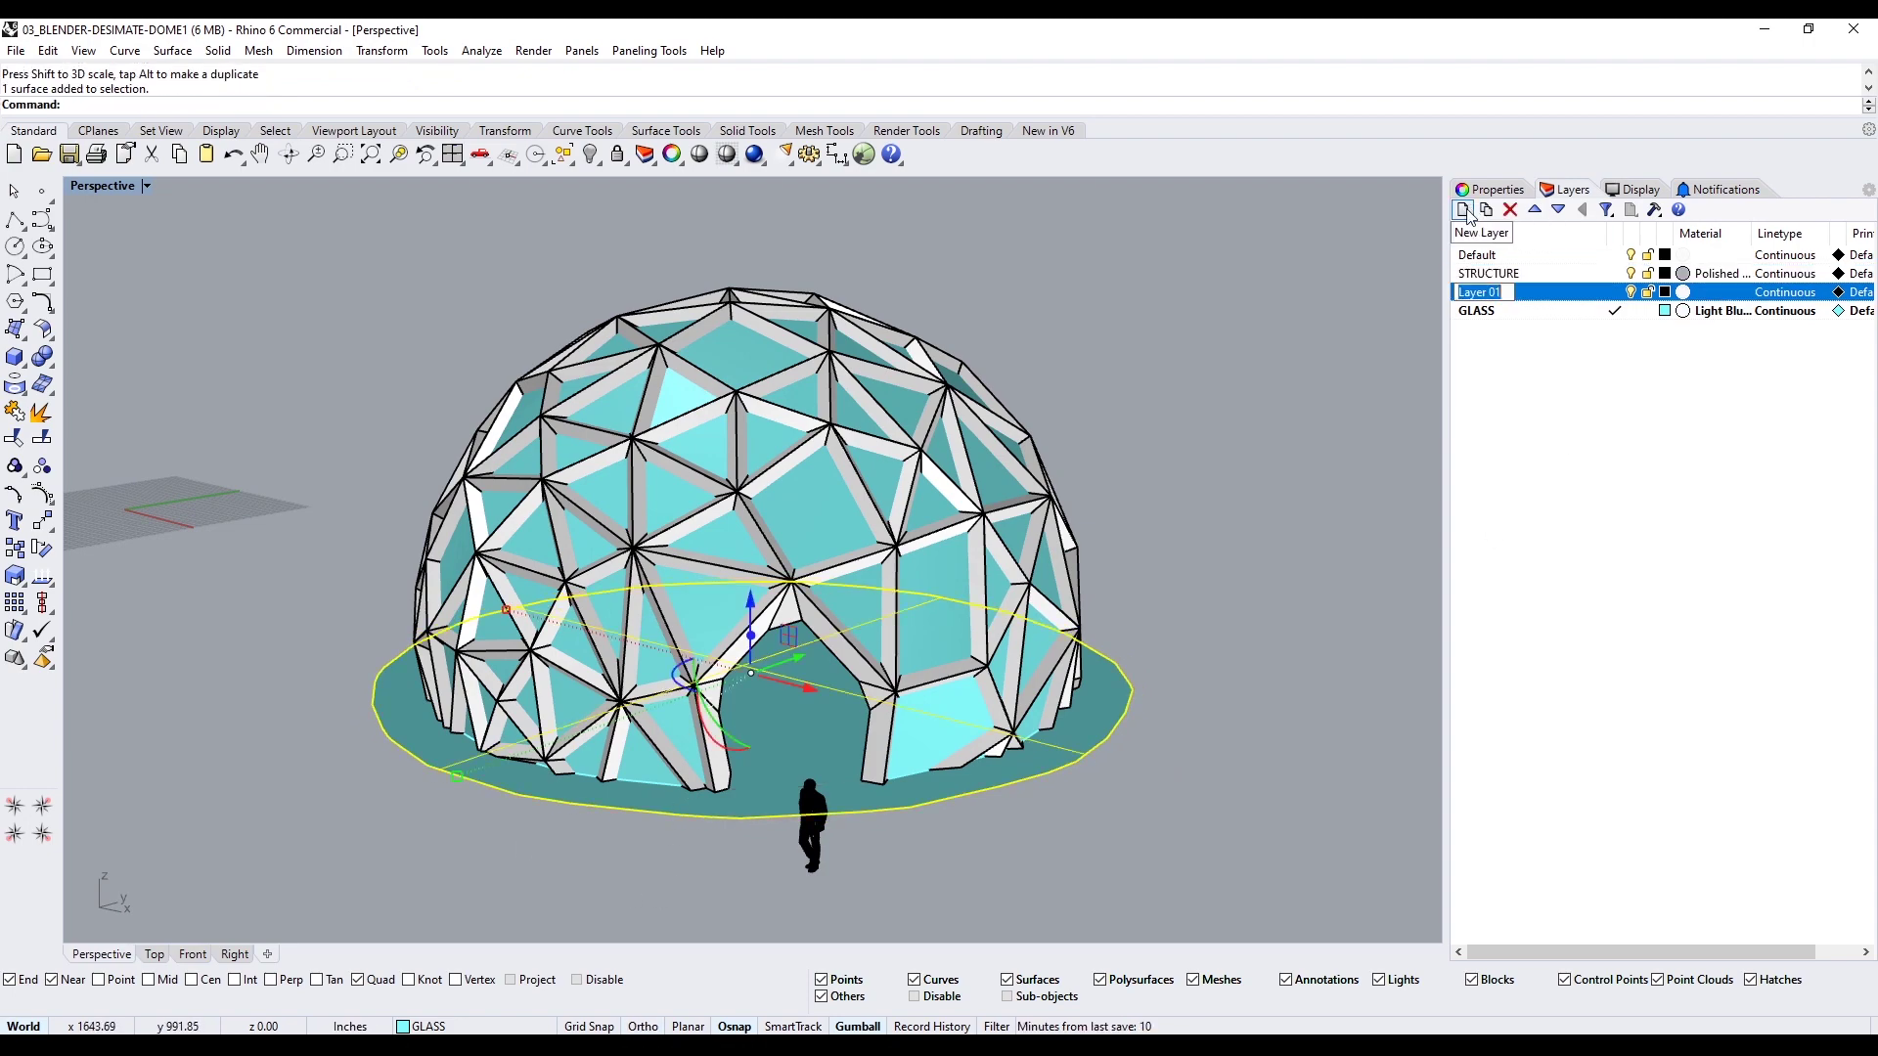
right_click(1614, 292)
left_click(1682, 614)
Draw a three-point circle around the ground's edge and replace the old ground with a planar surface from it
scroll(1214, 778, "up", 8)
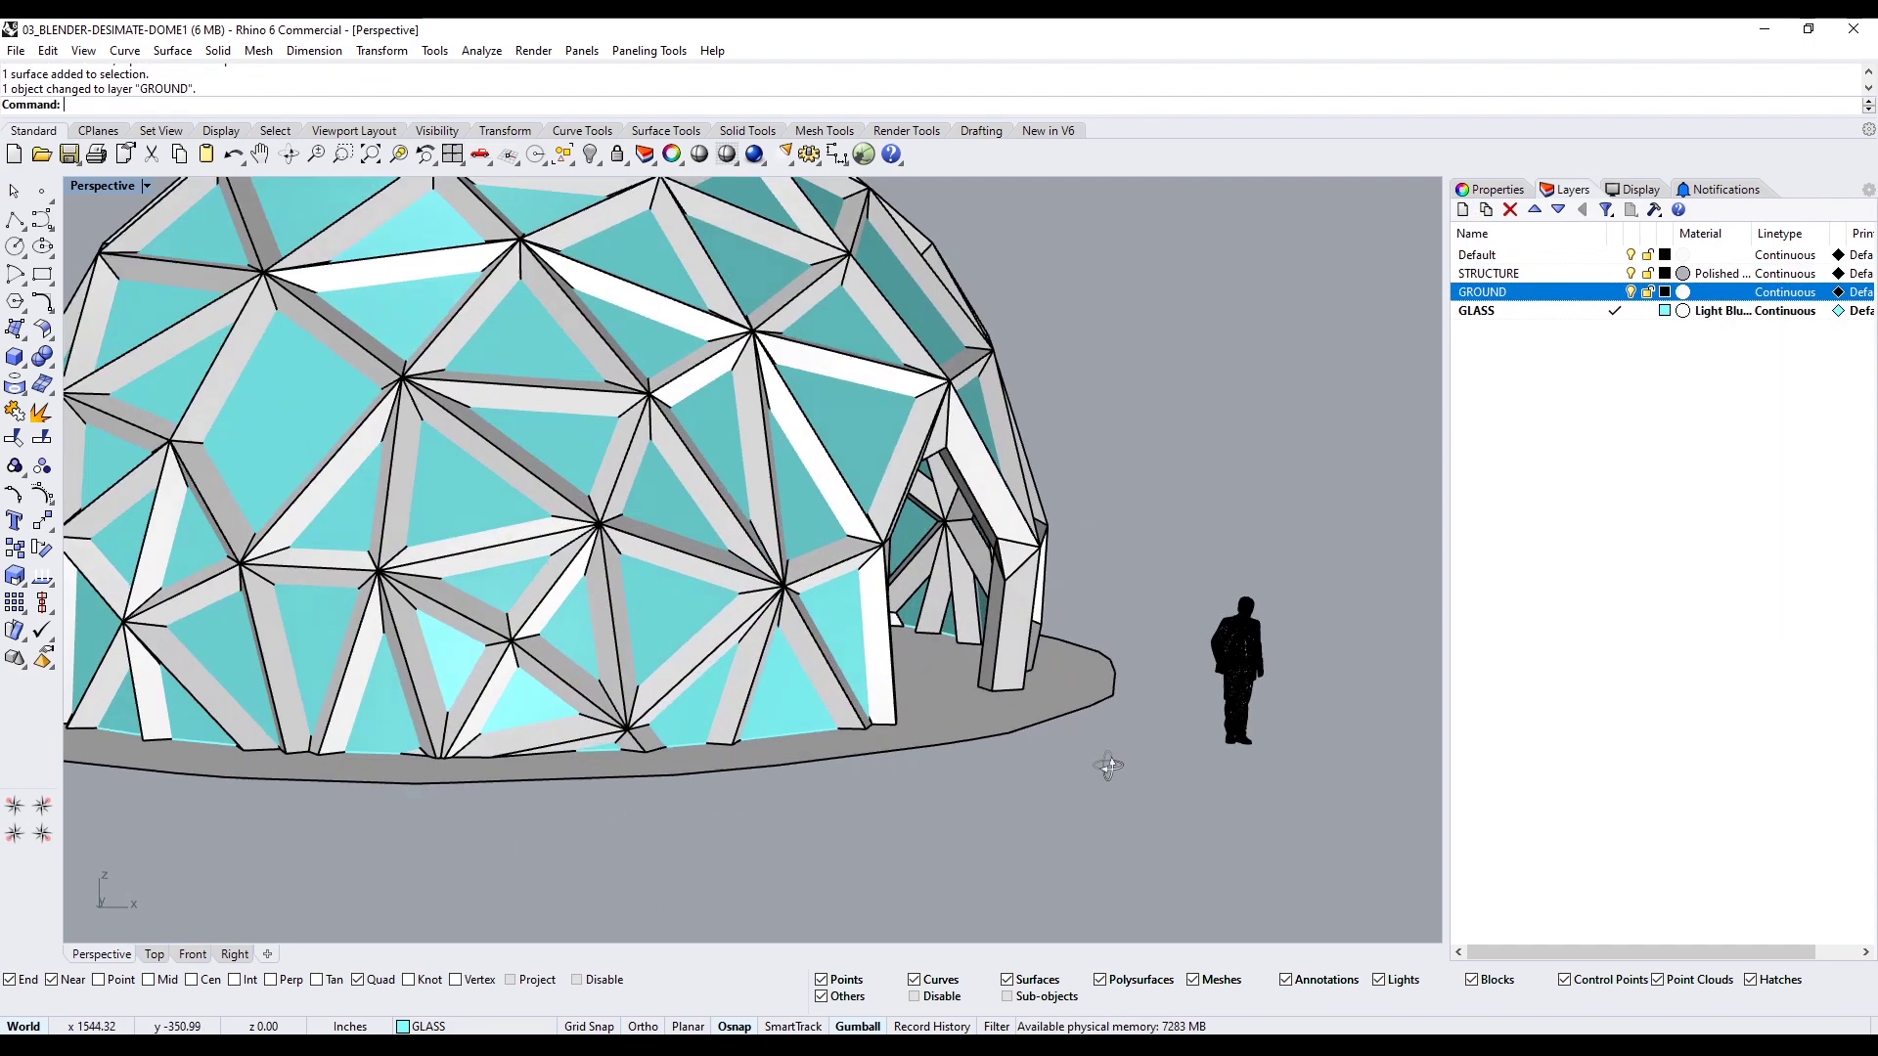
scroll(1099, 717, "down", 8)
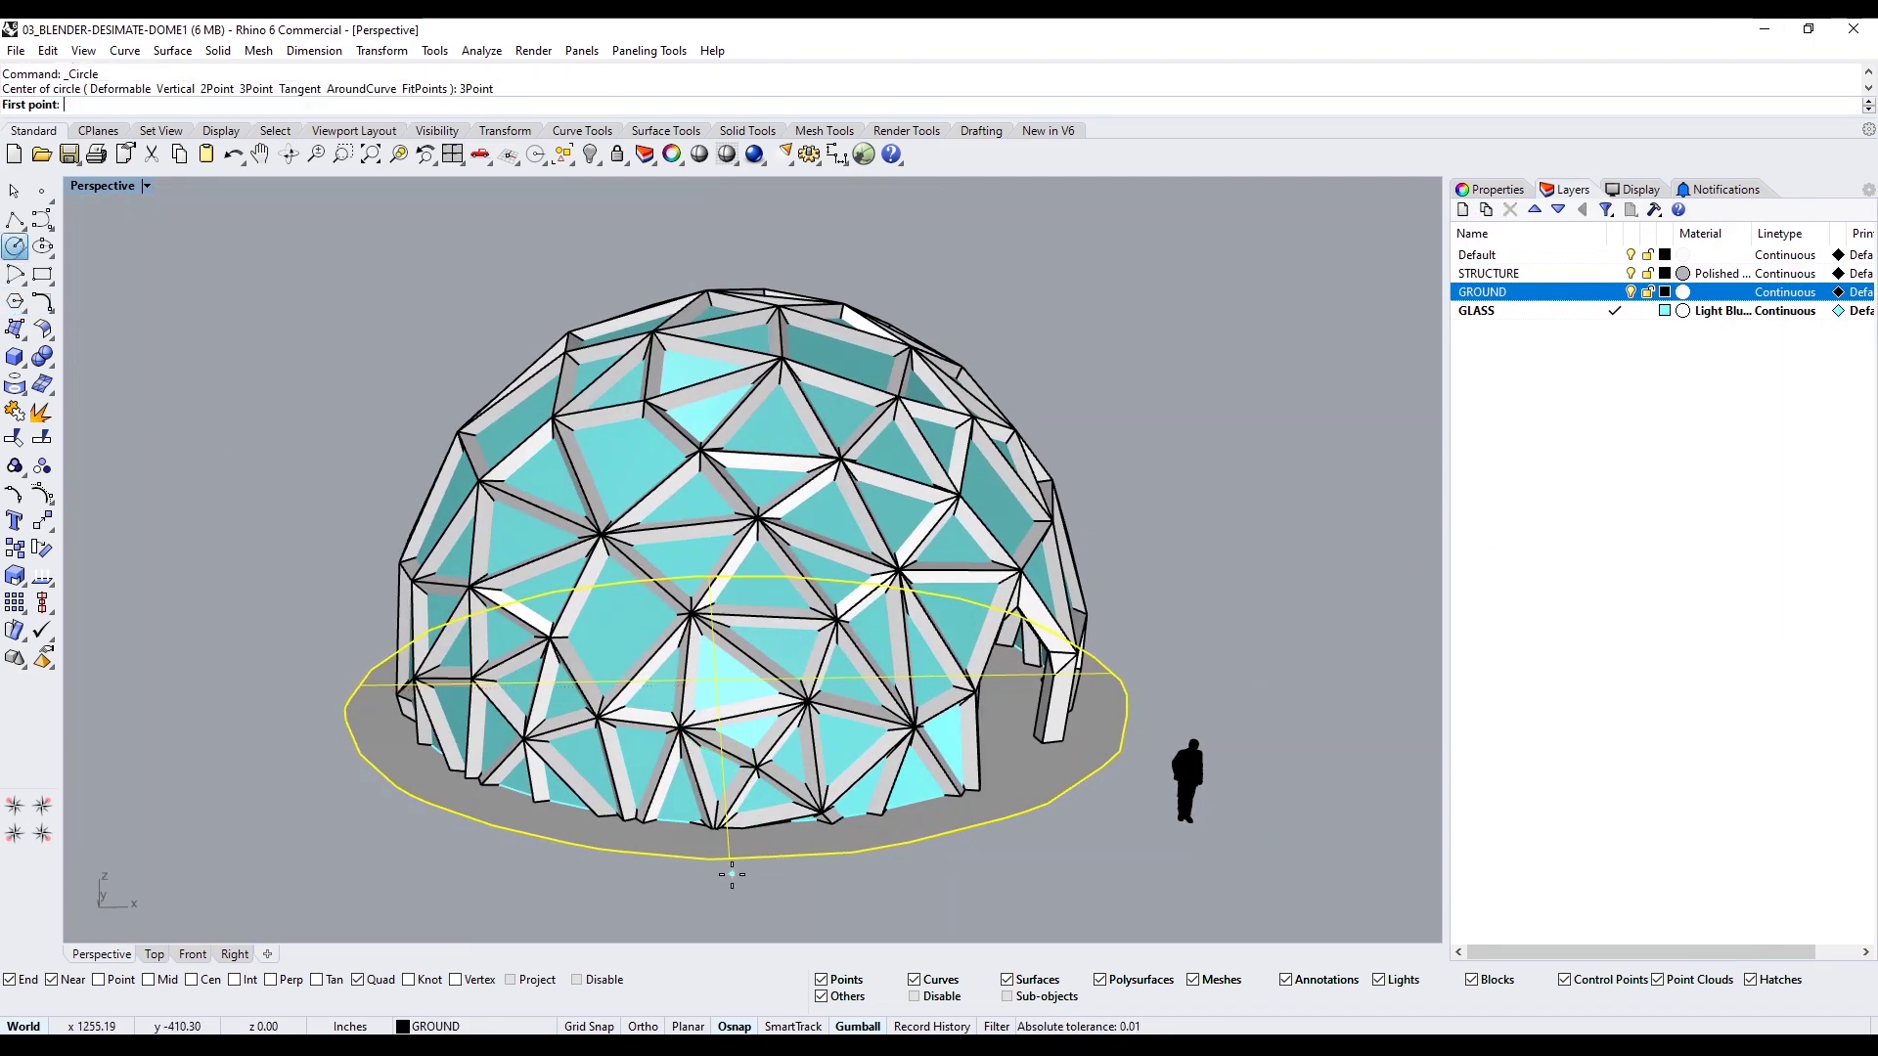
left_click(732, 875)
left_click(347, 717)
left_click(1131, 748)
key("Delete")
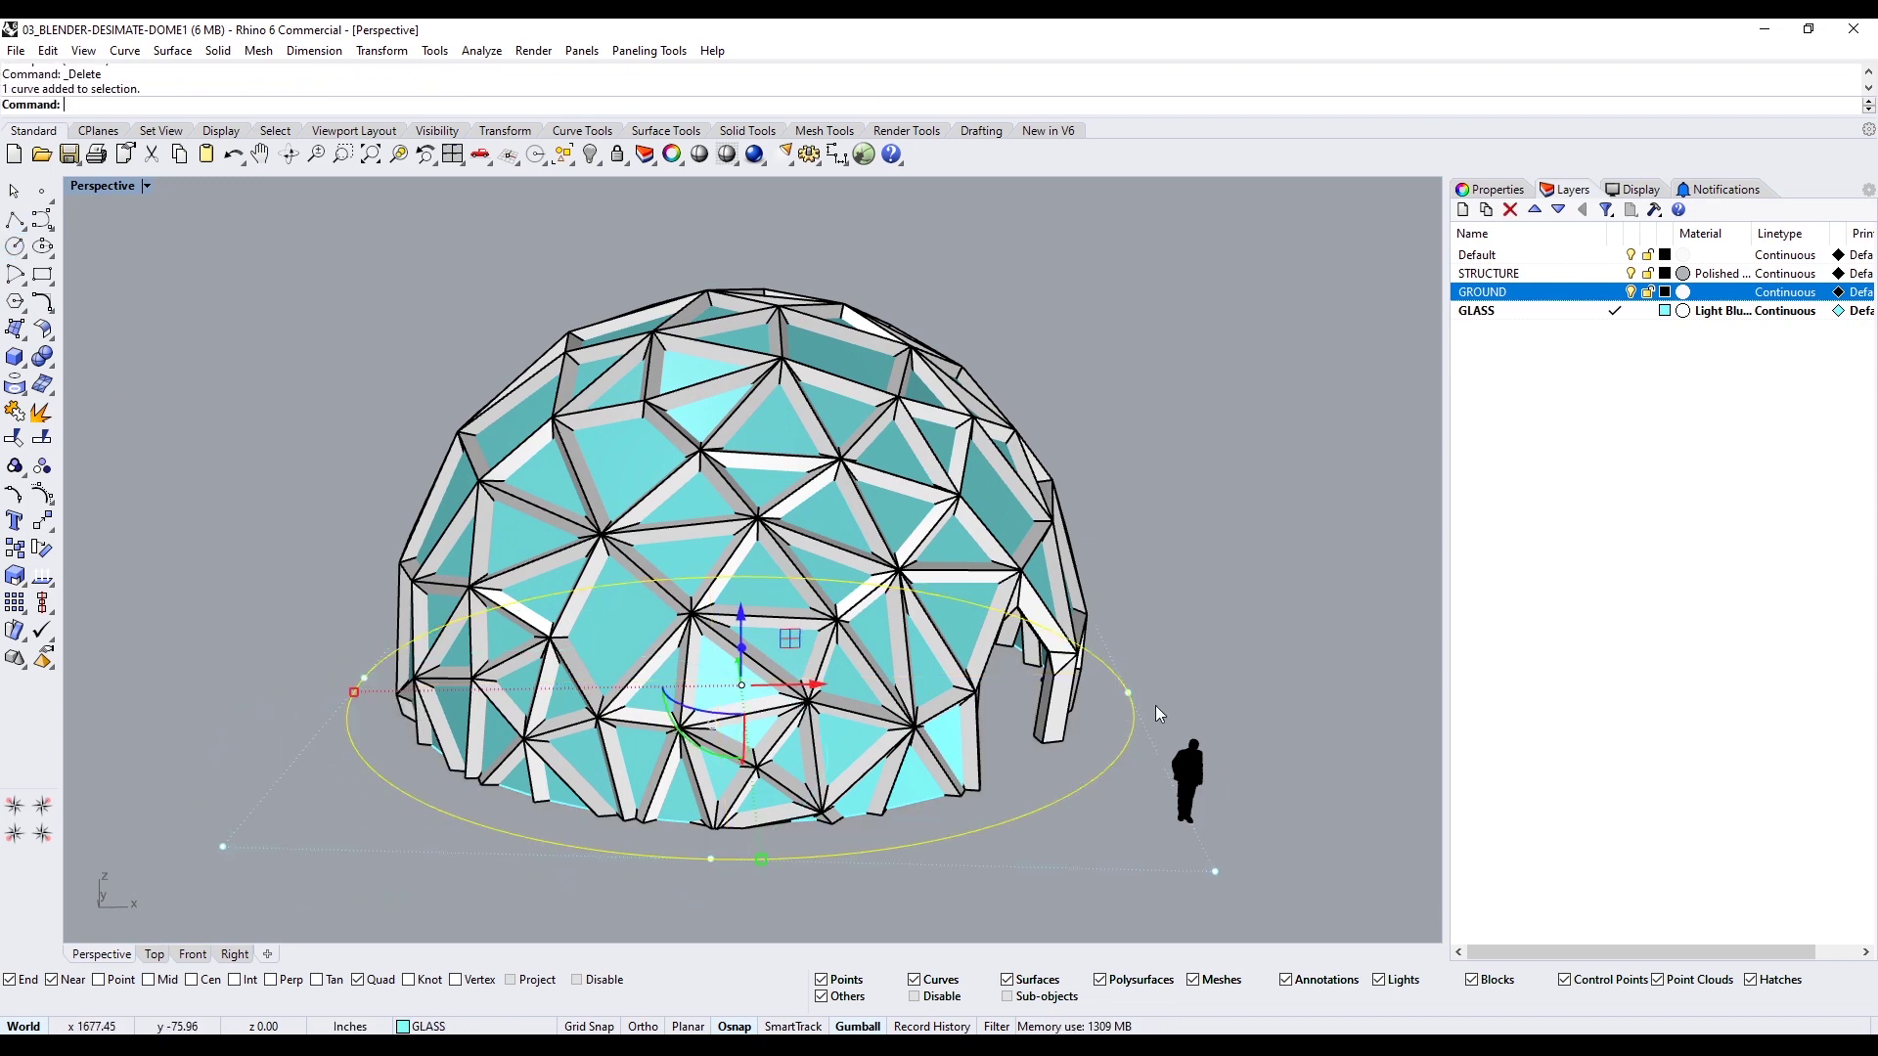
key("Return")
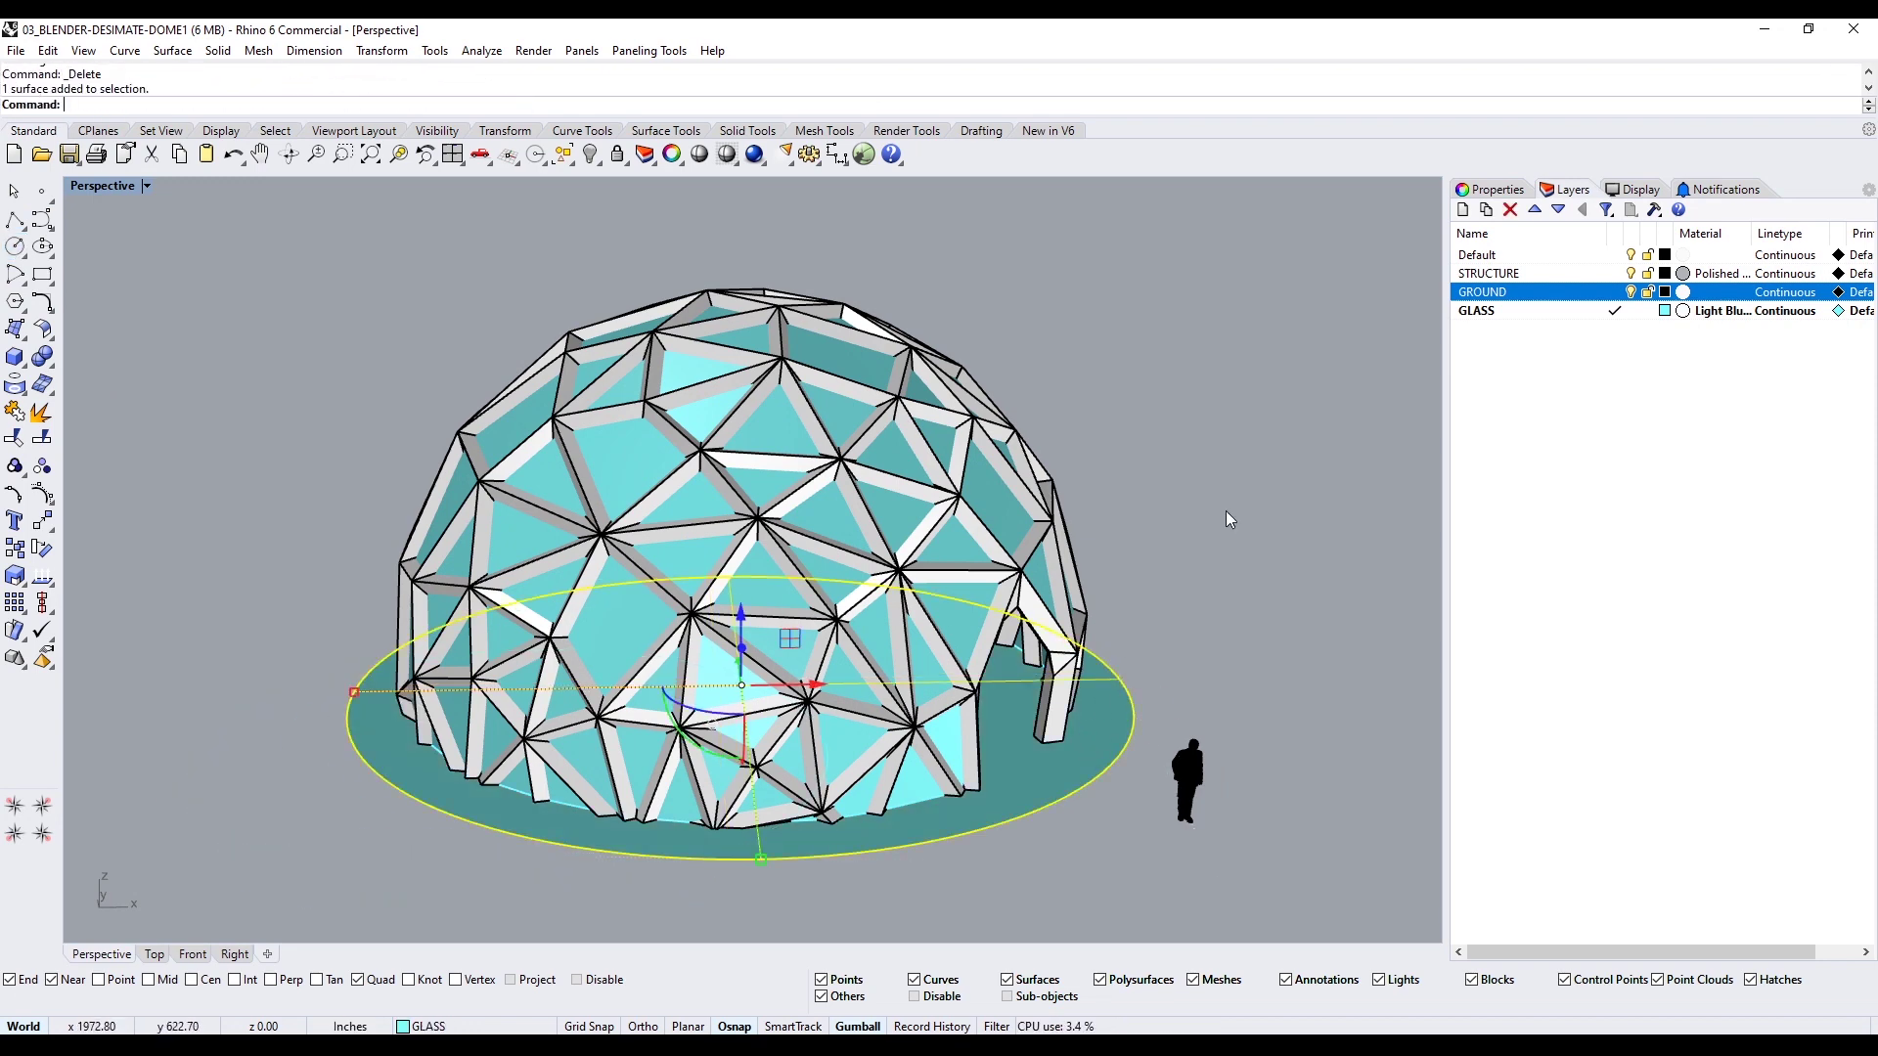
Draw a line between the feet of the entrance posts and try to cap the structure
right_click_drag(1230, 518, 280, 117)
left_click(15, 219)
scroll(1002, 729, "up", 5)
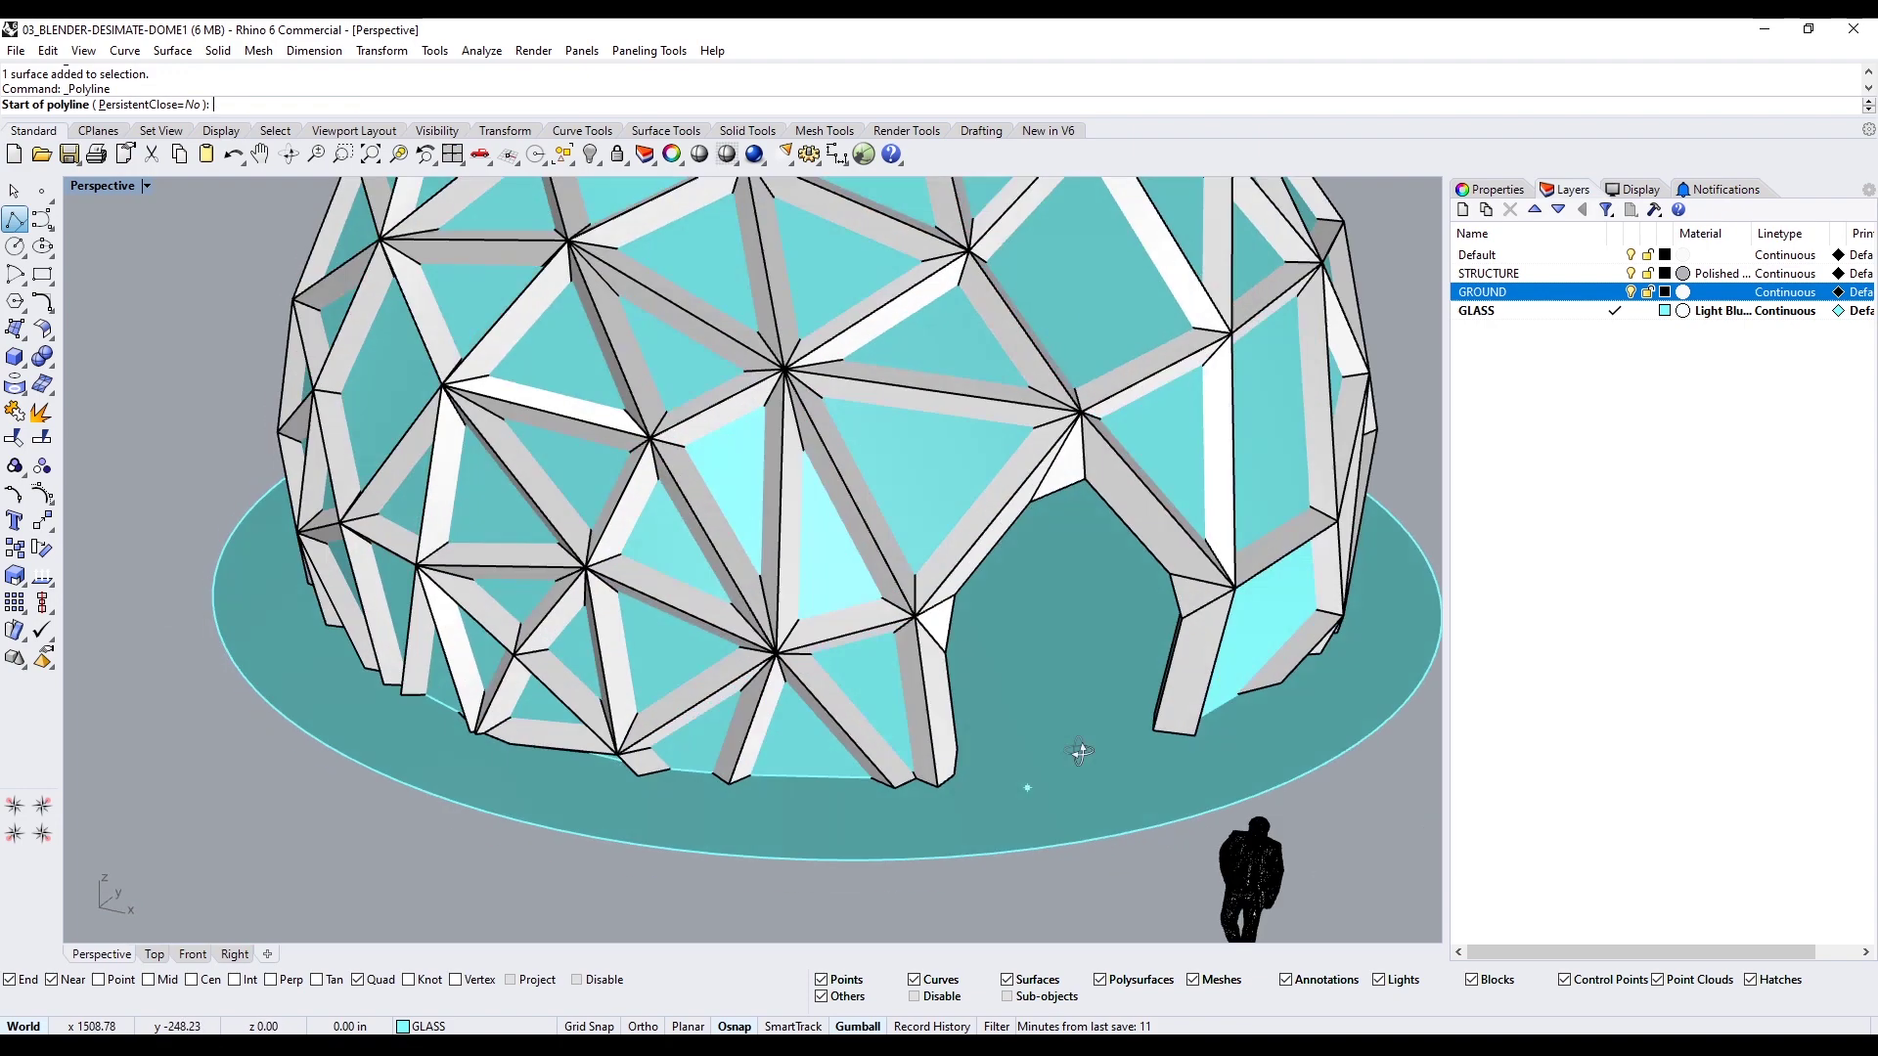
left_click(939, 772)
right_click_drag(1037, 744, 930, 731)
left_click(930, 731)
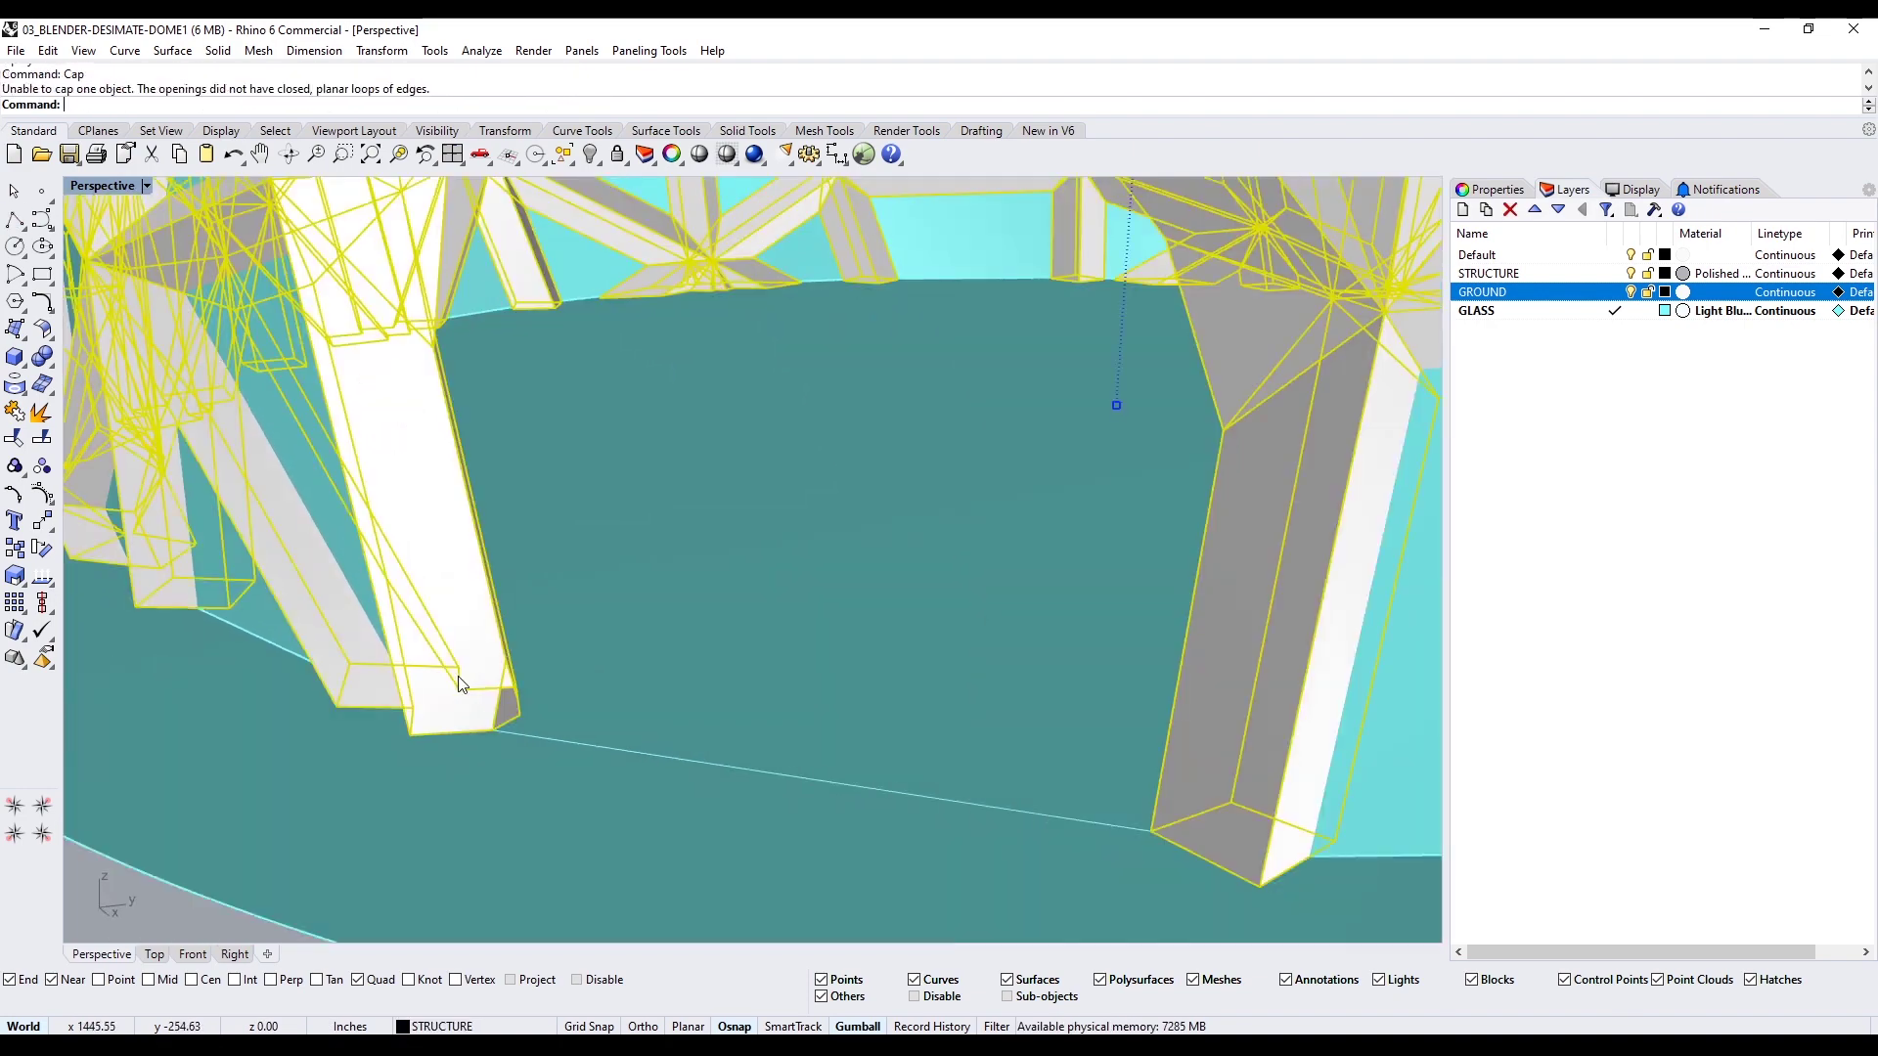
Loft surfaces between the open edges at the foot of the entrance post
key("Escape")
scroll(489, 675, "up", 3)
key("Return")
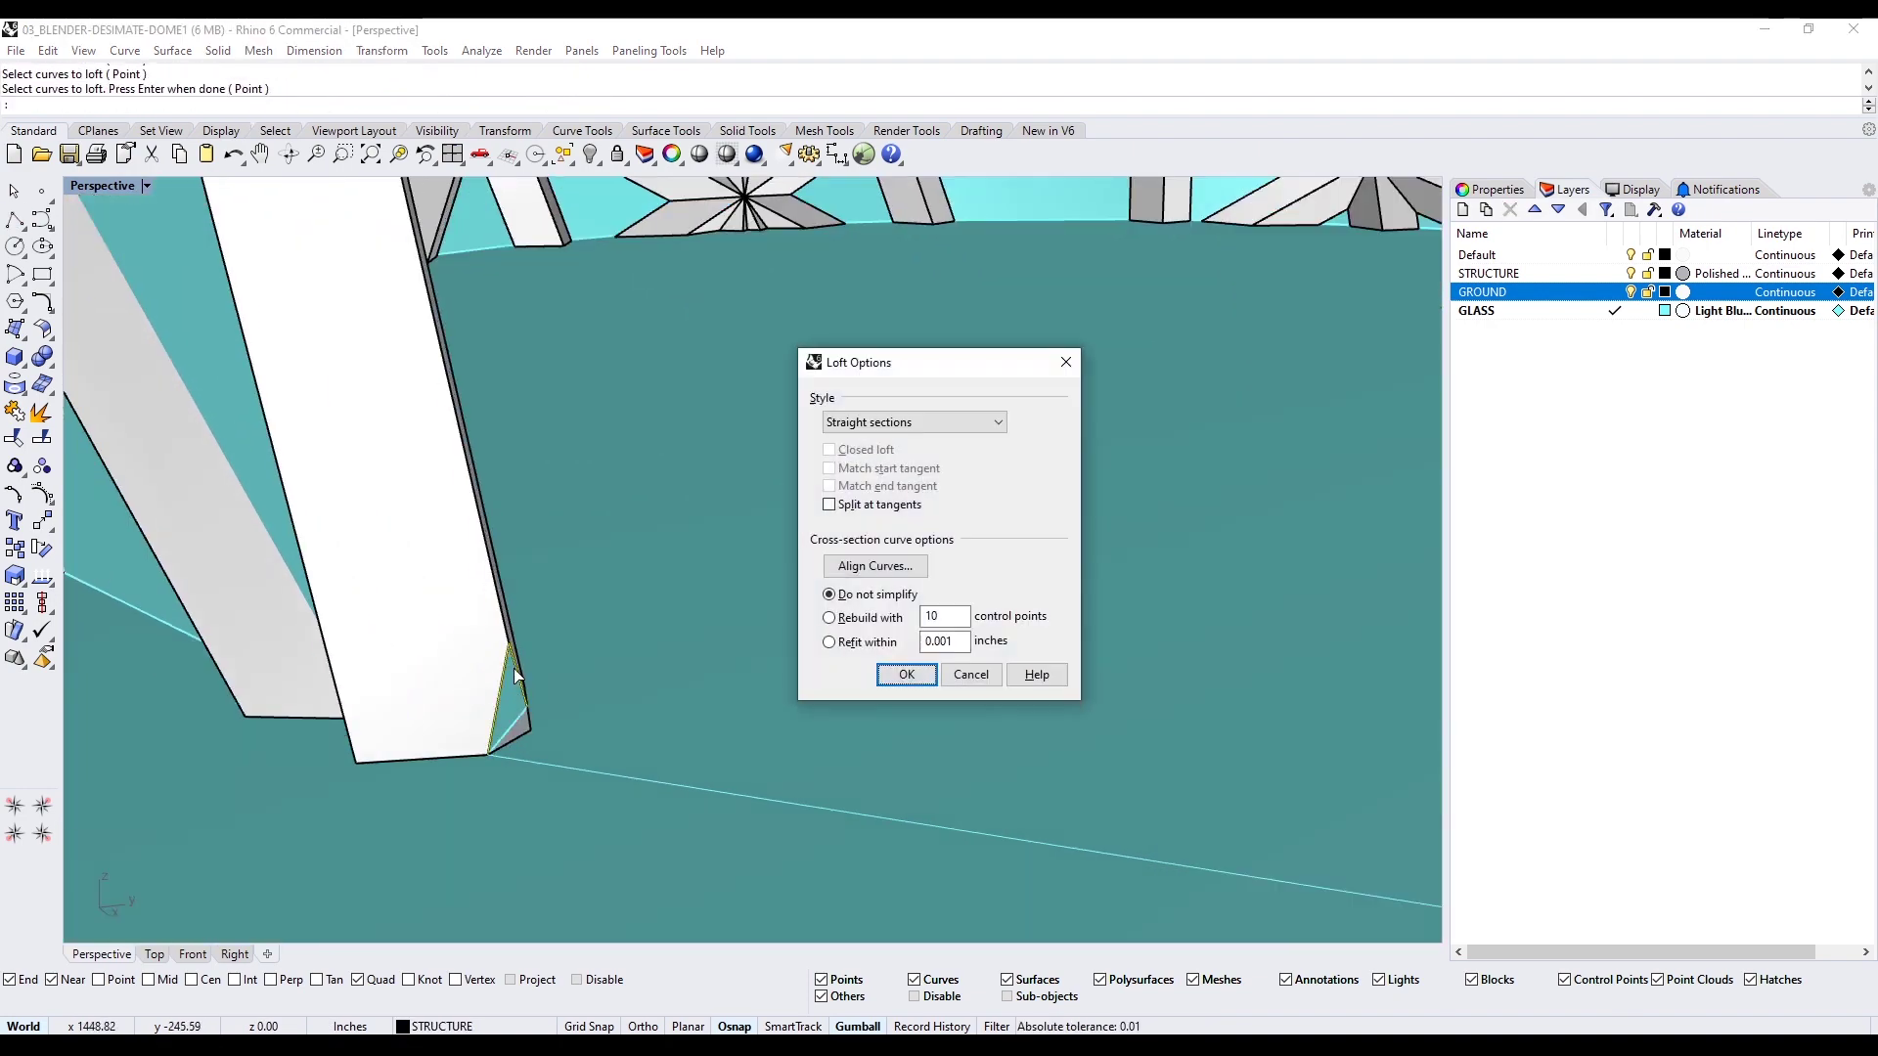
scroll(499, 665, "up", 5)
key("Escape")
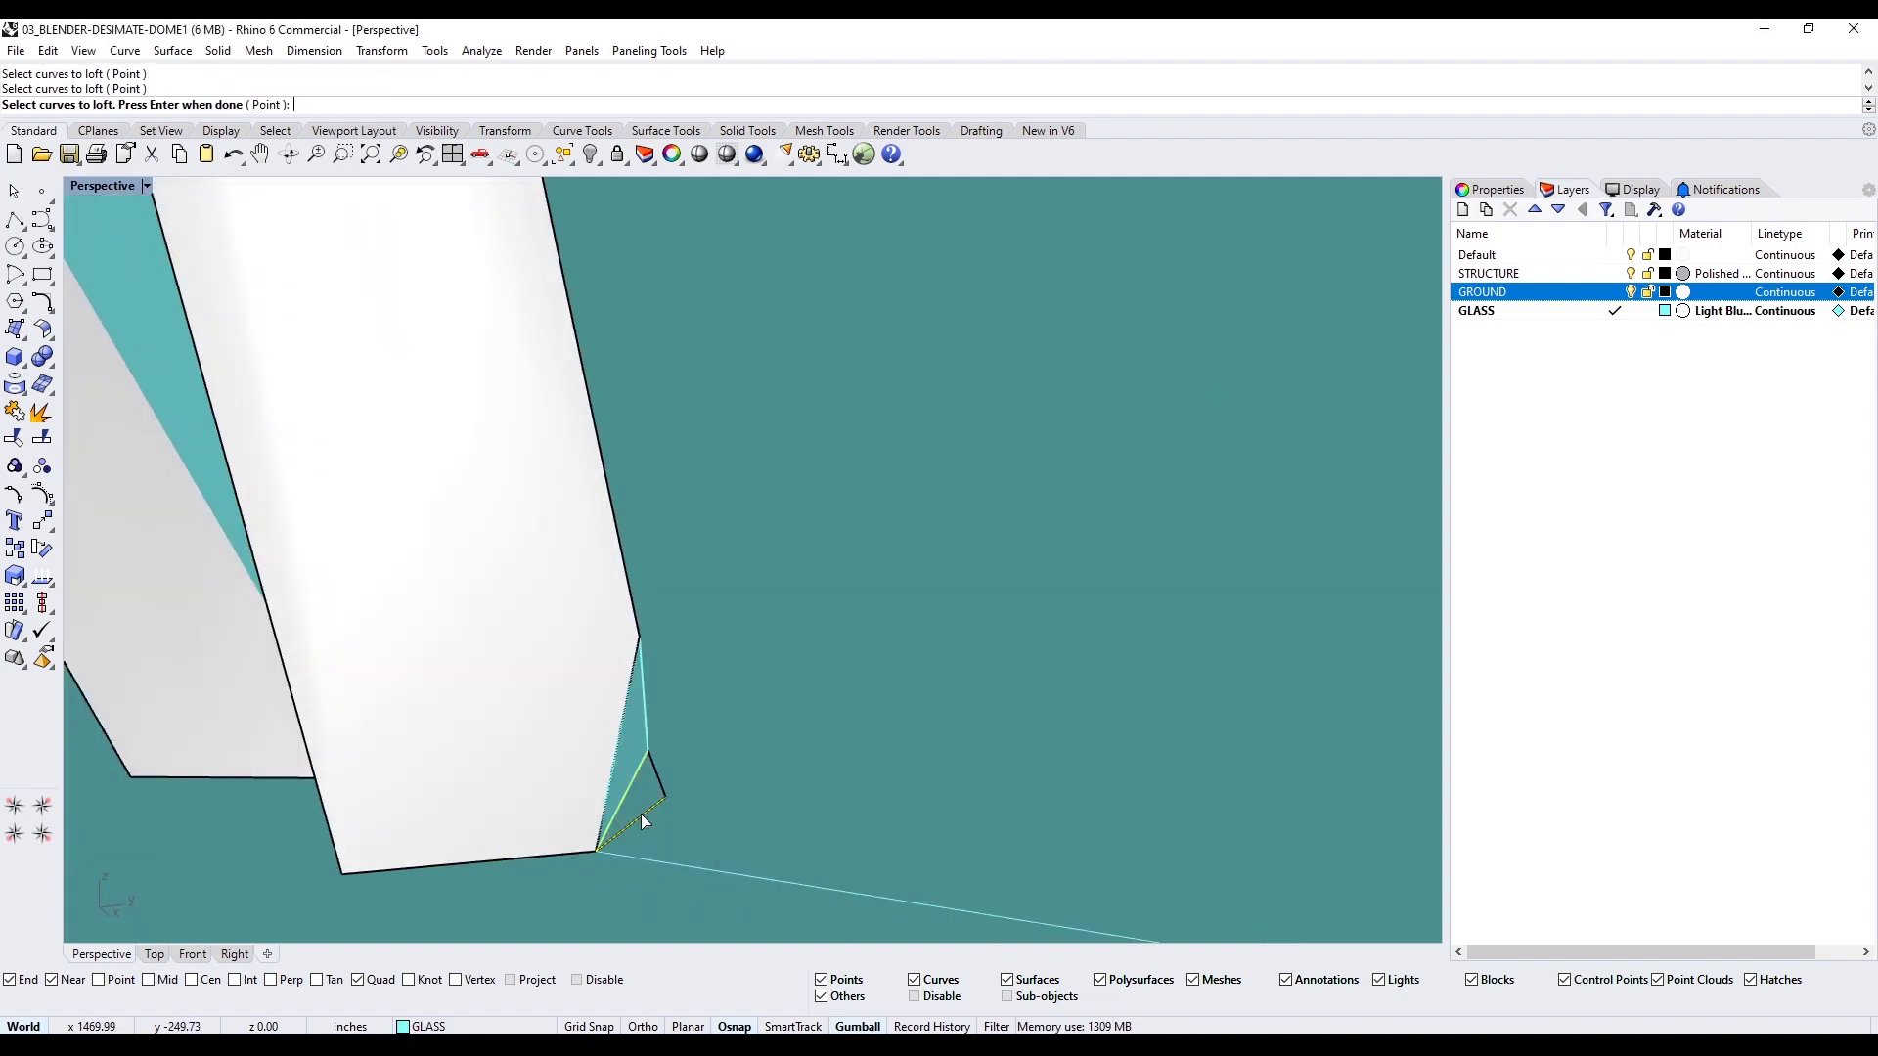
scroll(642, 814, "down", 10)
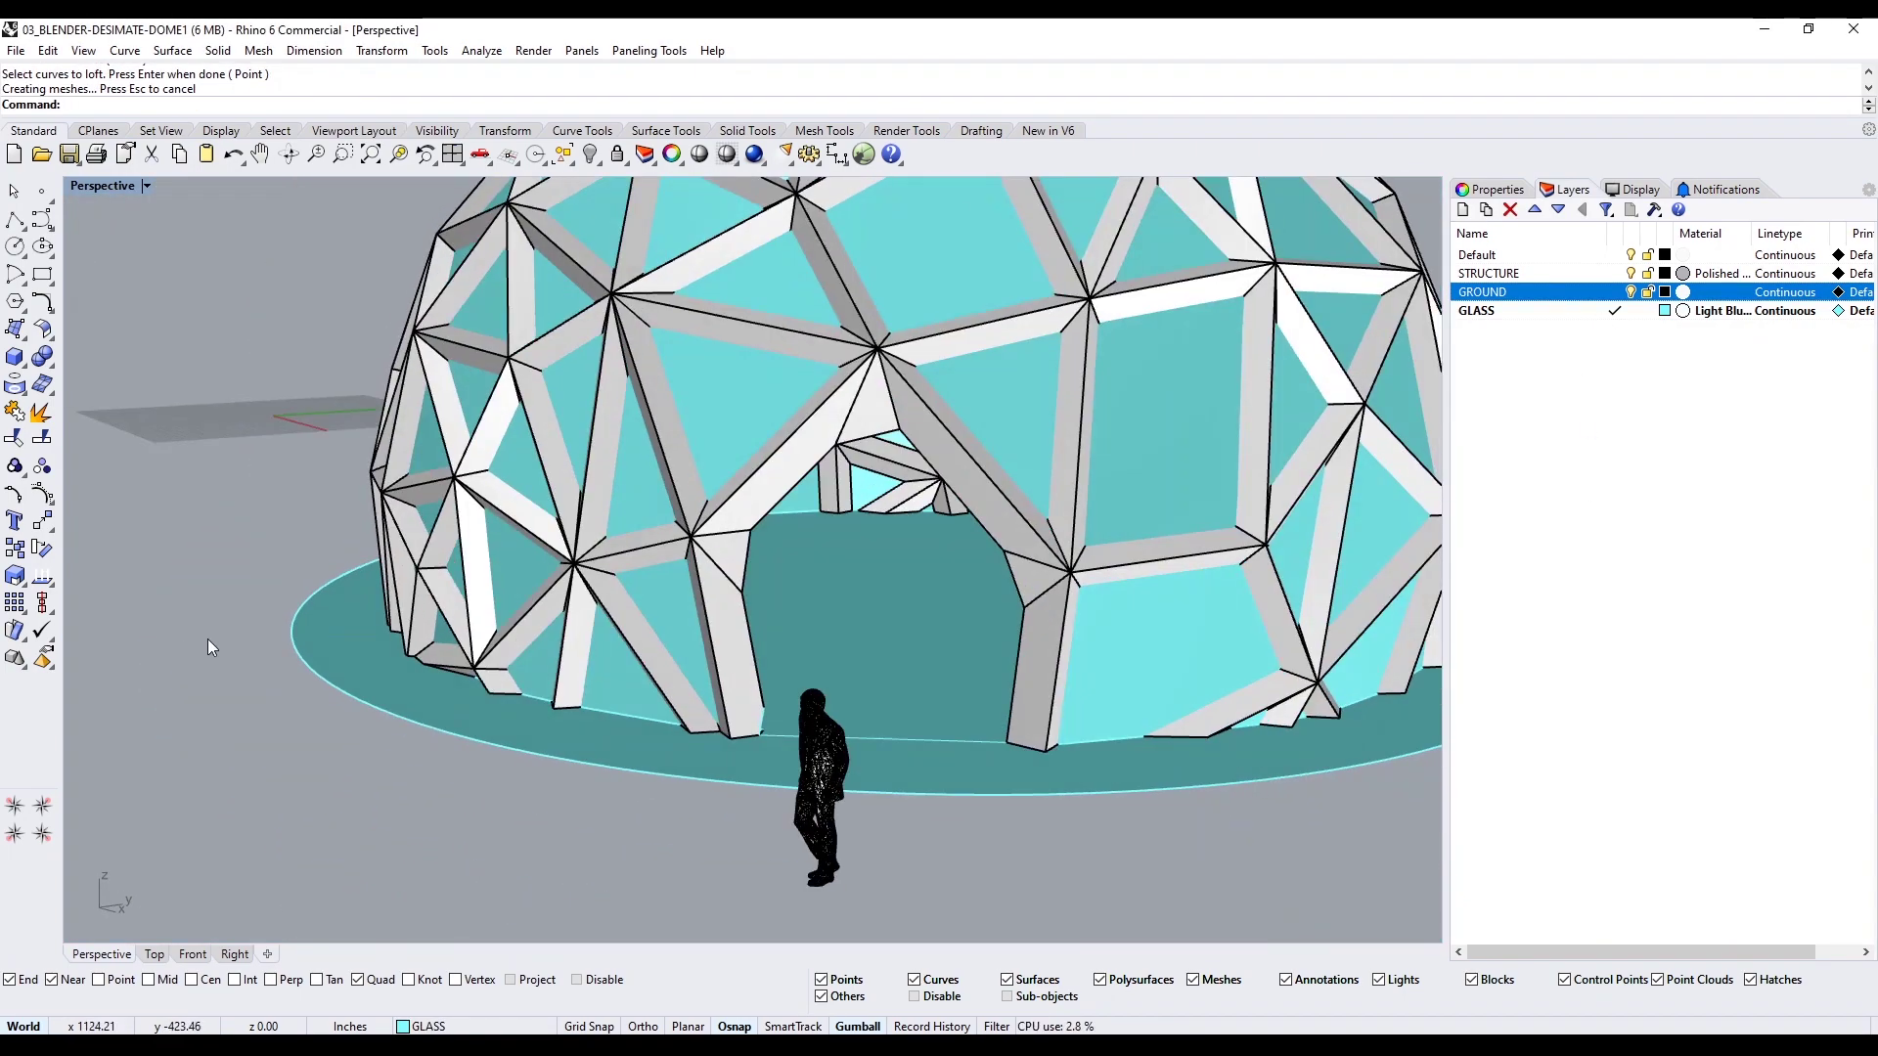
Move the lofted foot surfaces to the STRUCTURE layer and join them to the structure
scroll(789, 674, "up", 5)
left_click(677, 575)
right_click(1592, 276)
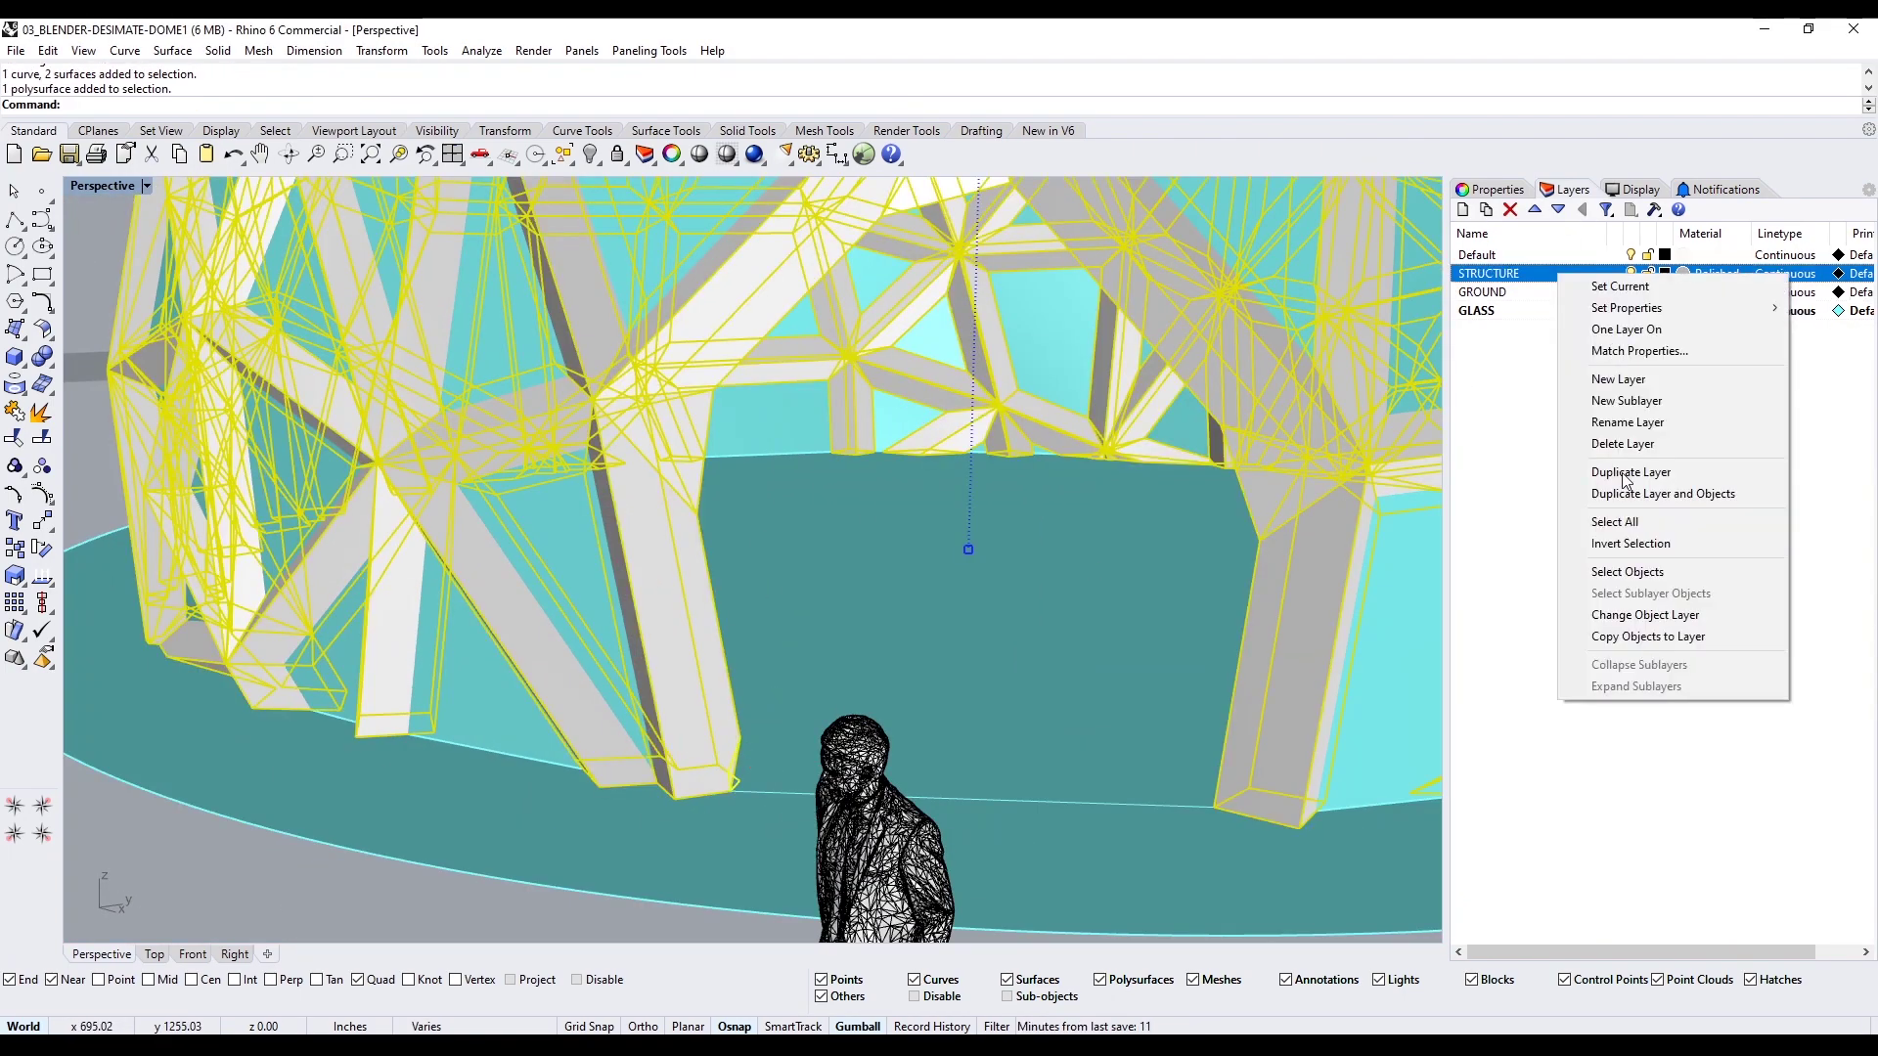
left_click(1653, 628)
scroll(411, 725, "up", 5)
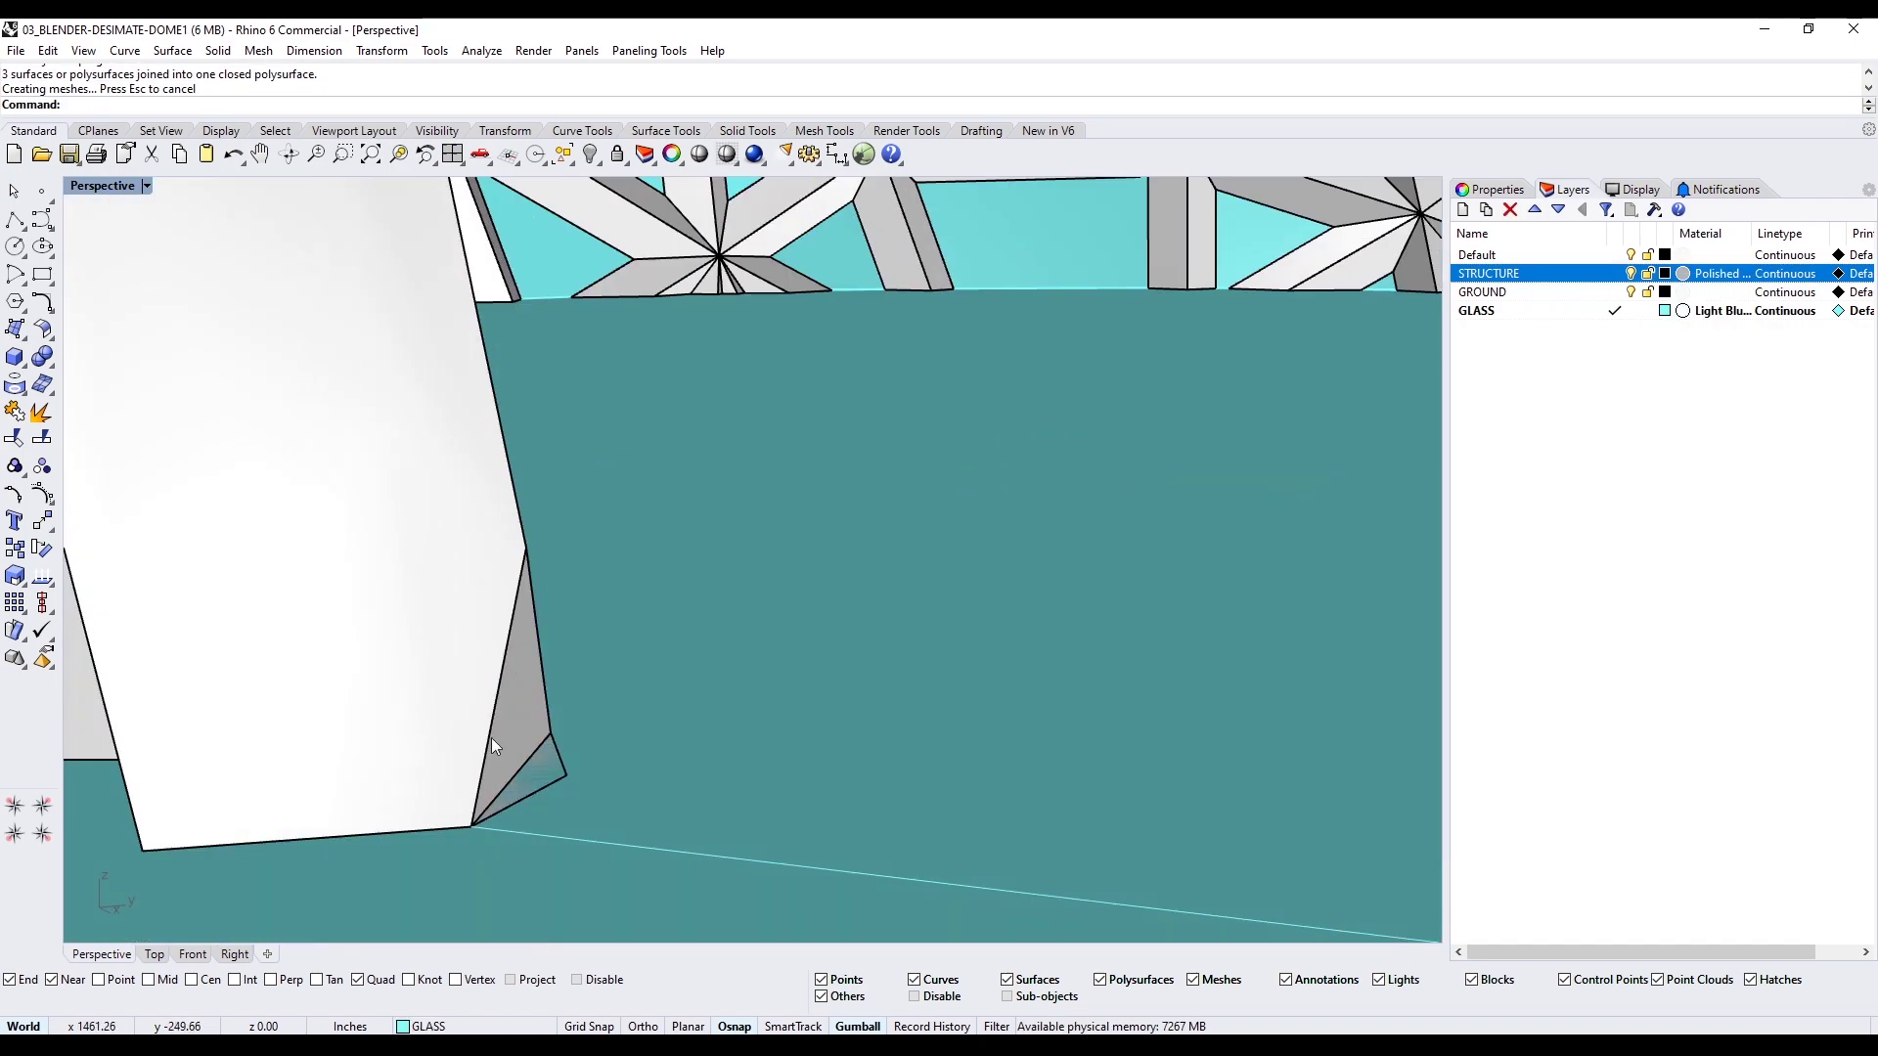
Try to trim the post's foot where it meets the ground surface
type("trim")
key("Return")
left_click(589, 797)
left_click(659, 867)
scroll(549, 754, "up", 3)
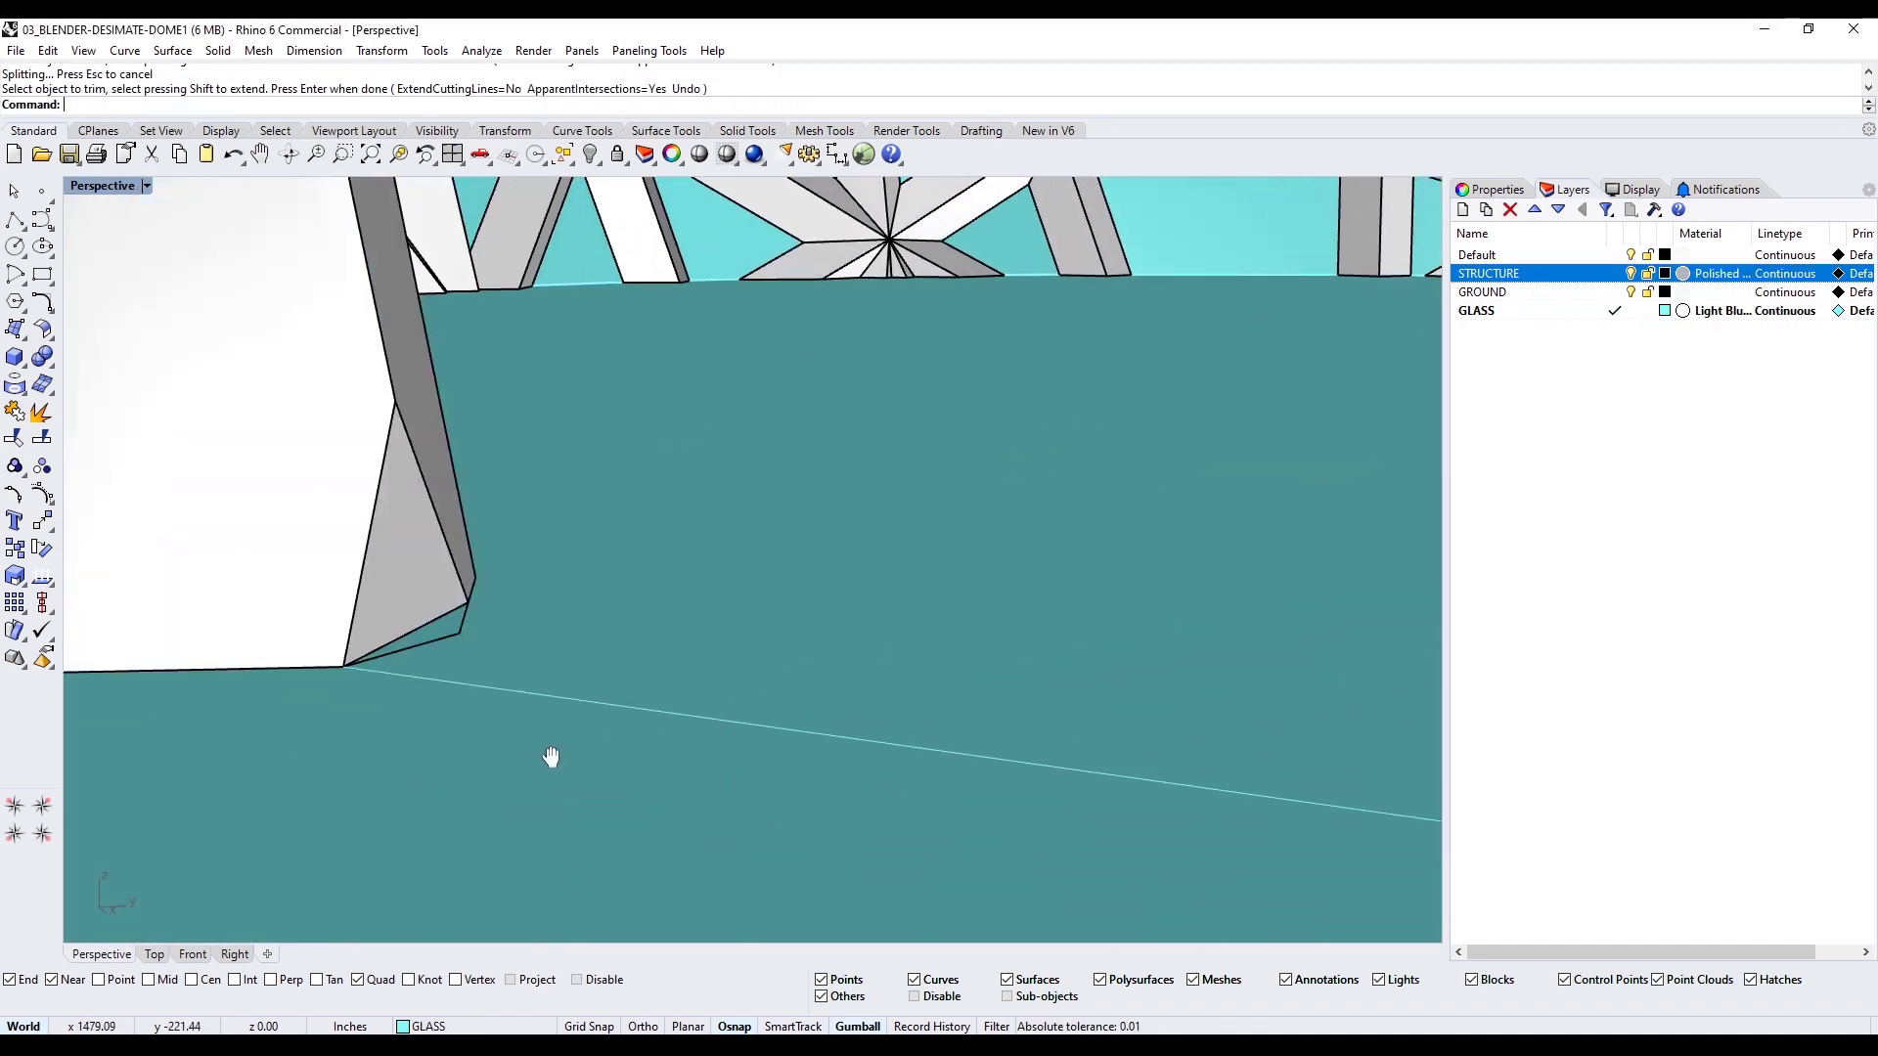
Retry the trim at the post's foot using the structure as cutting object, and undo it
left_click(494, 630)
key("Escape")
left_click(418, 597)
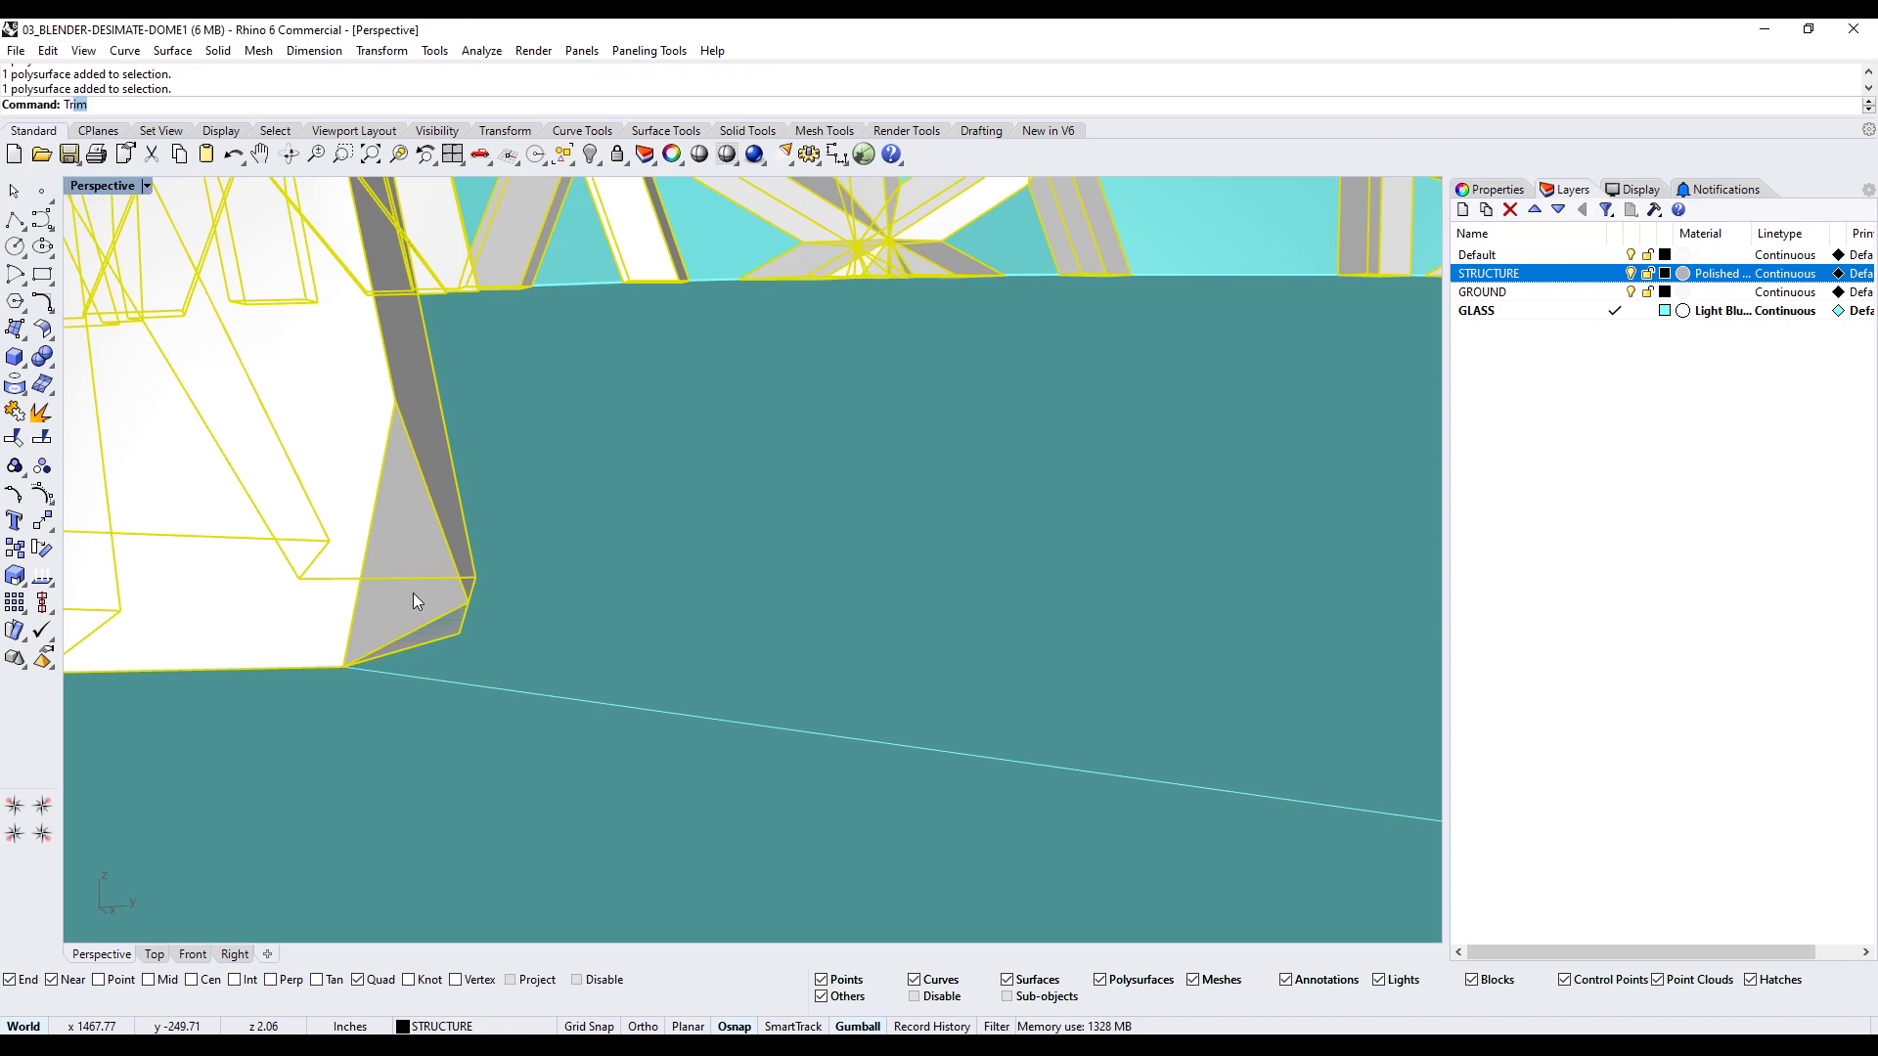
key("Return")
left_click(469, 650)
left_click(530, 713)
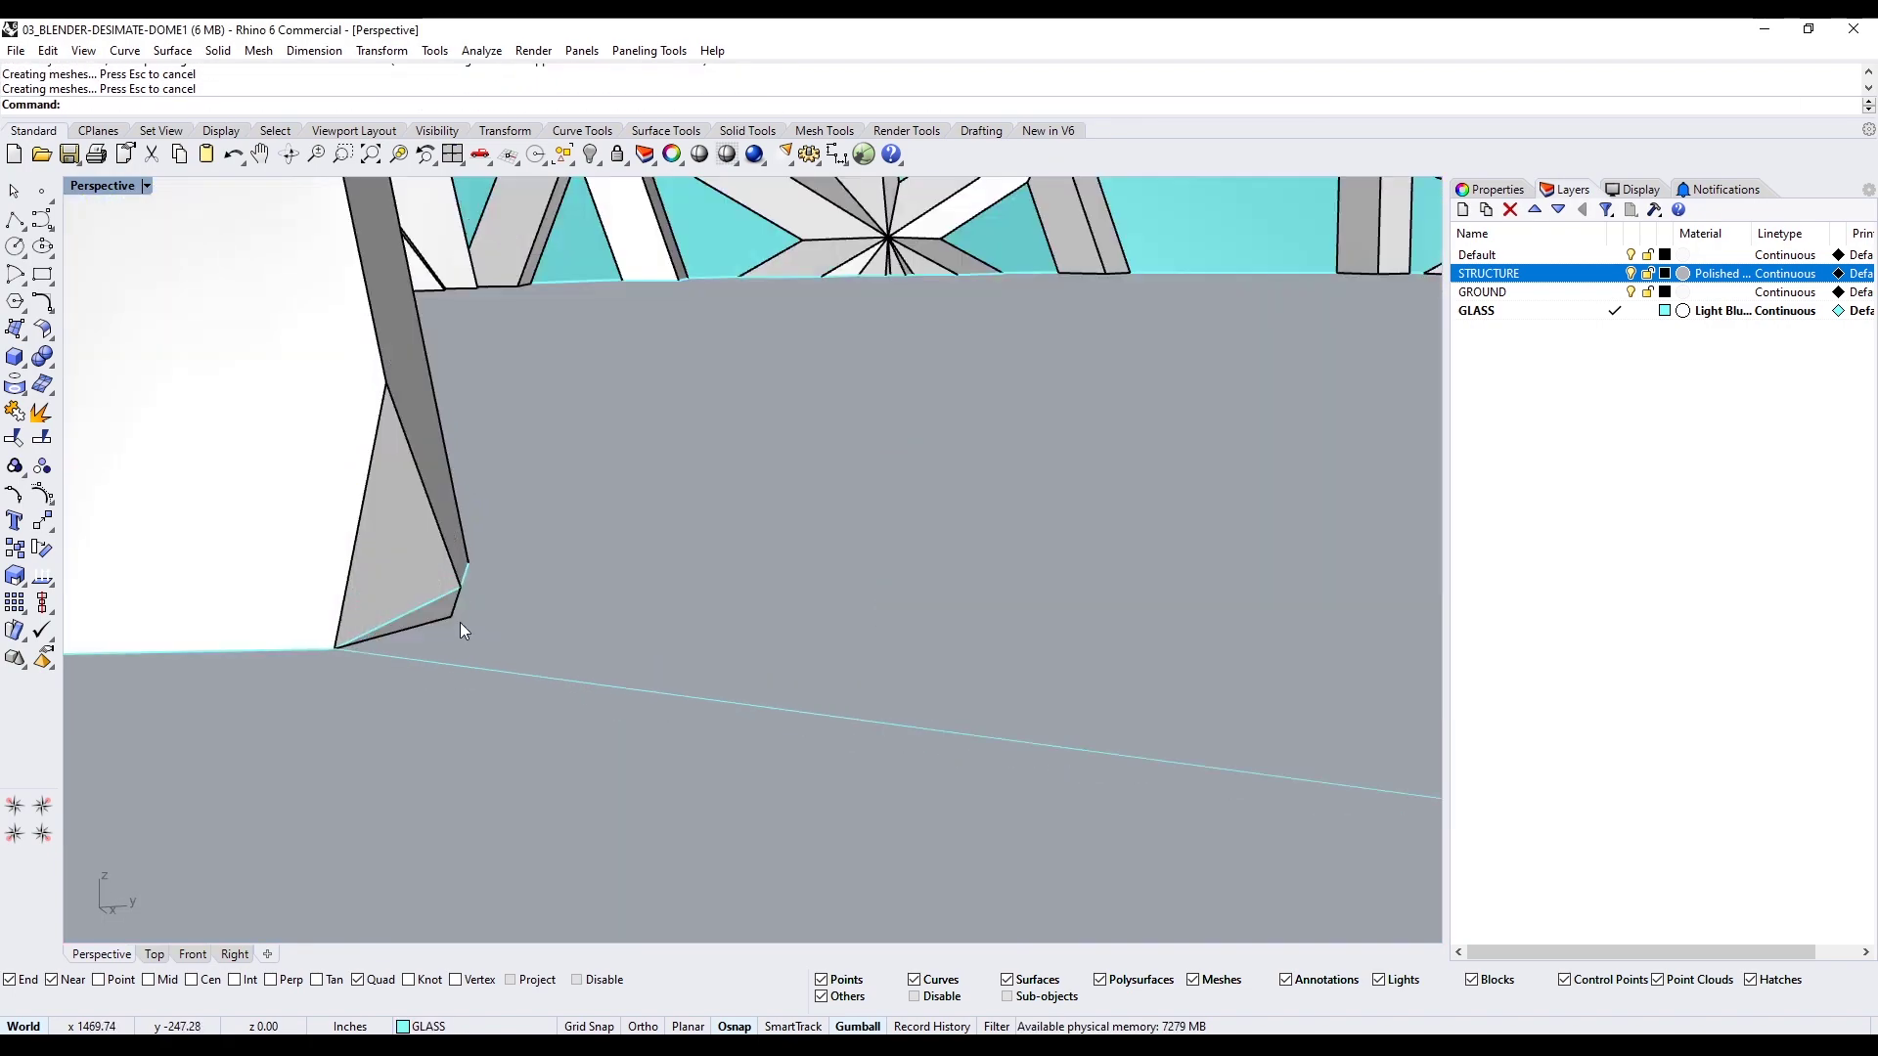
key("ctrl+z")
Move the circular ground surface to the GROUND layer
scroll(460, 622, "down", 10)
left_click(567, 735)
right_click(1567, 295)
left_click(1624, 506)
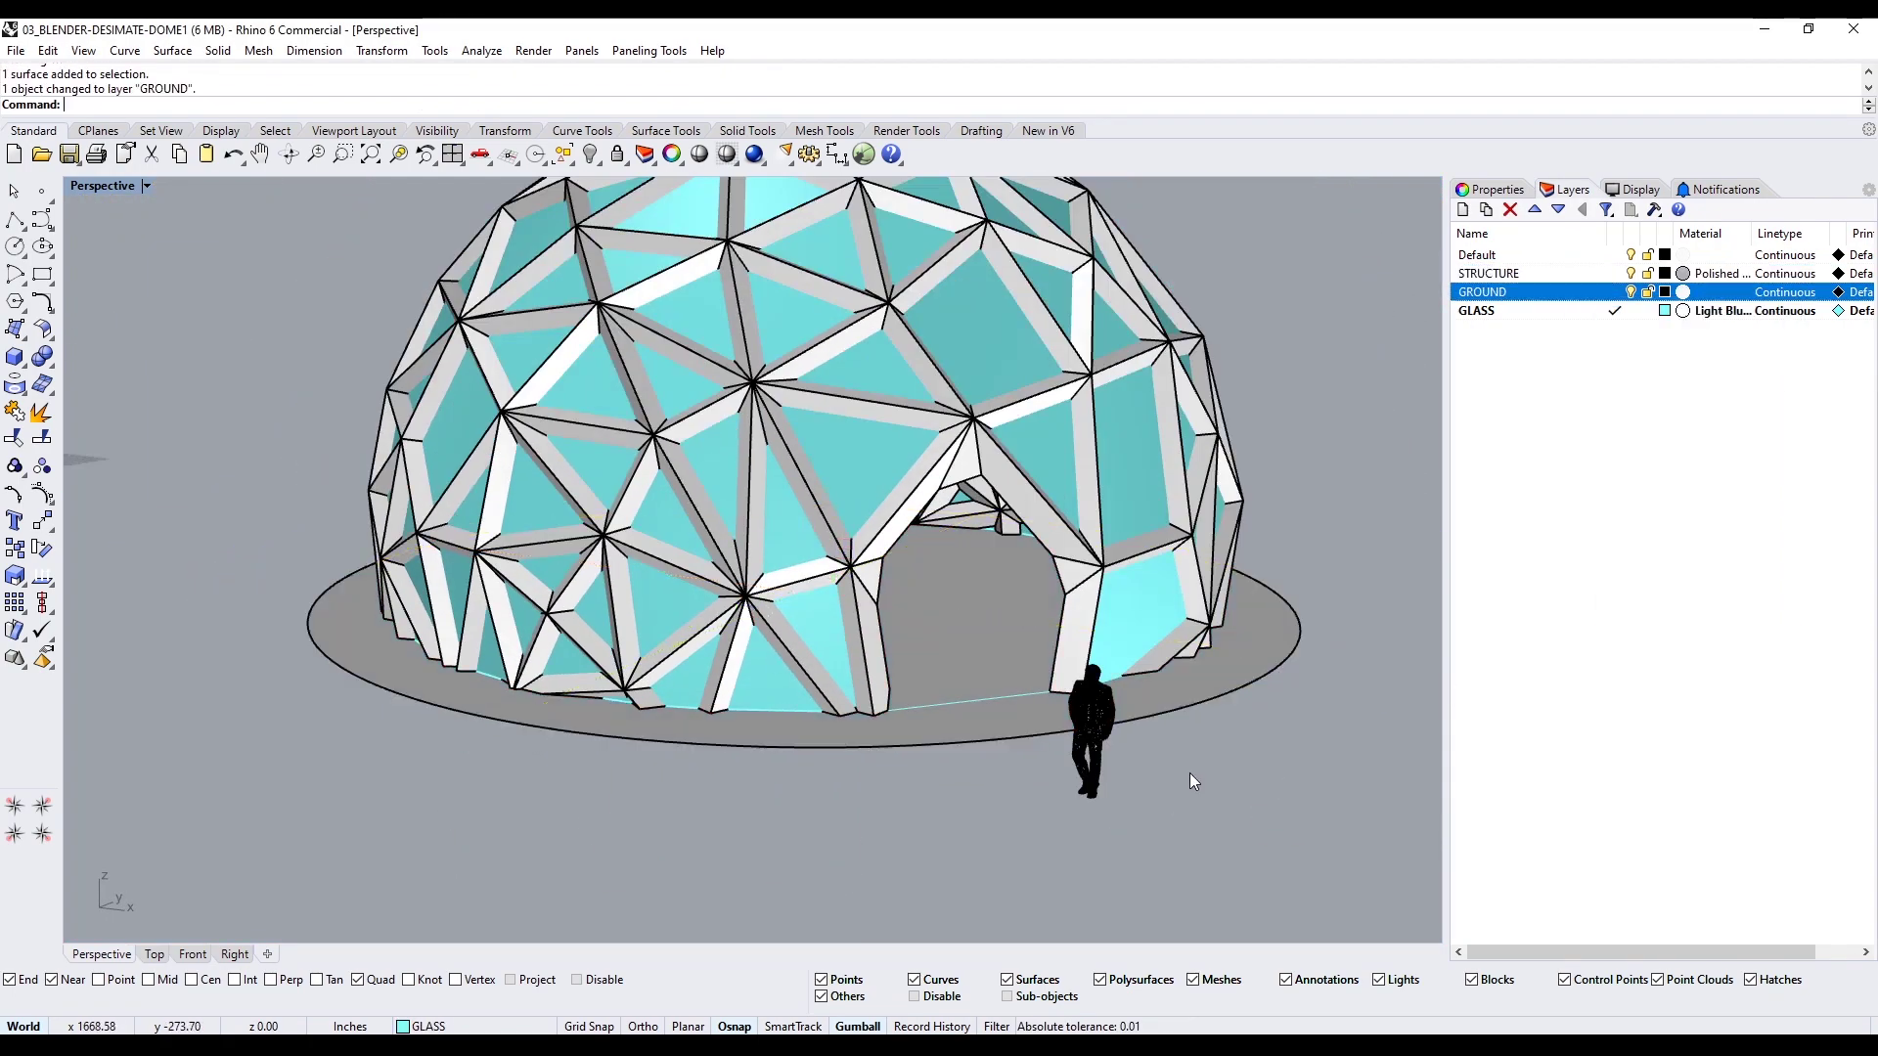
Delete the line drawn between the feet of the entrance posts
scroll(880, 773, "down", 6)
right_click_drag(831, 768, 924, 748)
left_click(945, 730)
key("Delete")
Draw a straight polyline across the entrance between the endpoints of the two post feet
scroll(974, 731, "up", 4)
left_click(1096, 728)
scroll(973, 800, "up", 3)
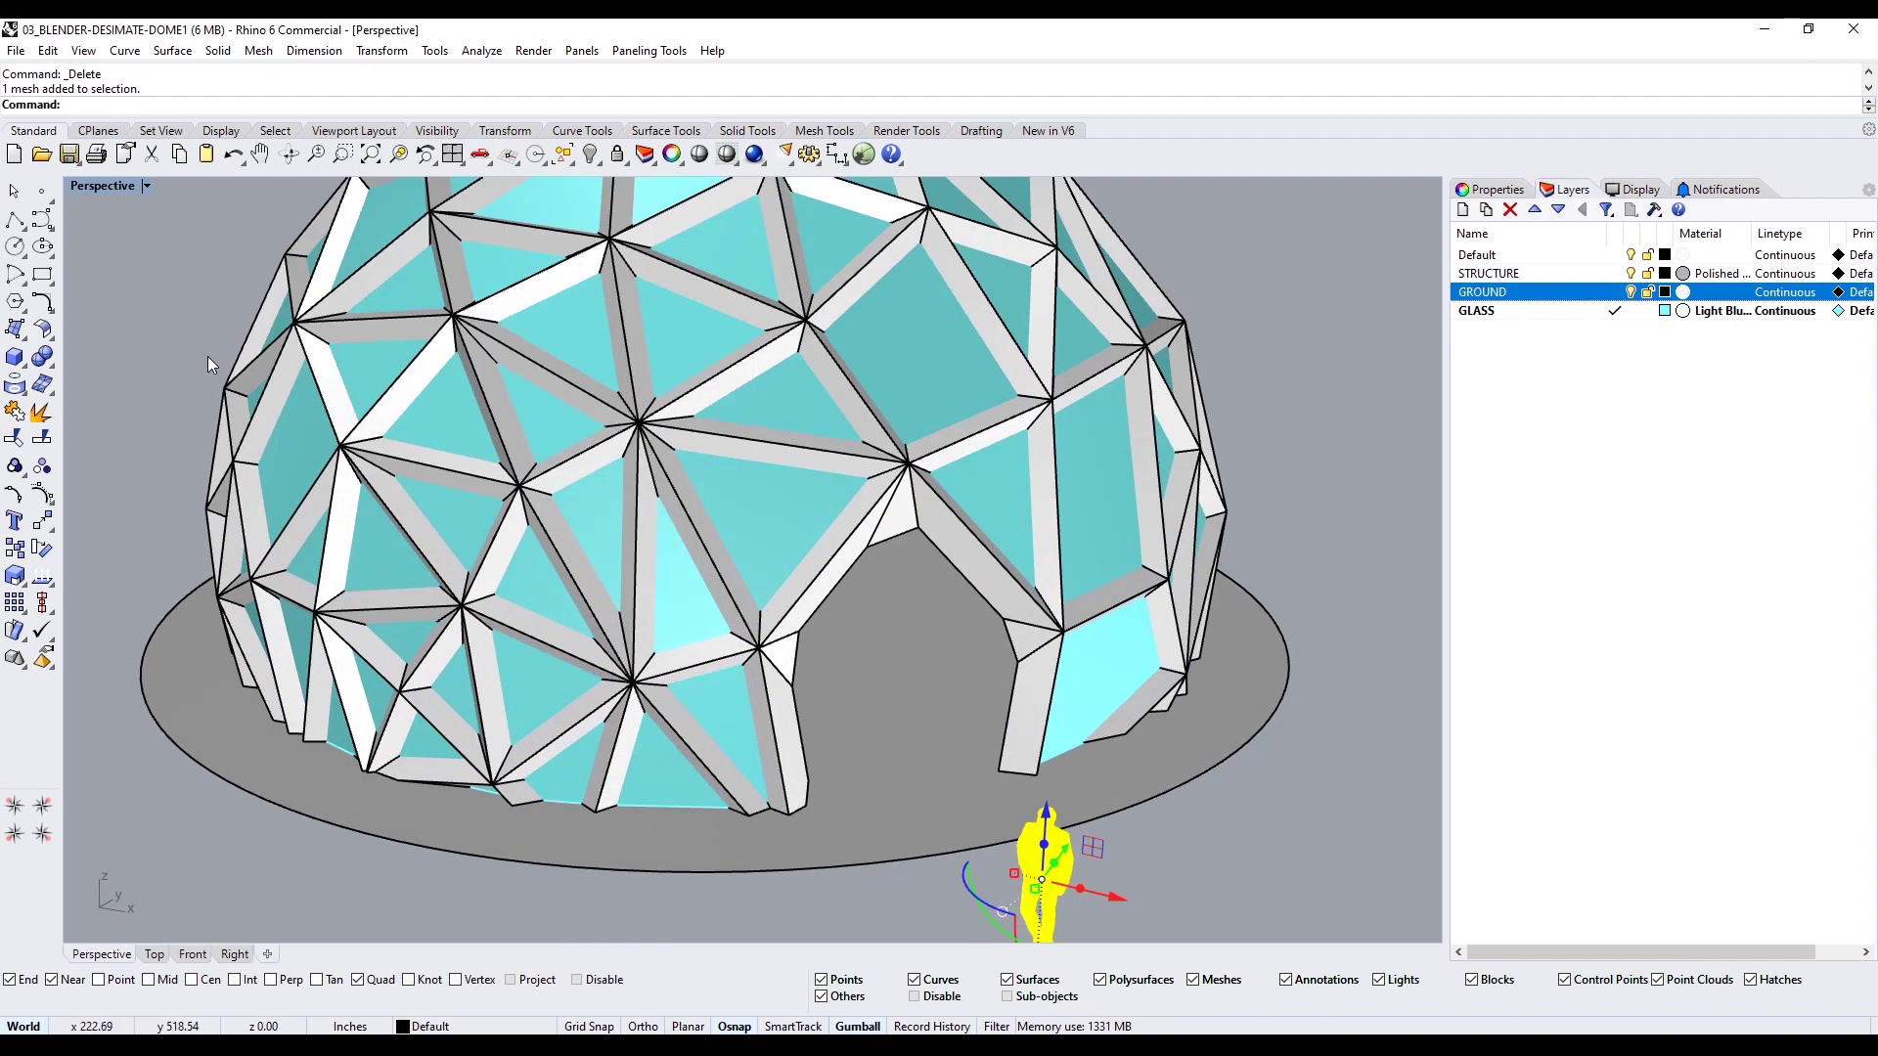
left_click(812, 817)
left_click(997, 772)
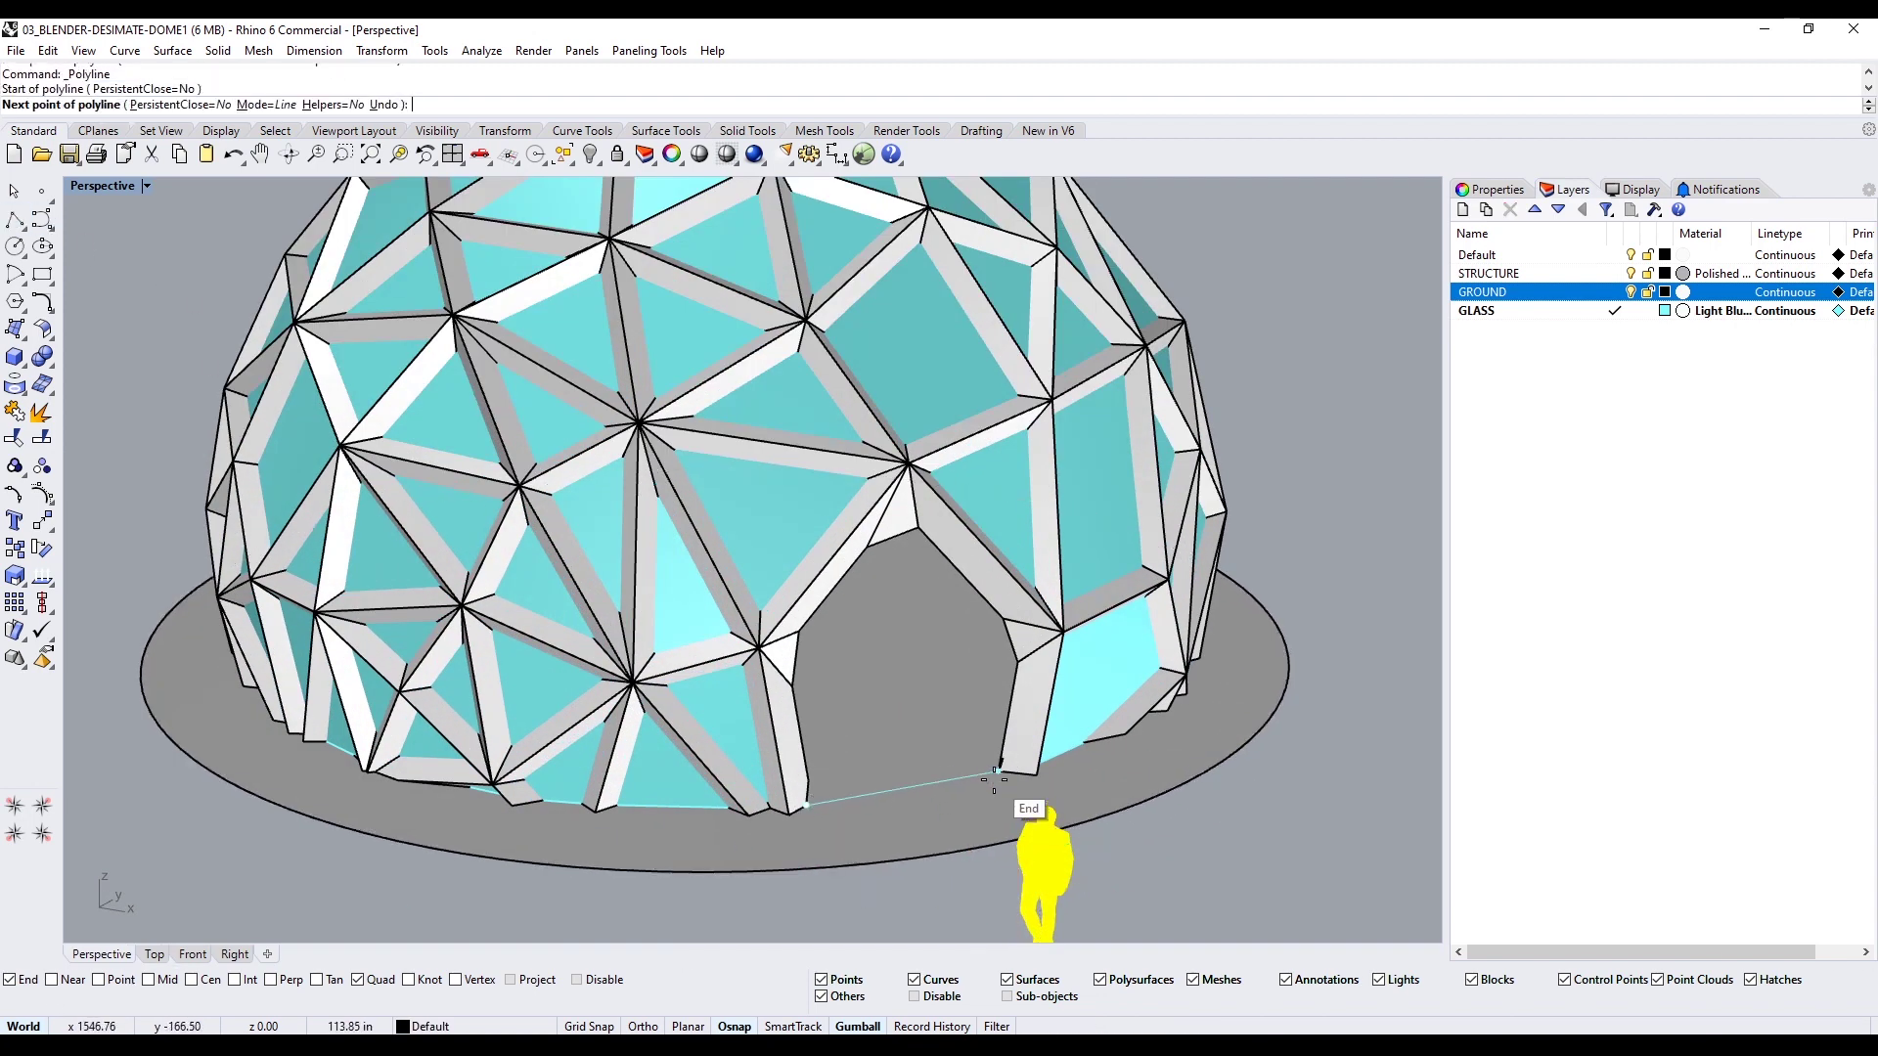
key("Return")
Enable the midpoint and center object snaps and rotate the whole model
left_click(201, 981)
scroll(905, 659, "down", 10)
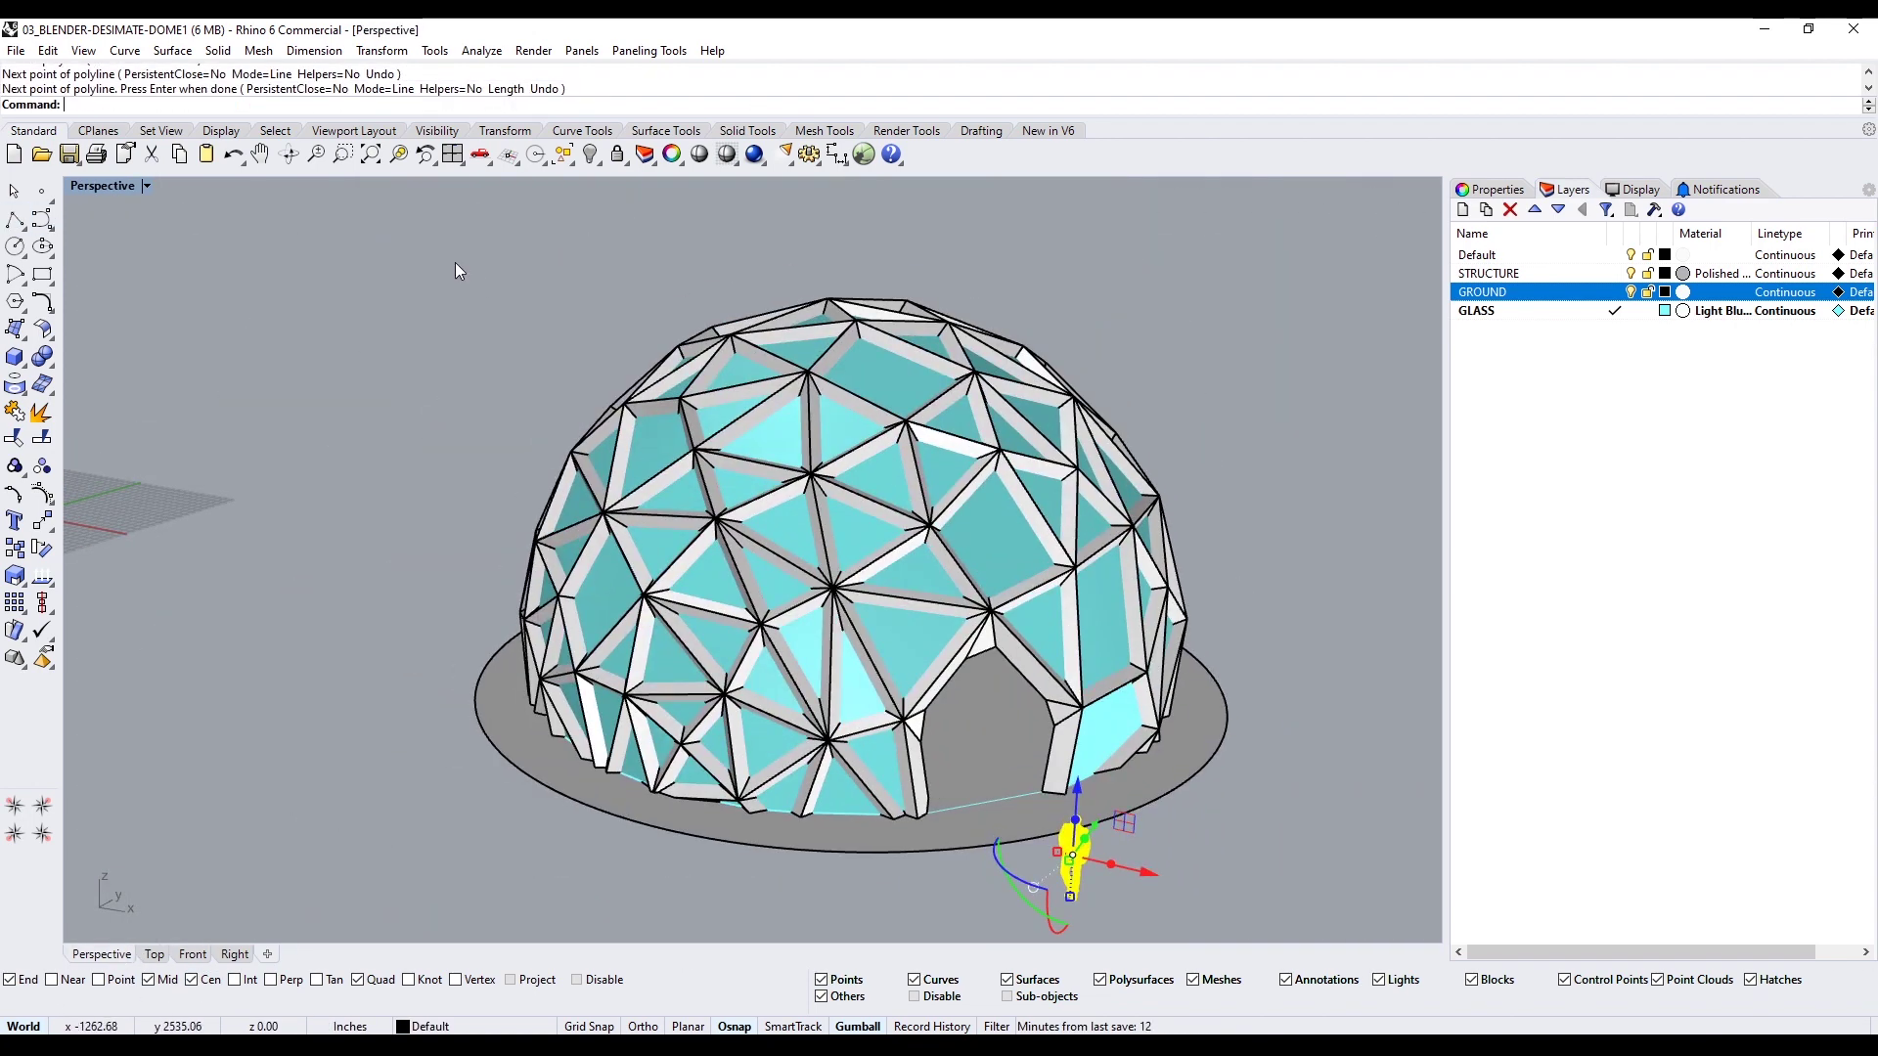
key("ctrl+a")
scroll(656, 558, "up", 5)
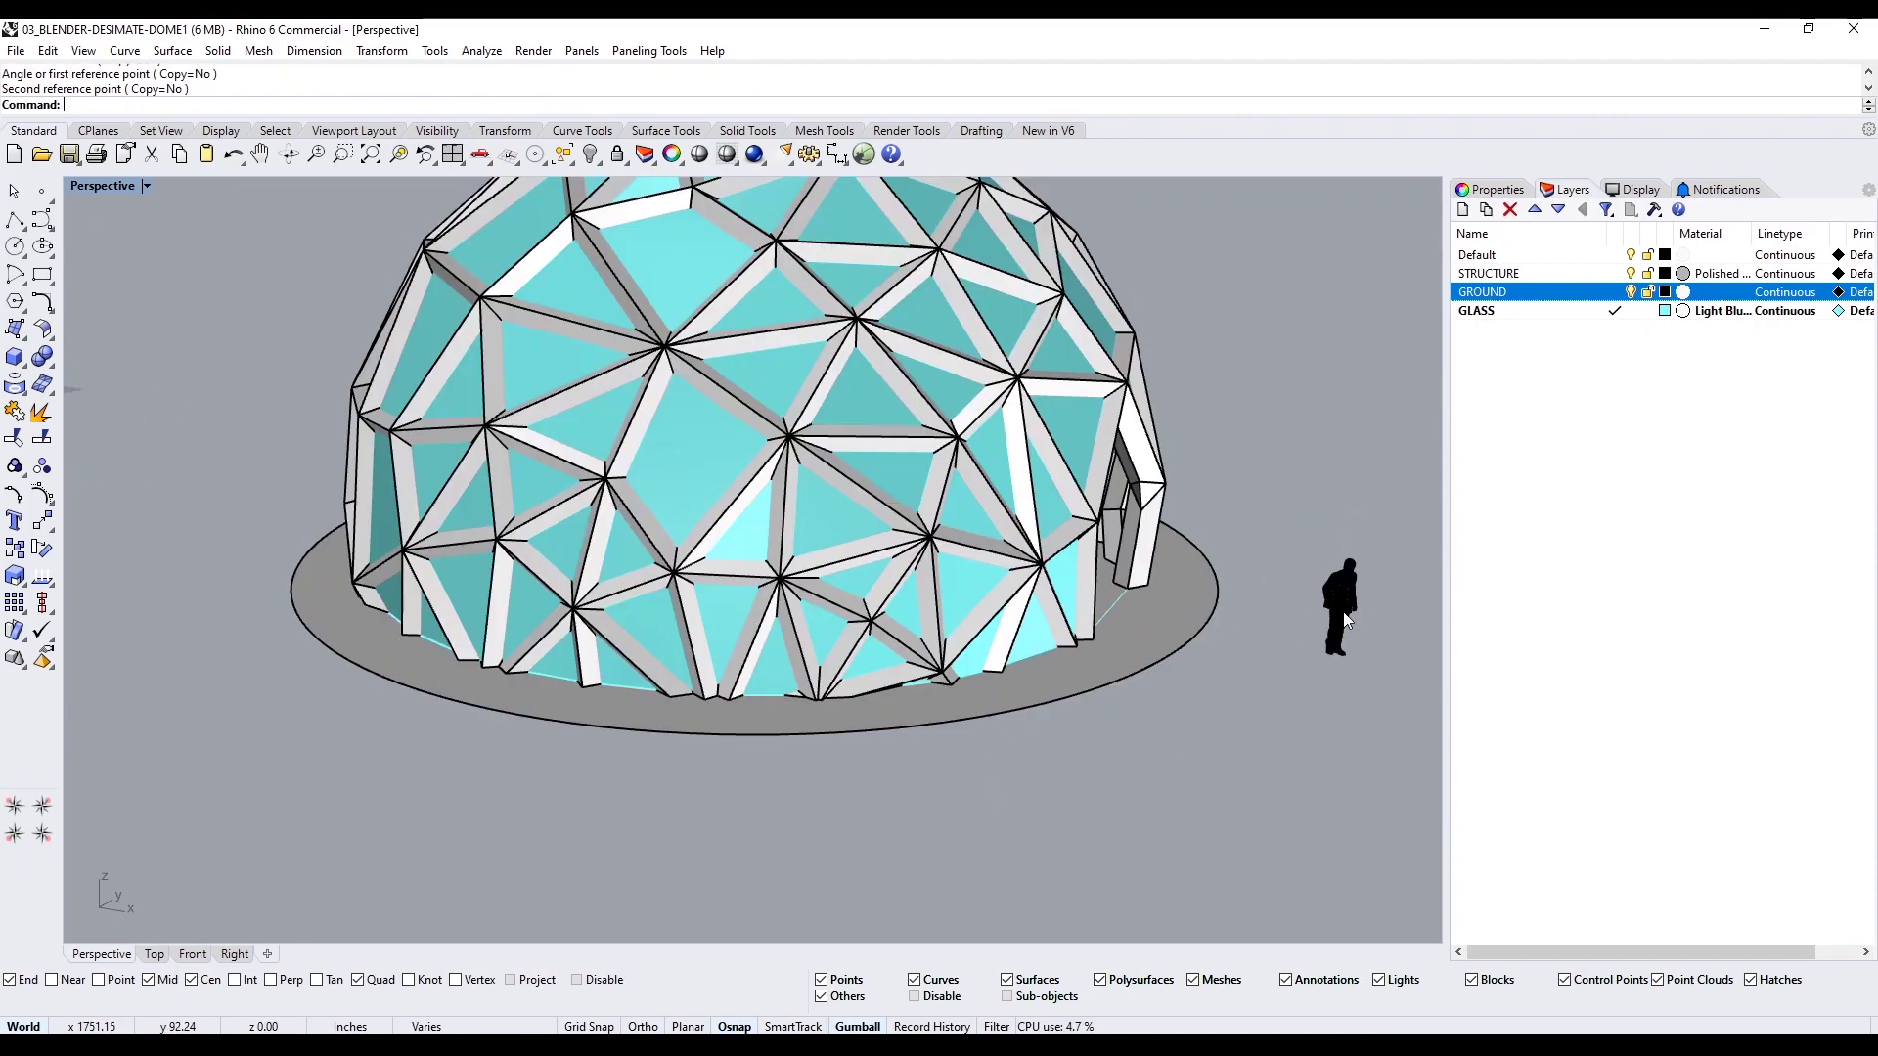
Rotate the standing person about its vertical axis to turn it relative to the dome entrance
left_click(1348, 620)
scroll(1080, 721, "up", 3)
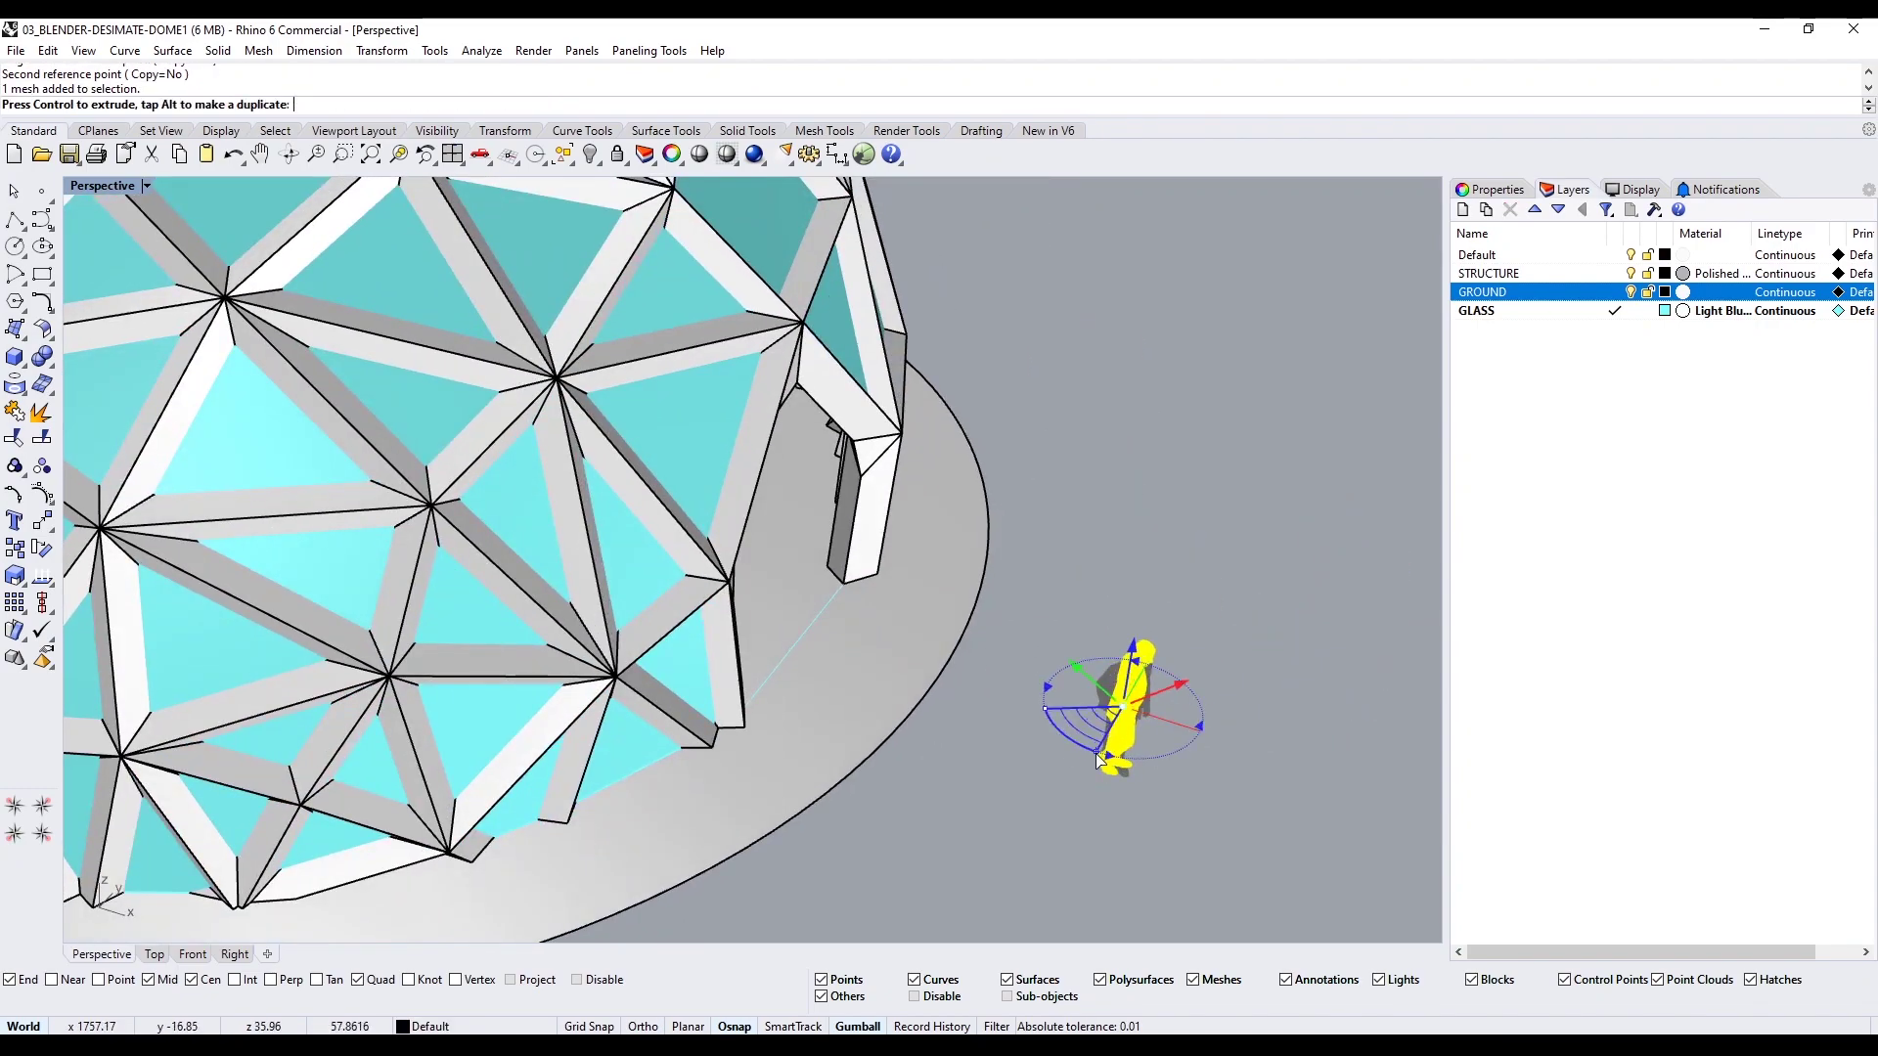
left_click_drag(1096, 753, 1097, 756)
scroll(1097, 754, "up", 5)
right_click_drag(1097, 754, 872, 700)
right_click_drag(704, 729, 772, 778)
Move the person onto the ground disc so it stands in the dome's entrance opening
left_click(747, 789)
left_click(778, 775)
scroll(748, 789, "up", 3)
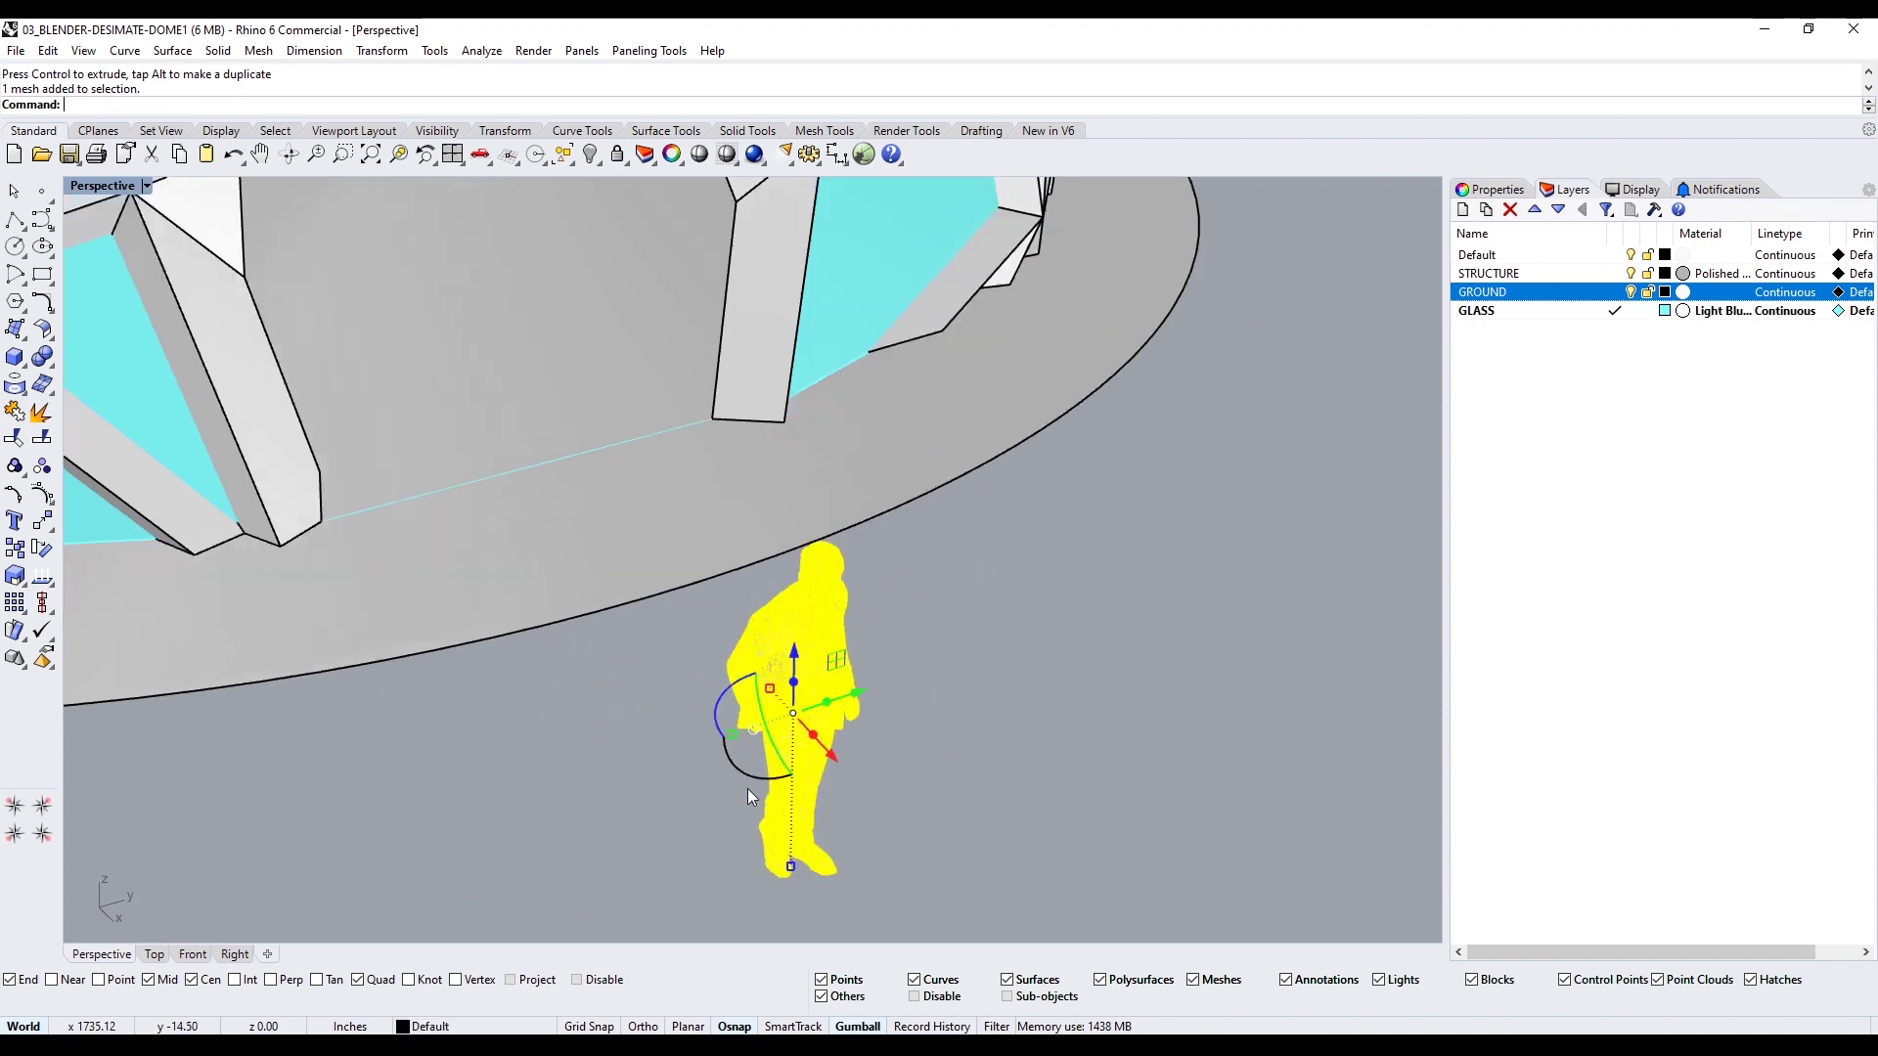
left_click(792, 713)
left_click(810, 766)
scroll(810, 766, "down", 5)
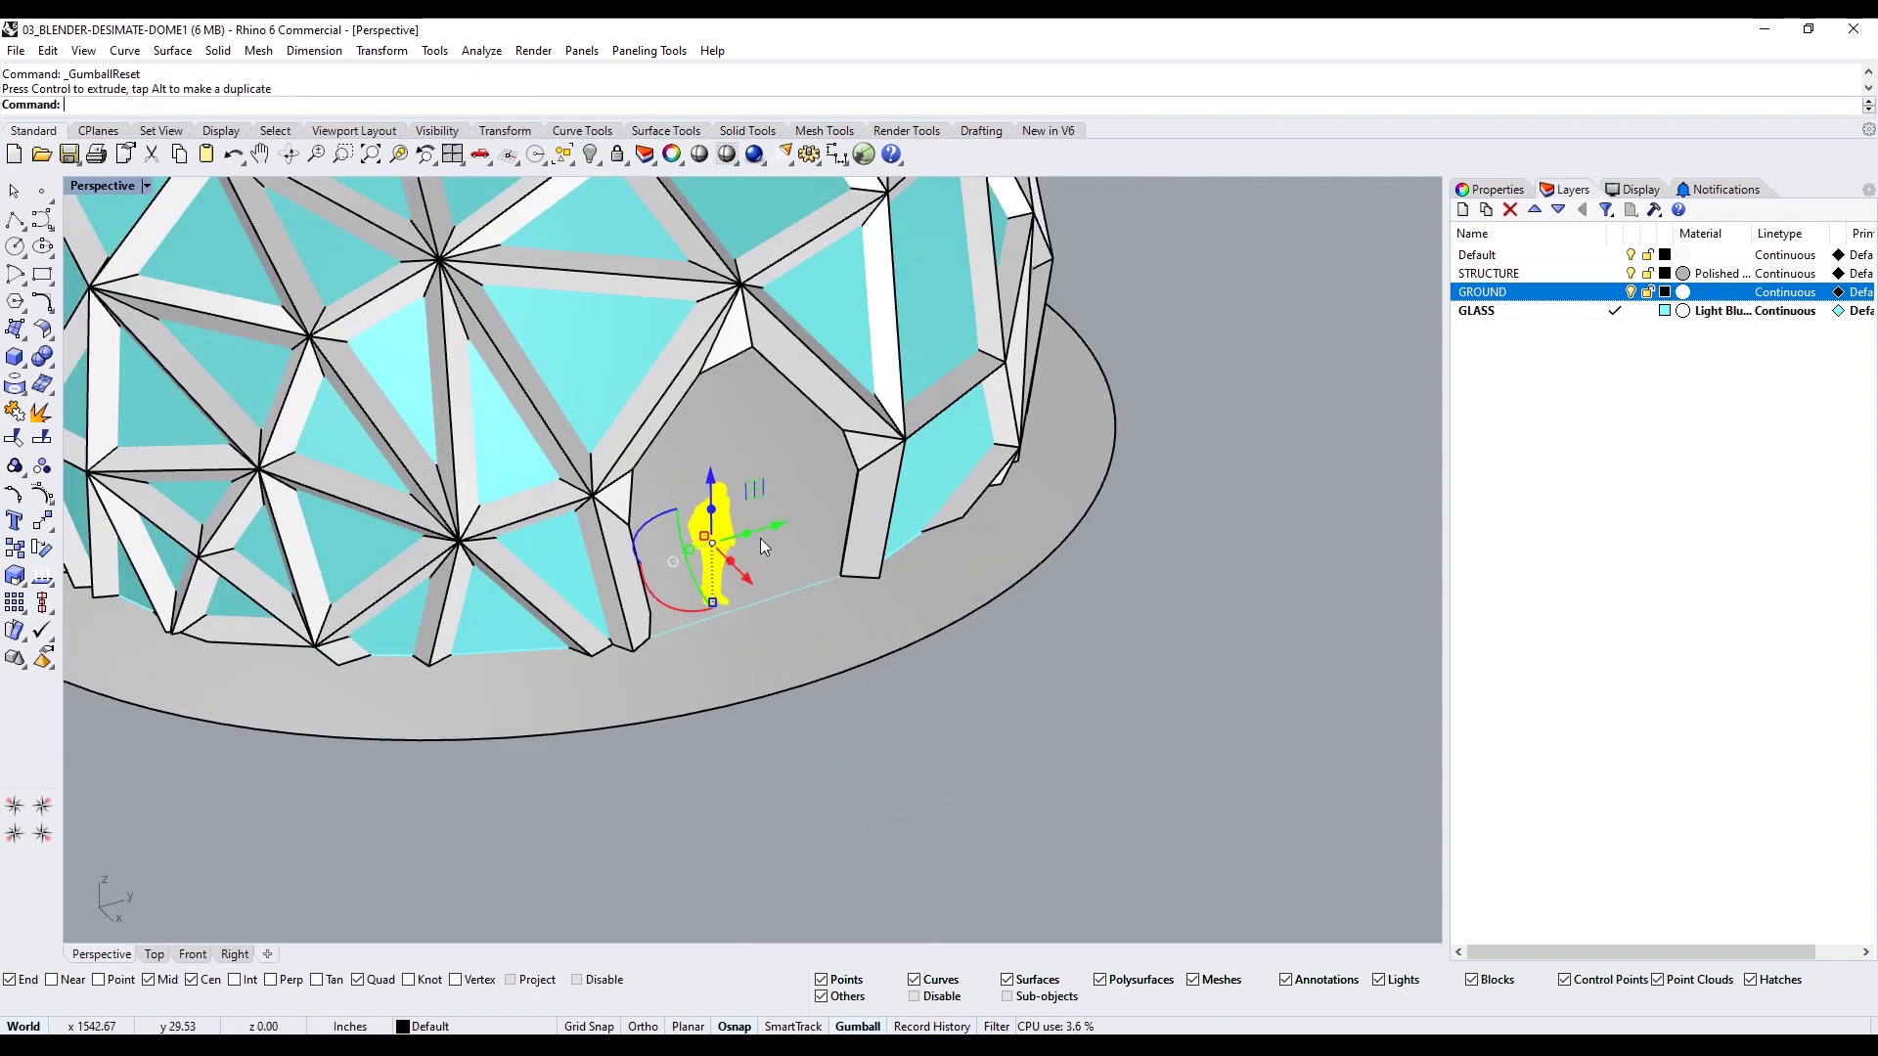
Delete the line across the entrance and set the construction plane to World Front
key("Escape")
right_click_drag(817, 631, 751, 590)
type("CPlane")
key("Return")
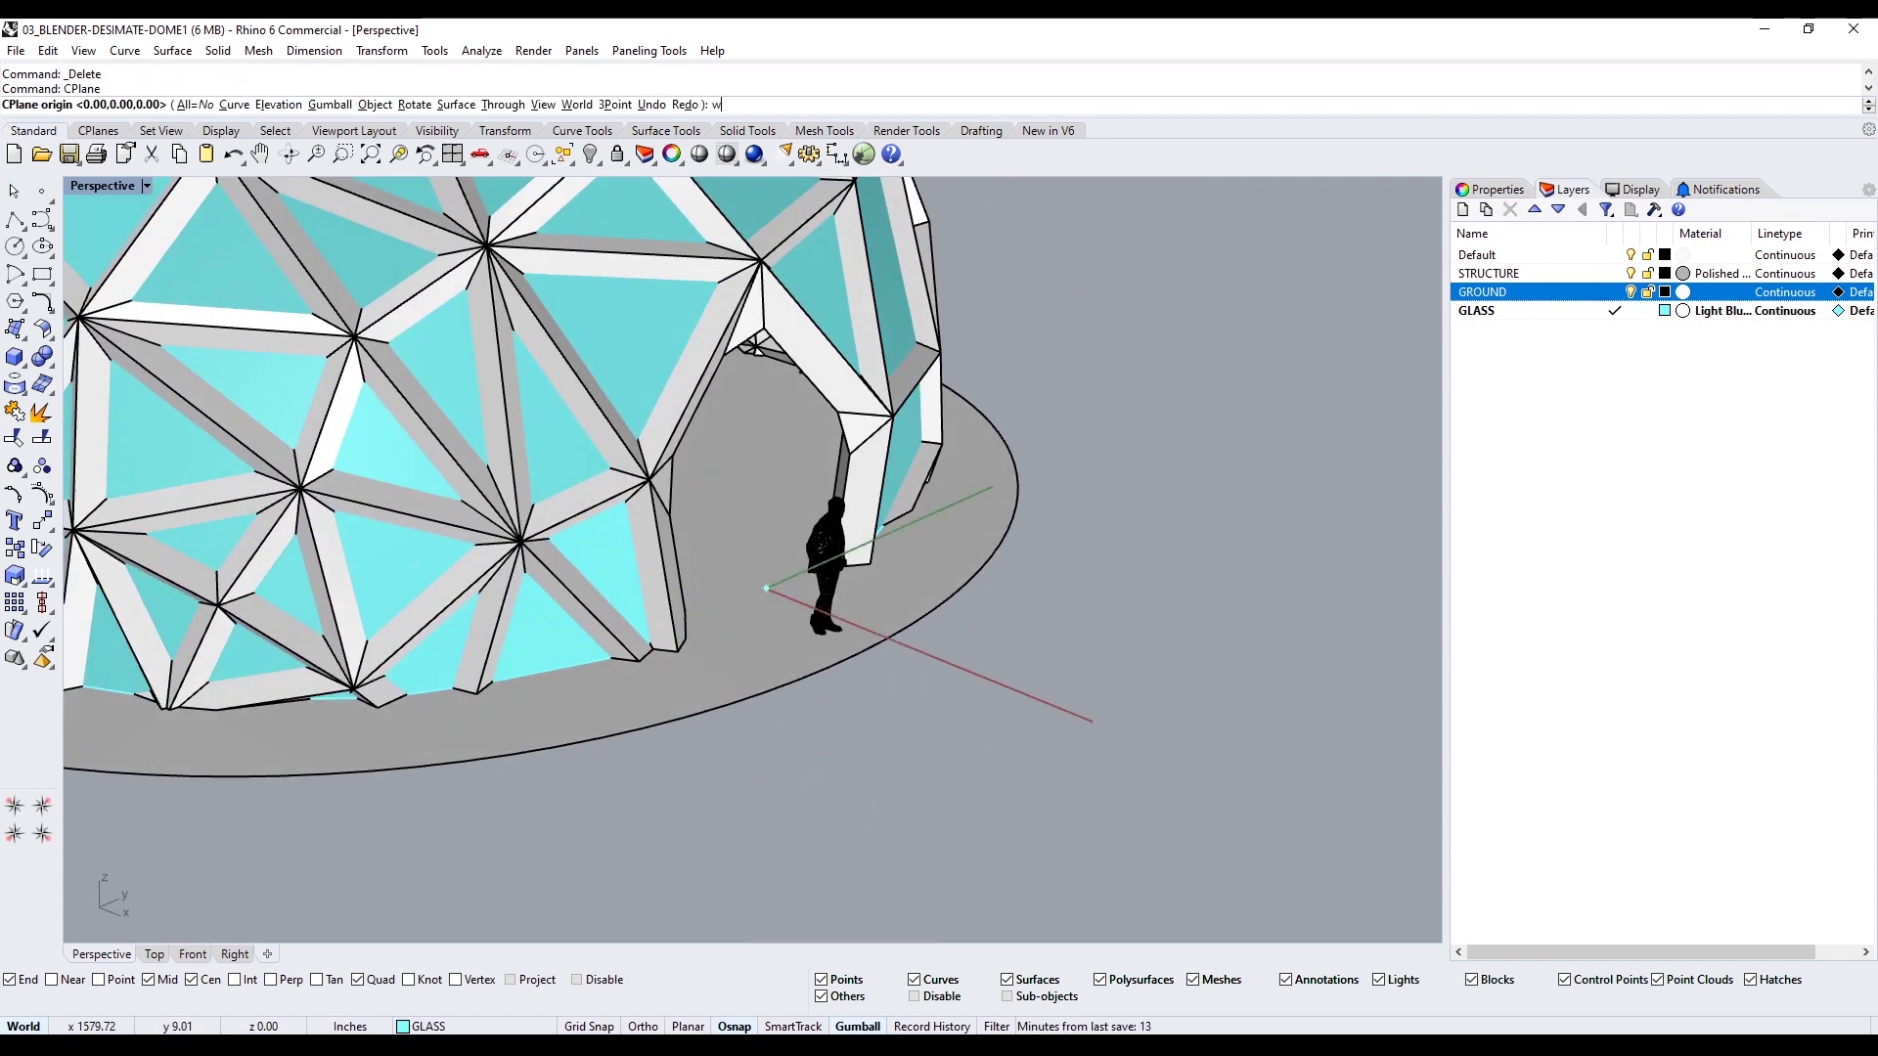
type("w")
key("Return")
key("f")
key("Return")
Make GROUND the current layer and draw a step polyline from the disc's quadrant point with a 6-inch riser and a horizontal tread
left_click(1615, 293)
right_click(1061, 587)
left_click(828, 629)
left_click(15, 219)
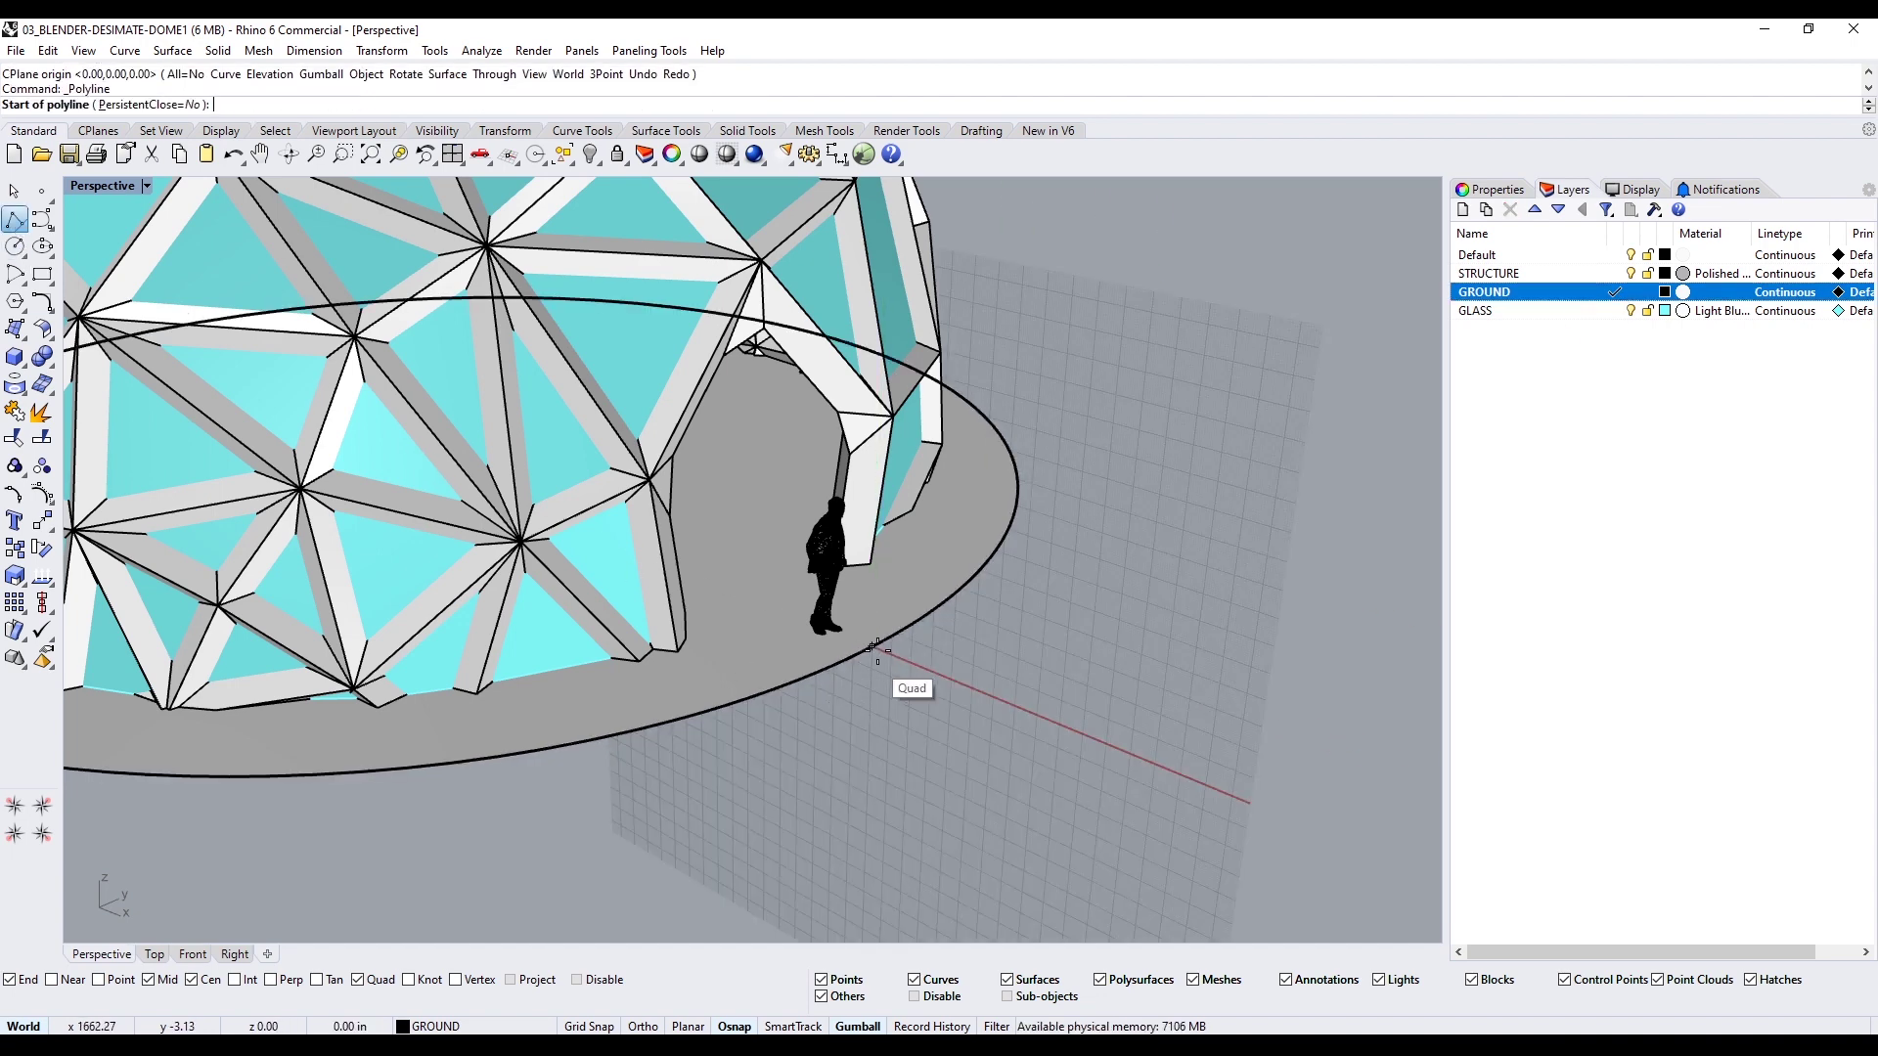
left_click(872, 646)
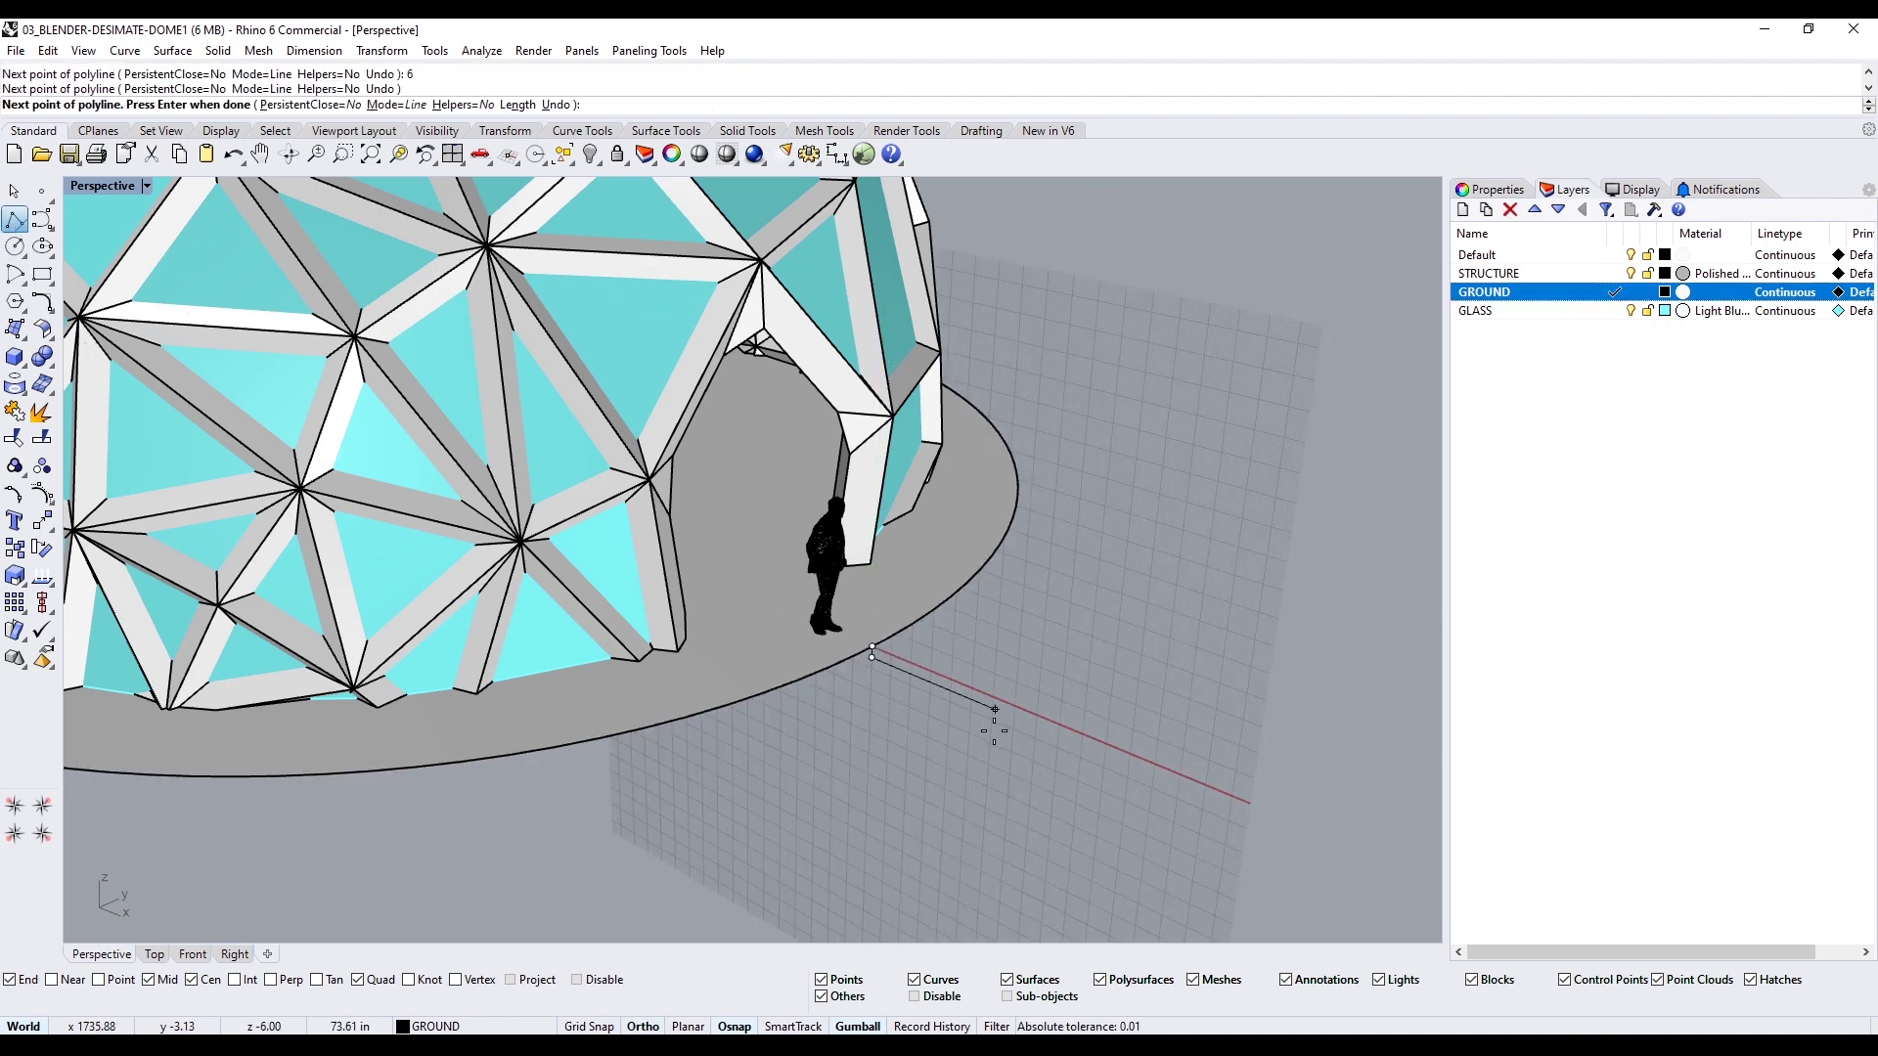
scroll(876, 652, "up", 3)
left_click(885, 664)
Copy the riser-and-tread polyline twice, end to end, to form three descending steps
type("co")
key("Return")
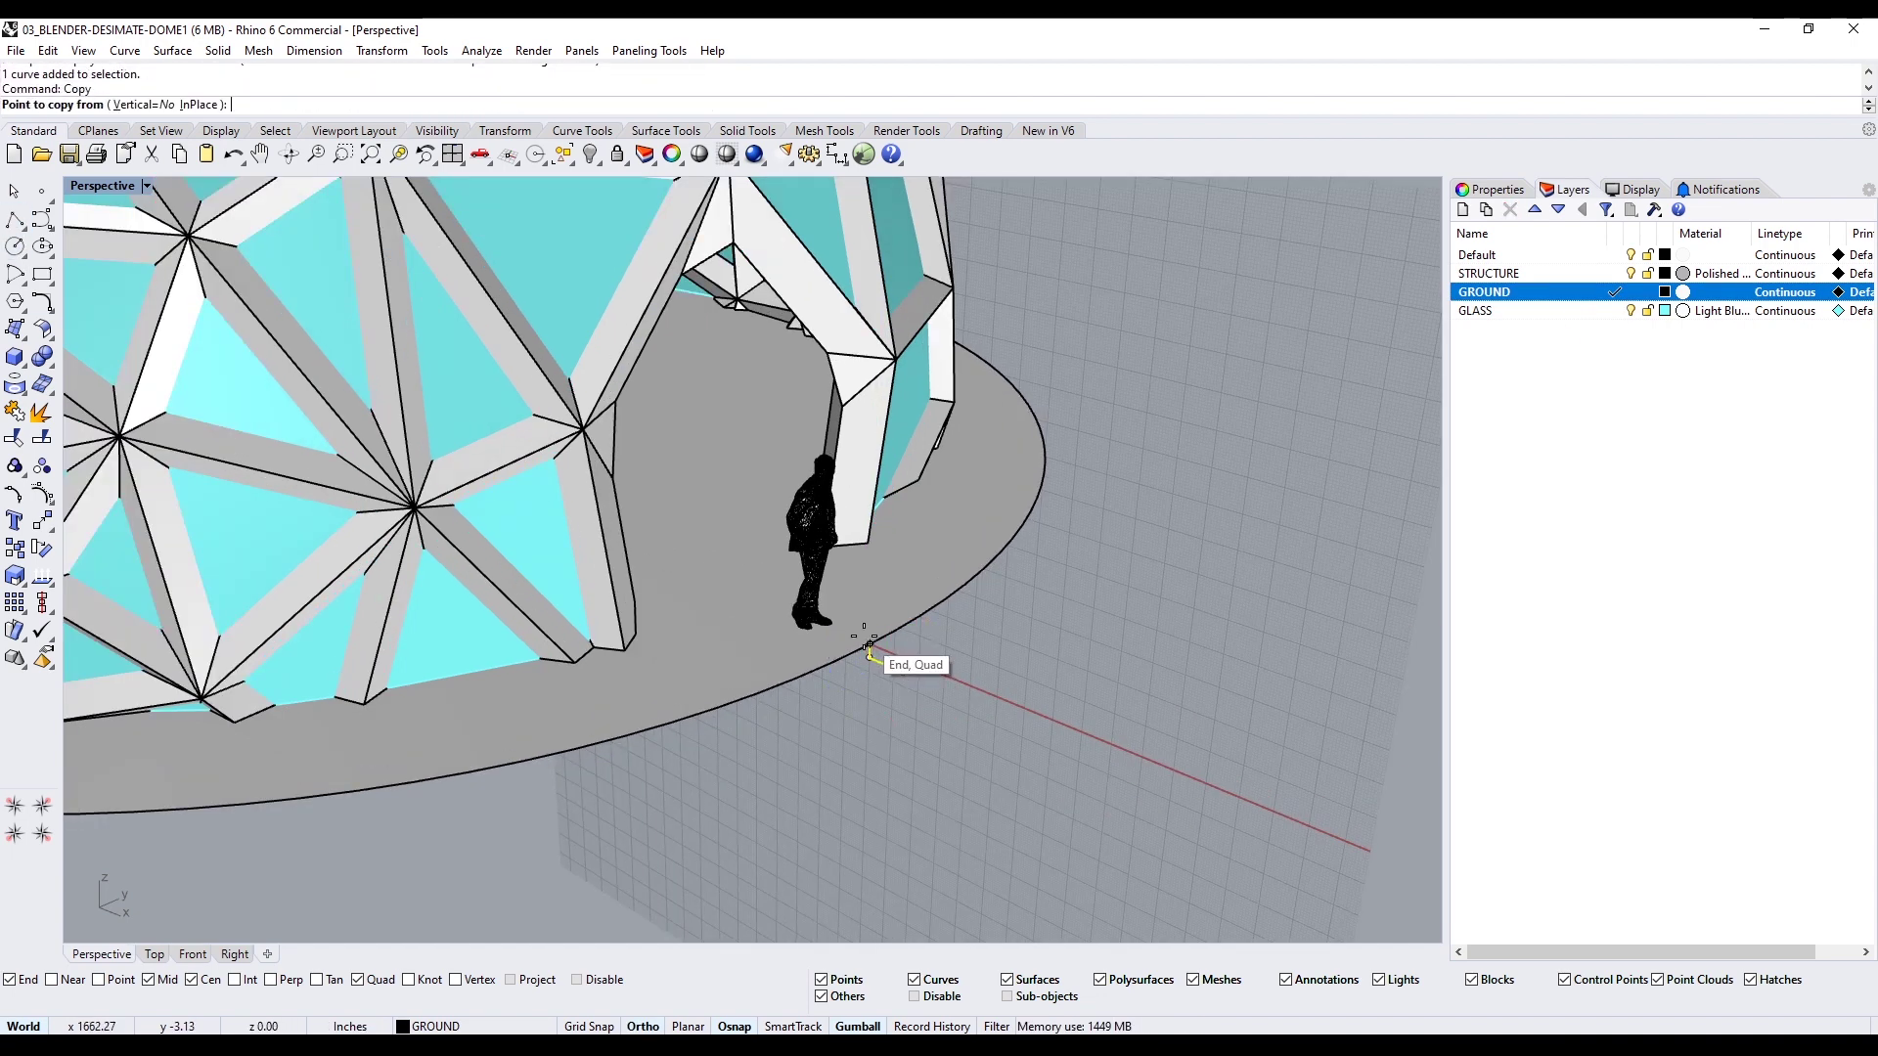
left_click(870, 645)
right_click(936, 709)
Add a 16-inch horizontal segment to the start of the stair profile and move the profile so it begins at the disc's quadrant point
right_click(894, 640)
right_click(896, 637)
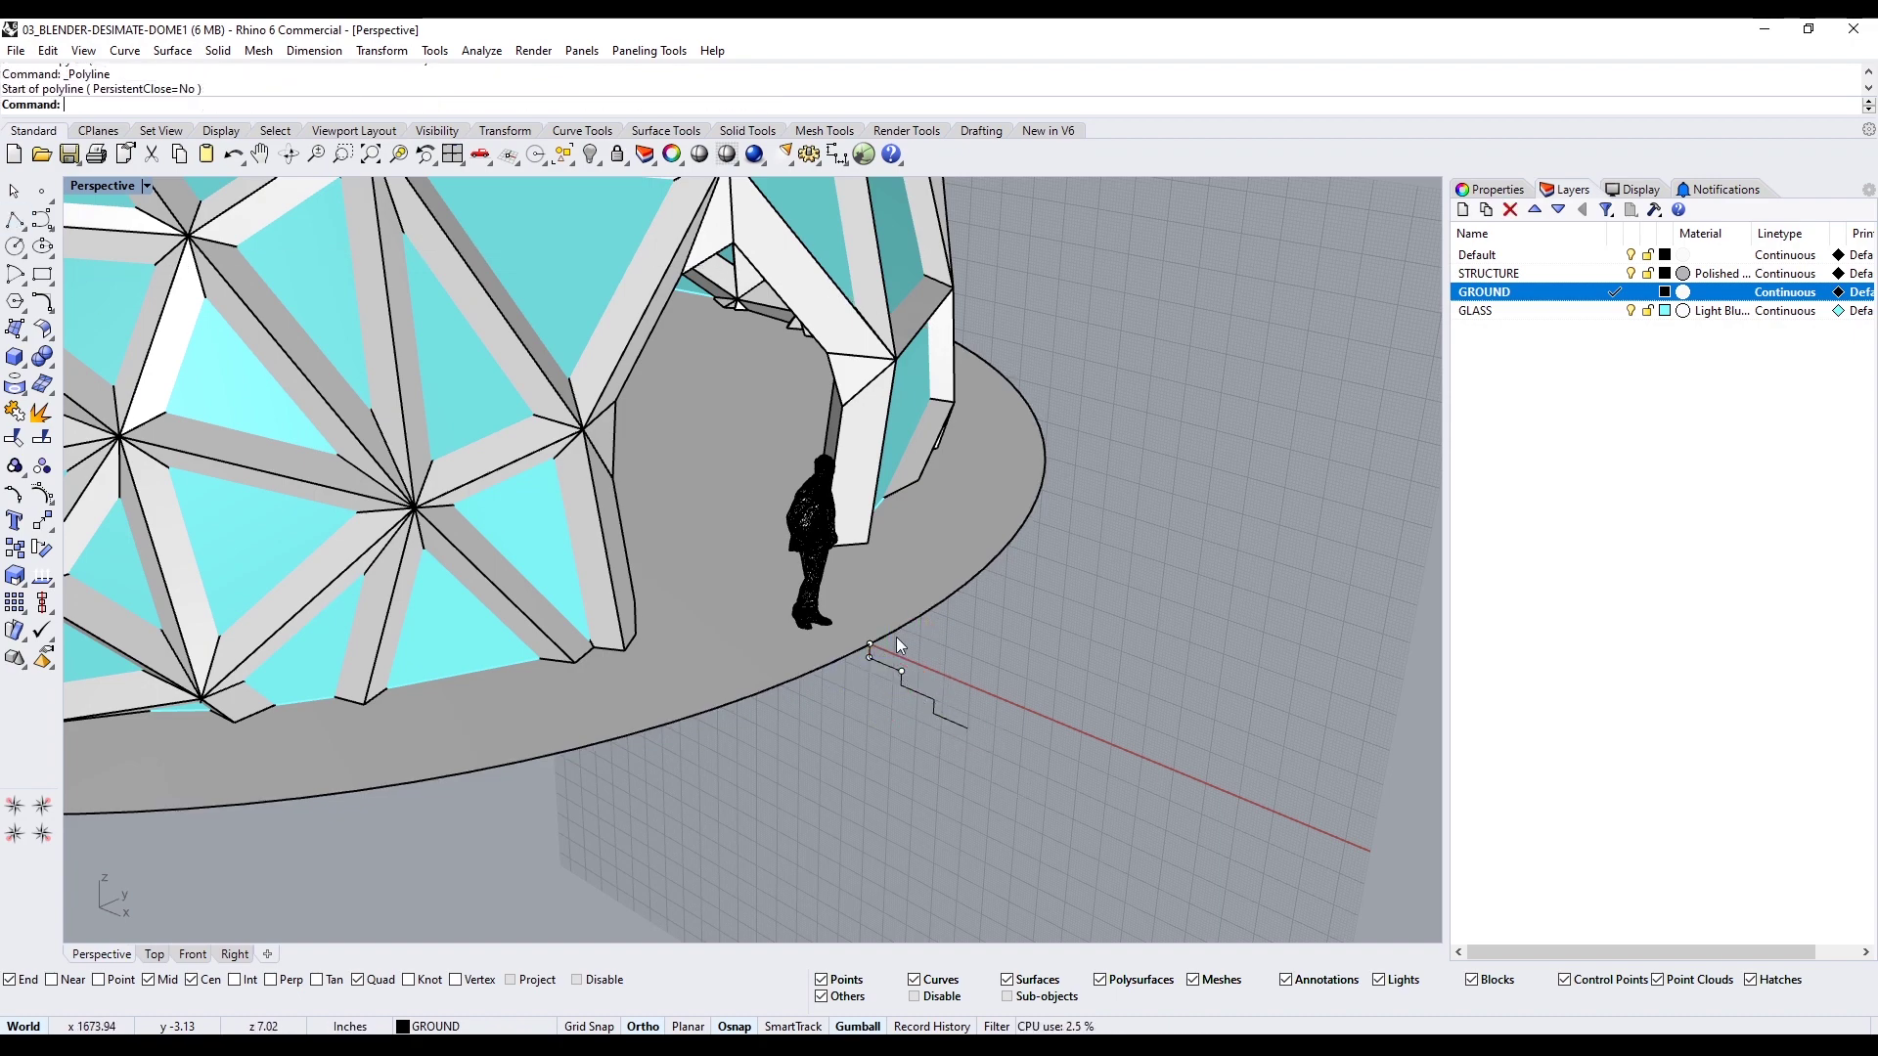
scroll(874, 652, "up", 7)
left_click(867, 628)
right_click(868, 618)
left_click(865, 627)
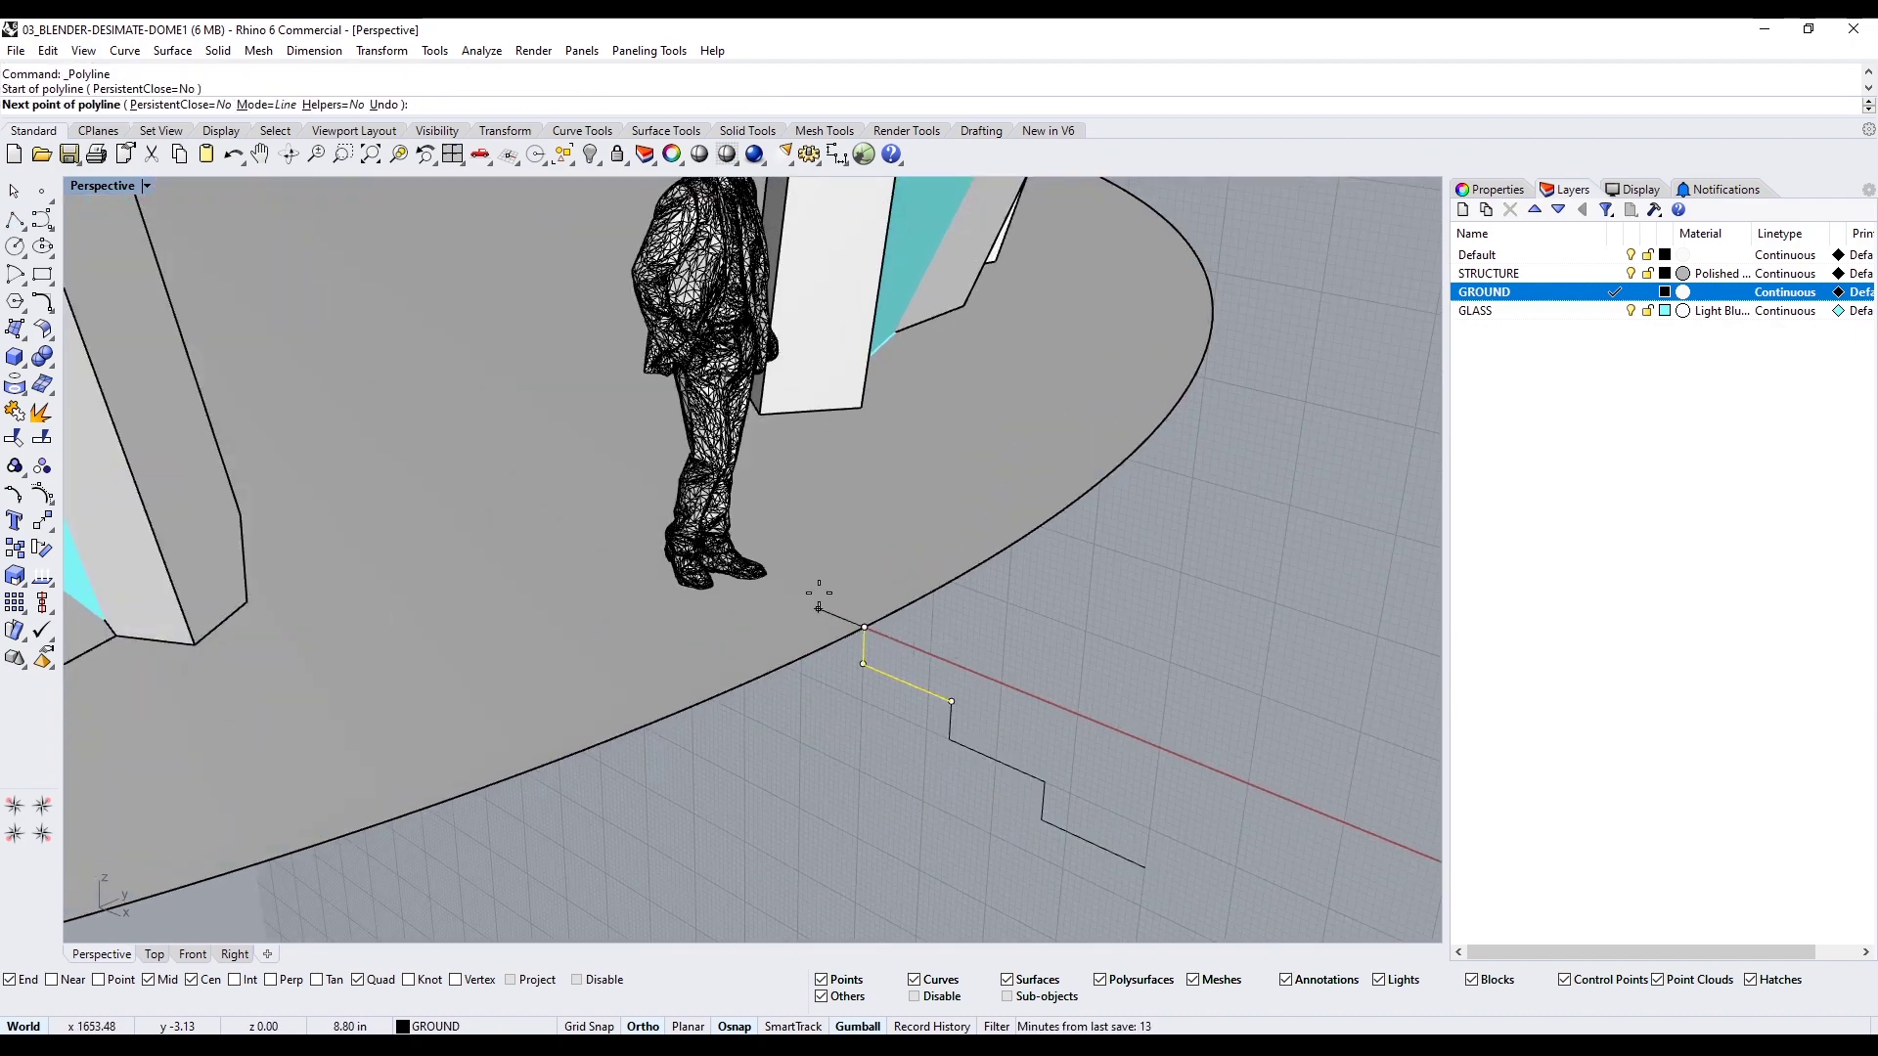
scroll(818, 607, "down", 2)
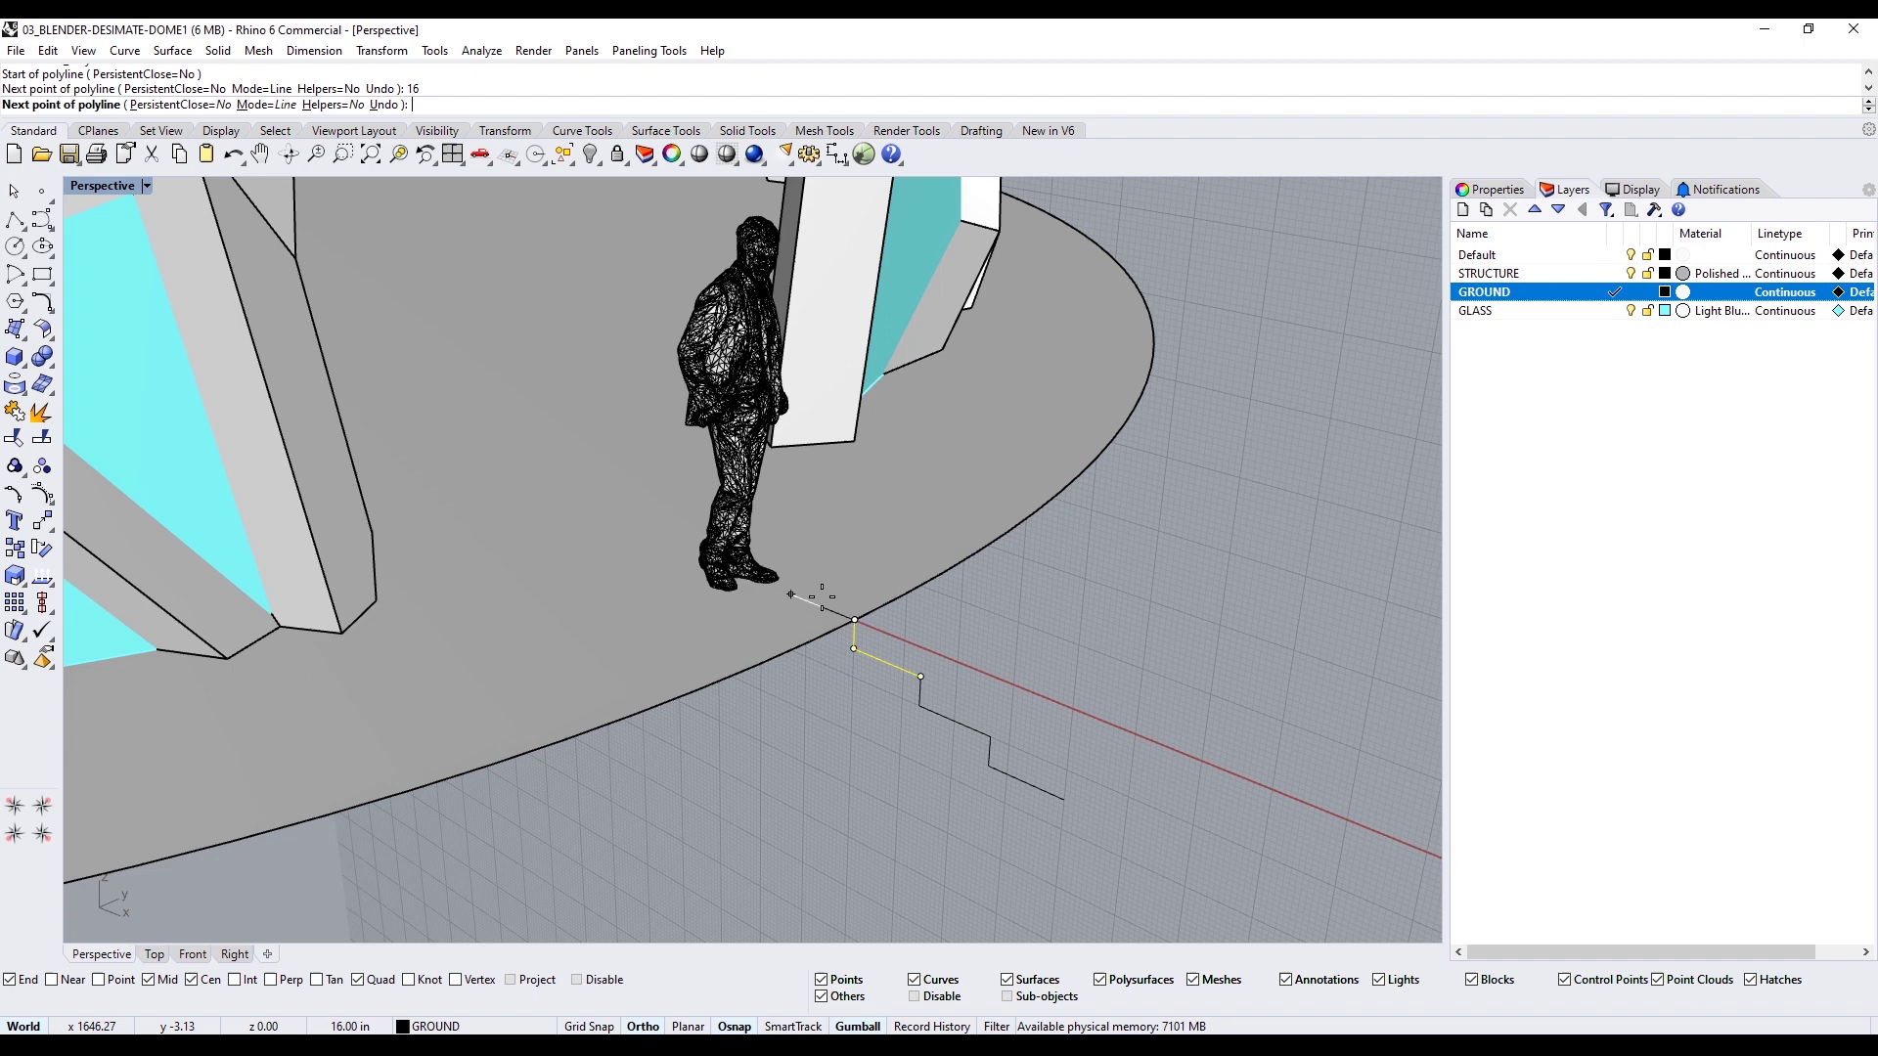
left_click(821, 596)
right_click(876, 648)
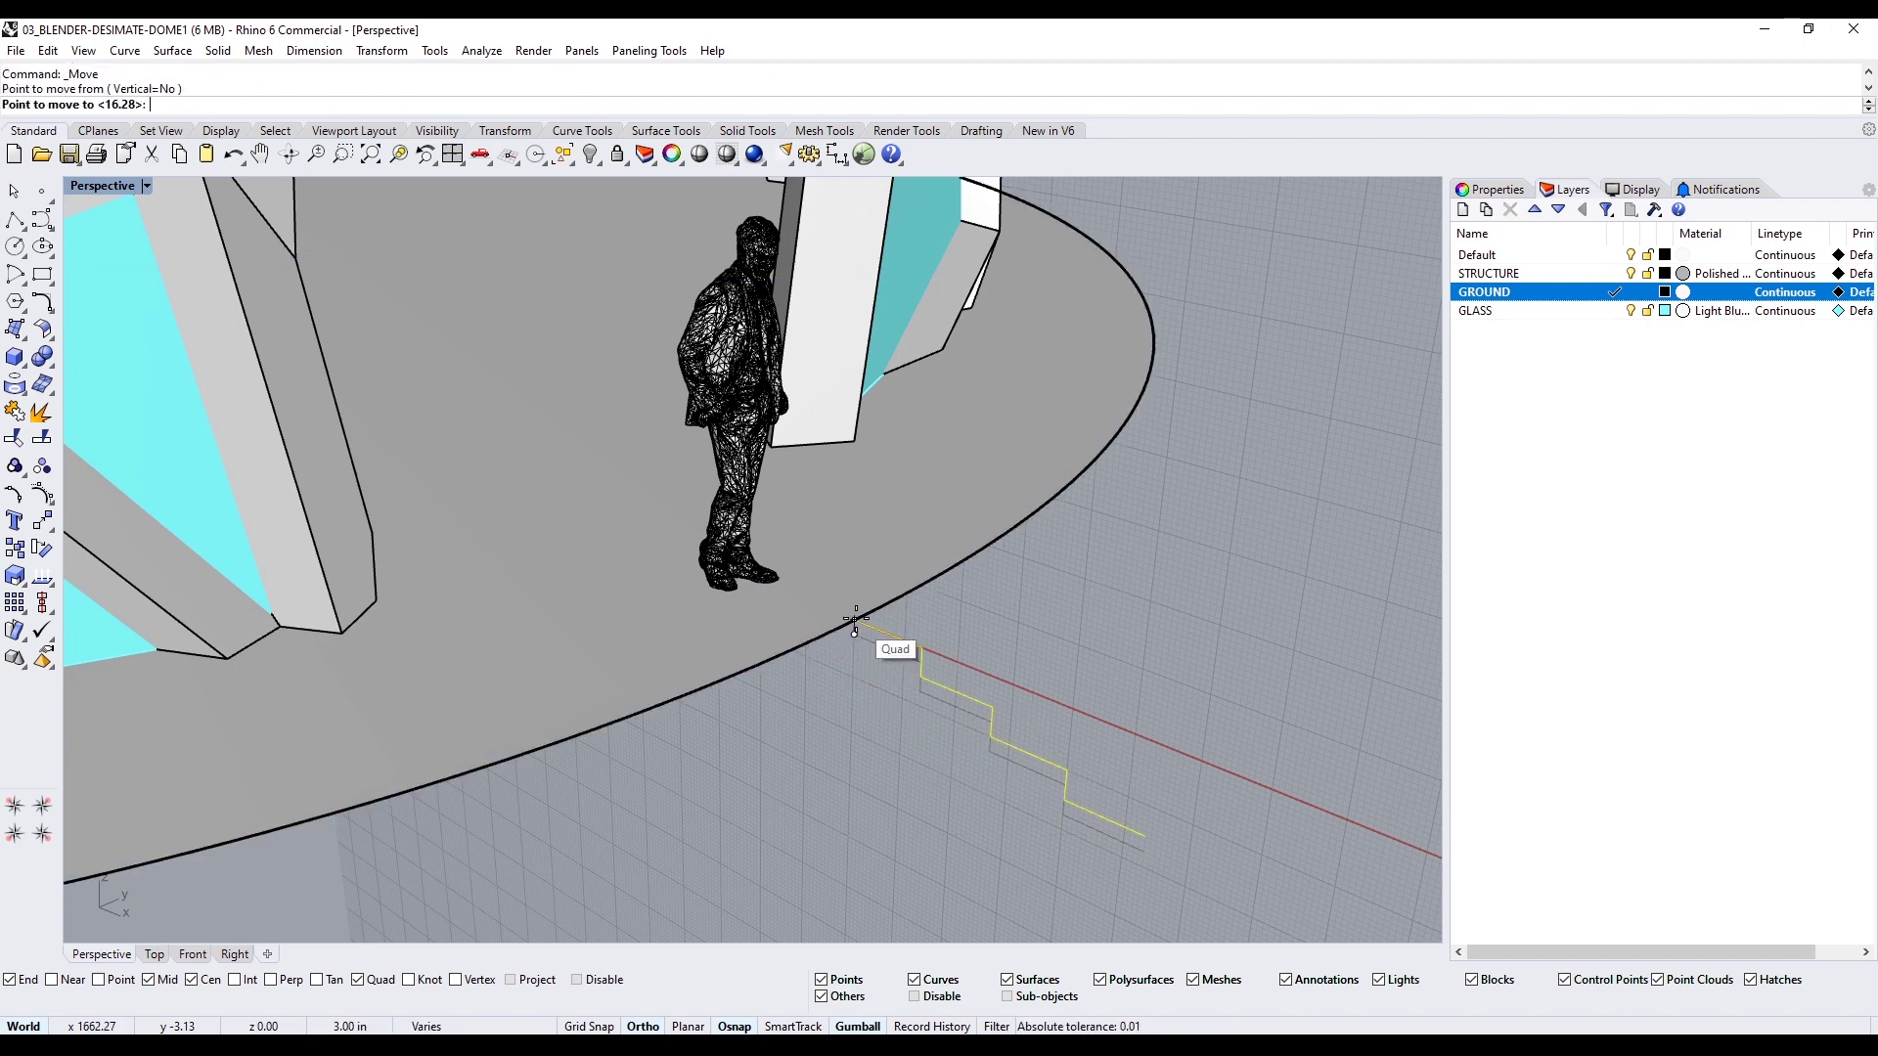
left_click(856, 628)
Pull the lowest tread's end back beneath the steps as a base line and draw a short vertical line down from the quadrant point
left_click_drag(894, 776, 894, 776)
left_click(15, 221)
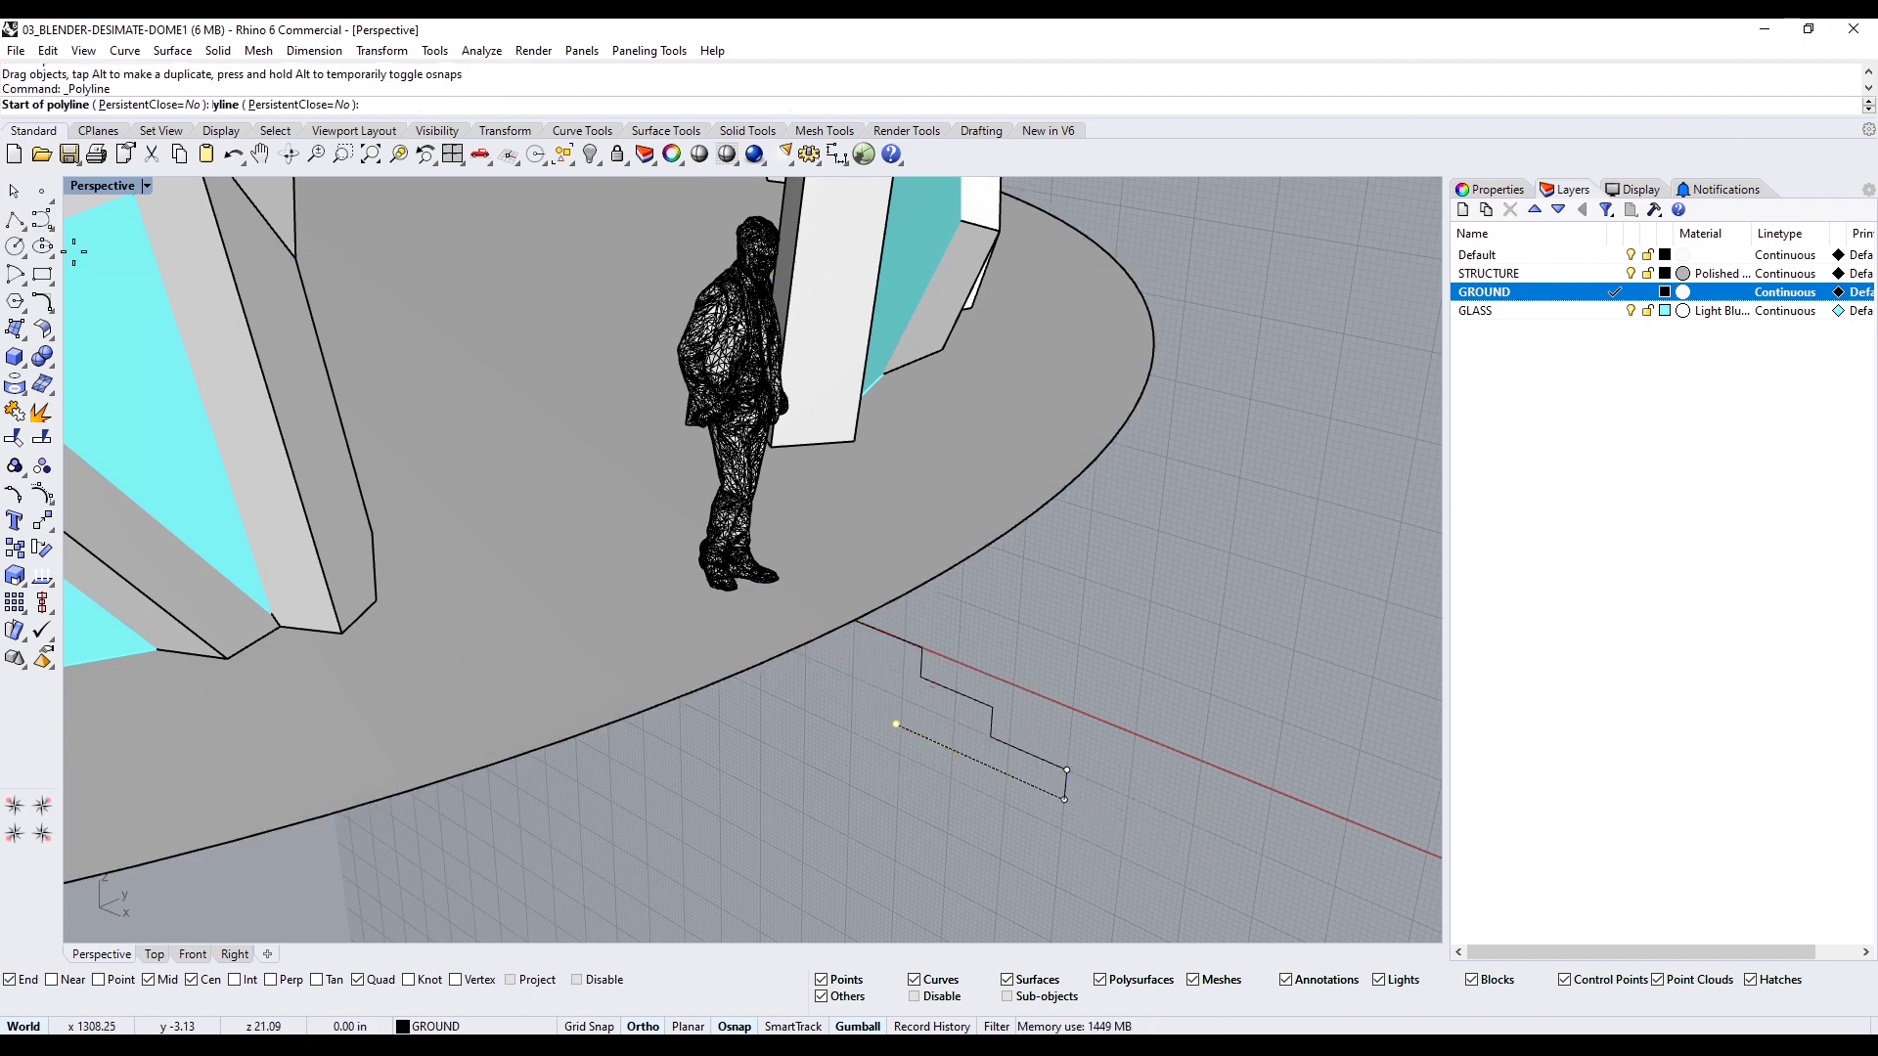
left_click(855, 621)
right_click(867, 691)
right_click(867, 691)
left_click(854, 622)
left_click(851, 661)
right_click(851, 660)
Fillet the vertical line and base line with radius 0, and join all the stair profile curves into one closed curve
type("f")
key("Return")
type("r")
key("Return")
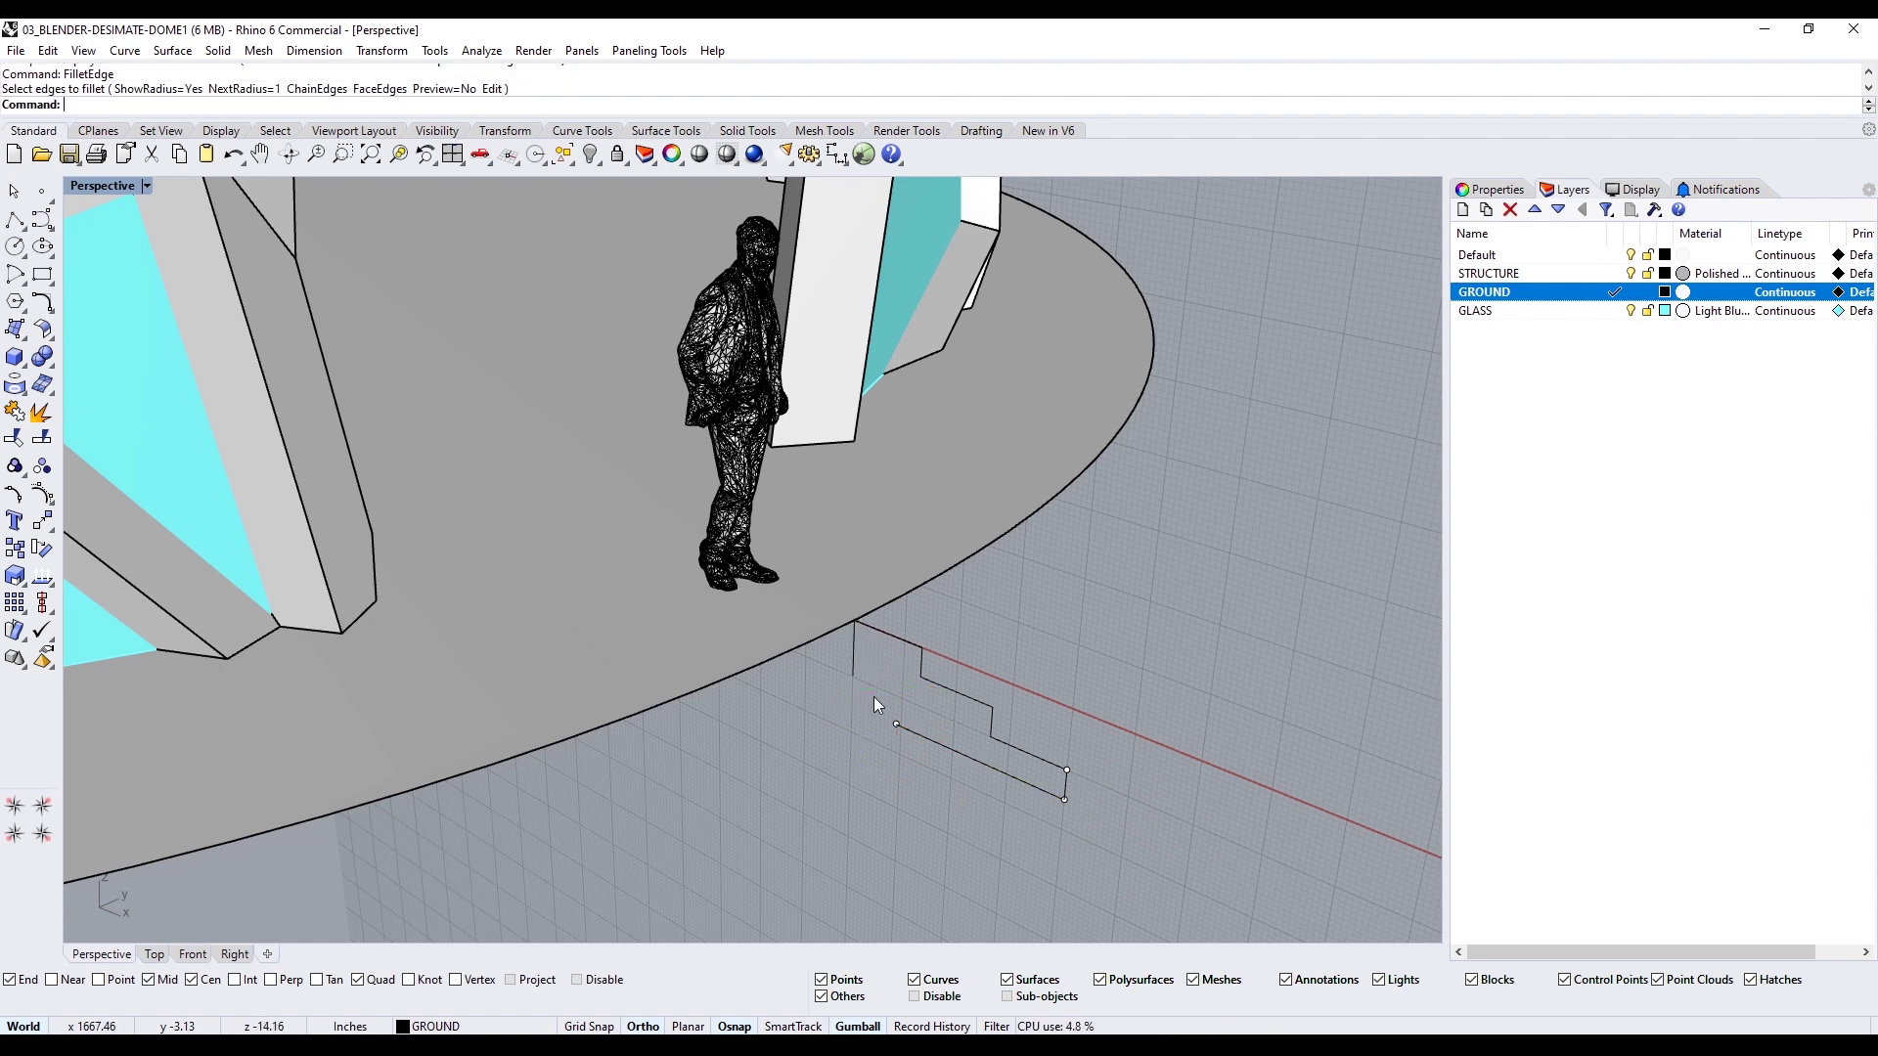
type("0")
key("Return")
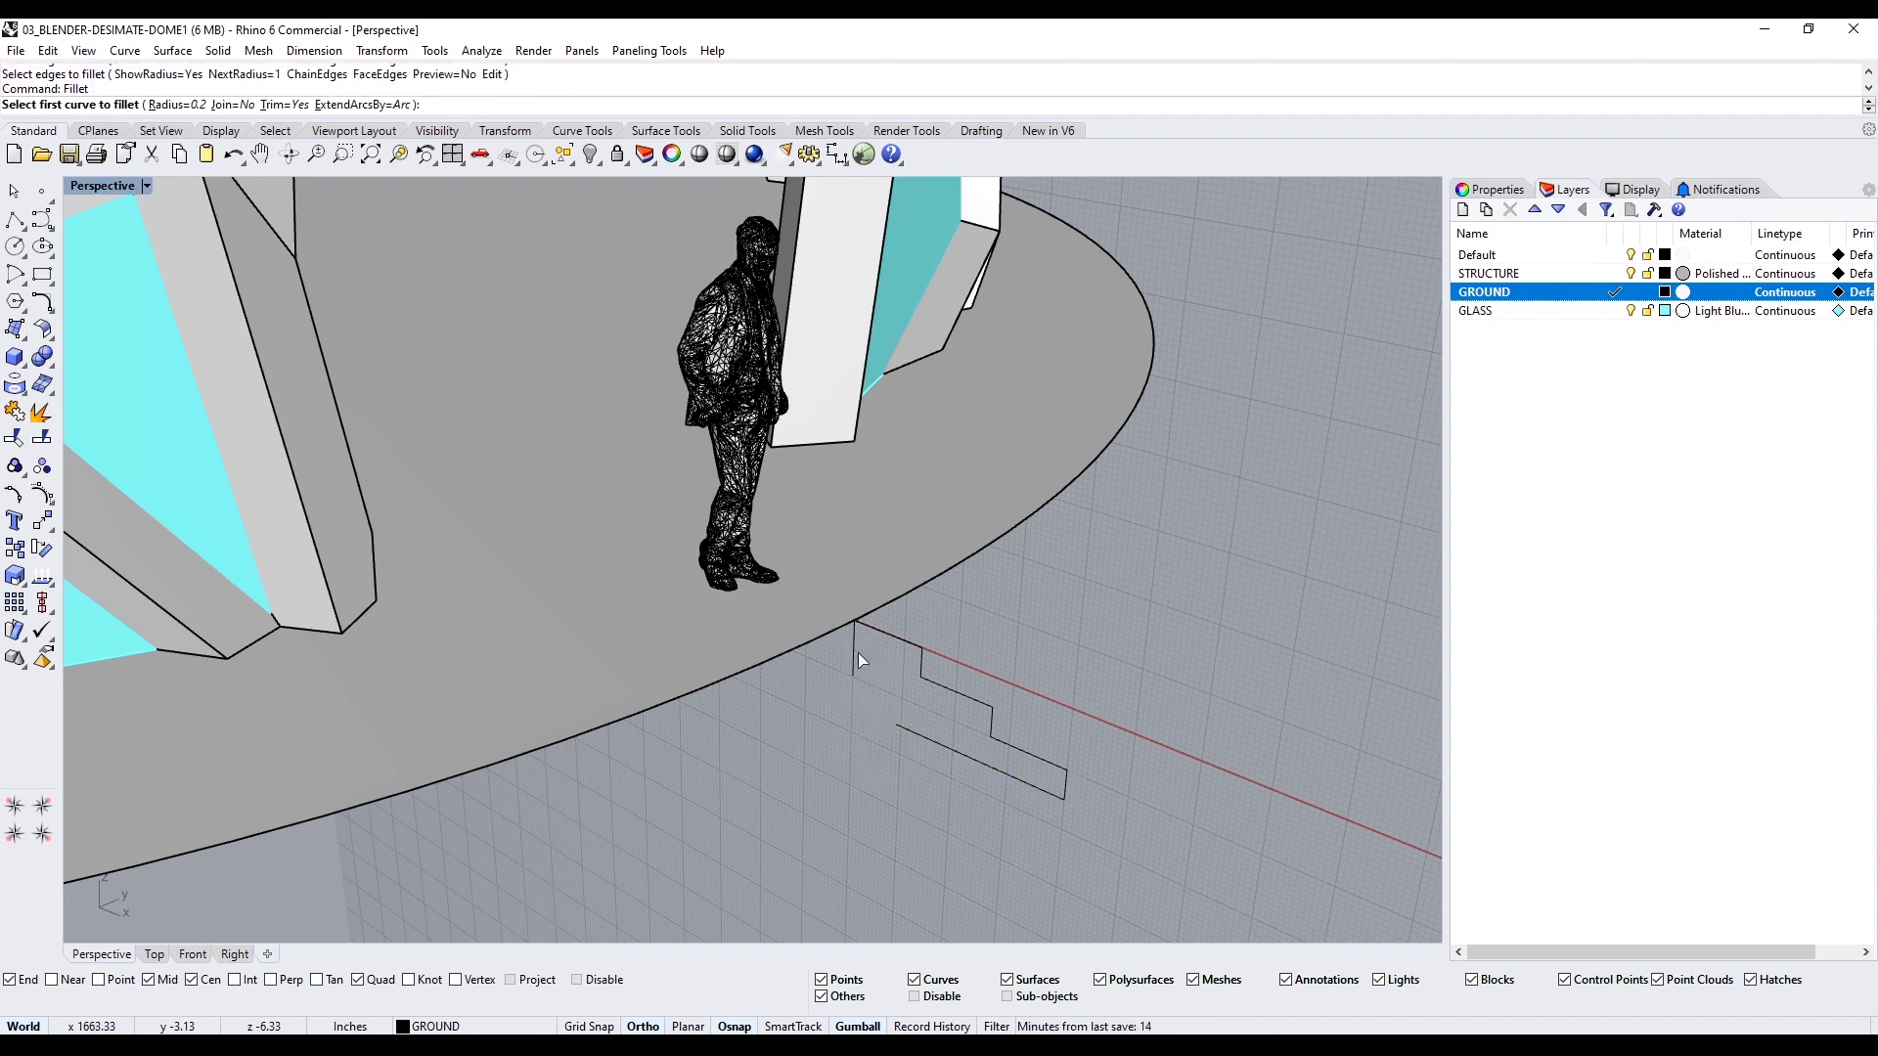
left_click(864, 650)
key("Escape")
left_click_drag(1176, 832, 865, 649)
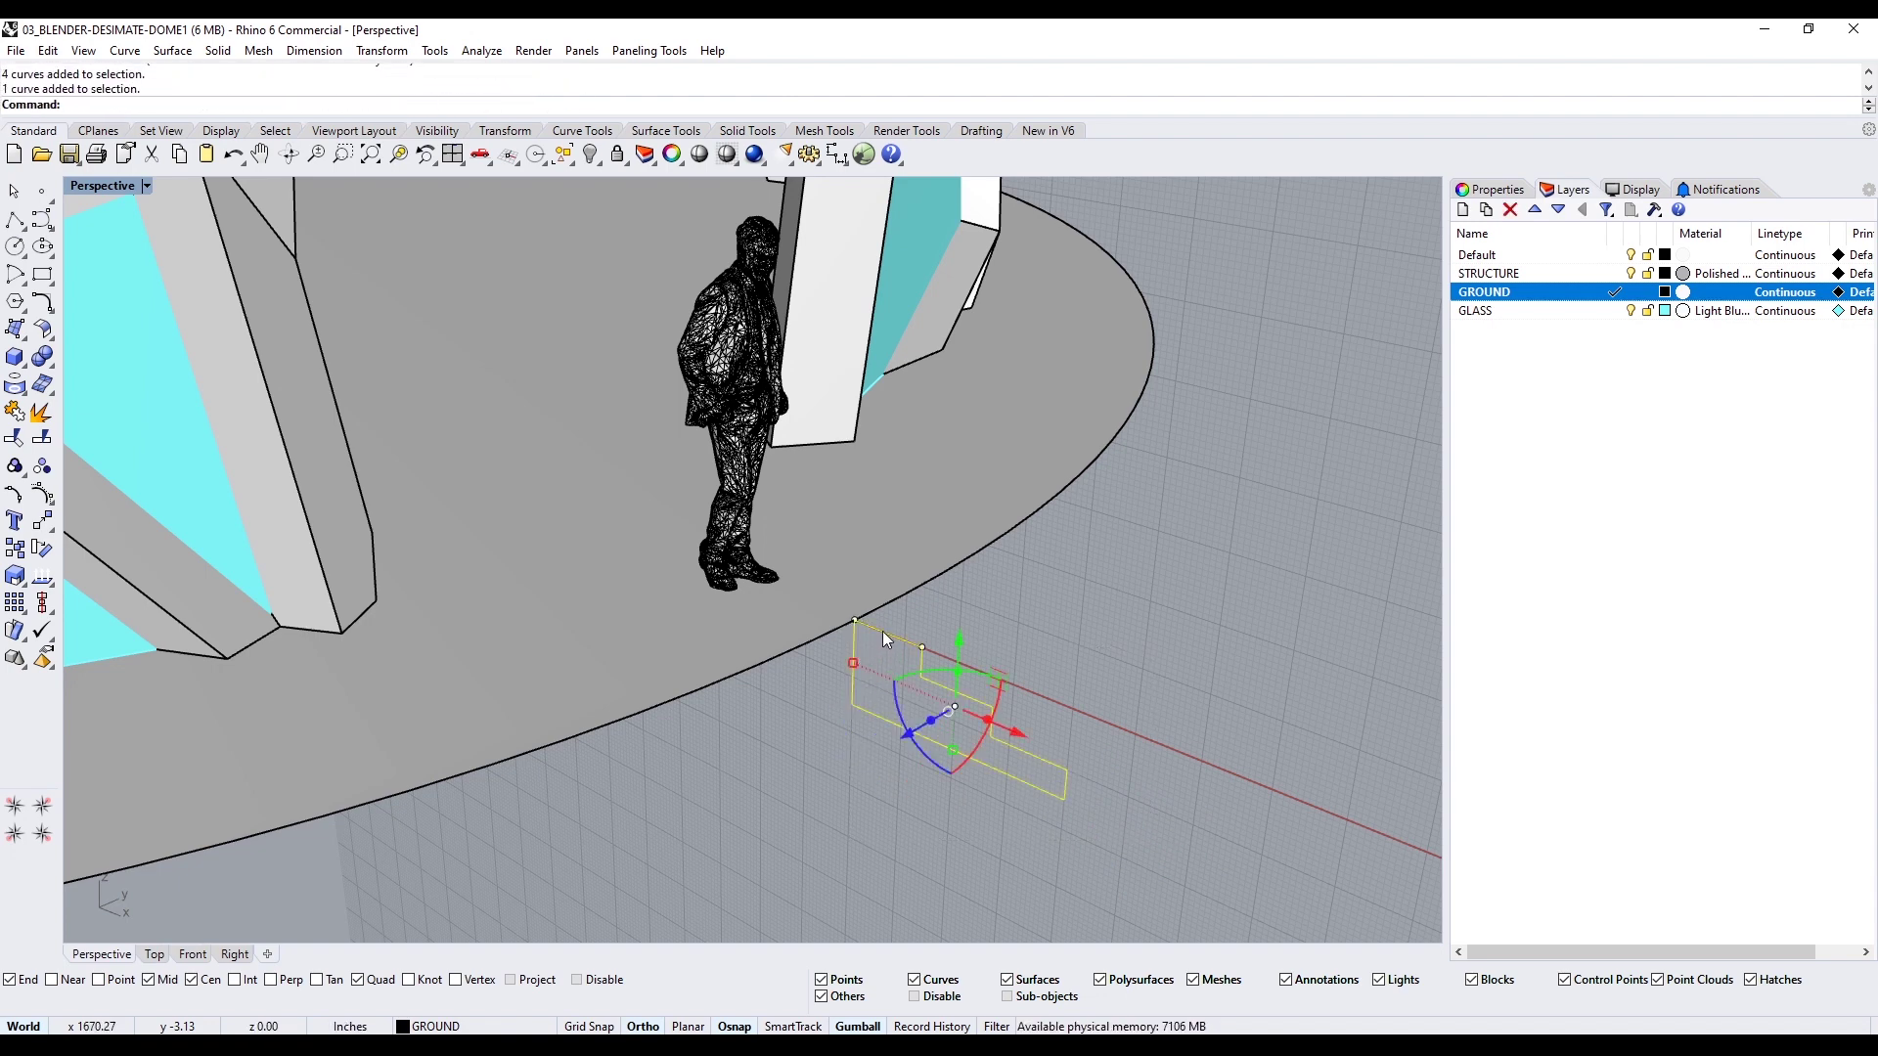
key("ctrl+j")
Extrude the circular ground surface 6 inches downward into a solid slab
left_click(1080, 708)
scroll(1079, 708, "down", 6)
right_click_drag(1080, 709, 1054, 618)
scroll(1051, 616, "up", 10)
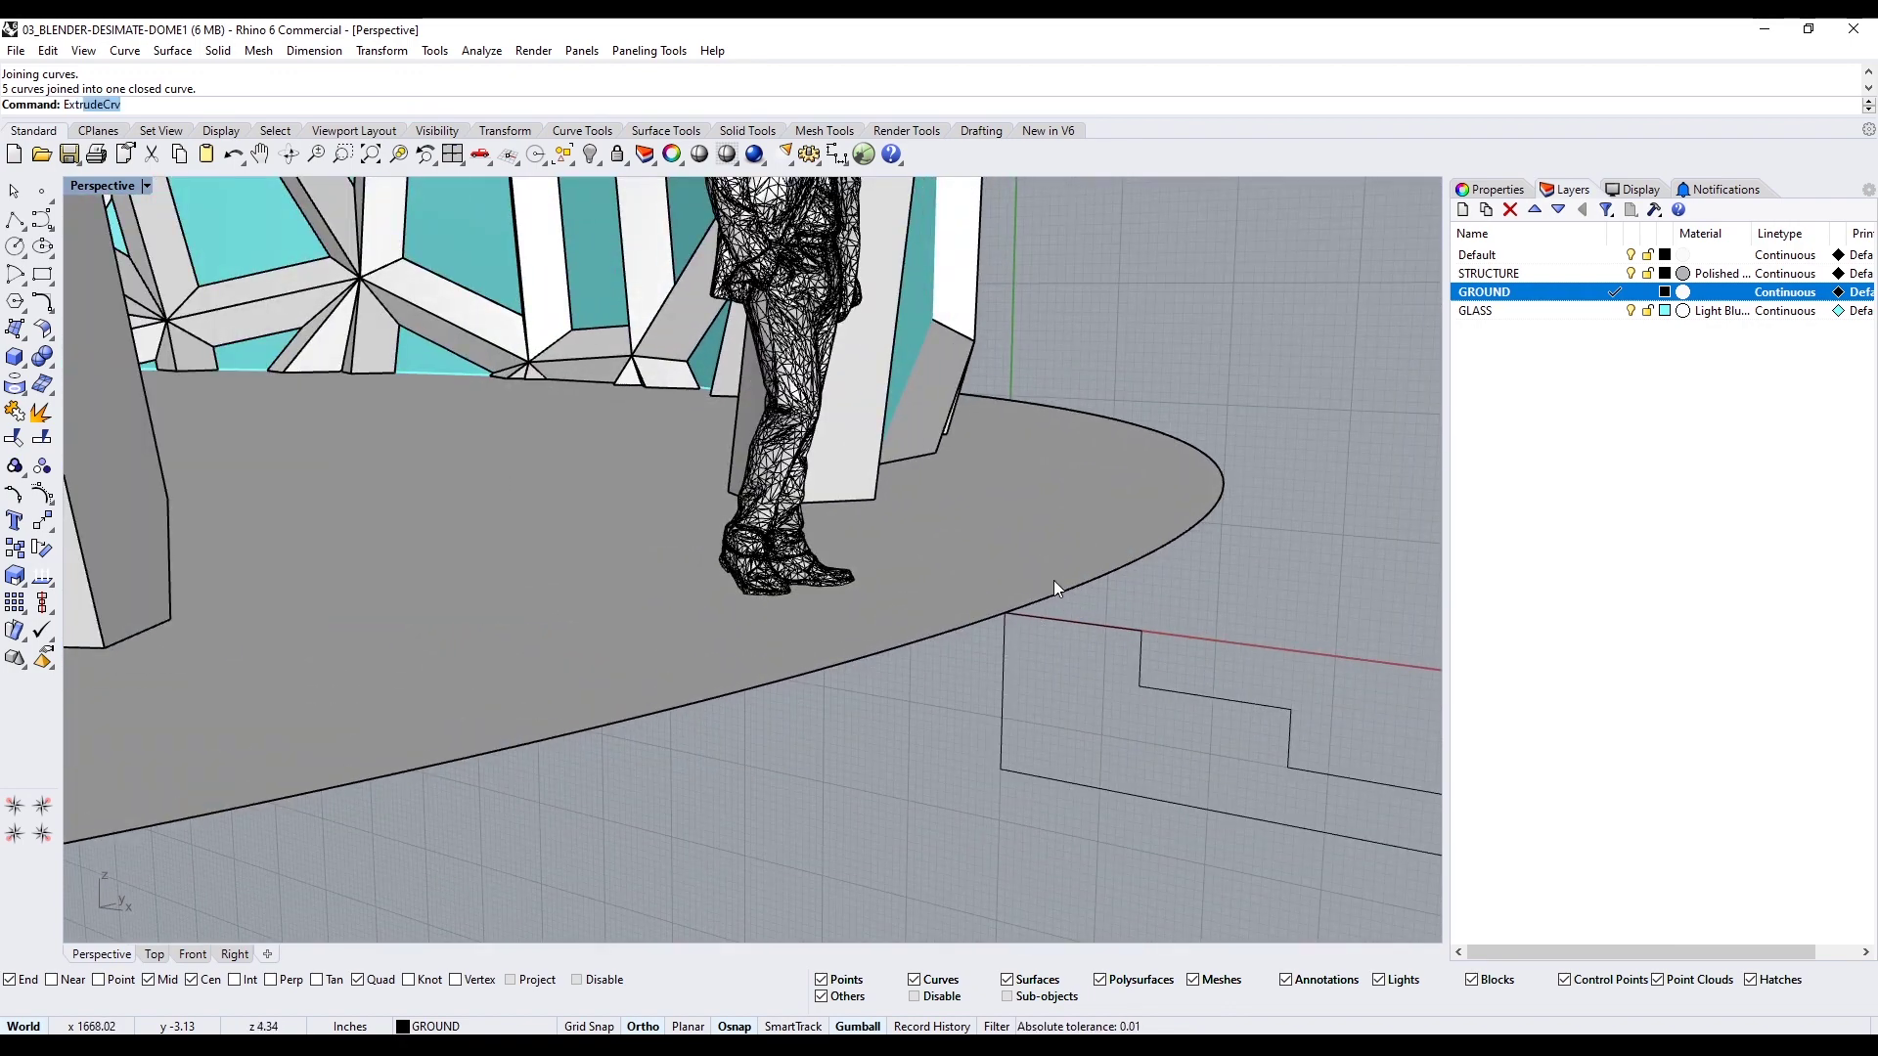
type("udeSrf")
key("Return")
left_click(1060, 537)
key("Return")
type("-6")
key("Return")
key("ctrl+z")
key("Return")
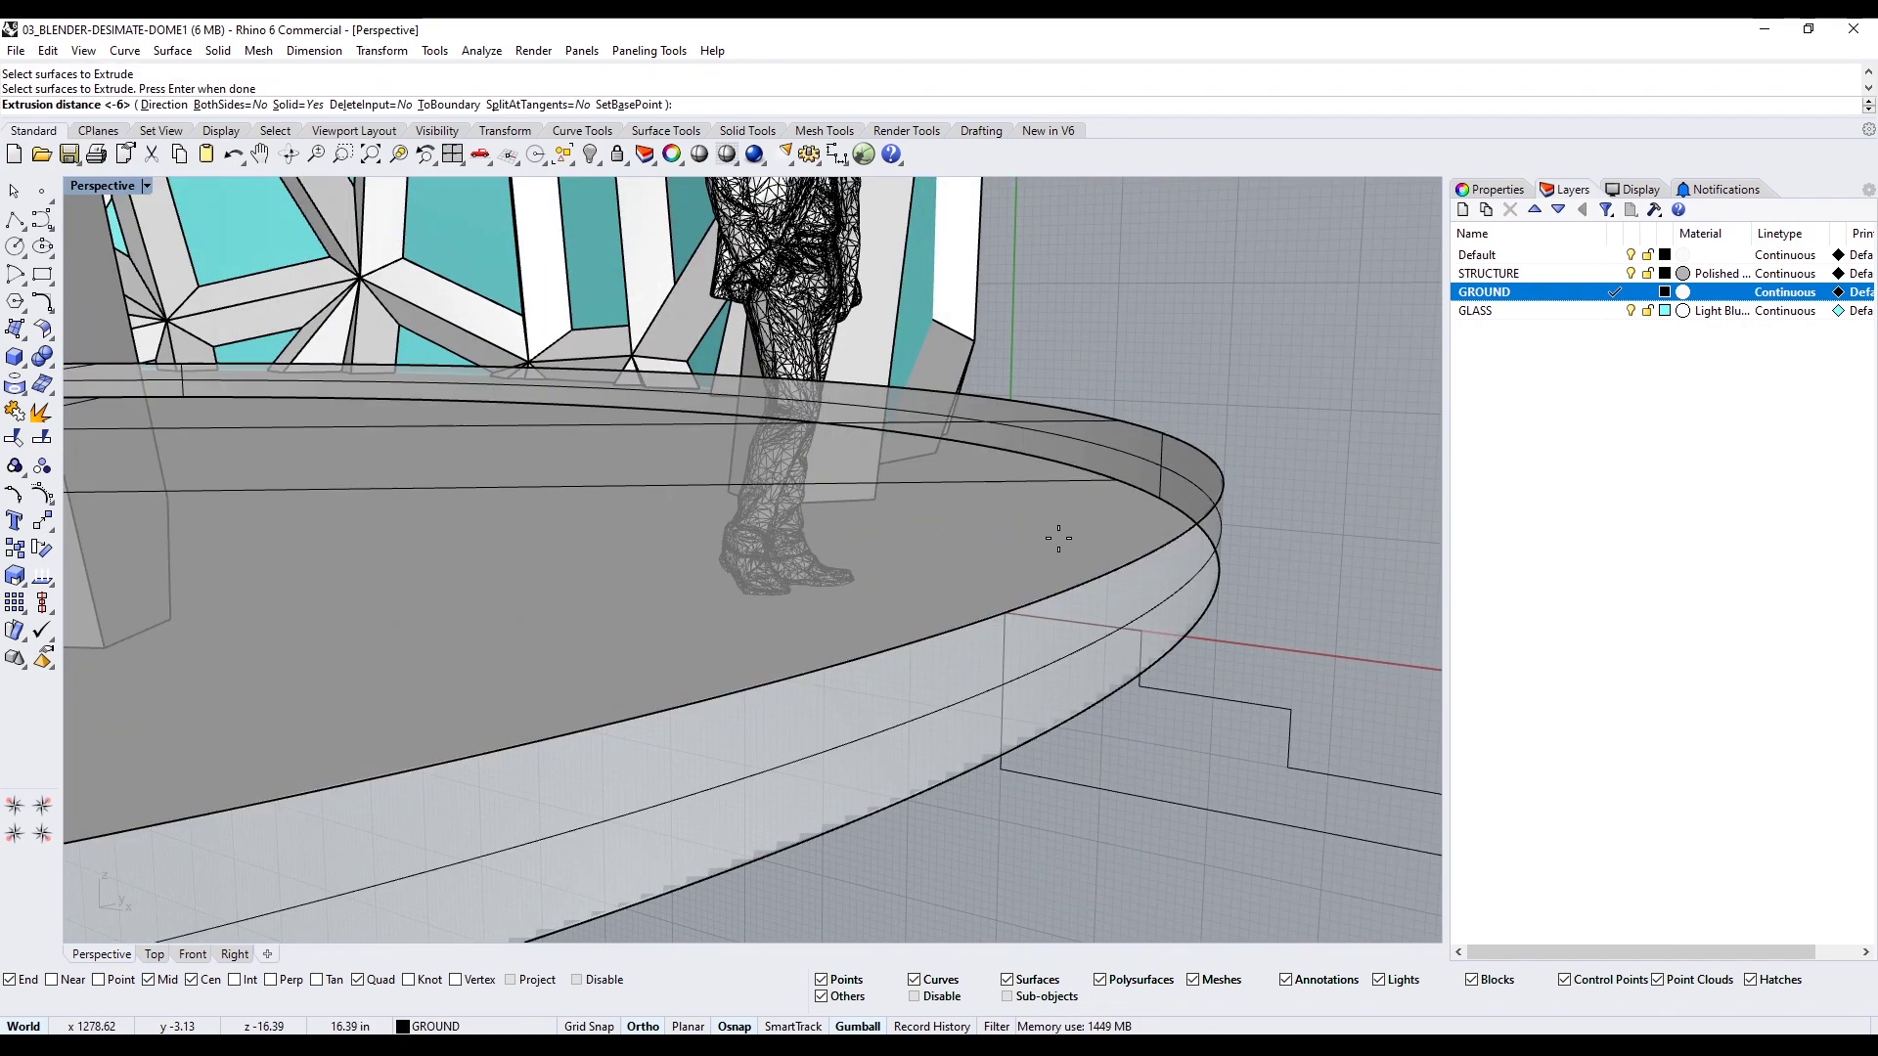
key("Return")
left_click(1113, 634)
type("m")
key("Return")
type("v")
key("Return")
left_click(1005, 614)
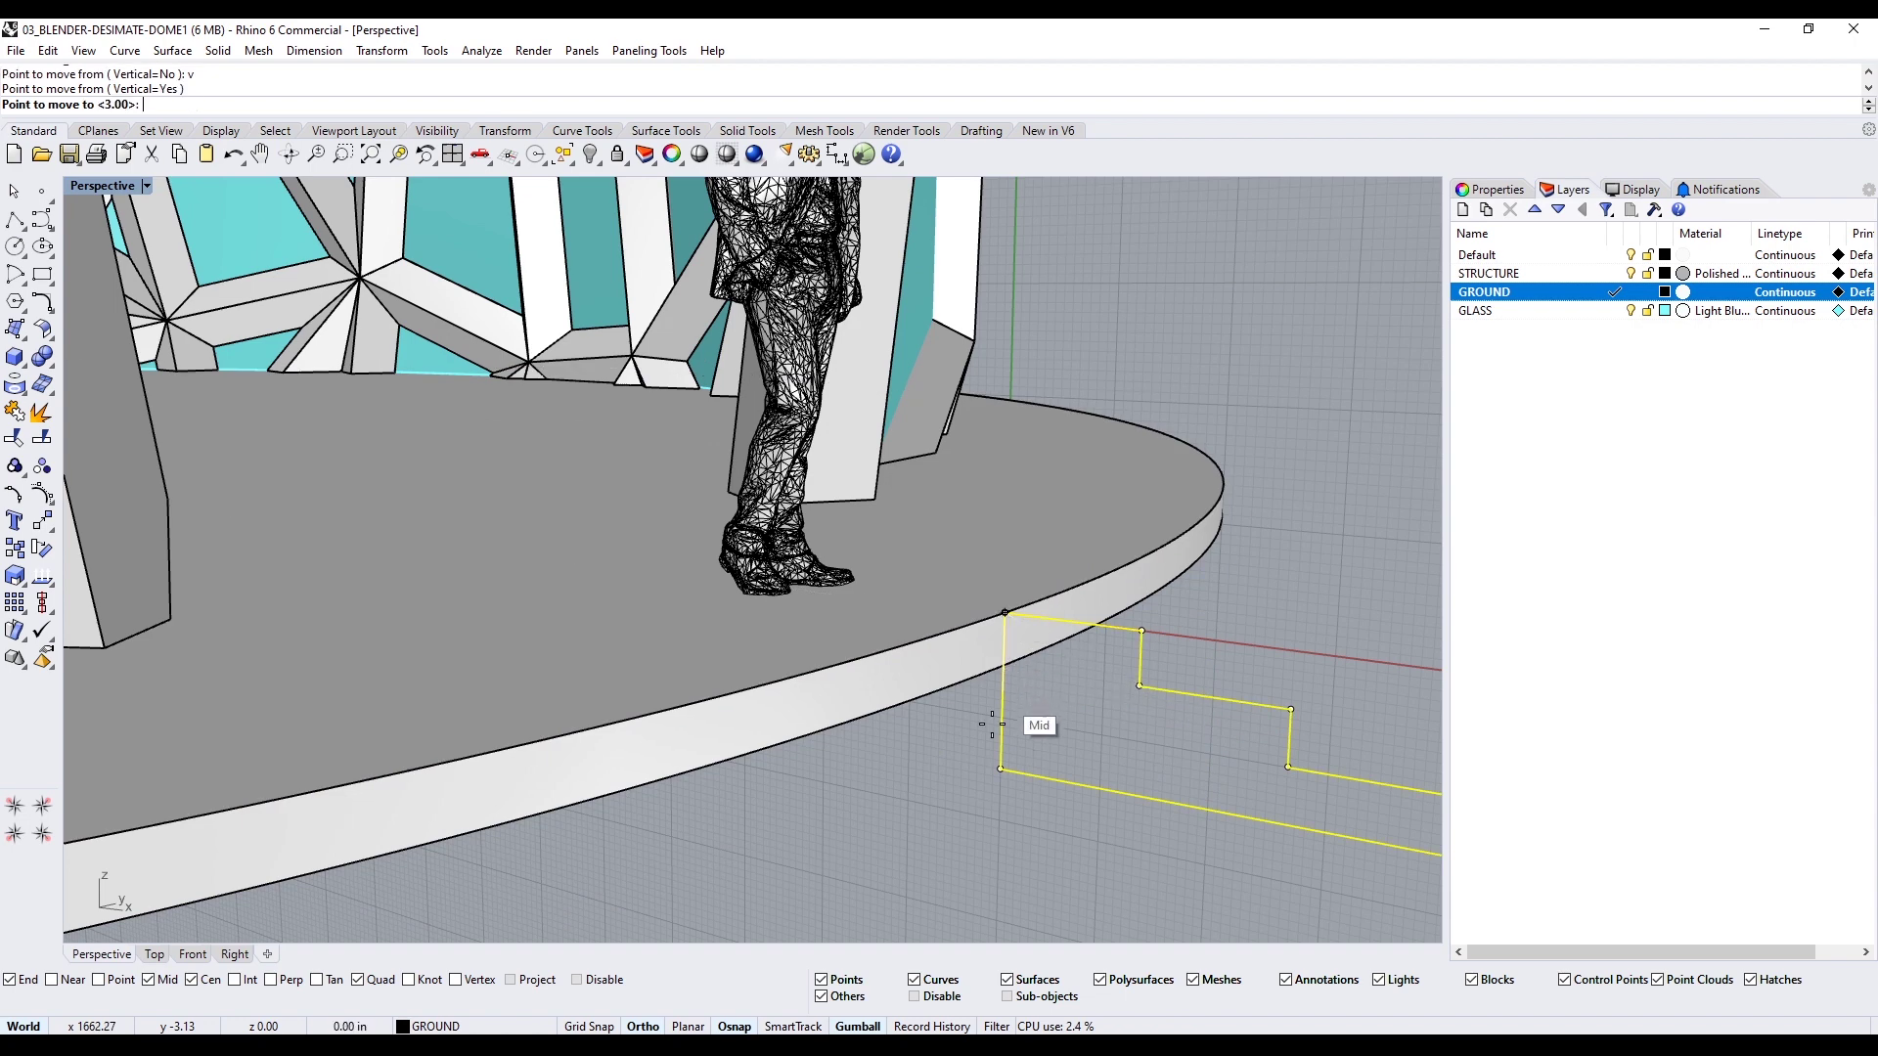
key("Escape")
Move the closed stair profile down from its upper inner corner to the slab's lower edge
key("Return")
left_click(1005, 614)
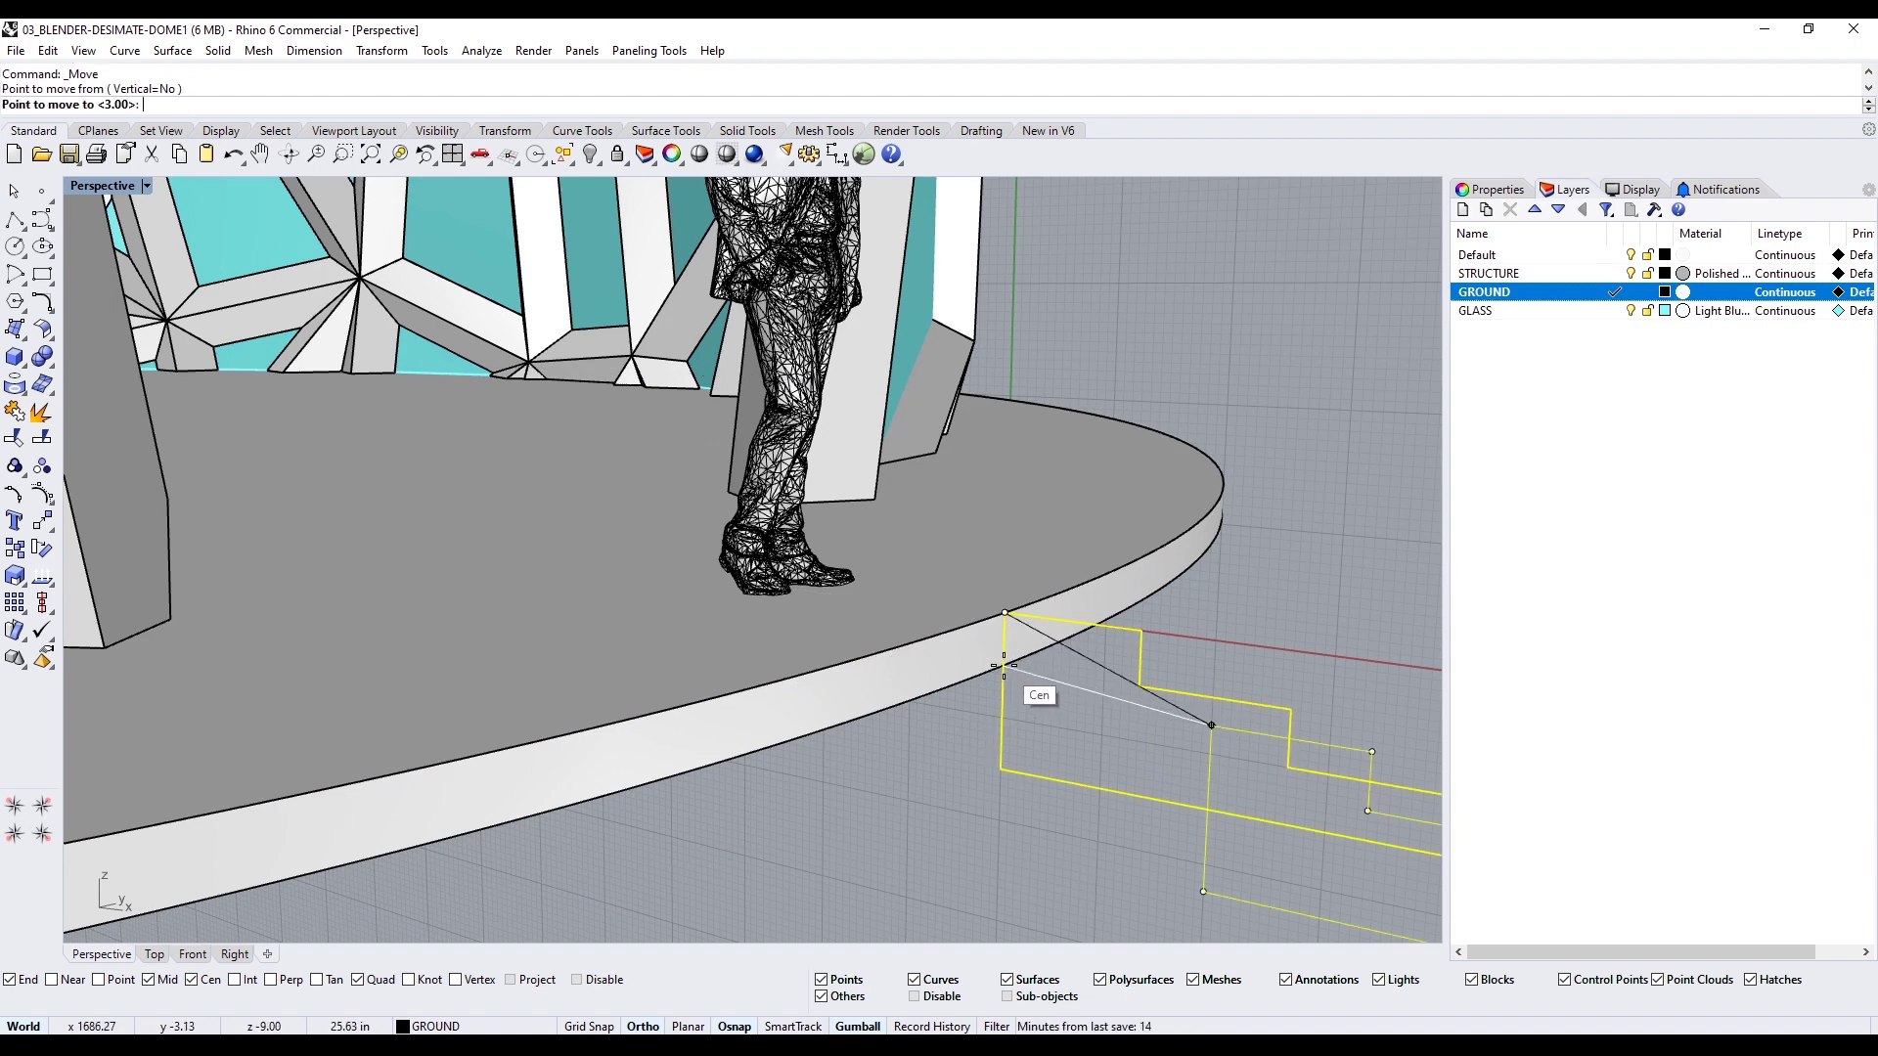
left_click(1003, 667)
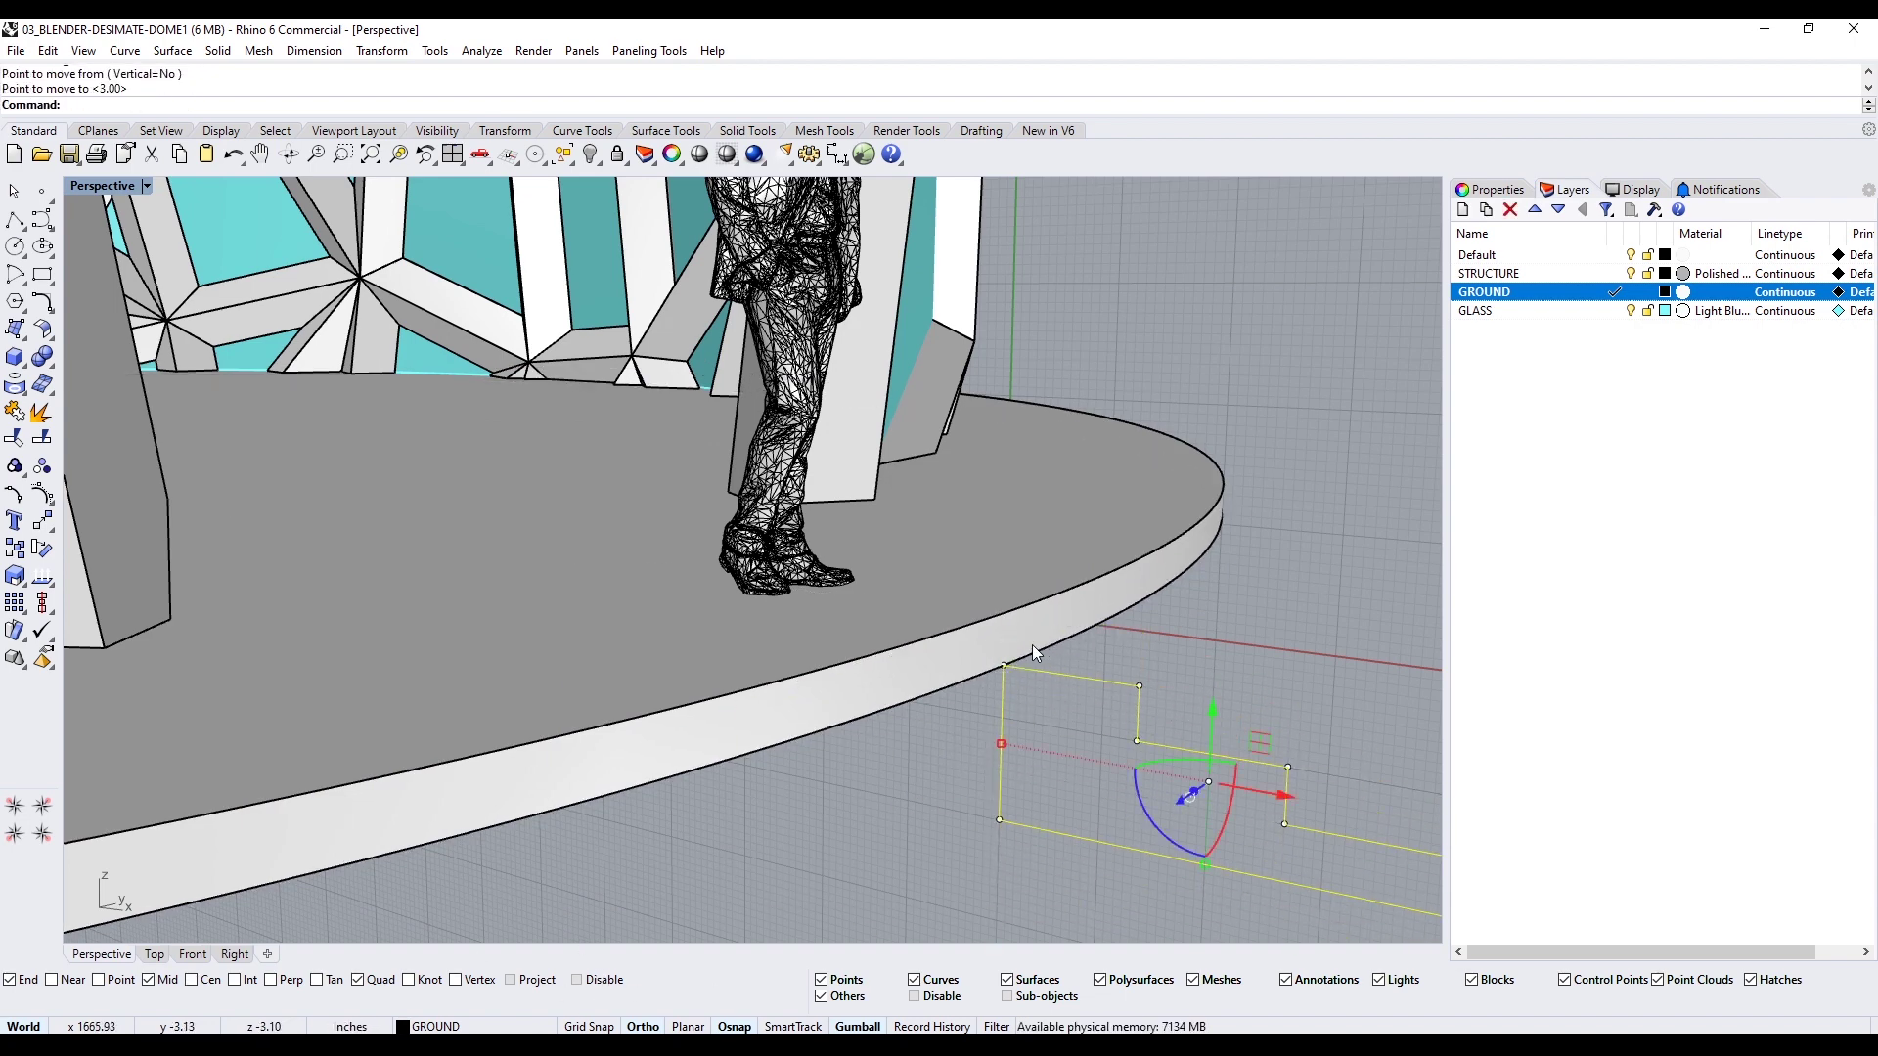
Sweep the closed stair profile along the slab's circular edge with Sweep1 to create concentric steps
key("Escape")
type("Sweep1")
key("Return")
left_click(1024, 612)
left_click(1060, 661)
left_click(1053, 673)
key("Return")
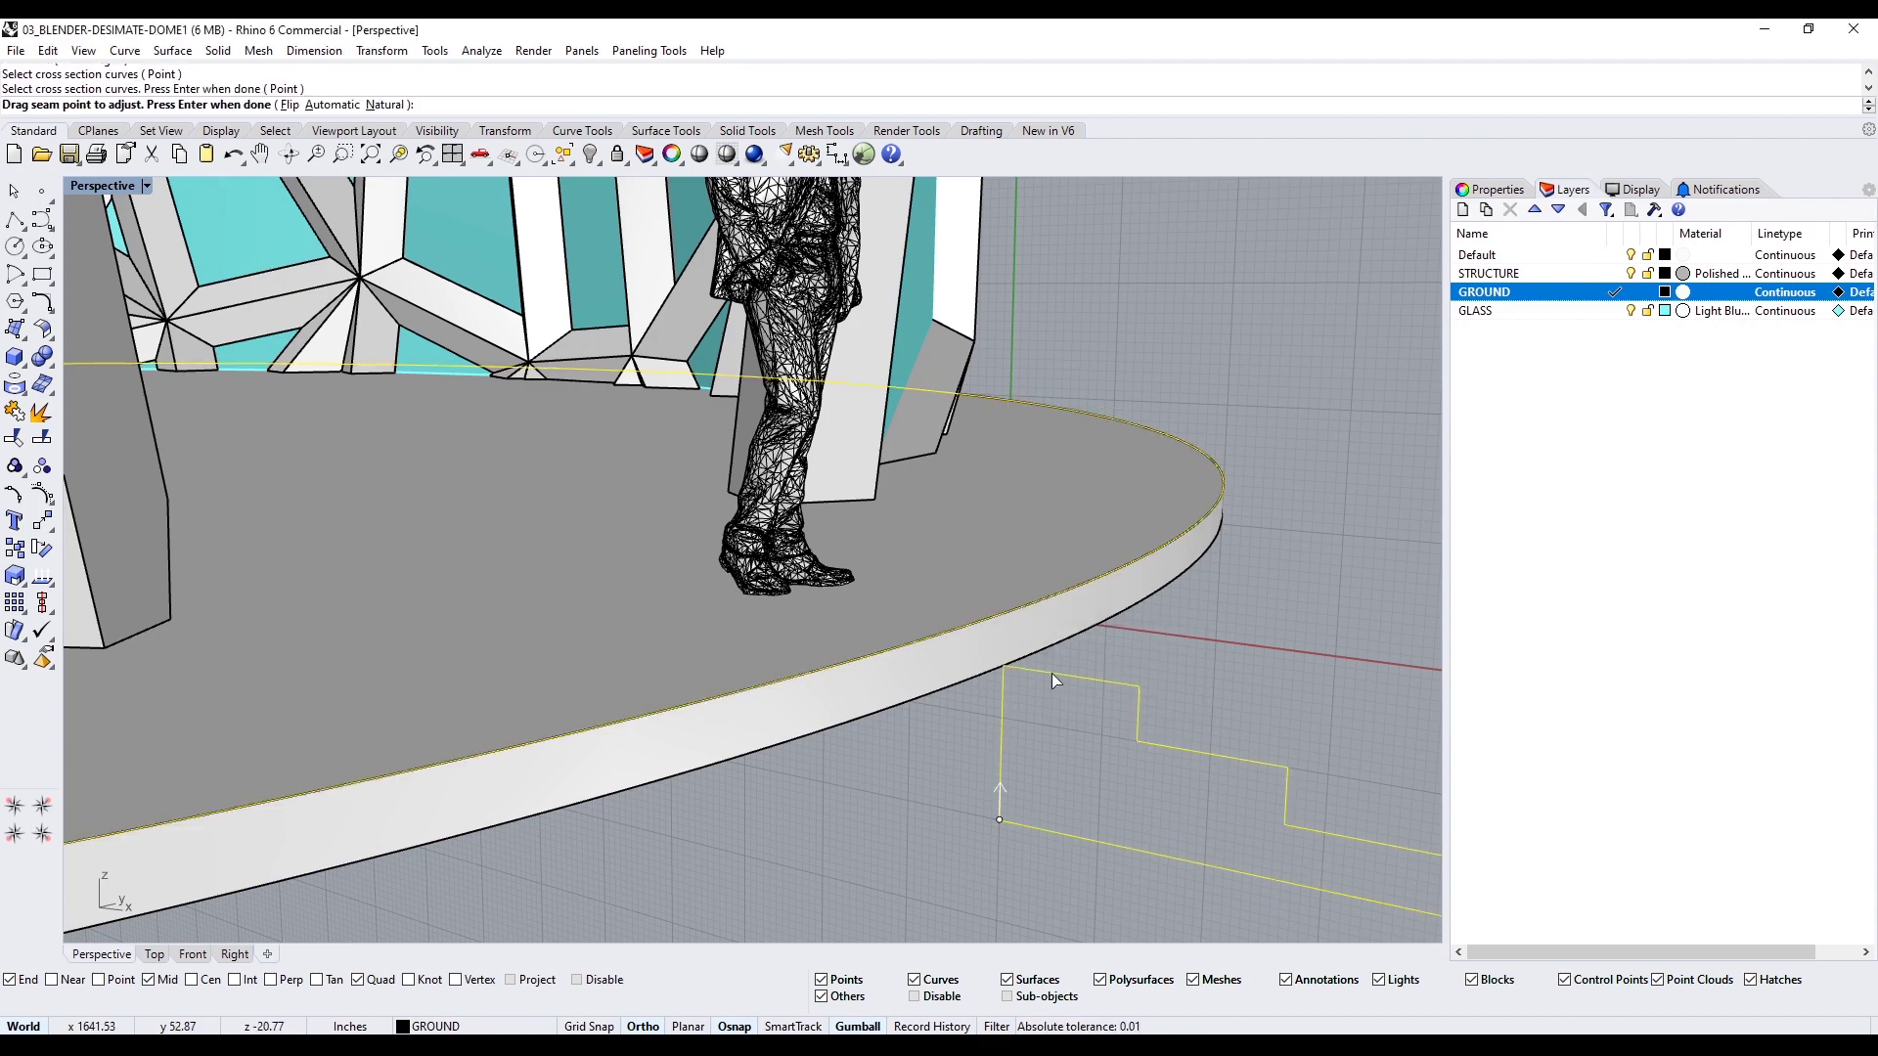
key("Return")
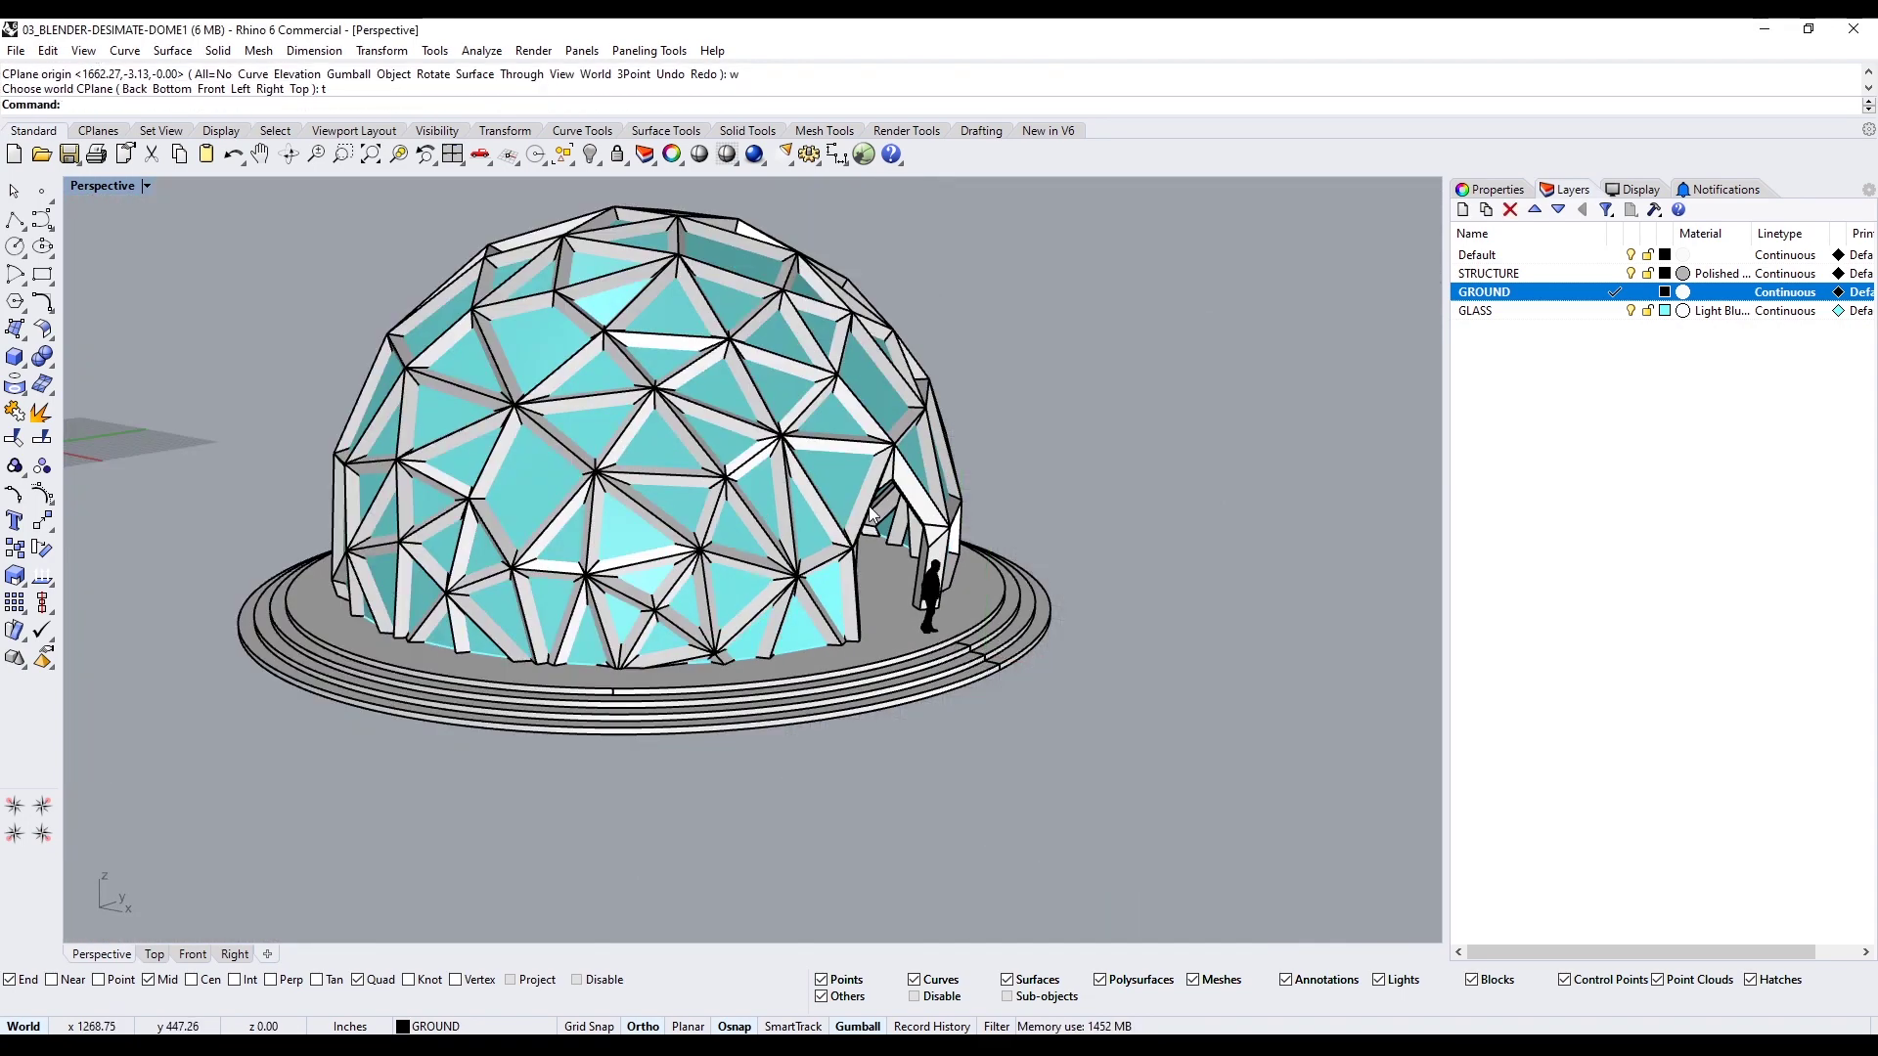
Set the Perspective viewport's display mode to Rendered
scroll(873, 516, "up", 2)
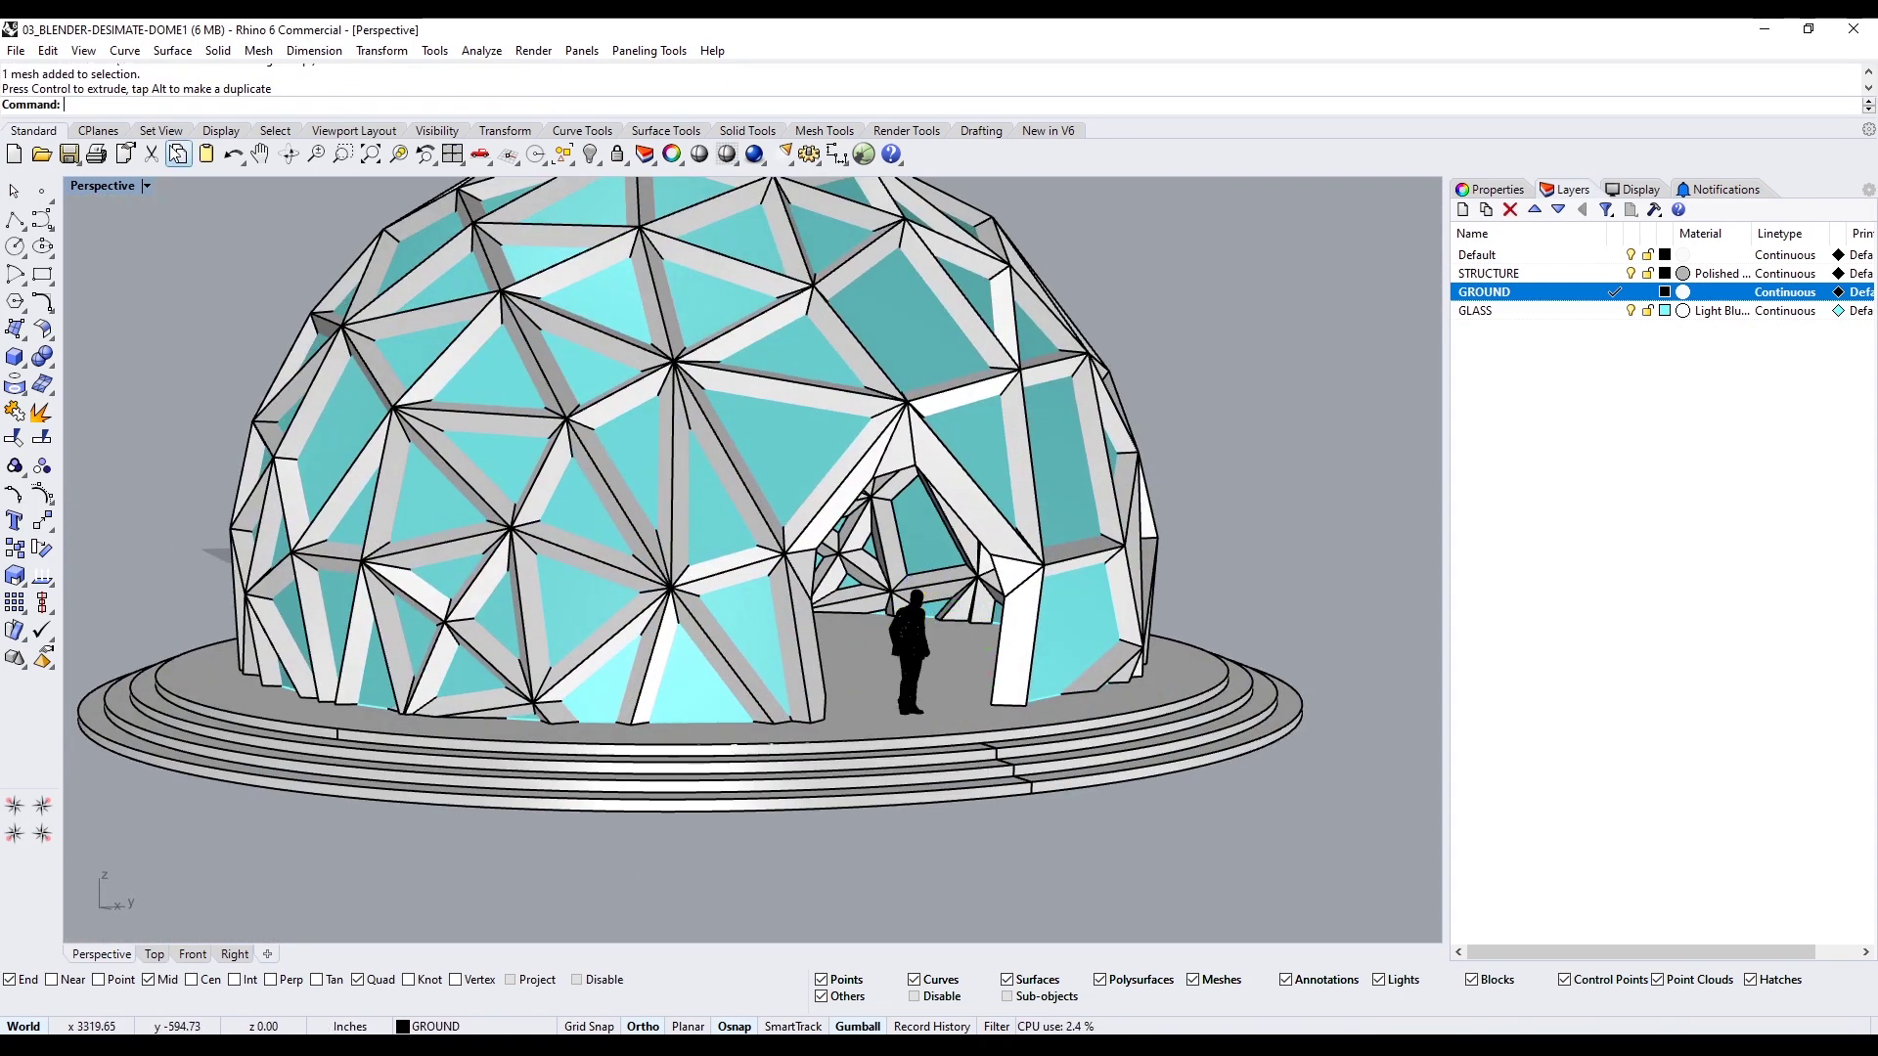
left_click(146, 186)
left_click(157, 279)
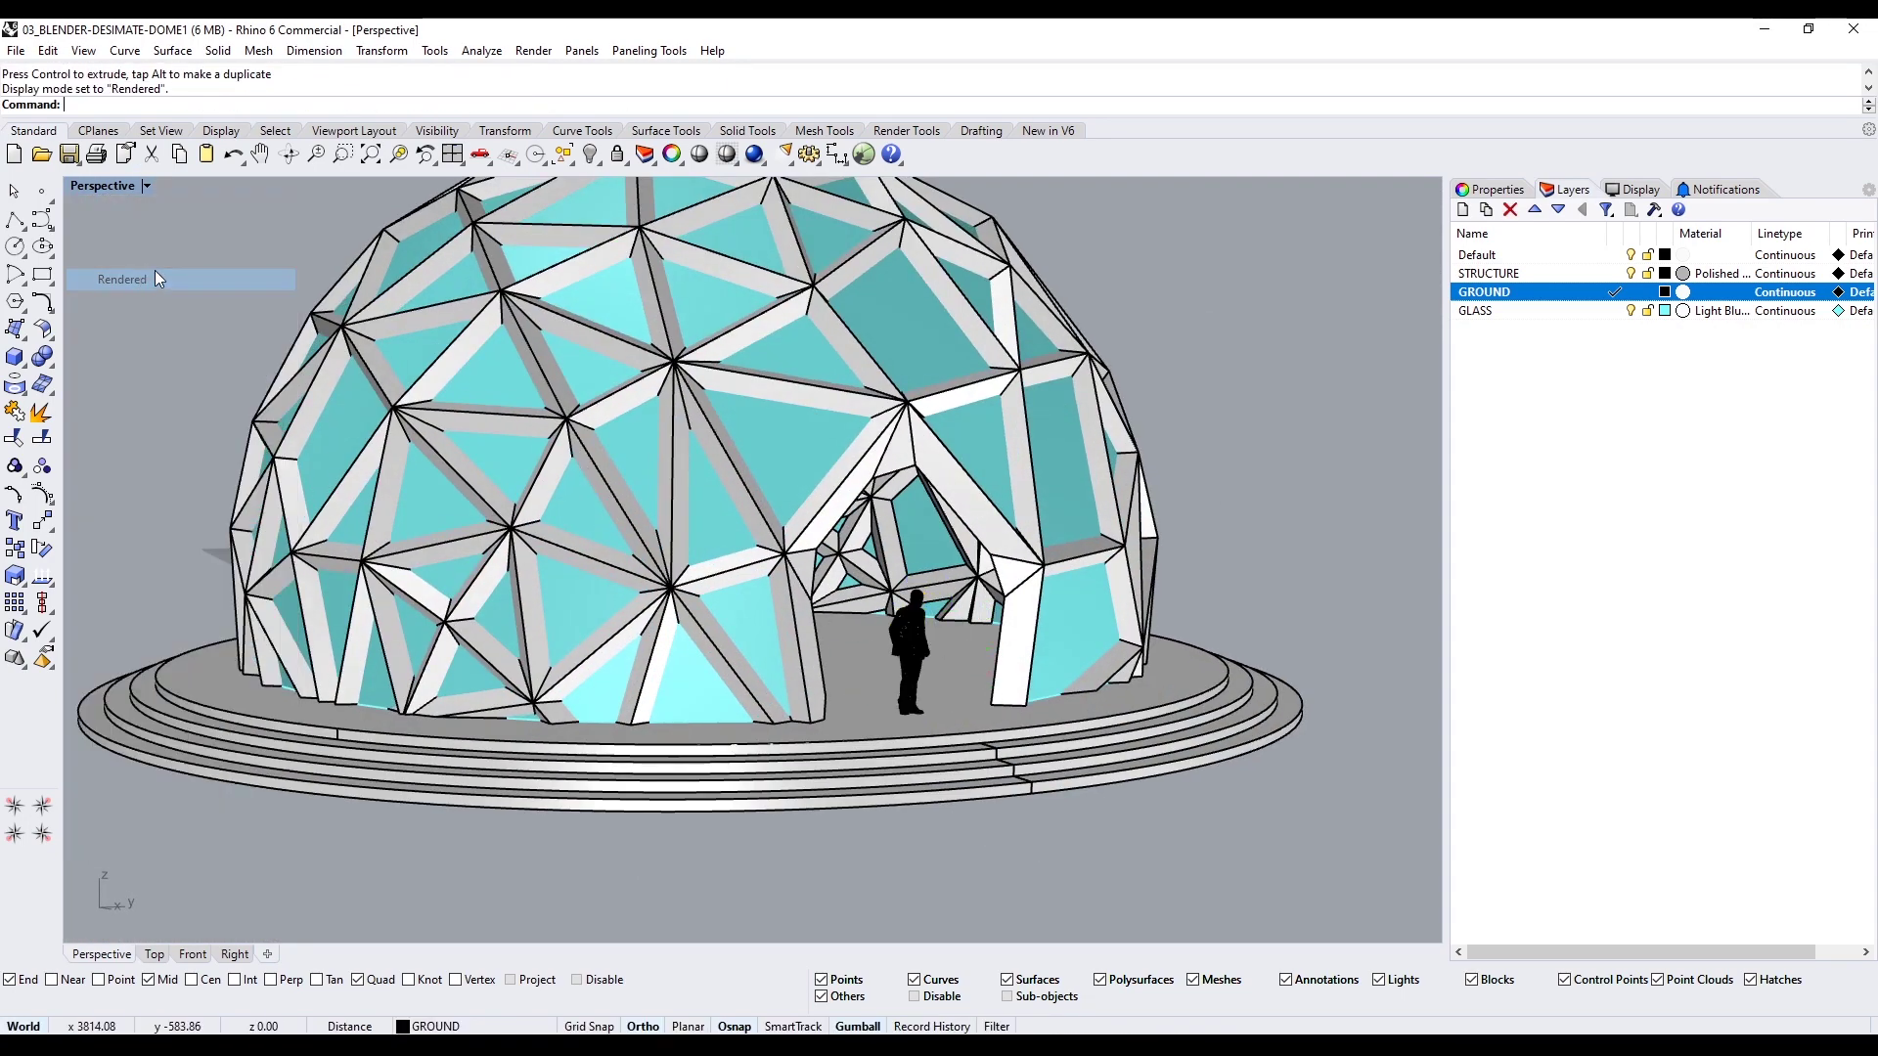
Delete the leftover construction curve in front of the circular steps
right_click_drag(658, 523, 688, 579)
left_click(1037, 844)
left_click(1096, 895)
key("Delete")
Examine the rendered dome with its circular steps from the entrance side and show the viewport properties
scroll(935, 731, "down", 2)
right_click_drag(885, 782, 685, 748)
scroll(858, 787, "up", 2)
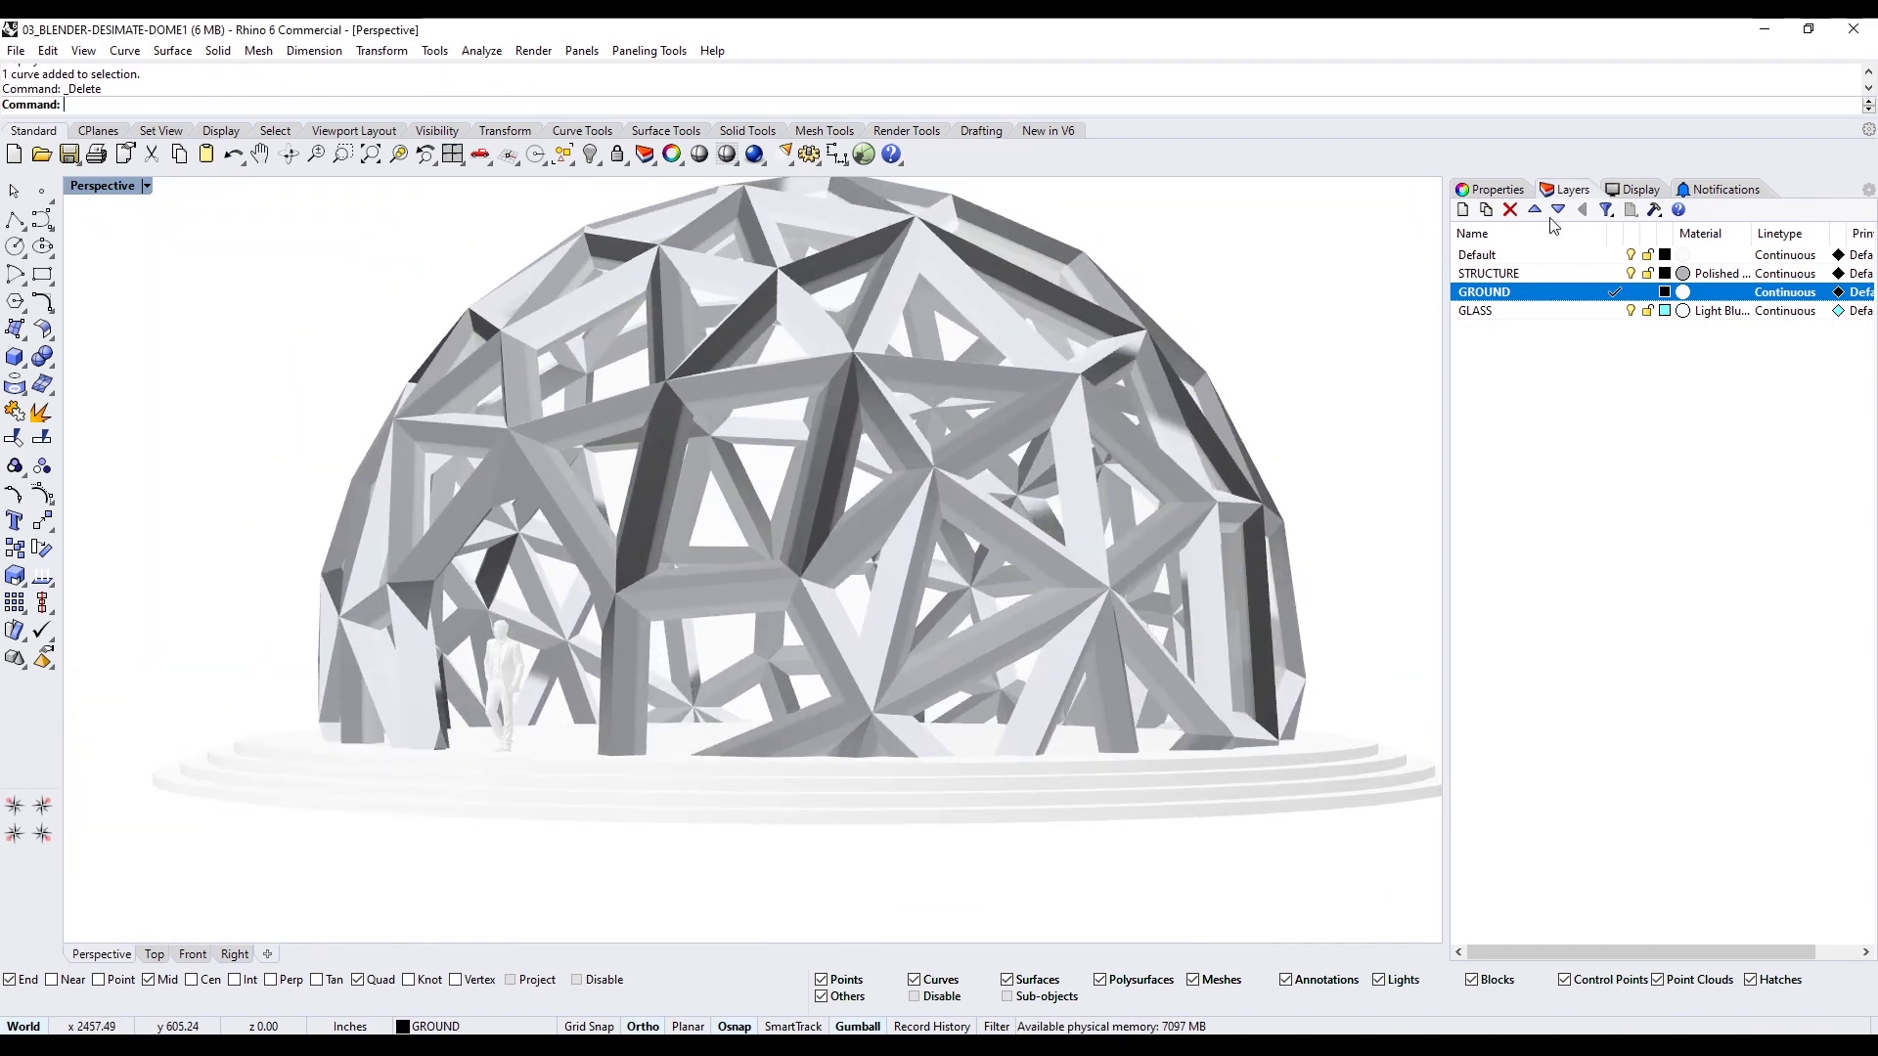
left_click(1490, 189)
key("Return")
scroll(724, 551, "up", 2)
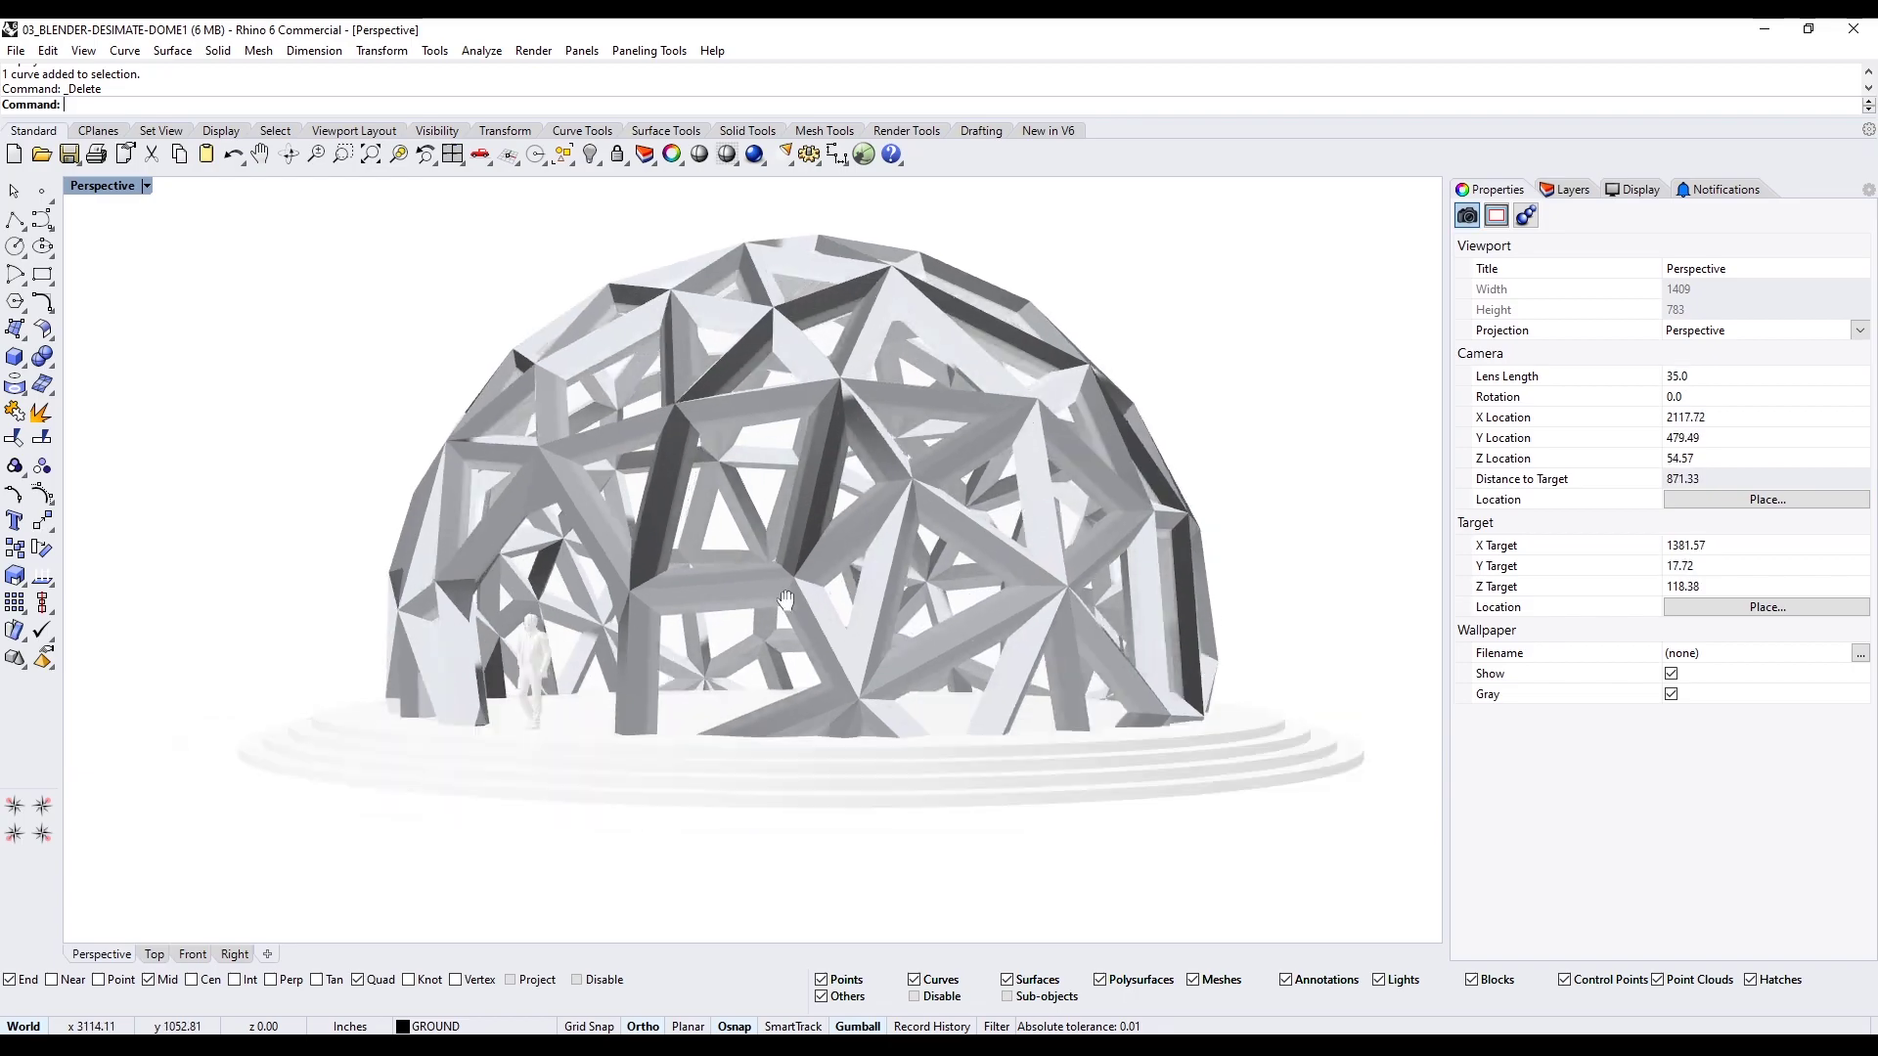
right_click_drag(1327, 397, 1293, 421, "shift")
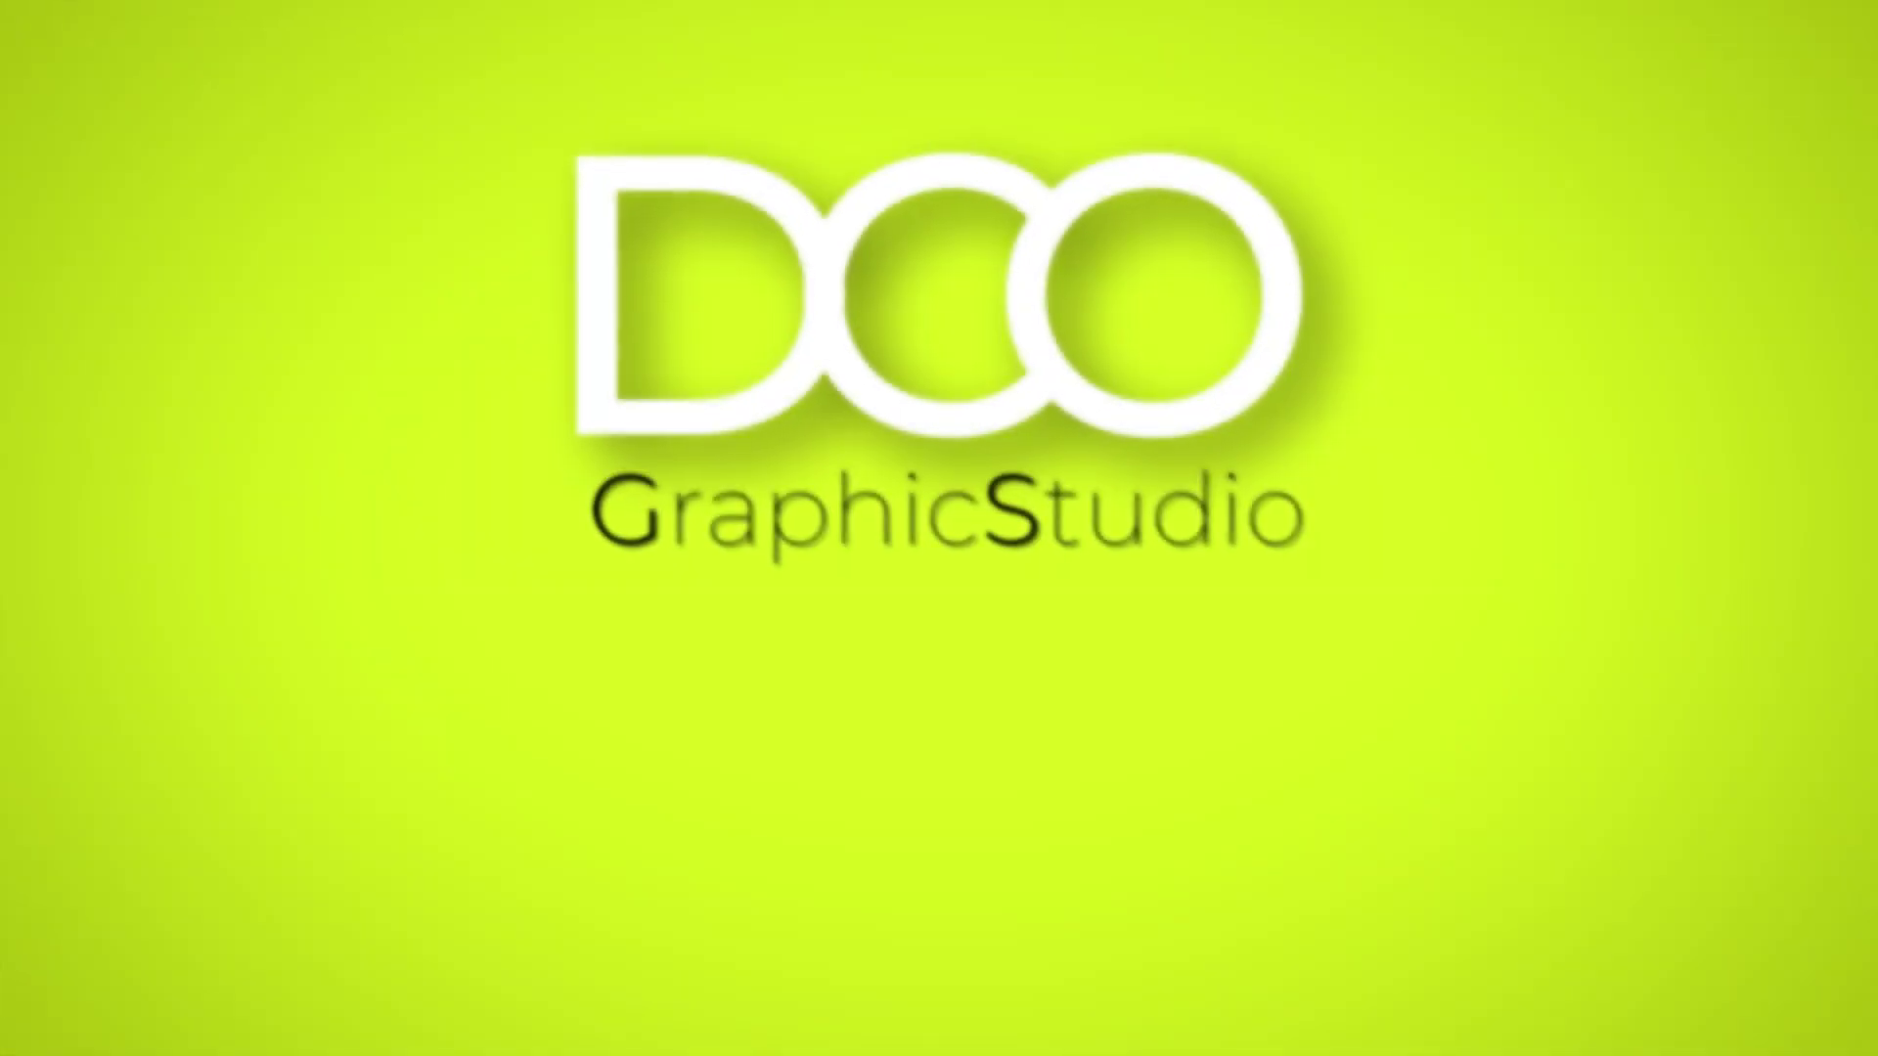